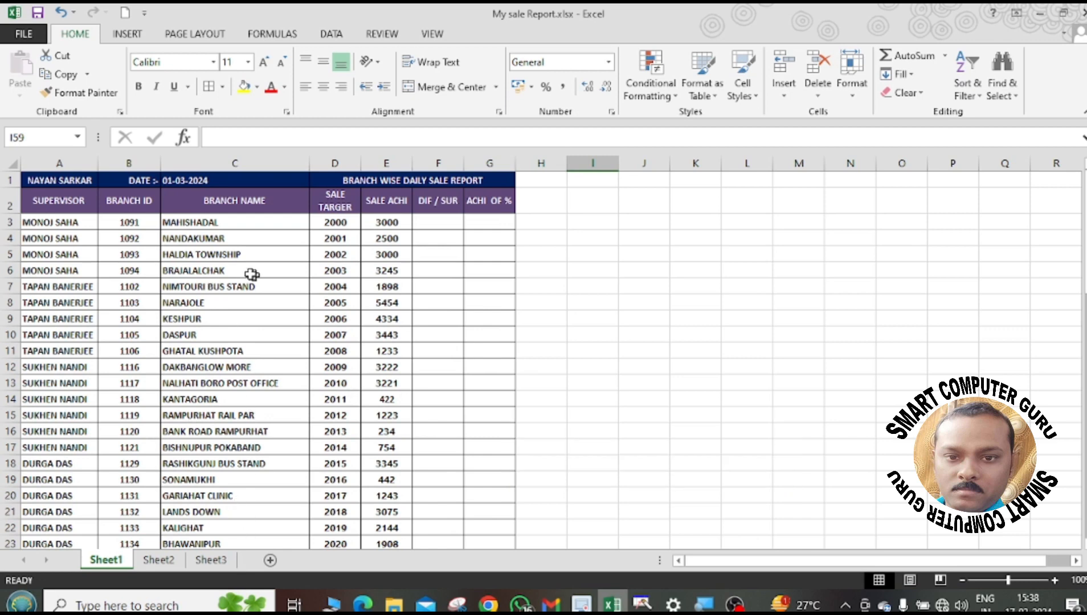
# Examine the supervisor, branch name, sale target, sale achieved, difference and achievement percentage columns of the daily sale report.
pyautogui.moveTo(54, 234); pyautogui.dragTo(54, 494)
pyautogui.scroll(-12, 135, 399)
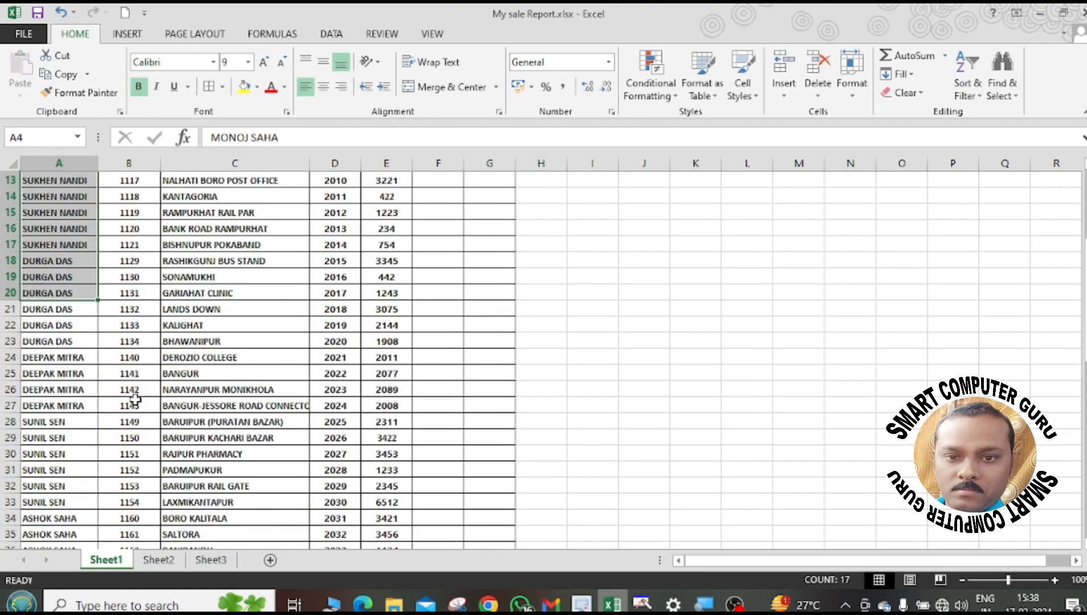
pyautogui.scroll(12, 135, 399)
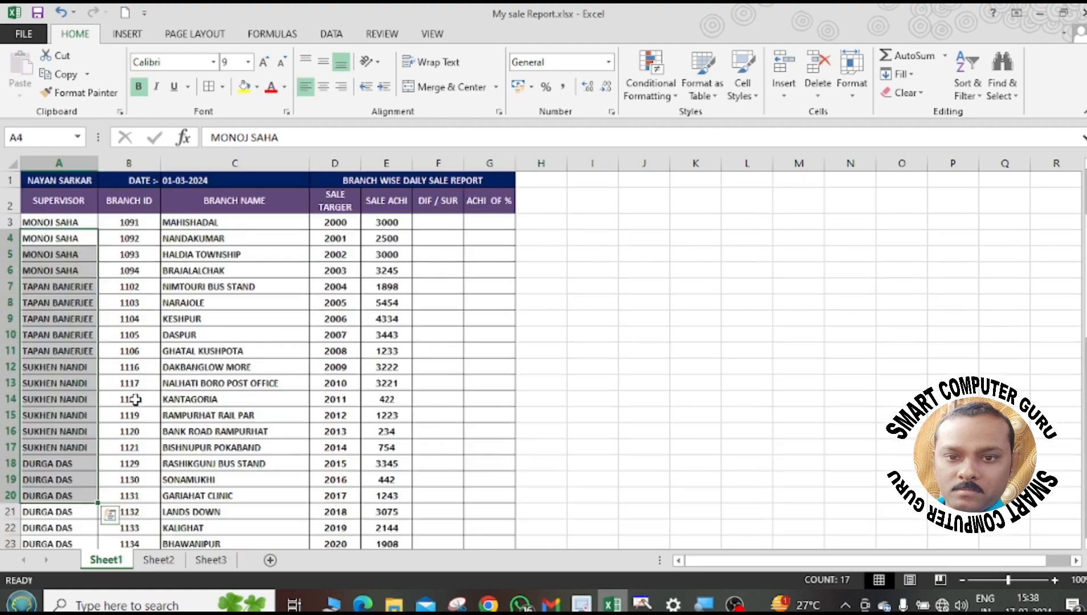
pyautogui.click(223, 368)
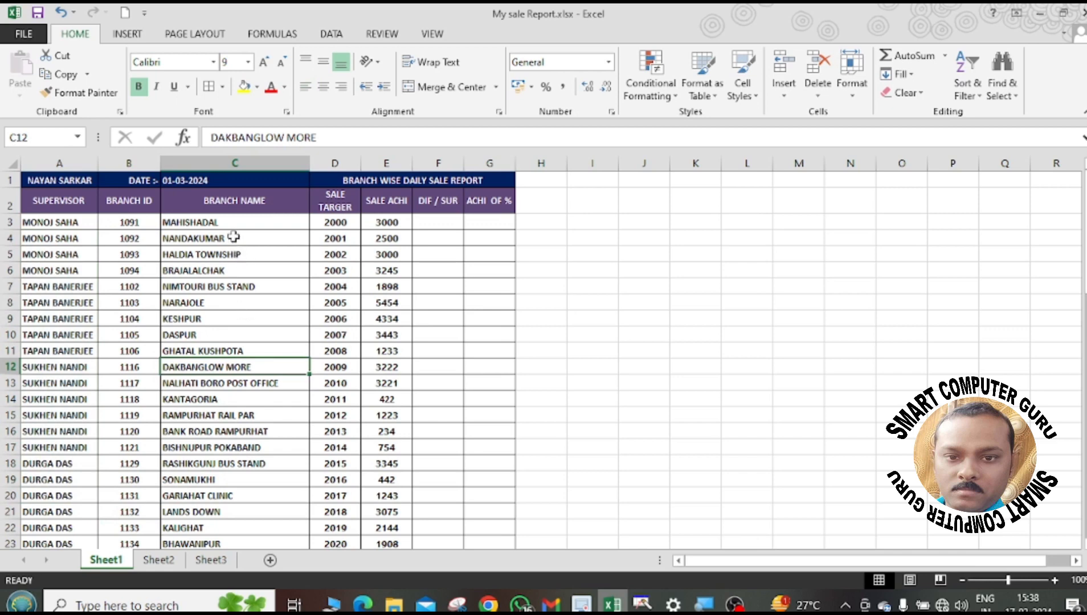
pyautogui.moveTo(216, 223); pyautogui.dragTo(220, 289)
pyautogui.moveTo(209, 222); pyautogui.dragTo(219, 254)
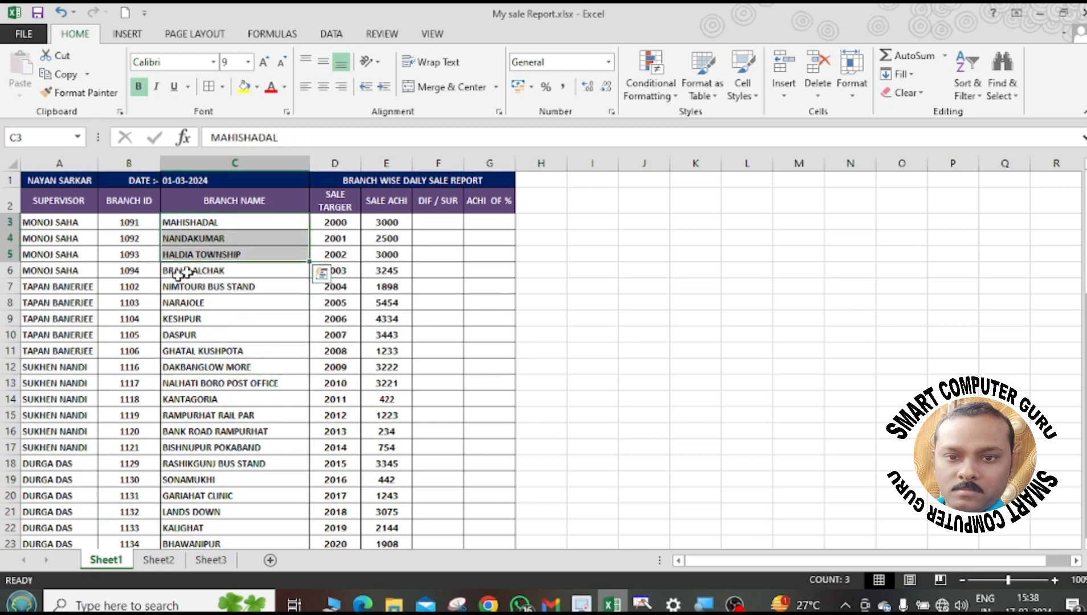
pyautogui.click(227, 238)
pyautogui.keyDown('shift'); pyautogui.click(231, 285); pyautogui.keyUp('shift')
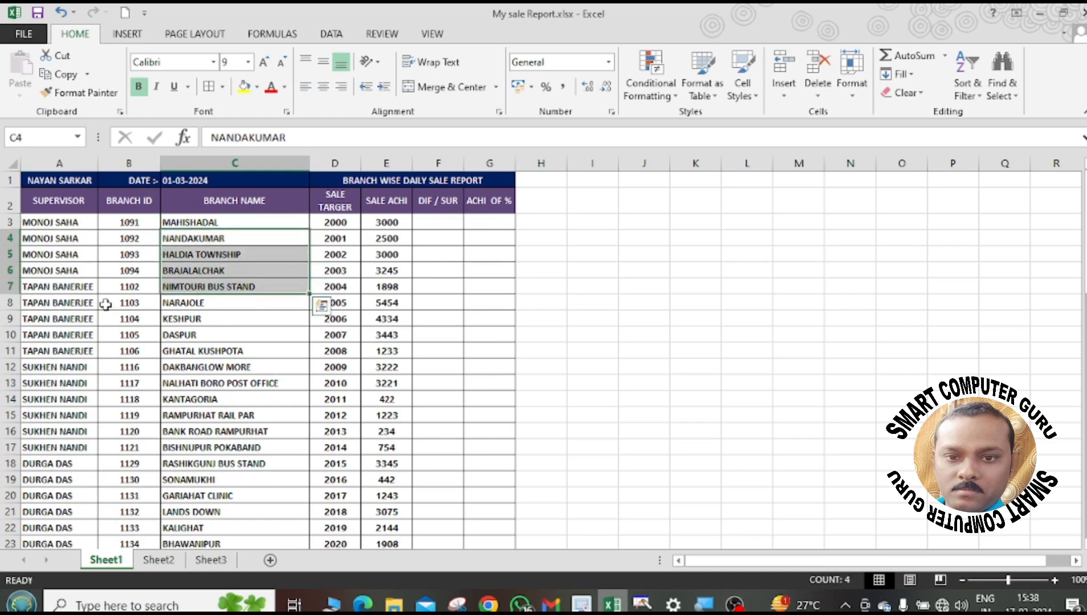
pyautogui.moveTo(231, 303); pyautogui.dragTo(352, 348)
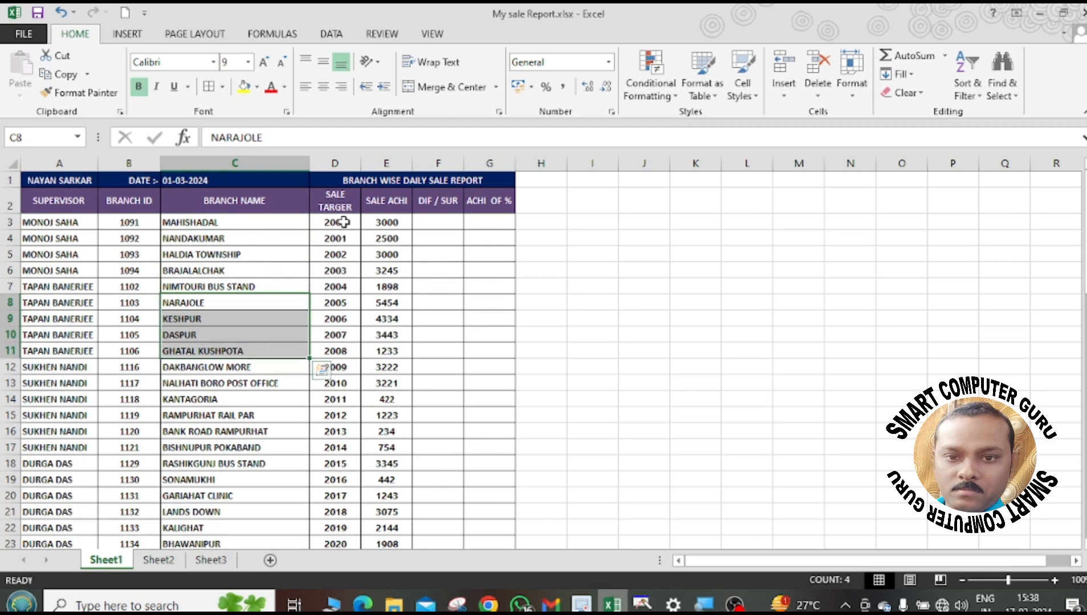
pyautogui.moveTo(342, 223); pyautogui.dragTo(345, 271)
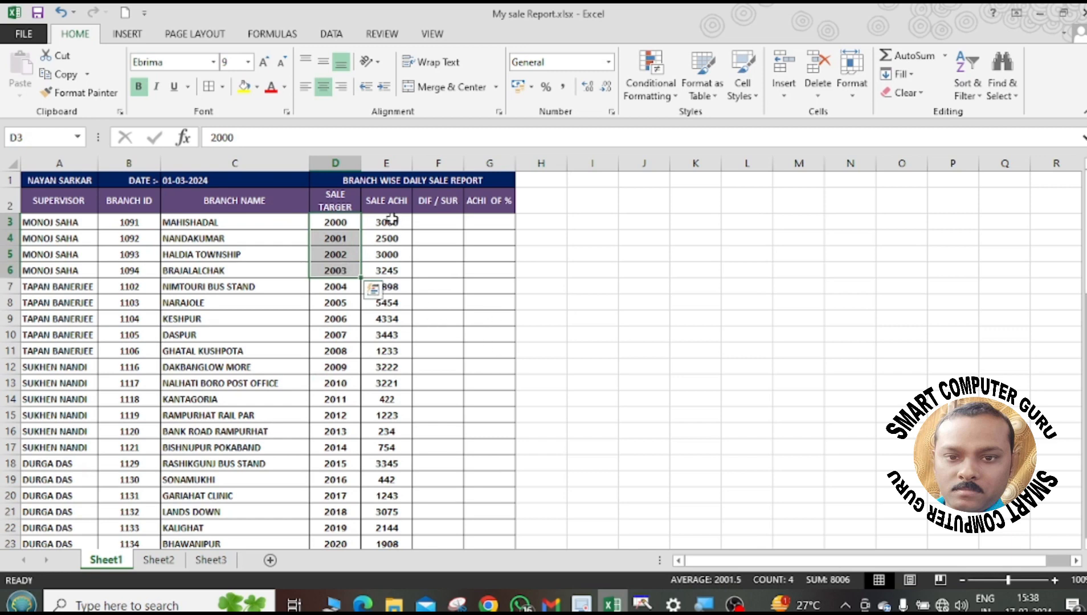
pyautogui.moveTo(393, 222); pyautogui.dragTo(392, 271)
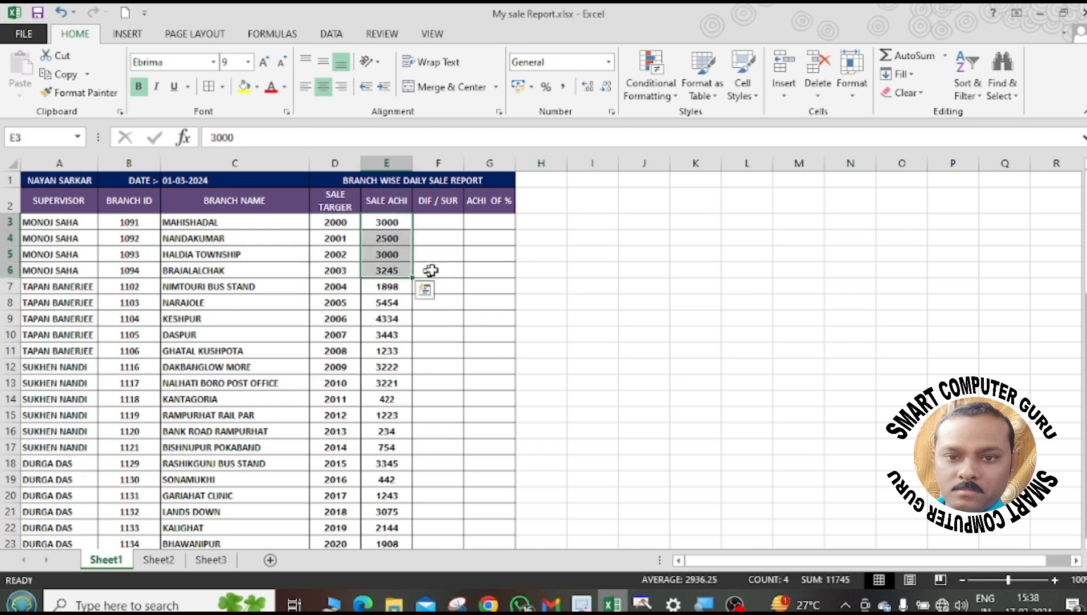
pyautogui.click(442, 227)
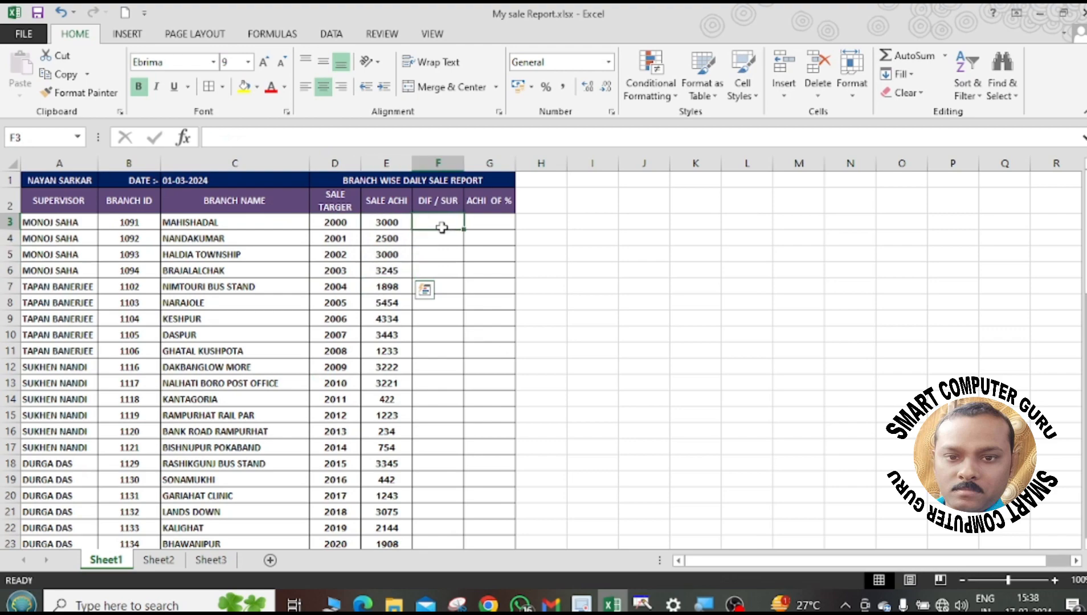
pyautogui.click(502, 225)
pyautogui.click(442, 225)
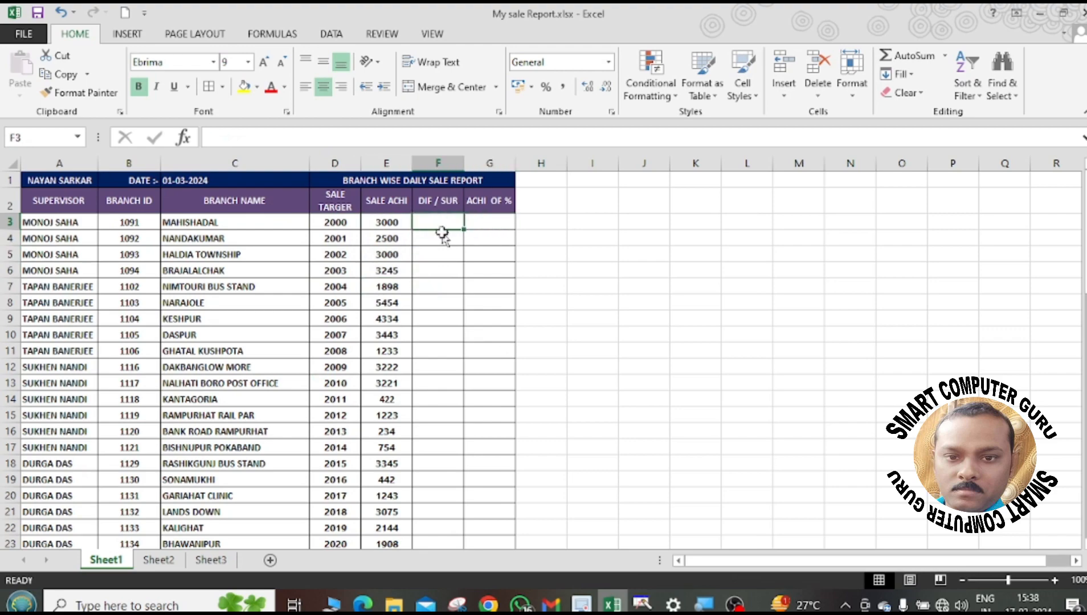
# Review the branch rows on Sheet1 down to the total sale, total target, difference and achievement percentage summary rows.
pyautogui.scroll(-20, 453, 275)
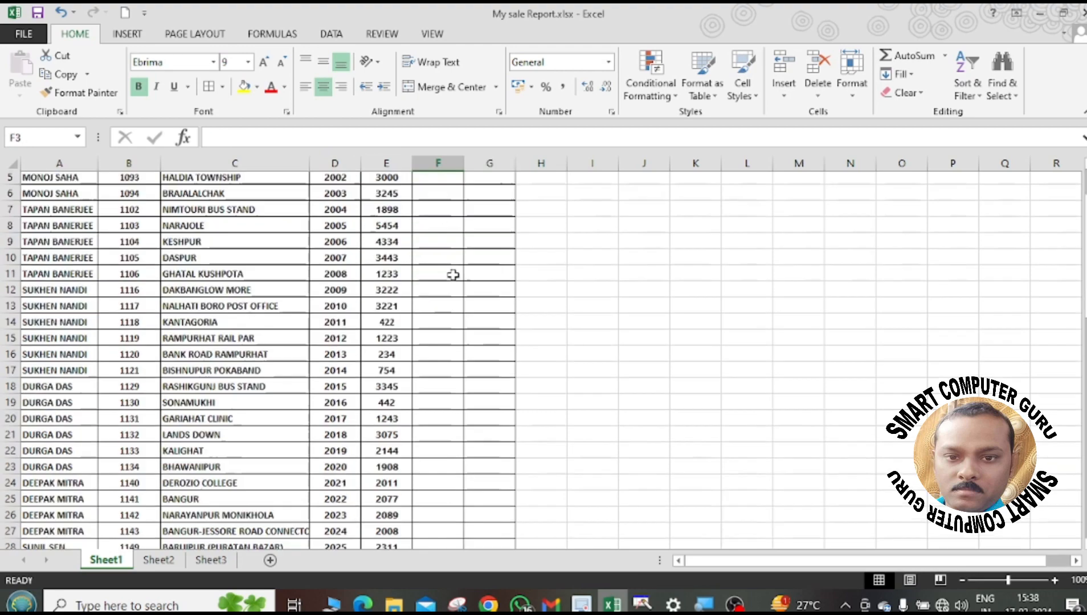
pyautogui.scroll(7, 453, 275)
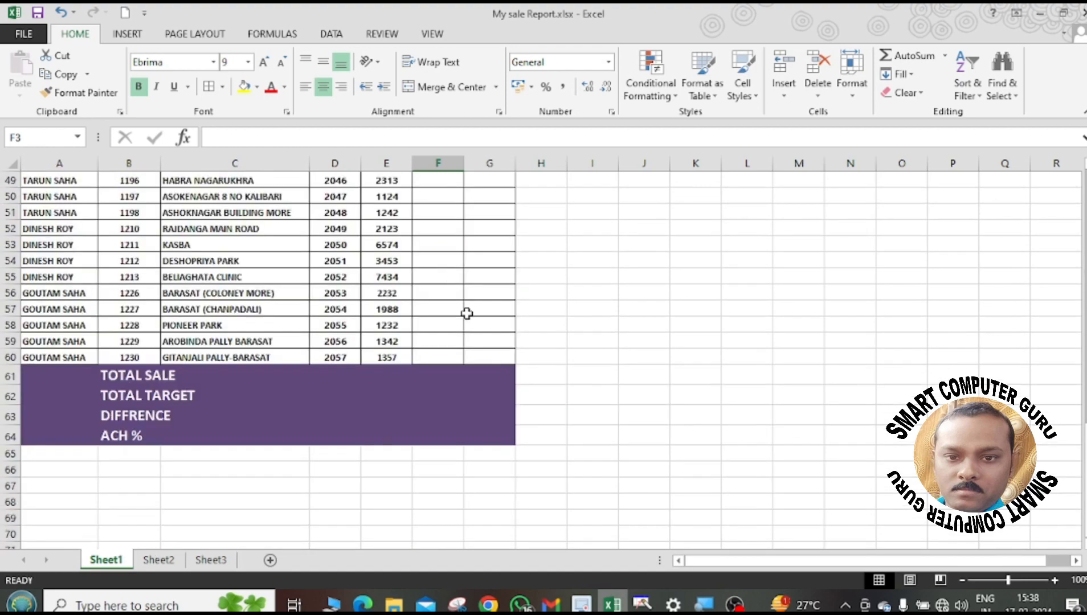
pyautogui.scroll(16, 420, 371)
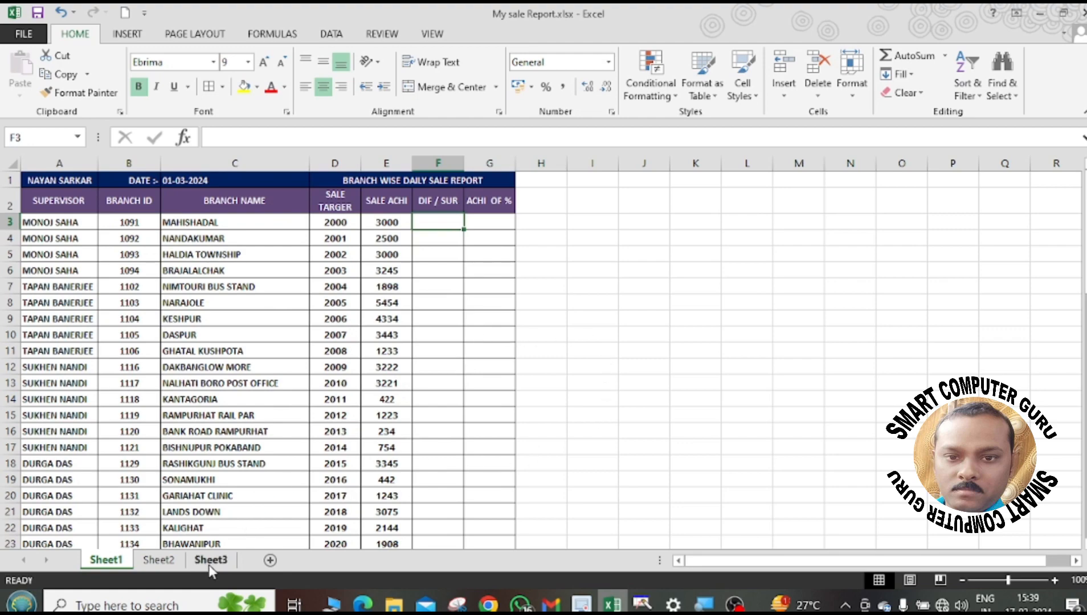
pyautogui.scroll(-8, 319, 420)
pyautogui.scroll(-2, 319, 420)
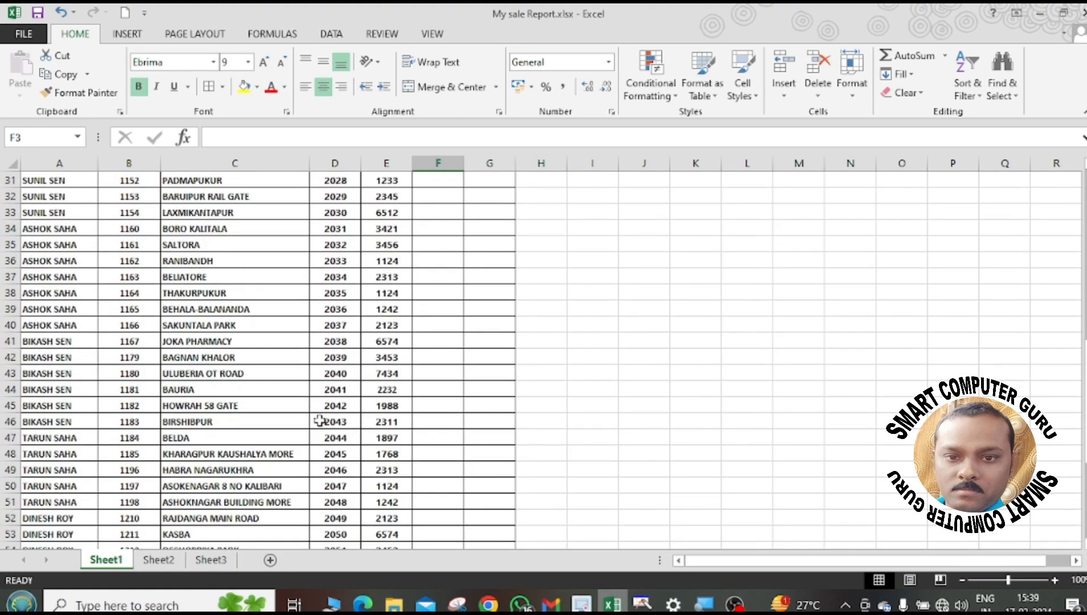
pyautogui.scroll(4, 319, 421)
pyautogui.scroll(6, 319, 420)
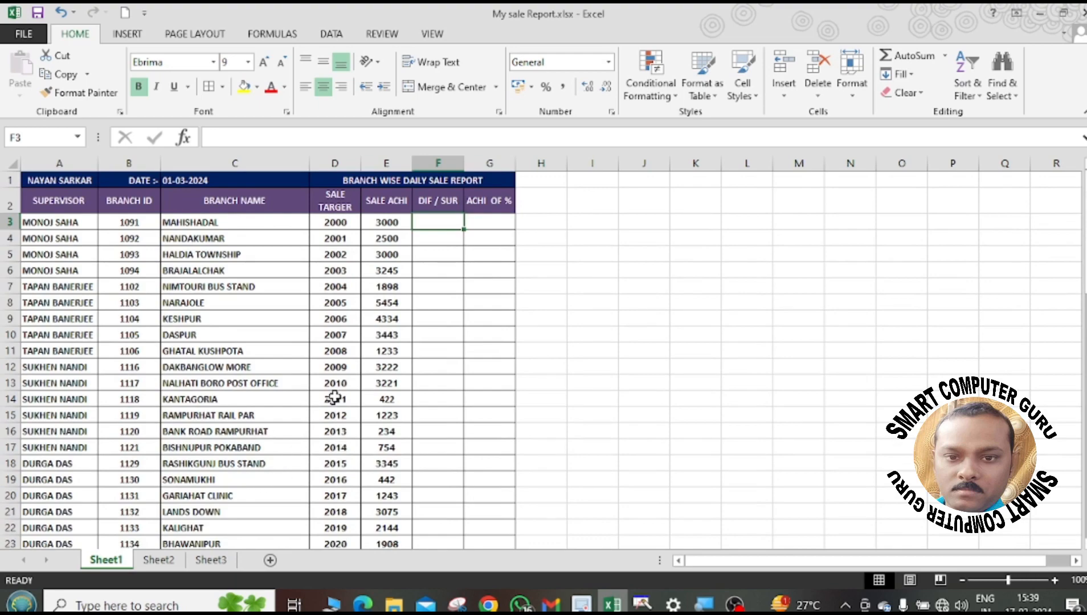
pyautogui.scroll(-2, 335, 398)
pyautogui.scroll(2, 335, 398)
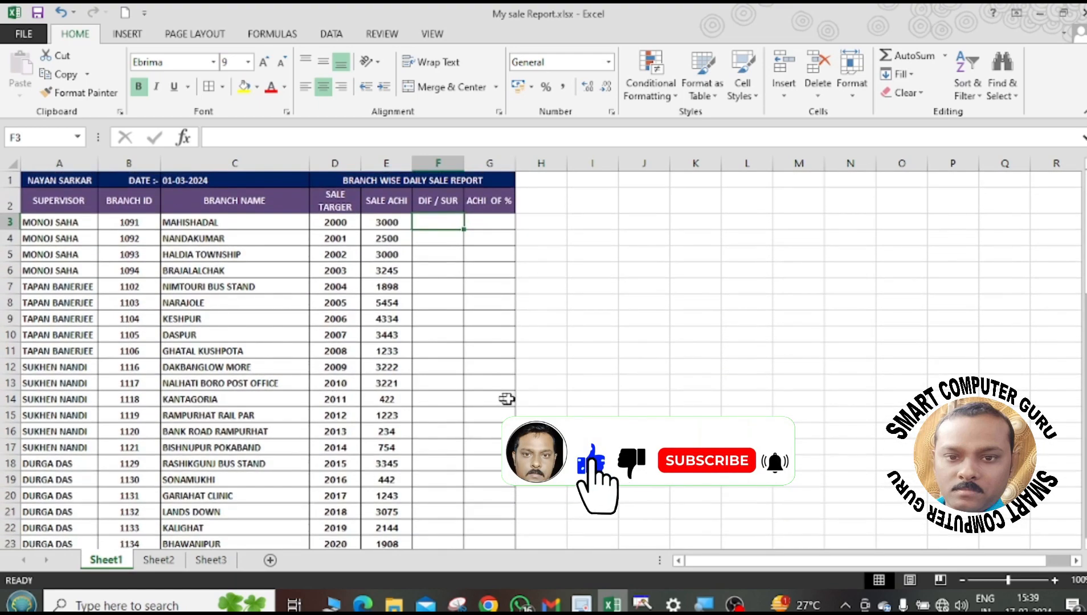
pyautogui.click(621, 404)
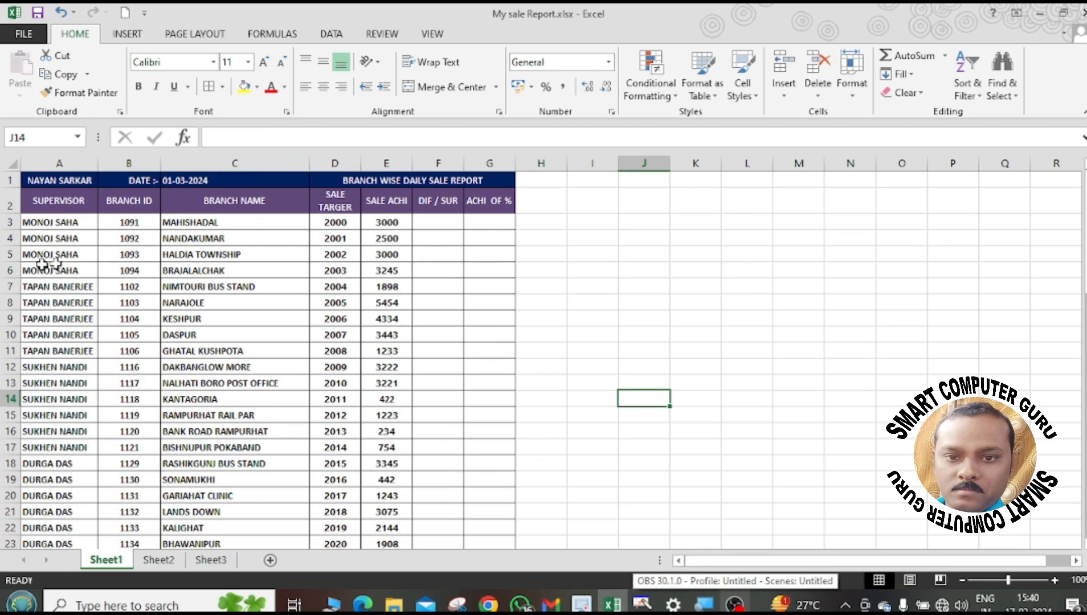
# Copy the whole daily sale report (A1:G64) on Sheet1 and paste duplicates of it starting at I1 and Q1.
pyautogui.moveTo(40, 180); pyautogui.dragTo(489, 497)
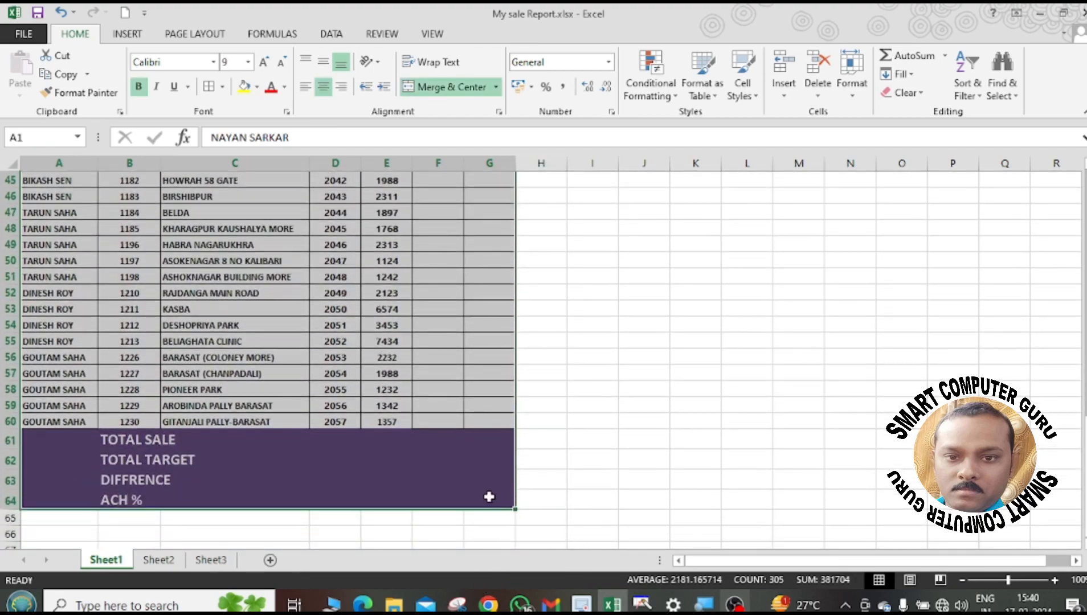
pyautogui.hotkey('ctrl', 'c')
pyautogui.scroll(15, 678, 420)
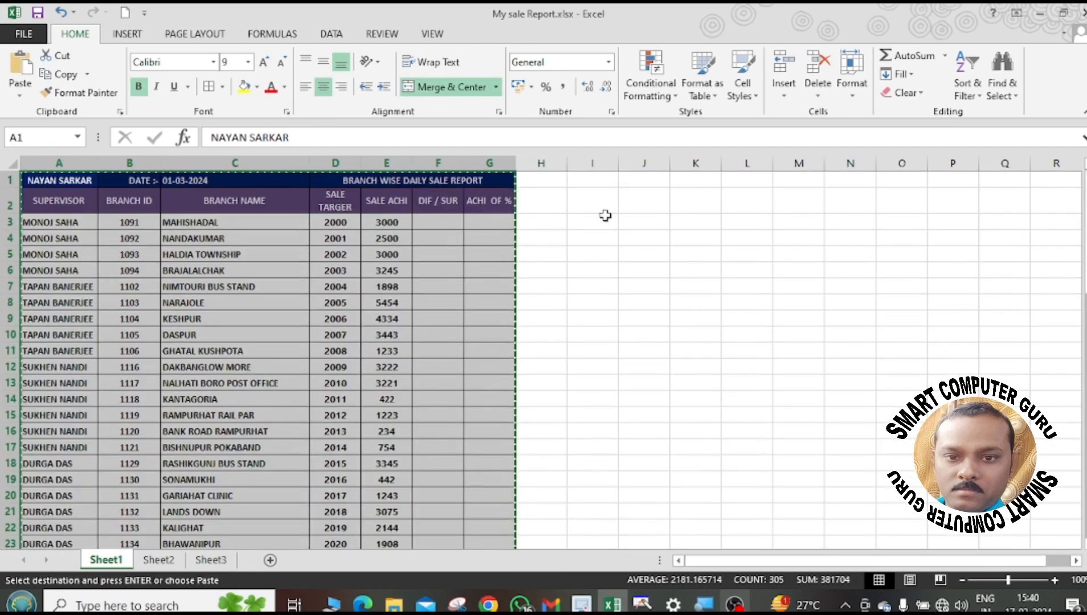
pyautogui.click(603, 180)
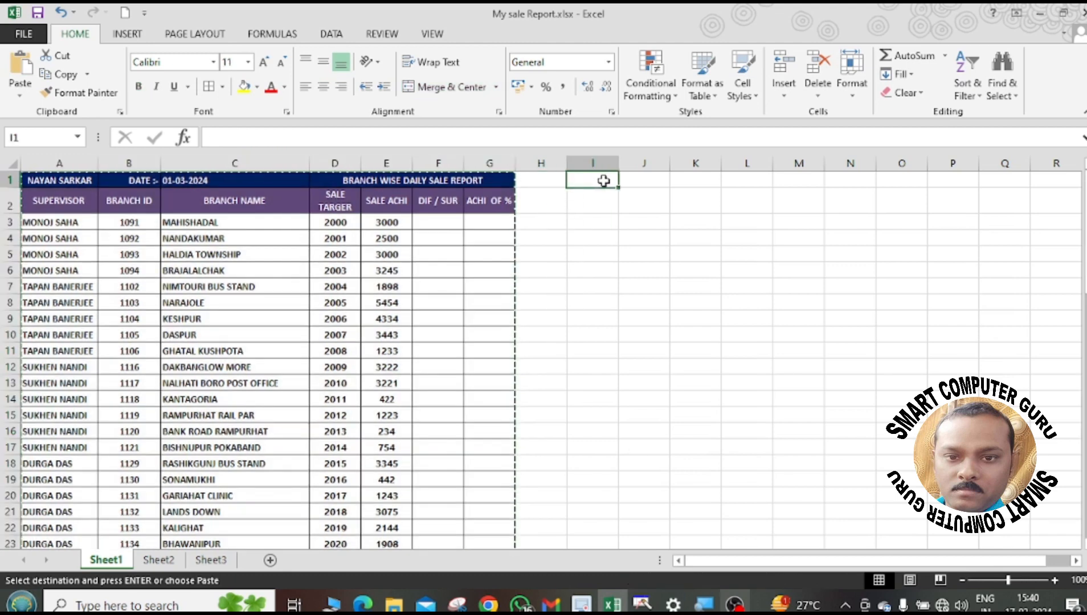
pyautogui.hotkey('ctrl', 'v')
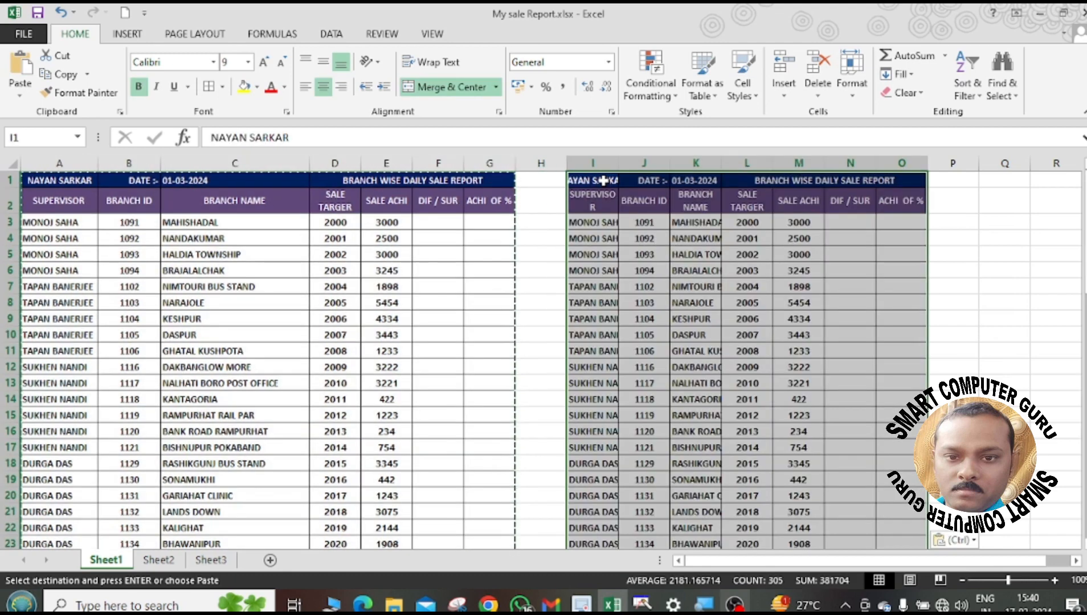
pyautogui.click(1019, 176)
pyautogui.hotkey('ctrl', 'v')
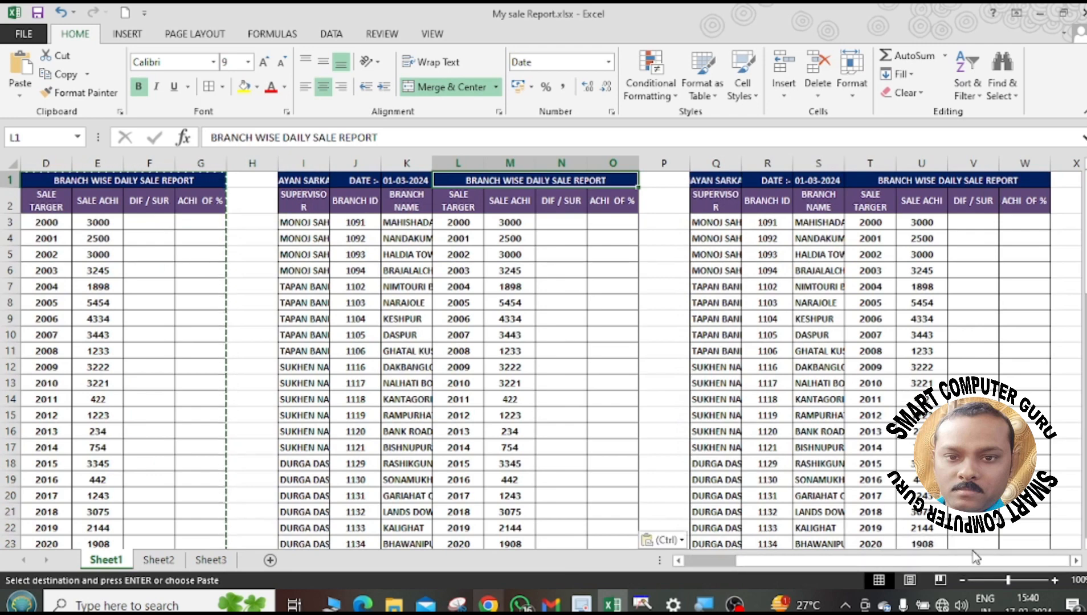
pyautogui.moveTo(971, 556); pyautogui.dragTo(861, 561)
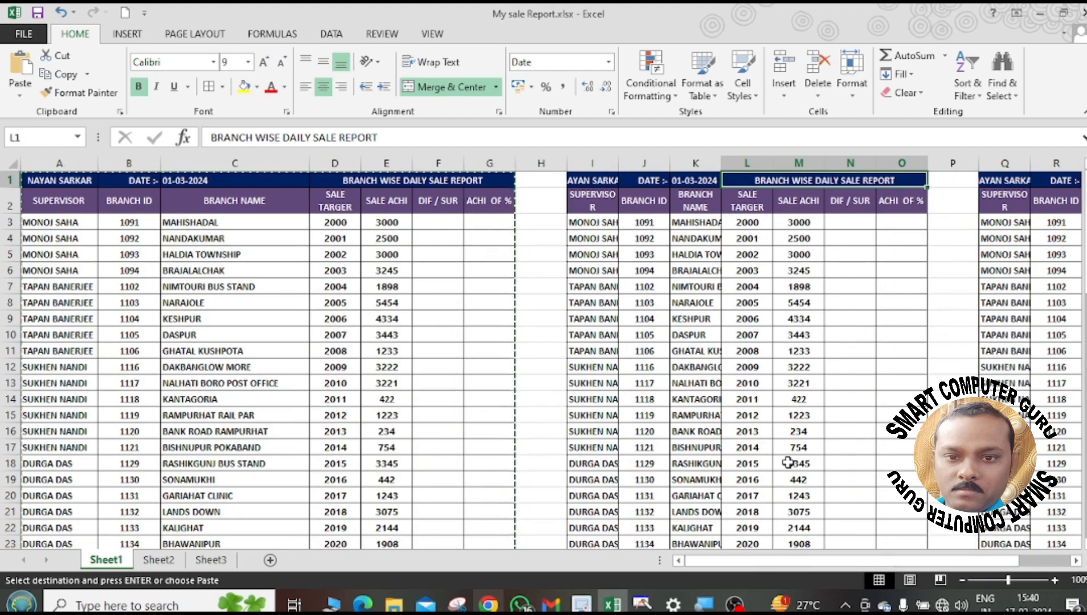
pyautogui.scroll(-7, 787, 463)
pyautogui.scroll(-7, 787, 463)
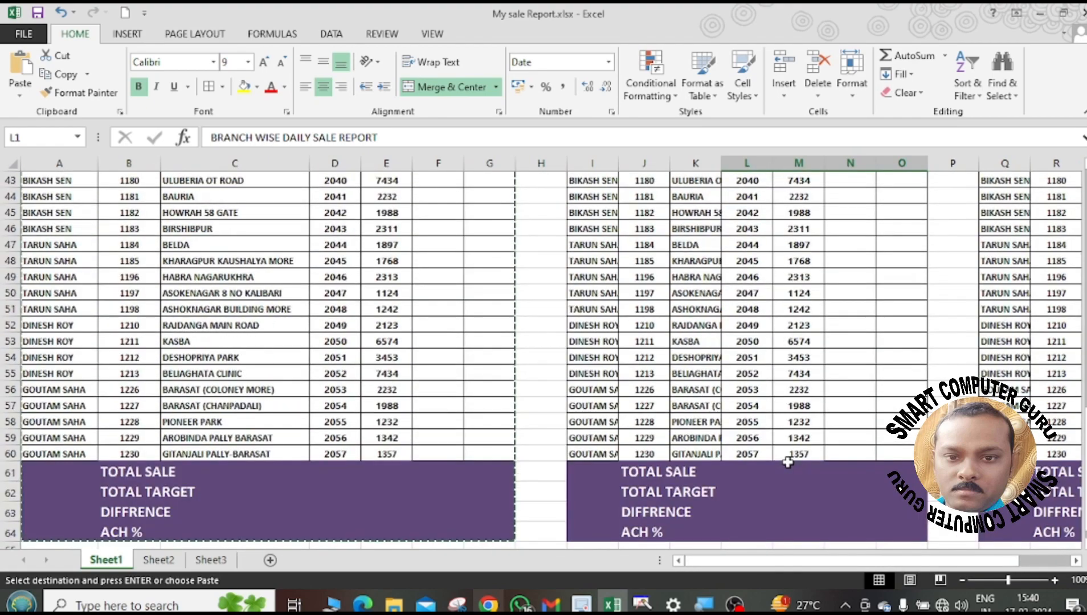
pyautogui.scroll(14, 788, 463)
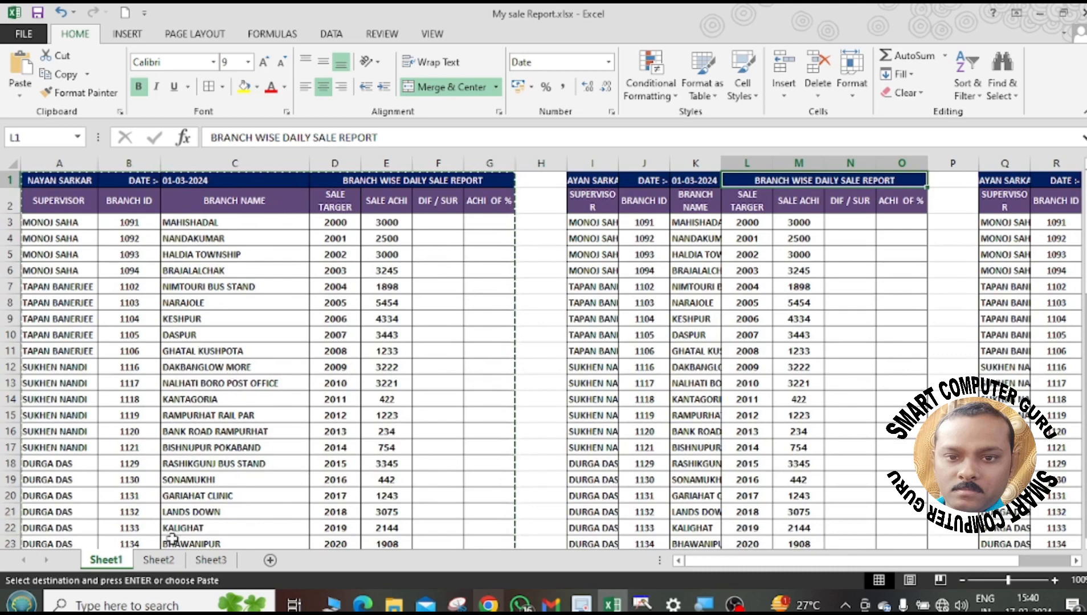
# Compare the daily reports on Sheet1 with the cumulative branch table on Sheet2, and examine the supervisor performance blocks on Sheet3.
pyautogui.click(158, 560)
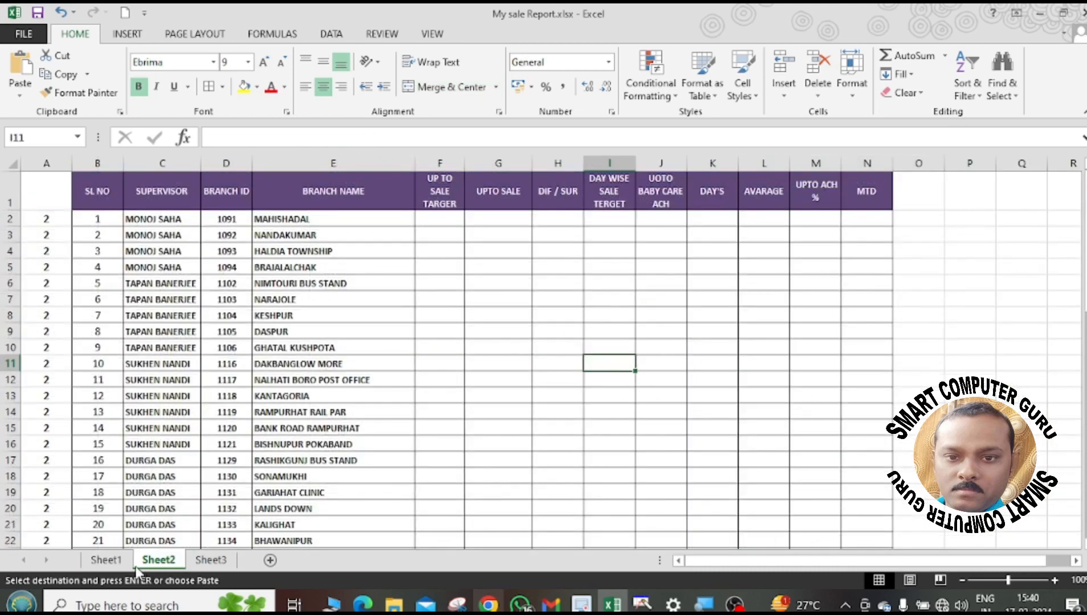
pyautogui.click(106, 560)
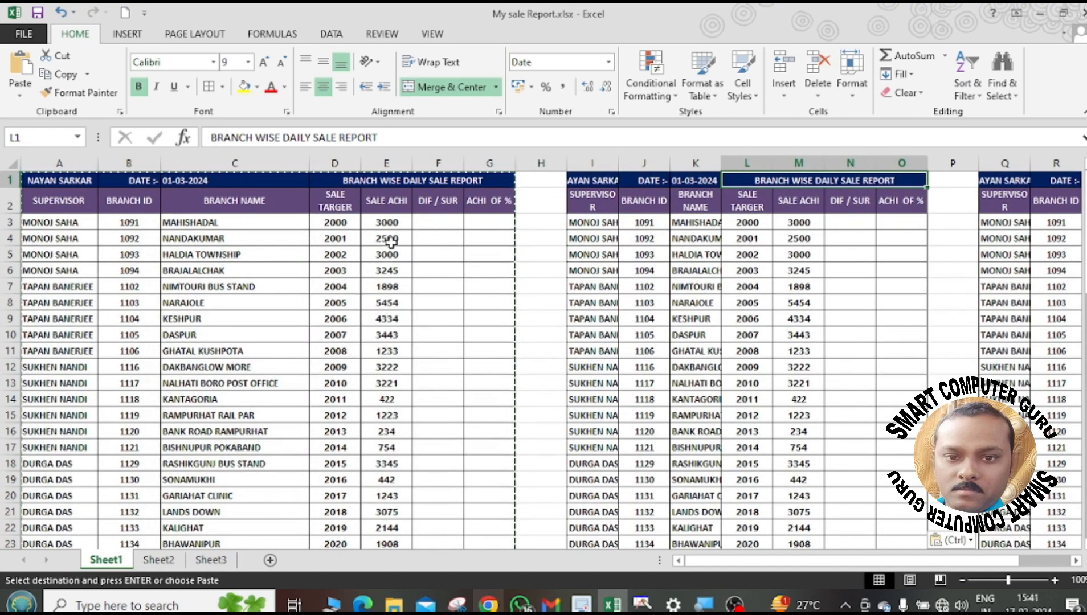
pyautogui.click(160, 560)
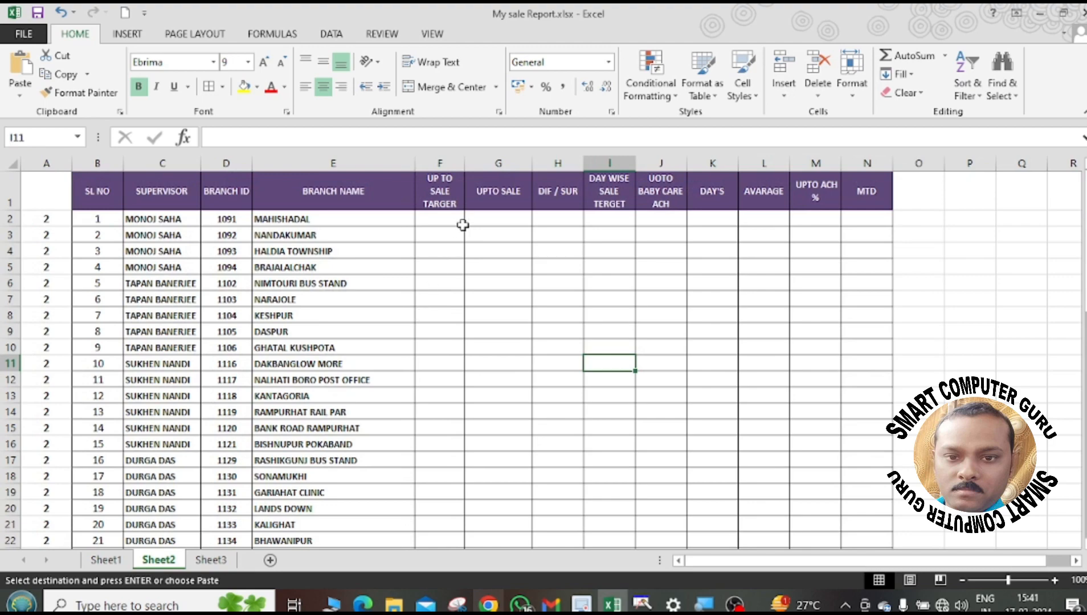
pyautogui.click(119, 573)
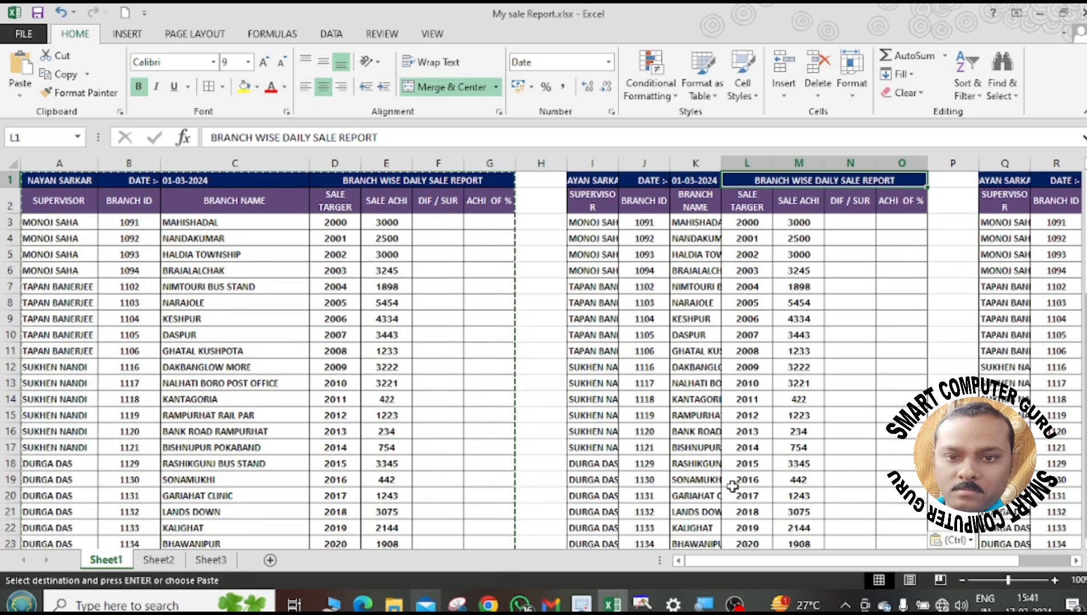
pyautogui.click(145, 561)
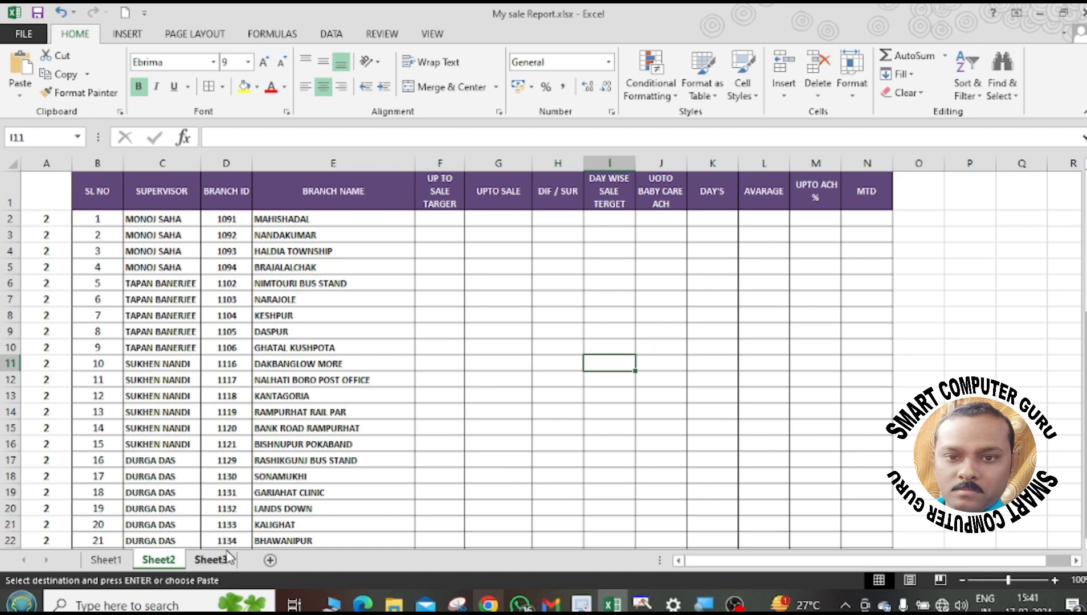
pyautogui.click(211, 560)
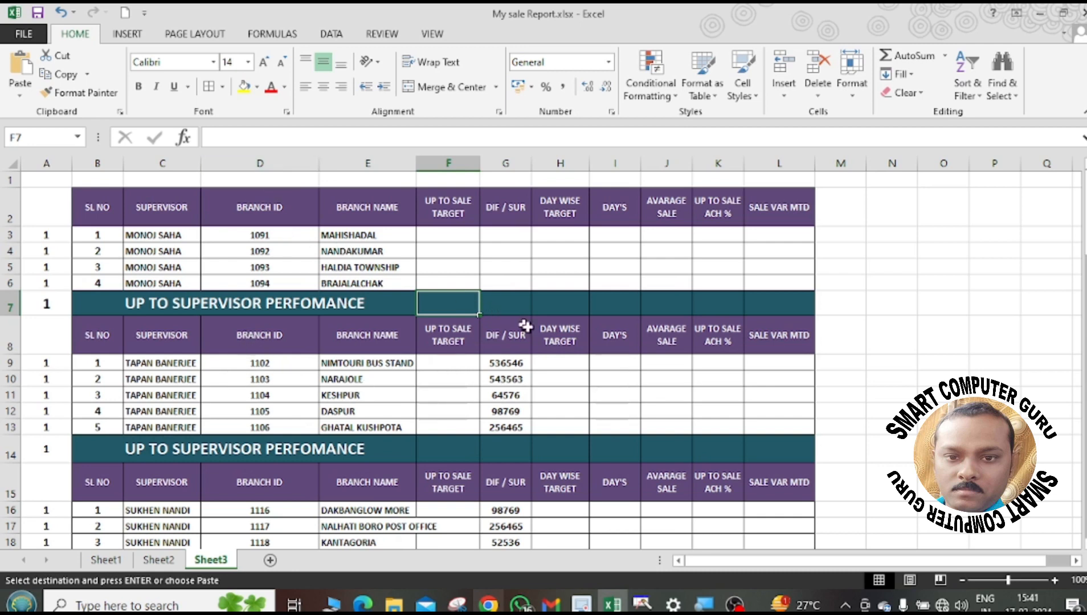
pyautogui.click(918, 311)
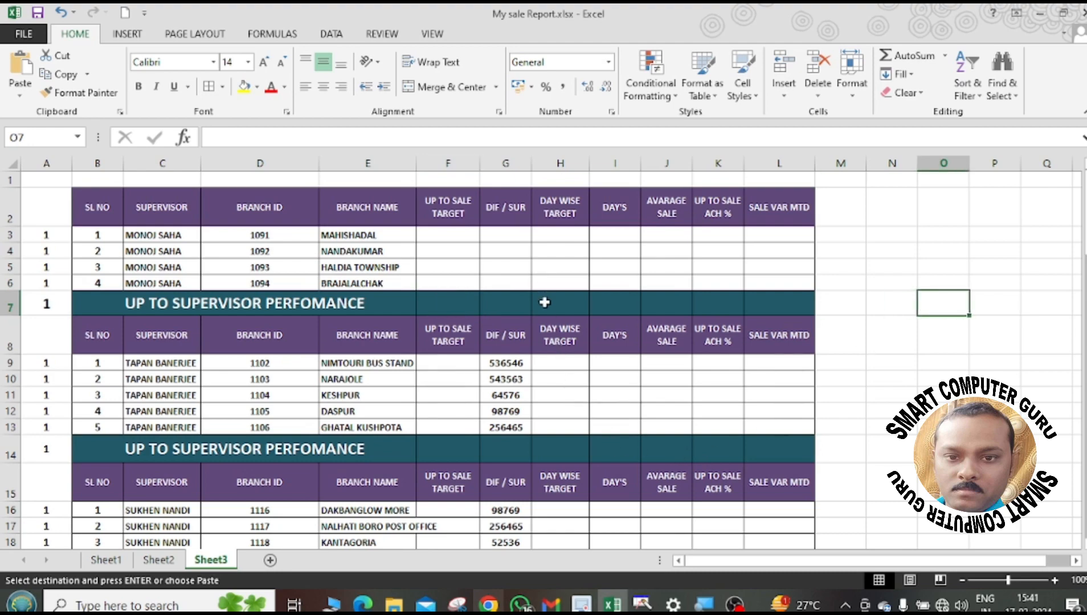
pyautogui.scroll(-15, 544, 302)
pyautogui.scroll(15, 545, 303)
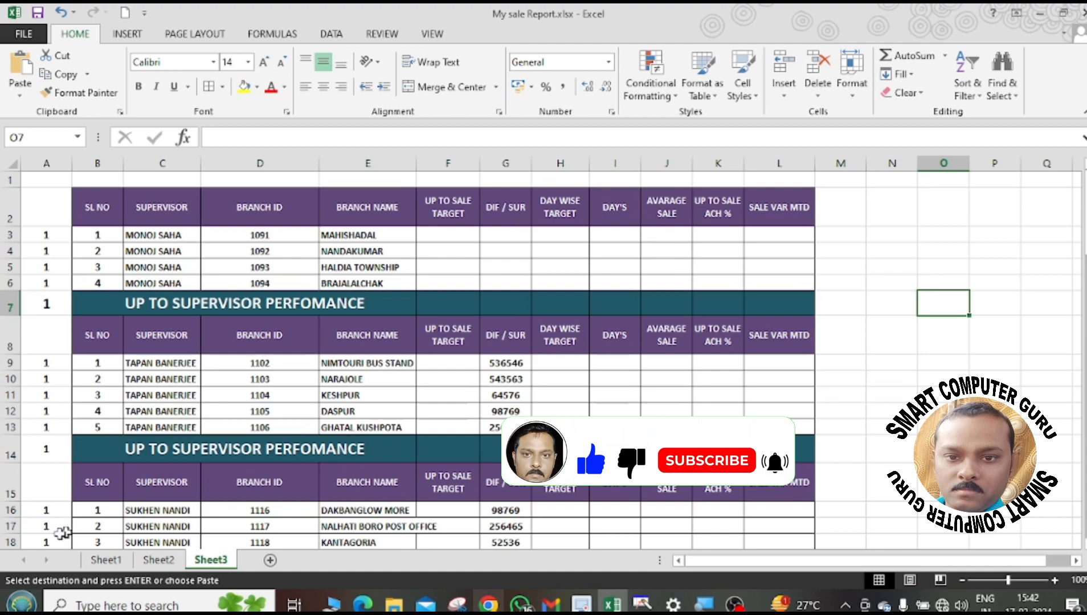
# On Sheet1, enter the formula =E3-D3 in F3 to calculate the first branch's difference between sale achieved and target, and check it.
pyautogui.click(106, 560)
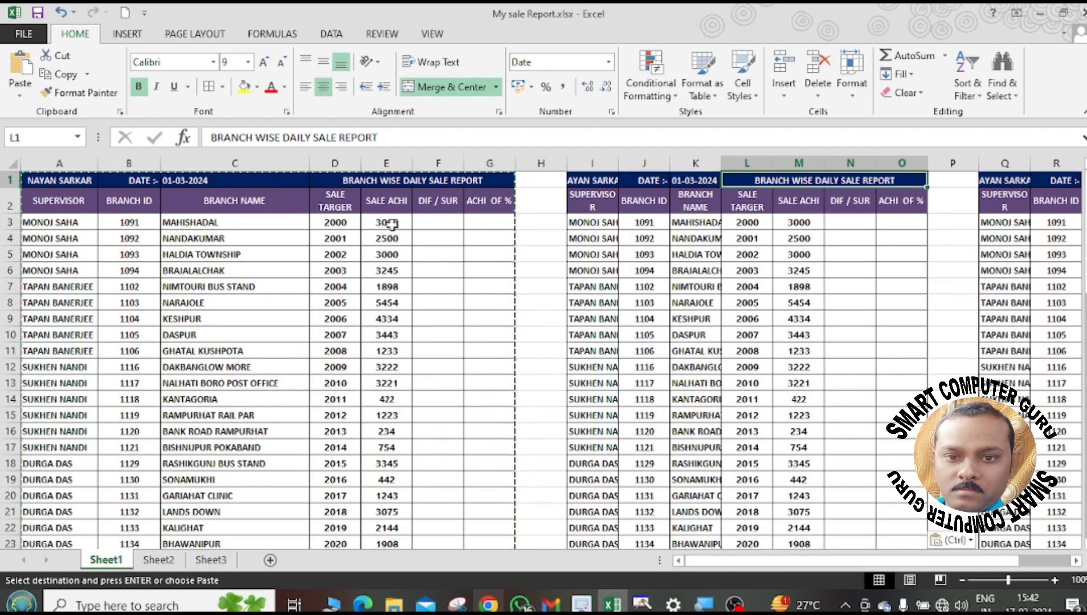
pyautogui.moveTo(389, 230); pyautogui.dragTo(398, 401)
pyautogui.click(436, 336)
pyautogui.click(436, 223)
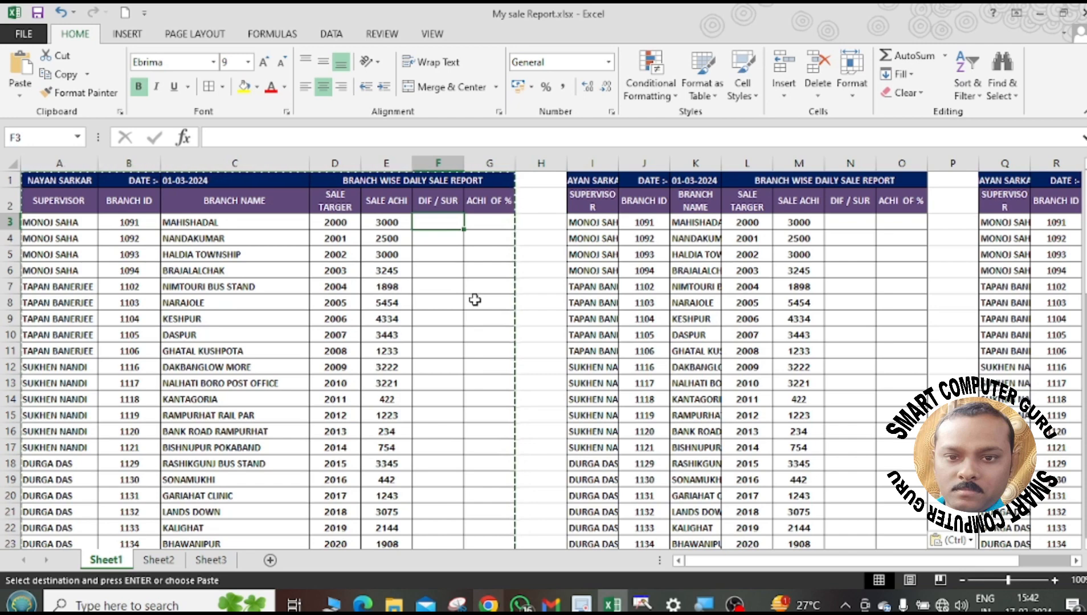
pyautogui.write('=')
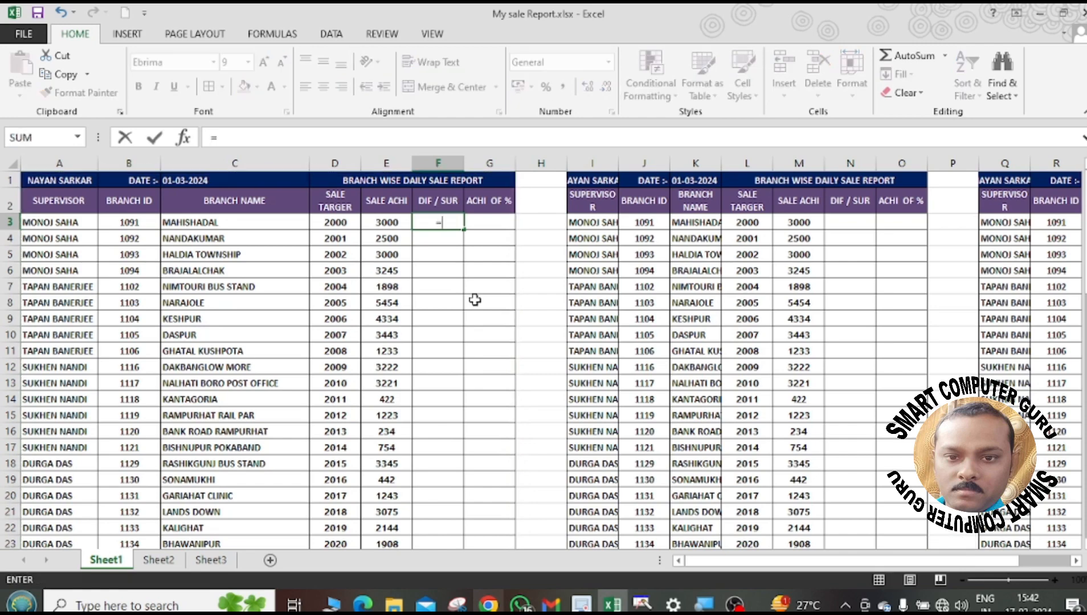
pyautogui.click(380, 223)
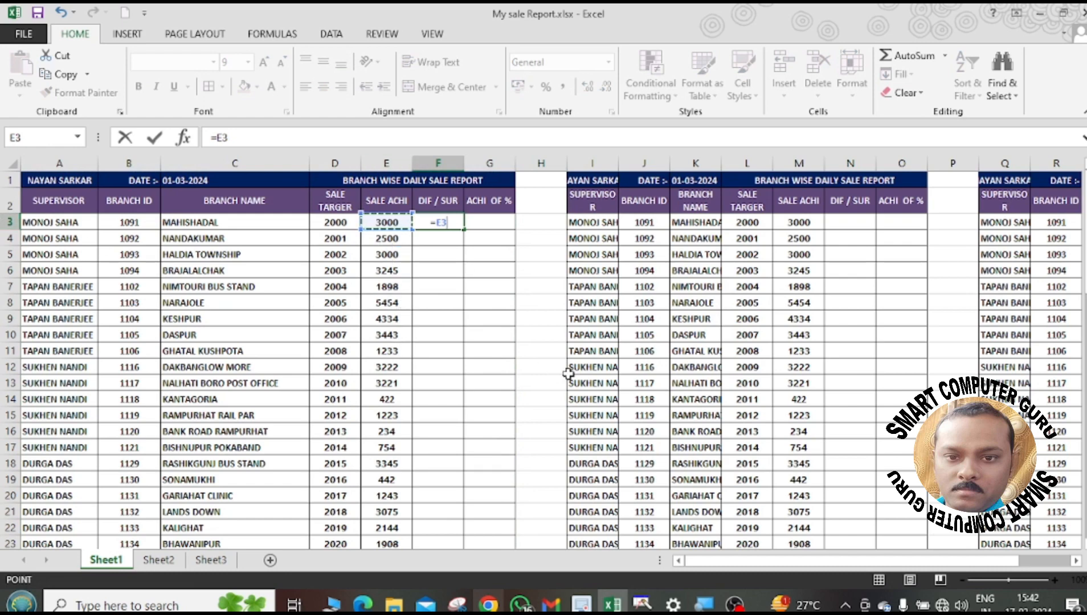
pyautogui.write('-')
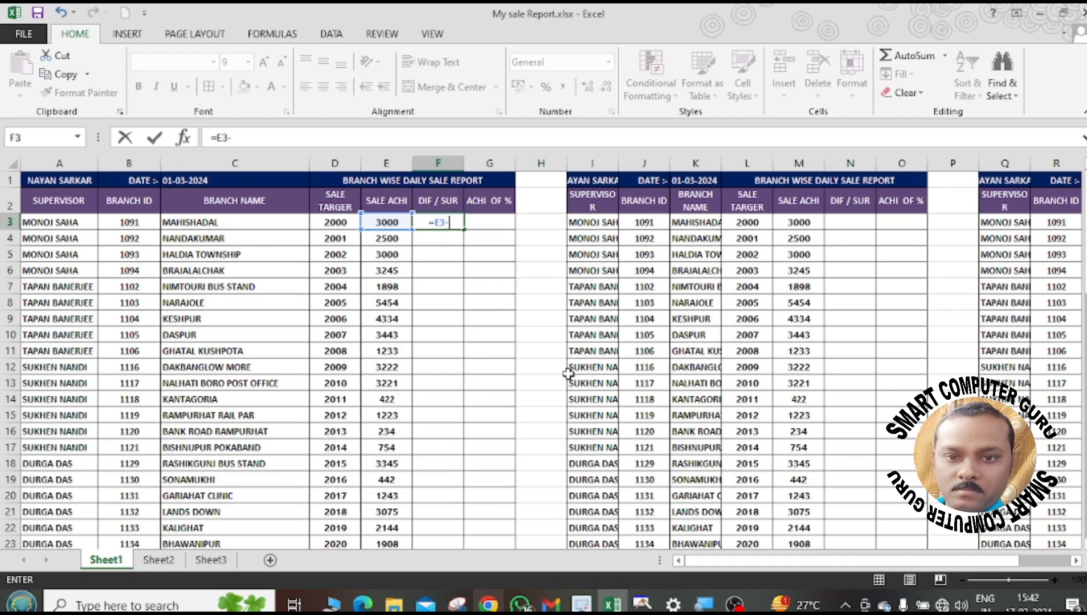
pyautogui.click(336, 222)
pyautogui.press('Return')
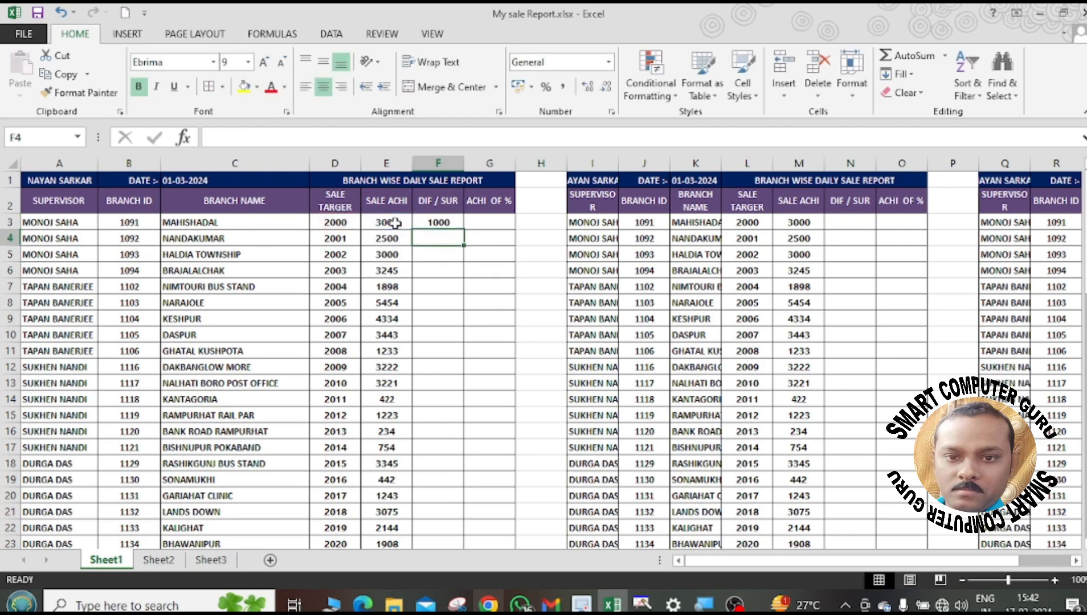
pyautogui.click(454, 255)
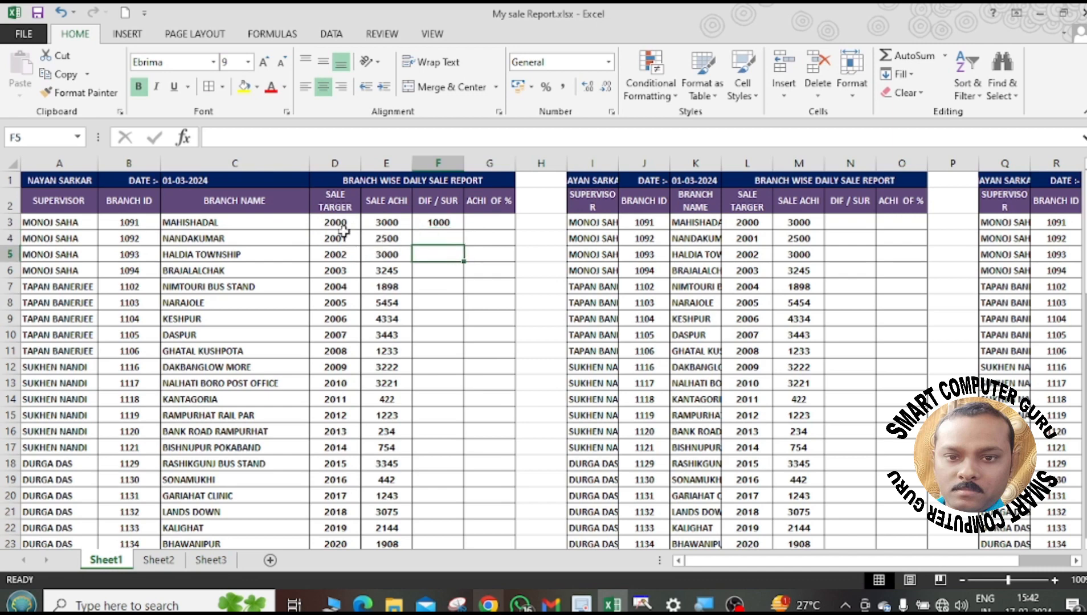
pyautogui.click(403, 225)
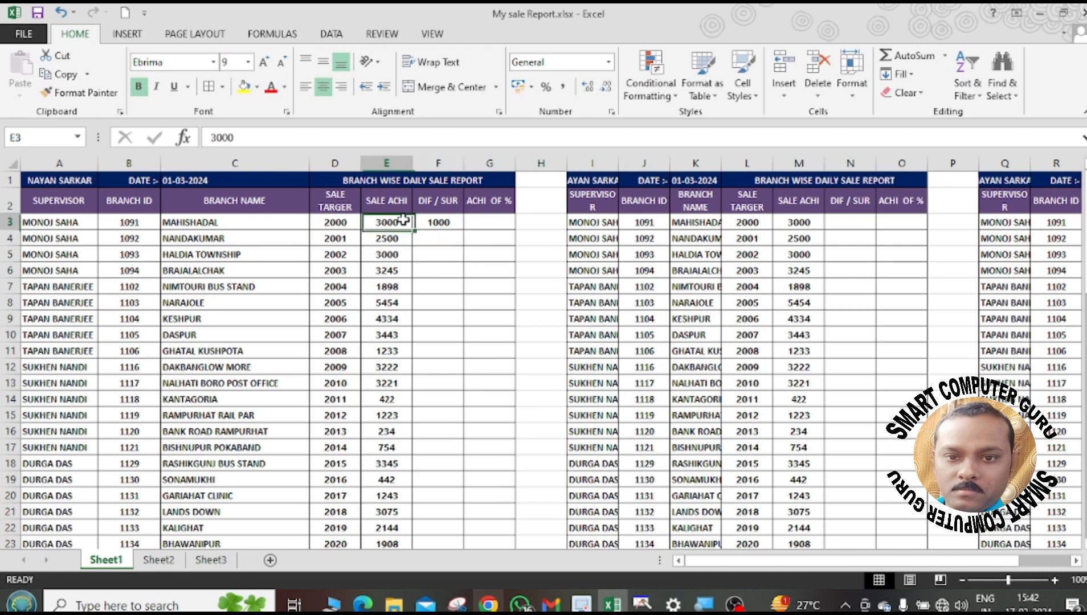
pyautogui.click(453, 222)
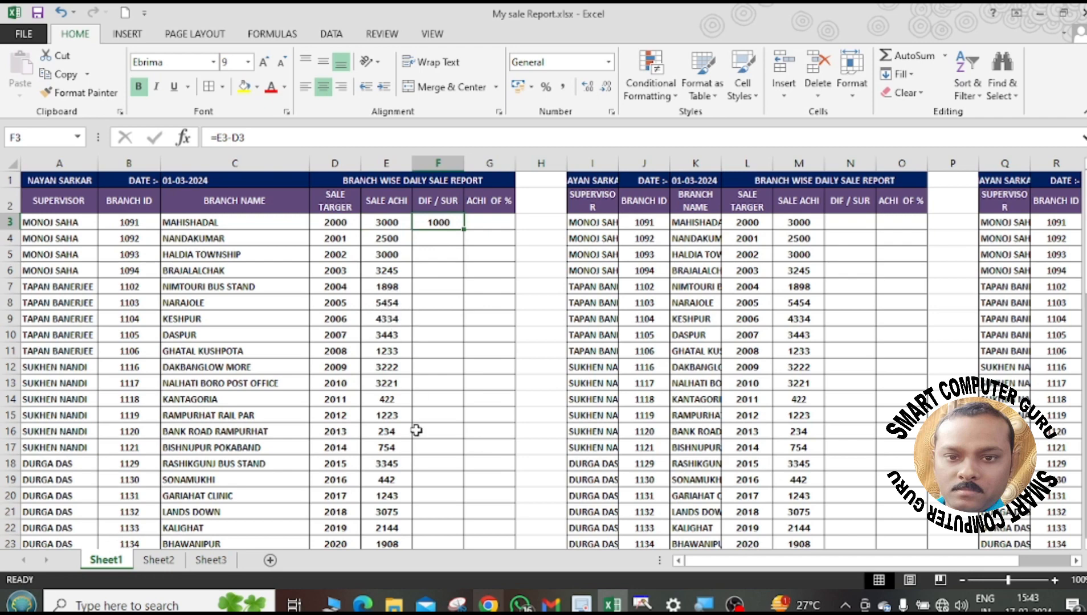
# Try the difference formula =E14-D14 in F14 for the KANTAGORIA branch, compare it with the first branch's difference, and undo it.
pyautogui.click(446, 401)
pyautogui.write('=')
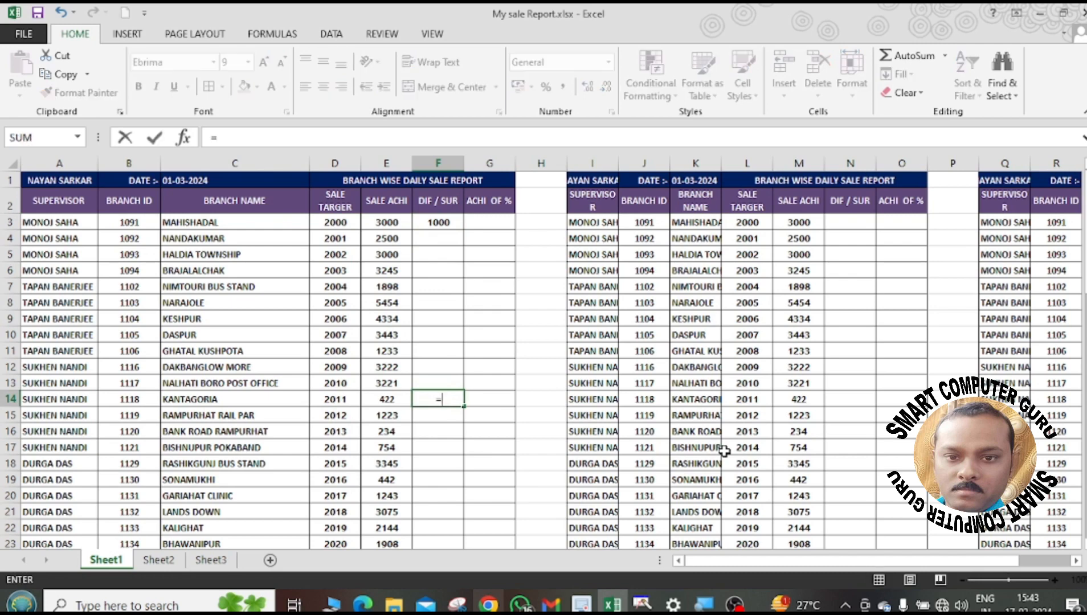
pyautogui.click(398, 395)
pyautogui.write('-')
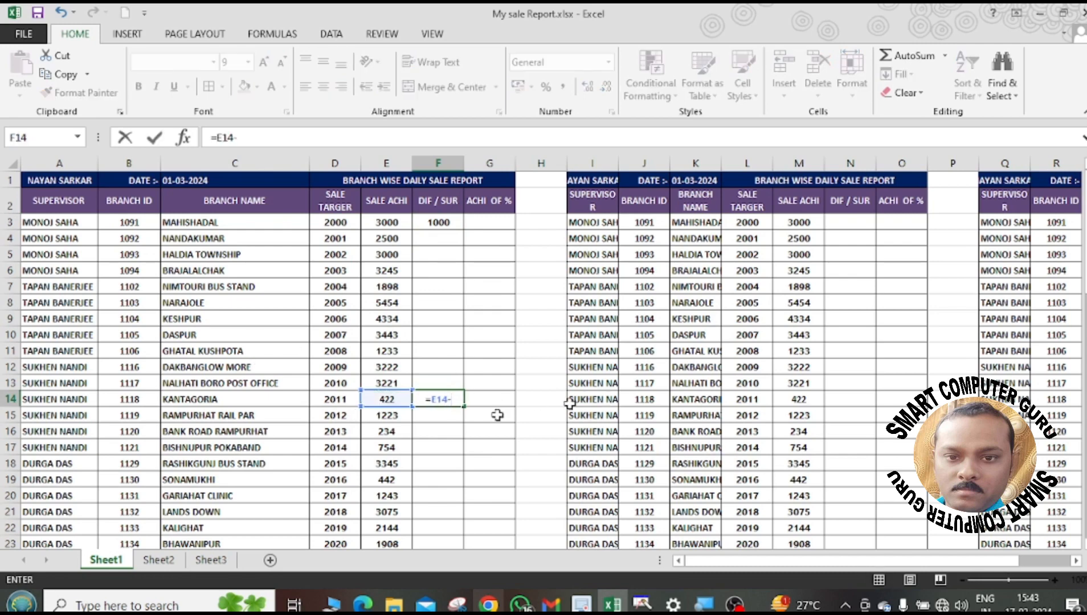
pyautogui.click(354, 401)
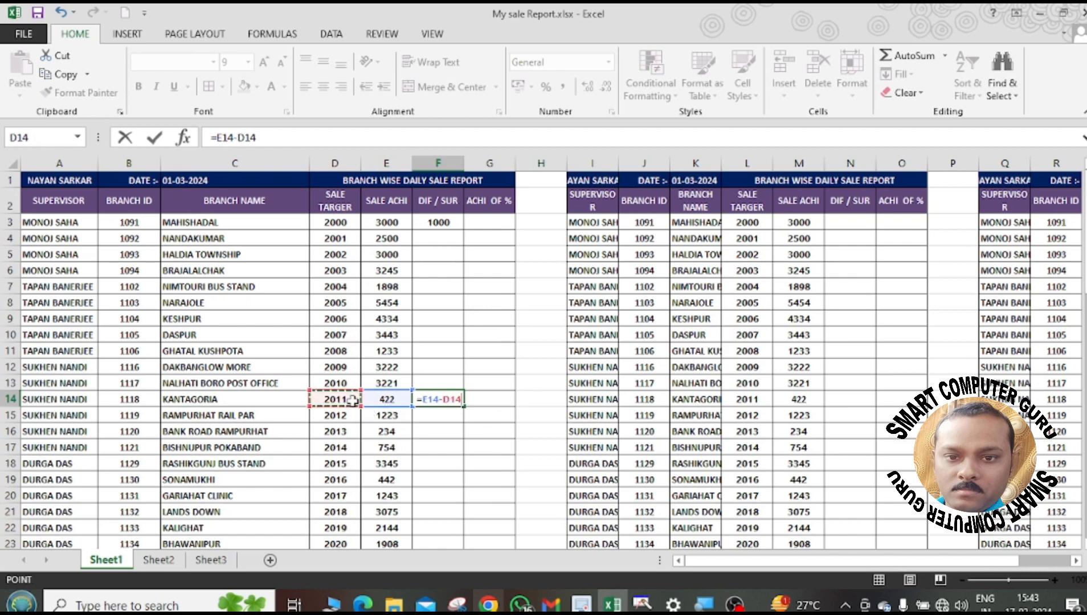
pyautogui.press('Return')
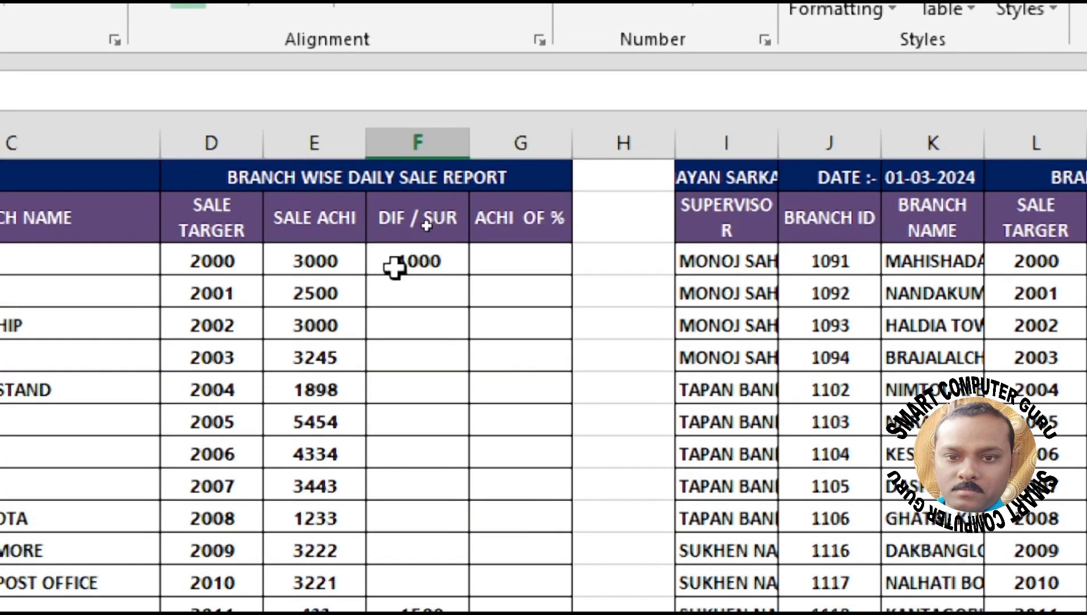
pyautogui.scroll(-3, 395, 268)
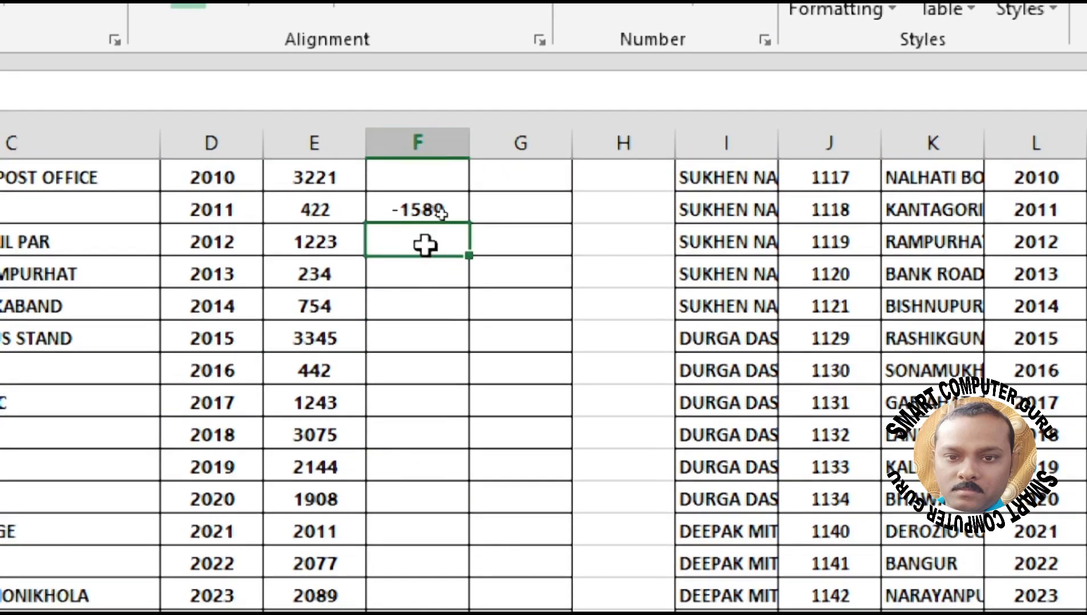
pyautogui.scroll(4, 418, 269)
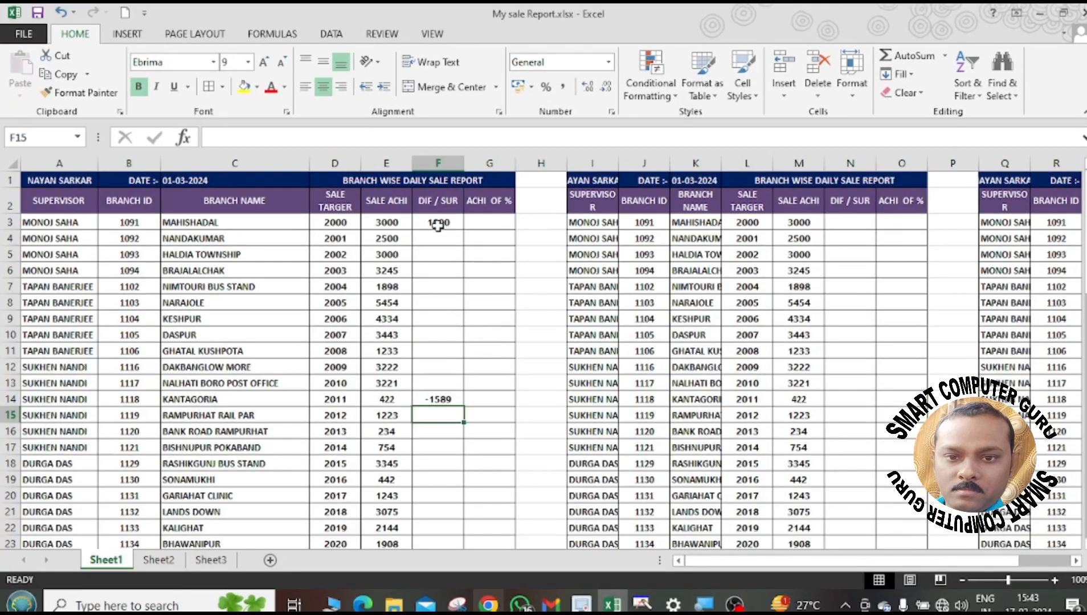
pyautogui.hotkey('ctrl', 'z')
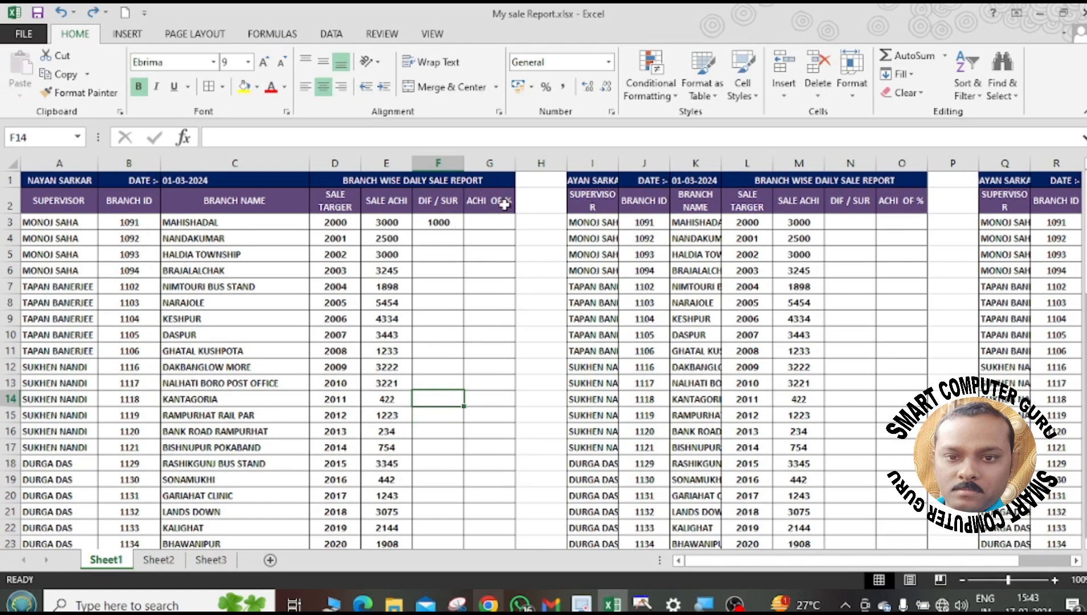
# Enter the formula =E3/D3% in G3 to calculate the first branch's achievement percentage, and check it.
pyautogui.click(485, 222)
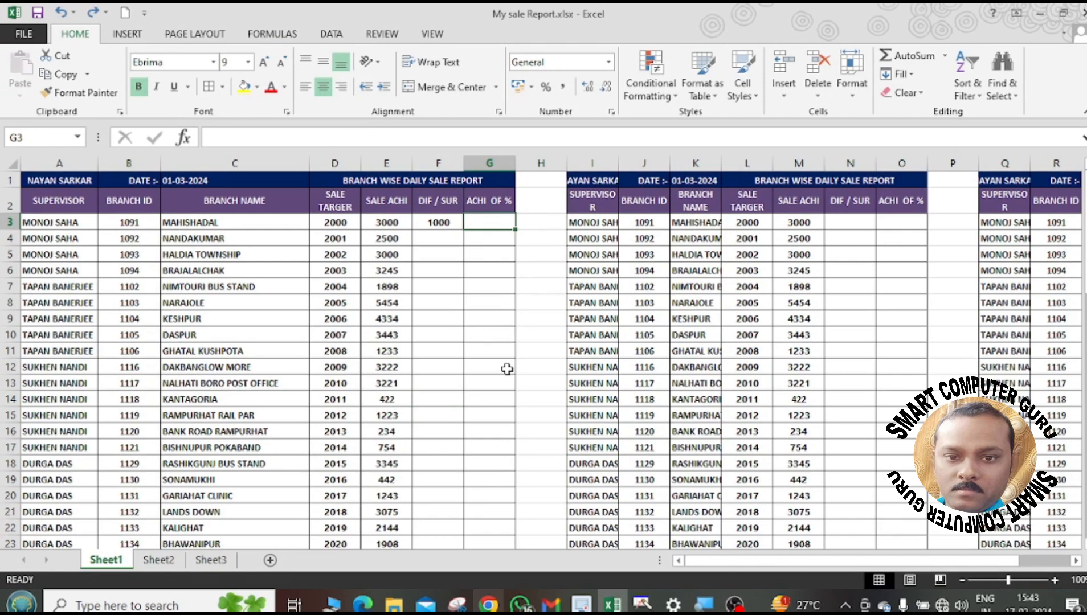
pyautogui.write('=')
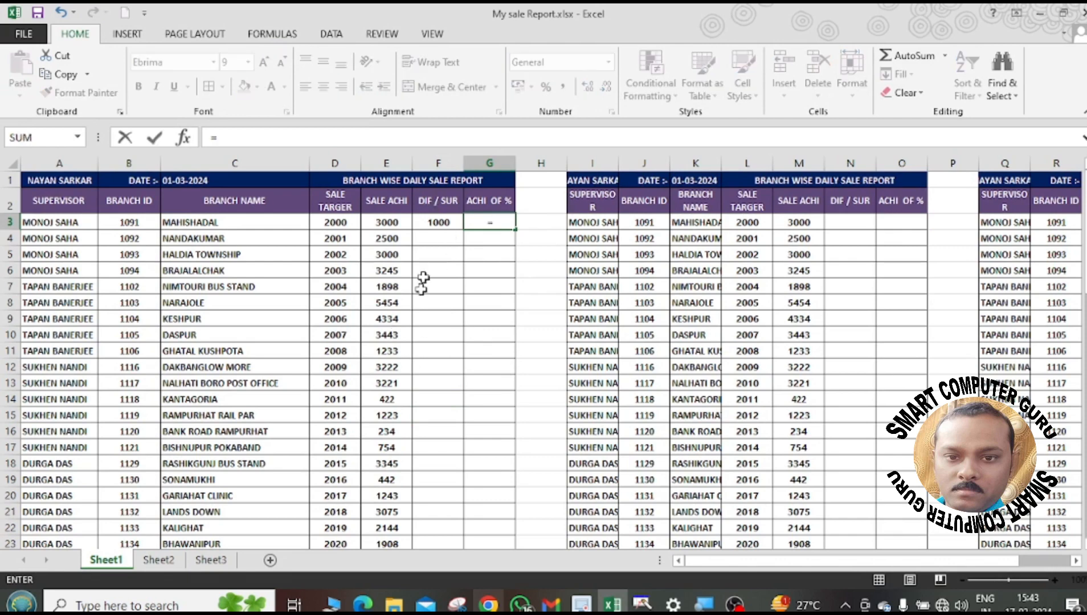
pyautogui.click(374, 226)
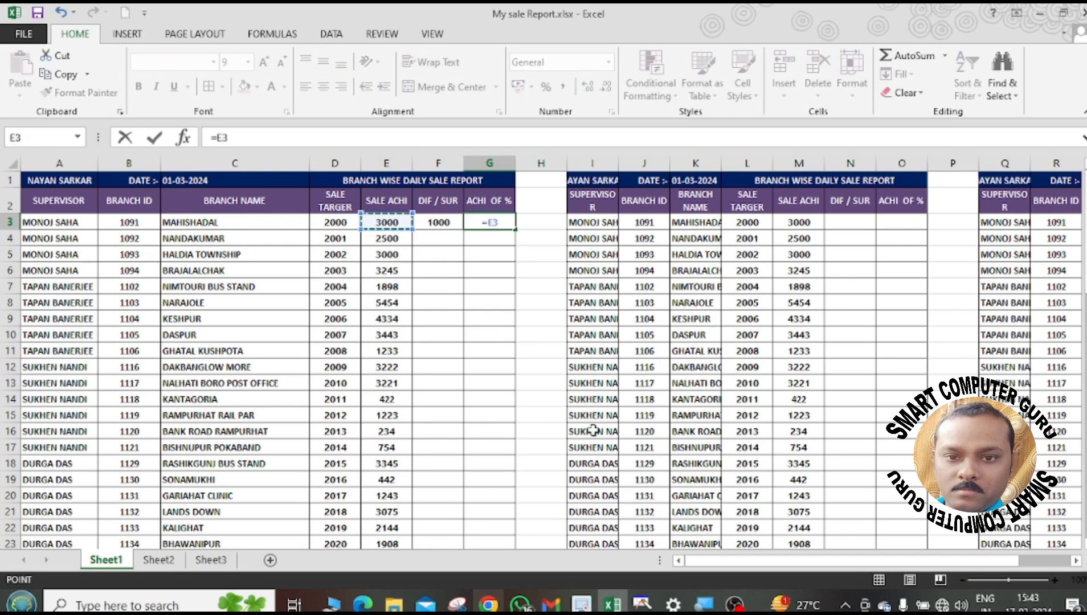
pyautogui.write('/')
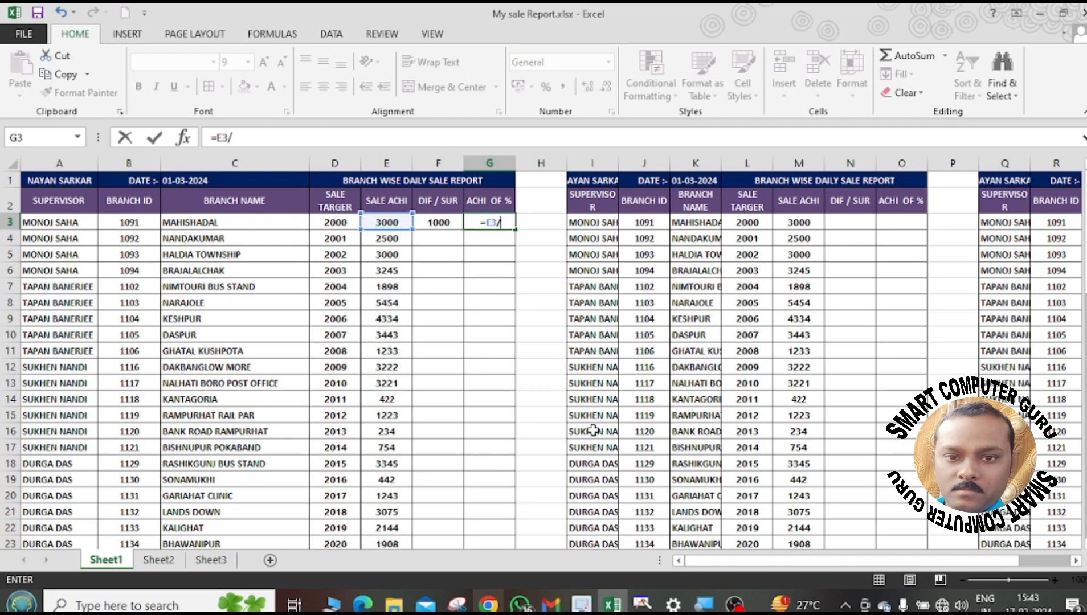
pyautogui.click(331, 220)
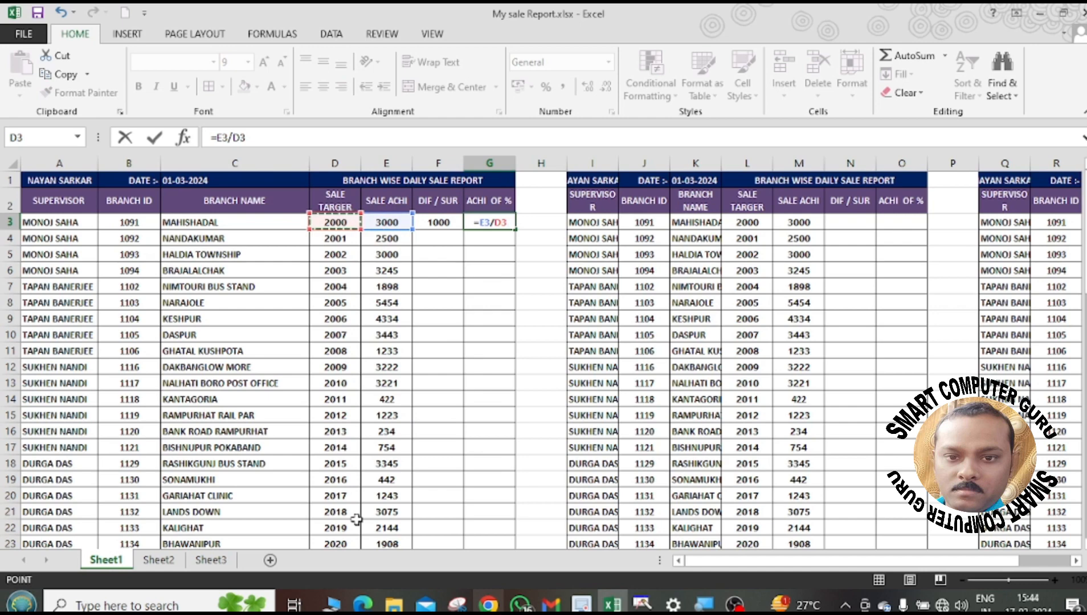
pyautogui.write('%')
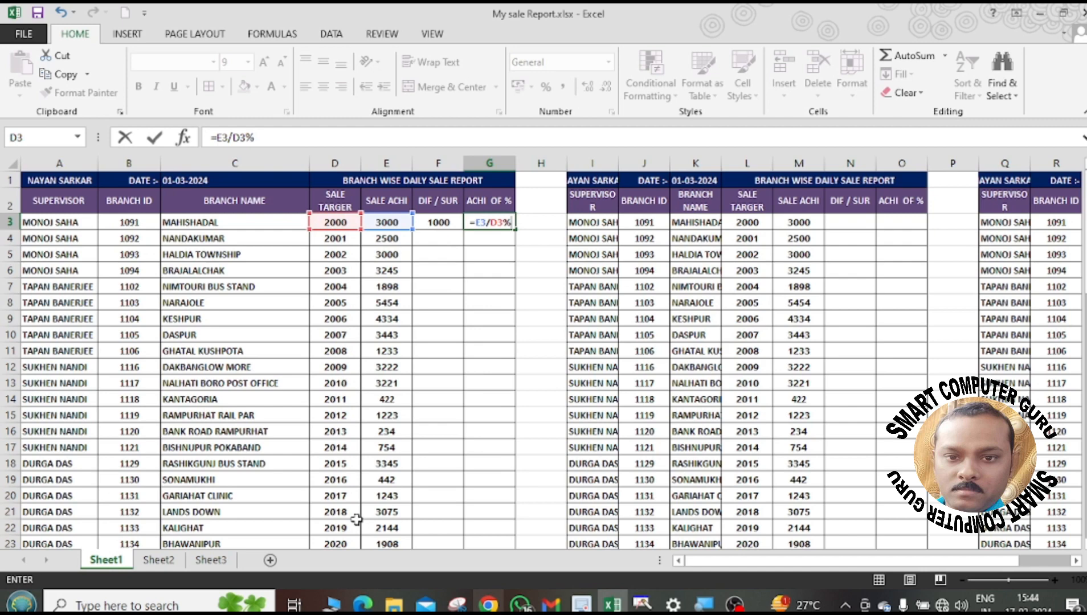
pyautogui.press('Return')
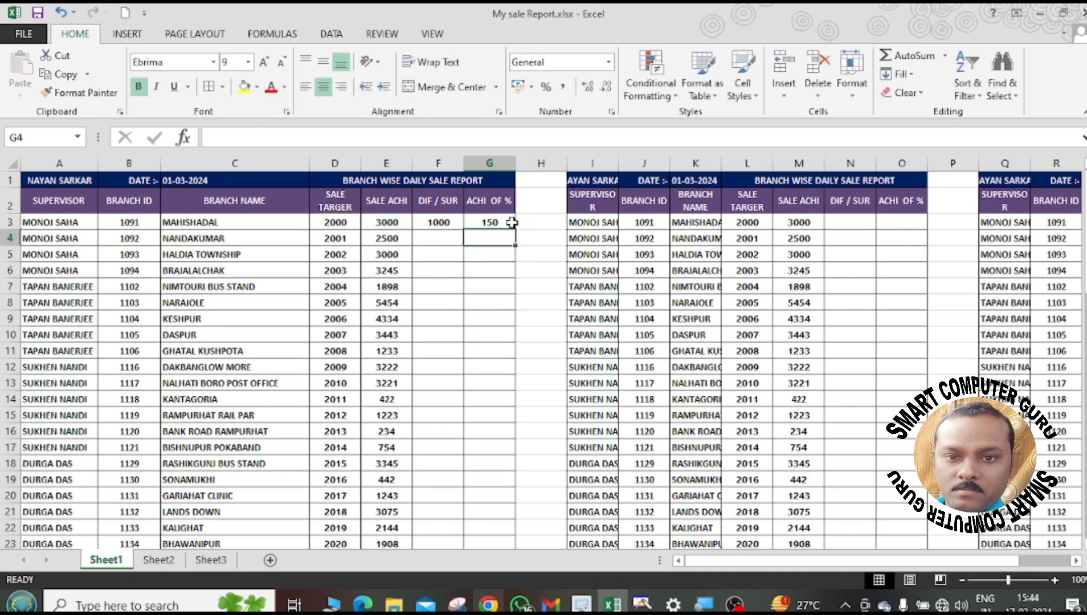
pyautogui.click(512, 222)
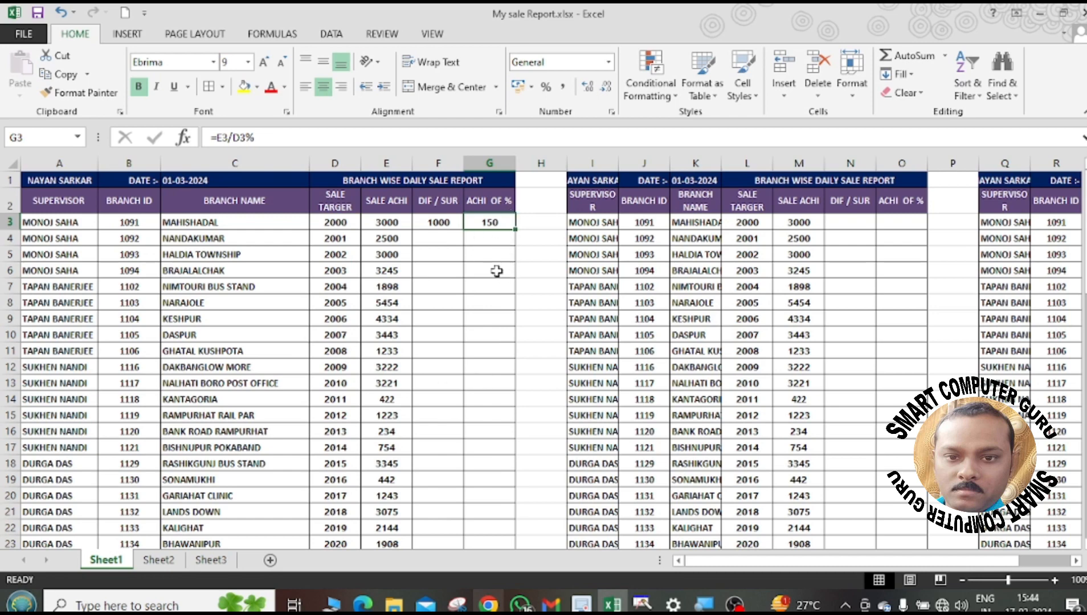
pyautogui.click(505, 240)
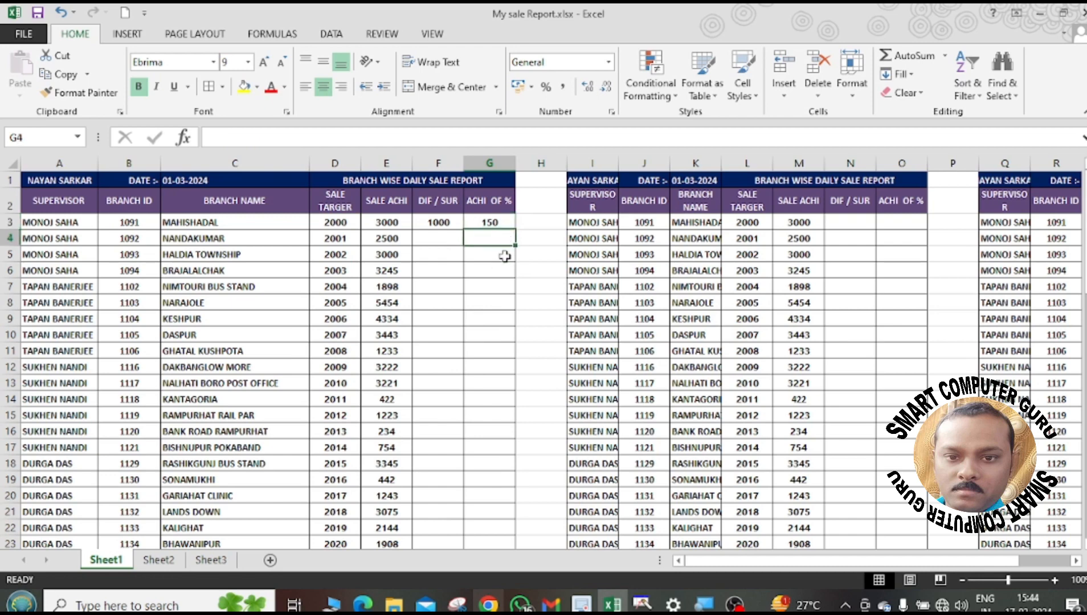
pyautogui.click(505, 256)
pyautogui.click(506, 268)
# Start a new conditional formatting rule for G3 that formats cells based on their values with a 3-Color Scale.
pyautogui.click(499, 223)
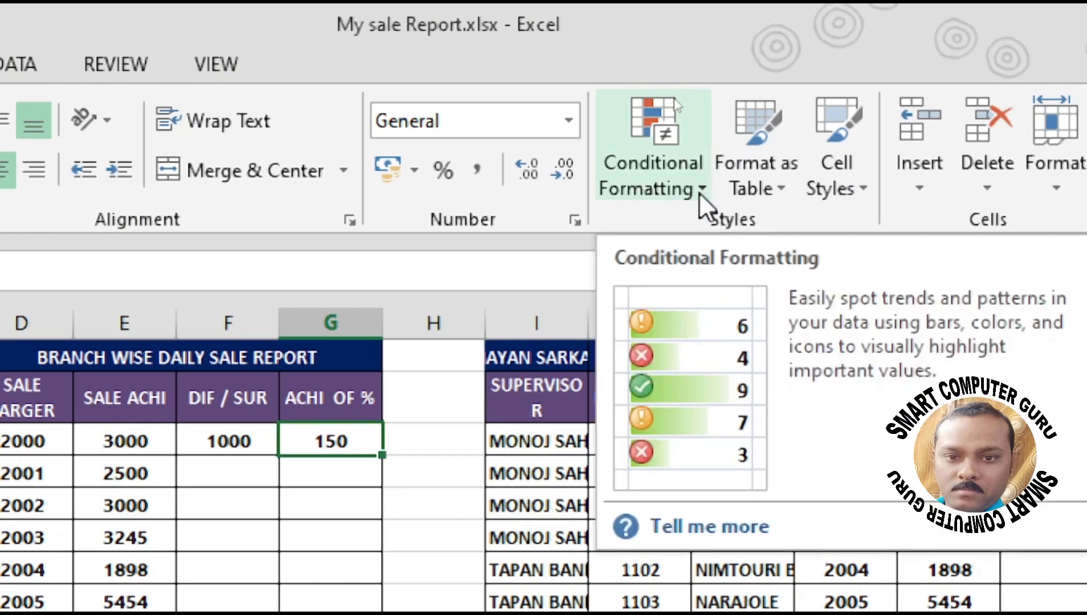
pyautogui.click(640, 137)
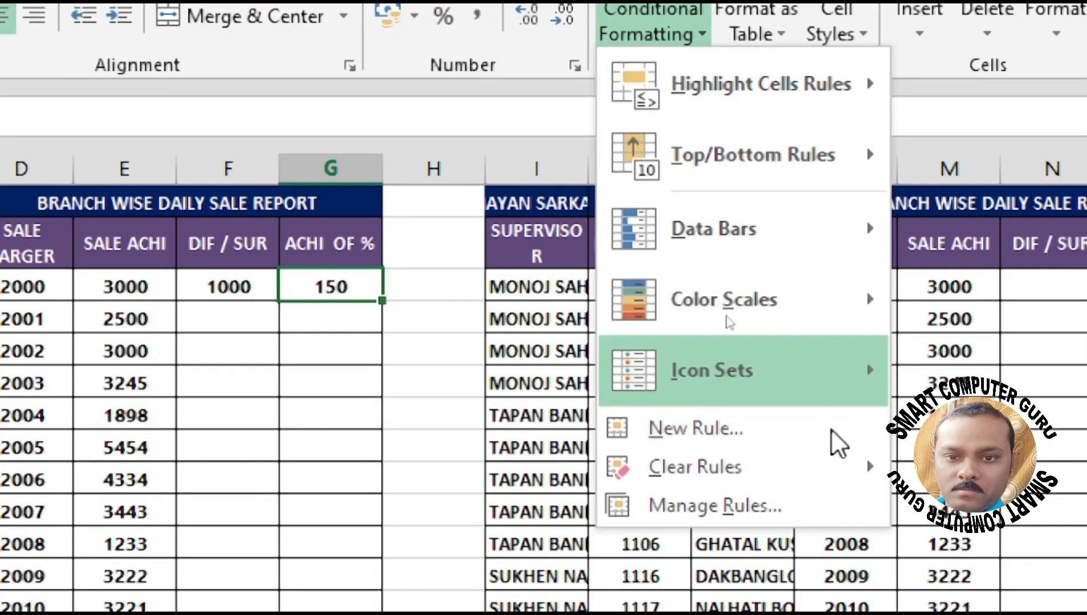
pyautogui.click(710, 434)
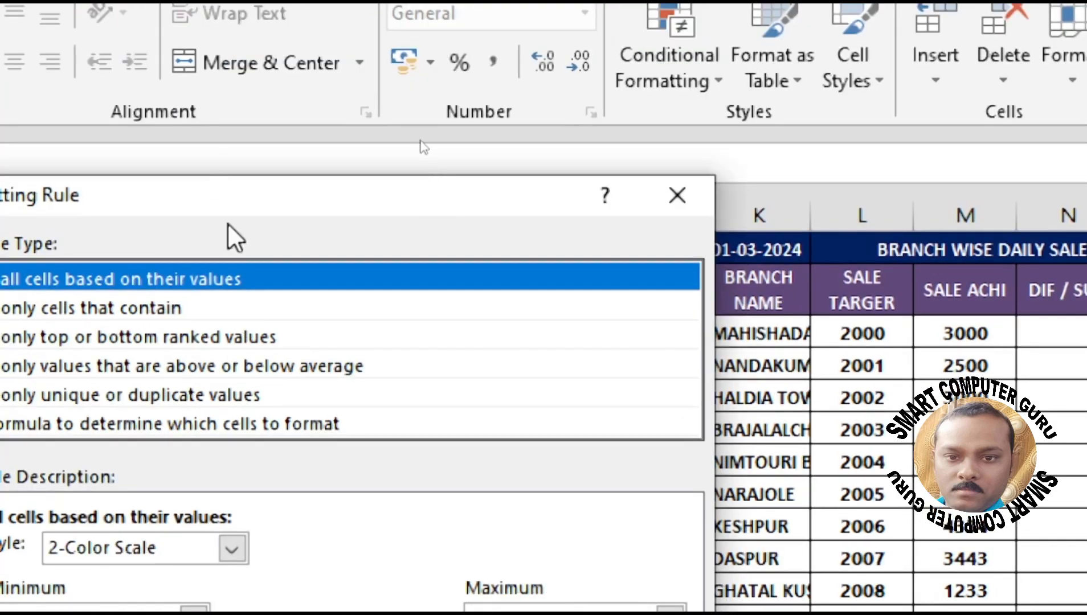
pyautogui.moveTo(196, 200); pyautogui.dragTo(432, 0)
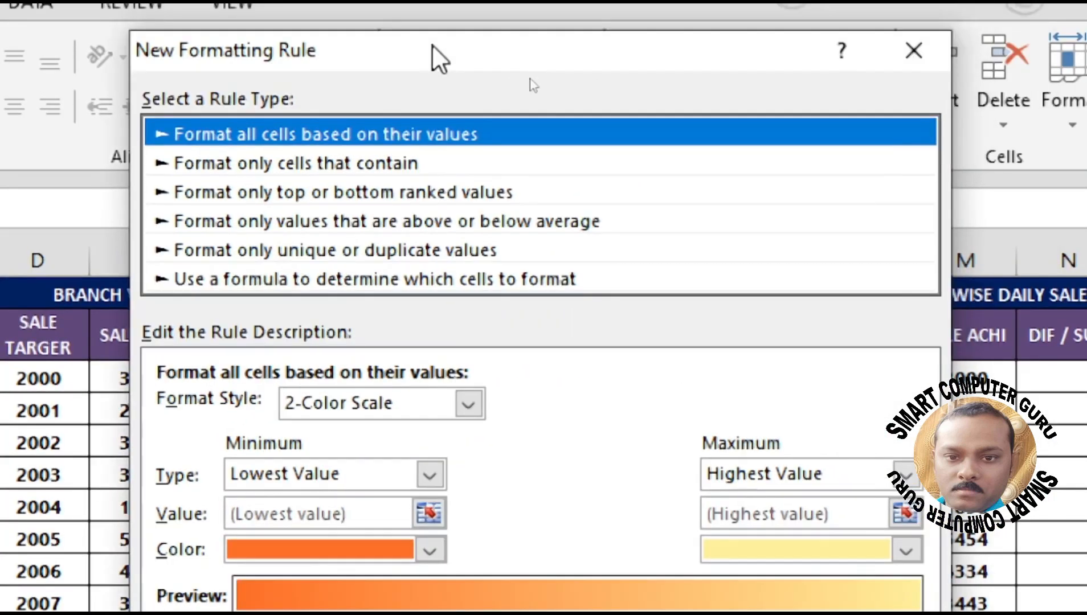
pyautogui.moveTo(432, 44); pyautogui.dragTo(439, 76)
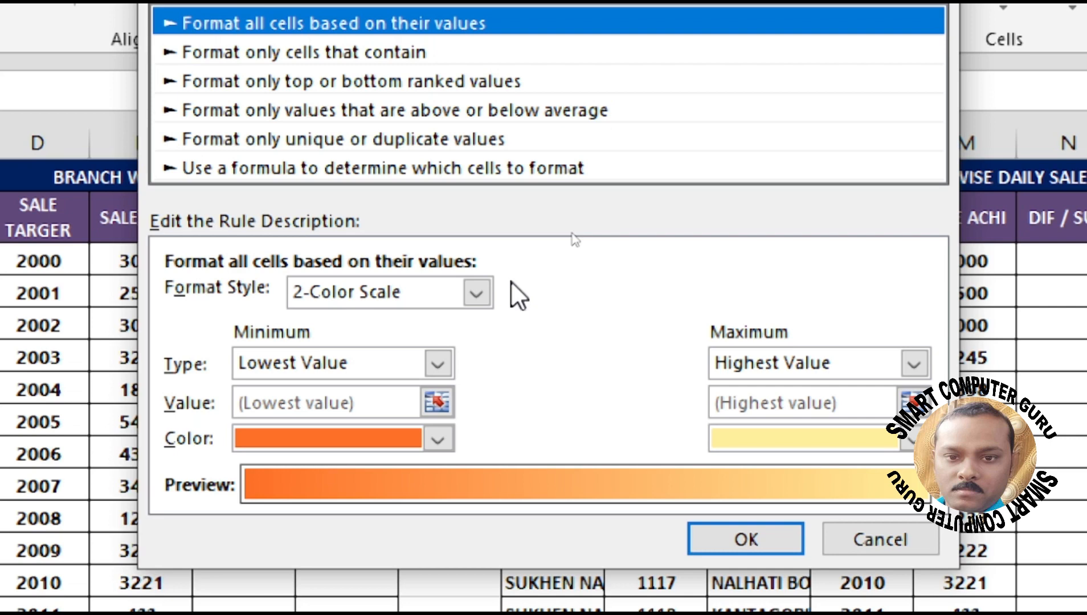
pyautogui.click(476, 294)
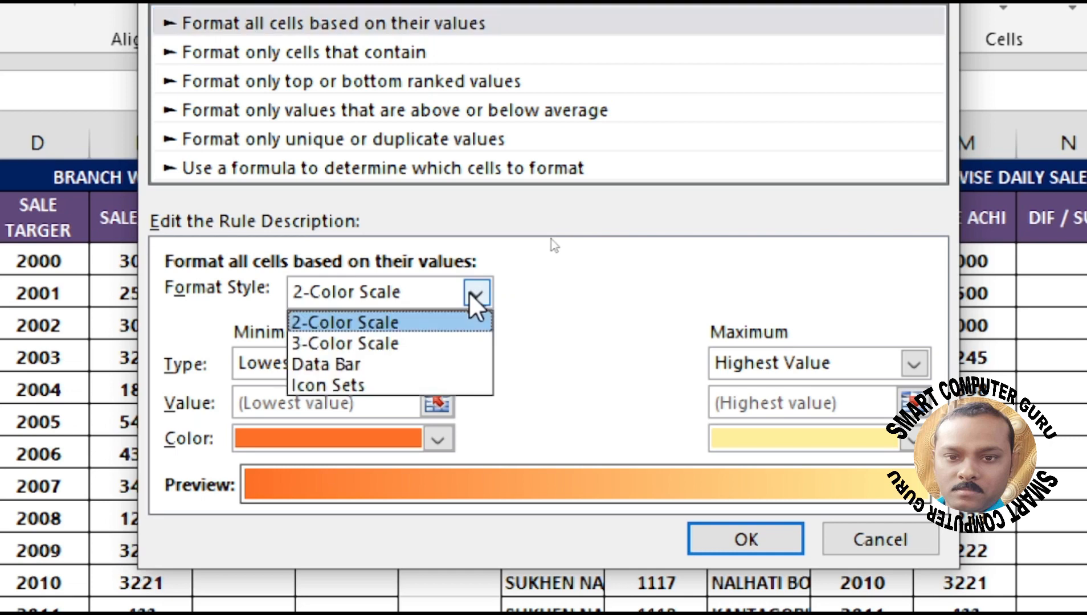
pyautogui.click(401, 356)
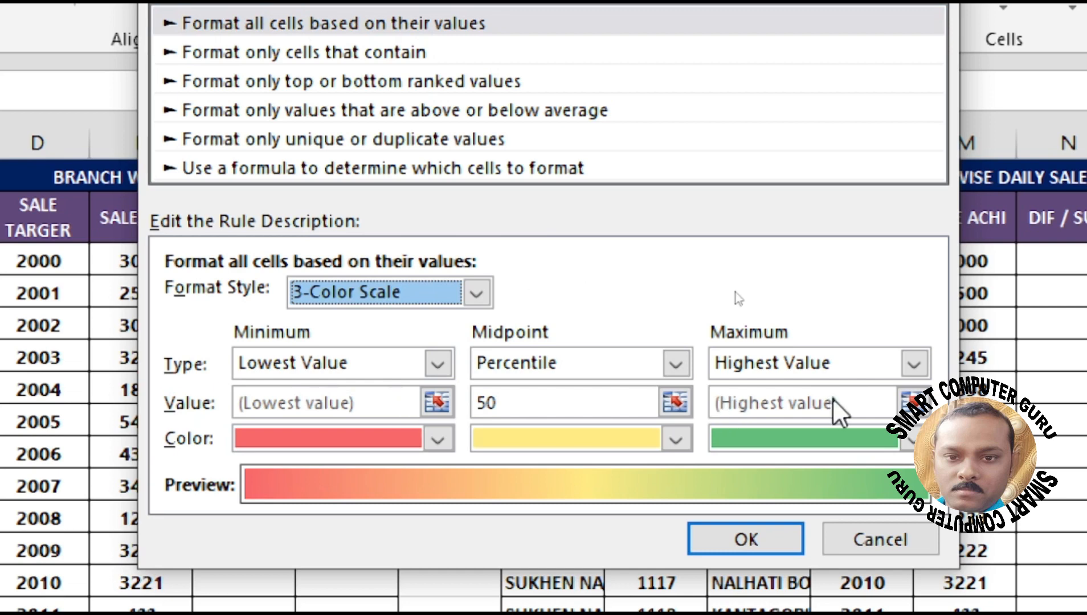
# Set the color scale's minimum to type Number with the value 89.
pyautogui.click(438, 362)
pyautogui.click(290, 421)
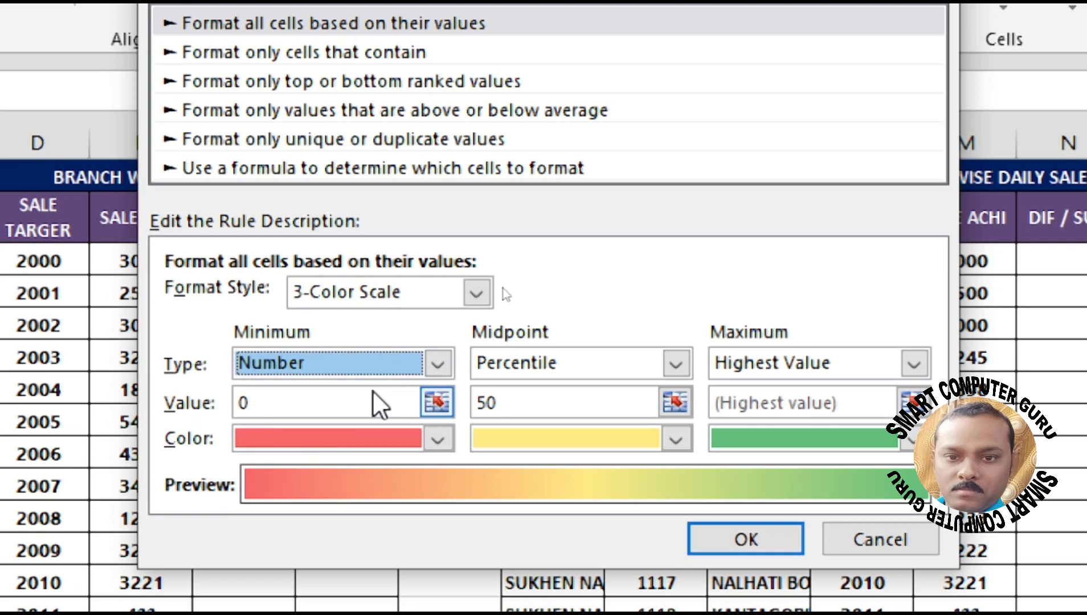
pyautogui.click(287, 403)
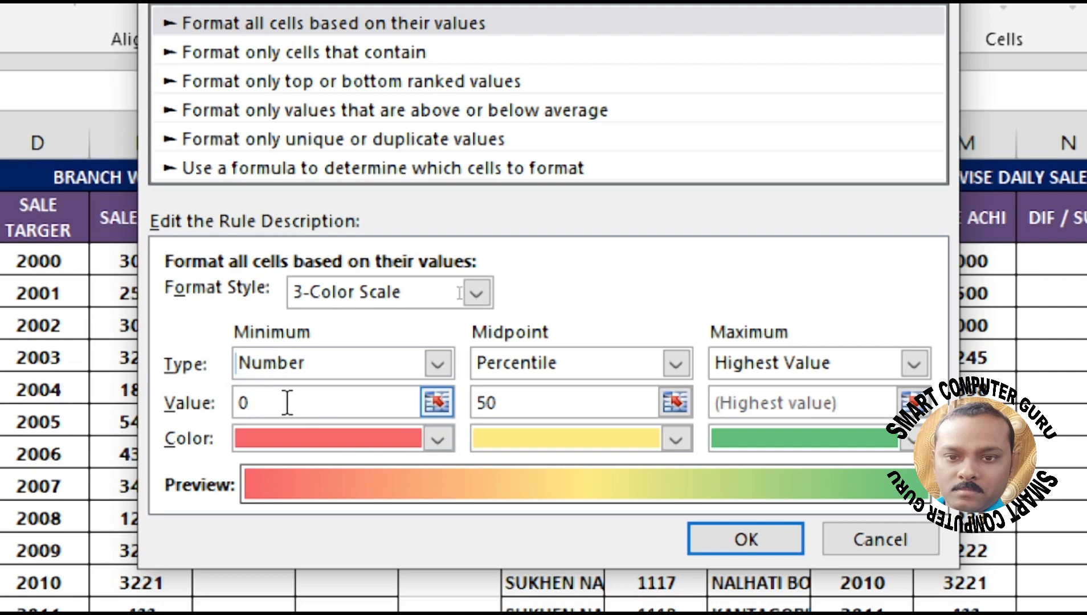
pyautogui.press('BackSpace')
pyautogui.write('89')
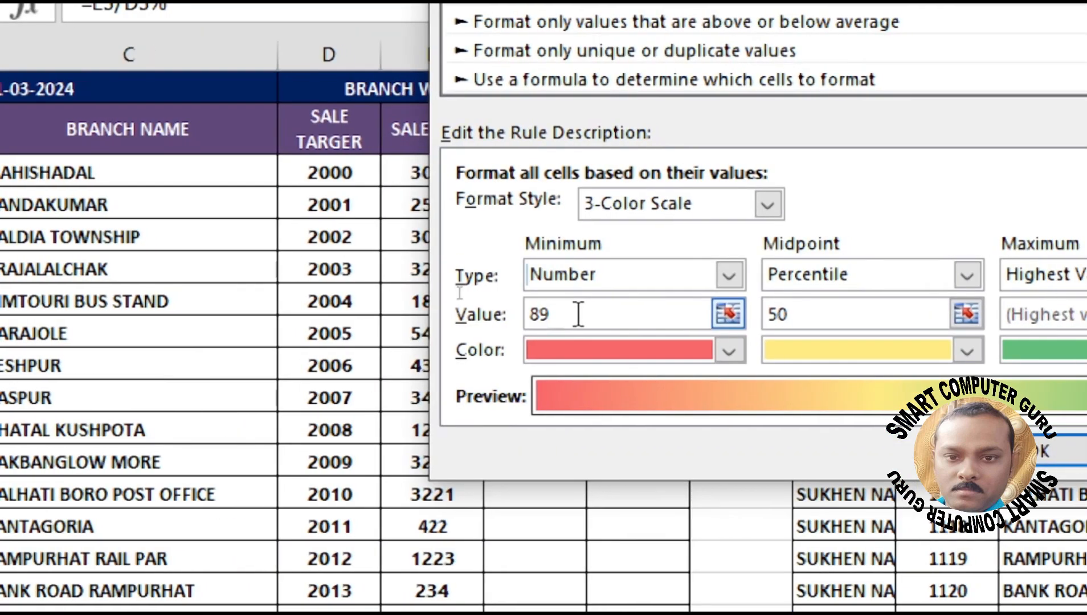
# Color the scale's minimum dark red, and set its midpoint to type Number, value 90, in yellow.
pyautogui.click(727, 348)
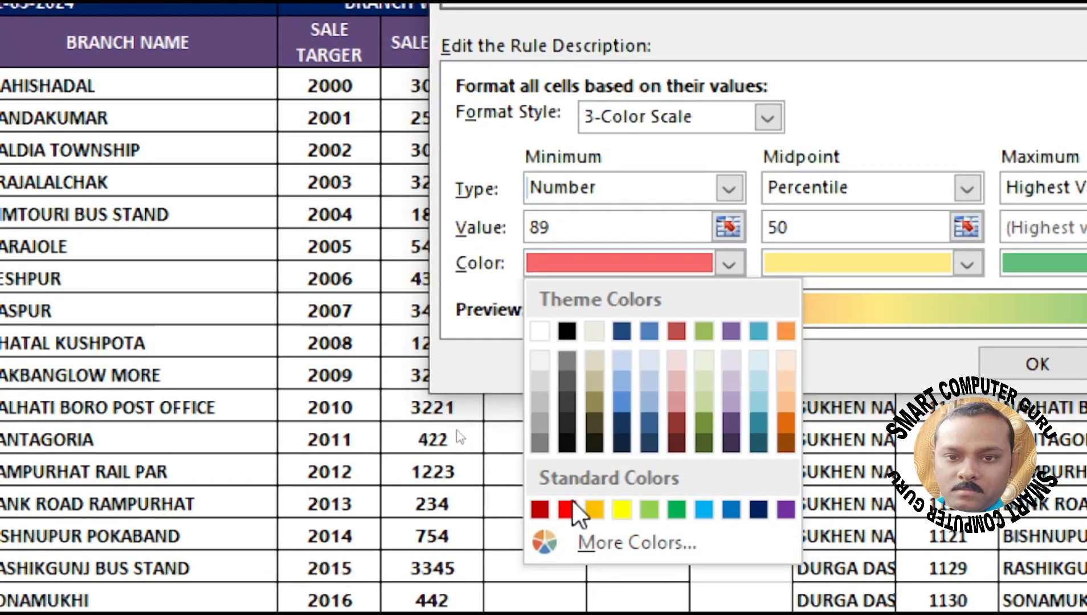
pyautogui.click(538, 508)
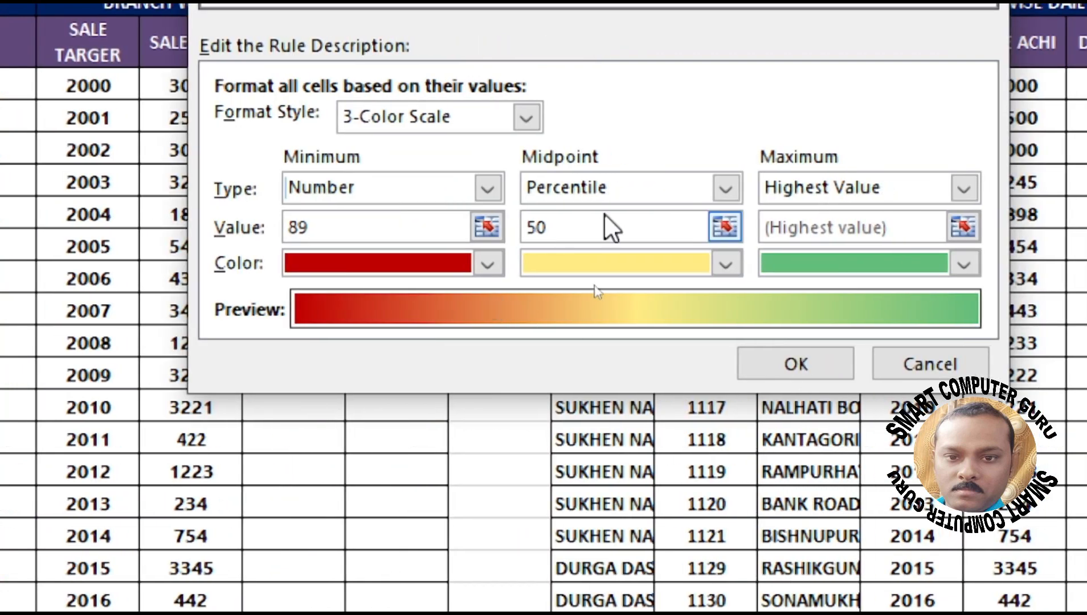
pyautogui.click(727, 188)
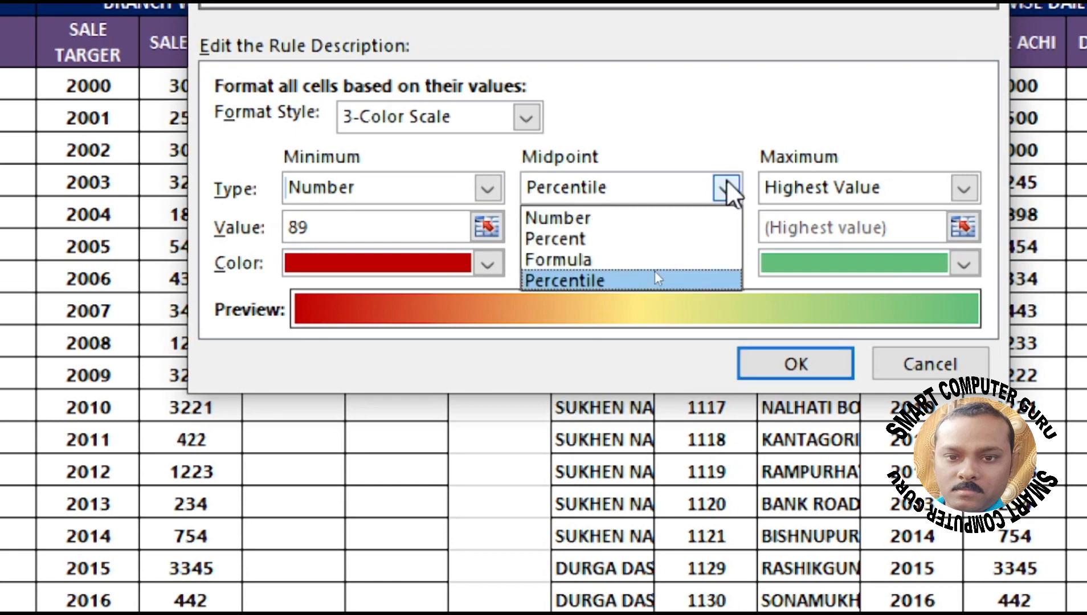
pyautogui.click(564, 217)
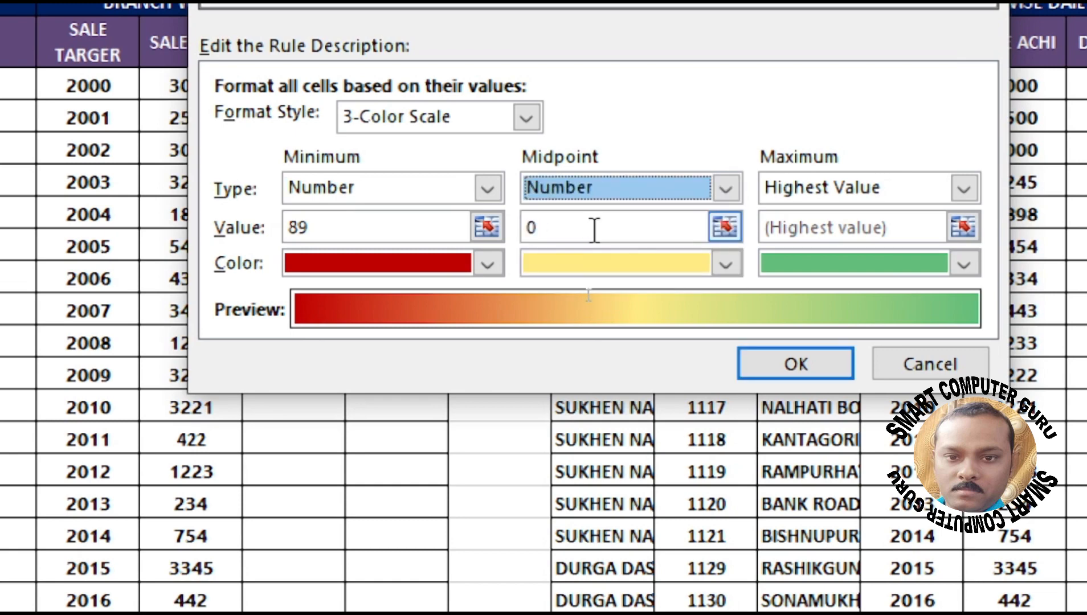
pyautogui.click(594, 231)
pyautogui.press('BackSpace')
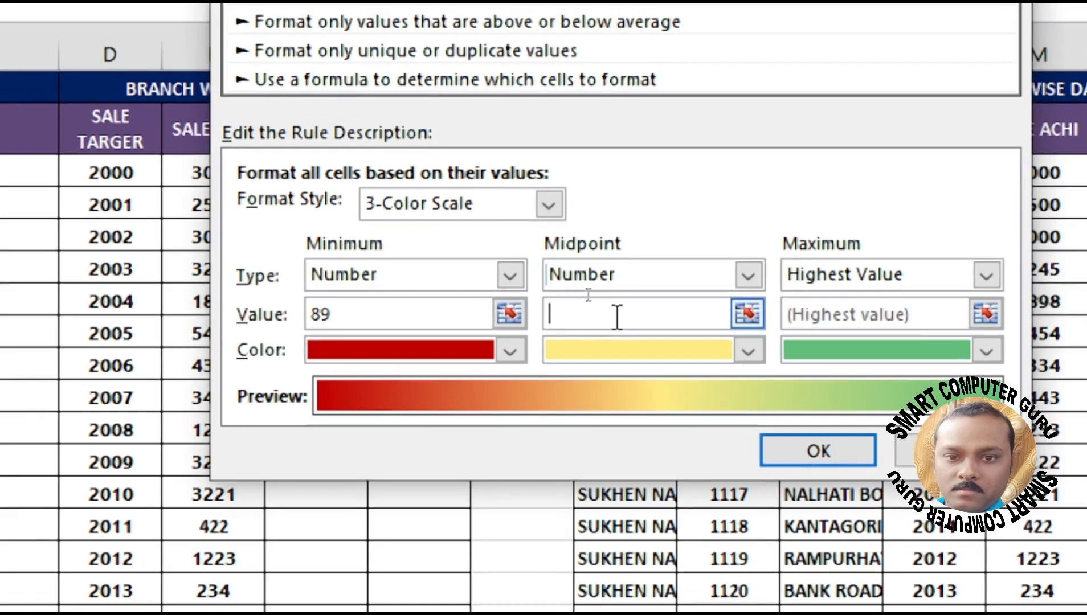
pyautogui.write('90')
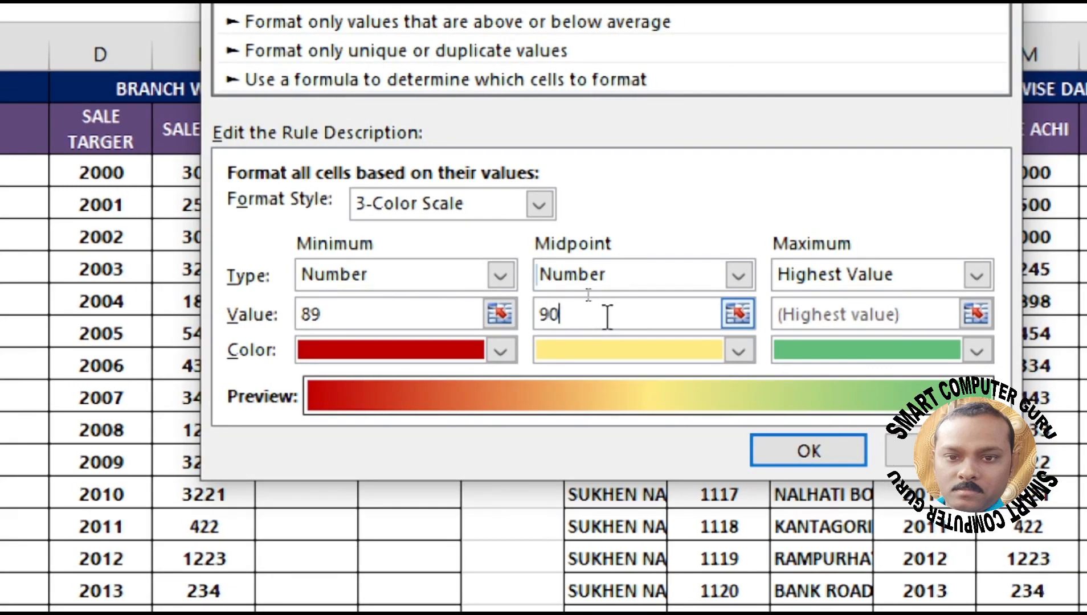
pyautogui.click(732, 350)
pyautogui.click(618, 531)
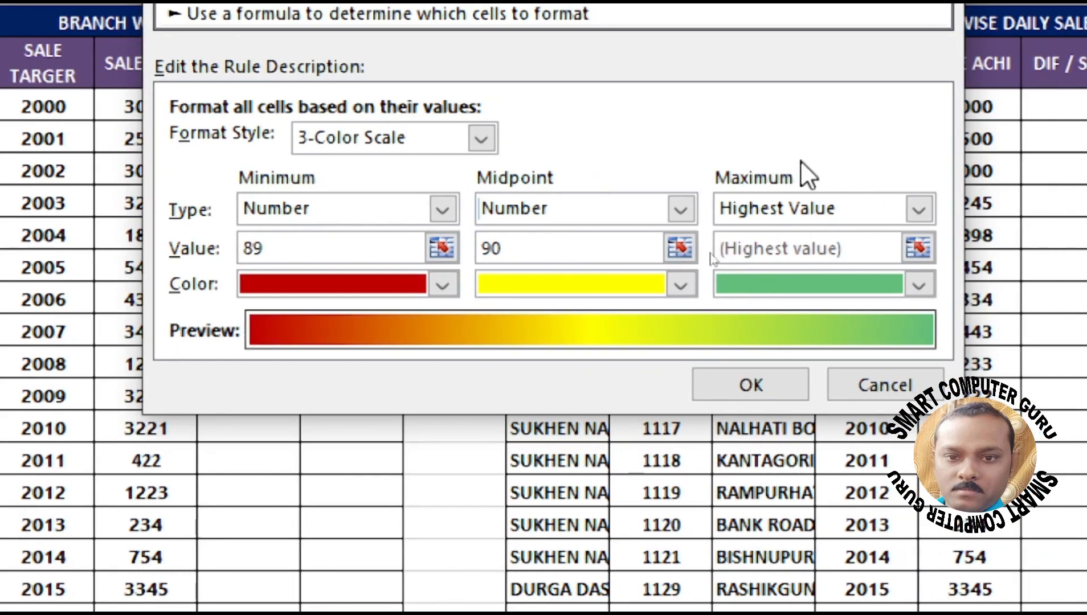
# Set the scale's maximum to type Number, value 100, in standard green, and apply the rule to G3.
pyautogui.click(929, 207)
pyautogui.click(758, 261)
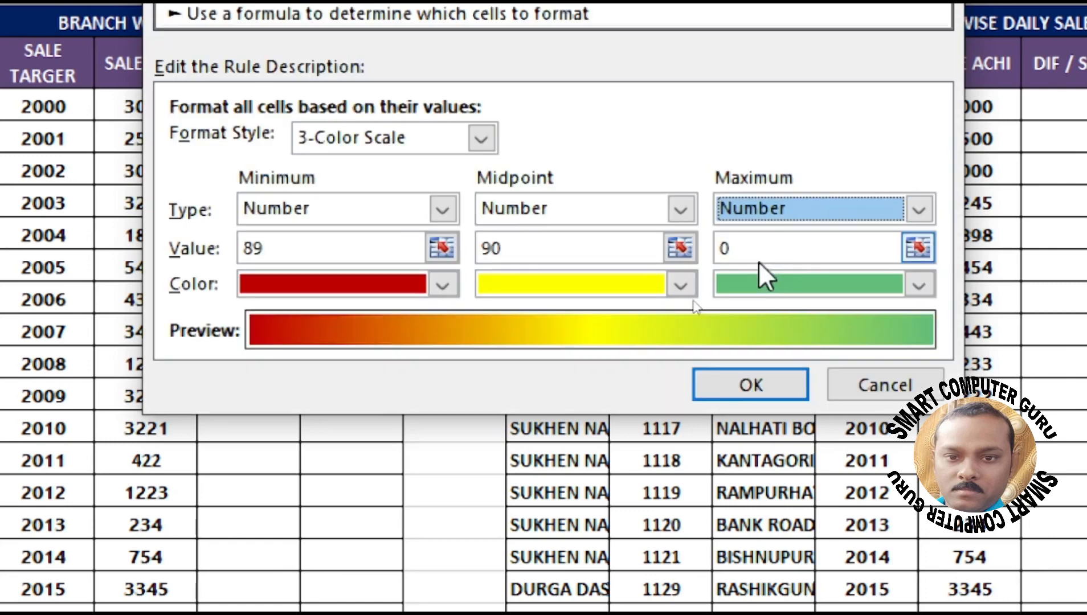
pyautogui.click(775, 250)
pyautogui.press('BackSpace')
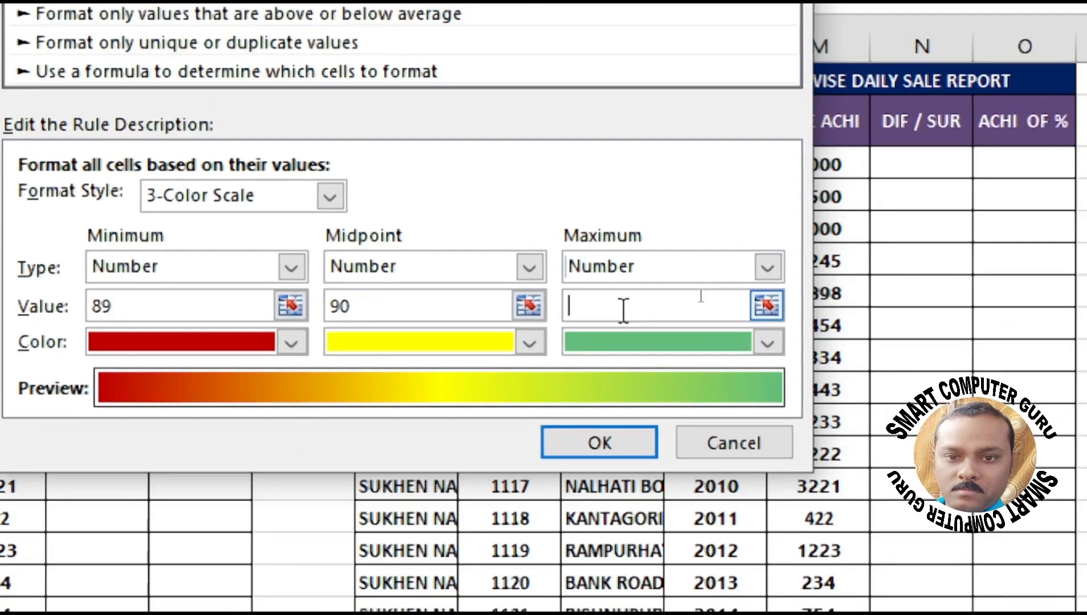
pyautogui.write('100')
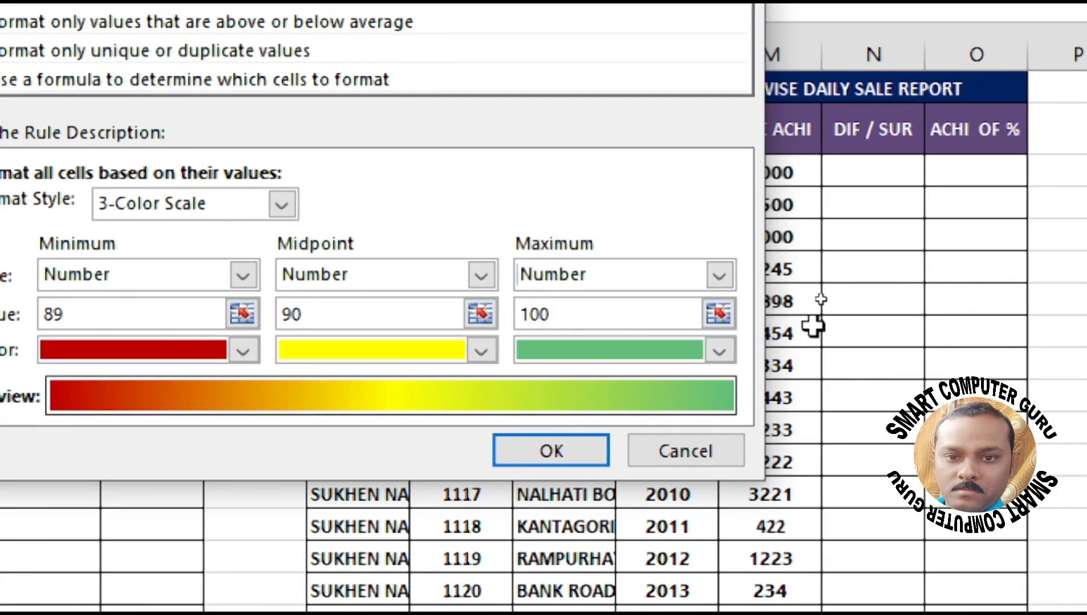
pyautogui.click(719, 350)
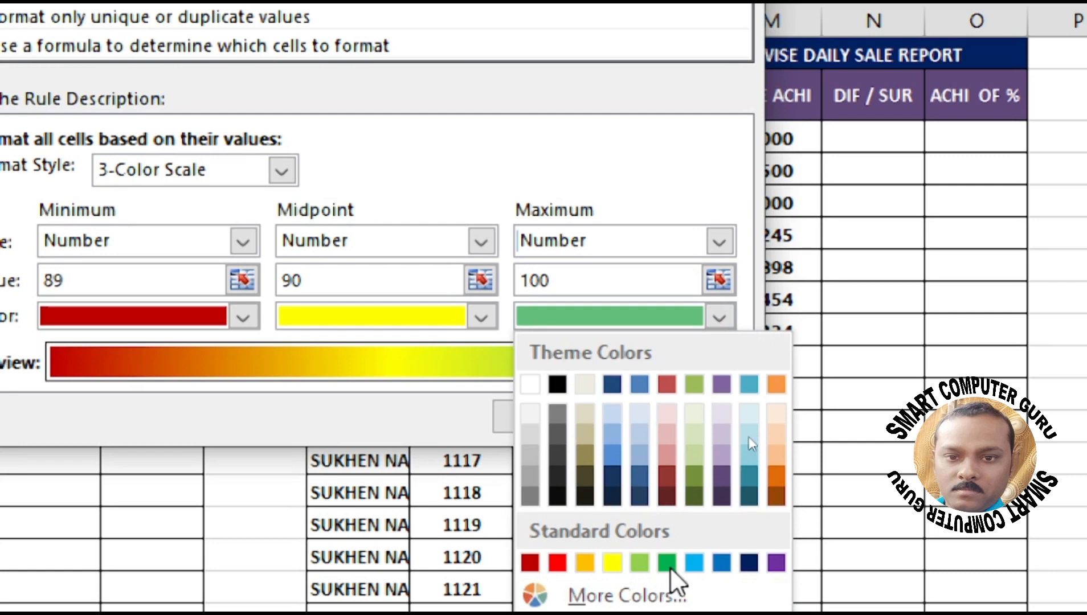
pyautogui.click(668, 563)
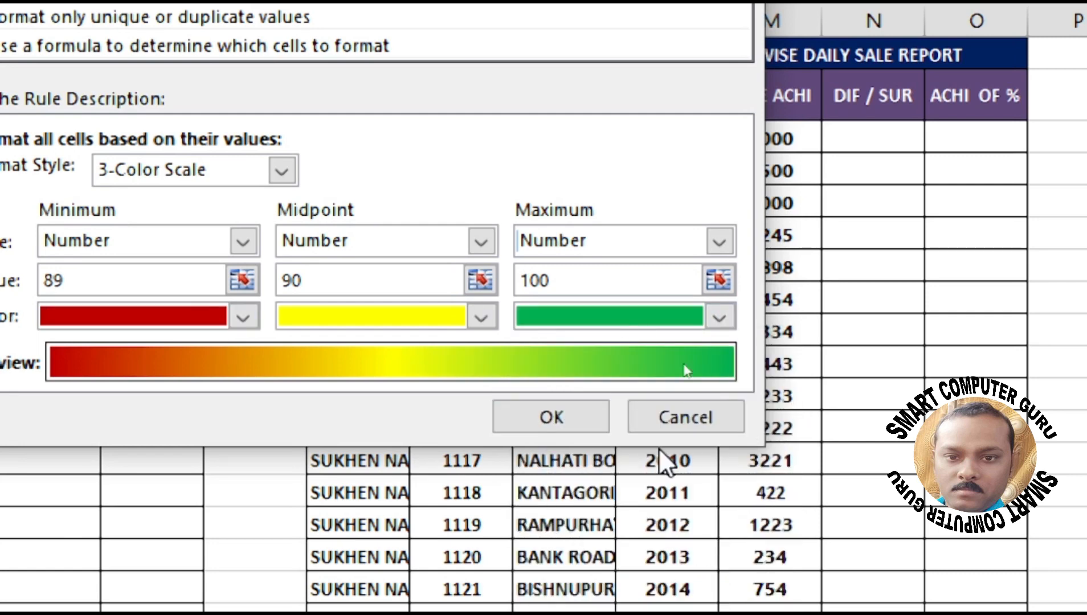
pyautogui.click(538, 409)
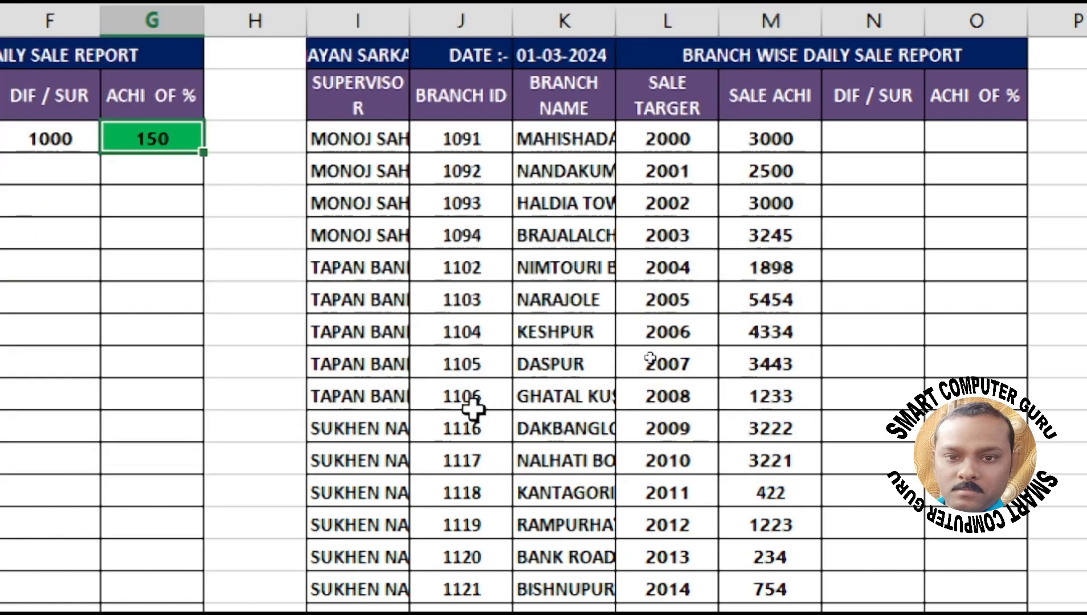
# Try to fill the achievement percentage formula from G3 down the ACHI OF % column.
pyautogui.hscroll(-3, 460, 427)
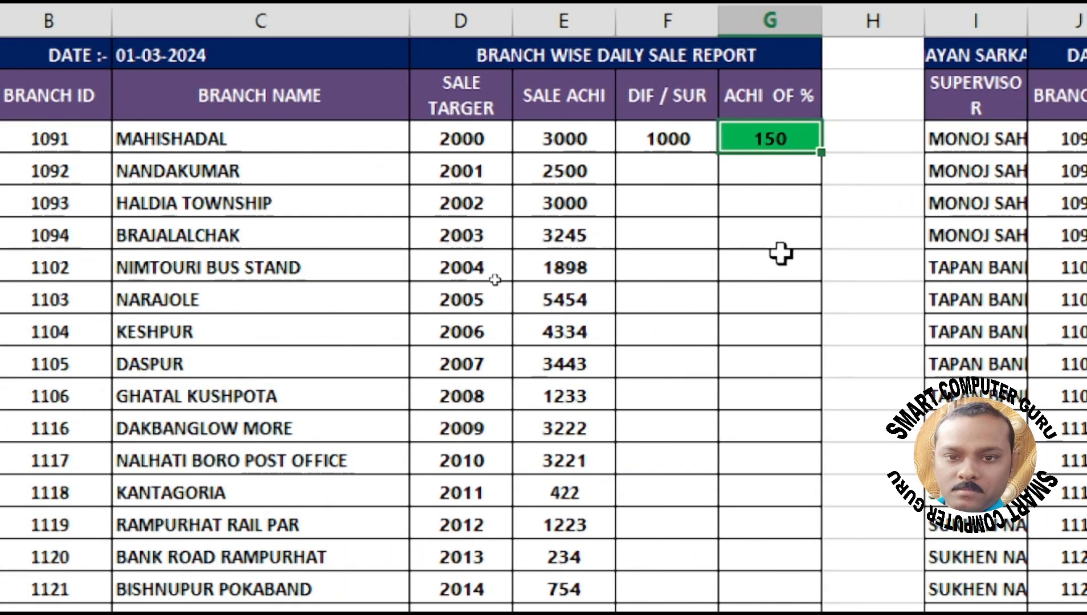
pyautogui.doubleClick(825, 151)
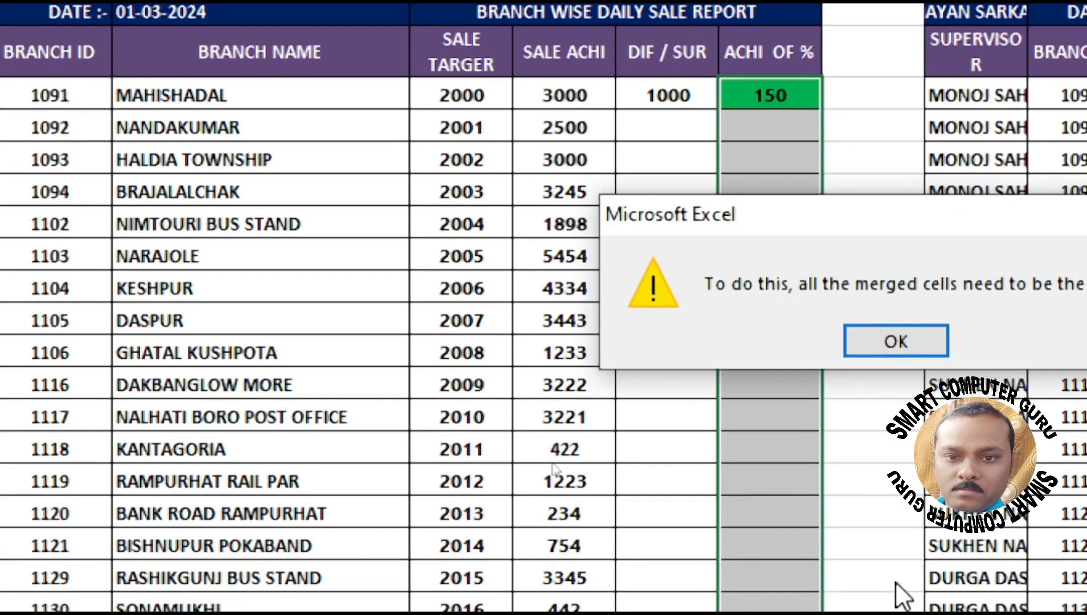
pyautogui.click(918, 328)
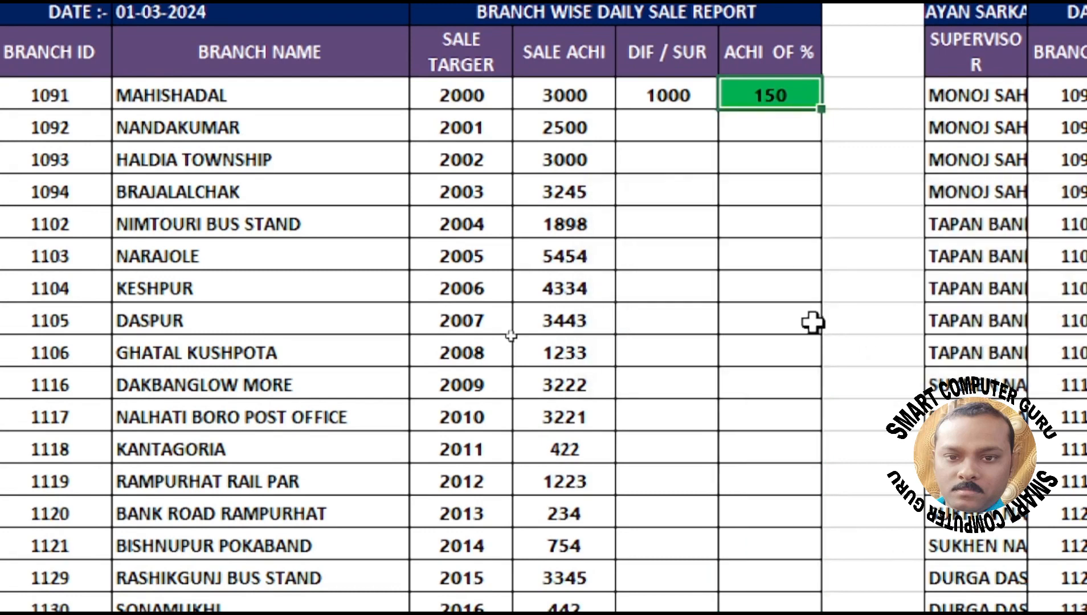
# Unmerge the block F61:G64 in the totals section below the first table.
pyautogui.scroll(-20, 812, 322)
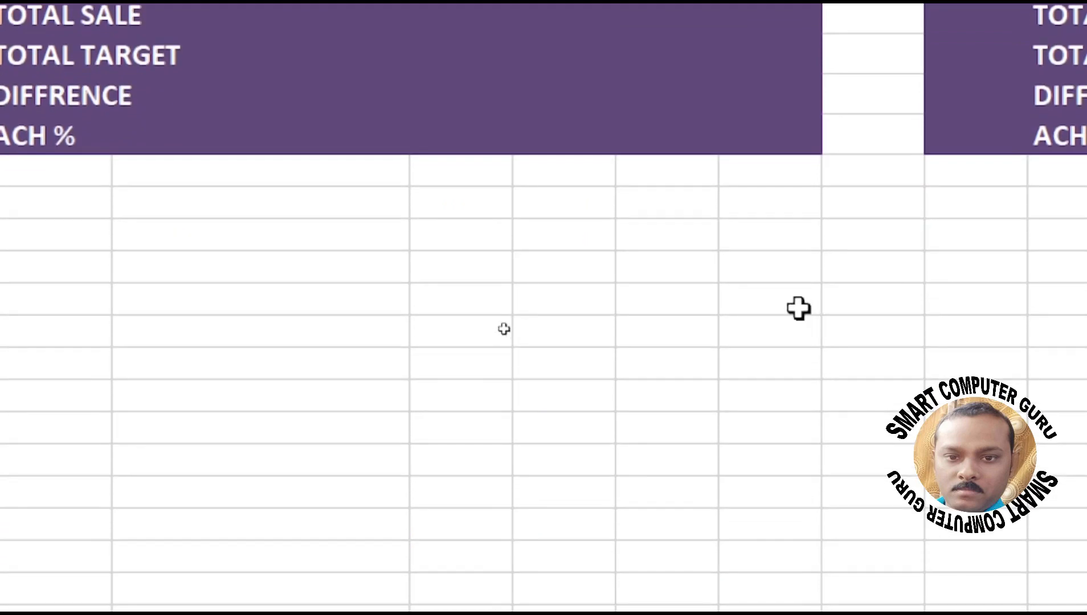
pyautogui.click(768, 26)
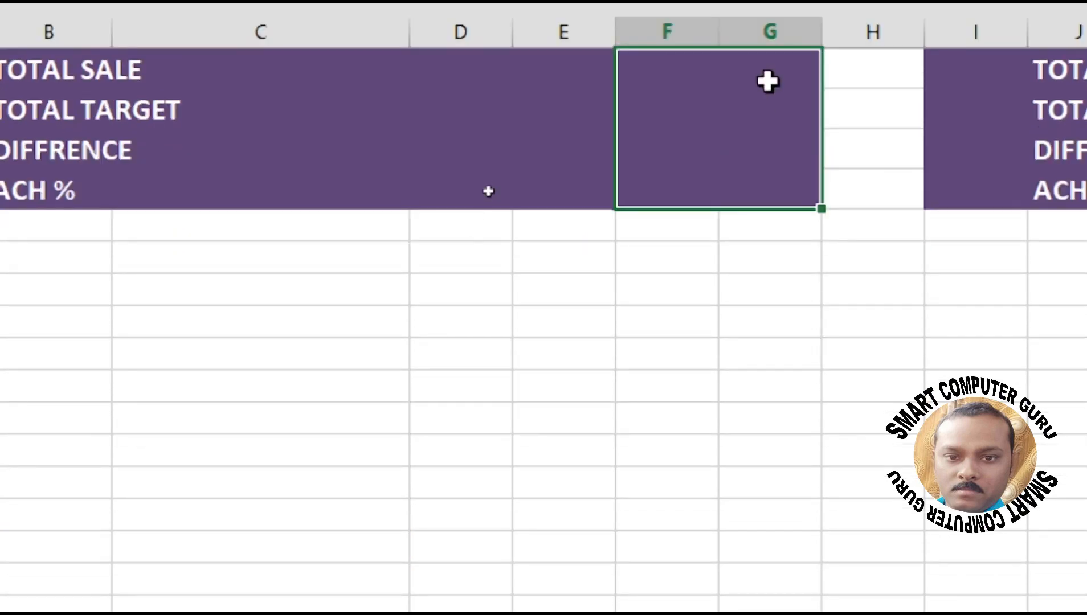
pyautogui.scroll(2, 753, 129)
pyautogui.scroll(2, 753, 182)
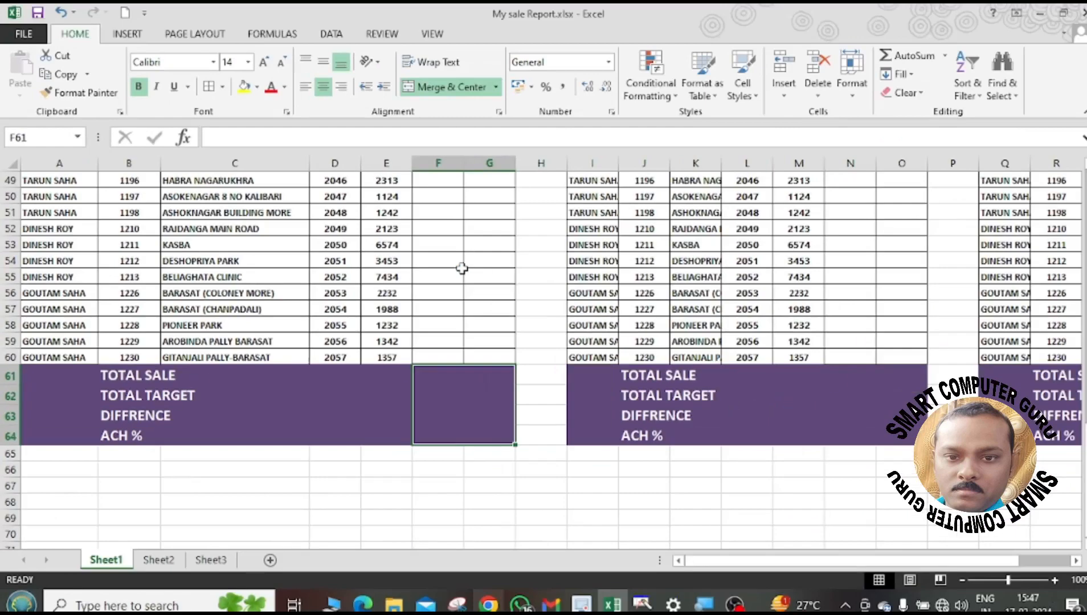
pyautogui.click(452, 86)
# Fill the achievement percentage formula and color scale from G3 down the column, and check the filled rows.
pyautogui.scroll(16, 446, 292)
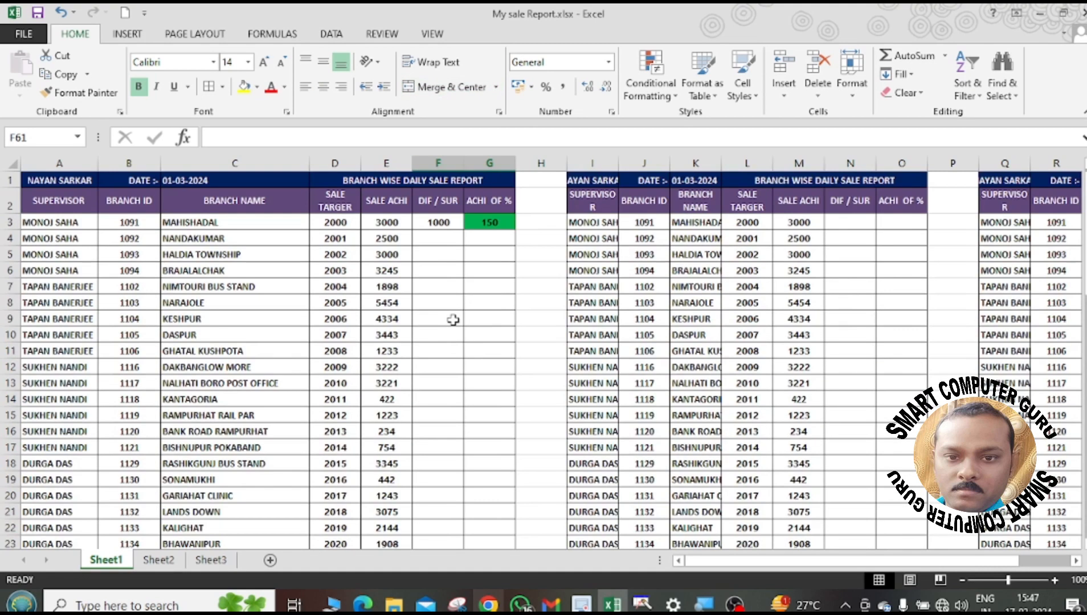
pyautogui.click(479, 226)
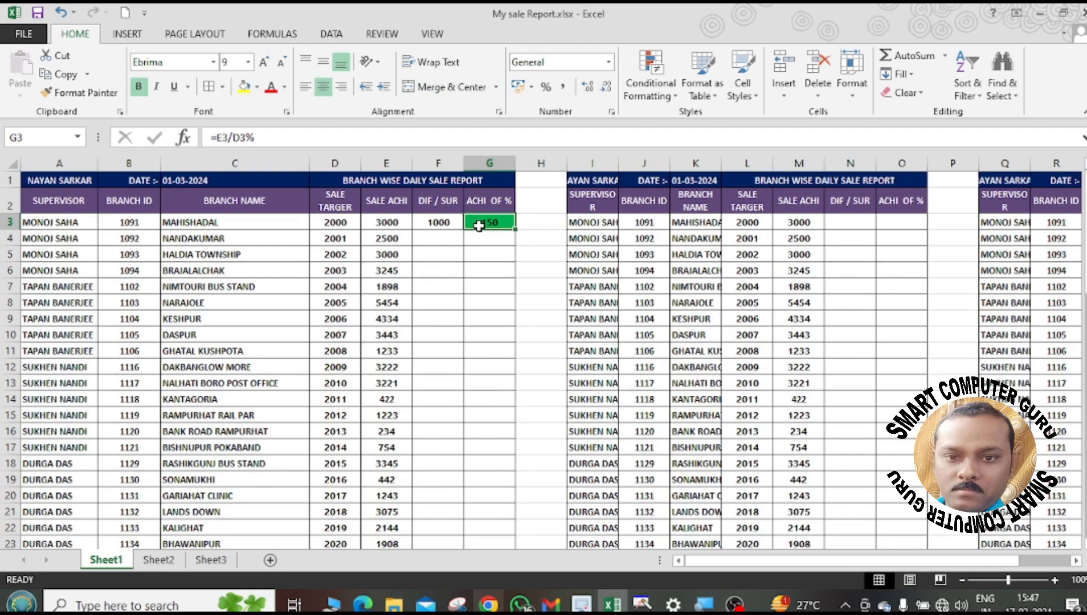
pyautogui.doubleClick(516, 229)
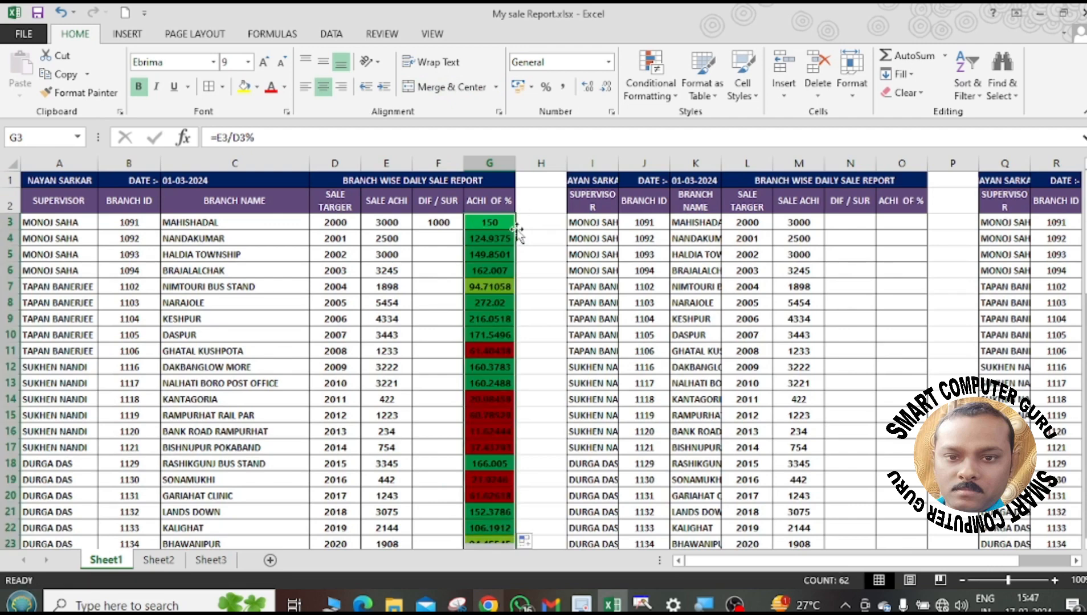
pyautogui.scroll(-8, 539, 313)
pyautogui.scroll(-8, 540, 320)
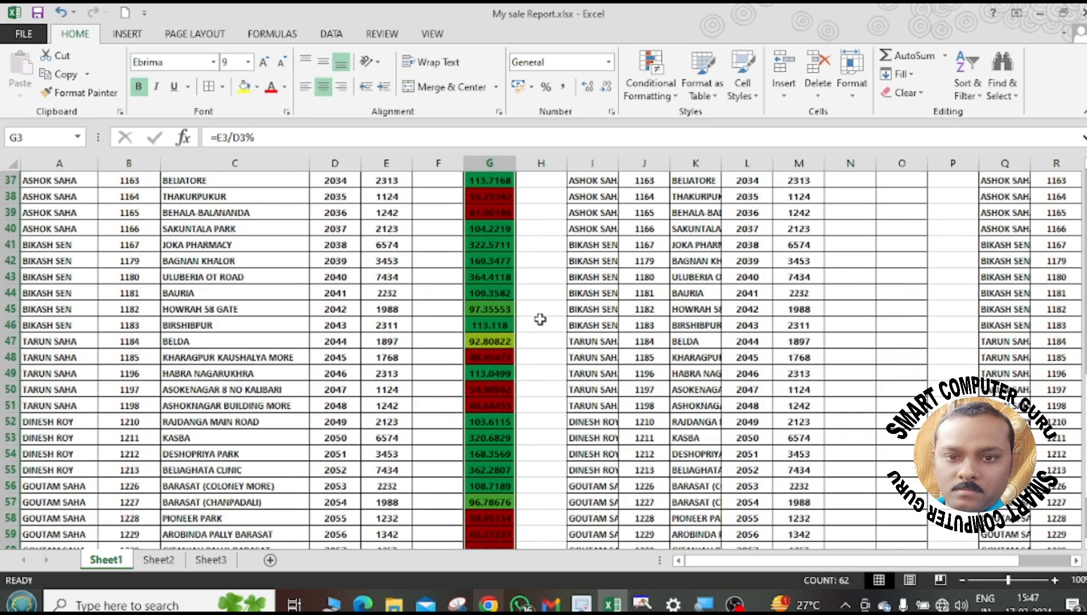
pyautogui.scroll(16, 540, 319)
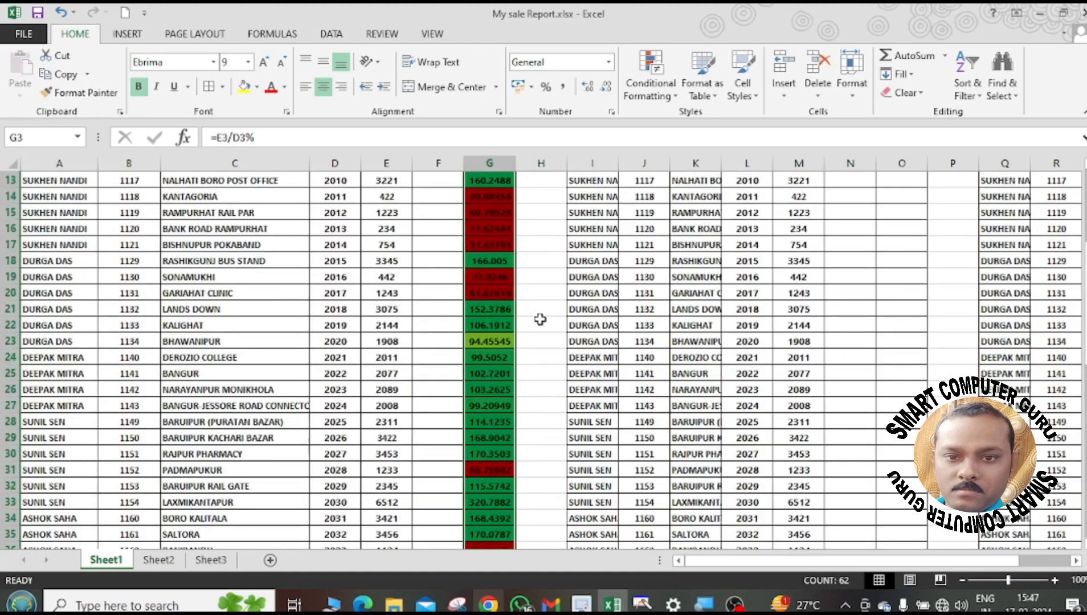
pyautogui.scroll(-6, 540, 320)
pyautogui.scroll(-12, 540, 319)
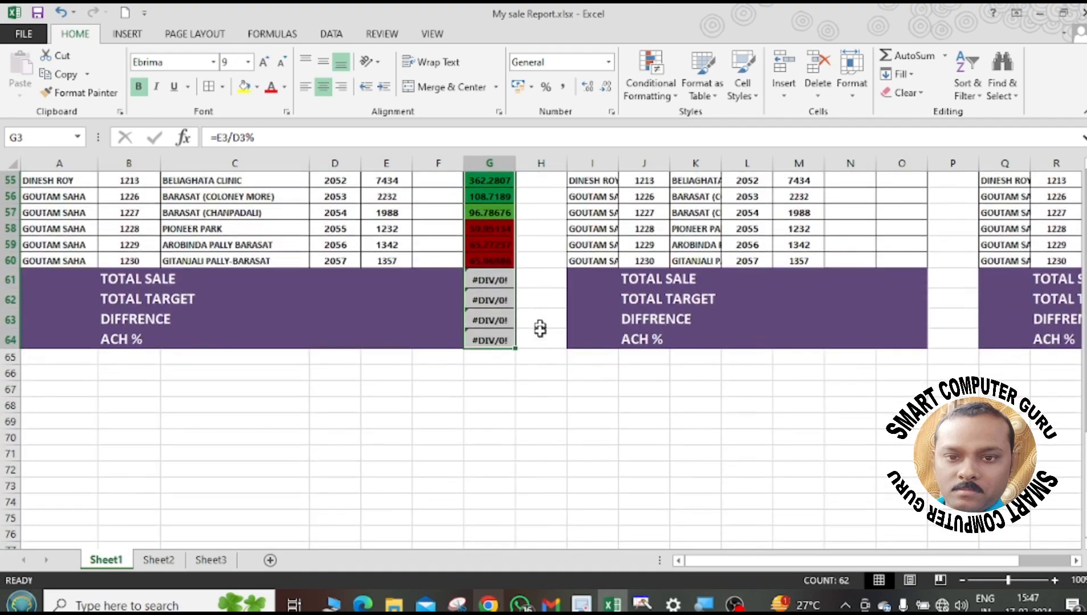
# Clear the contents of F61:G64 in the first table's totals section.
pyautogui.click(540, 371)
pyautogui.moveTo(444, 277); pyautogui.dragTo(497, 339)
pyautogui.press('Delete')
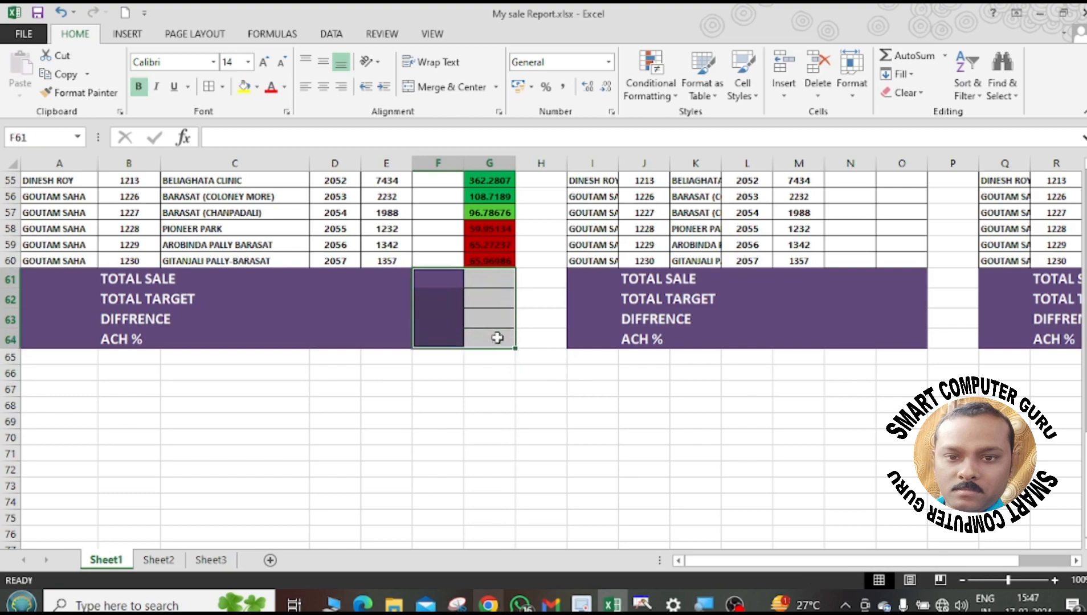
pyautogui.click(477, 453)
# Fill the difference formula from F3 down the DIF / SUR column and check the filled rows.
pyautogui.scroll(18, 488, 399)
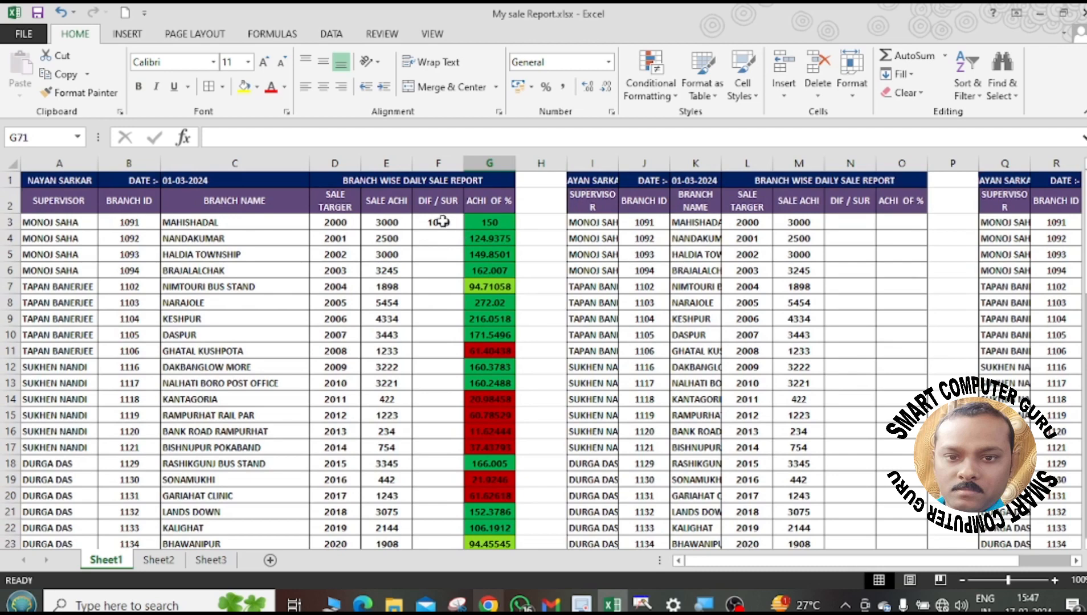
pyautogui.click(448, 222)
pyautogui.scroll(-14, 462, 293)
pyautogui.scroll(14, 462, 293)
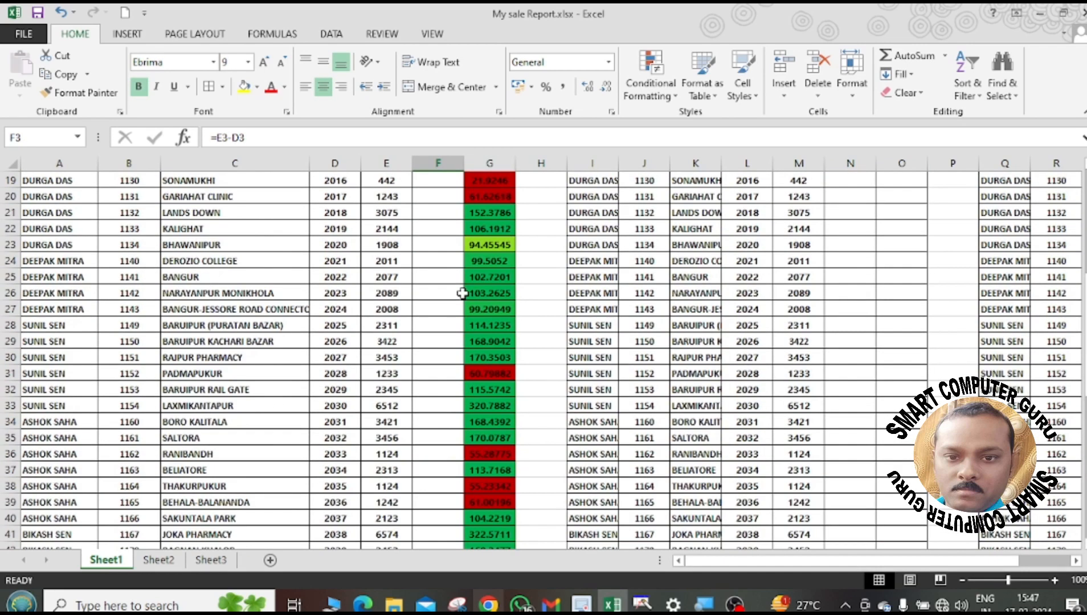
pyautogui.scroll(-16, 462, 293)
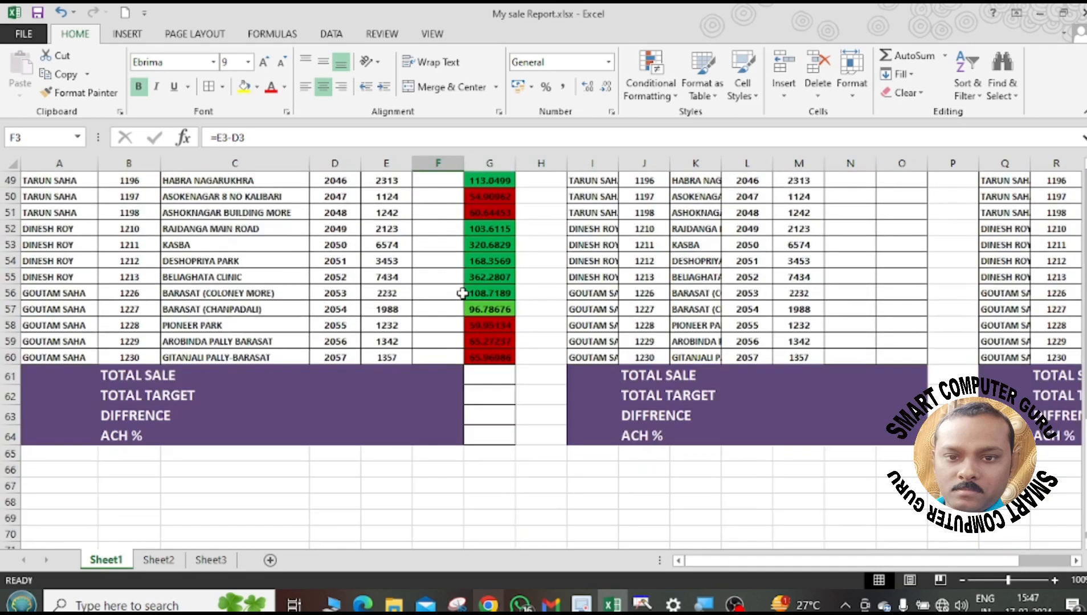
pyautogui.click(434, 357)
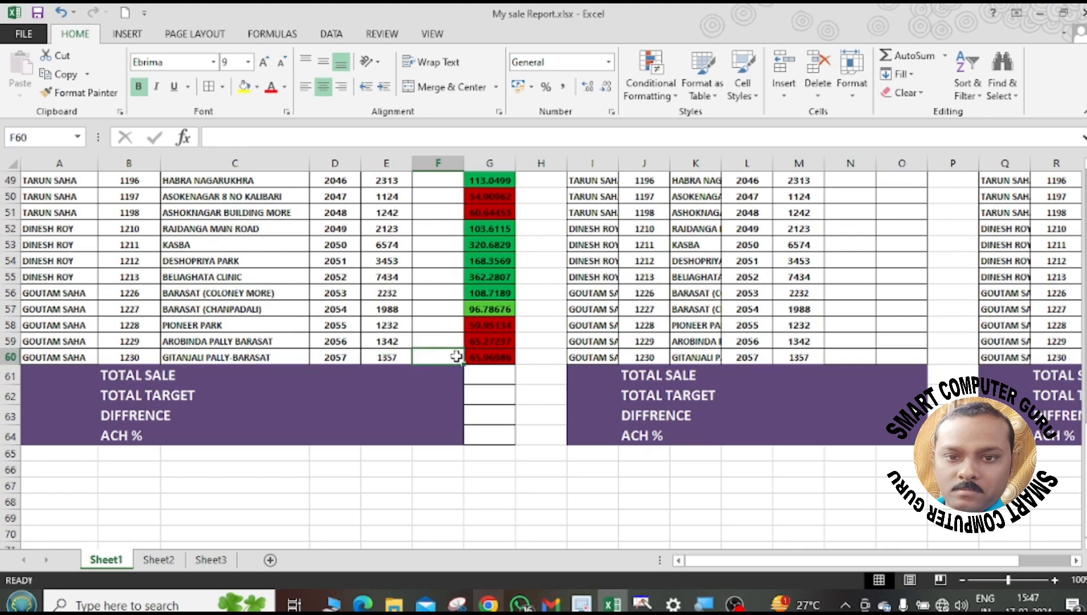
pyautogui.scroll(16, 457, 356)
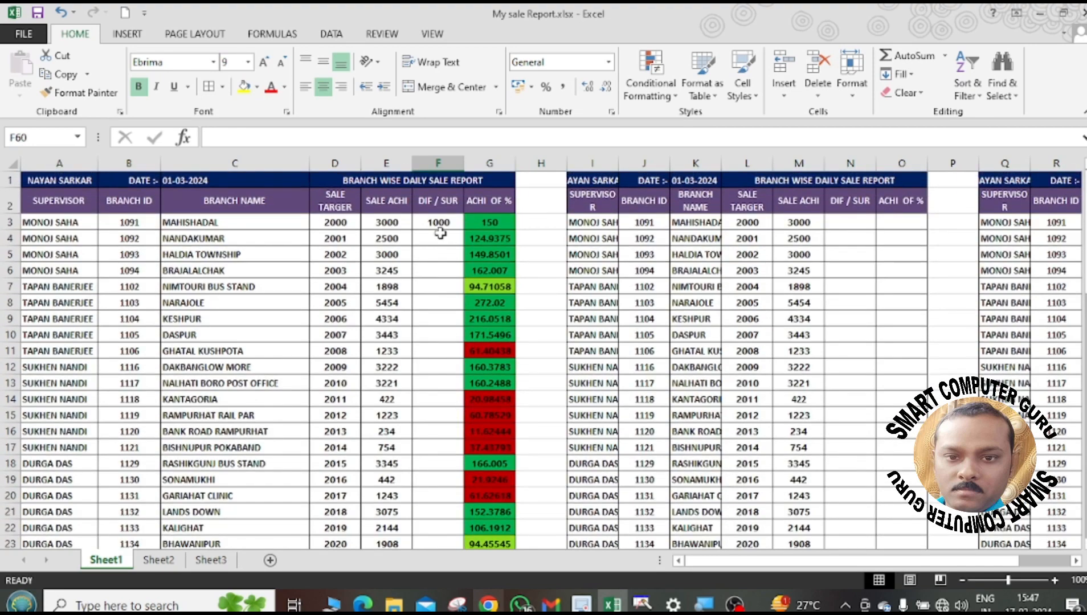
pyautogui.click(439, 222)
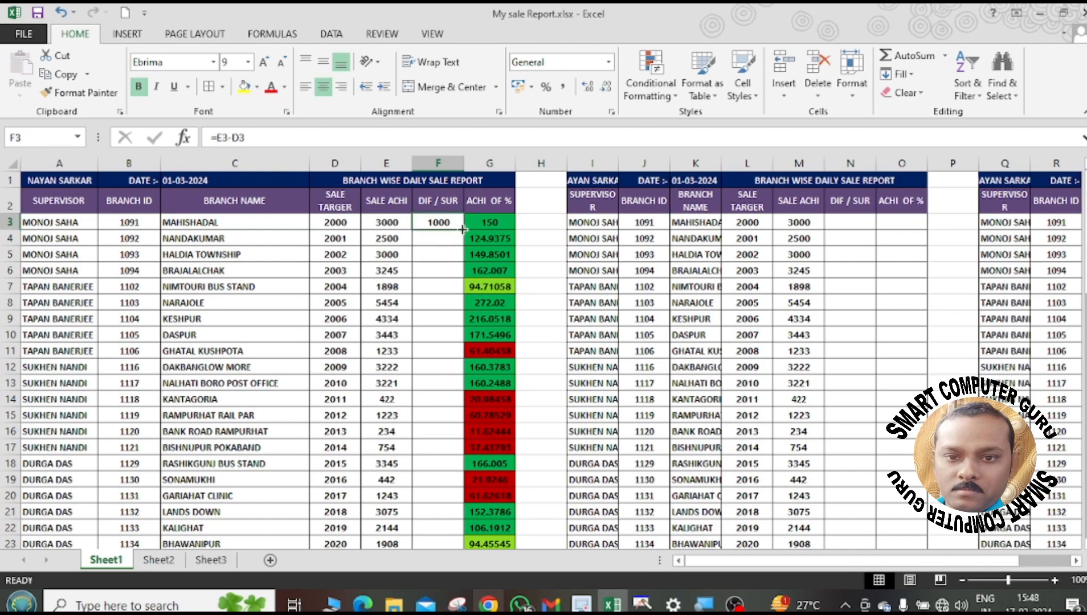
pyautogui.doubleClick(462, 230)
pyautogui.scroll(-4, 517, 306)
pyautogui.scroll(-12, 517, 305)
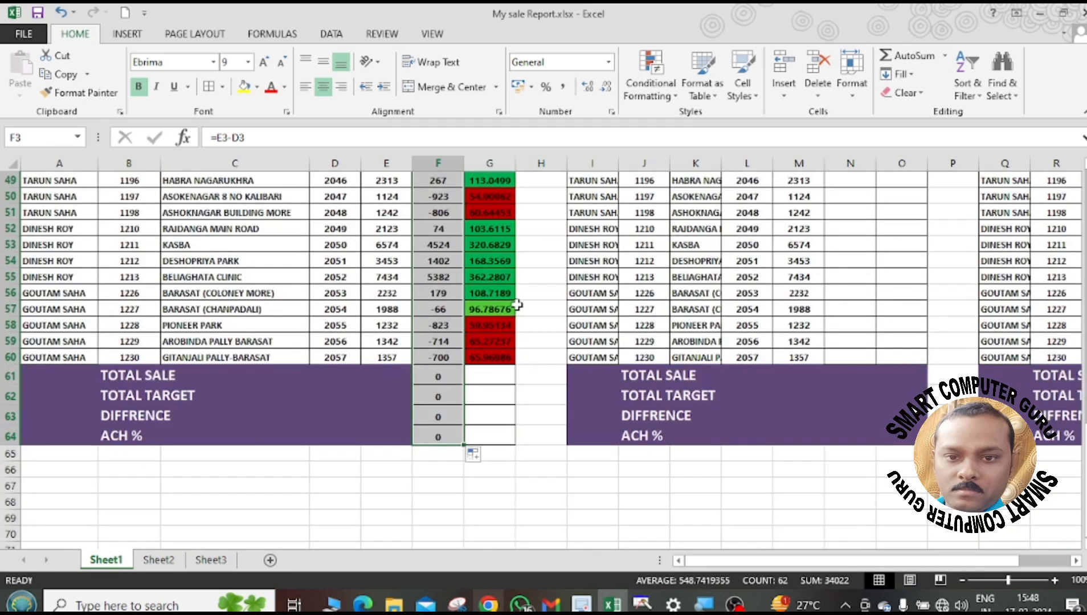
# Clear the difference formulas from the totals section by emptying D61:G64.
pyautogui.scroll(2, 517, 305)
pyautogui.scroll(-4, 517, 306)
pyautogui.click(502, 397)
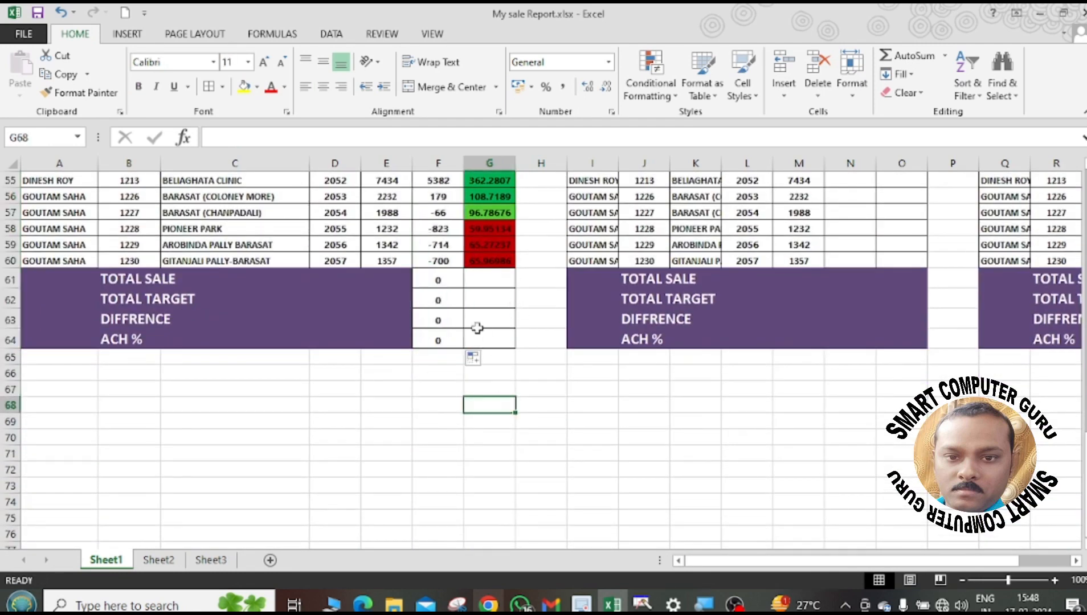
pyautogui.click(407, 277)
pyautogui.moveTo(408, 276); pyautogui.dragTo(502, 343)
pyautogui.press('Delete')
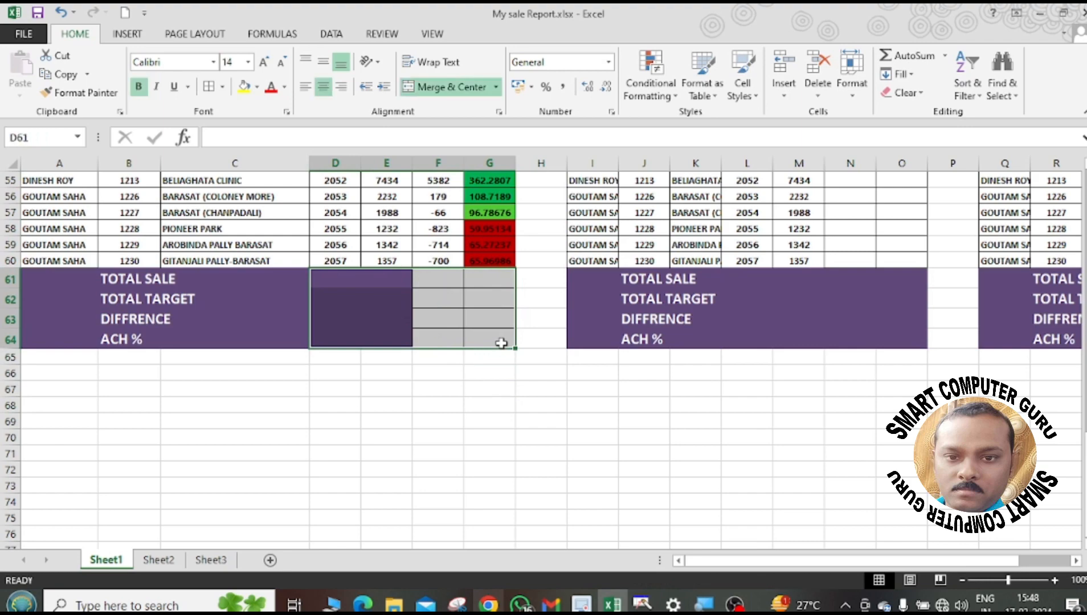
# Format the achievement percentages in G3:G60 as whole numbers without decimal places.
pyautogui.scroll(18, 501, 343)
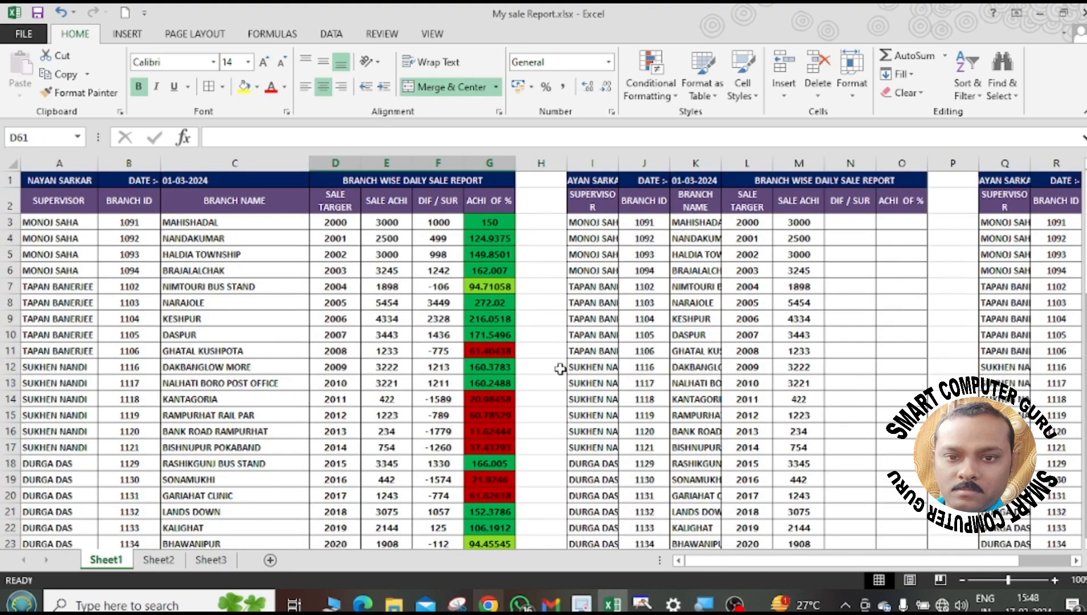
pyautogui.click(561, 369)
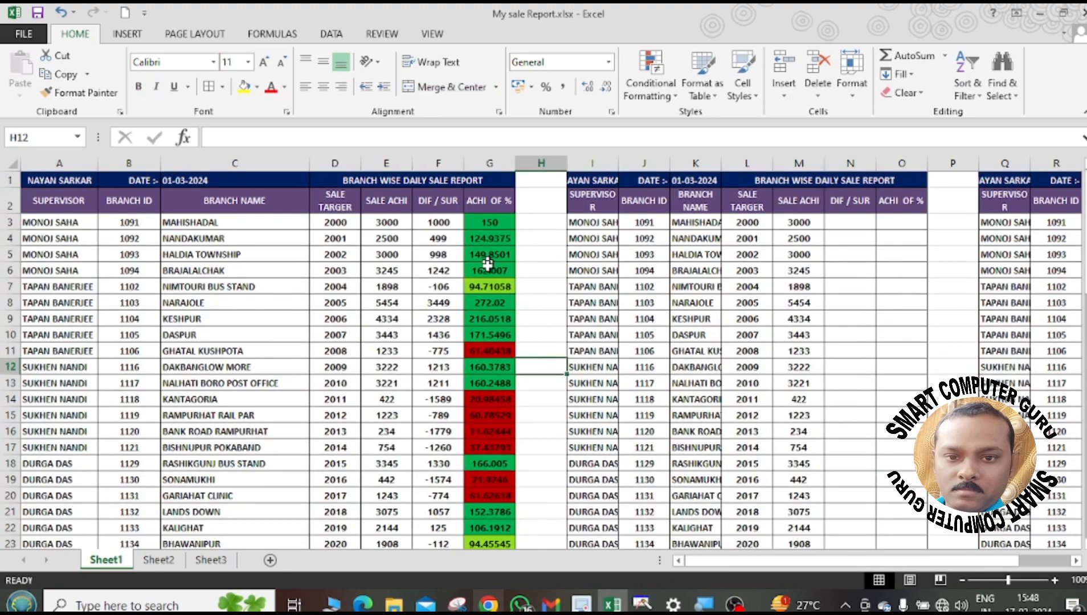
pyautogui.scroll(-4, 526, 376)
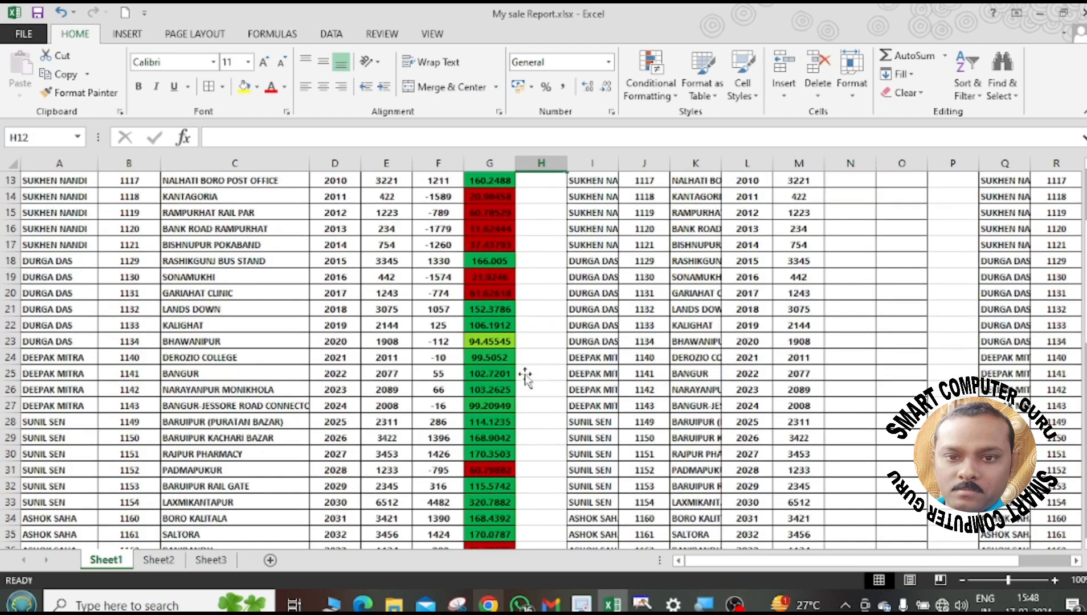
pyautogui.scroll(1, 525, 376)
pyautogui.scroll(3, 526, 376)
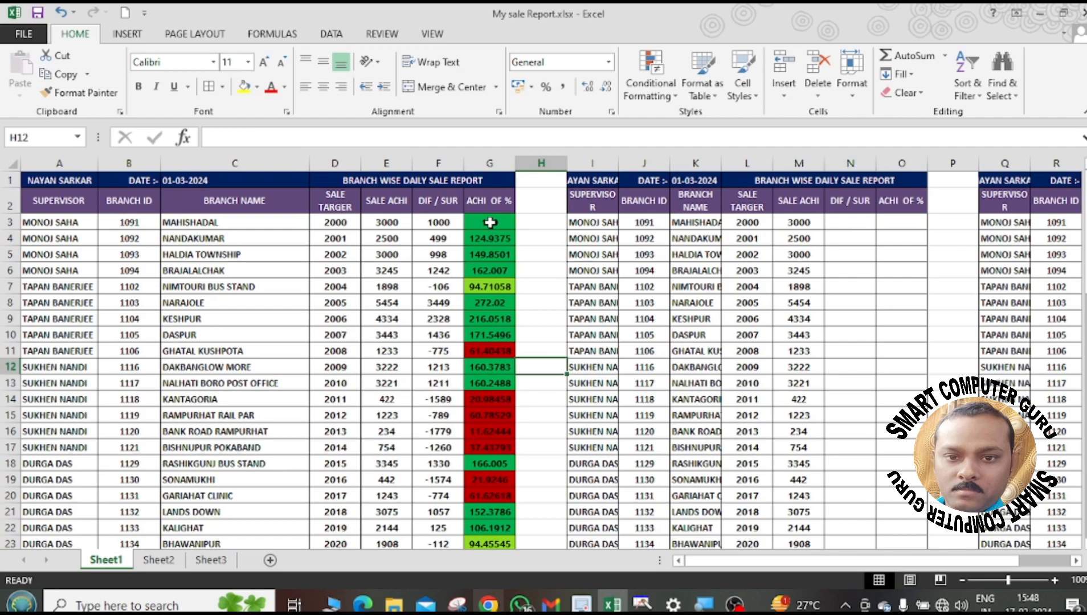
pyautogui.moveTo(490, 223); pyautogui.dragTo(496, 444)
pyautogui.scroll(1, 542, 296)
pyautogui.scroll(13, 542, 296)
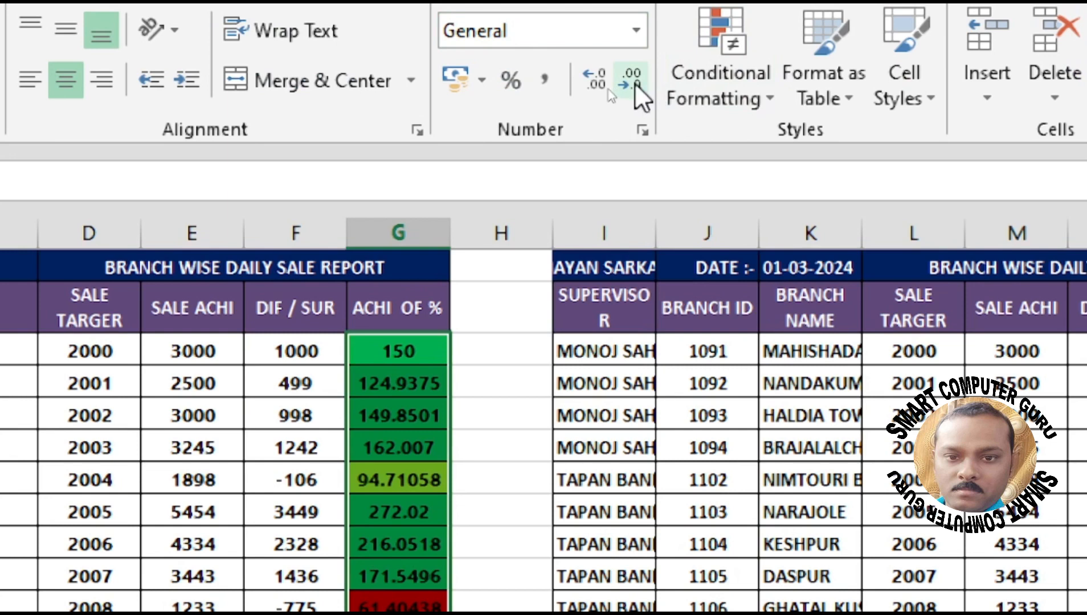
pyautogui.click(634, 83)
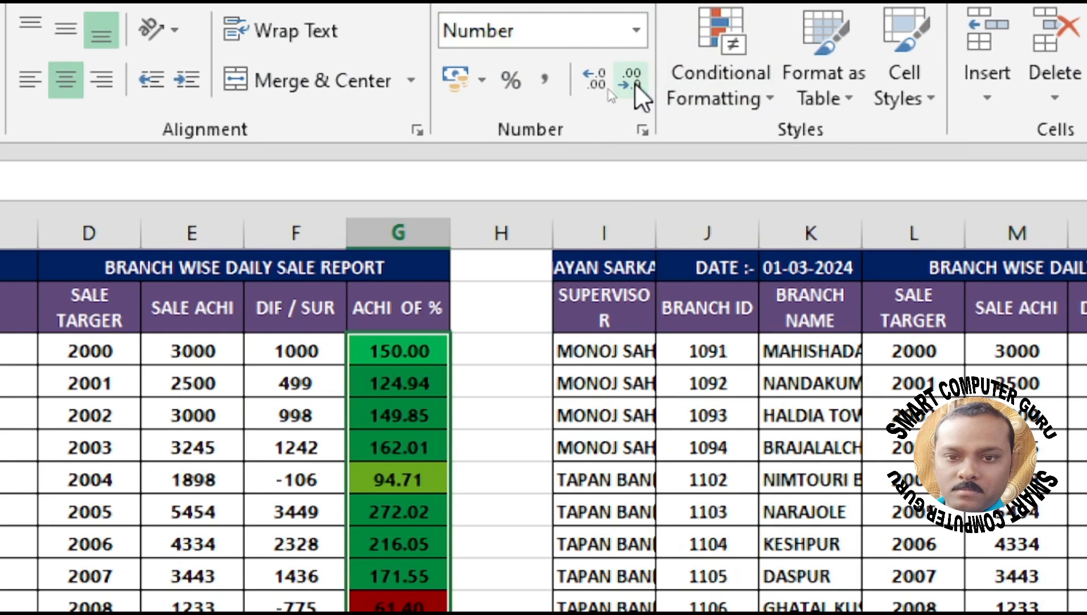
pyautogui.click(634, 82)
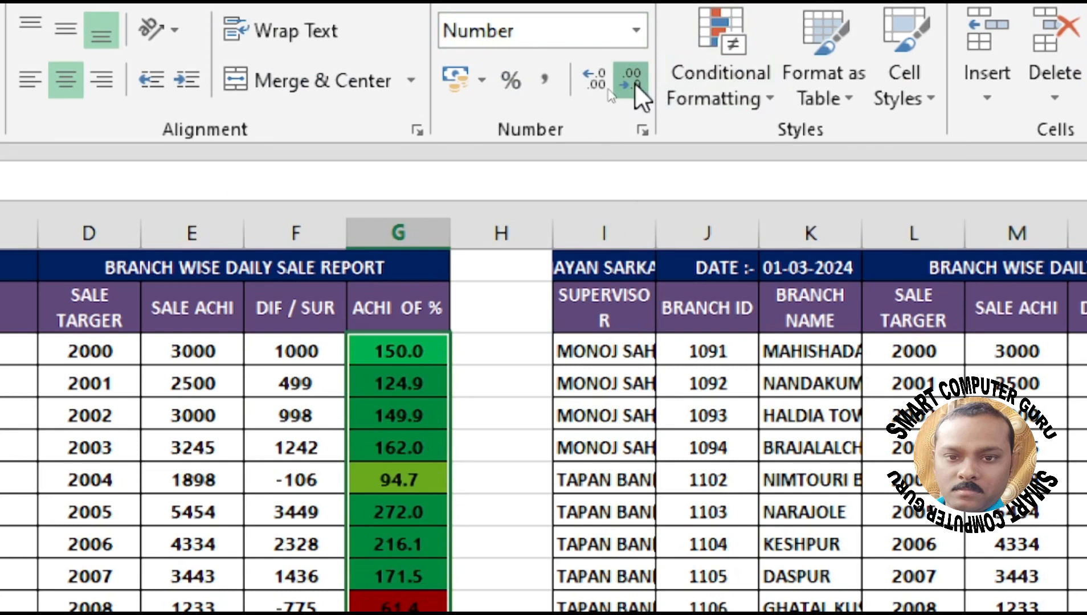
pyautogui.click(634, 83)
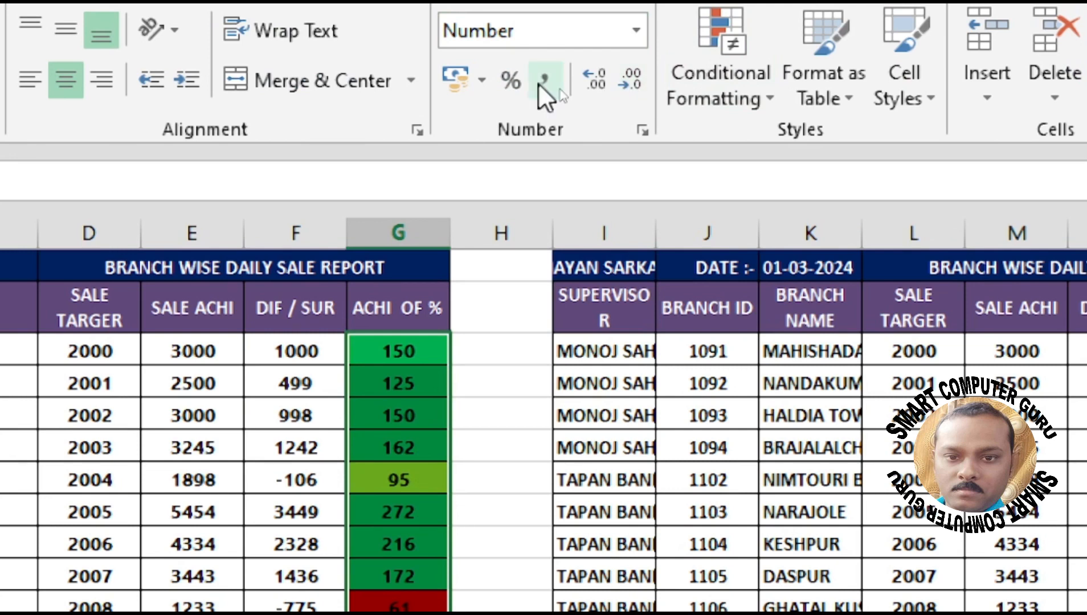
# Try two decimal places on the achievement percentages and bring them back to whole numbers.
pyautogui.click(589, 76)
pyautogui.click(589, 75)
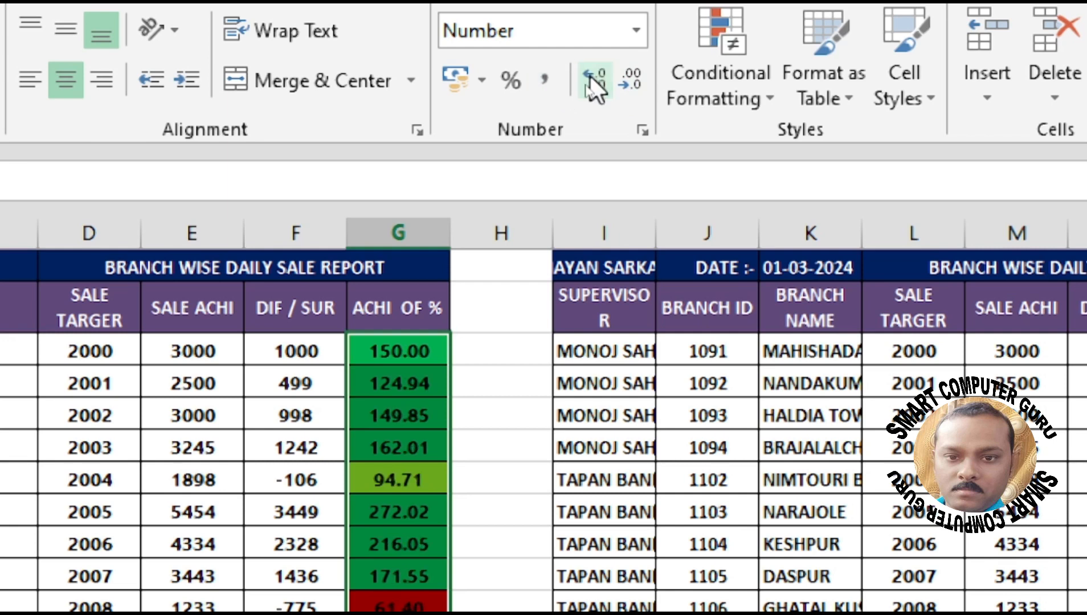
pyautogui.click(624, 77)
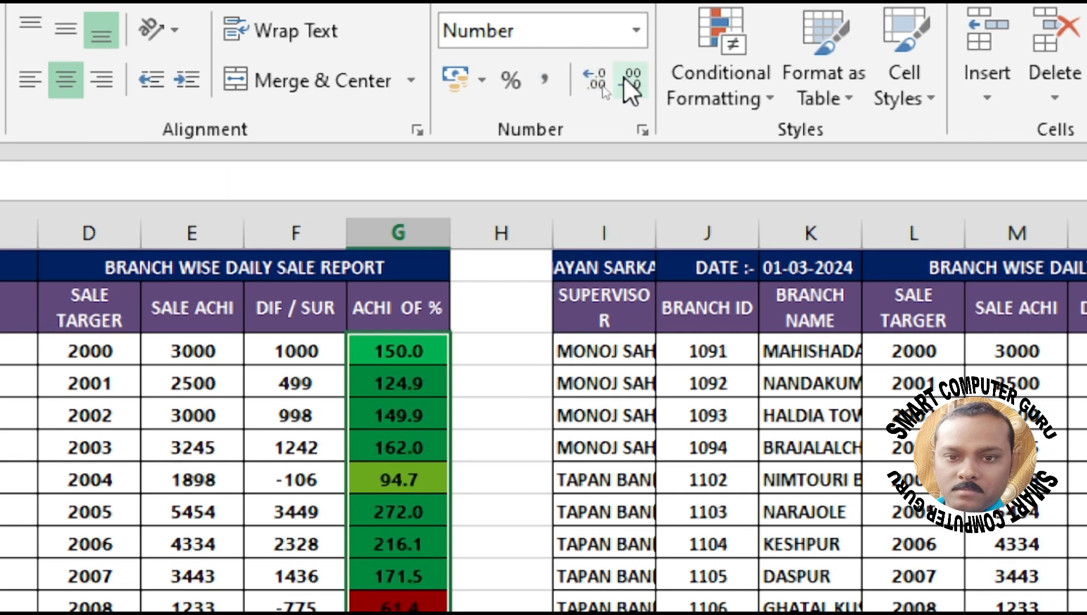
pyautogui.click(624, 77)
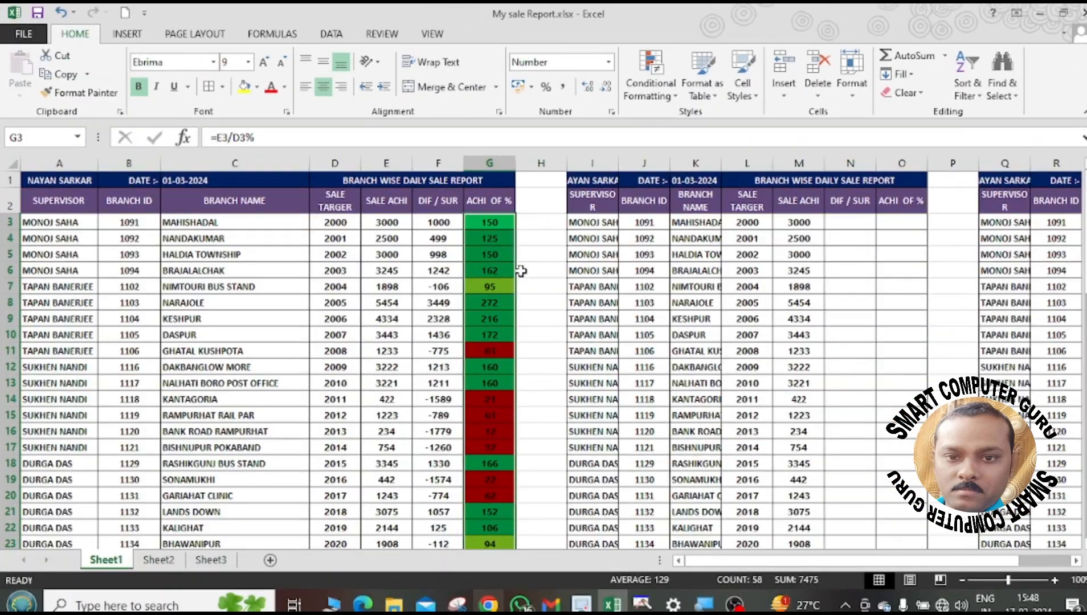
# Check the rounded achievement percentages down the column to the totals section.
pyautogui.scroll(-8, 460, 448)
pyautogui.scroll(-1, 524, 274)
pyautogui.scroll(6, 524, 267)
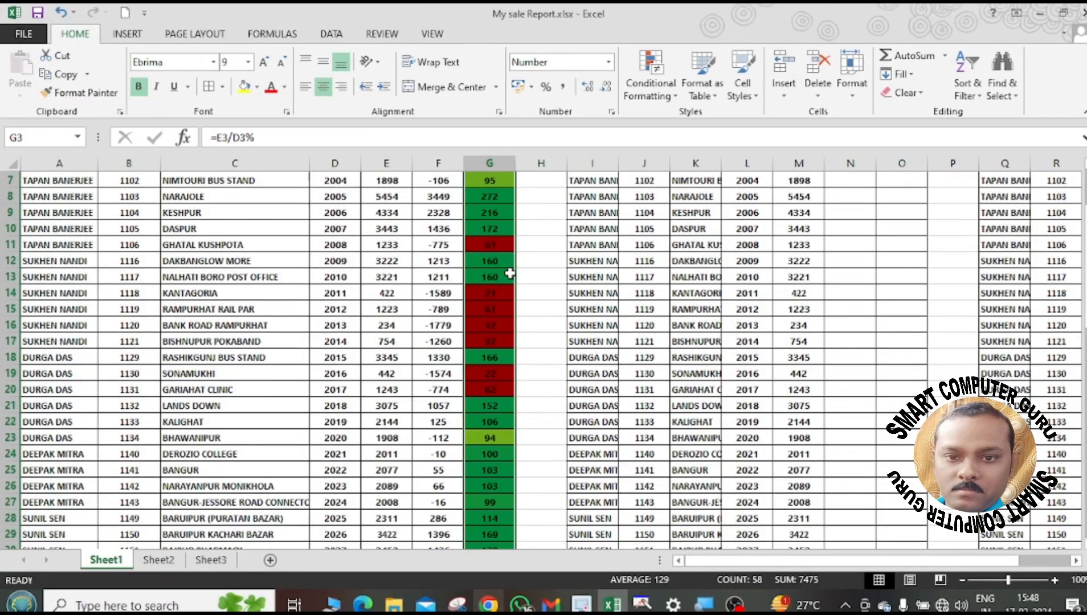
pyautogui.scroll(-16, 518, 272)
pyautogui.scroll(3, 510, 273)
pyautogui.scroll(-1, 485, 418)
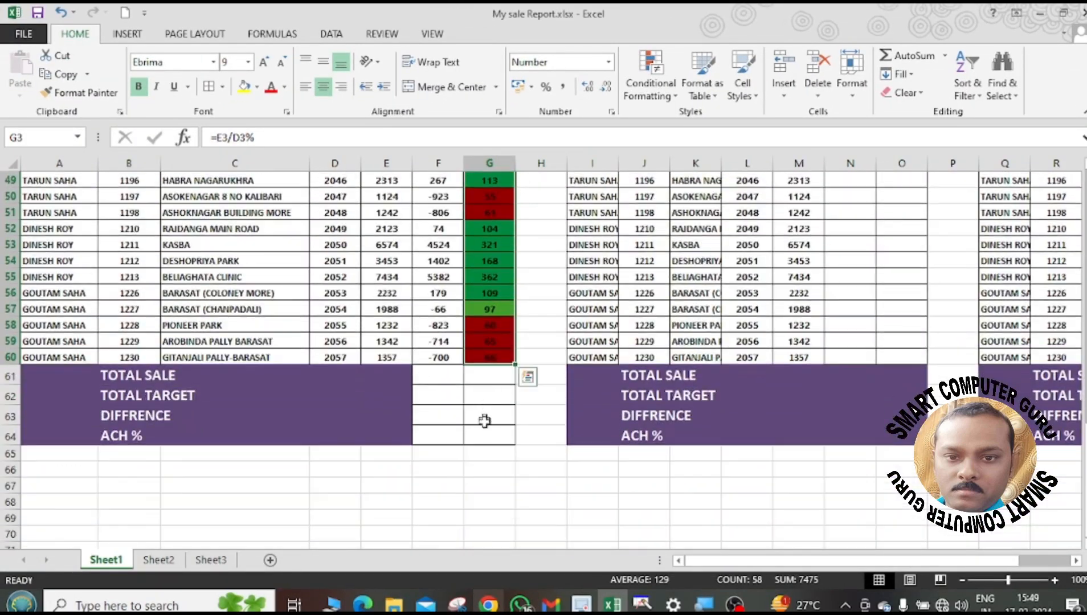
pyautogui.click(484, 470)
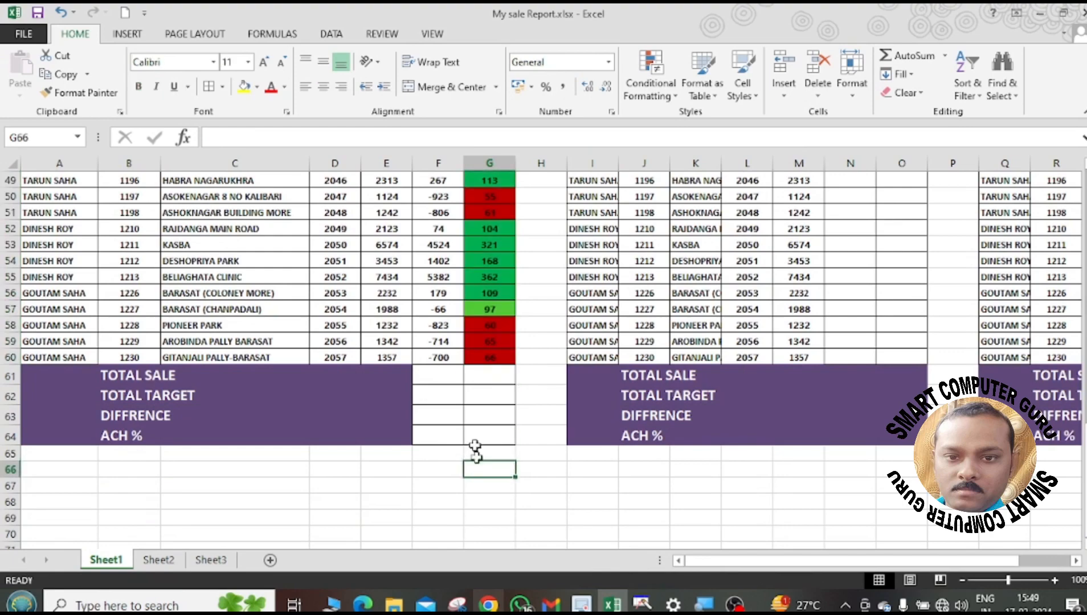
# Review the first table's target and achievement columns together with the empty result cells of its totals section.
pyautogui.click(389, 373)
pyautogui.click(405, 419)
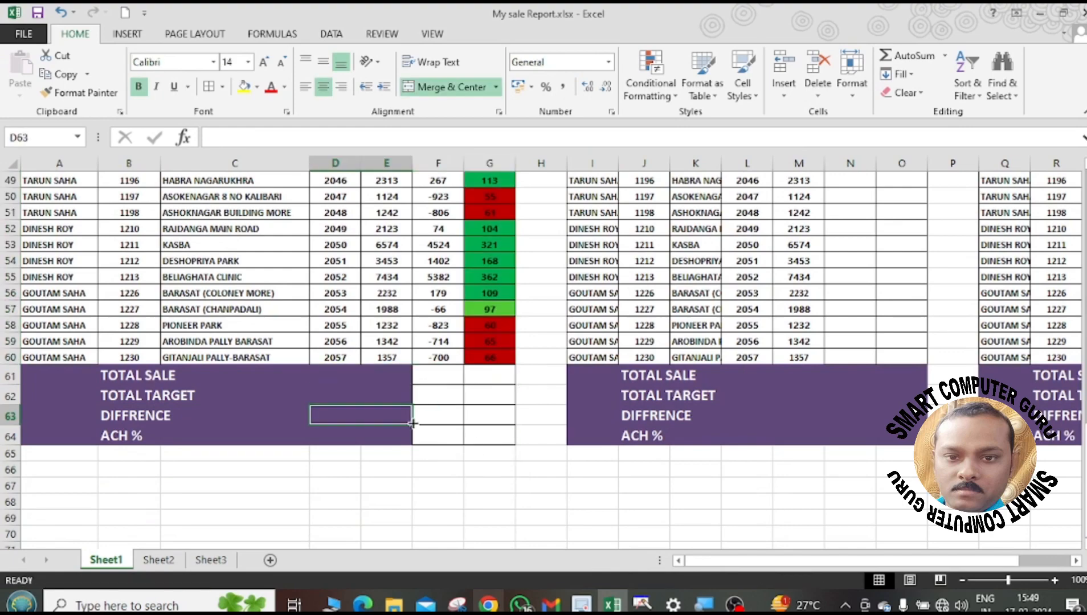
pyautogui.scroll(16, 486, 311)
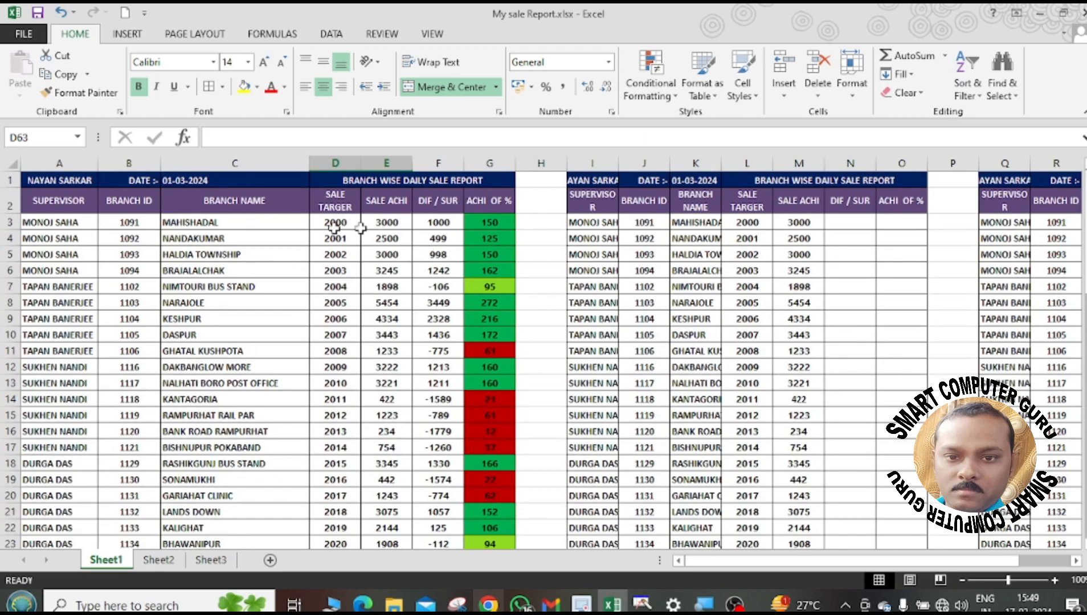
pyautogui.scroll(-18, 310, 368)
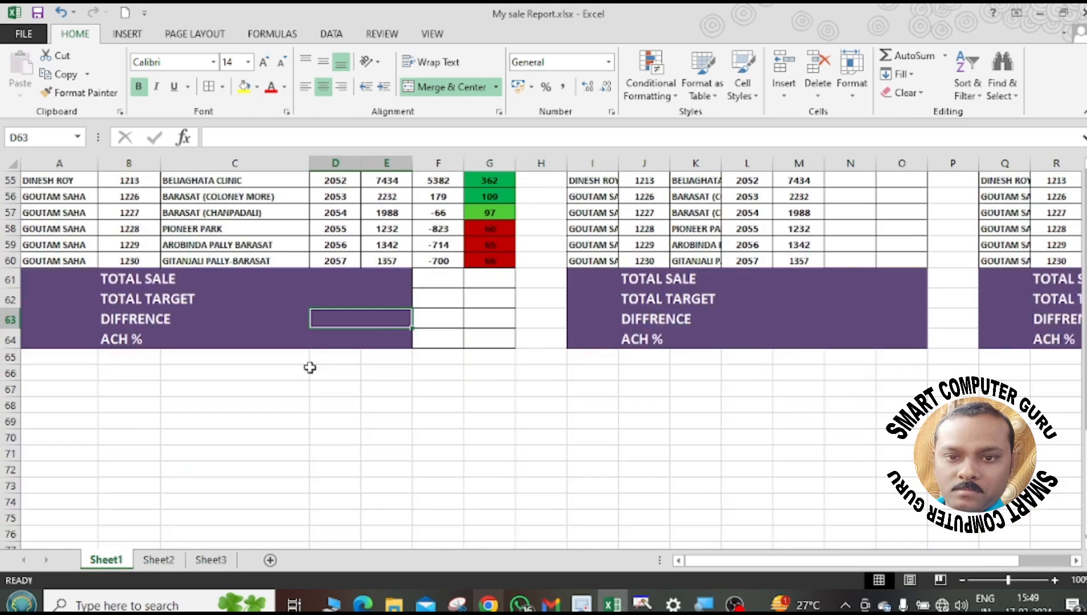
pyautogui.scroll(-2, 302, 319)
pyautogui.scroll(2, 294, 279)
pyautogui.scroll(18, 300, 347)
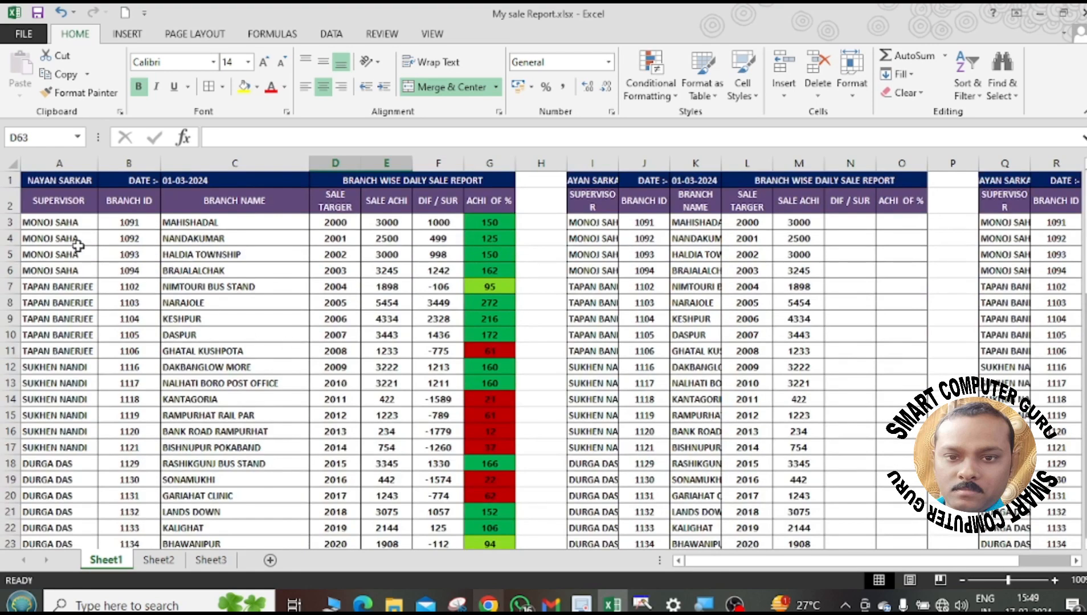
pyautogui.click(73, 201)
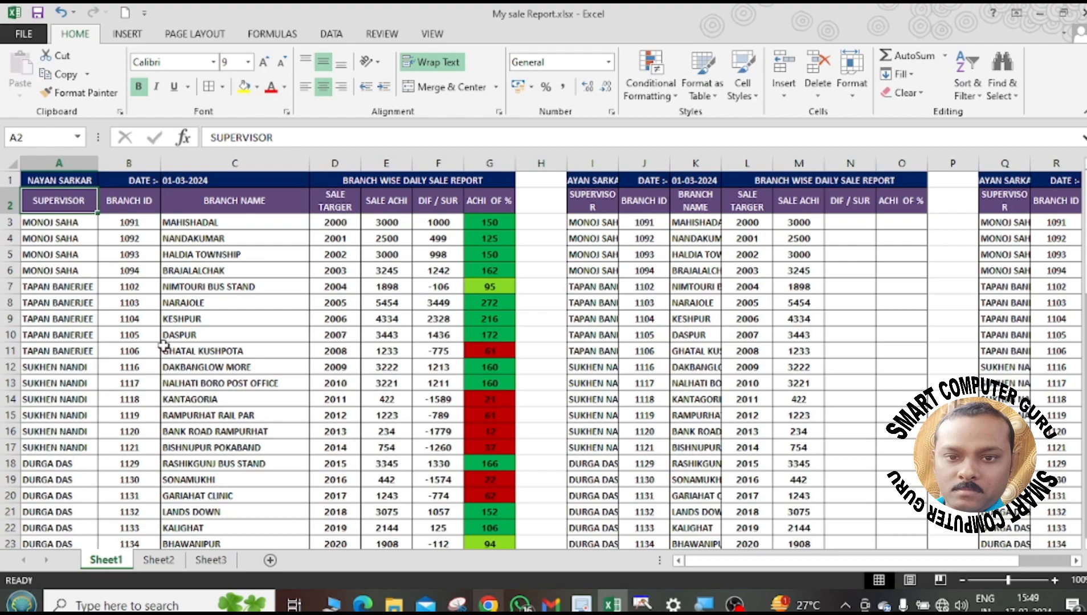
pyautogui.scroll(-18, 155, 332)
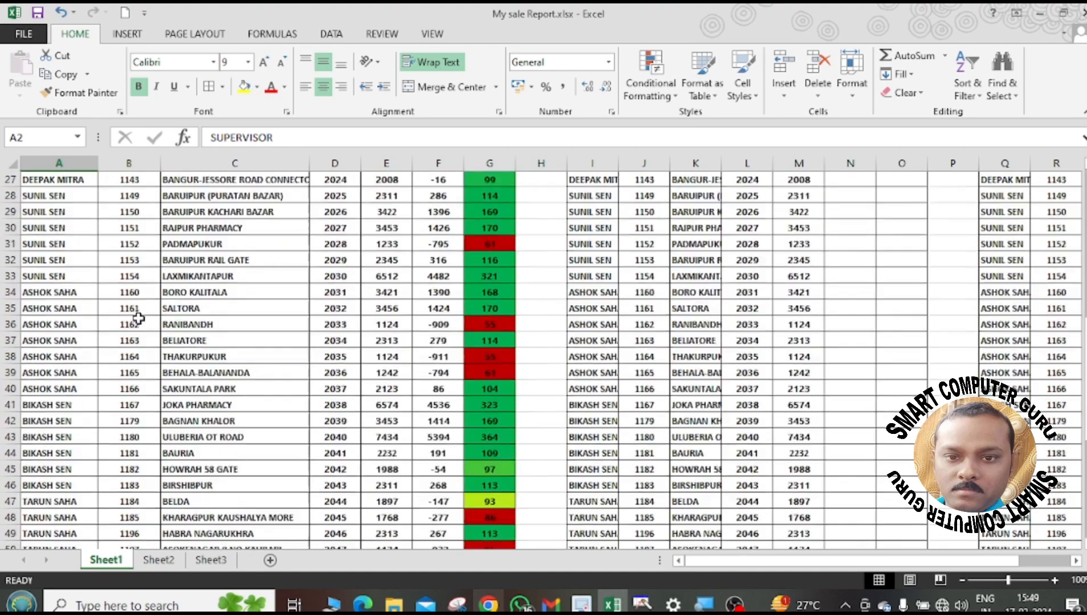
pyautogui.scroll(2, 139, 318)
pyautogui.scroll(1, 138, 318)
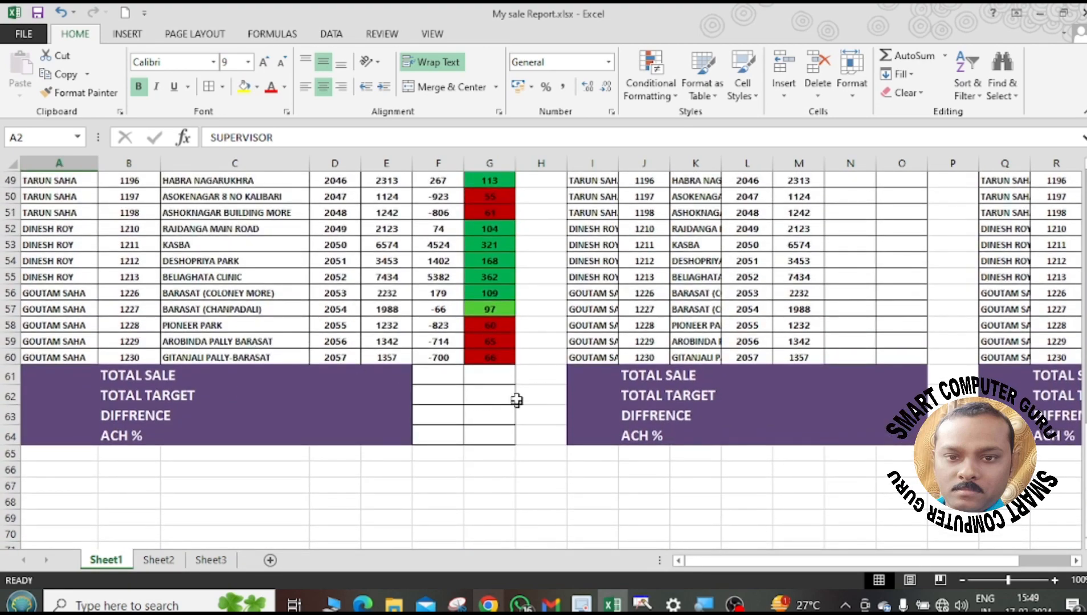
# Enter =sum(E3:E60) in the merged cell D61 to total the SALE ACHI column as TOTAL SALE.
pyautogui.moveTo(393, 374); pyautogui.dragTo(358, 375)
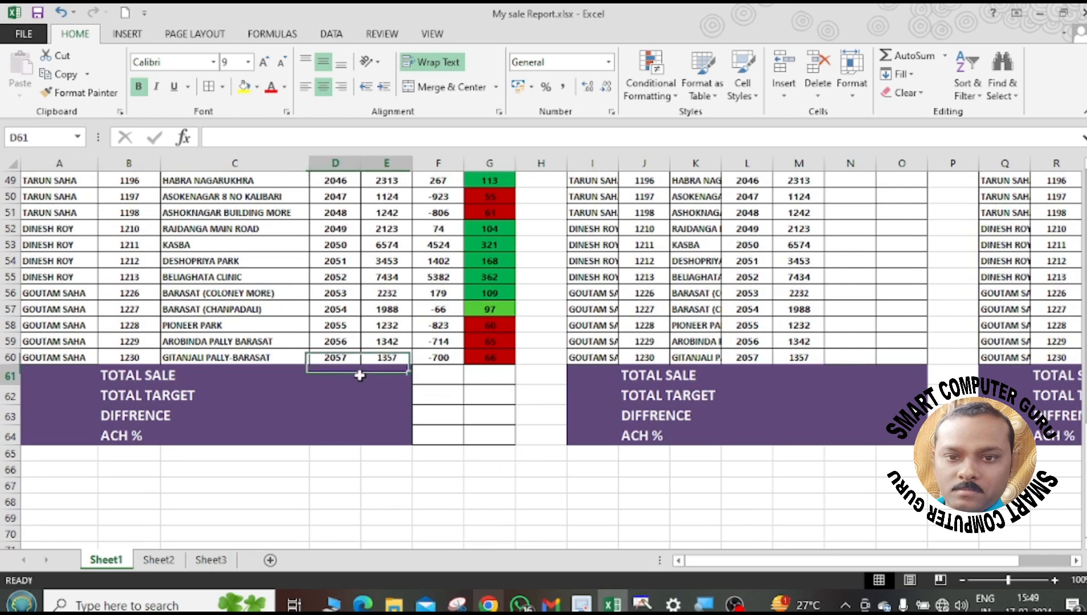
pyautogui.hotkey('alt', 'h')
pyautogui.press('m')
pyautogui.press('c')
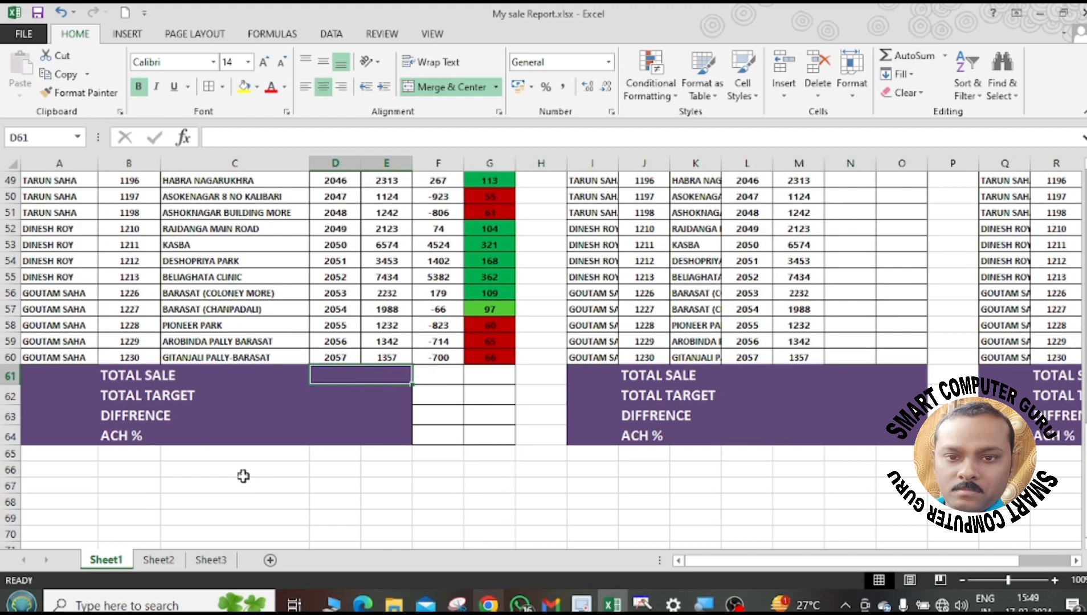
pyautogui.scroll(16, 243, 476)
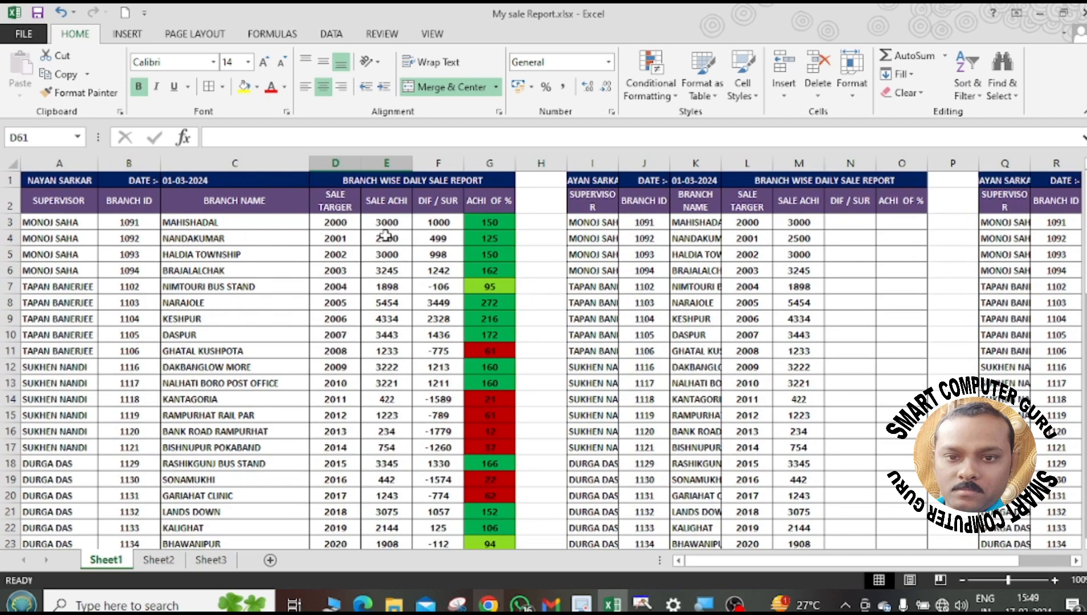
pyautogui.scroll(-20, 399, 529)
pyautogui.scroll(4, 399, 529)
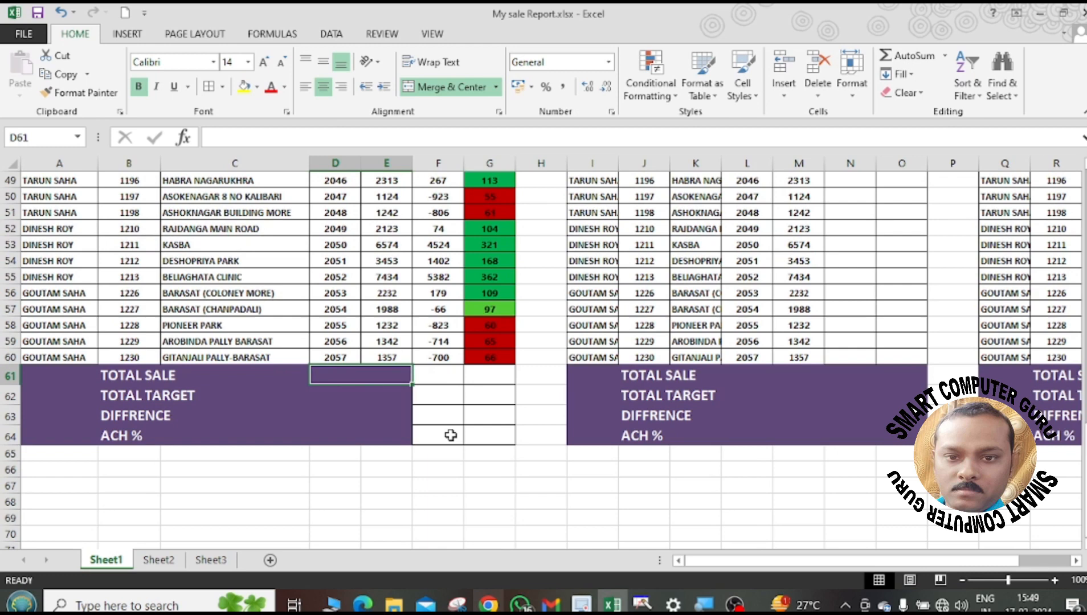
pyautogui.write('=')
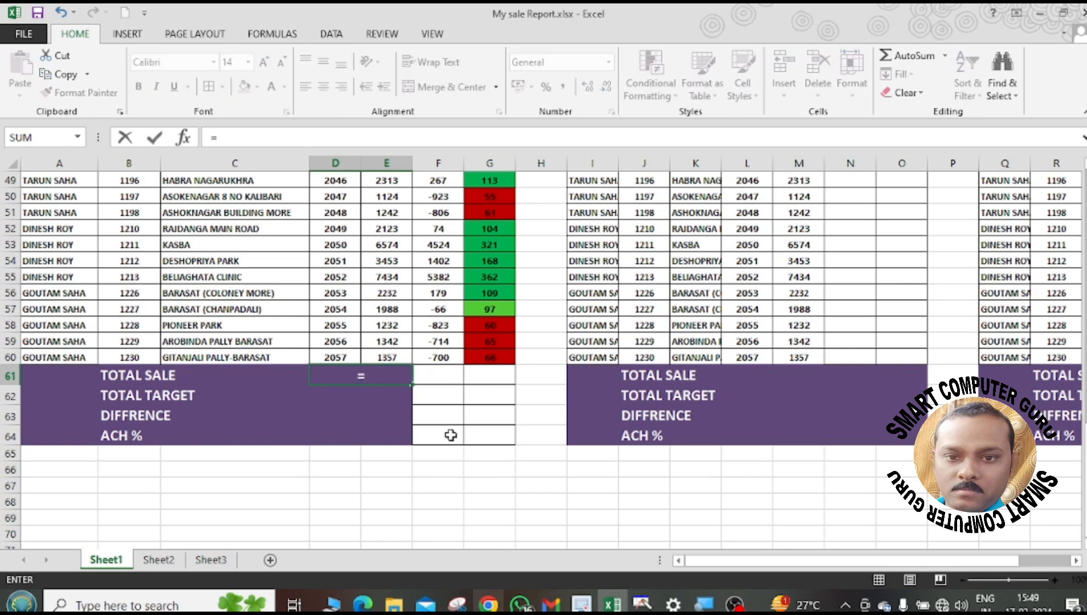
pyautogui.write('sum')
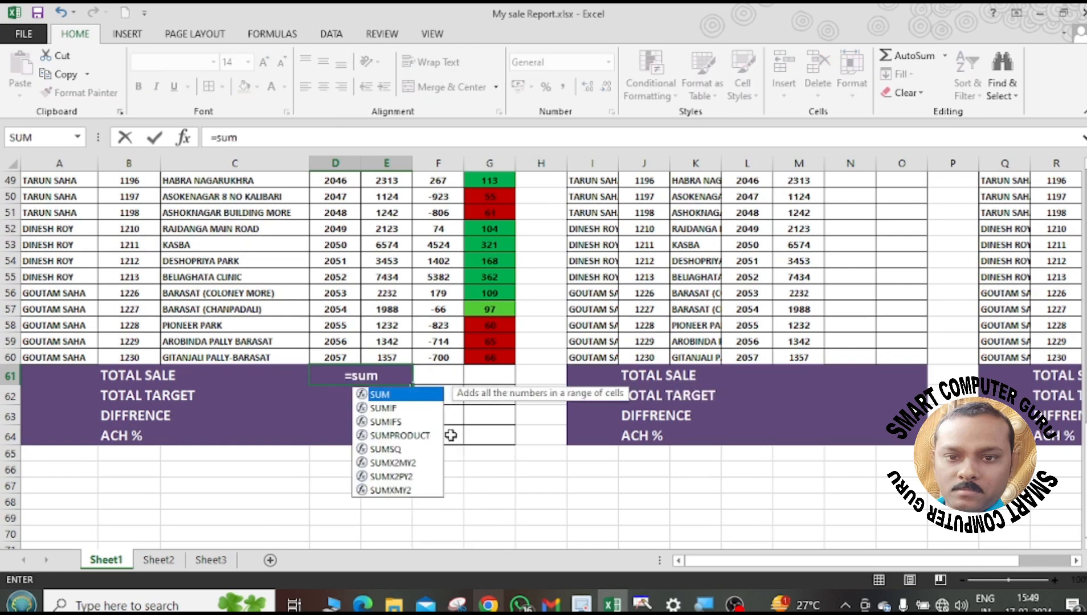
pyautogui.write('(')
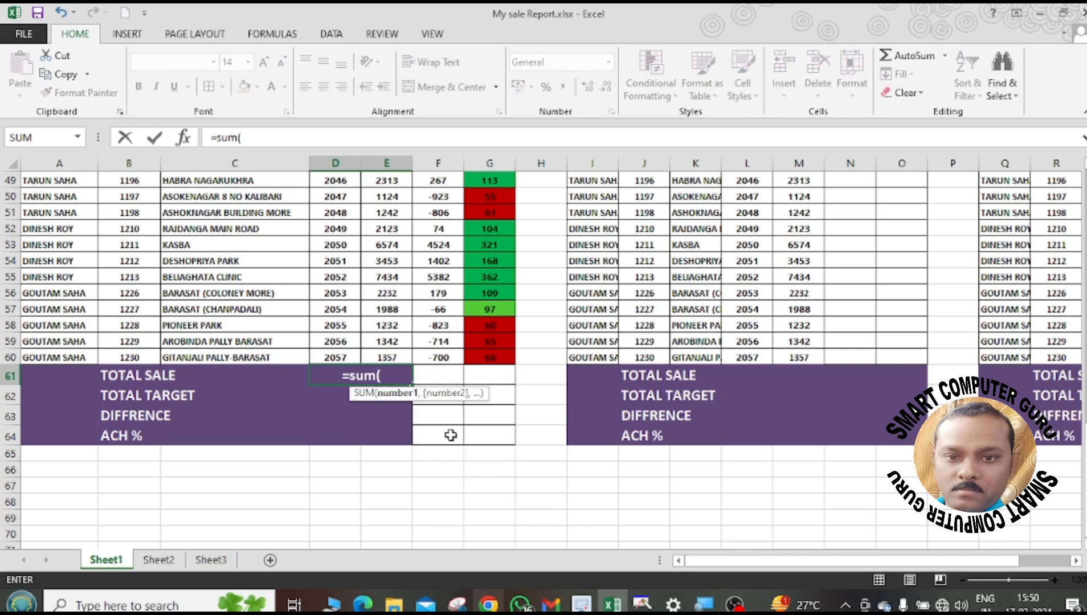
pyautogui.scroll(16, 317, 473)
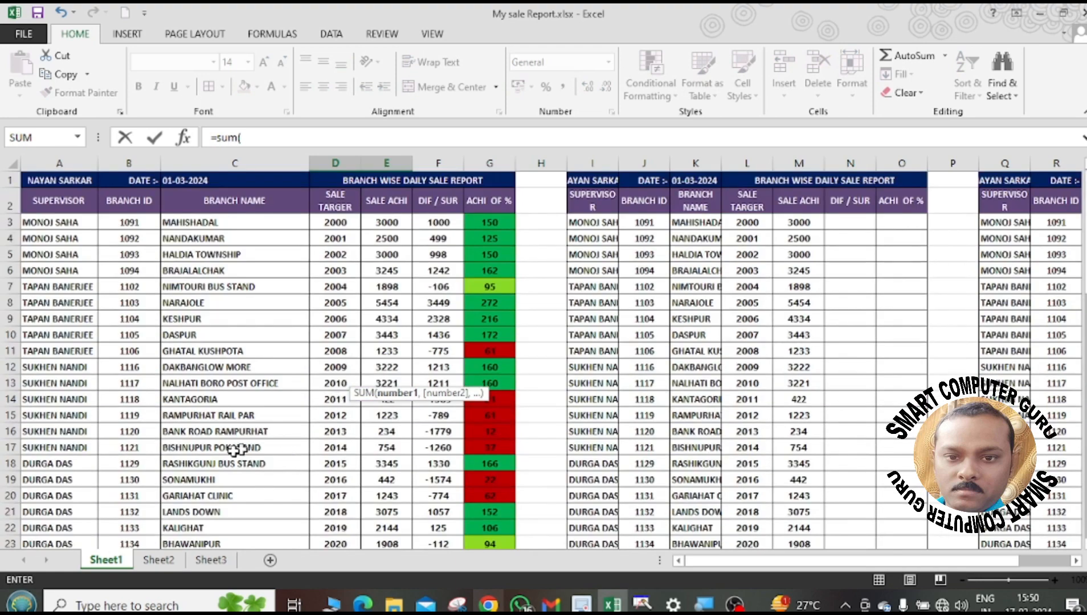
pyautogui.scroll(-10, 370, 324)
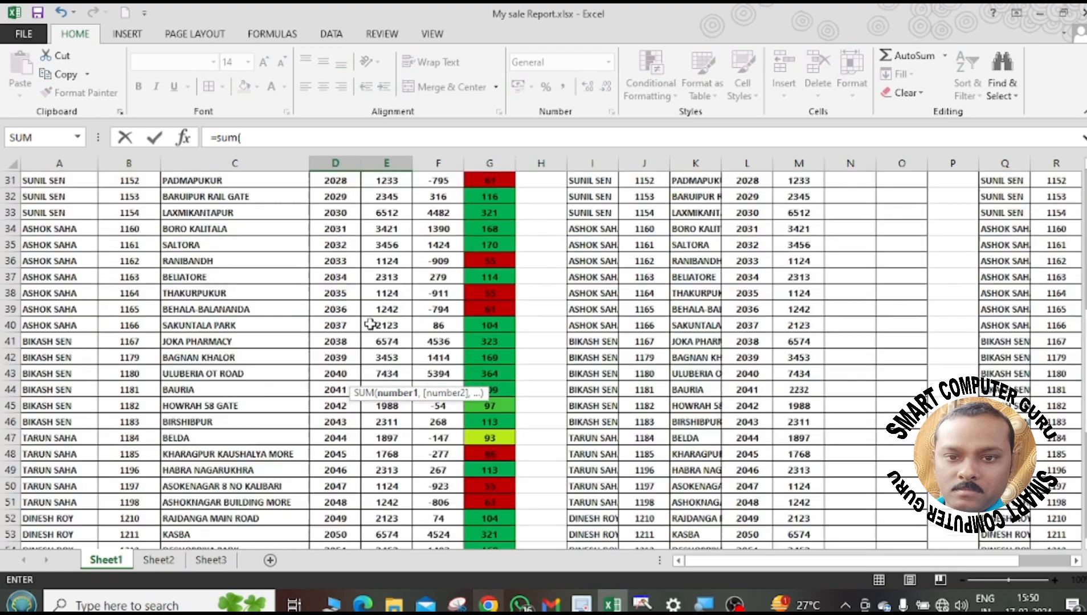
pyautogui.scroll(-10, 370, 342)
pyautogui.scroll(4, 370, 347)
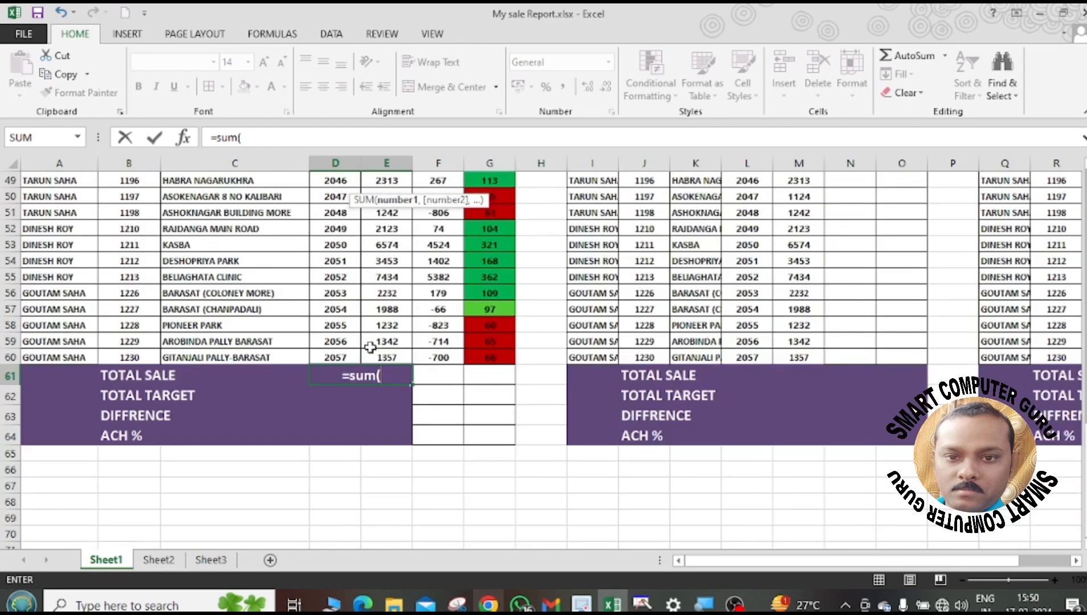
pyautogui.scroll(16, 371, 347)
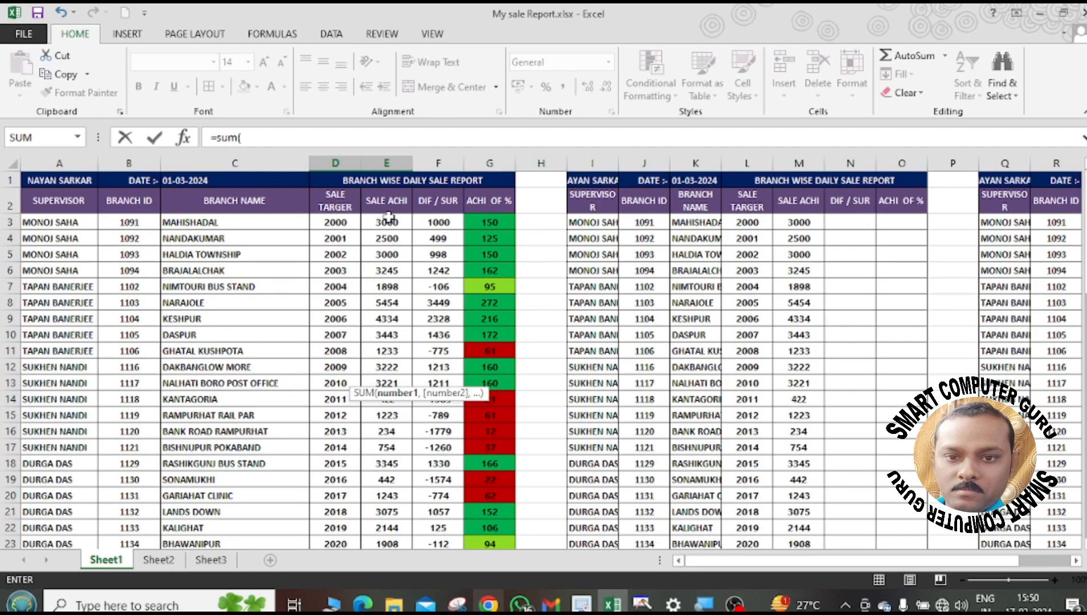
pyautogui.moveTo(388, 218); pyautogui.dragTo(393, 449)
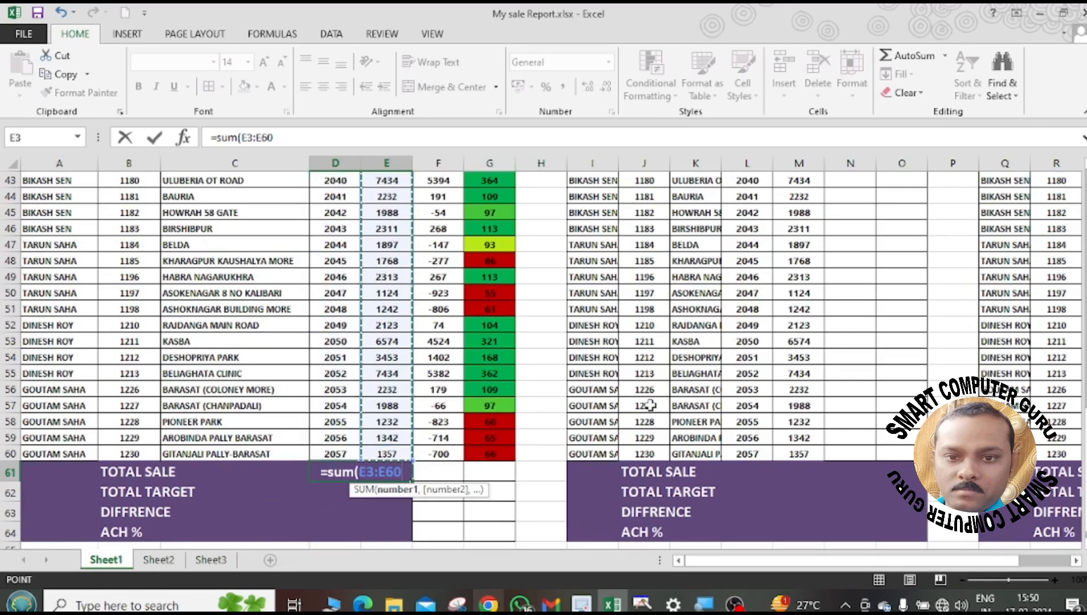
pyautogui.write(')')
pyautogui.press('Return')
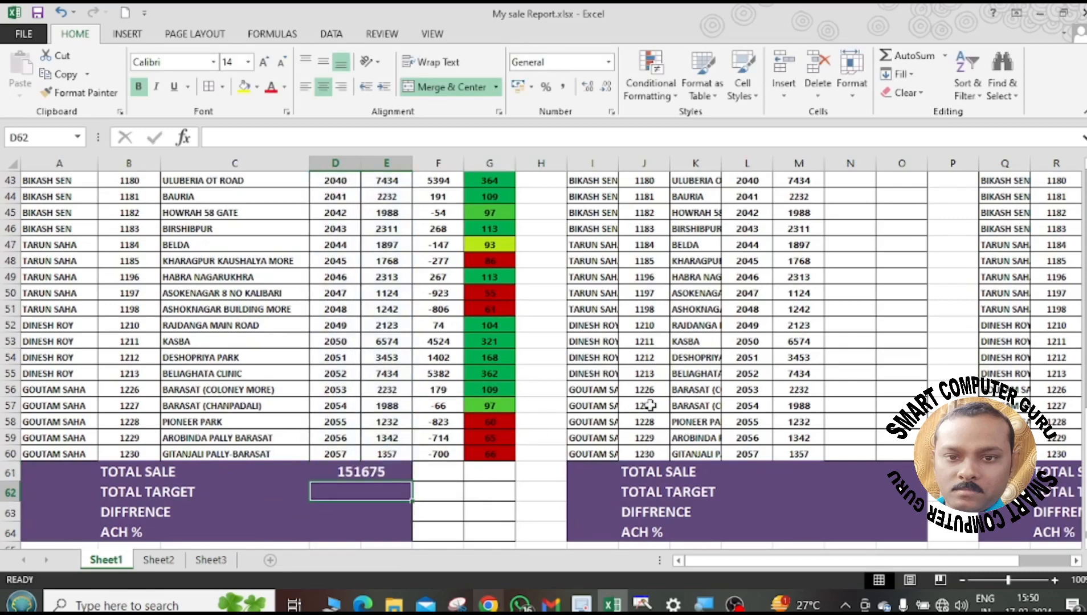
# Enter =sum(D3:D60) in the merged cell D62 to total the sale target column as TOTAL TARGET.
pyautogui.click(373, 474)
pyautogui.click(380, 493)
pyautogui.write('=')
pyautogui.scroll(-2, 382, 492)
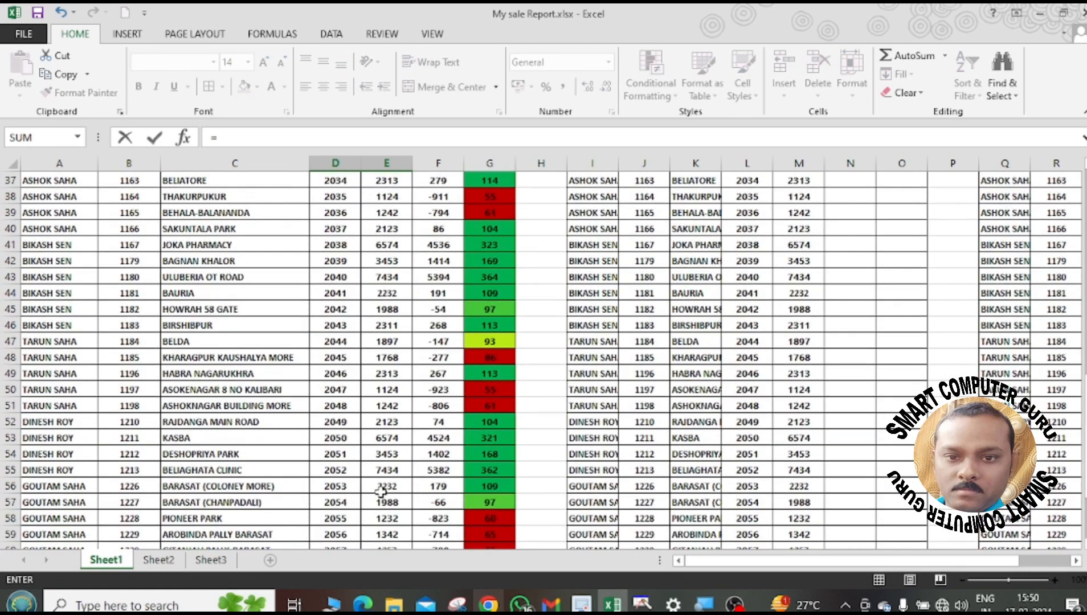
pyautogui.write('sum')
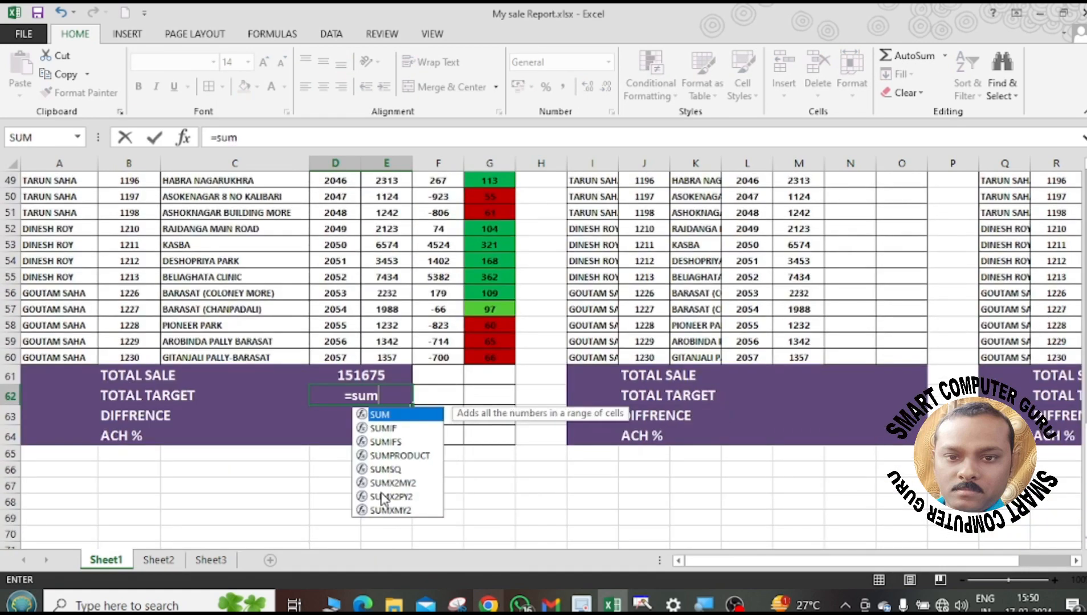
pyautogui.write('(')
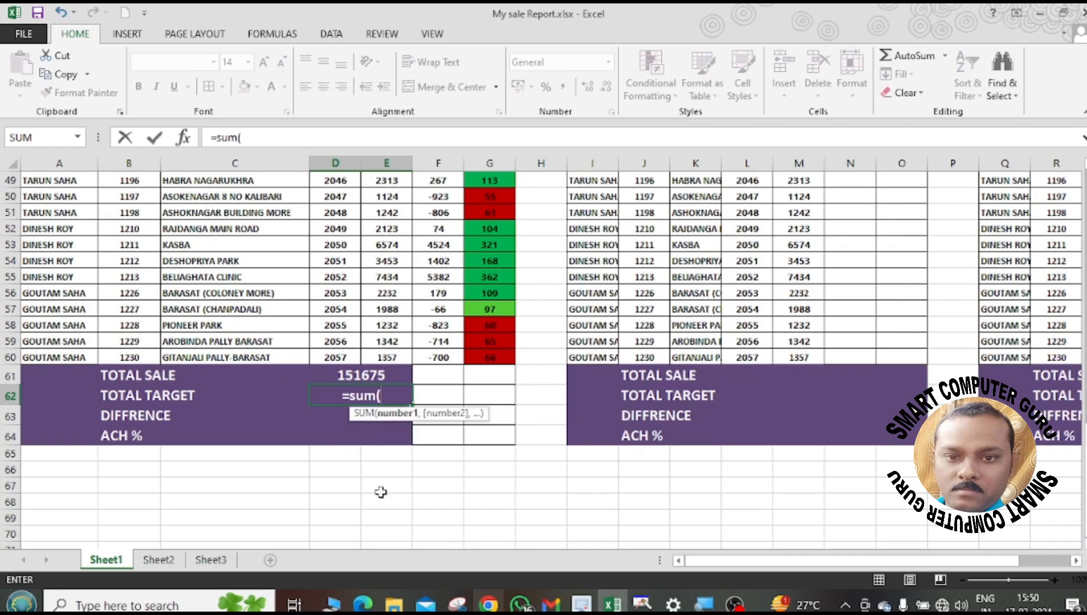
pyautogui.scroll(15, 381, 492)
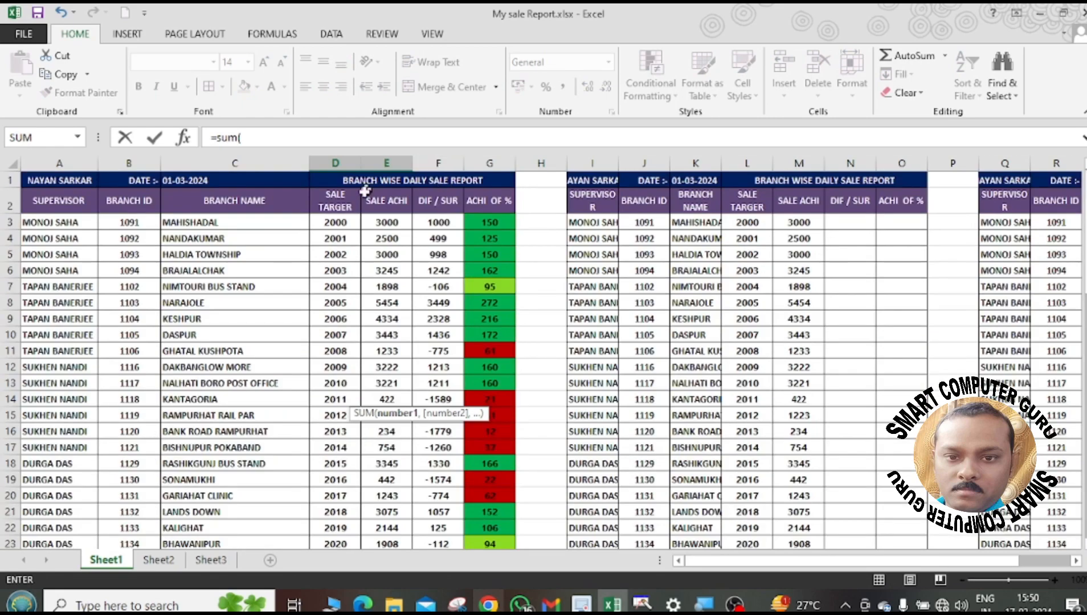
pyautogui.moveTo(341, 221); pyautogui.dragTo(341, 427)
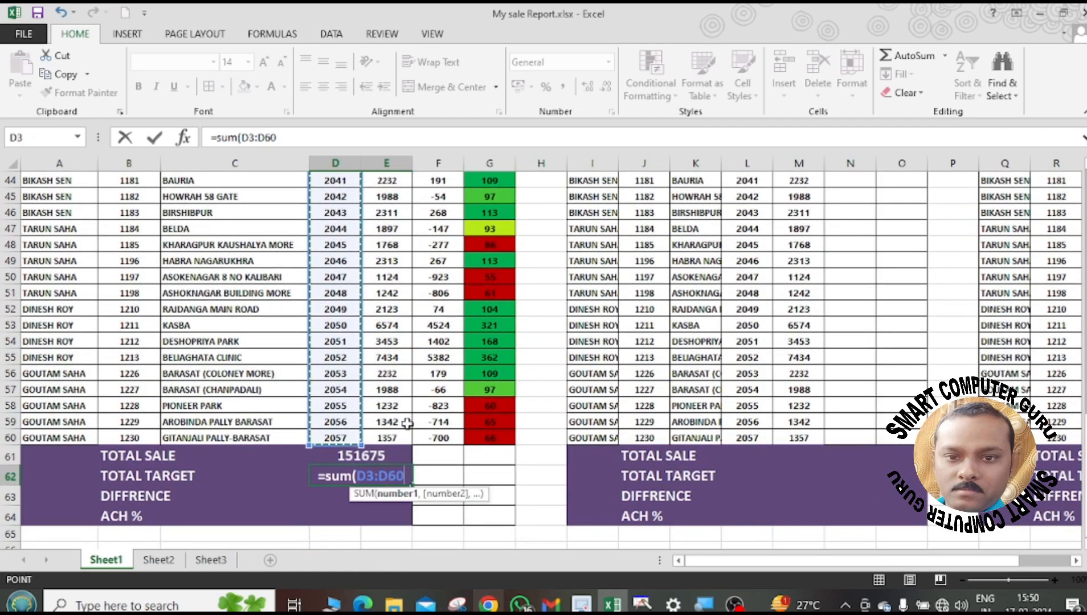
pyautogui.write(')')
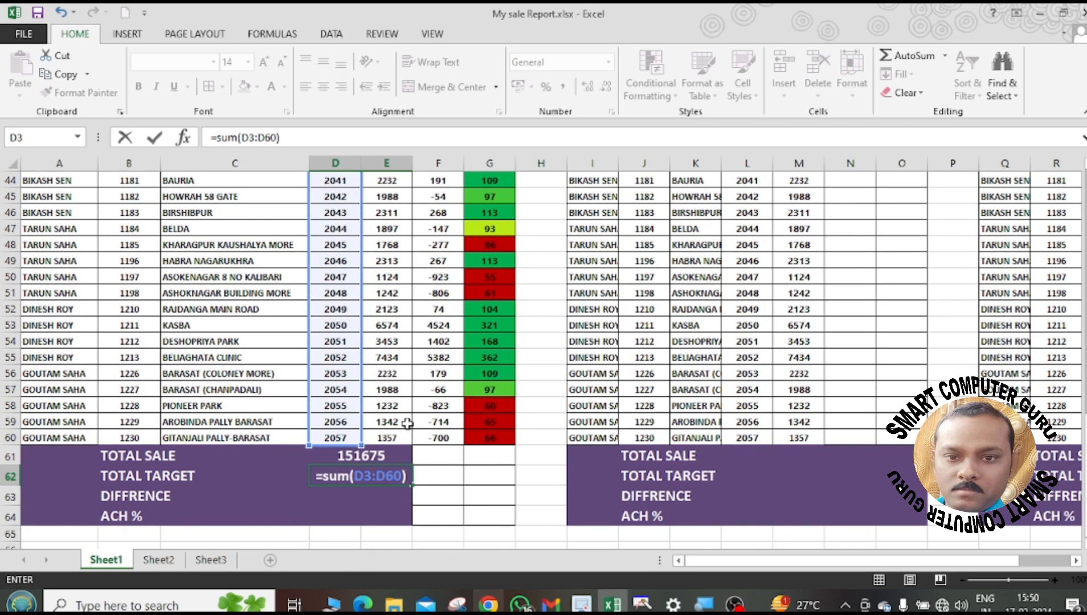
pyautogui.press('Return')
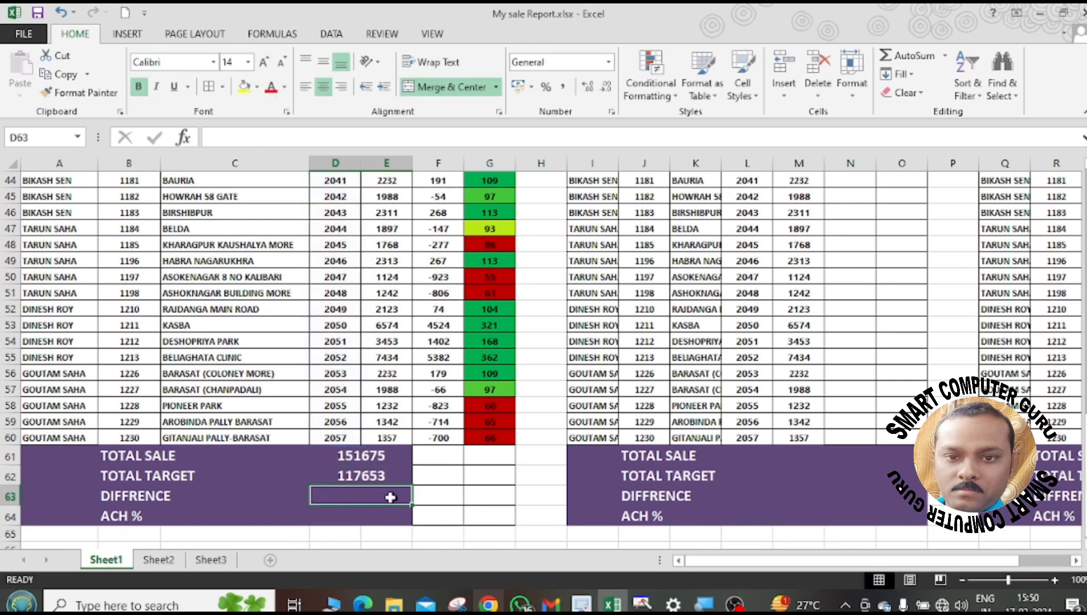
# Enter =D61-D62 in the merged cell D63 to calculate the DIFFRENCE between total sale and total target.
pyautogui.click(388, 454)
pyautogui.click(389, 473)
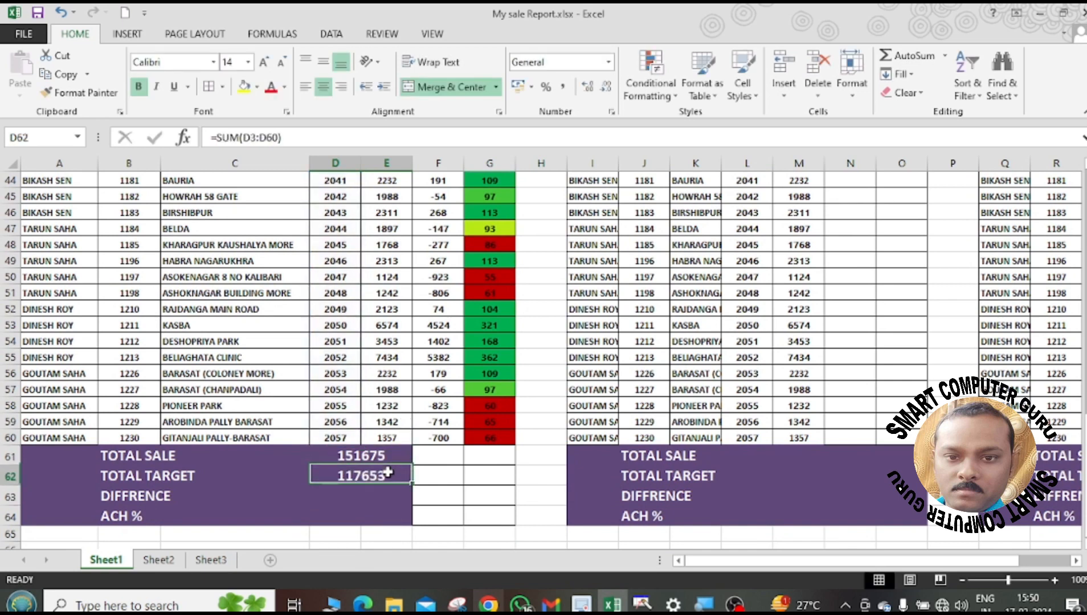
pyautogui.click(366, 448)
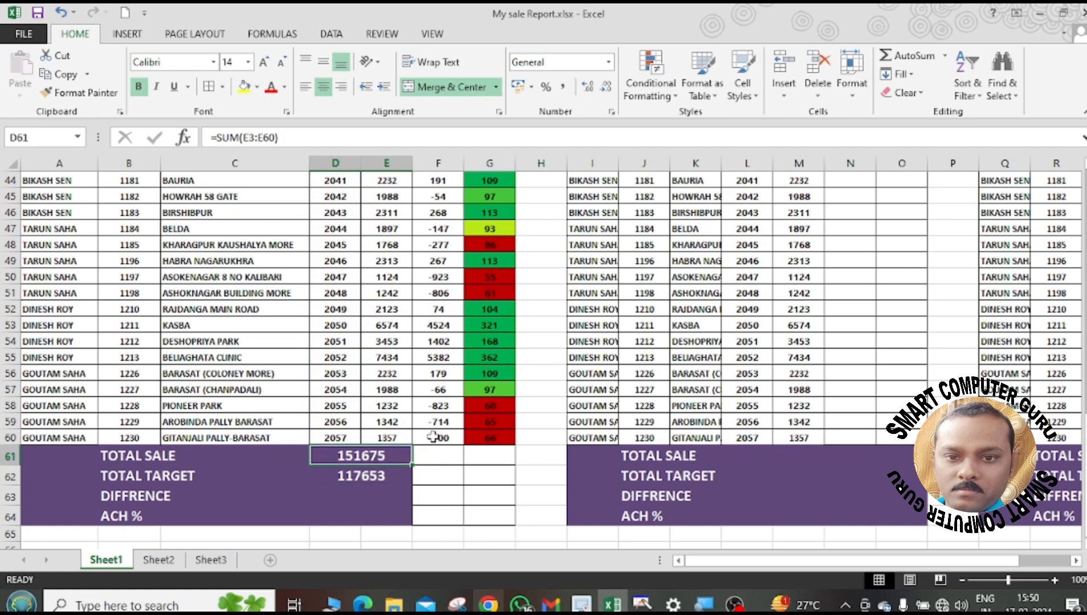
pyautogui.click(370, 499)
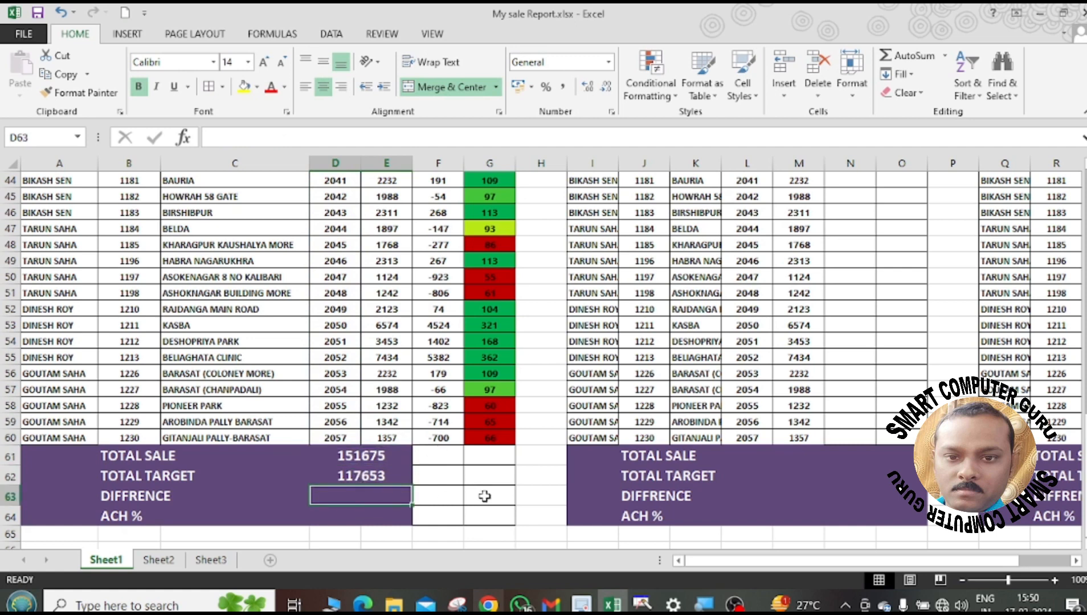
pyautogui.write('=')
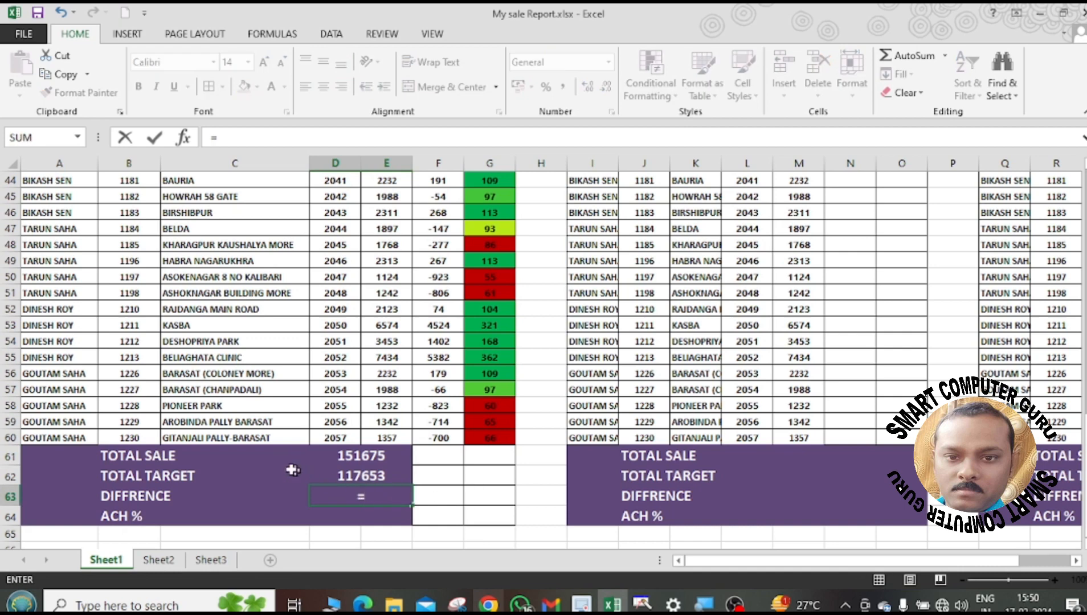
pyautogui.click(379, 454)
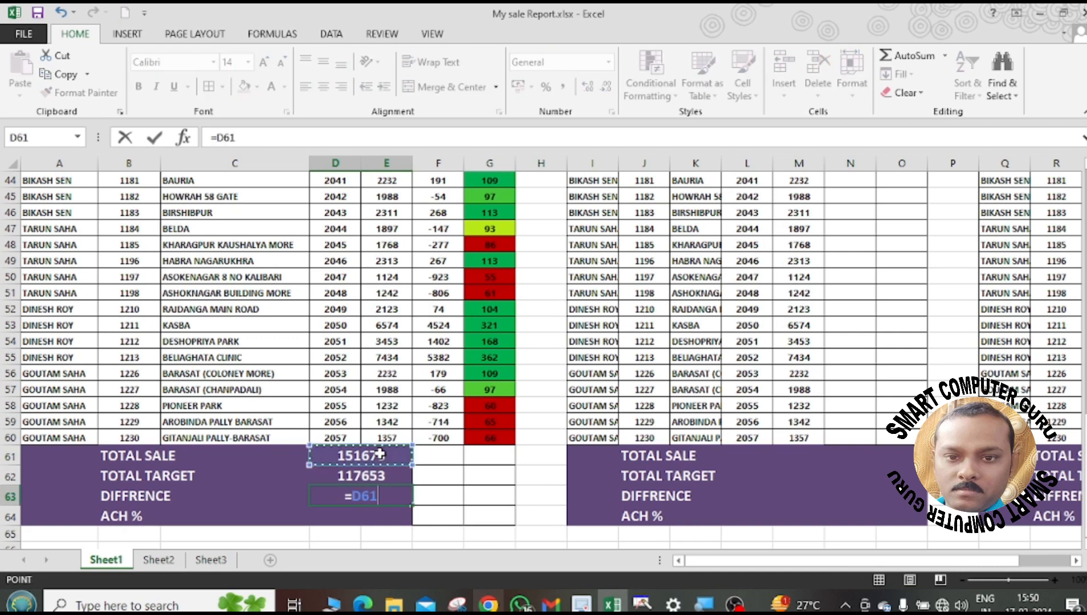
pyautogui.write('-')
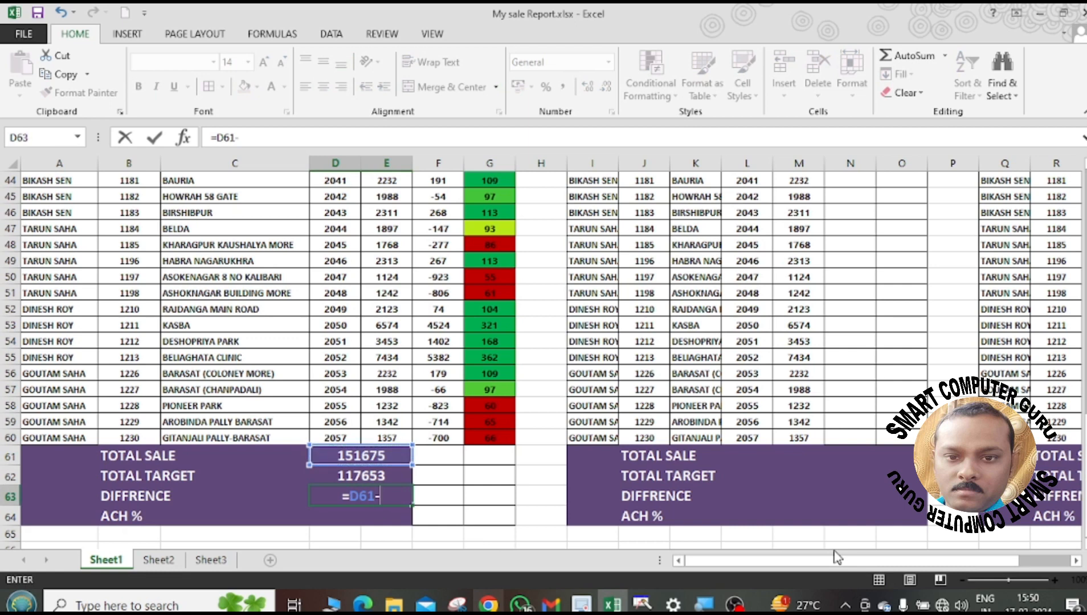
pyautogui.click(368, 475)
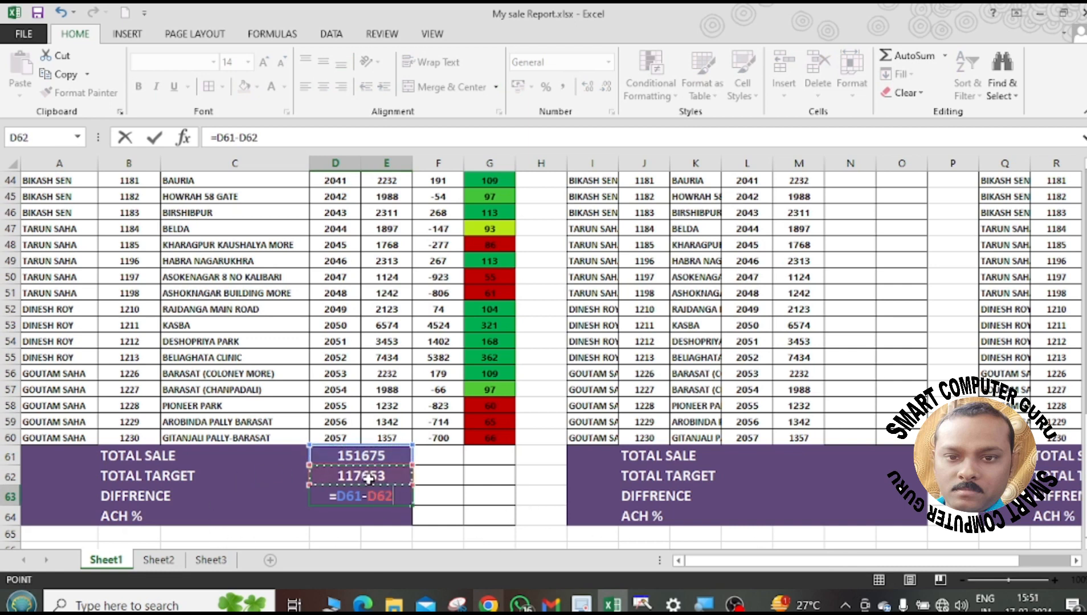
pyautogui.press('Return')
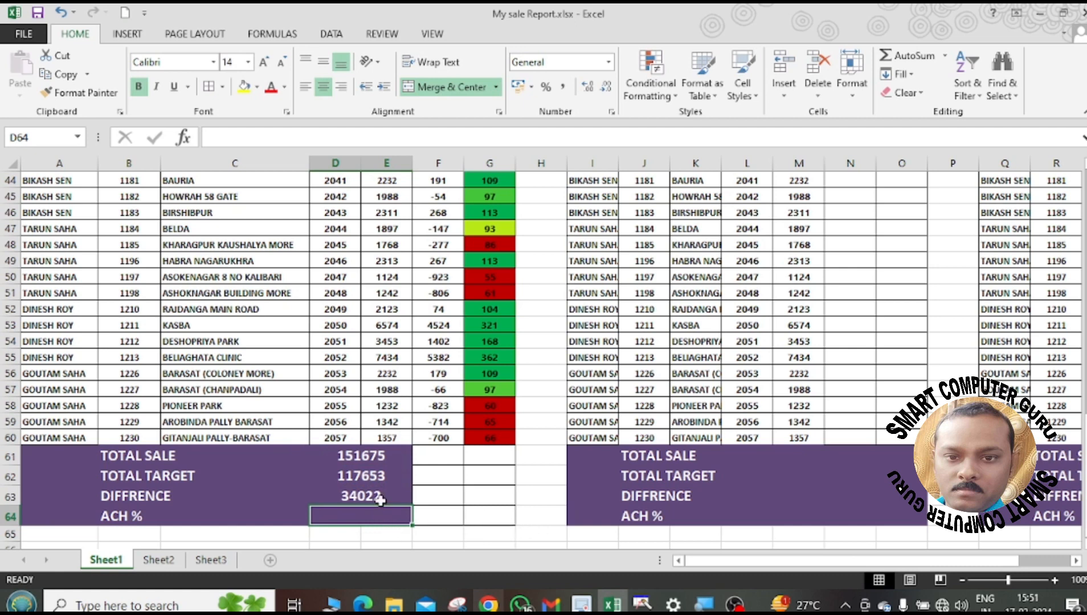
# Enter =D61/D62% in the merged cell D64 to calculate the overall ACH % of sale against target.
pyautogui.click(402, 497)
pyautogui.click(373, 518)
pyautogui.write('=')
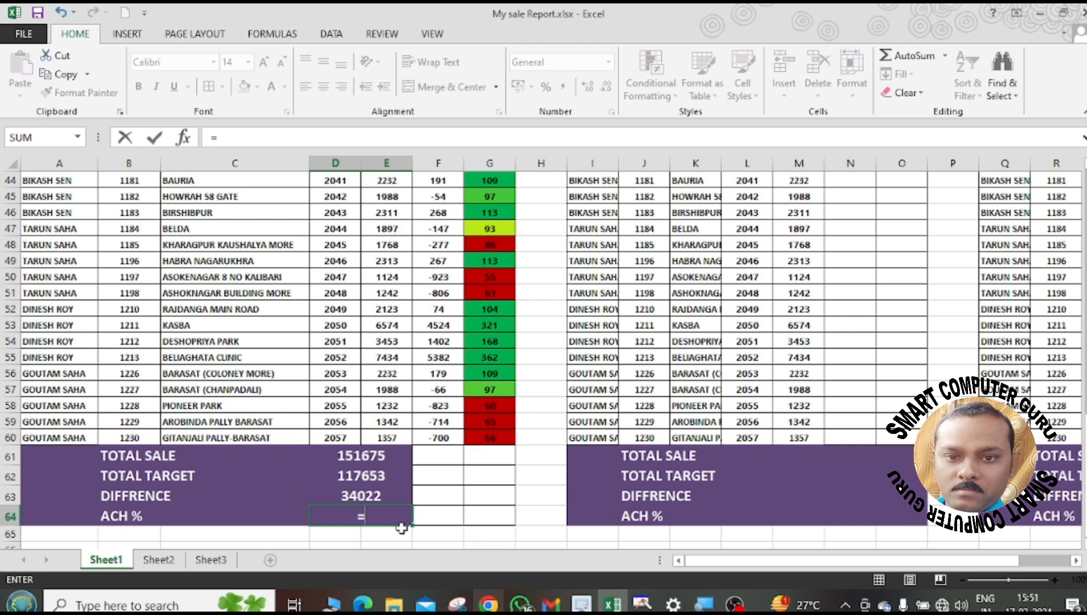
pyautogui.click(388, 452)
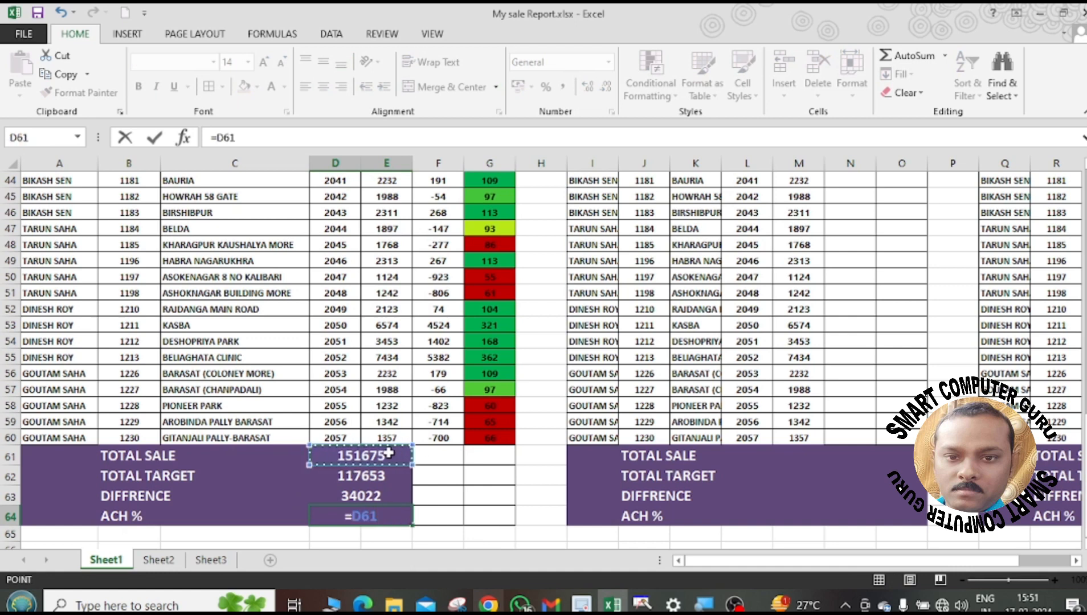
pyautogui.write('/')
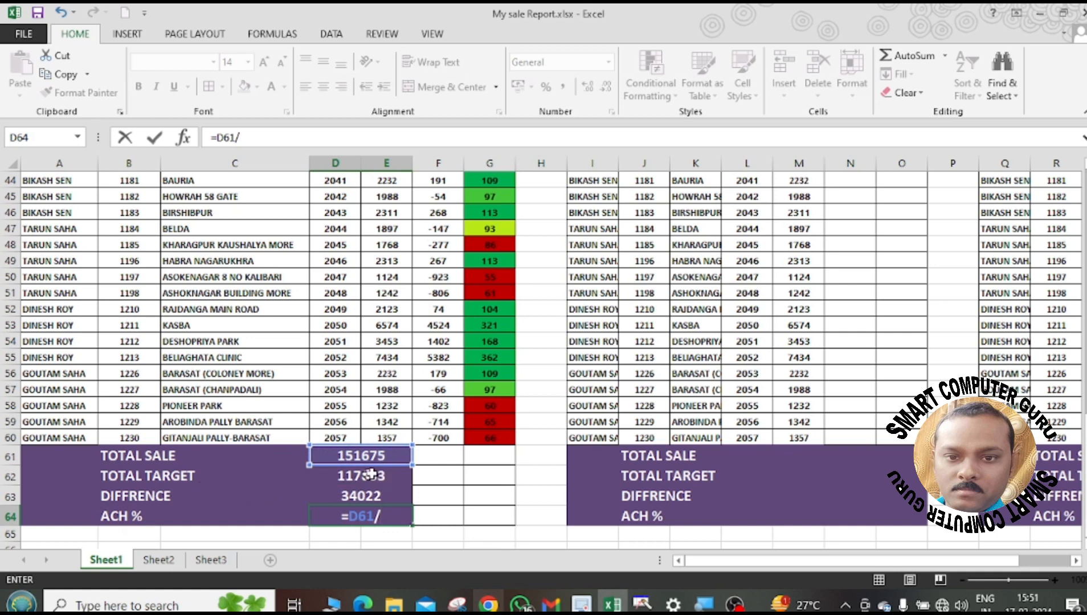
pyautogui.click(380, 474)
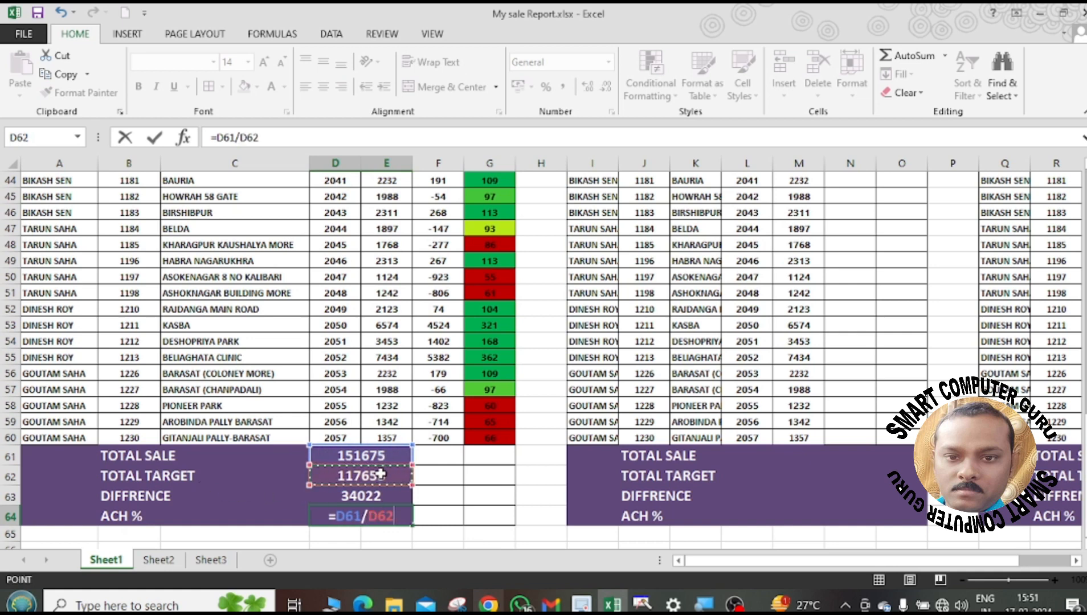
pyautogui.write('%')
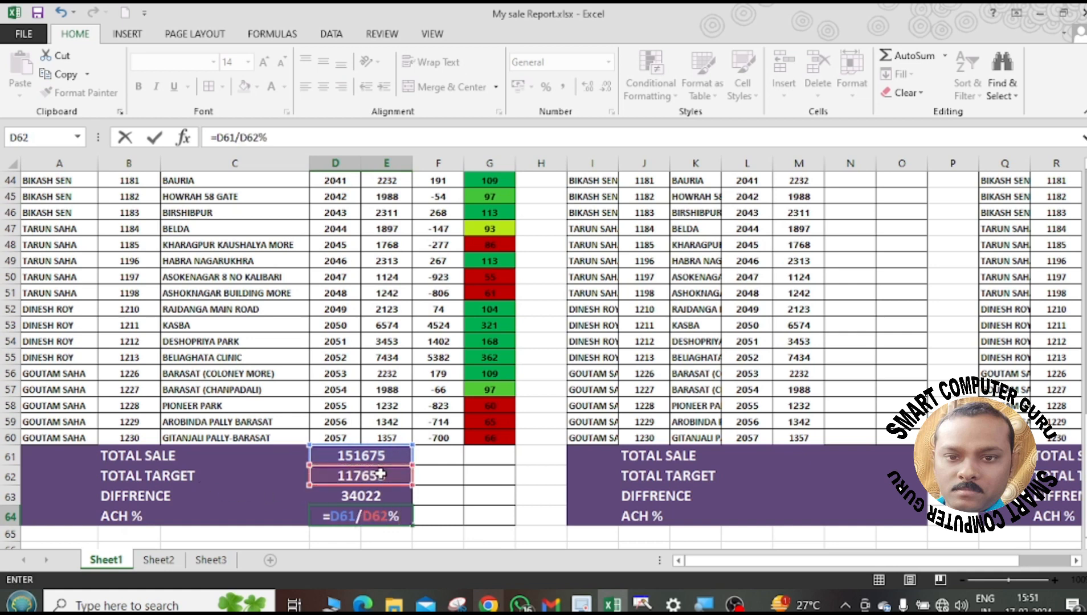
pyautogui.press('Return')
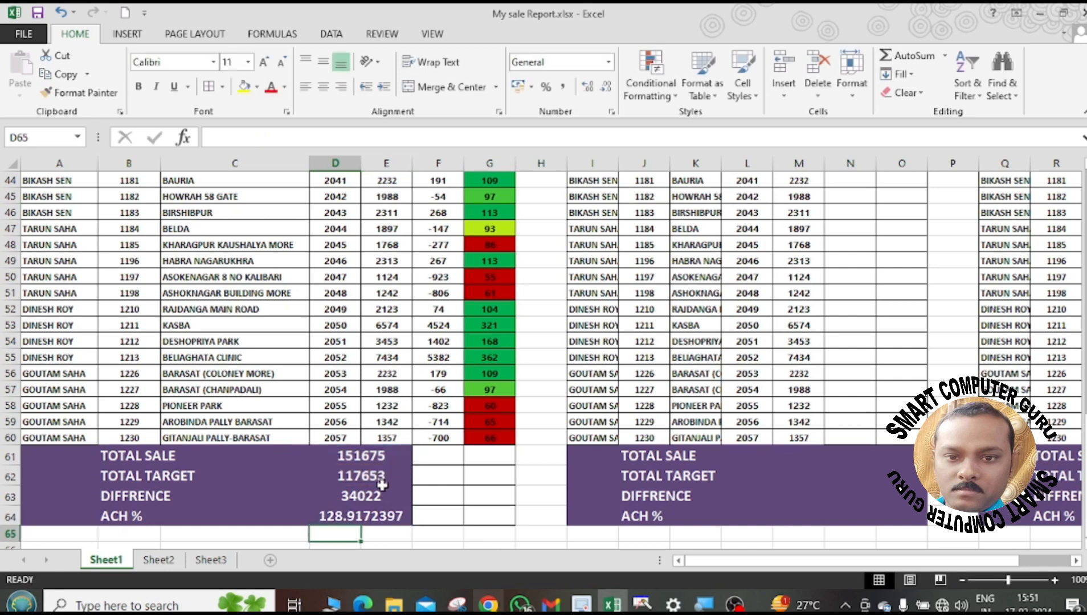
# Reduce the overall ACH % value in D64 to two decimal places.
pyautogui.click(374, 516)
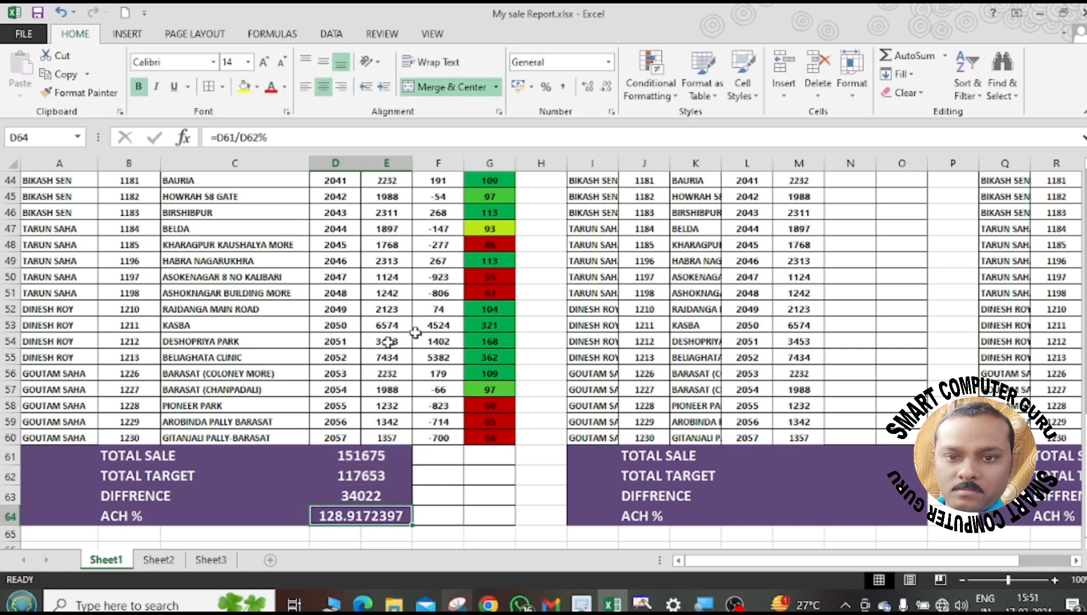
pyautogui.click(606, 92)
pyautogui.click(606, 92)
pyautogui.click(606, 92)
pyautogui.click(606, 92)
pyautogui.click(606, 93)
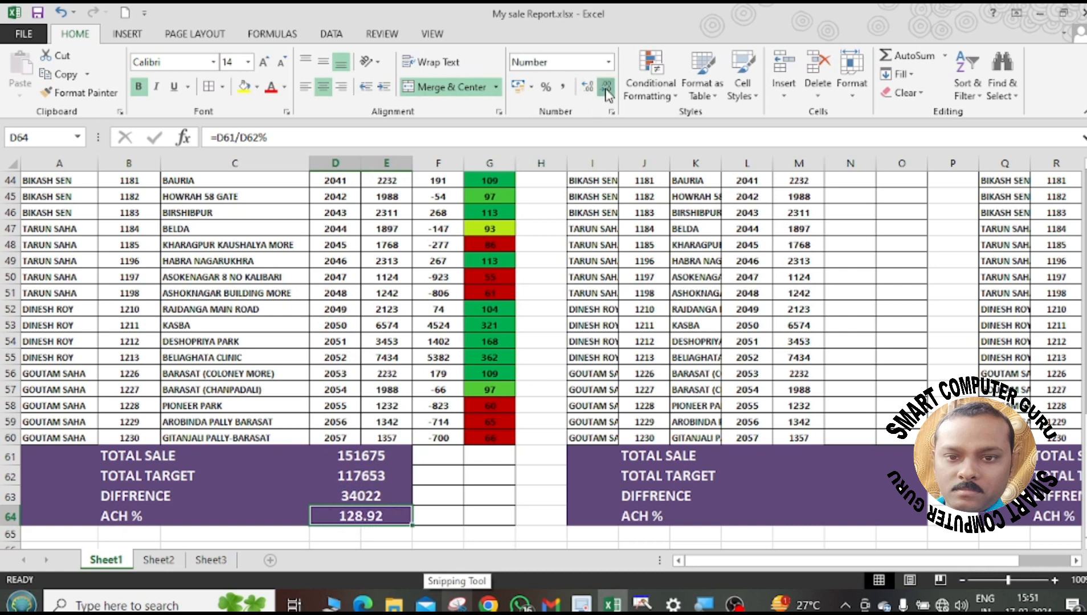
pyautogui.click(607, 92)
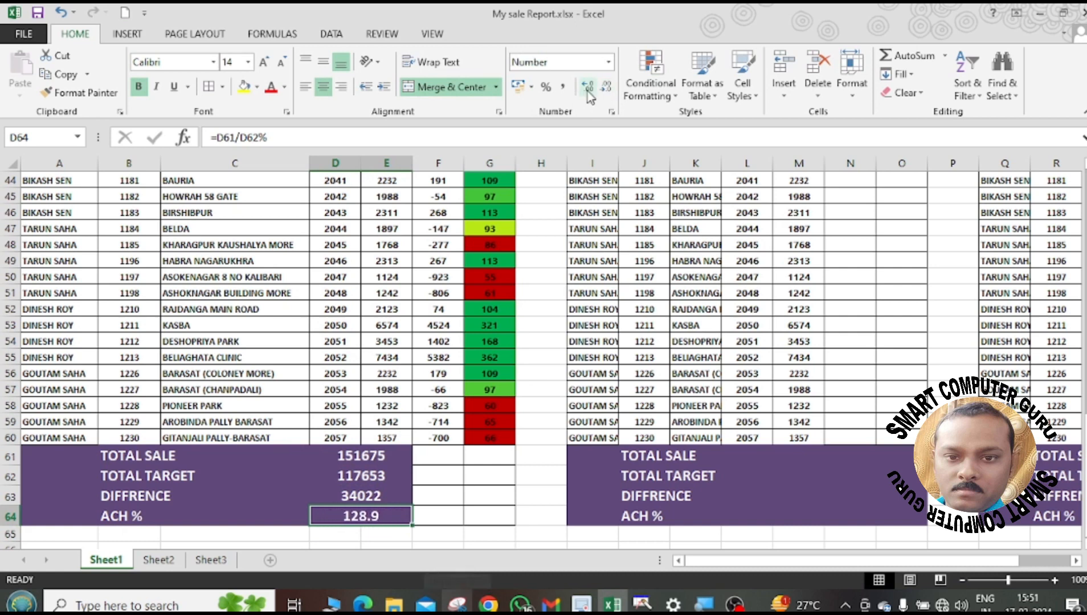
pyautogui.click(588, 88)
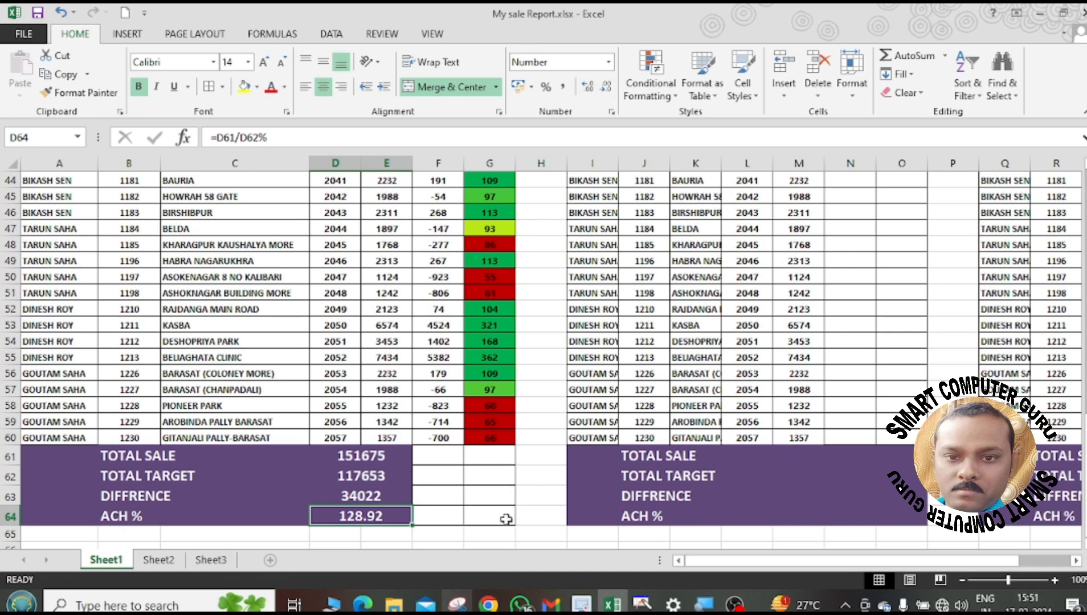
pyautogui.click(540, 511)
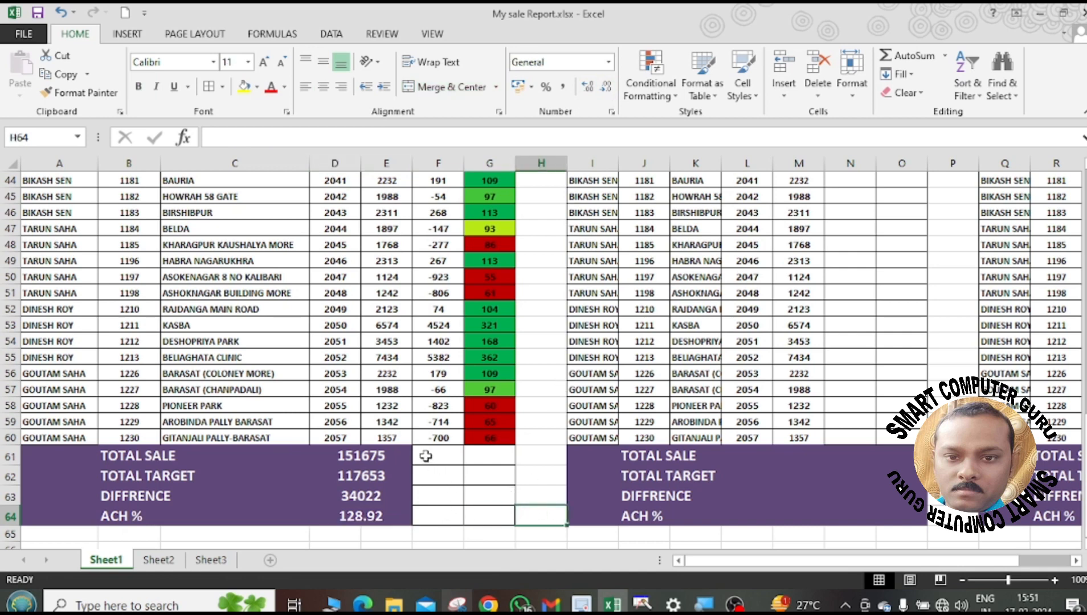
# Merge the empty block F61:G64 beside the totals and copy the DIFFRENCE label's purple formatting onto it.
pyautogui.moveTo(426, 456); pyautogui.dragTo(492, 514)
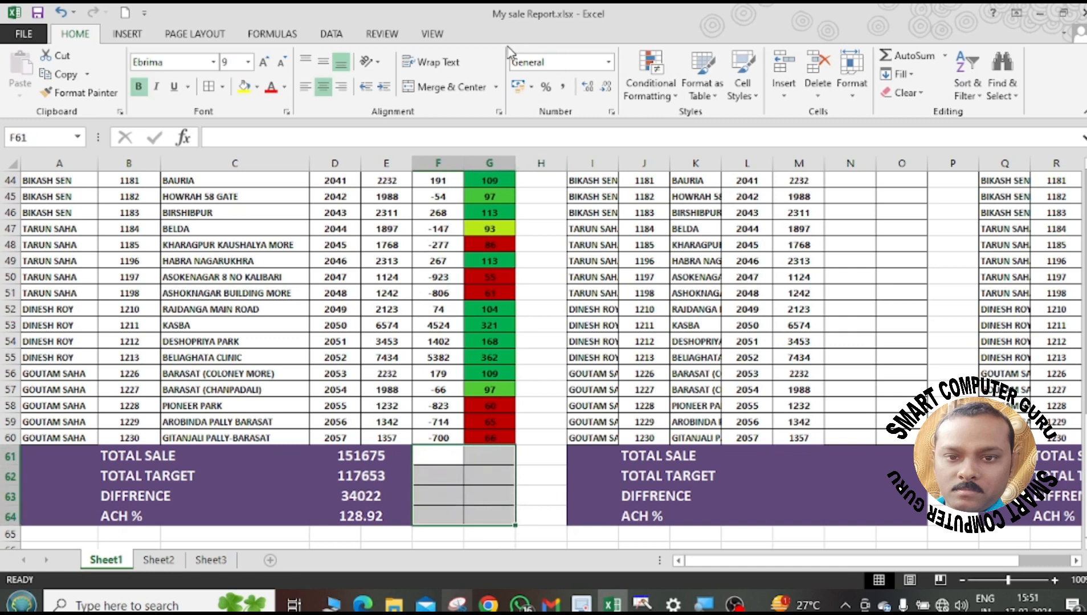
pyautogui.click(446, 87)
pyautogui.click(251, 485)
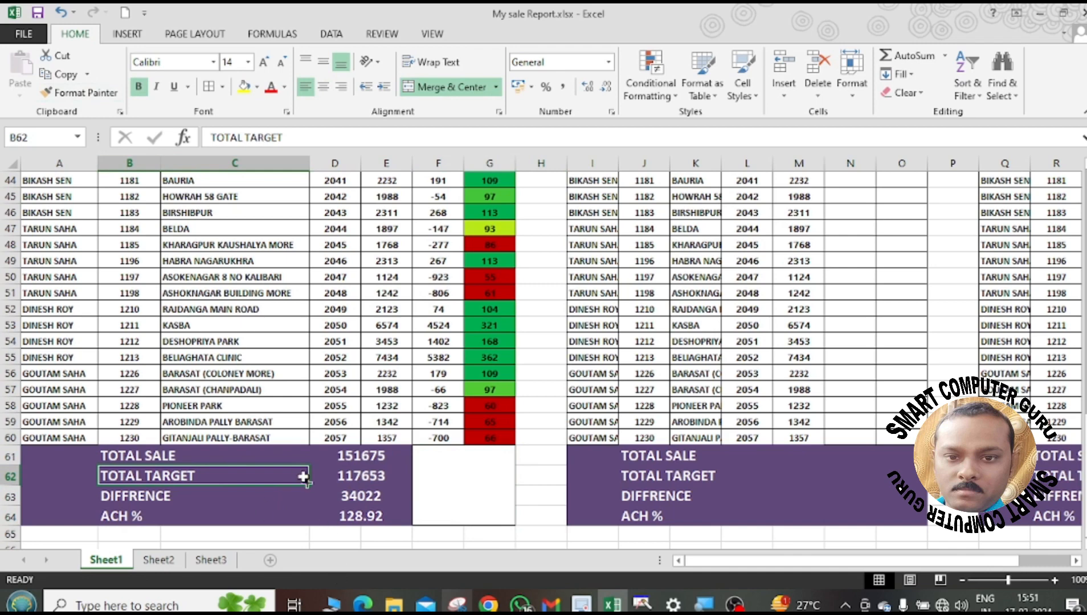
pyautogui.click(466, 517)
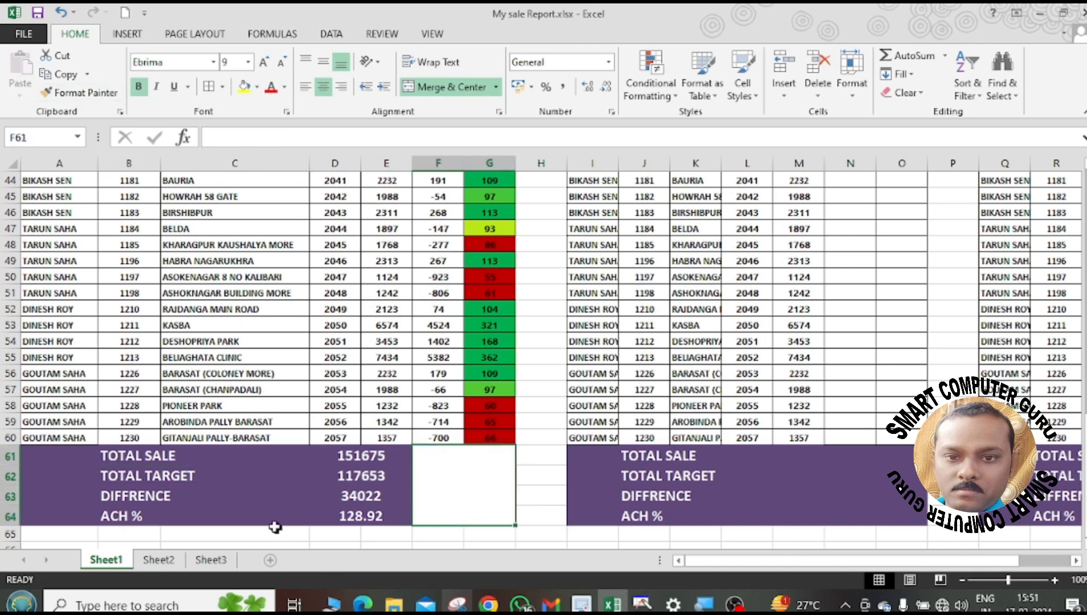
pyautogui.click(301, 489)
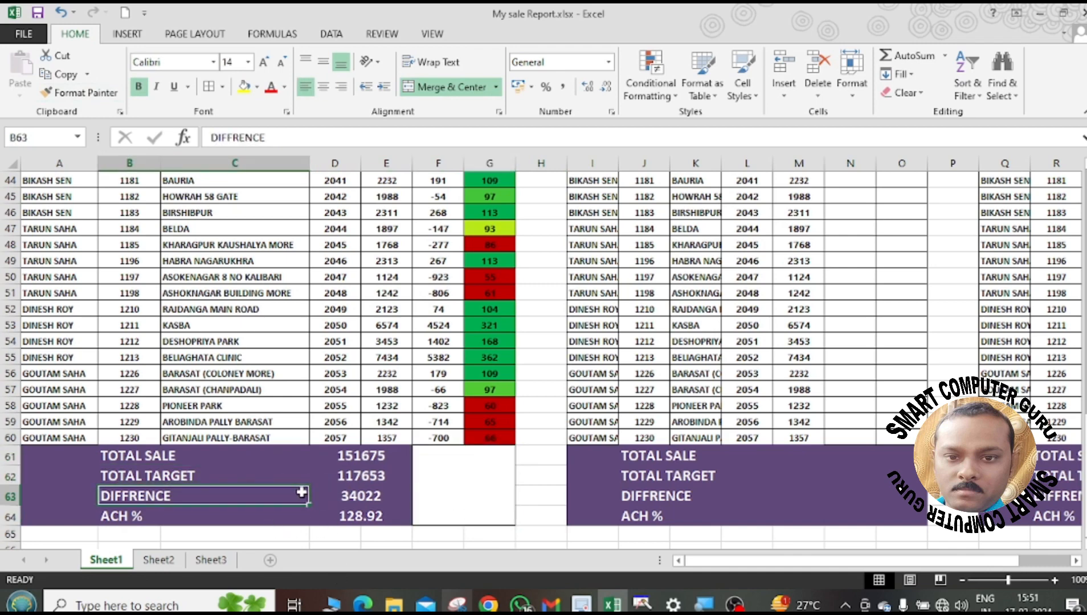
pyautogui.click(91, 91)
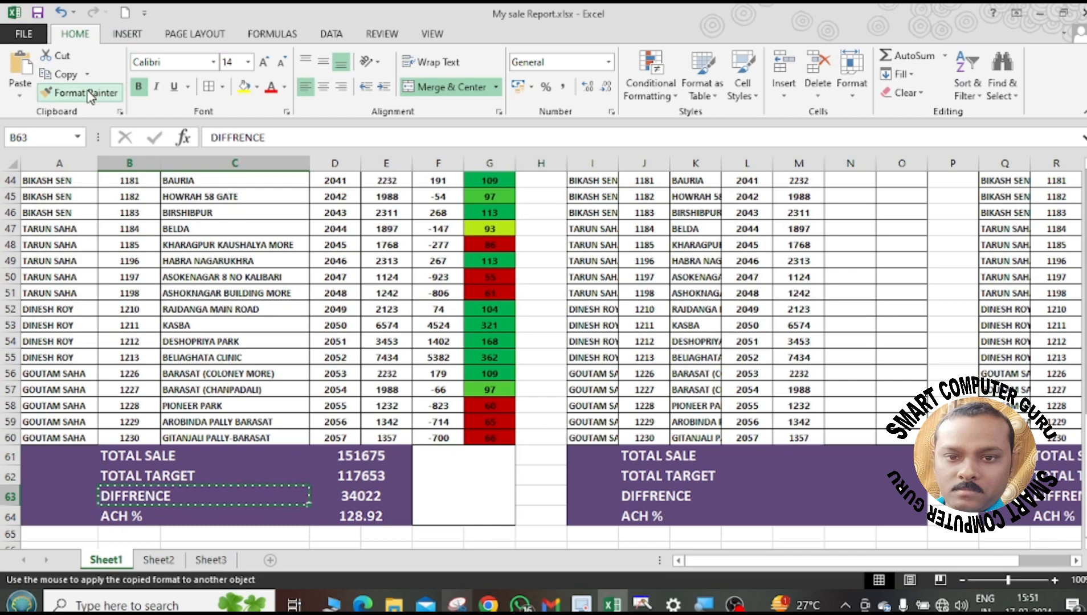
pyautogui.click(457, 477)
pyautogui.click(544, 532)
pyautogui.scroll(-2, 553, 527)
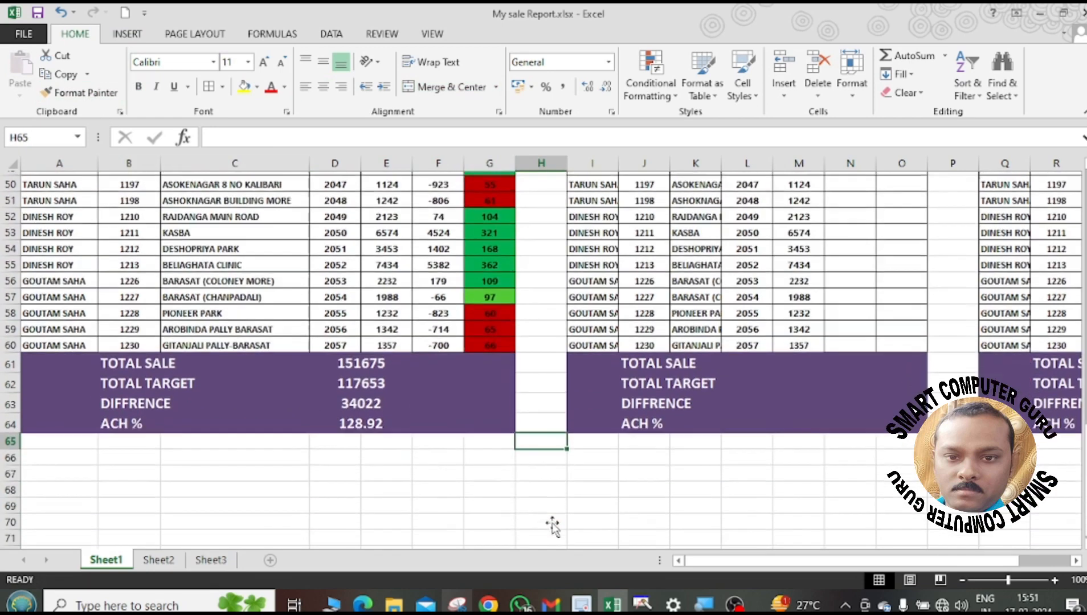
pyautogui.moveTo(726, 560); pyautogui.dragTo(609, 553)
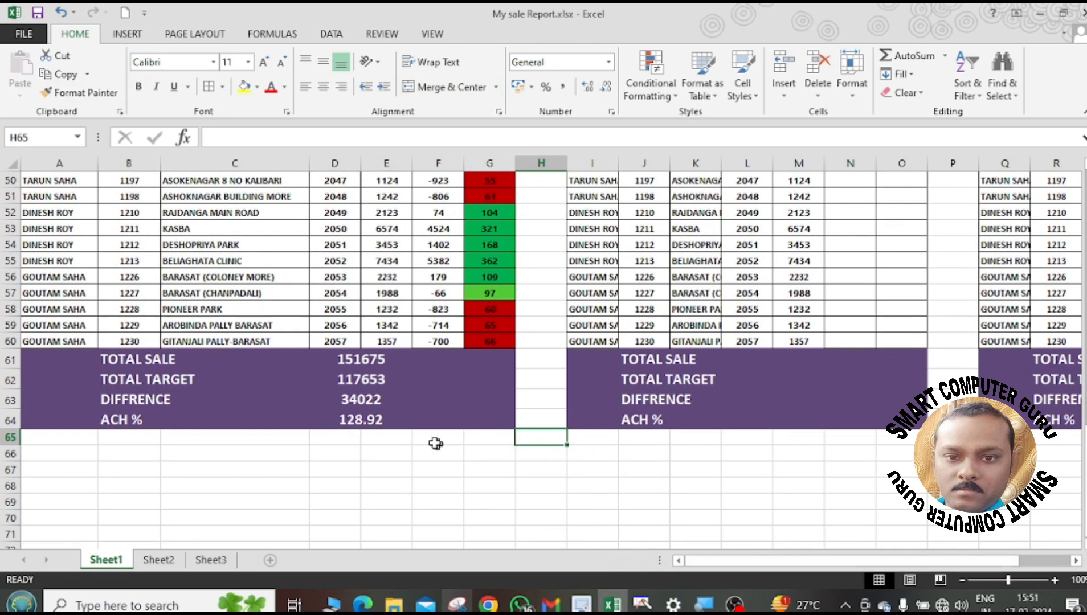
pyautogui.click(354, 423)
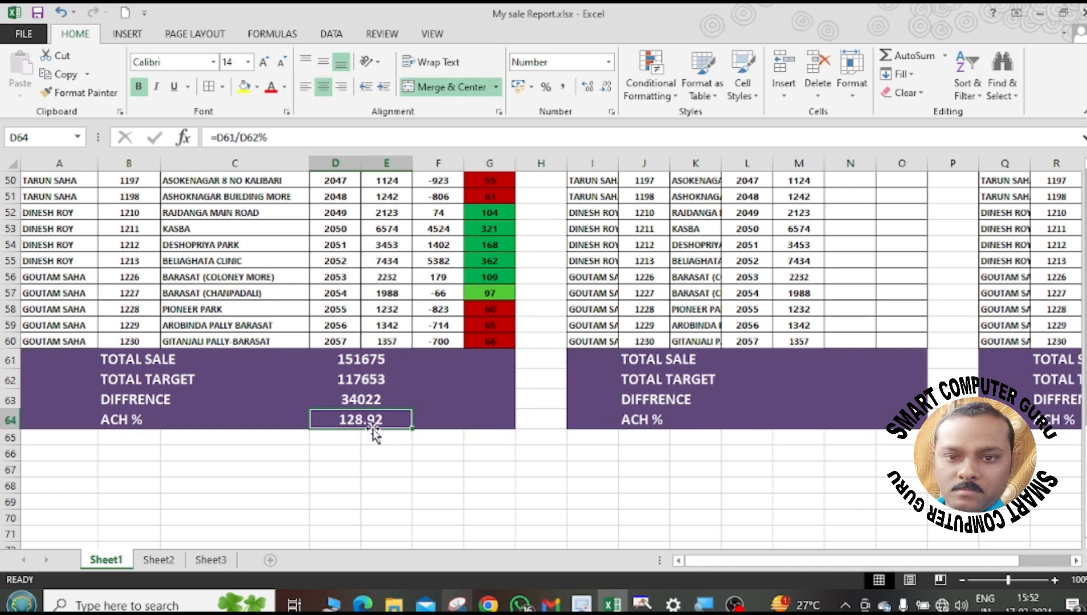
pyautogui.click(404, 500)
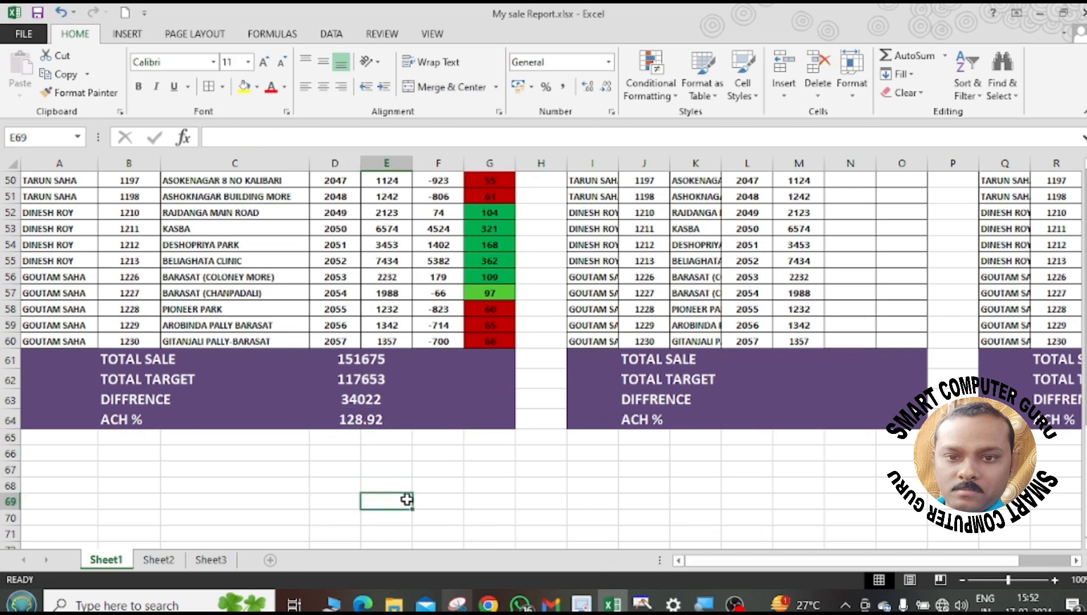
# Unmerge the row-wise merged cells in the purple block F61:G64 beside the totals.
pyautogui.click(346, 420)
pyautogui.click(464, 381)
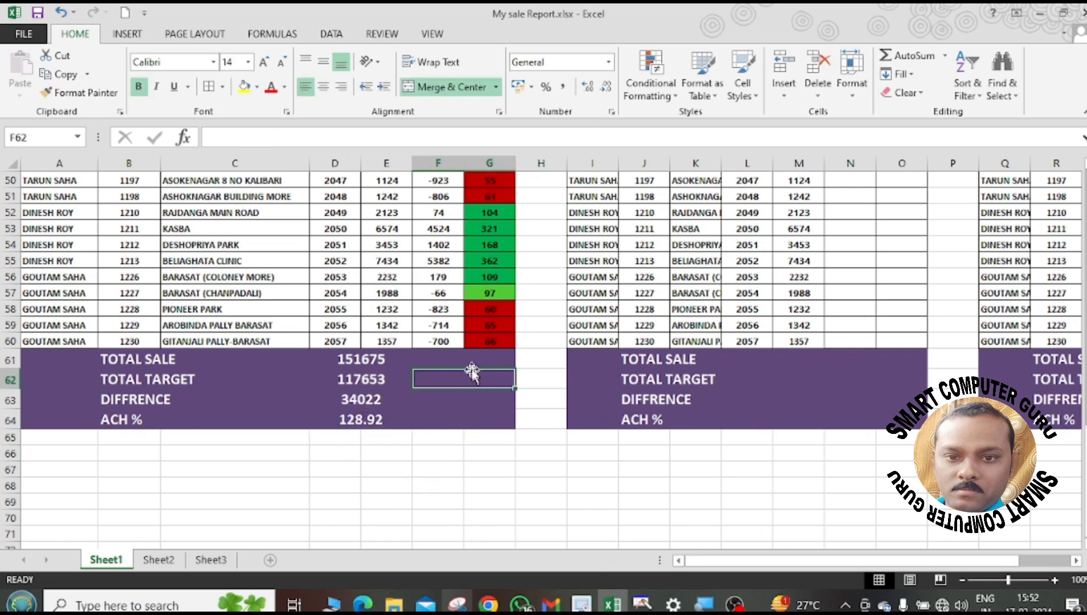
pyautogui.moveTo(477, 360); pyautogui.dragTo(478, 420)
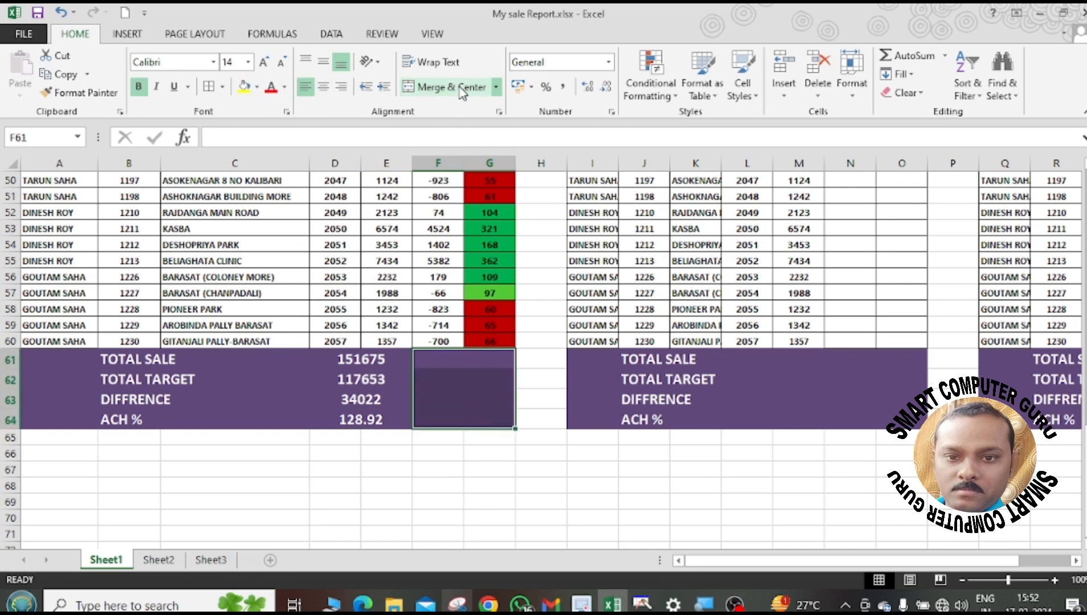
pyautogui.click(456, 87)
pyautogui.click(461, 494)
# Merge and center the purple block F61:G64 into one single cell.
pyautogui.click(452, 378)
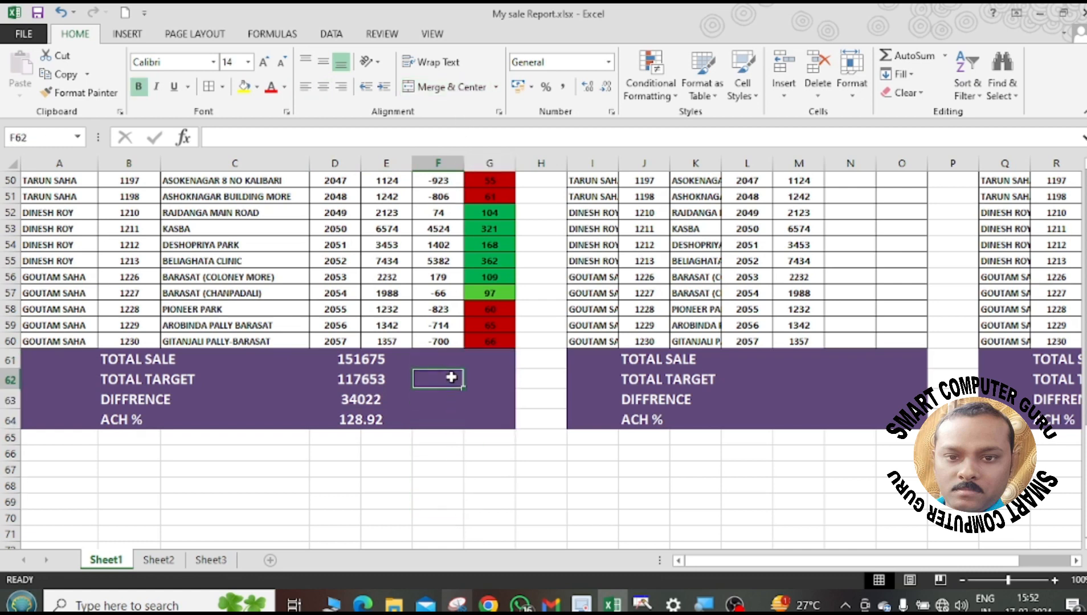
pyautogui.moveTo(441, 358); pyautogui.dragTo(495, 422)
pyautogui.click(455, 88)
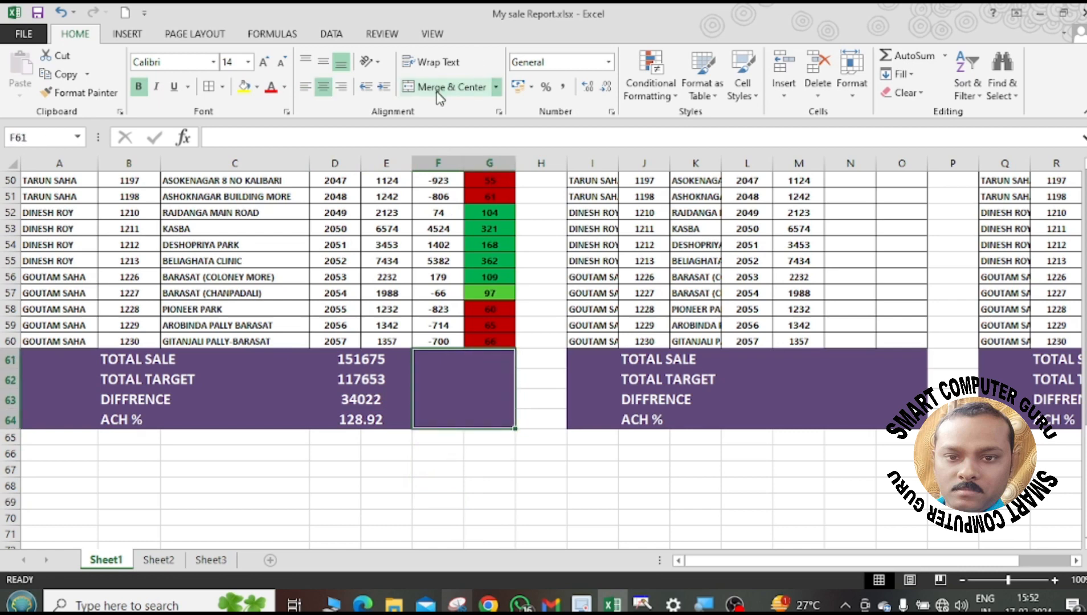
pyautogui.click(440, 517)
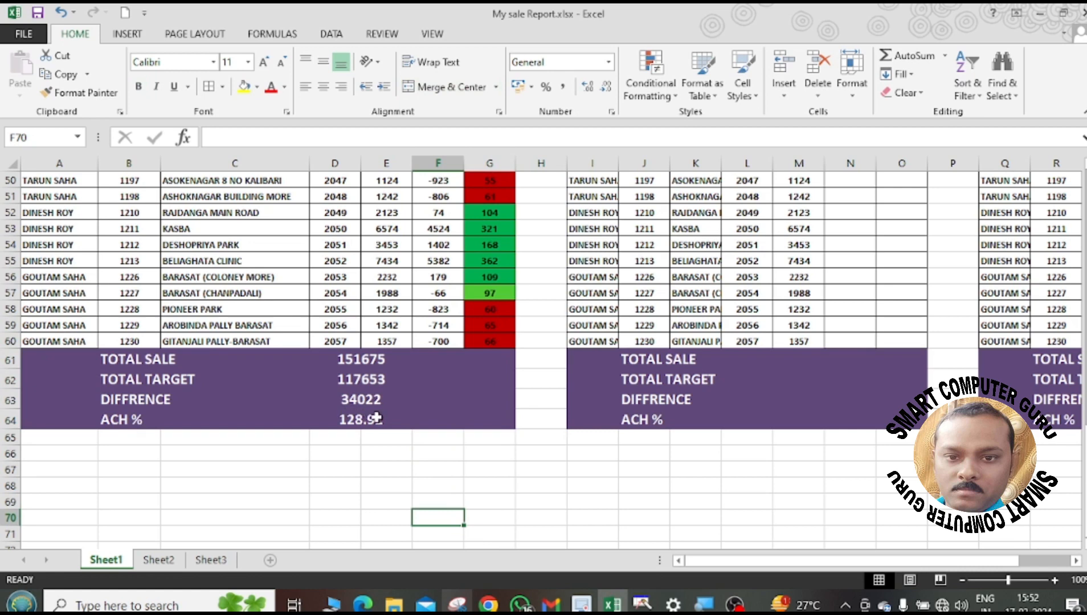
pyautogui.click(479, 379)
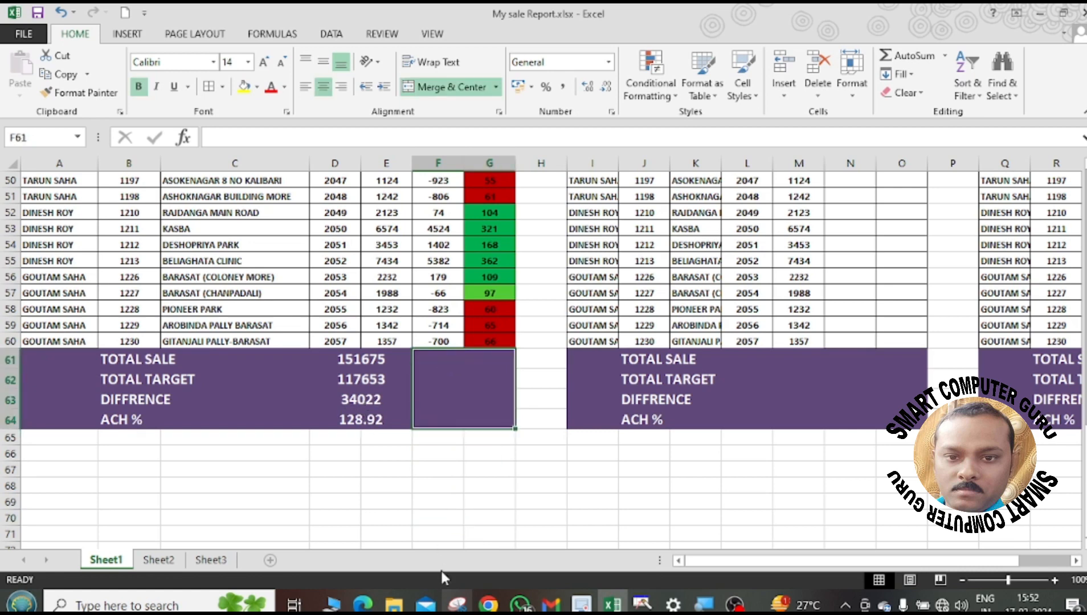
# Enter =D64 in the merged cell F61 to link it to the overall ACH % value.
pyautogui.click(442, 489)
pyautogui.click(442, 397)
pyautogui.write('=')
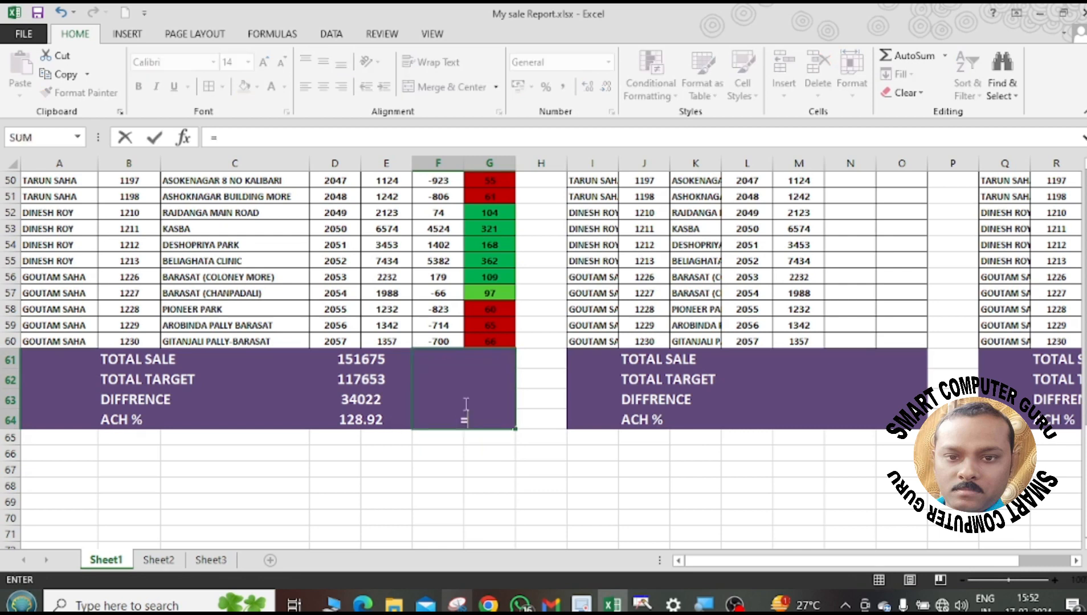
pyautogui.click(365, 419)
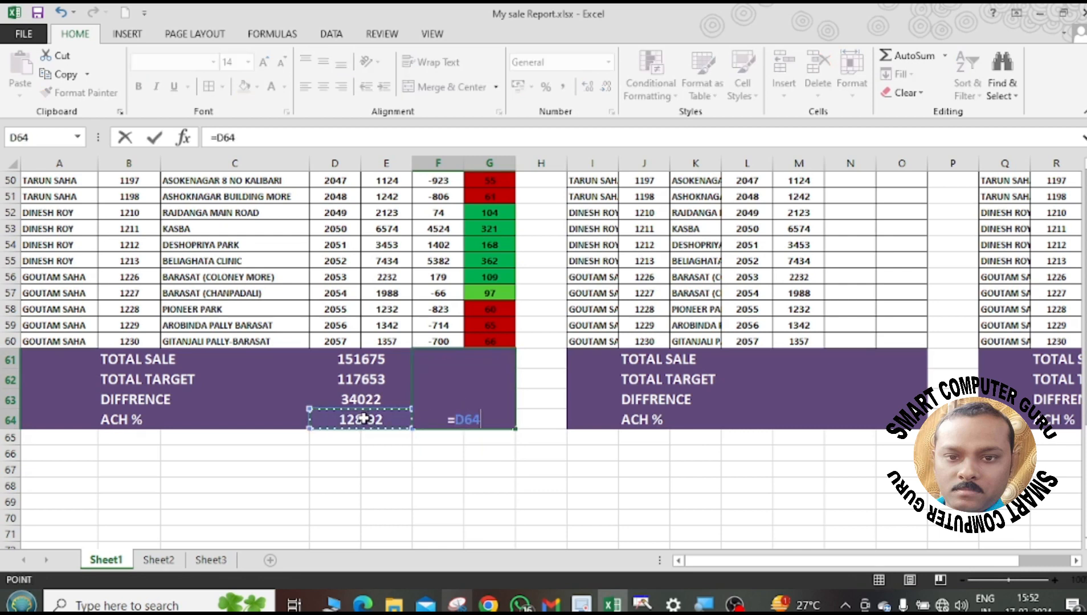
pyautogui.press('Return')
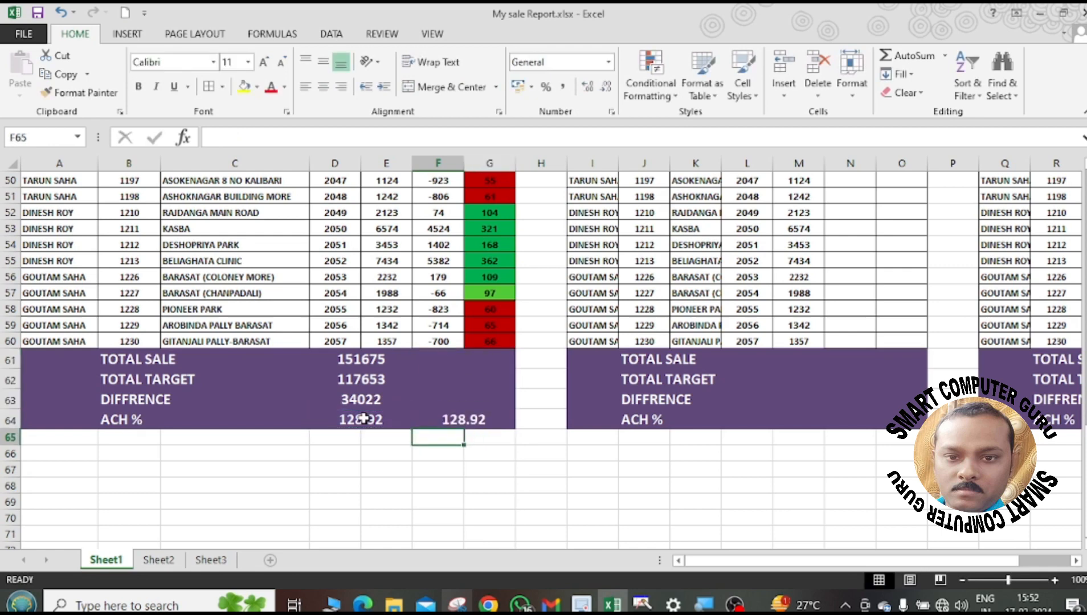
# Middle-align the linked ACH % value in merged cell F61 and enlarge its bold text to size 20.
pyautogui.click(437, 409)
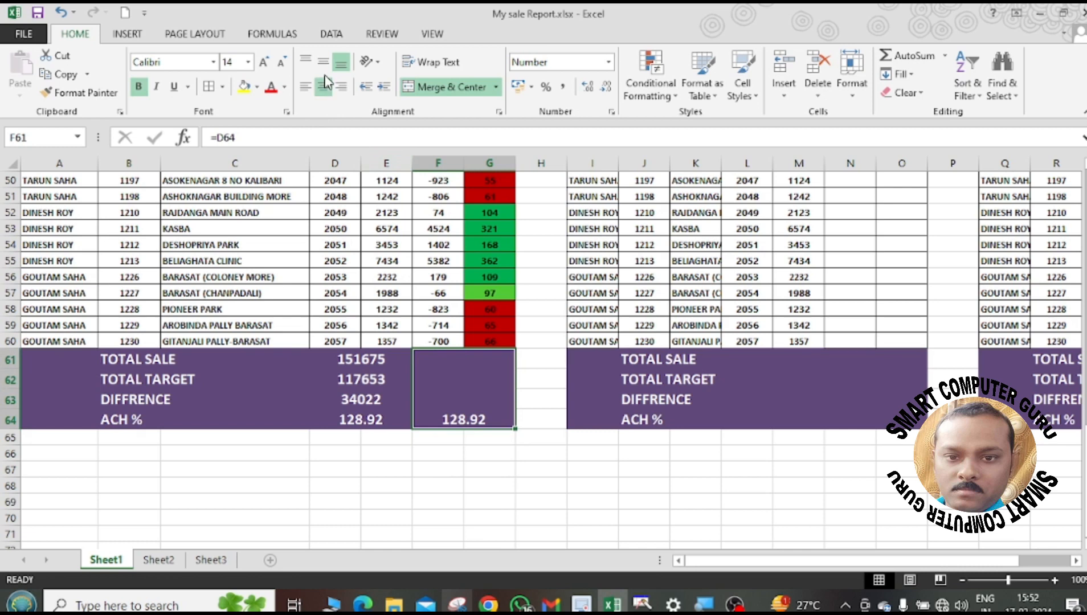
pyautogui.click(324, 65)
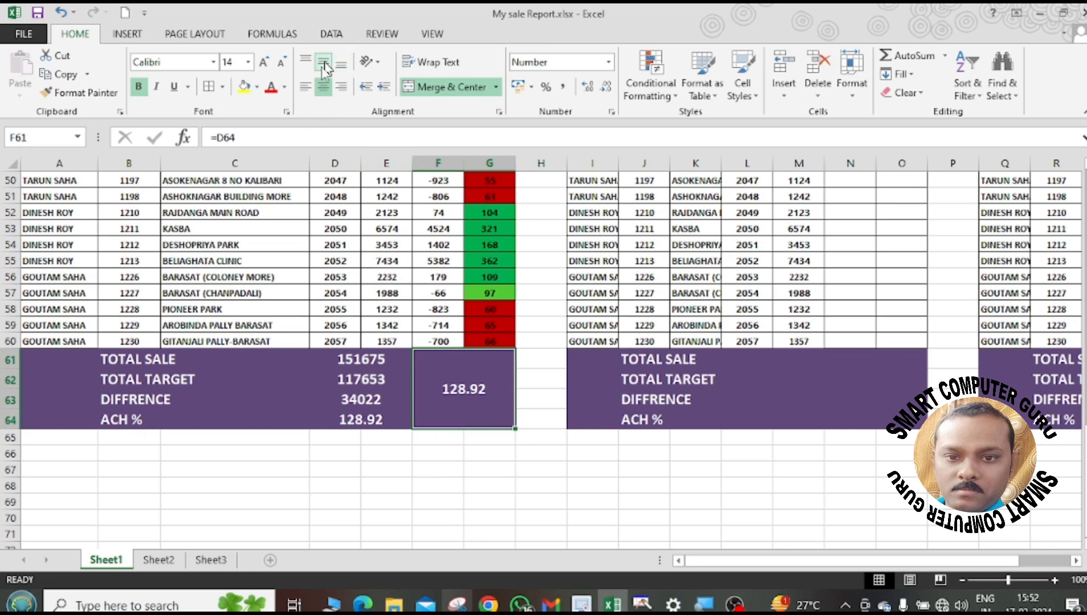
pyautogui.click(146, 87)
pyautogui.click(147, 87)
pyautogui.click(146, 87)
pyautogui.click(147, 87)
pyautogui.click(264, 62)
pyautogui.click(264, 62)
pyautogui.click(264, 62)
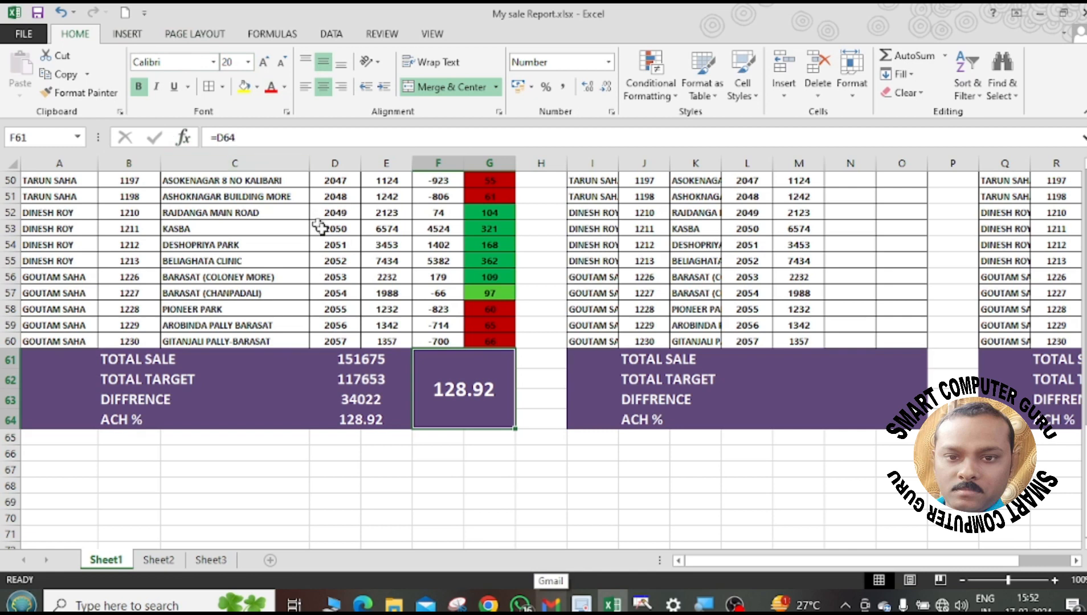
pyautogui.click(438, 481)
# Angle the text of the large ACH % value in merged cell F61 counterclockwise.
pyautogui.click(472, 397)
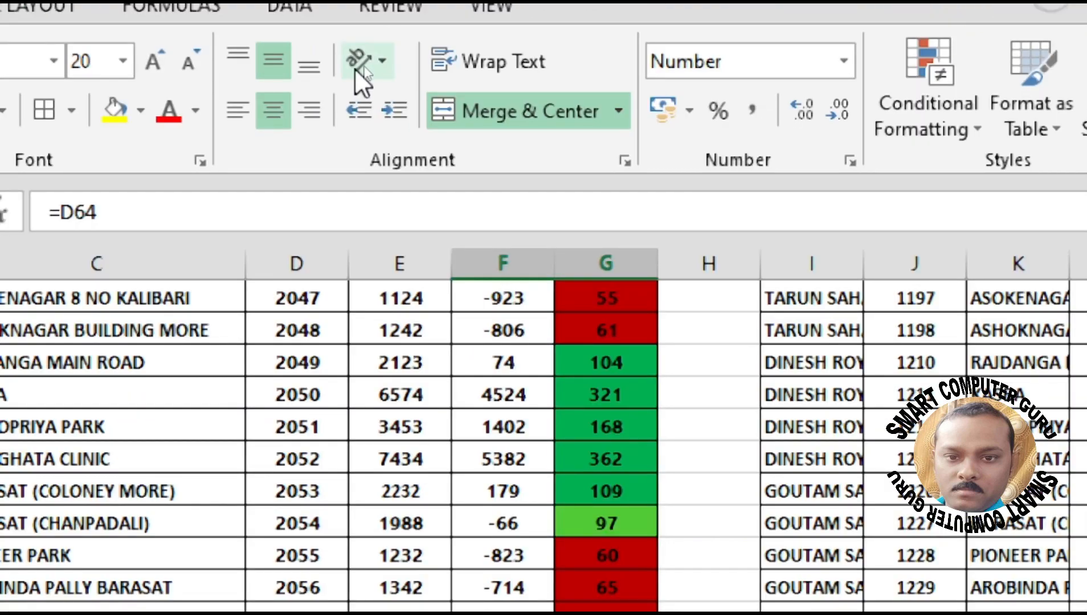
pyautogui.click(379, 66)
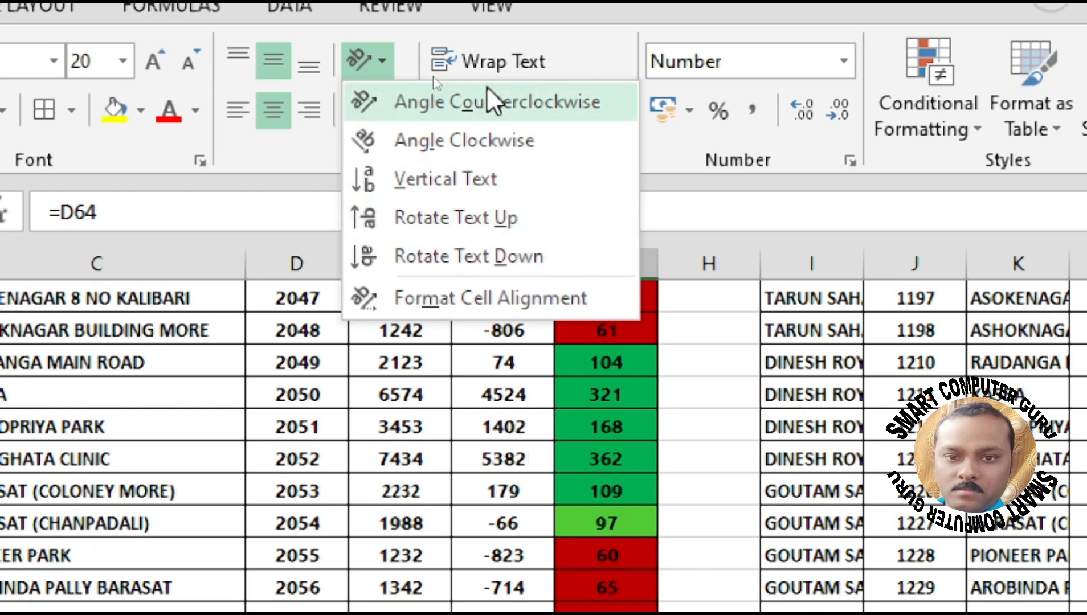
pyautogui.click(498, 107)
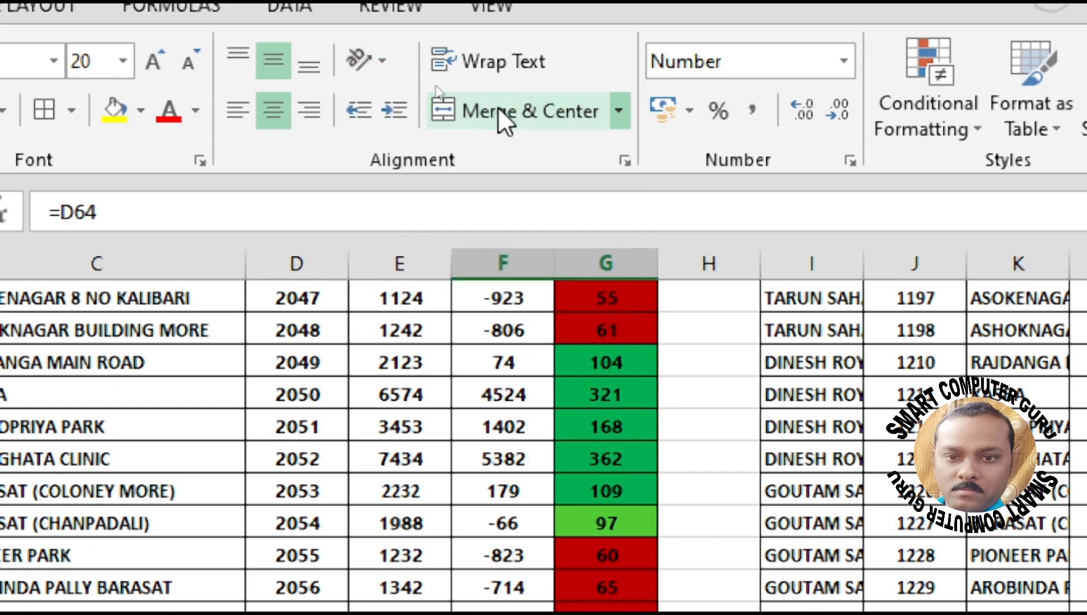
pyautogui.scroll(-10, 510, 286)
pyautogui.scroll(10, 510, 286)
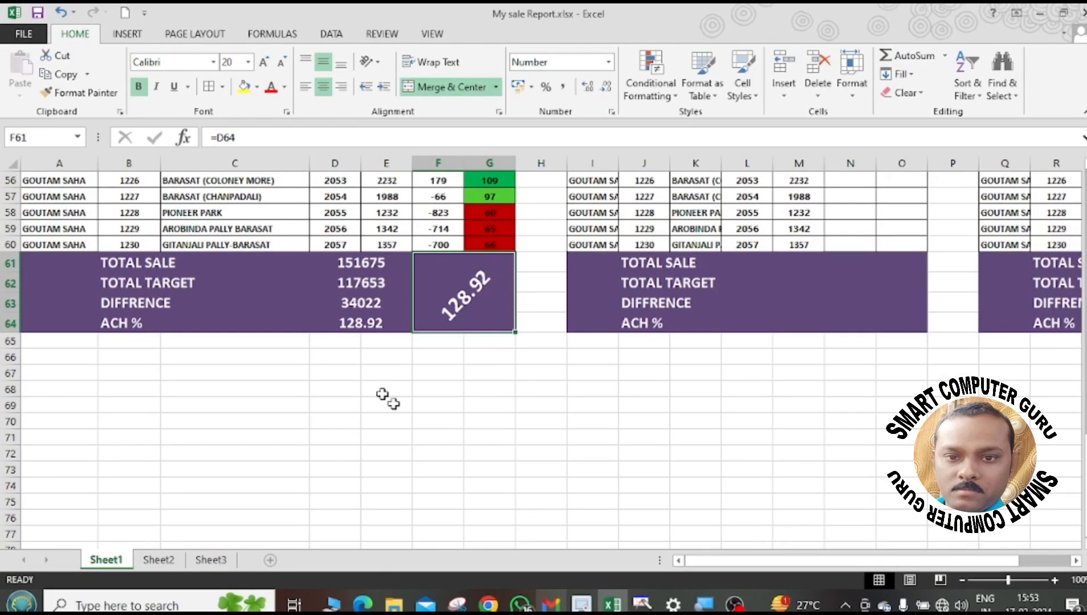
pyautogui.click(410, 420)
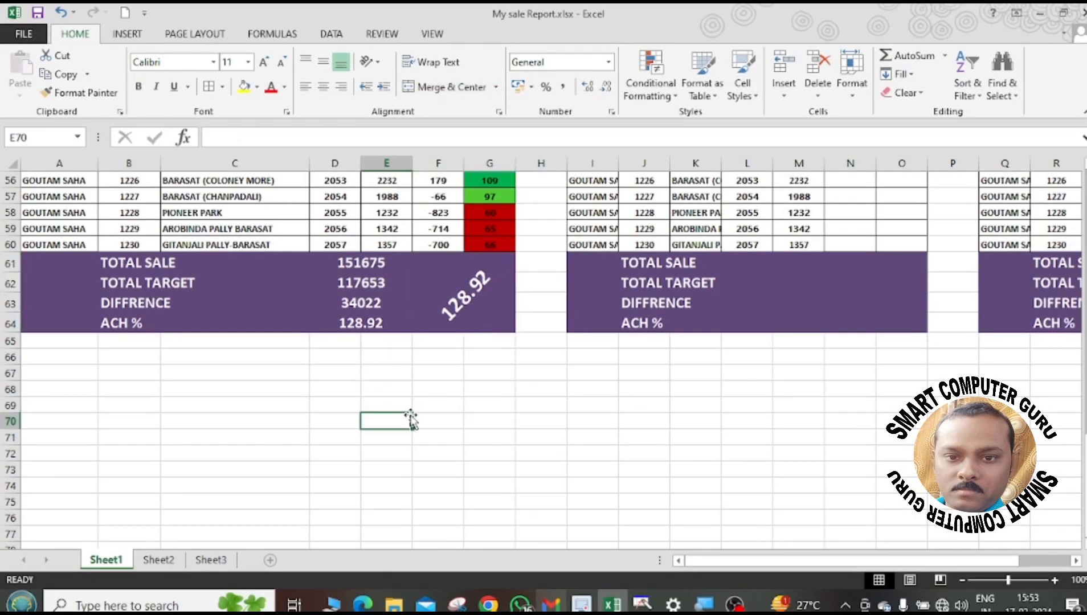
pyautogui.click(478, 300)
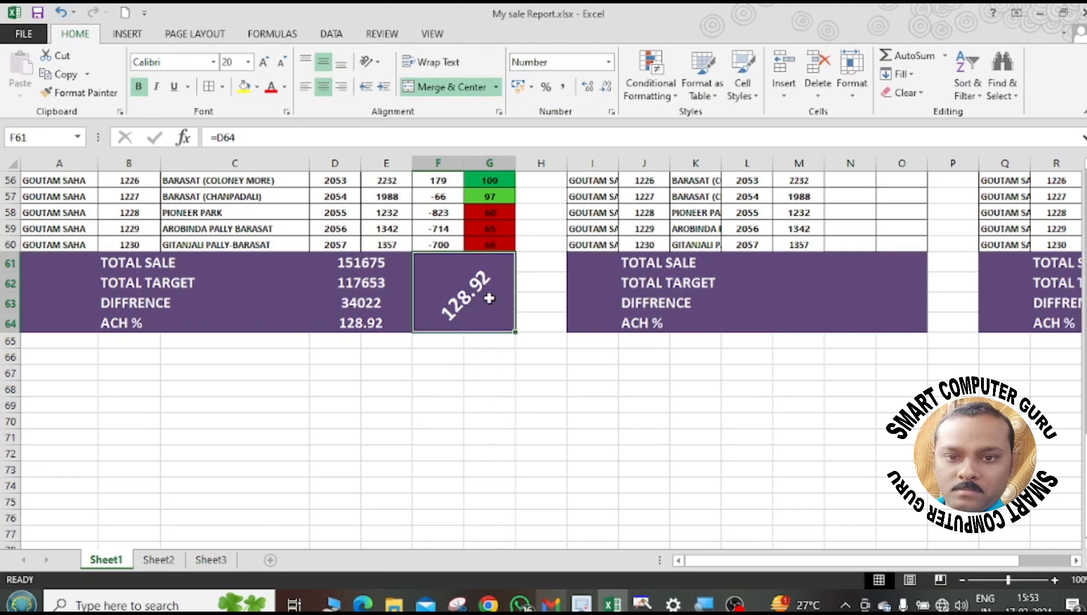
# Try to paste the color-scaled achievement cell G55 onto the merged cell F61.
pyautogui.scroll(2, 478, 366)
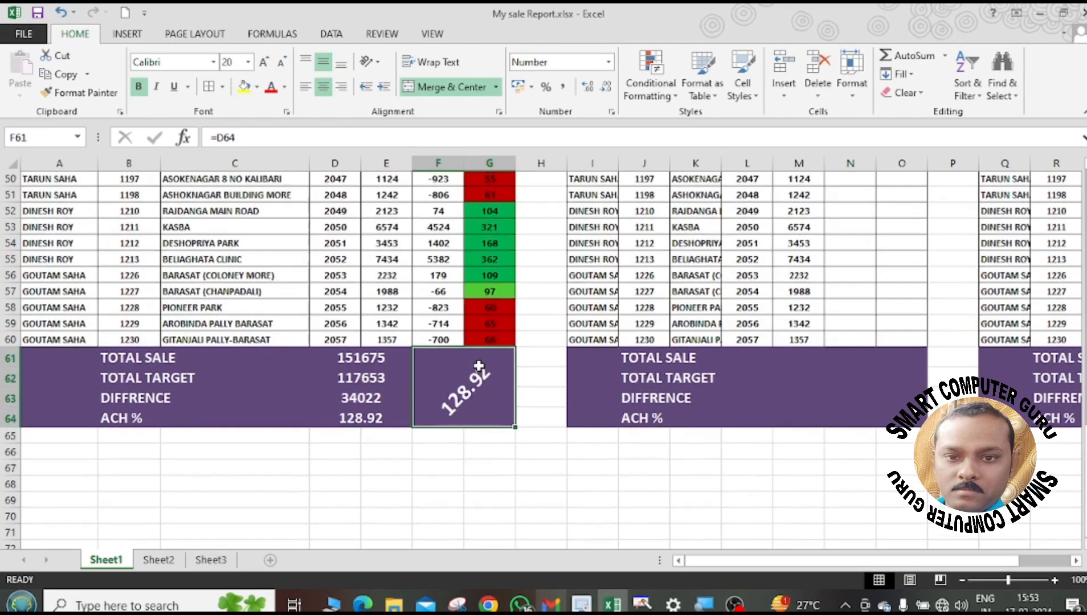
pyautogui.click(502, 262)
pyautogui.hotkey('ctrl', 'c')
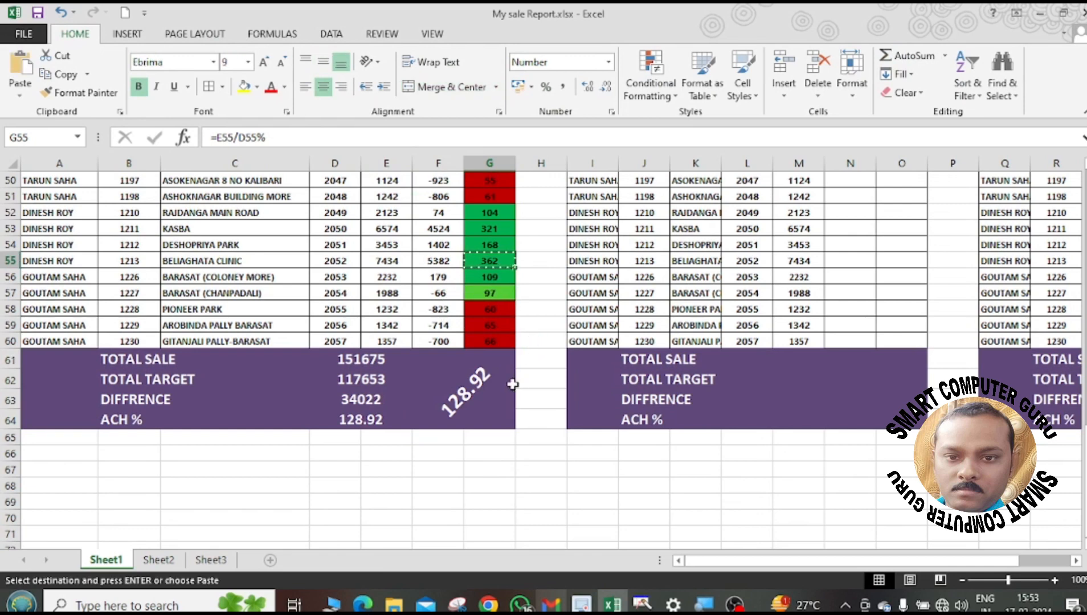
pyautogui.click(499, 389)
pyautogui.hotkey('ctrl', 'v')
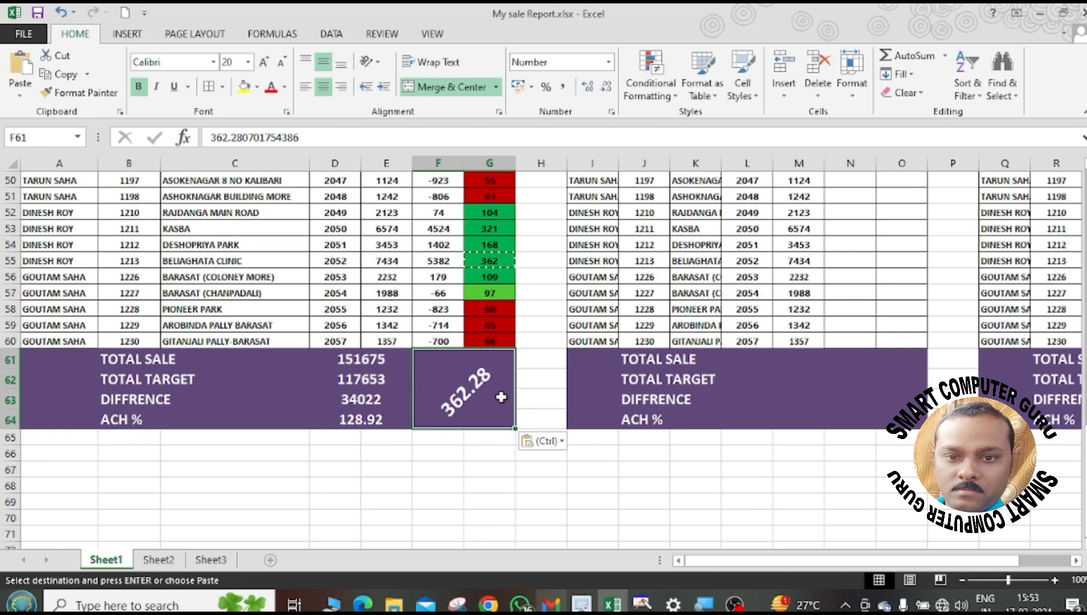
pyautogui.hotkey('ctrl', 'z')
pyautogui.click(501, 470)
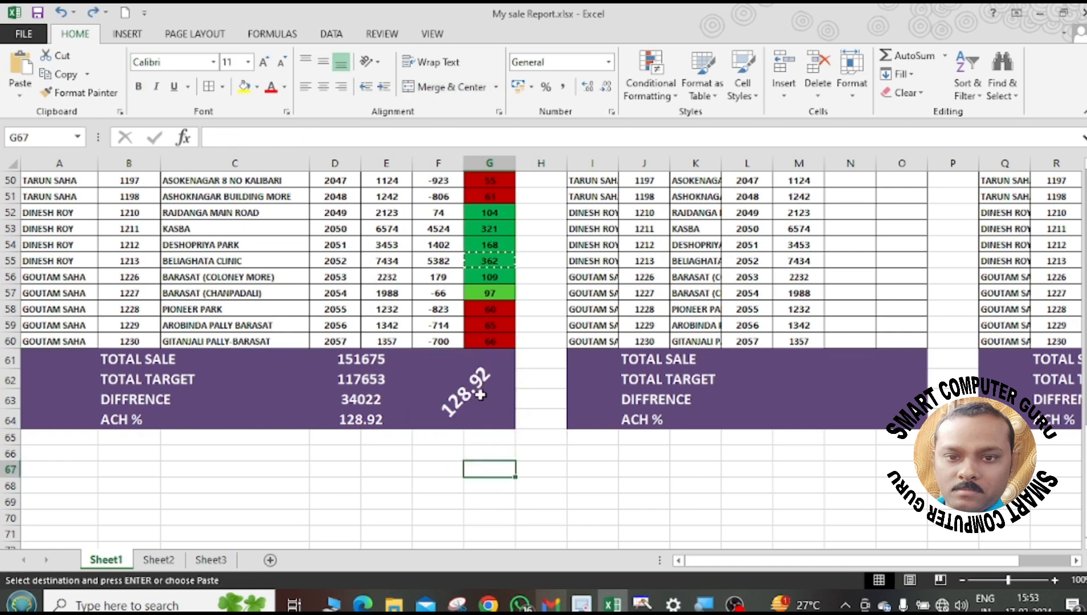
# Create a new conditional formatting rule for merged cell F61 using the 3-Color Scale format style.
pyautogui.click(480, 394)
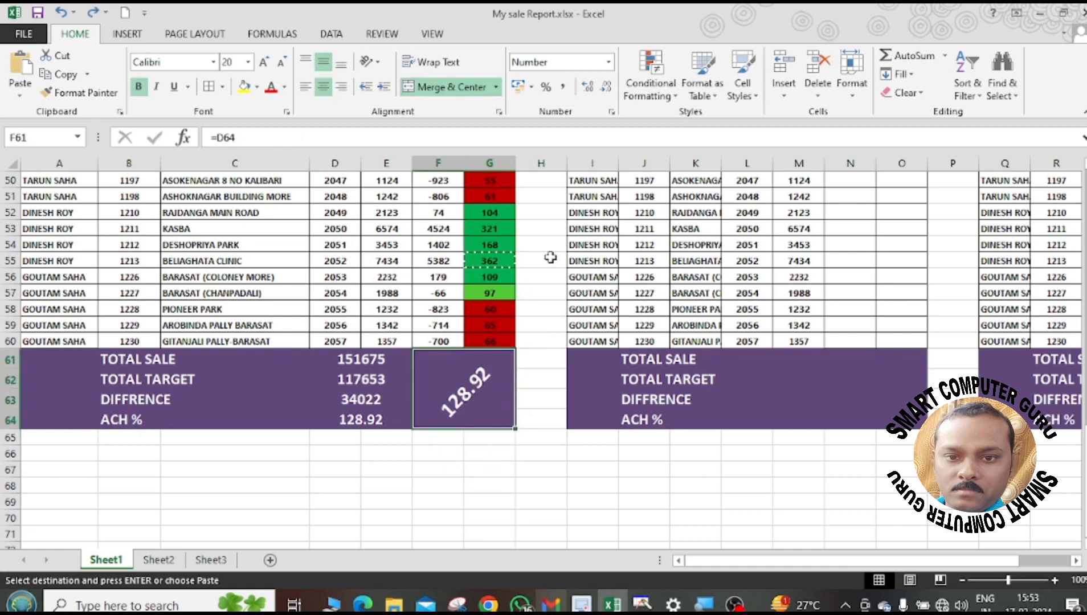
pyautogui.click(661, 90)
pyautogui.moveTo(698, 277)
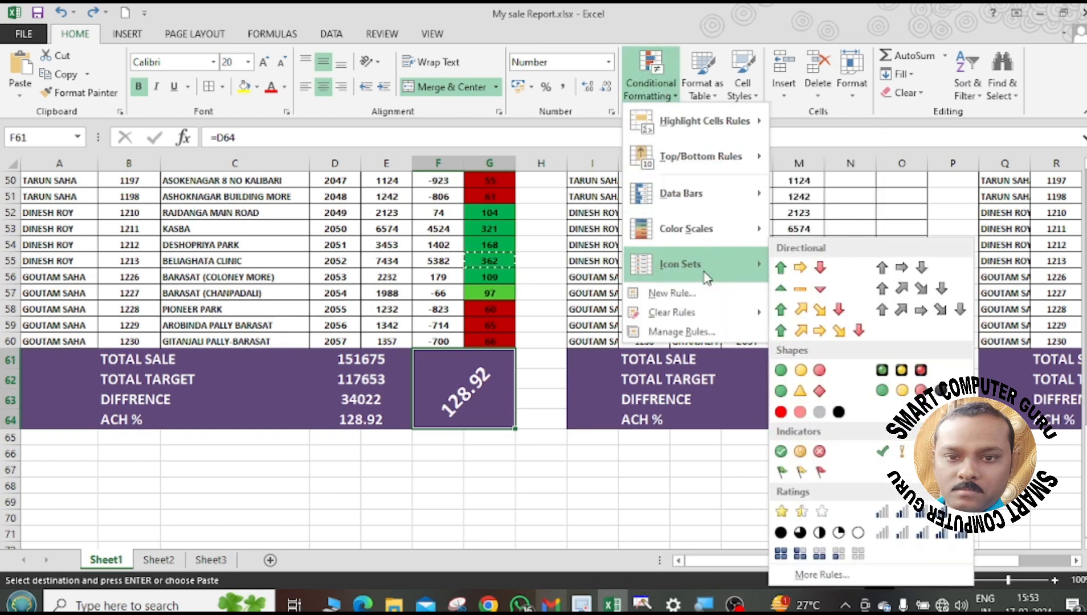
pyautogui.click(671, 293)
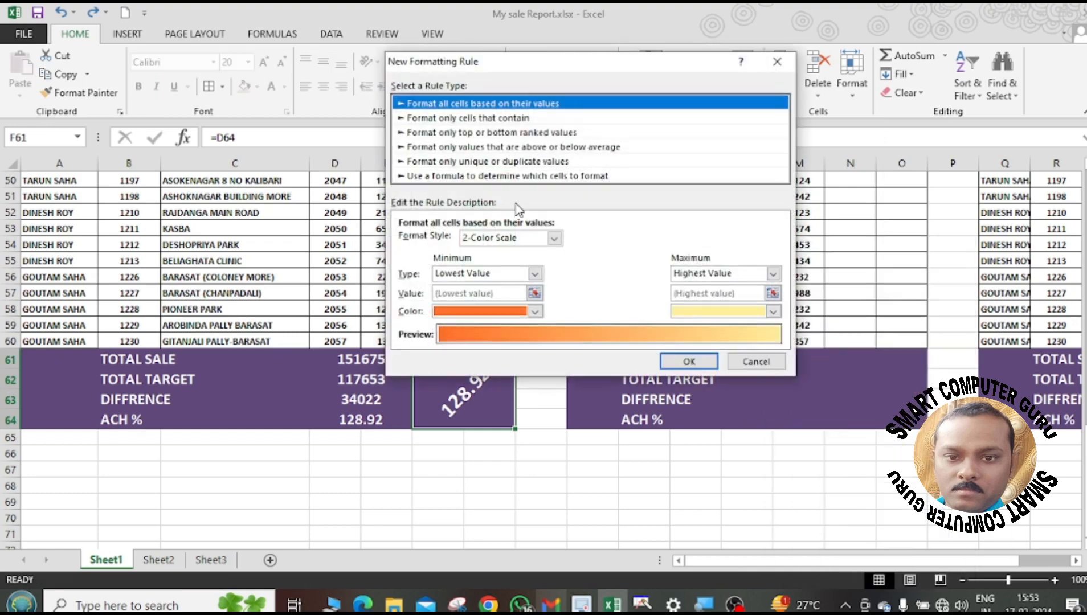
pyautogui.click(554, 238)
pyautogui.click(484, 265)
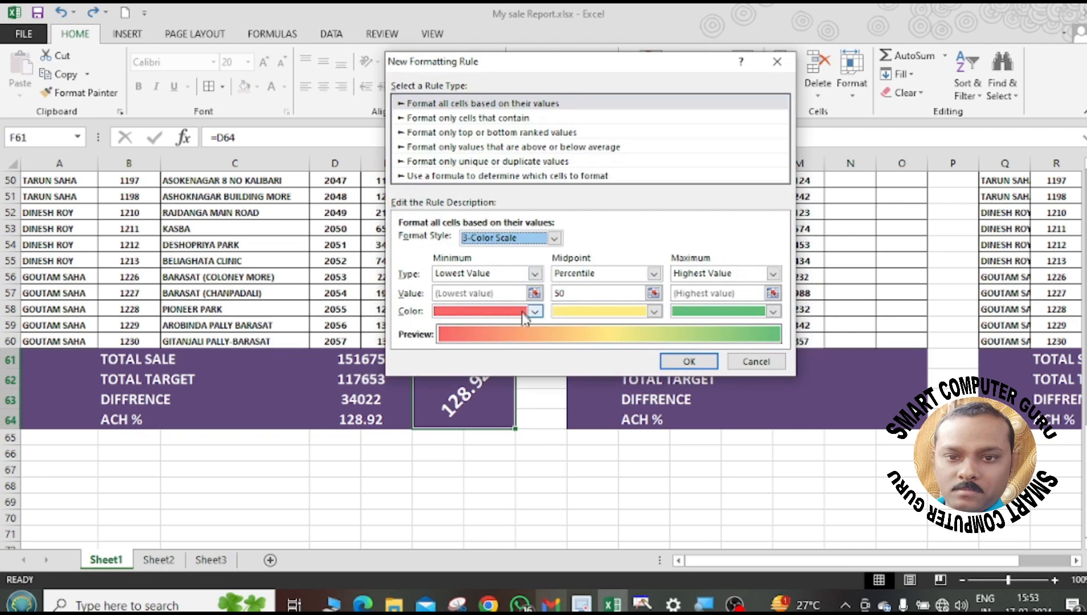
# Set the color scale's minimum to the Number type with value 89 and the standard dark red color.
pyautogui.click(488, 276)
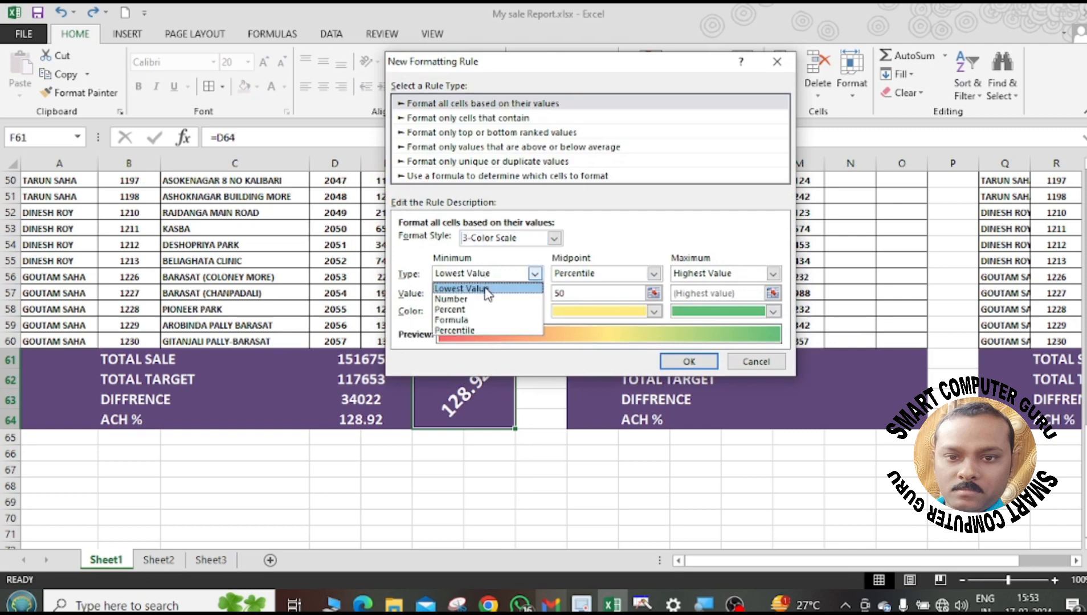
pyautogui.click(486, 298)
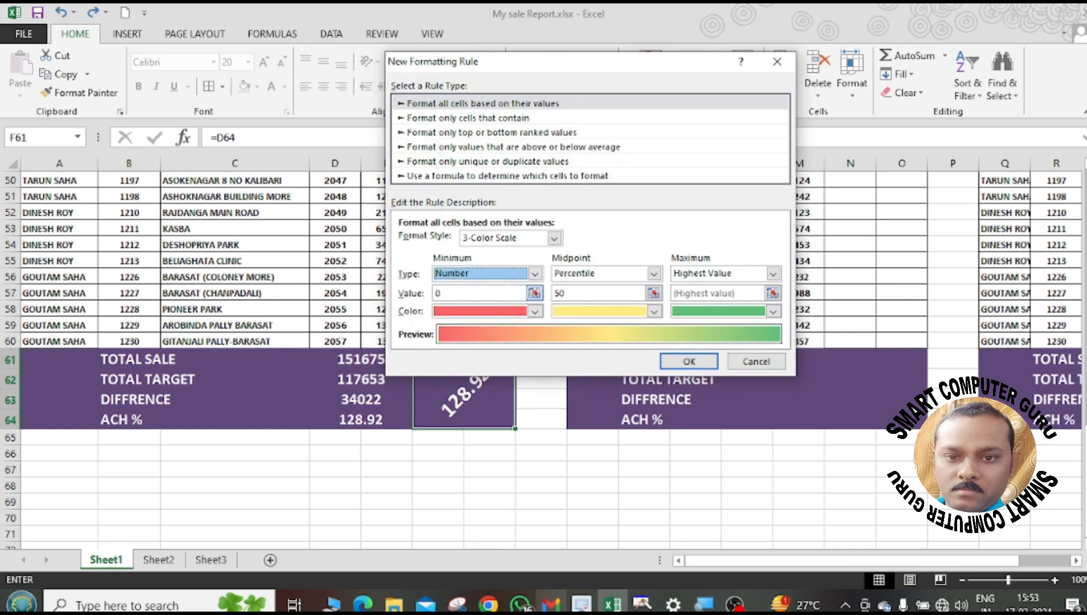
pyautogui.click(479, 293)
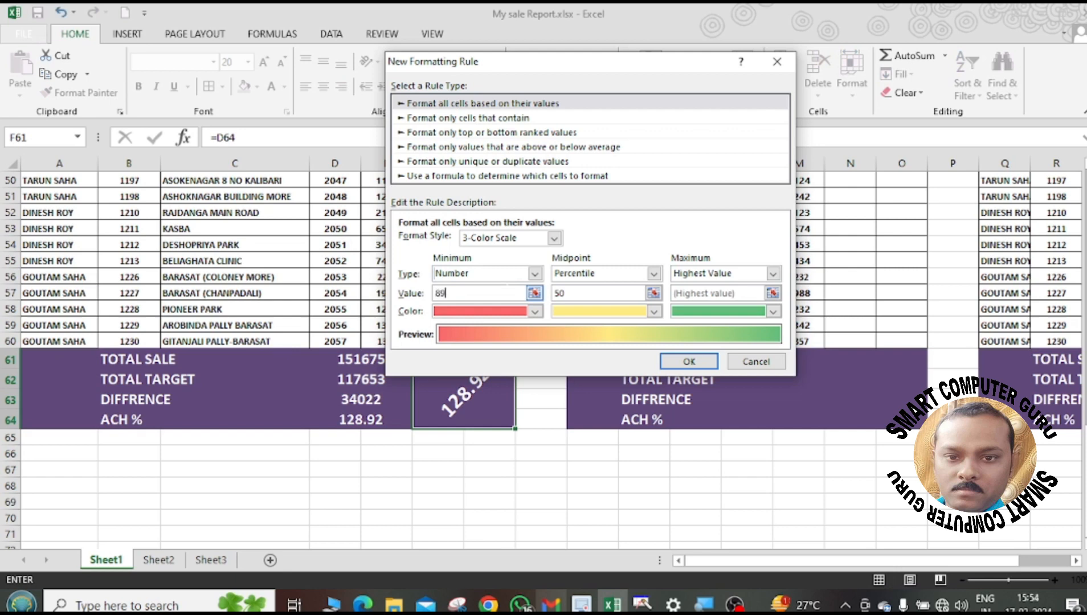
pyautogui.click(535, 313)
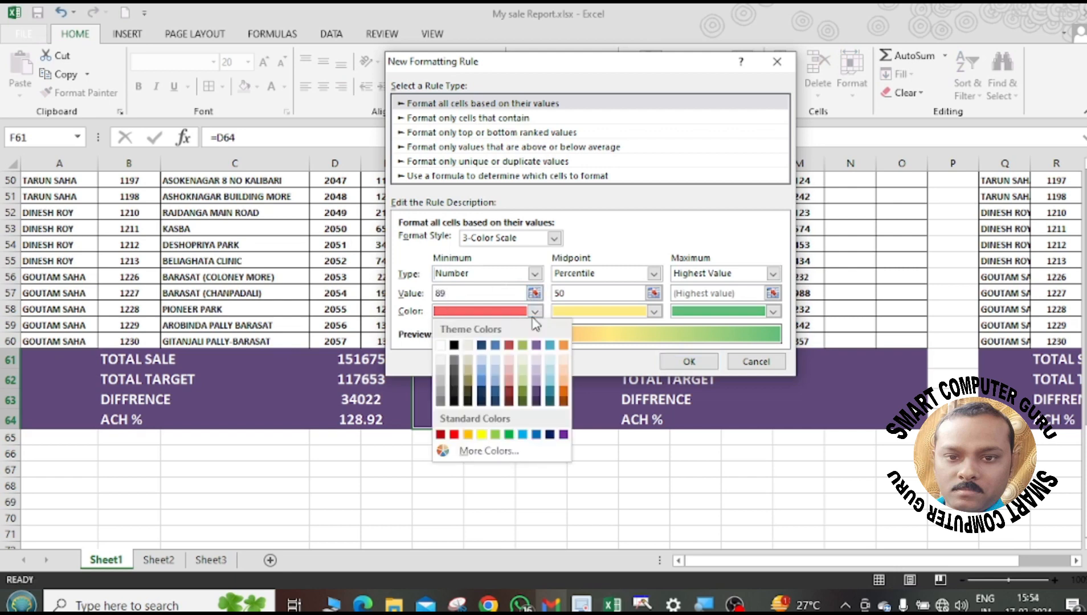
pyautogui.click(454, 436)
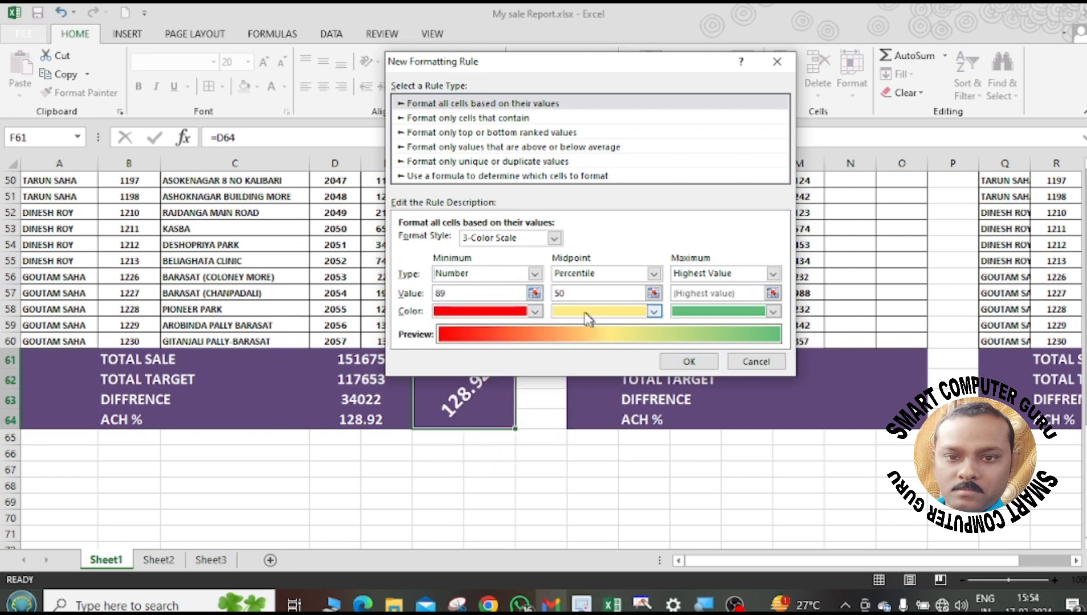
pyautogui.click(540, 313)
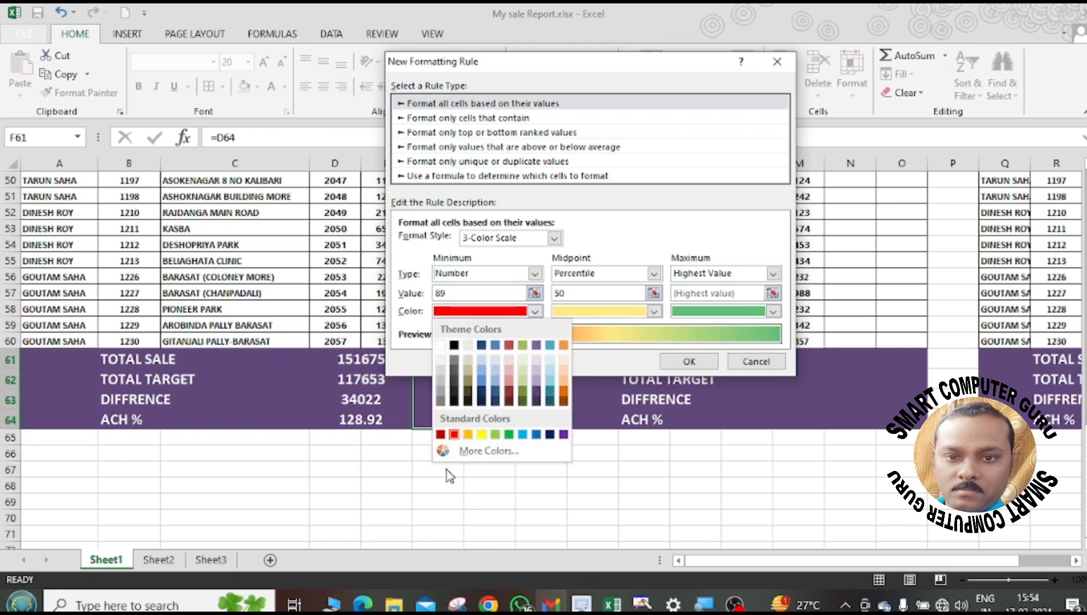
pyautogui.click(442, 436)
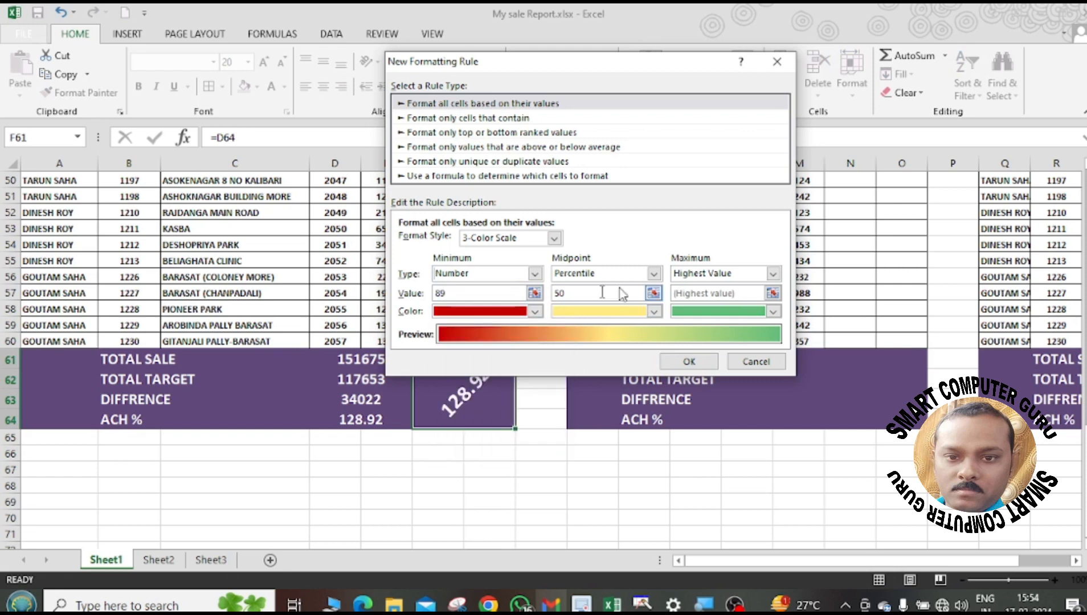
# Set the color scale's midpoint to the Number type with value 90 and the standard yellow color.
pyautogui.click(593, 275)
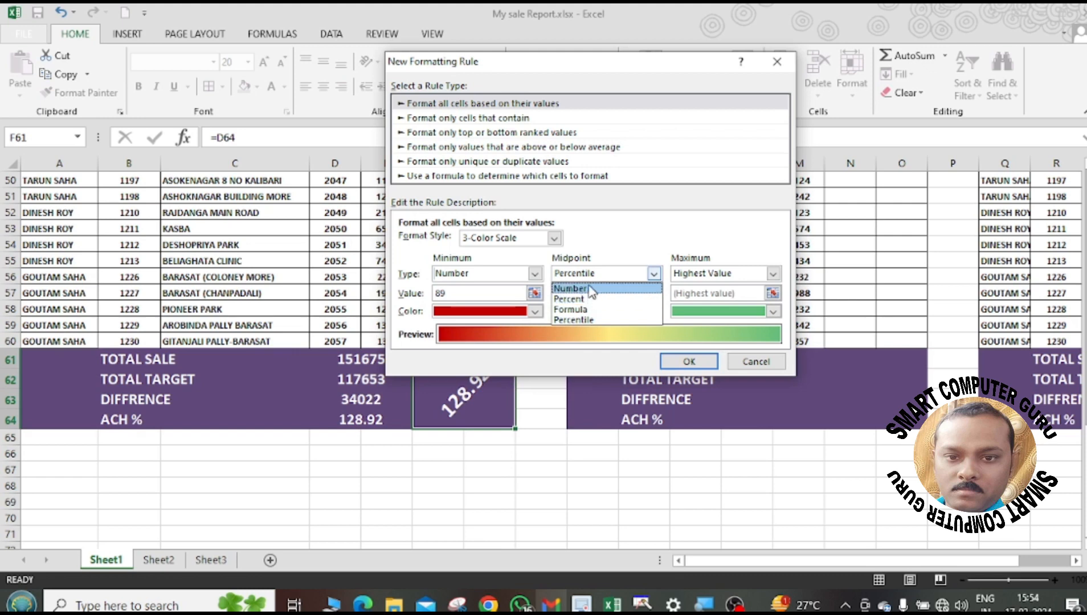
pyautogui.click(592, 289)
pyautogui.click(620, 294)
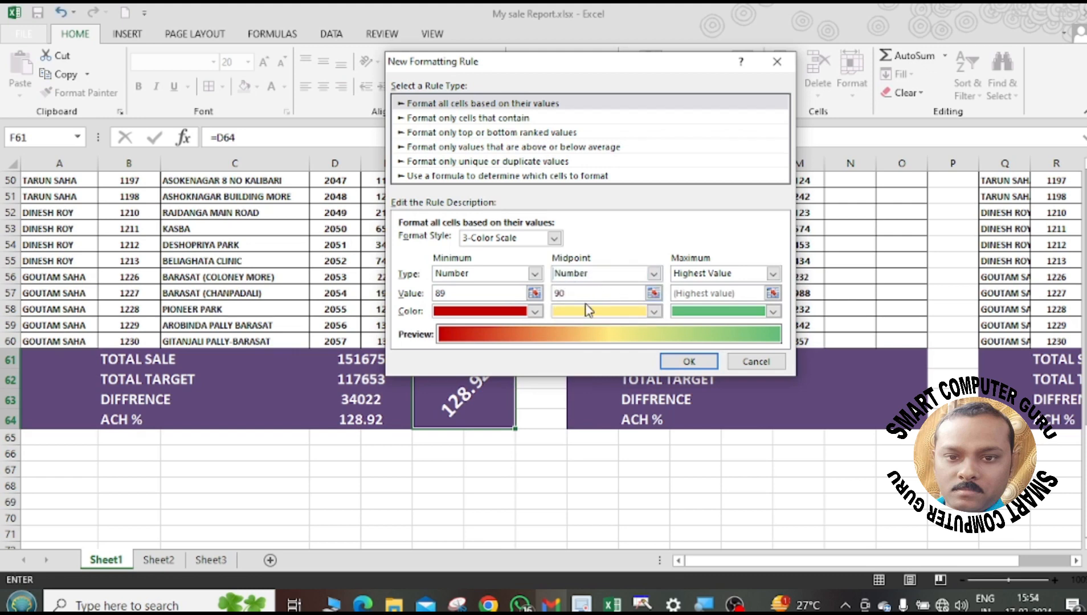
pyautogui.click(632, 312)
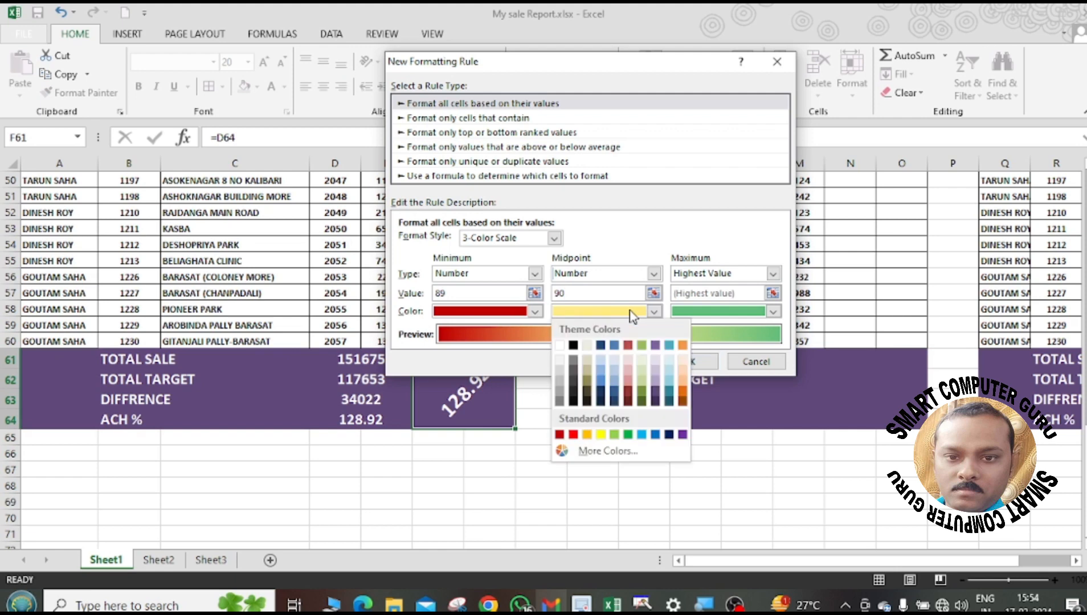
pyautogui.click(601, 437)
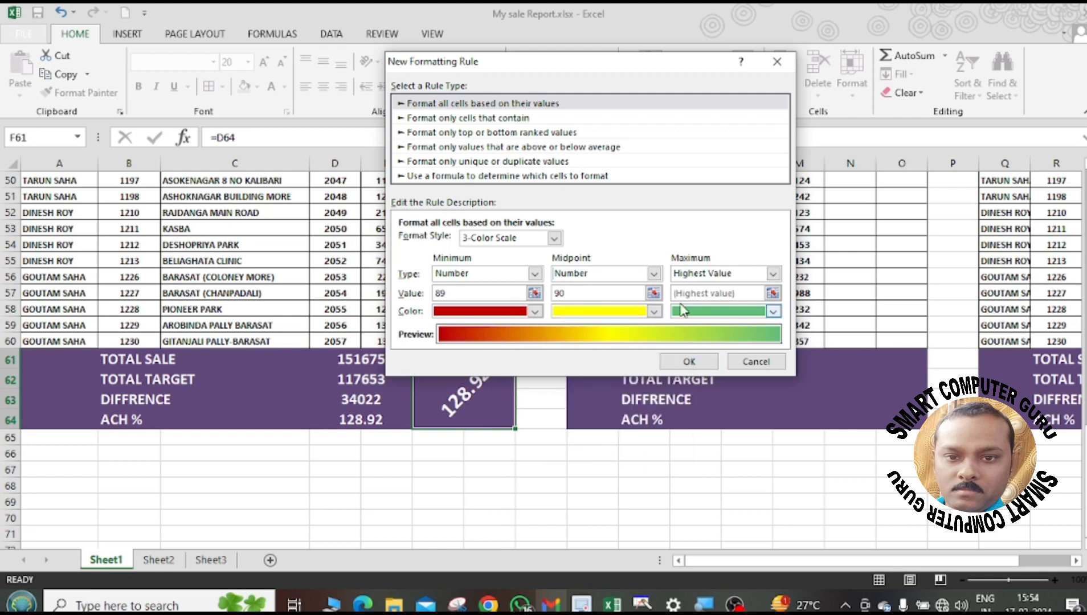
# Set the color scale's maximum to the Number type with value 100 and standard green, and apply the rule to F61.
pyautogui.click(730, 275)
pyautogui.click(716, 300)
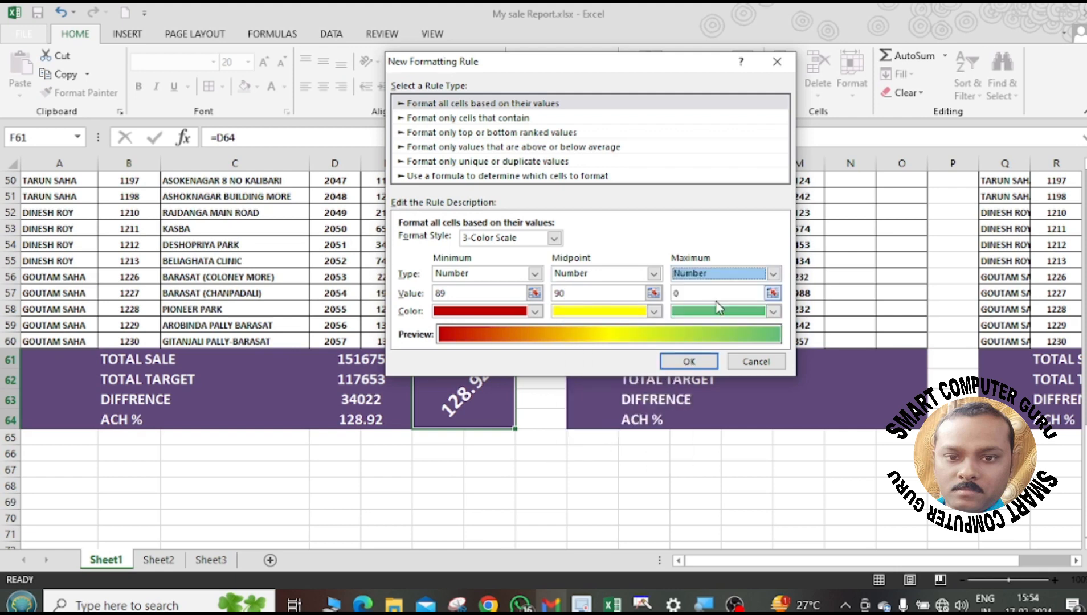
pyautogui.click(715, 293)
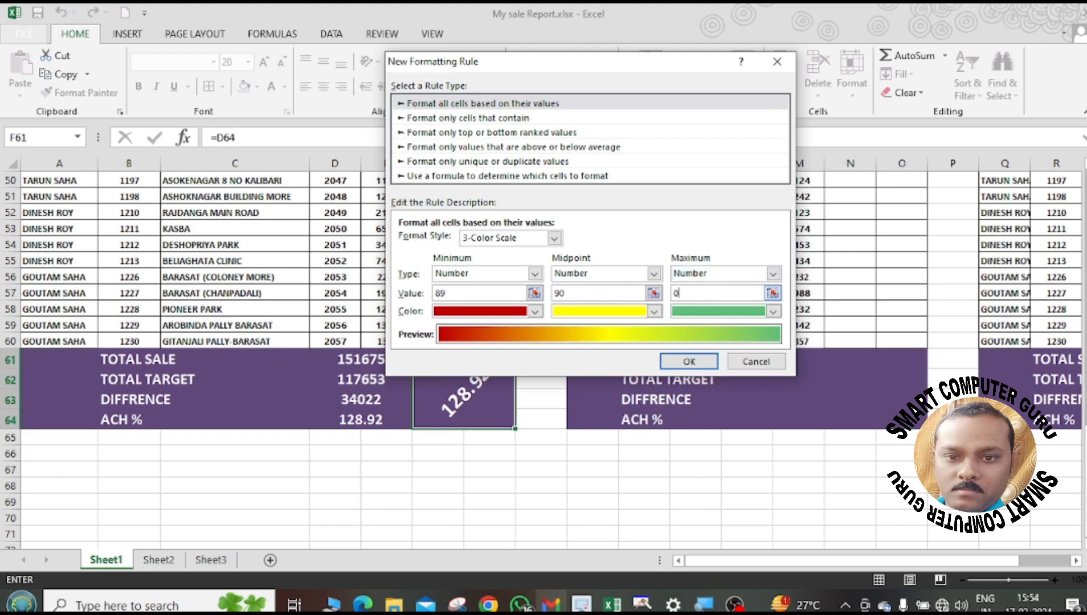
pyautogui.write('100')
pyautogui.click(774, 312)
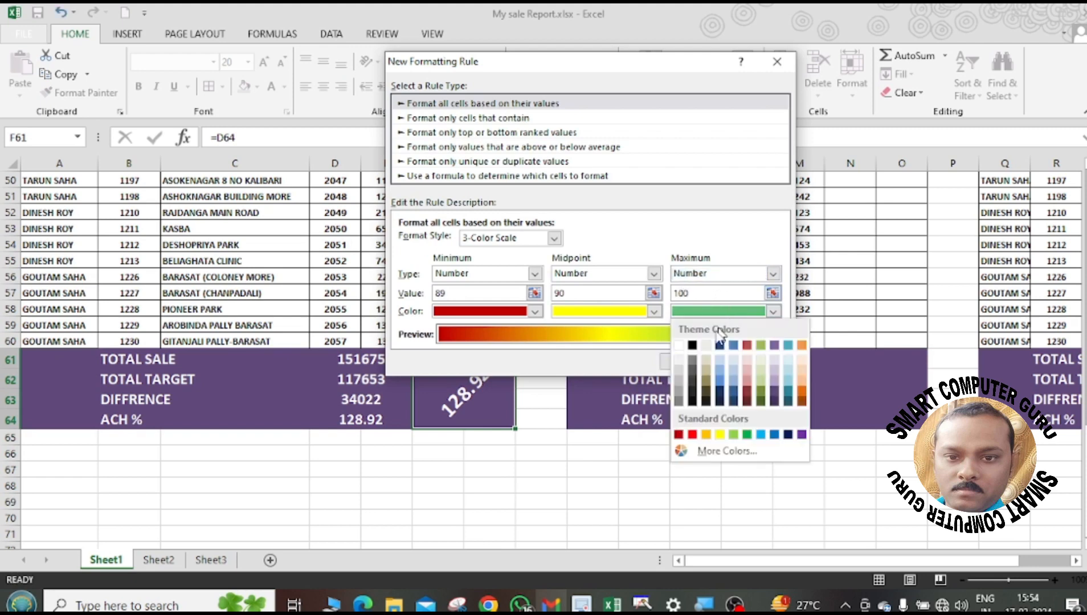
pyautogui.click(747, 435)
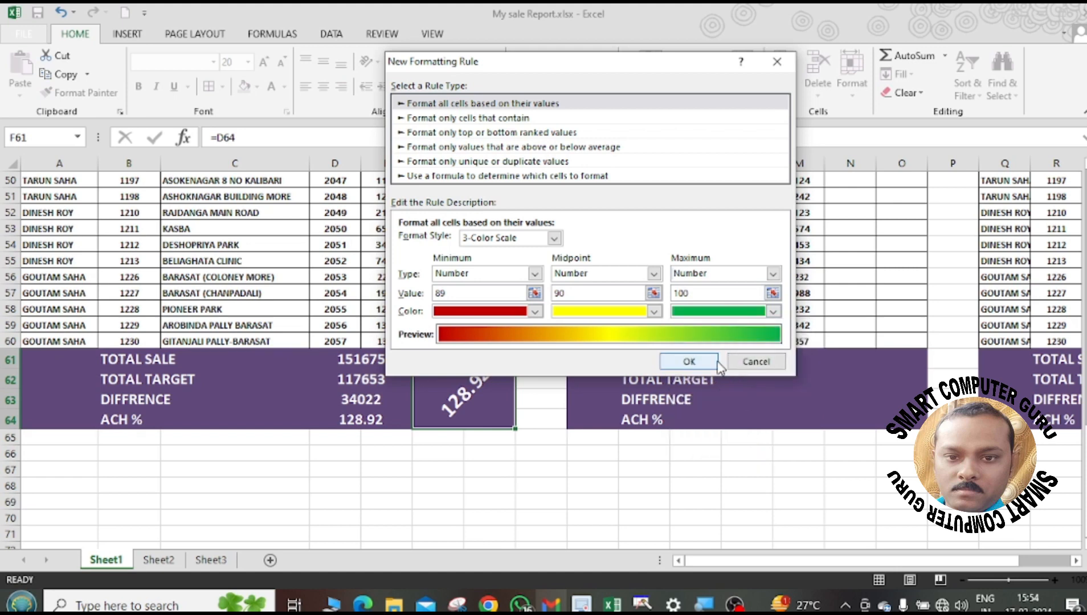
pyautogui.click(689, 362)
pyautogui.click(527, 497)
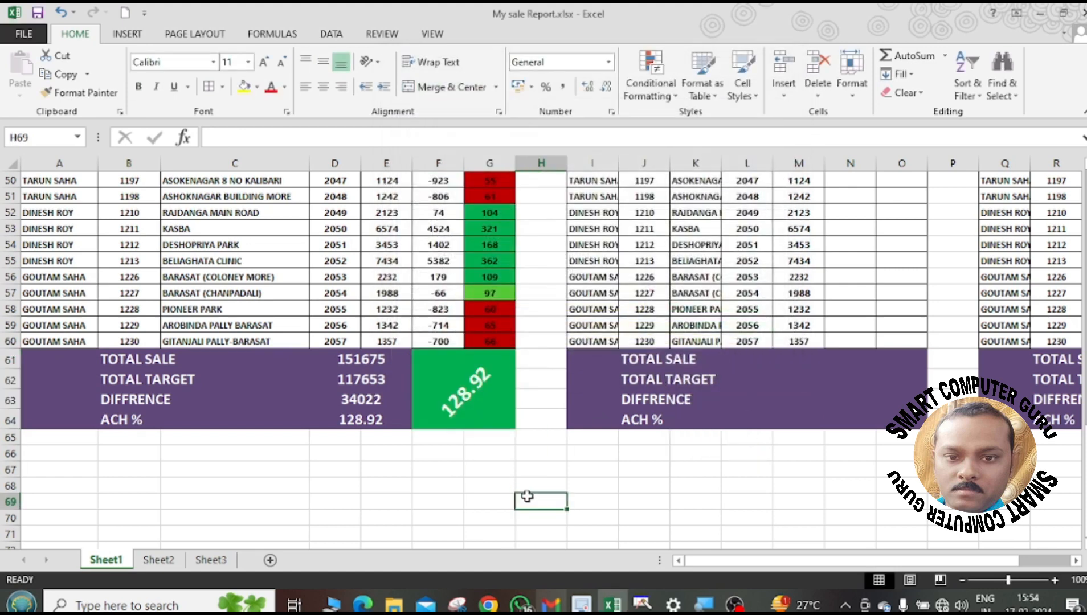
pyautogui.click(457, 419)
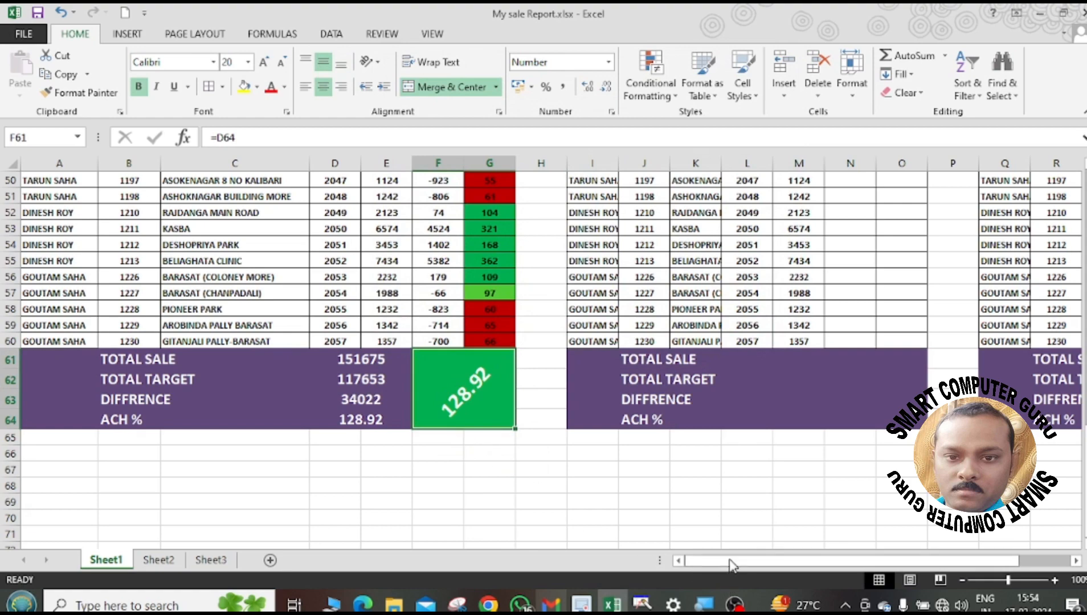
pyautogui.click(383, 504)
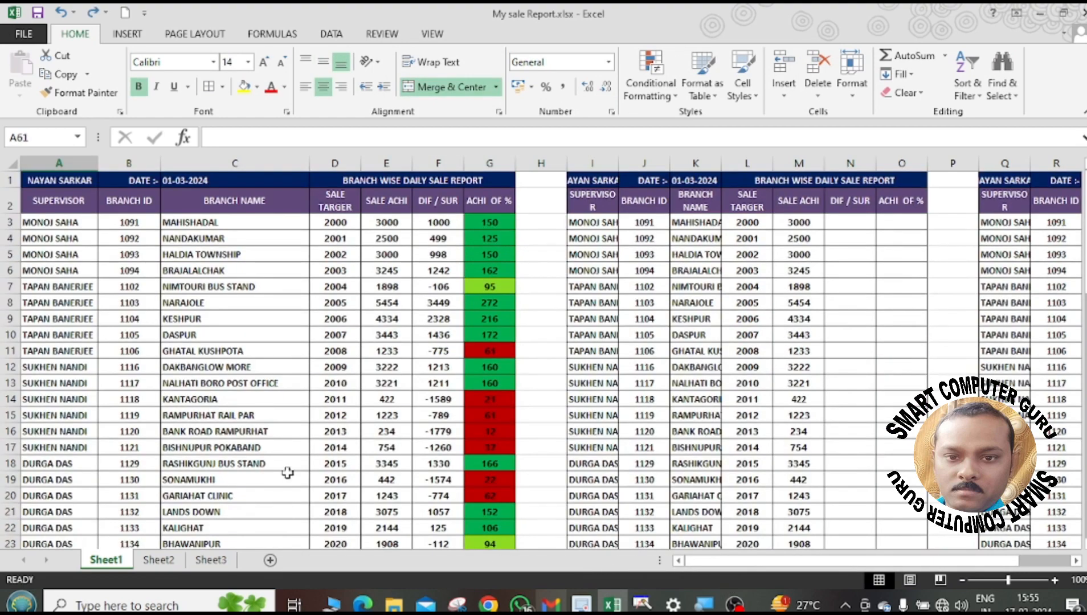
# Copy the completed report block A1:G64 and paste it over the second report block starting at I1.
pyautogui.scroll(-4, 287, 473)
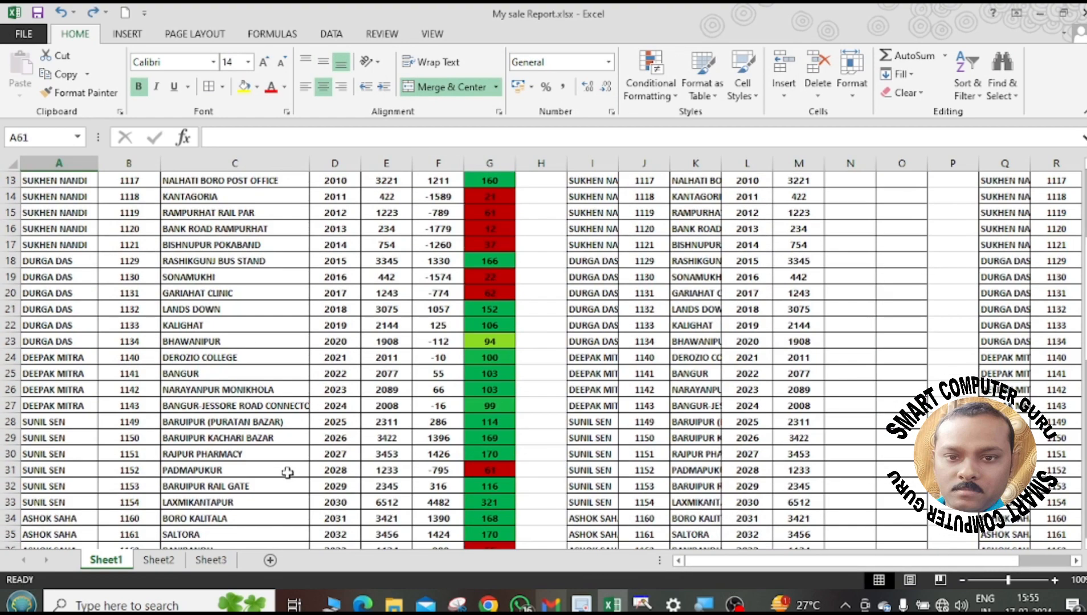
pyautogui.scroll(-8, 287, 473)
pyautogui.scroll(12, 287, 473)
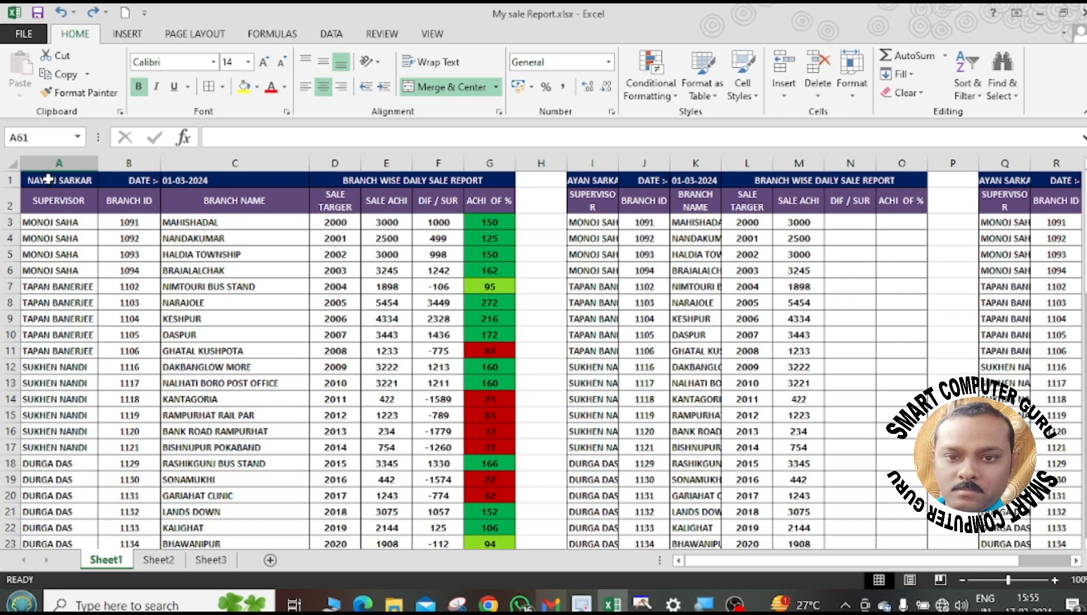
pyautogui.moveTo(48, 179); pyautogui.dragTo(414, 488)
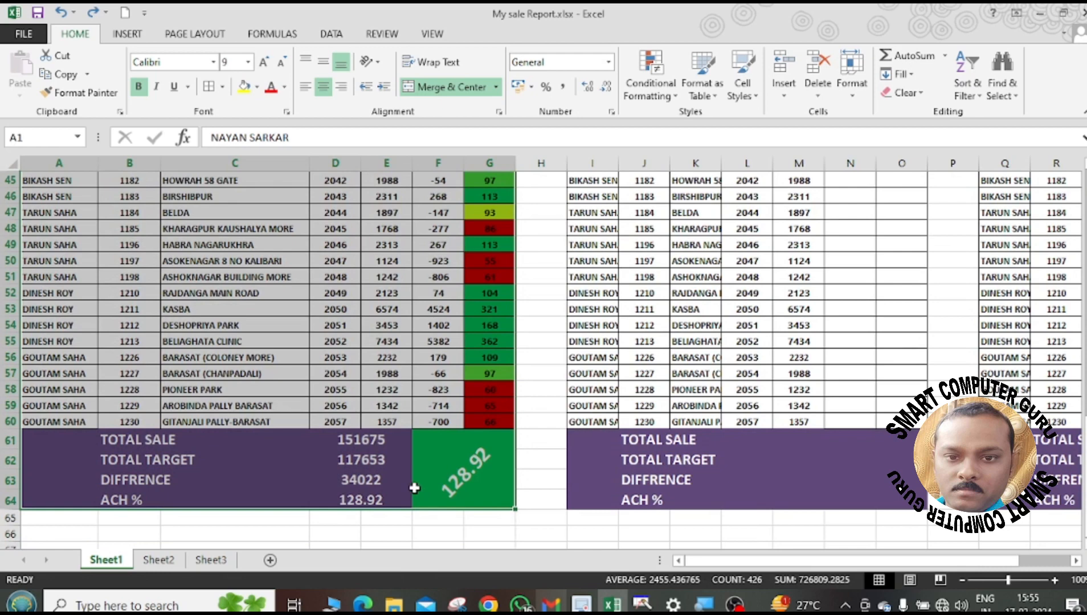
pyautogui.hotkey('ctrl', 'c')
pyautogui.scroll(15, 431, 481)
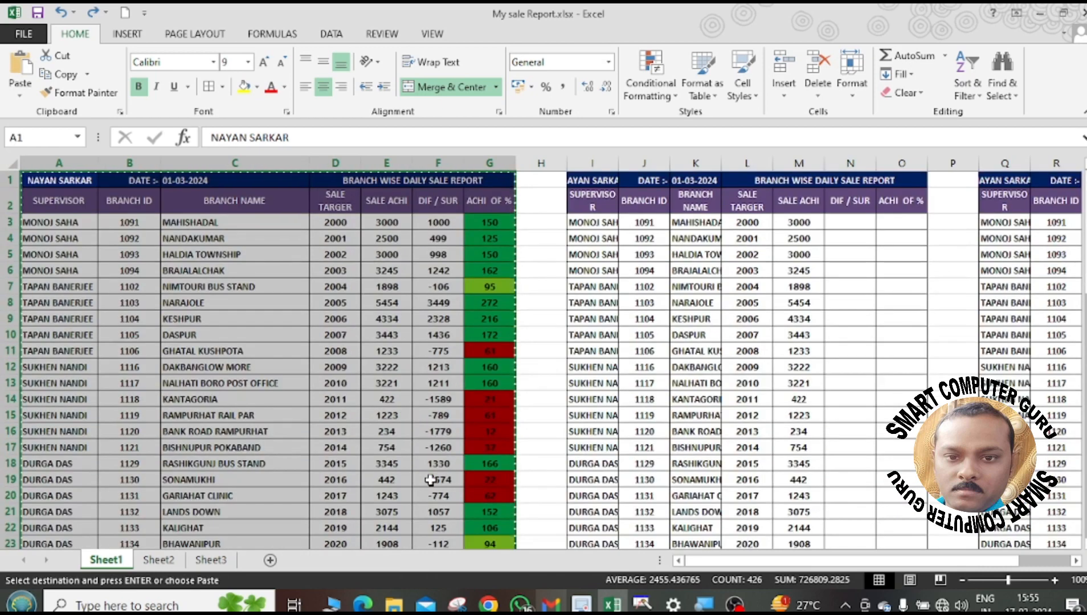
pyautogui.click(595, 180)
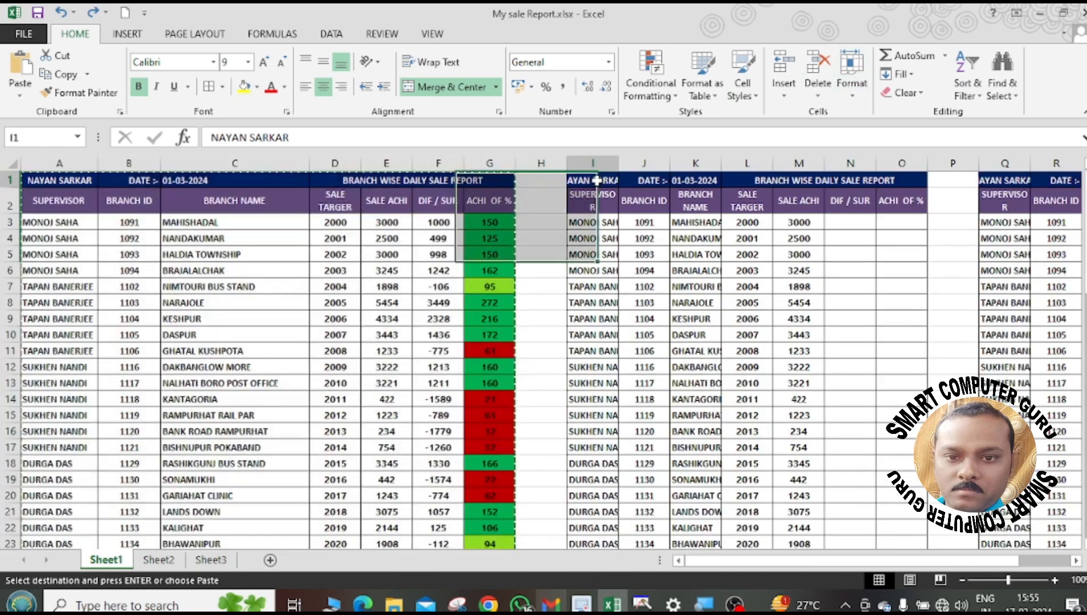
pyautogui.hotkey('ctrl', 'v')
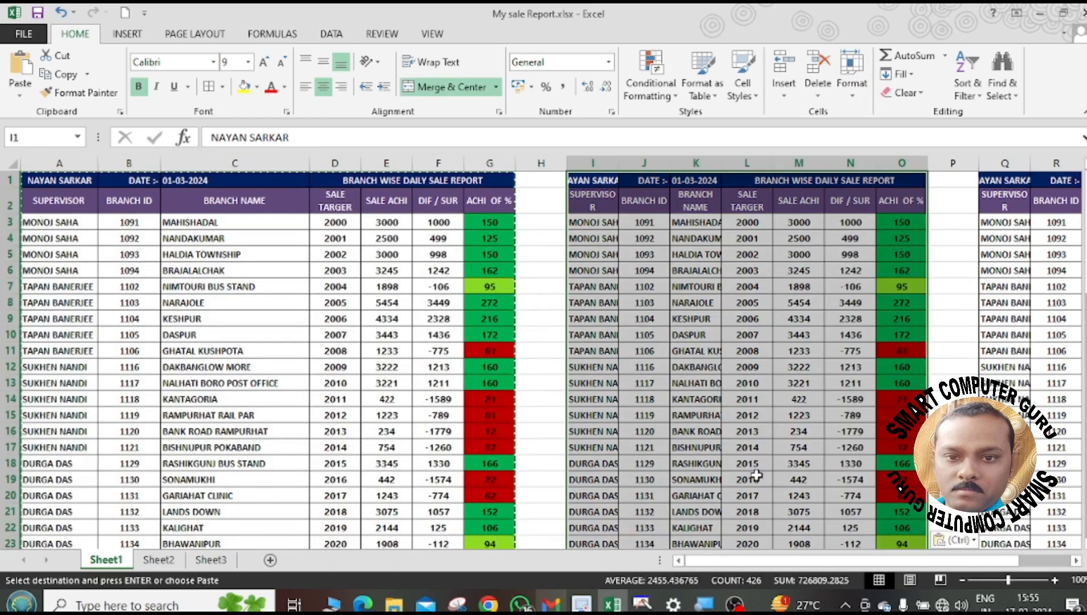
# Paste the copied report block over the third report block starting at Q1.
pyautogui.hscroll(3, 767, 540)
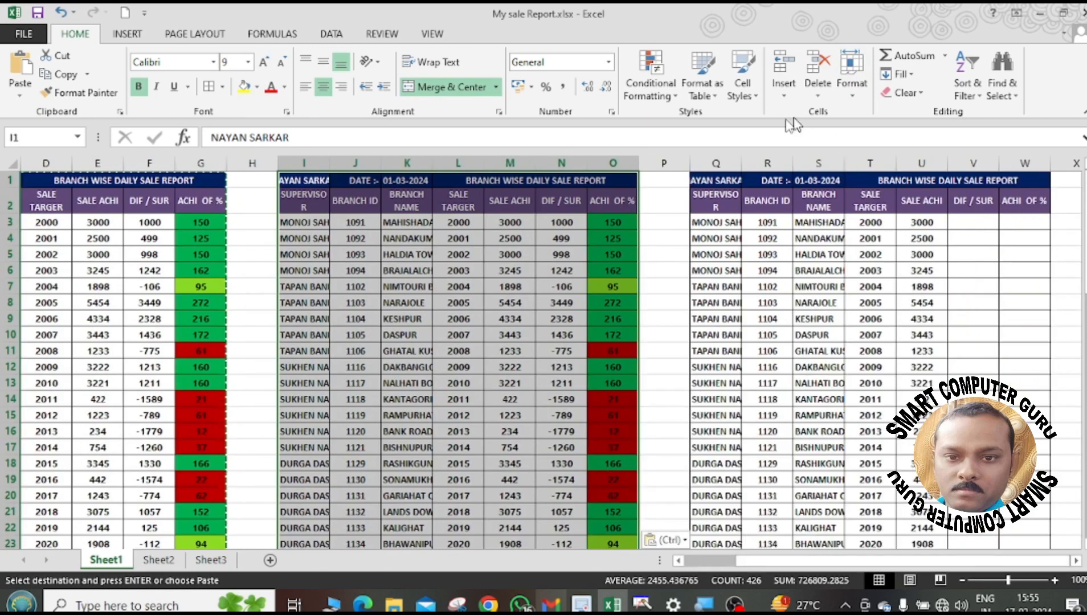
pyautogui.click(737, 173)
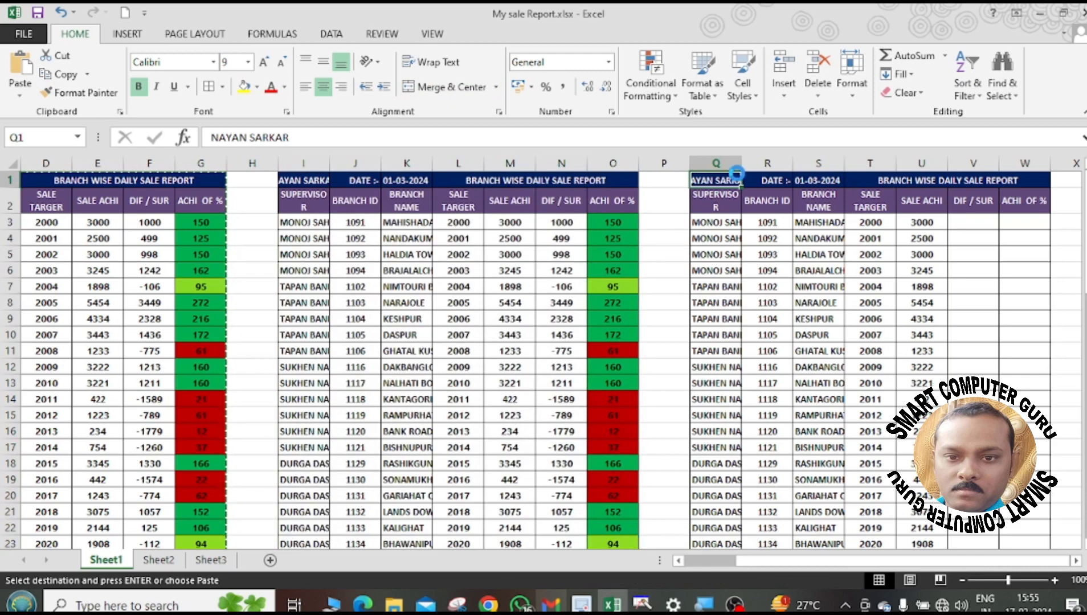
pyautogui.hotkey('ctrl', 'v')
pyautogui.click(732, 274)
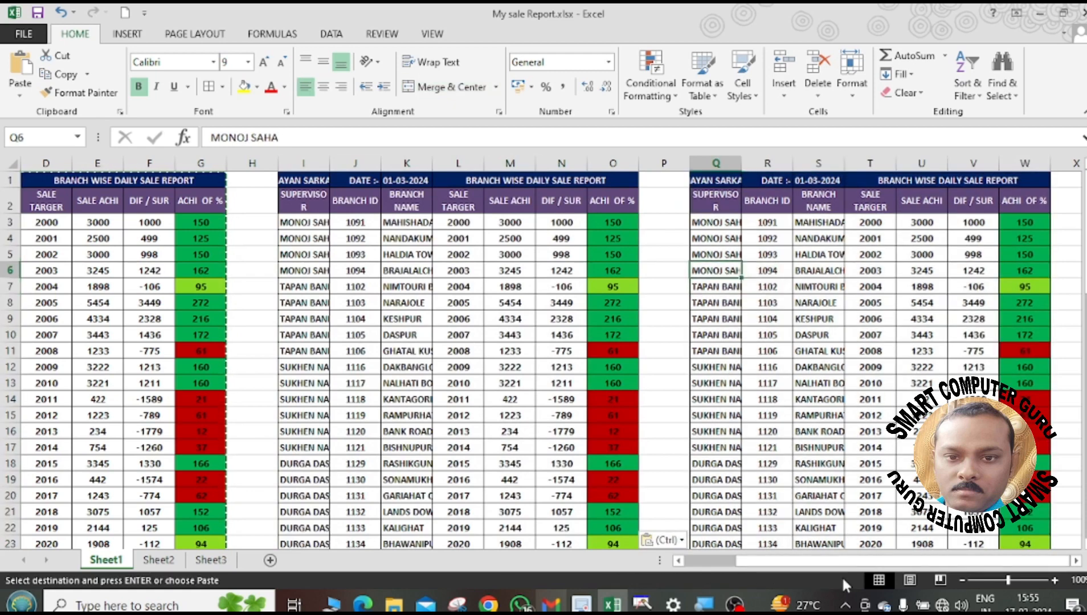
# Widen branch name column K and supervisor column I of the second report block to fit their text.
pyautogui.moveTo(851, 561); pyautogui.dragTo(752, 570)
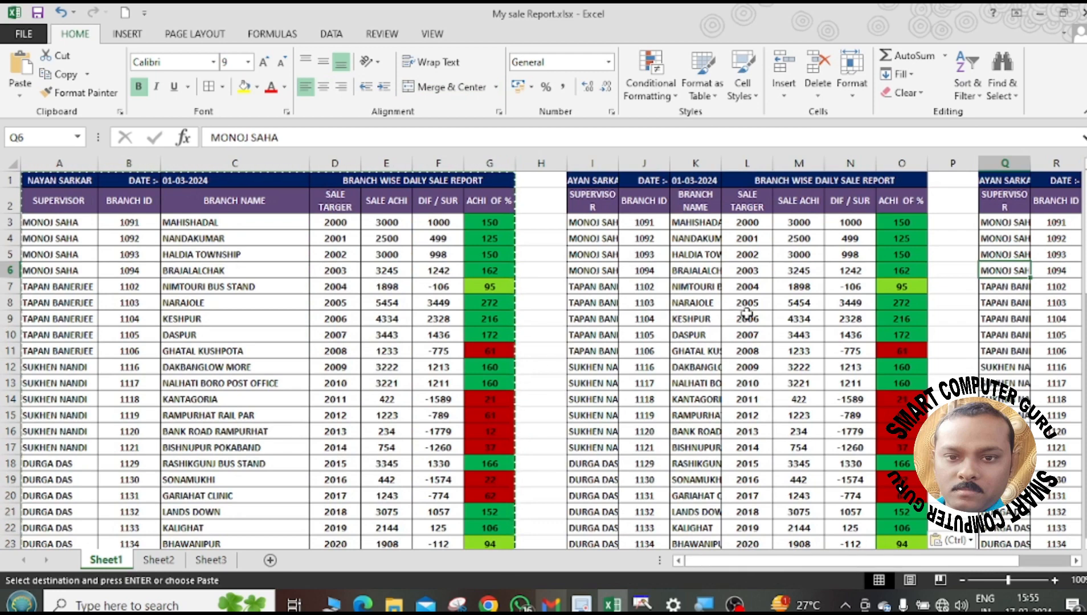
pyautogui.doubleClick(718, 161)
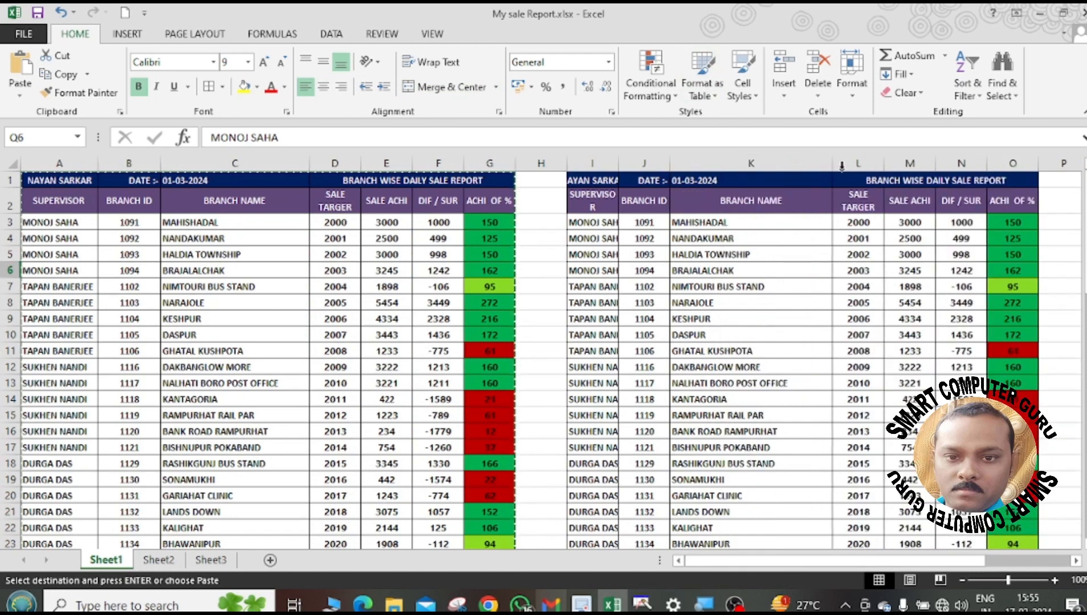
pyautogui.moveTo(842, 165); pyautogui.dragTo(805, 165)
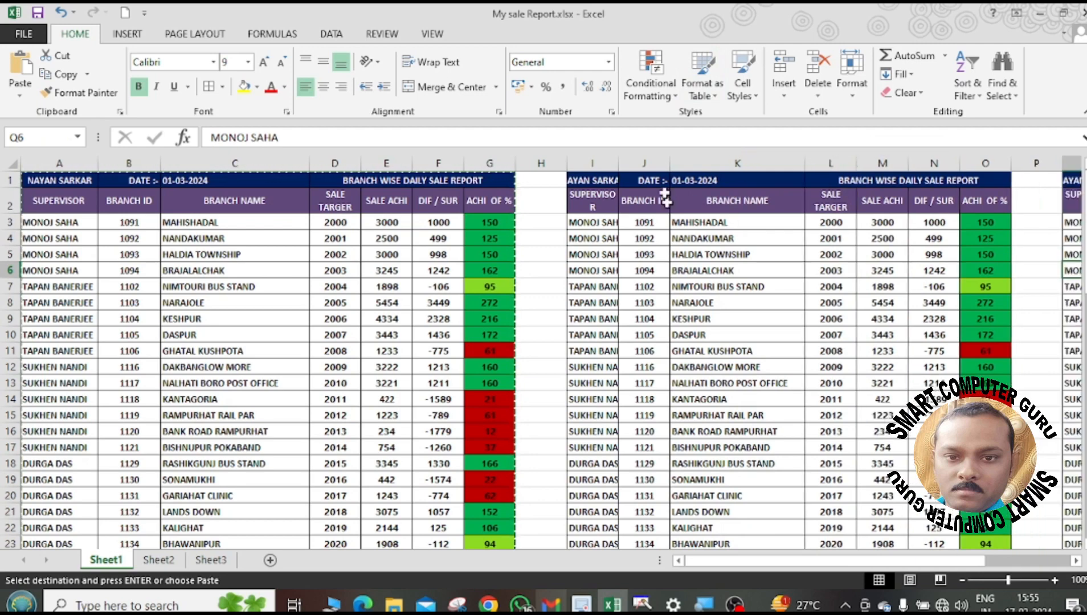
pyautogui.doubleClick(616, 166)
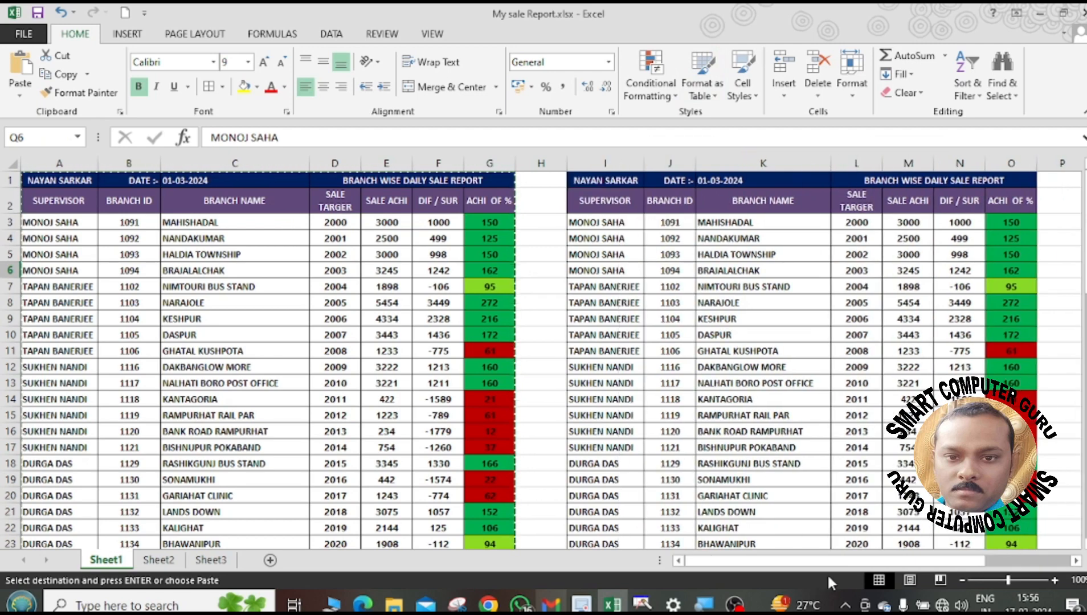
# Widen supervisor column Q and branch name column S of the third report block to fit their text.
pyautogui.moveTo(830, 562); pyautogui.dragTo(914, 562)
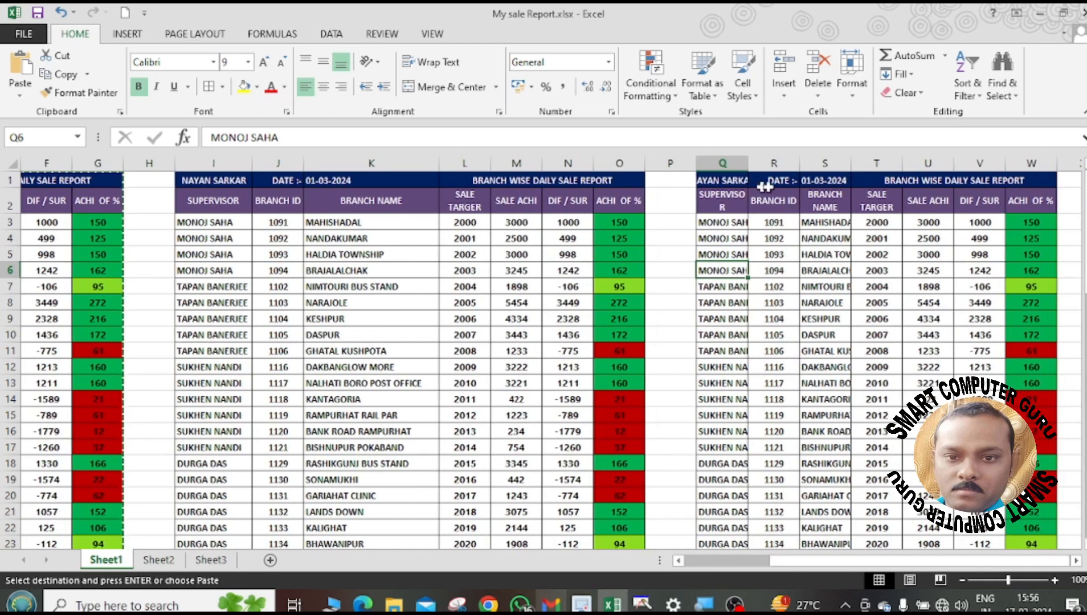
pyautogui.doubleClick(748, 164)
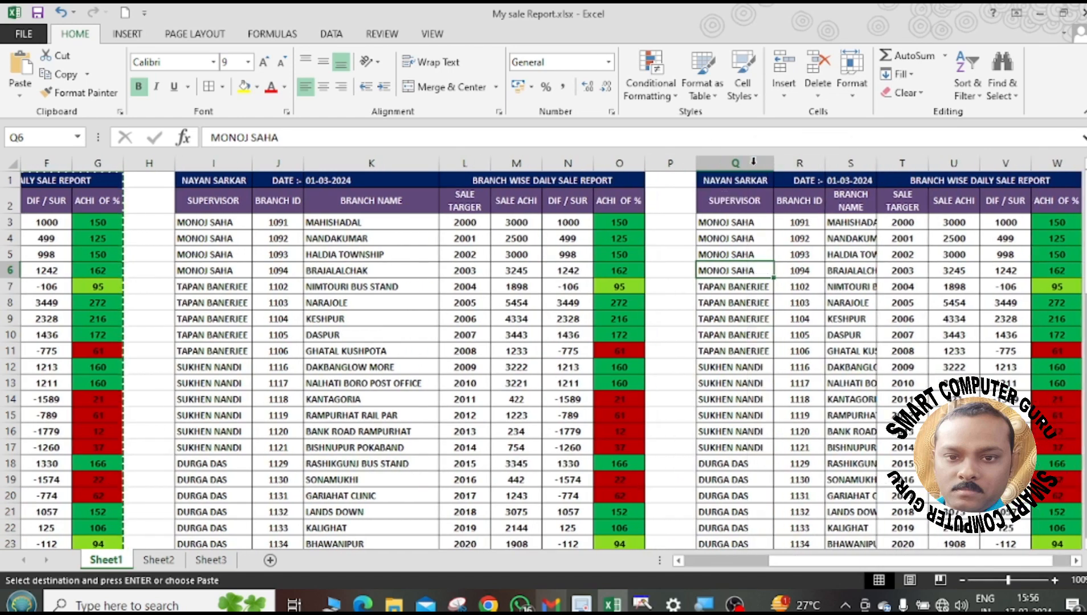
pyautogui.doubleClick(877, 163)
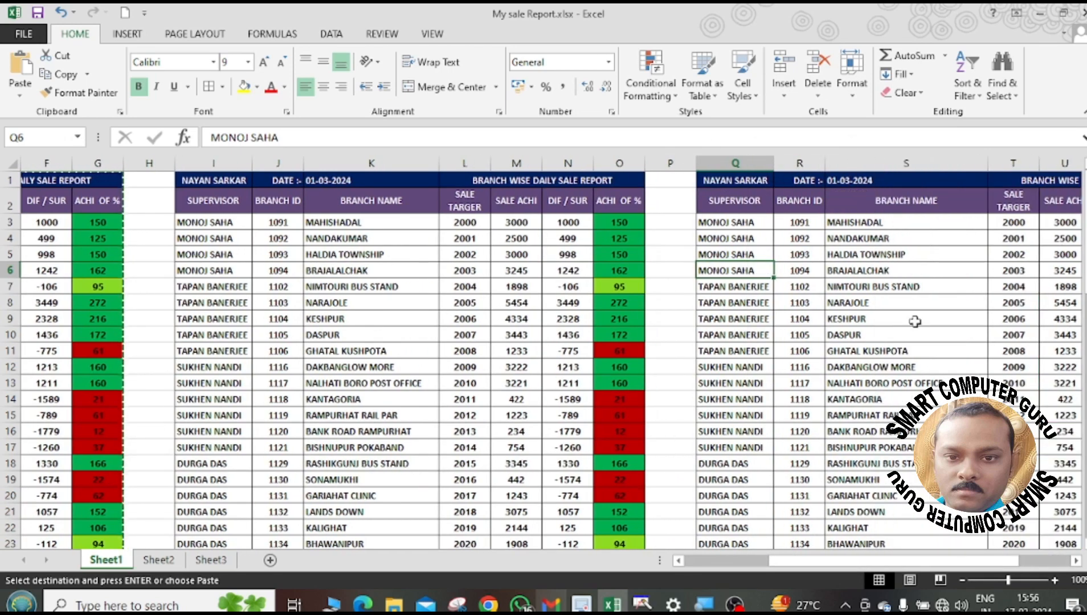
pyautogui.moveTo(988, 164); pyautogui.dragTo(955, 167)
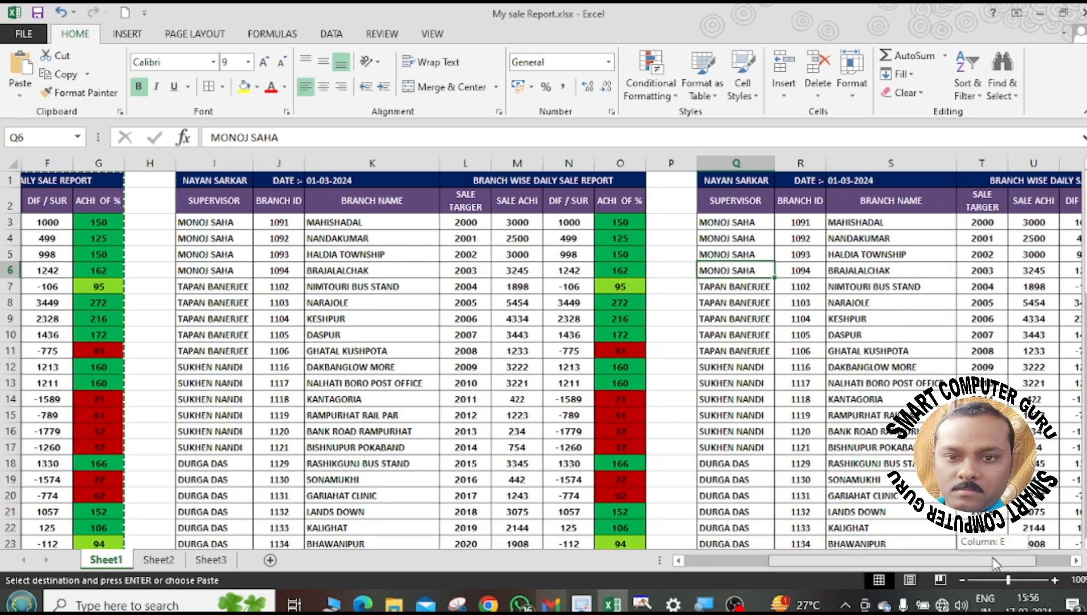
# Look over the widened report blocks and save the workbook.
pyautogui.moveTo(994, 563); pyautogui.dragTo(911, 564)
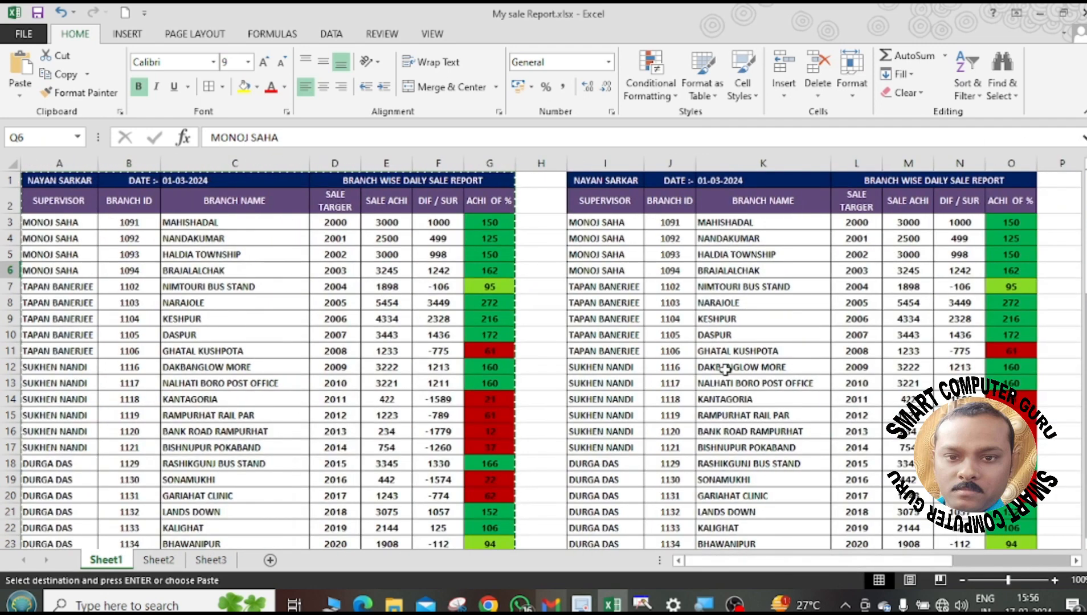
pyautogui.scroll(-4, 723, 368)
pyautogui.scroll(4, 581, 232)
pyautogui.click(38, 14)
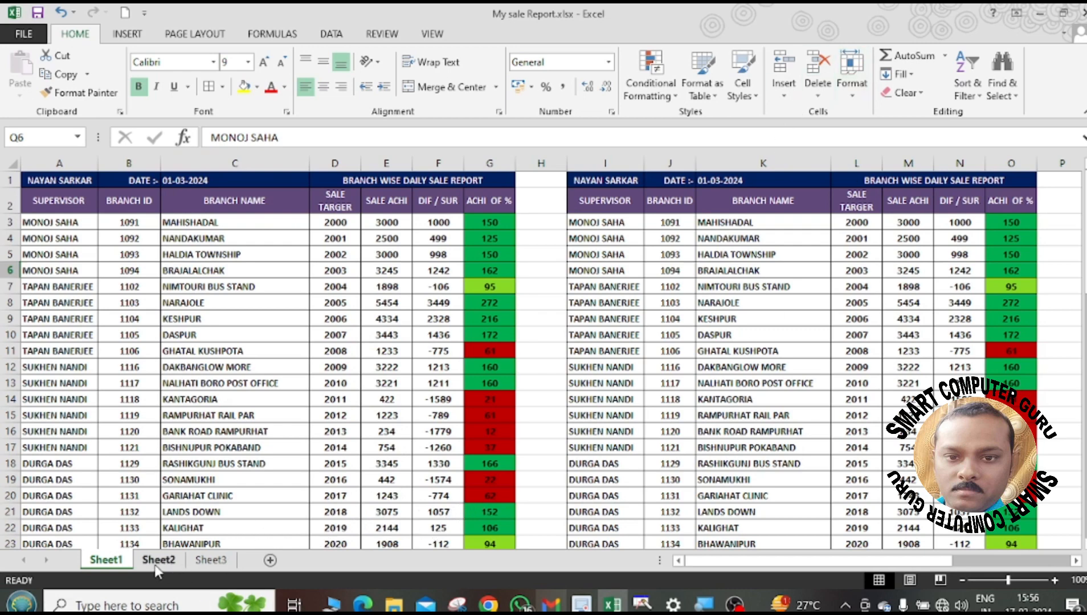
# Rename Sheet1 as MAR DAY WISE.
pyautogui.rightClick(111, 564)
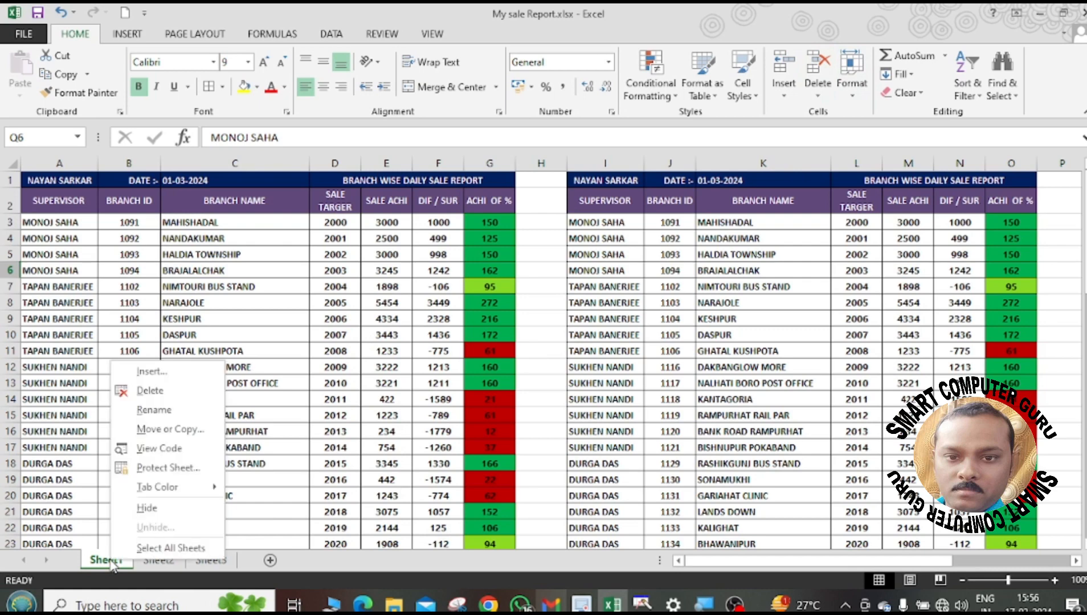
pyautogui.click(185, 412)
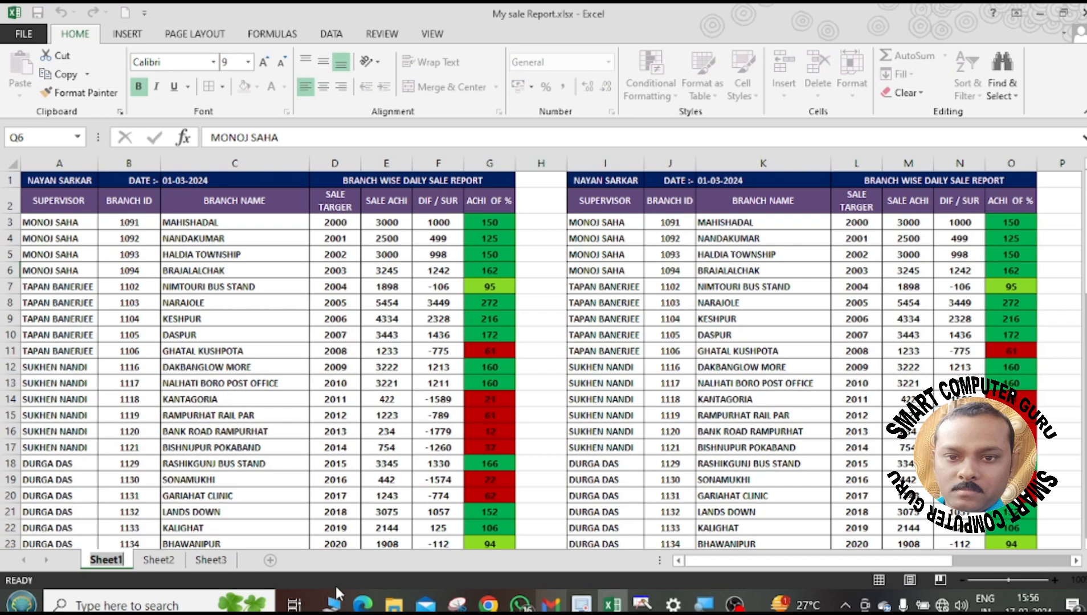
pyautogui.write('MAR D')
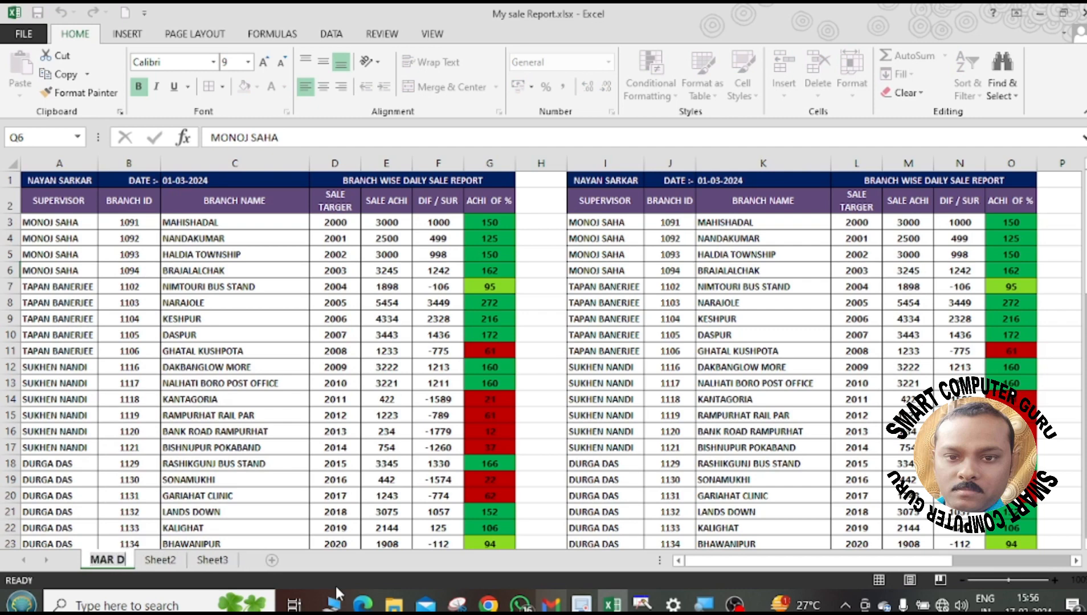
pyautogui.write('AY WISE')
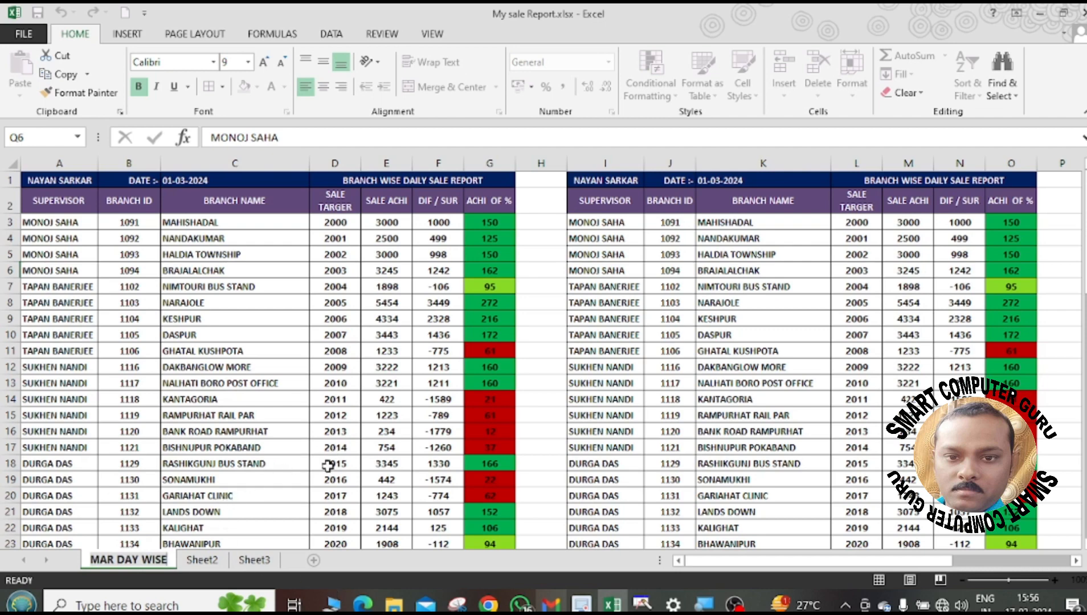
pyautogui.click(288, 480)
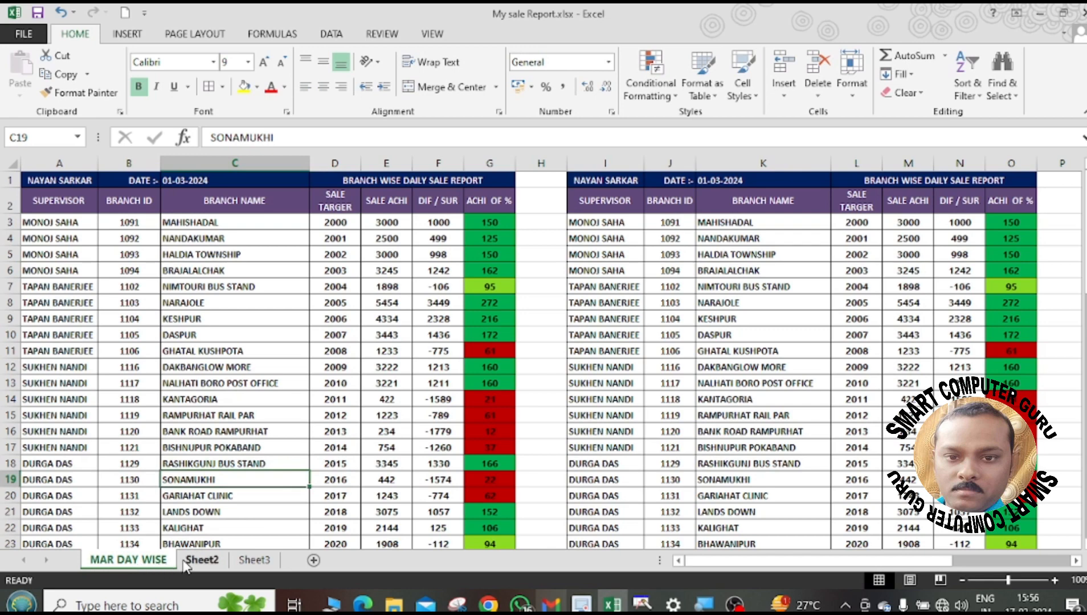
# Compare the empty cumulative columns on Sheet2 with the daily sale target and achievement columns on the MAR DAY WISE sheet.
pyautogui.click(200, 560)
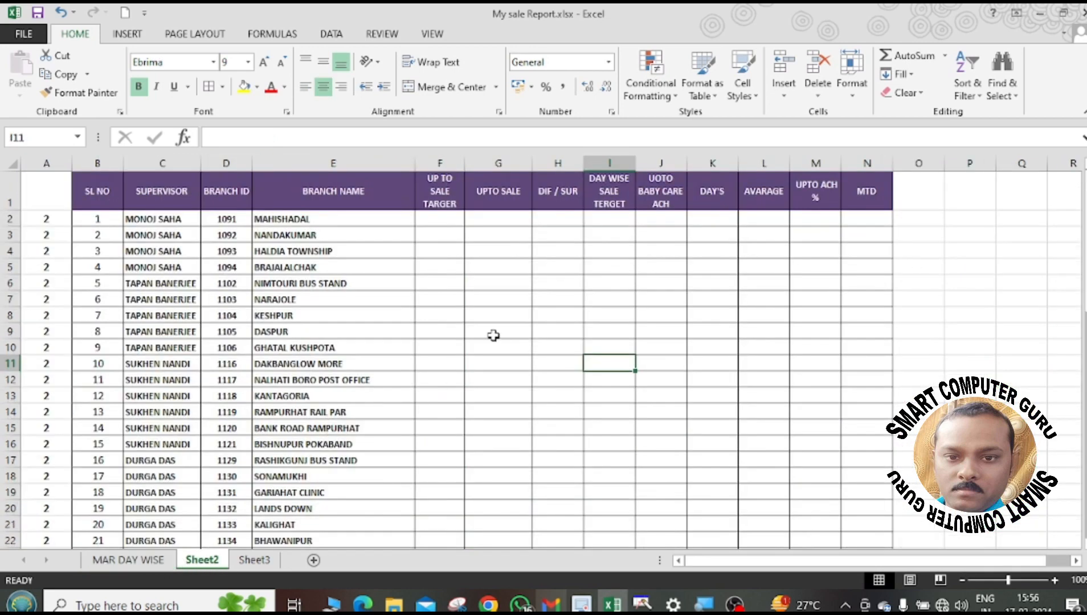
pyautogui.click(118, 560)
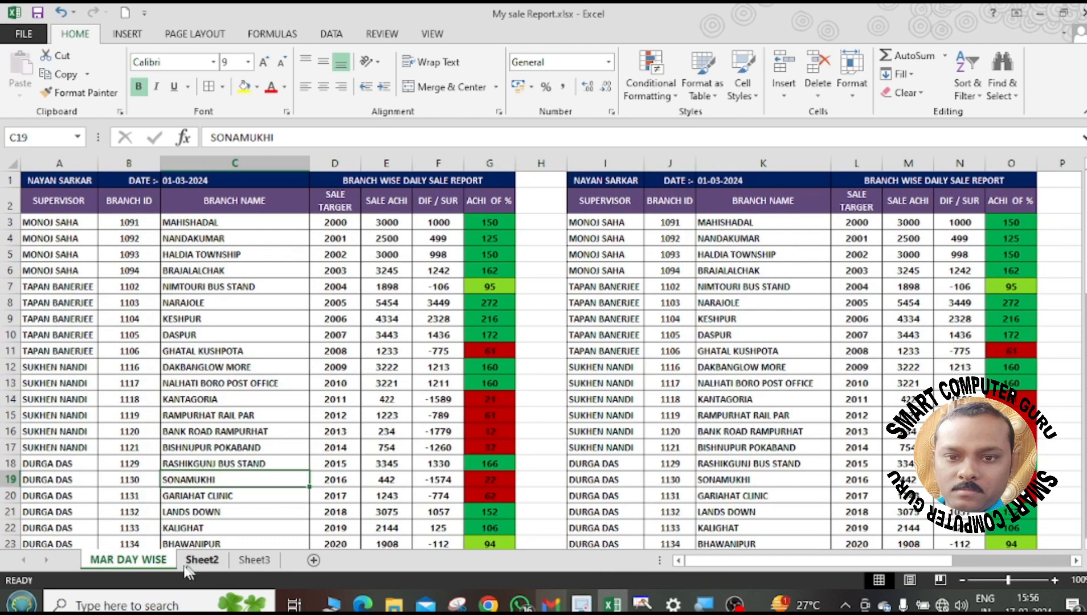
pyautogui.click(203, 561)
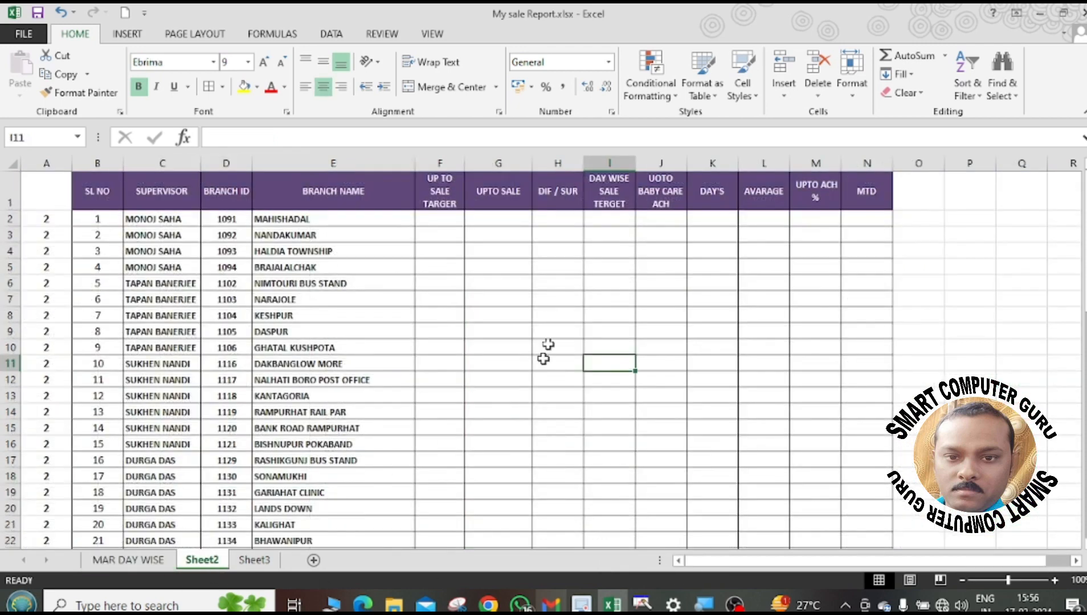
pyautogui.click(546, 269)
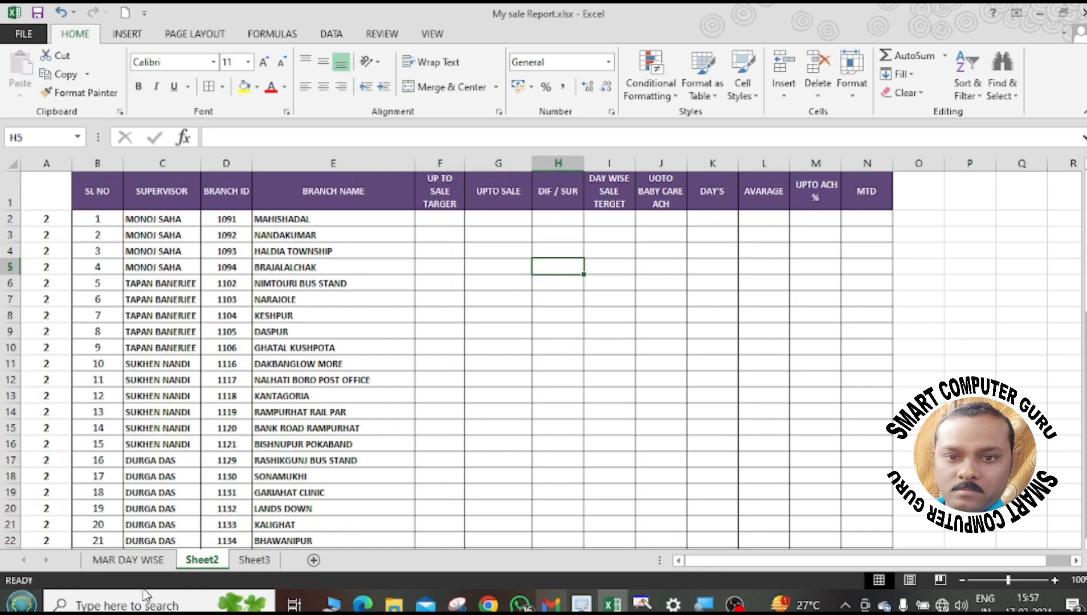
pyautogui.click(130, 561)
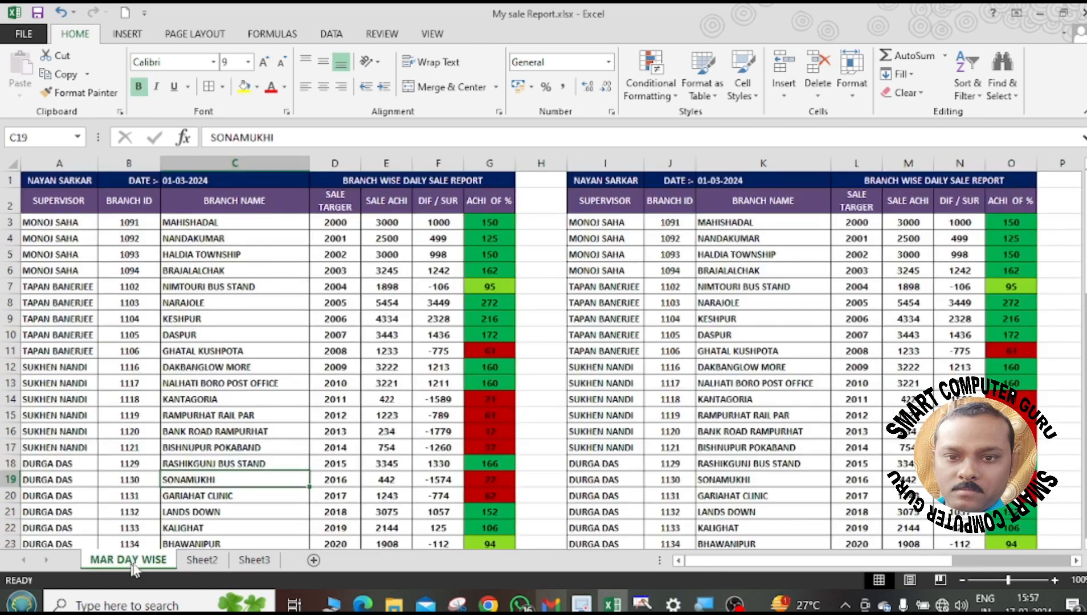
pyautogui.click(204, 563)
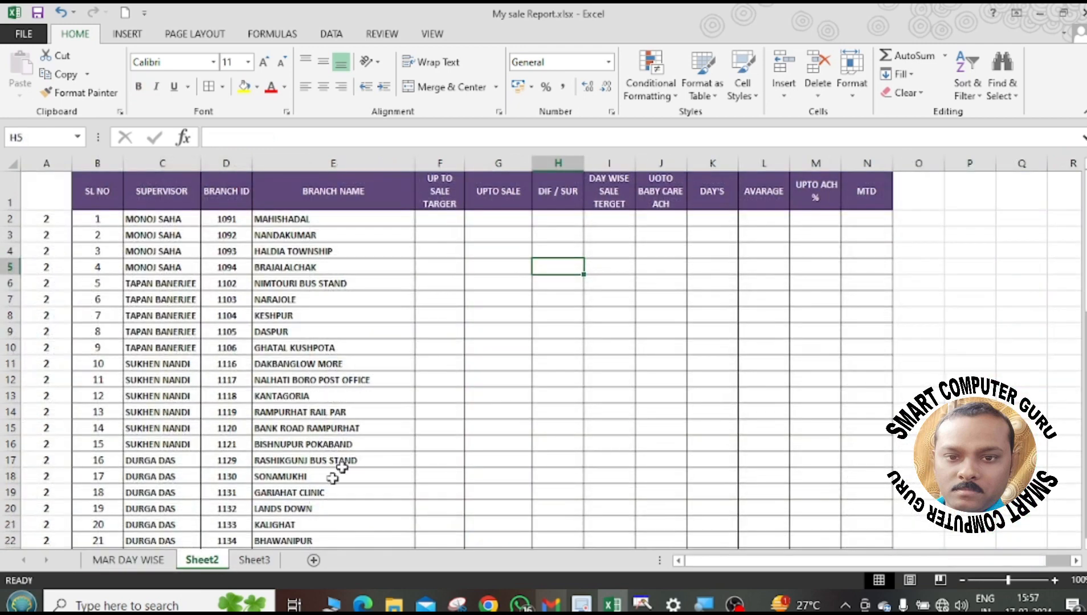
pyautogui.click(450, 218)
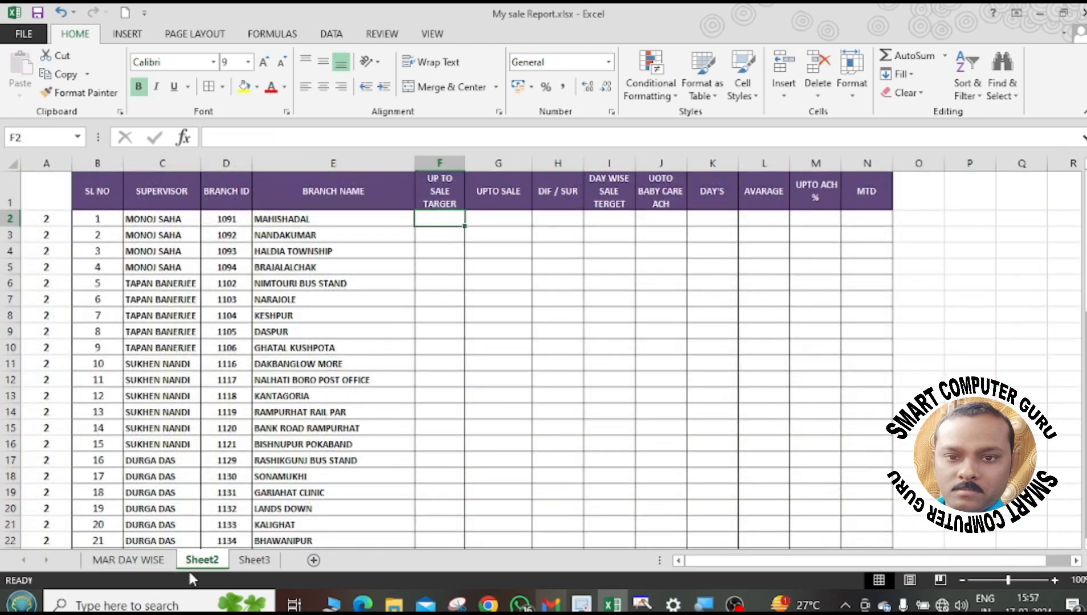
pyautogui.click(152, 561)
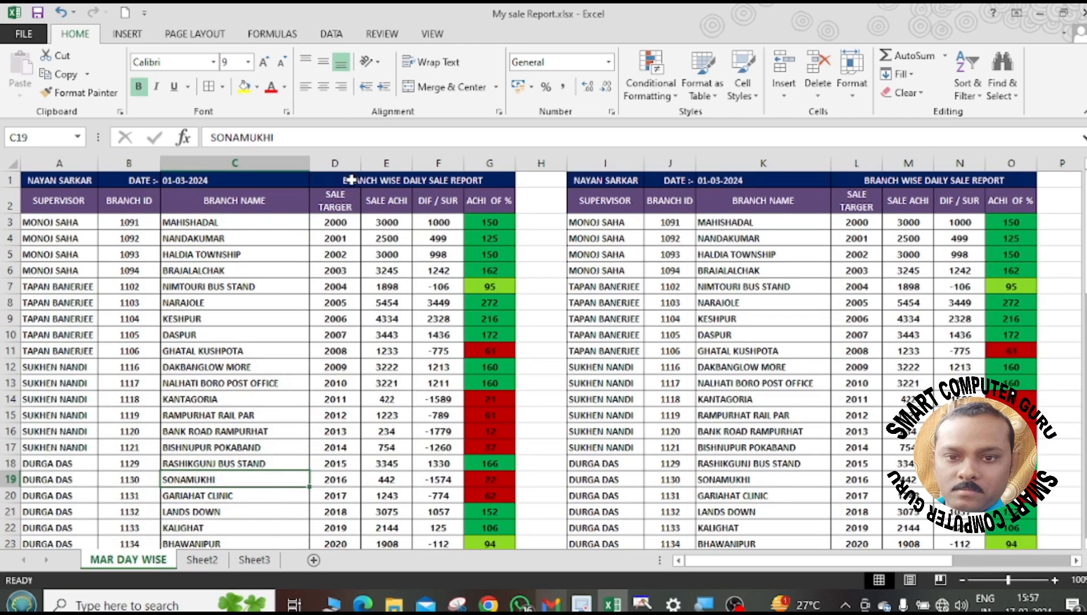
pyautogui.click(350, 224)
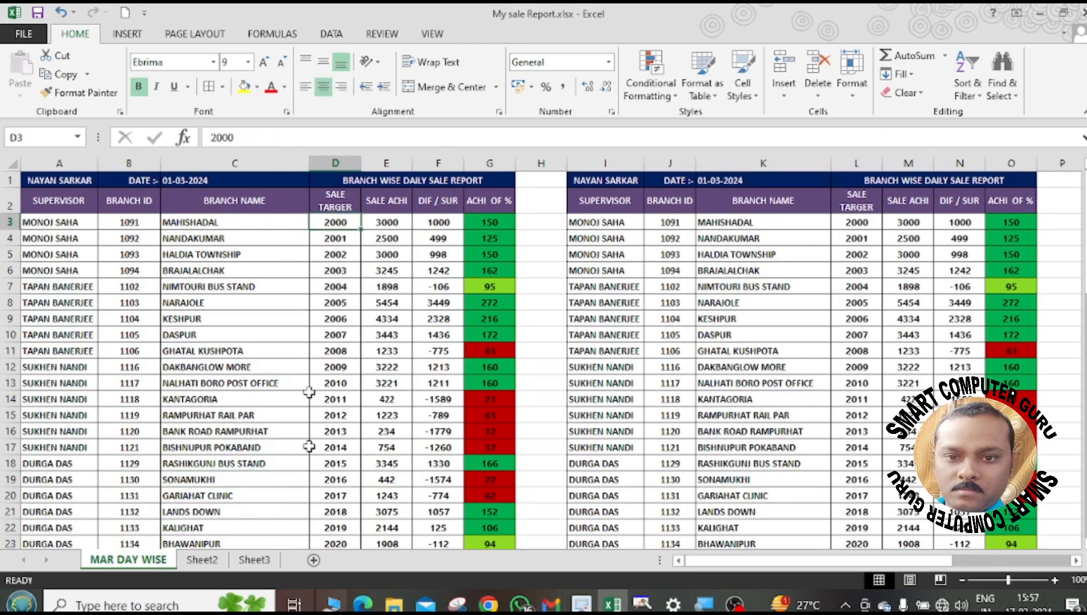
# Copy the branch sale targets in D3:D60 of MAR DAY WISE into Sheet2's DAY WISE SALE TERGET column, starting at I2.
pyautogui.click(204, 560)
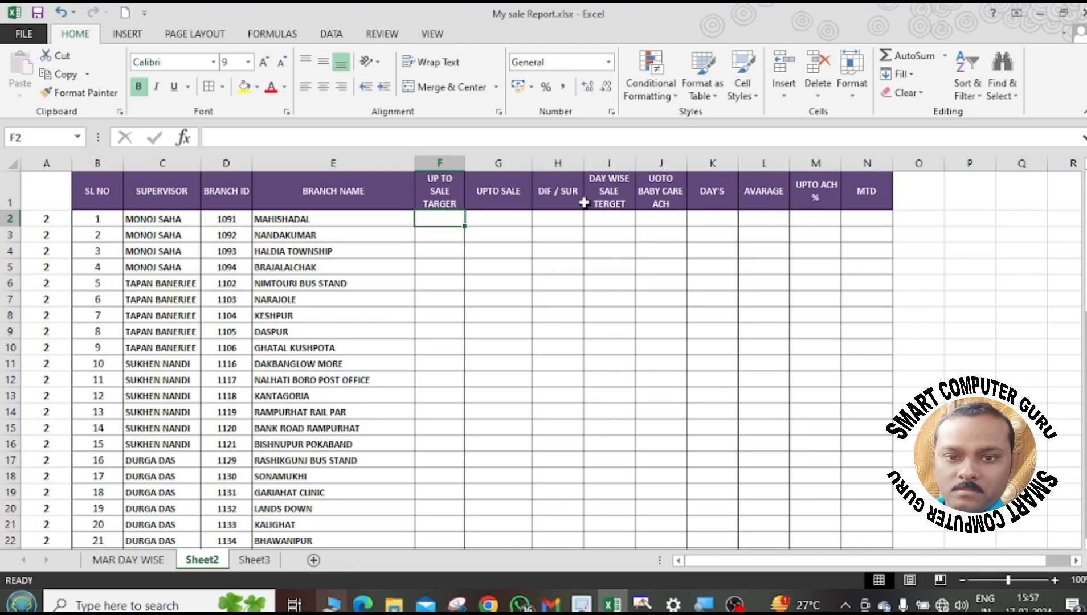
pyautogui.click(617, 222)
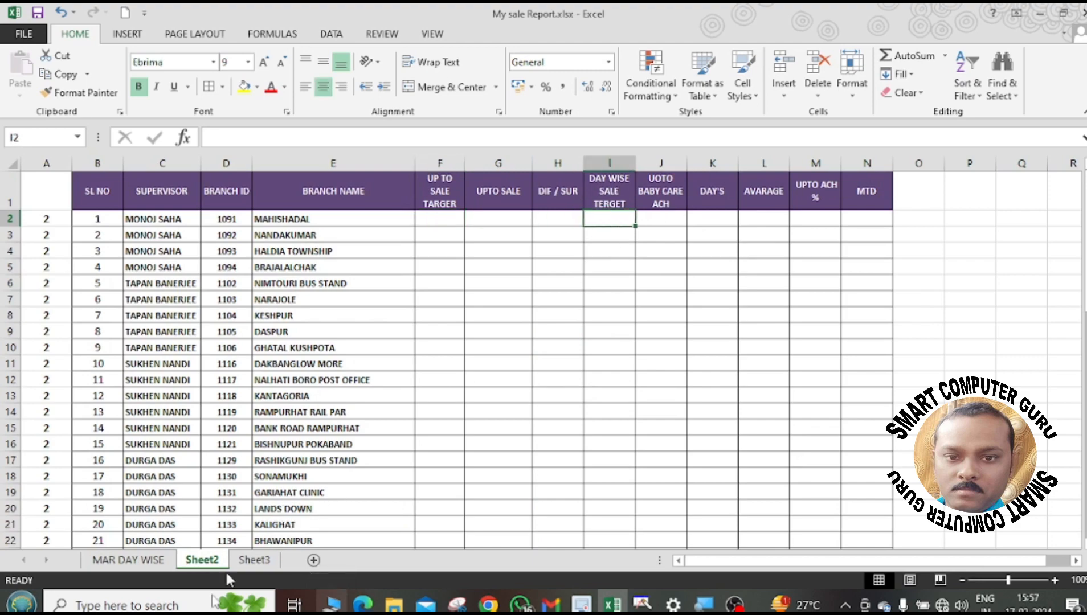
pyautogui.click(151, 560)
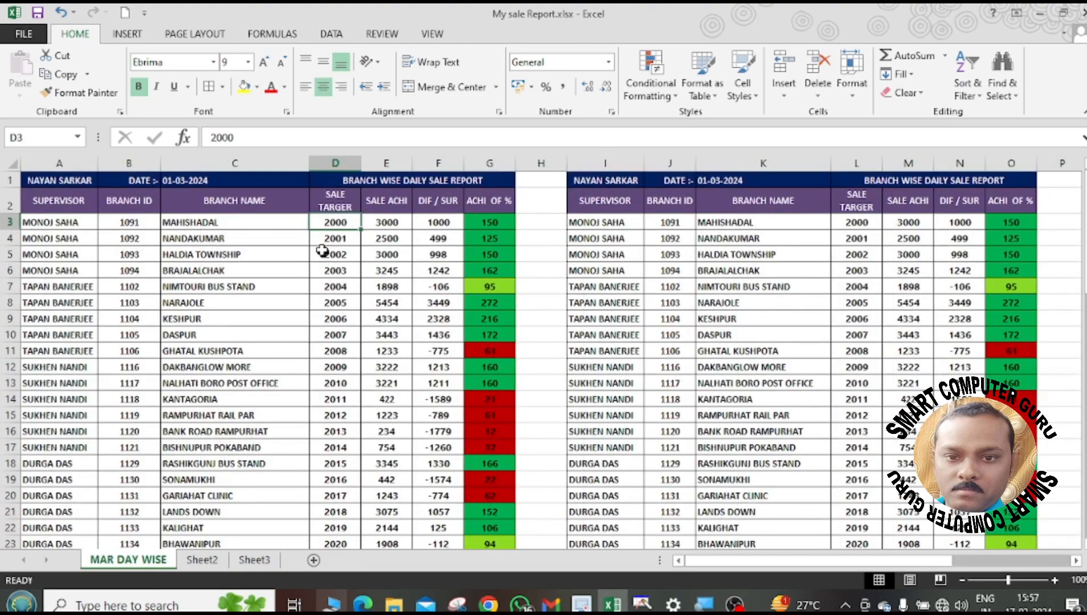
pyautogui.moveTo(342, 220); pyautogui.dragTo(330, 456)
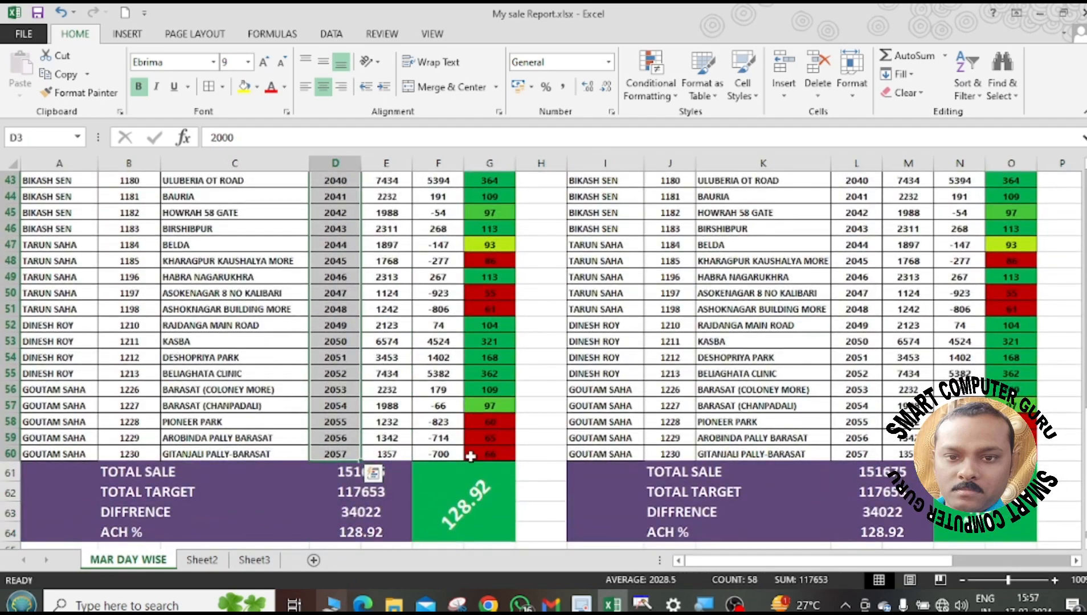
pyautogui.hotkey('ctrl', 'c')
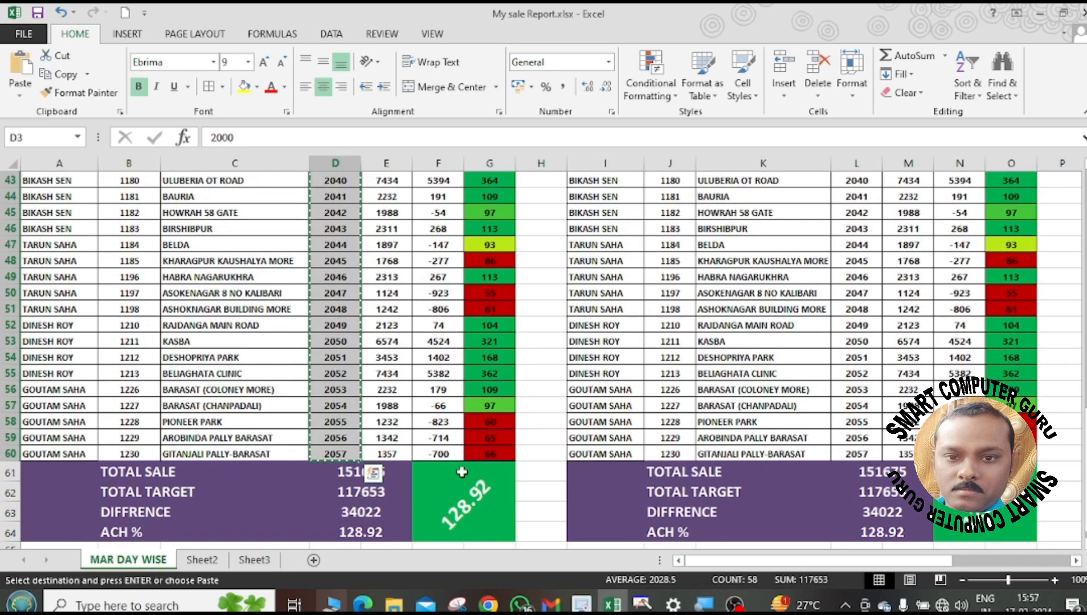
pyautogui.click(202, 560)
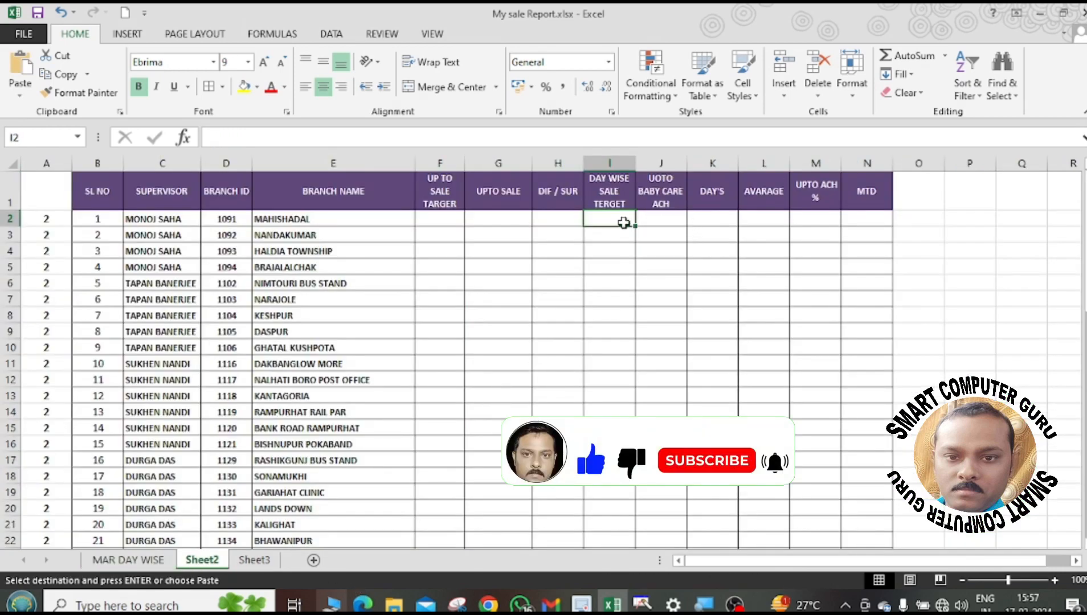
pyautogui.hotkey('ctrl', 'v')
pyautogui.scroll(-7, 683, 344)
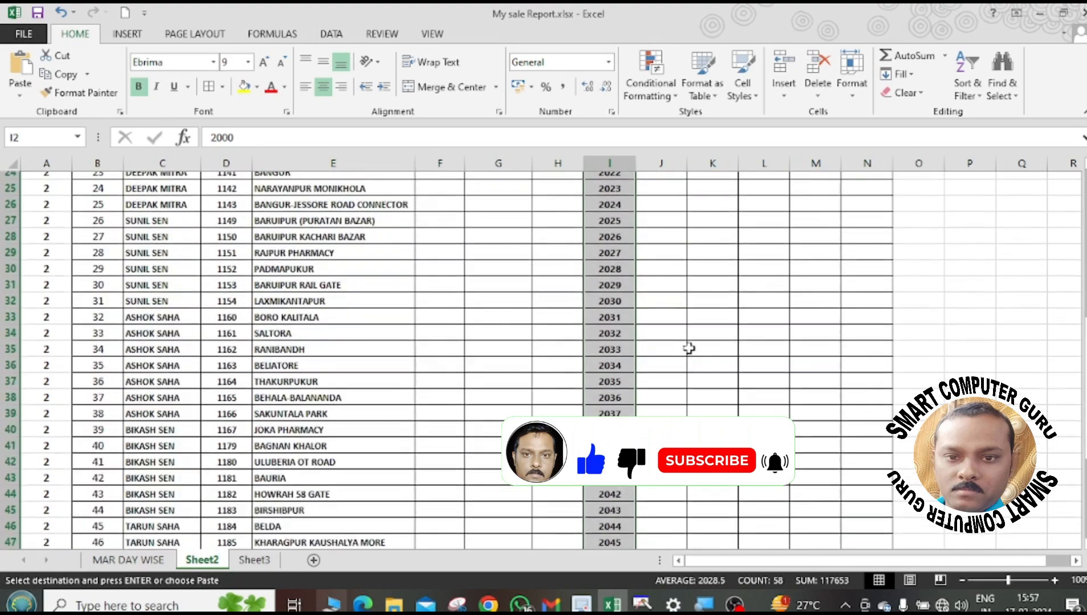
pyautogui.scroll(-6, 688, 348)
pyautogui.scroll(14, 688, 348)
pyautogui.click(690, 348)
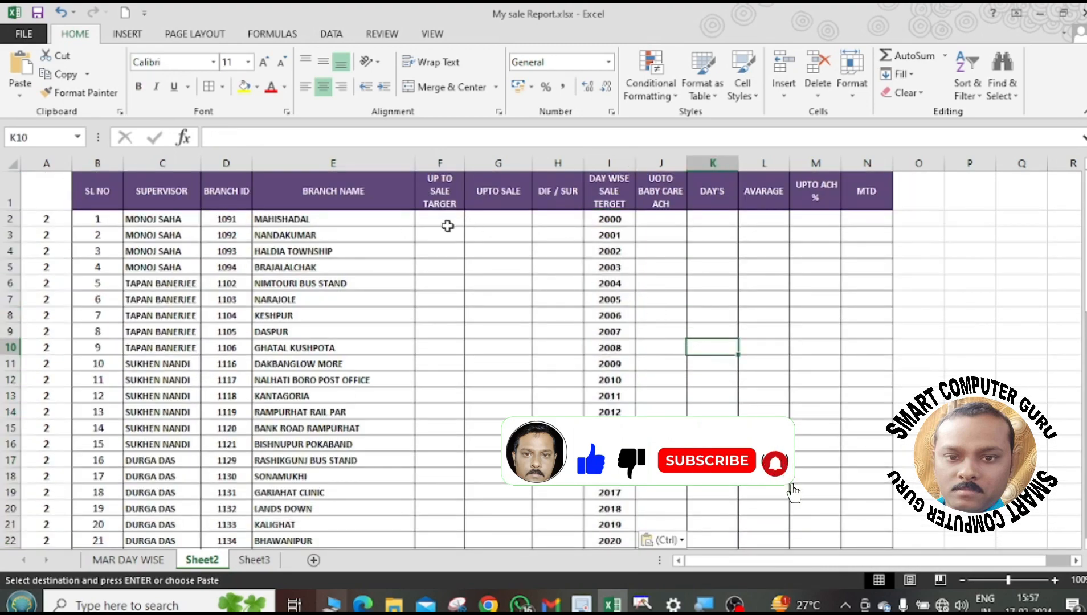
# Look over the side-by-side daily report blocks on MAR DAY WISE and save the workbook.
pyautogui.click(128, 560)
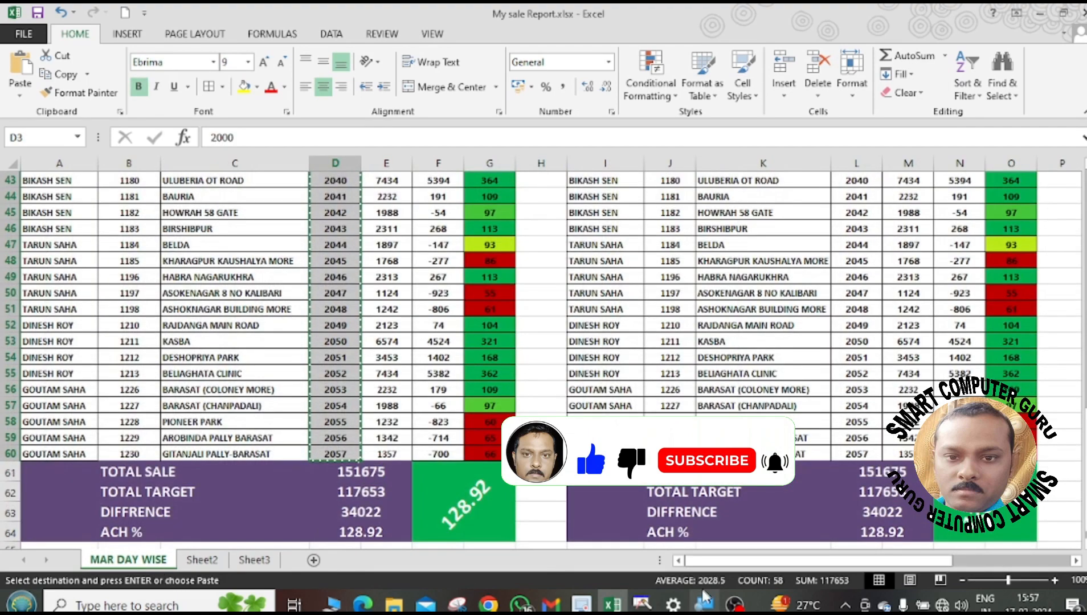
pyautogui.moveTo(815, 561); pyautogui.dragTo(1013, 540)
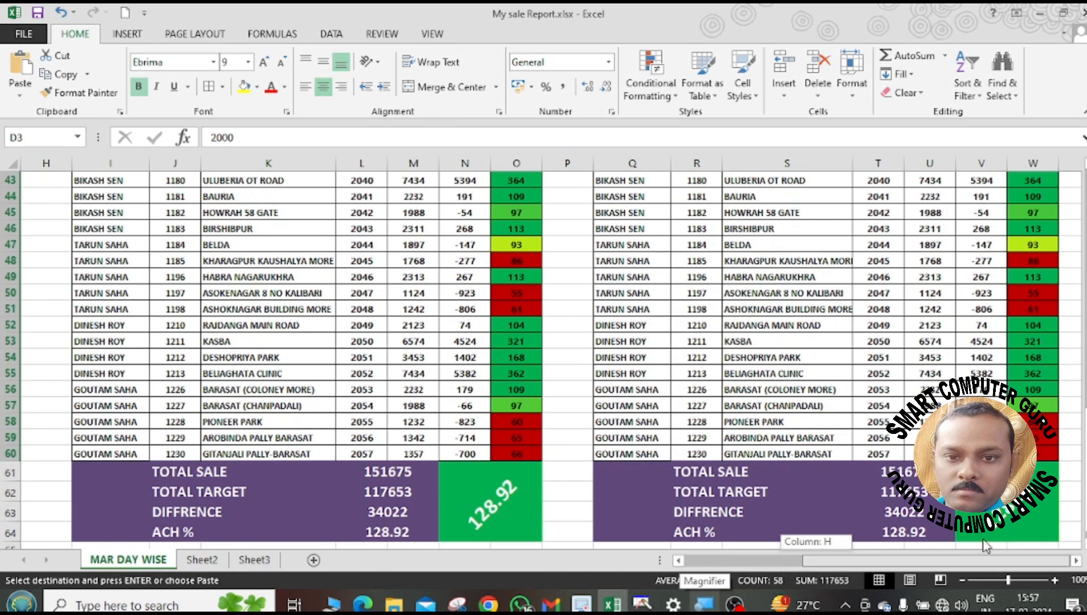
pyautogui.moveTo(986, 546); pyautogui.dragTo(826, 561)
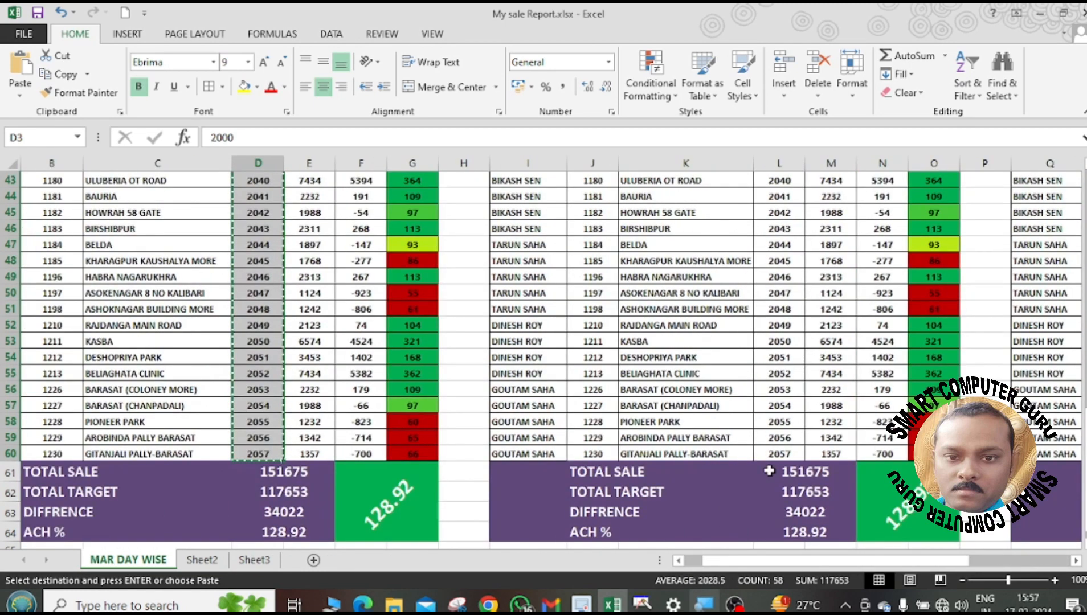
pyautogui.scroll(14, 768, 470)
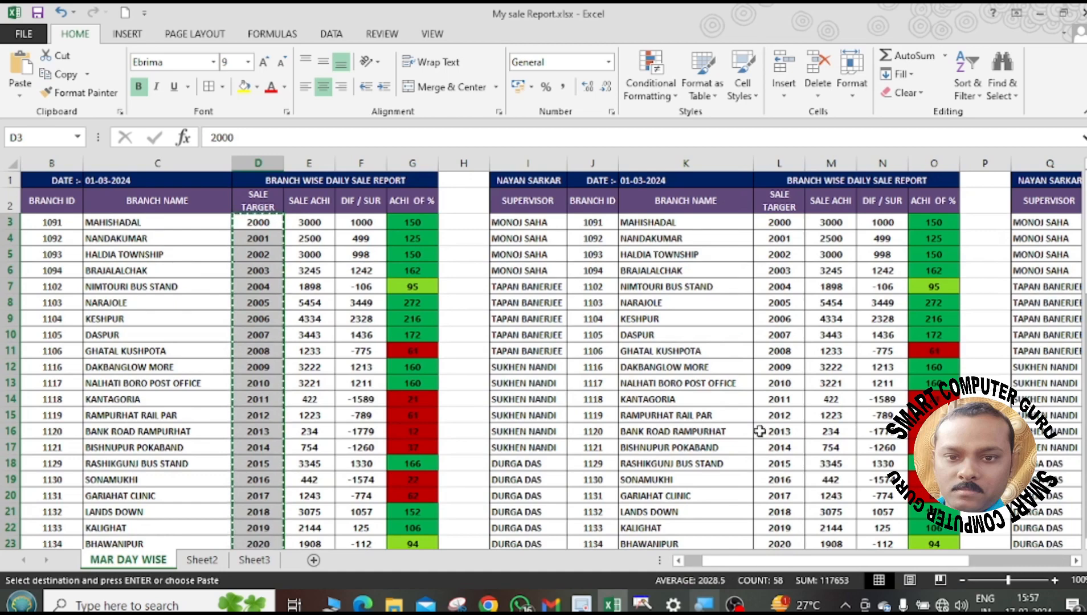
pyautogui.click(678, 382)
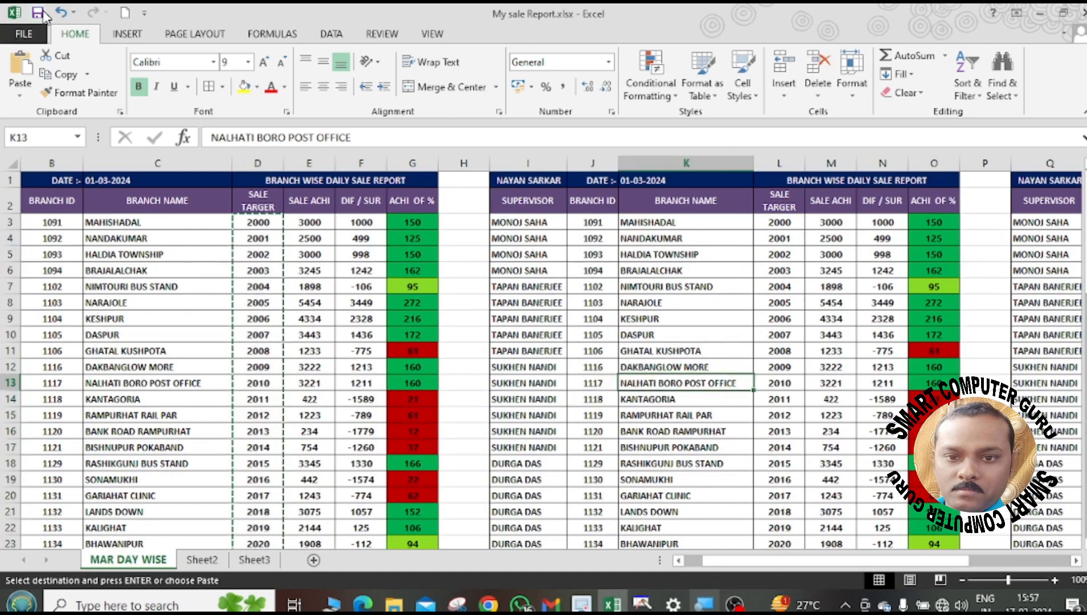
pyautogui.click(40, 13)
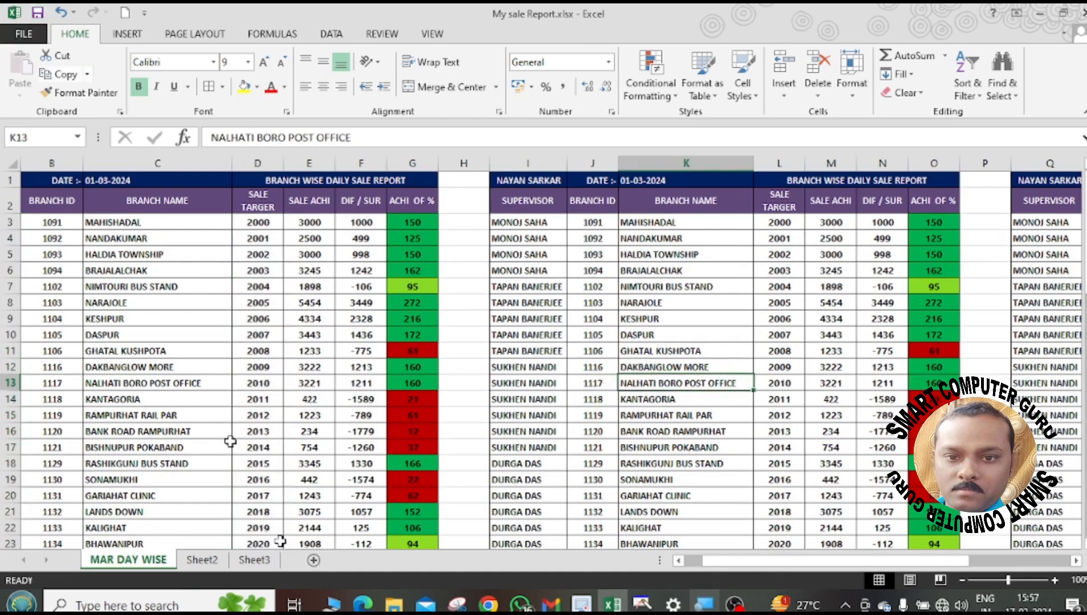
# Examine Sheet2's UP TO SALE TARGER, DAY WISE SALE TERGET and DAY'S columns, and column A down to the last branch row.
pyautogui.click(203, 561)
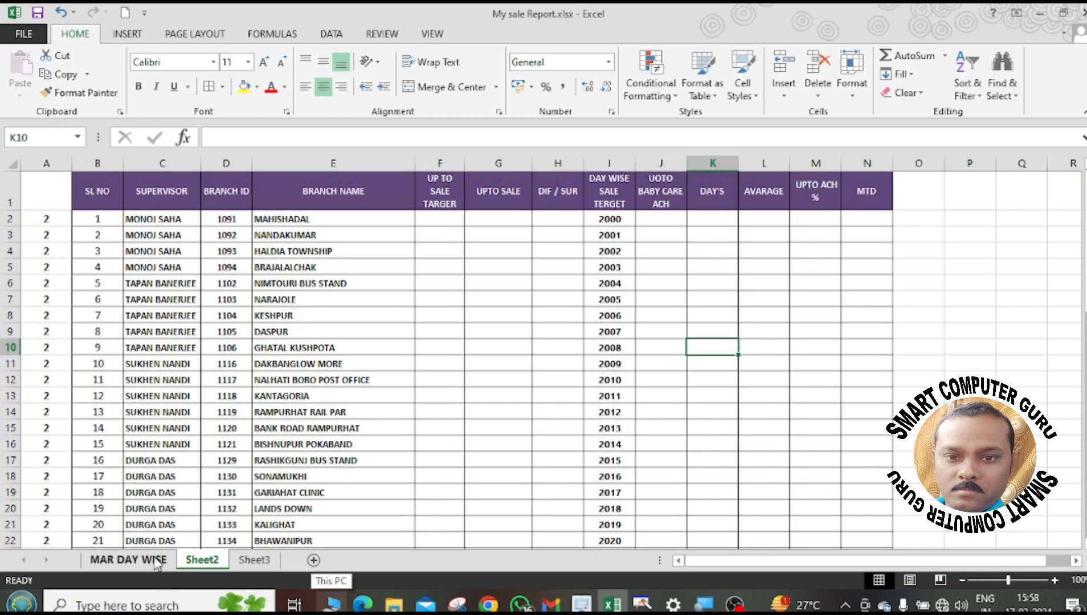
pyautogui.click(709, 219)
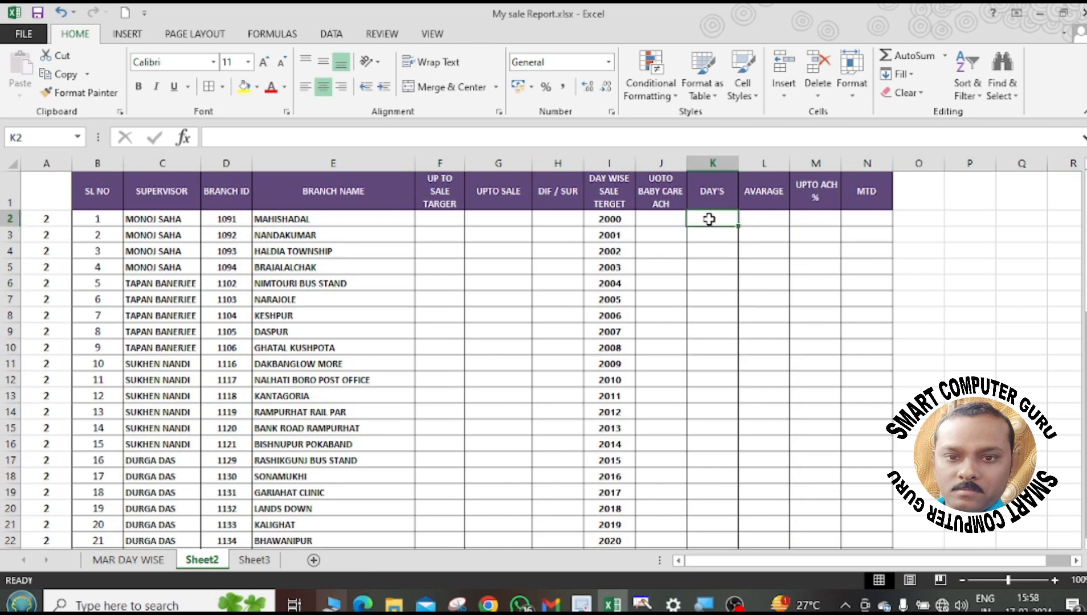
pyautogui.click(449, 220)
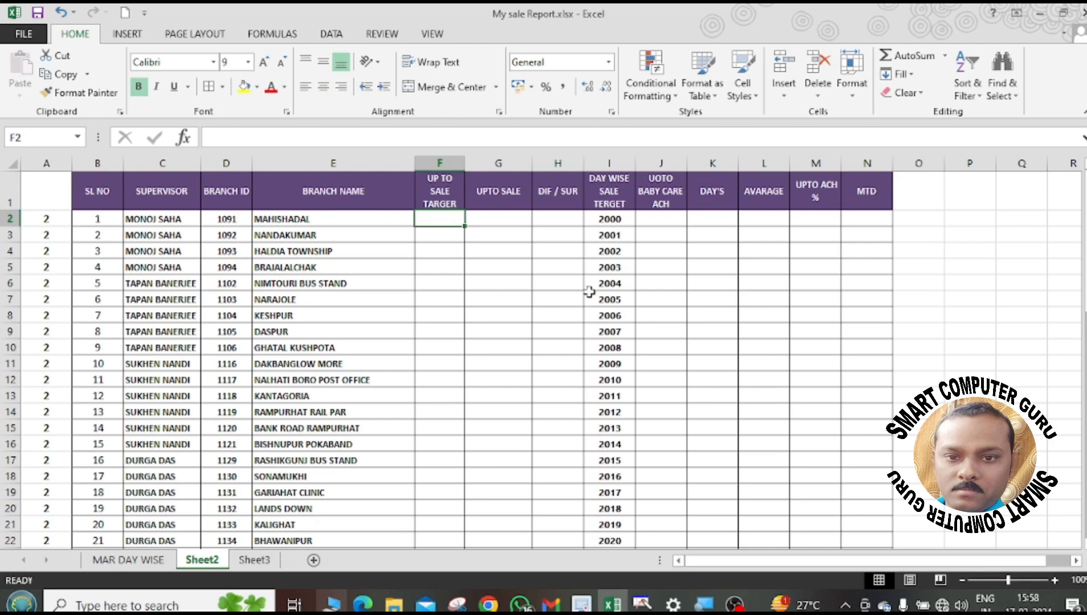
pyautogui.click(618, 216)
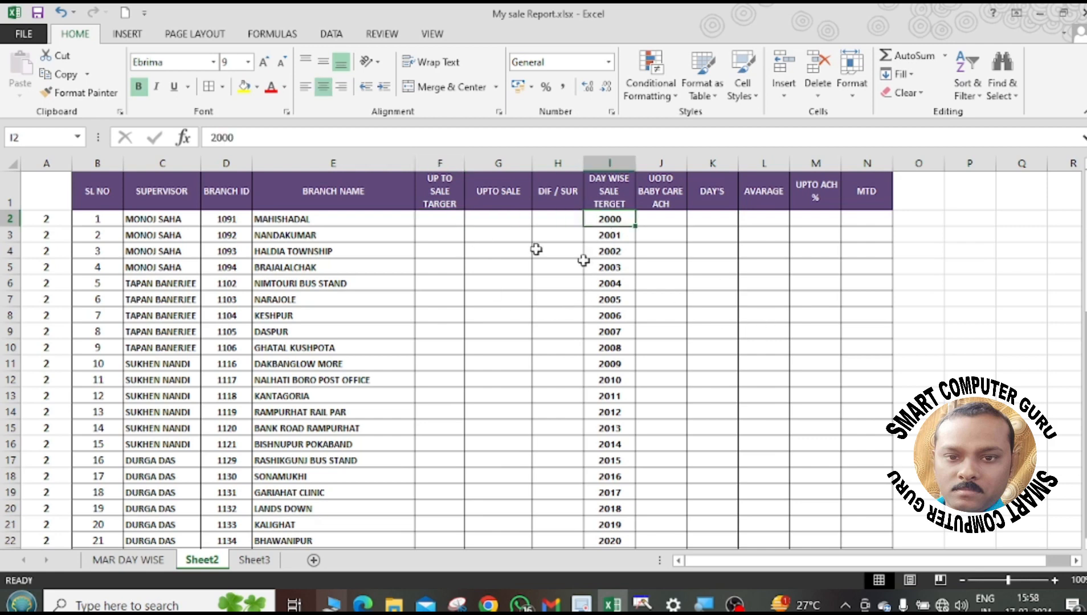
pyautogui.click(452, 218)
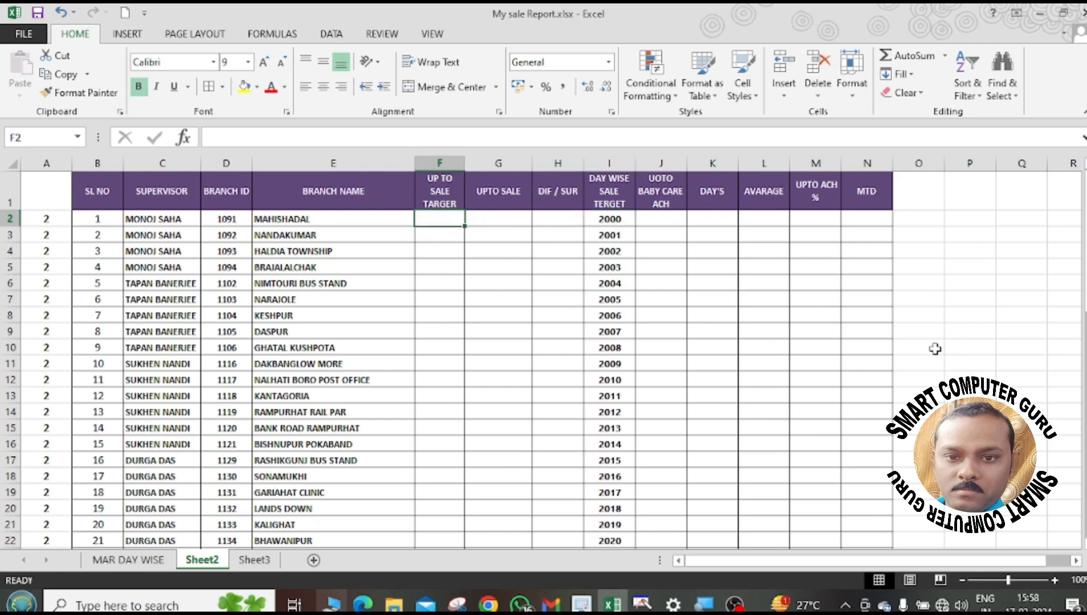
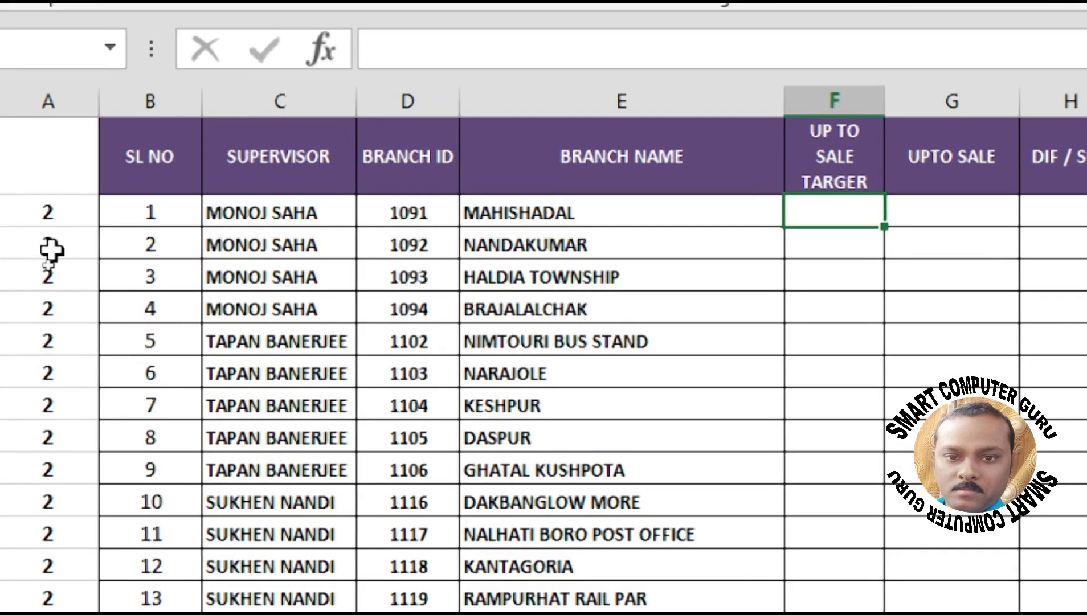
pyautogui.scroll(-5, 40, 561)
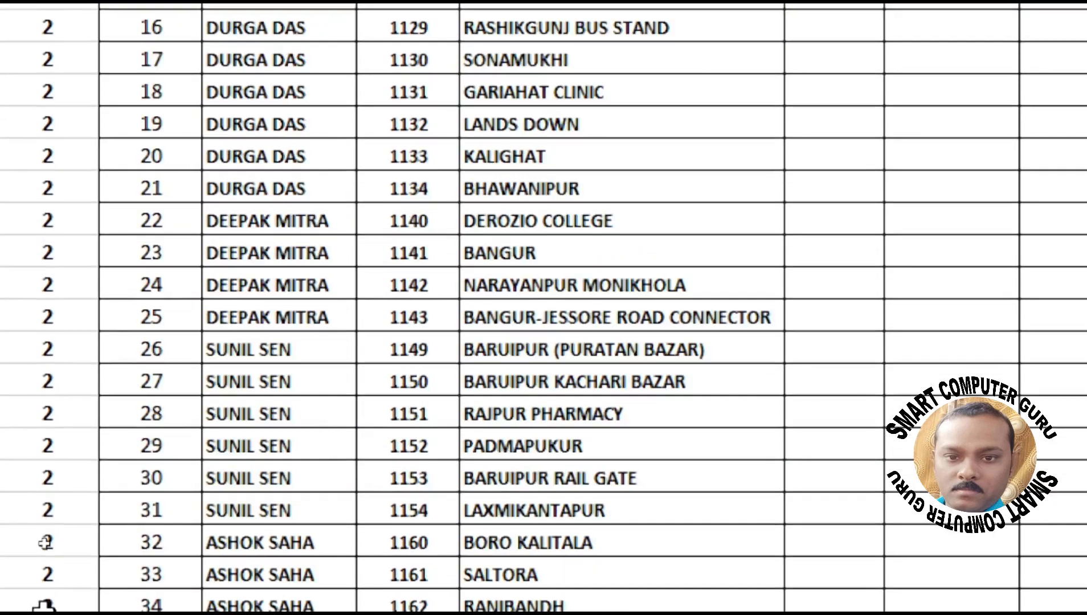
pyautogui.scroll(-10, 46, 542)
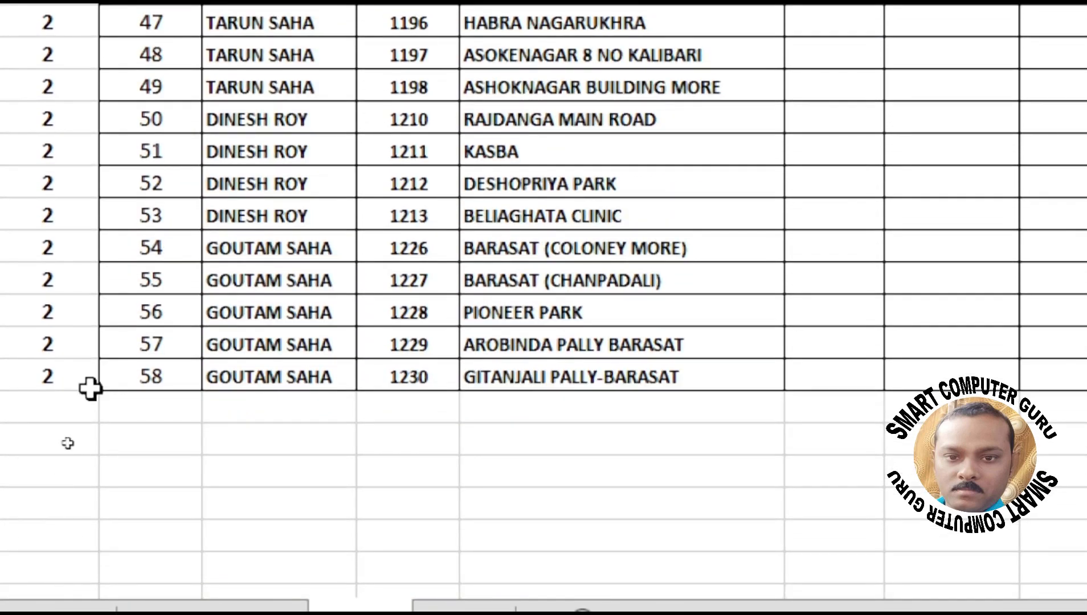
pyautogui.scroll(15, 90, 389)
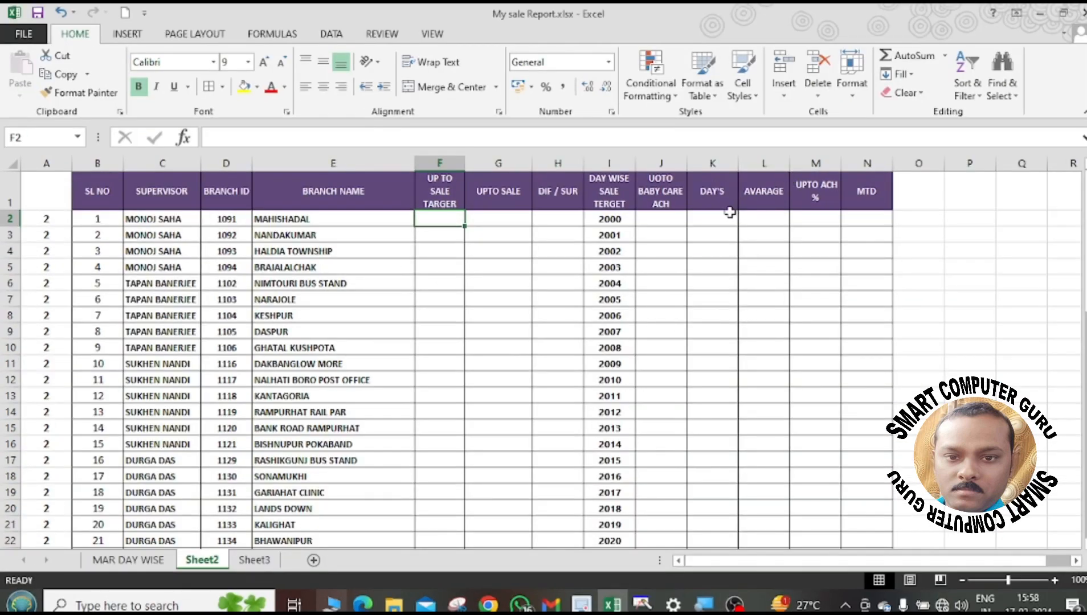
pyautogui.click(729, 214)
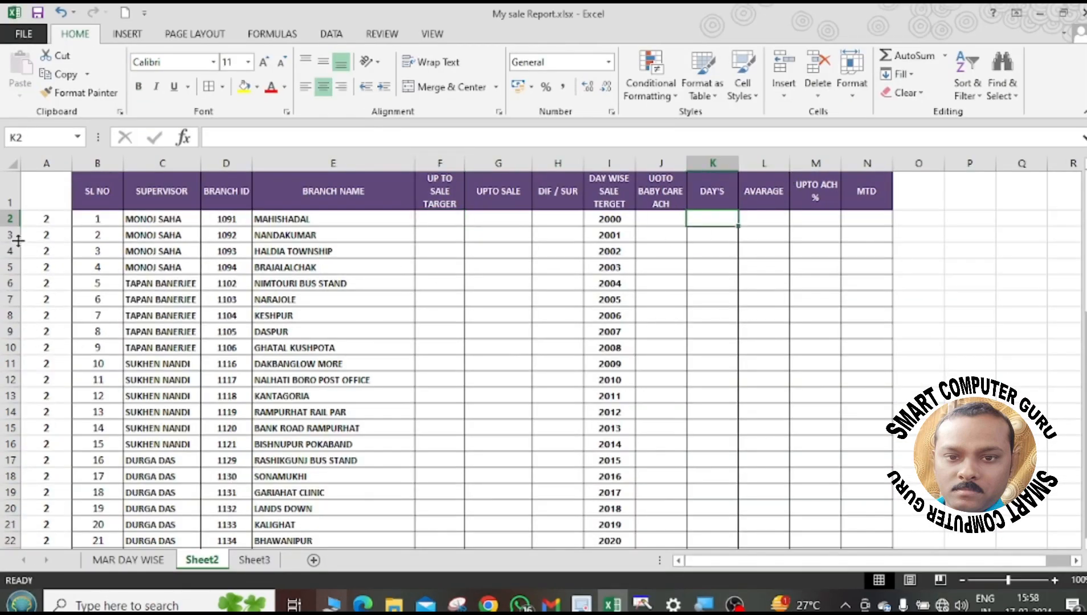
pyautogui.click(47, 218)
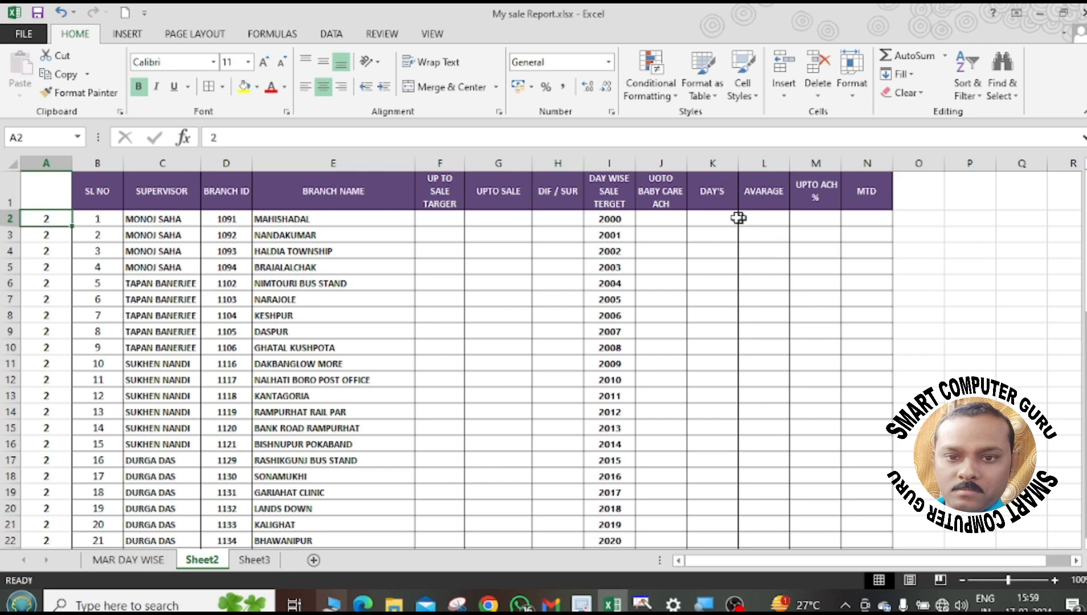
pyautogui.click(706, 218)
pyautogui.click(707, 234)
pyautogui.click(715, 265)
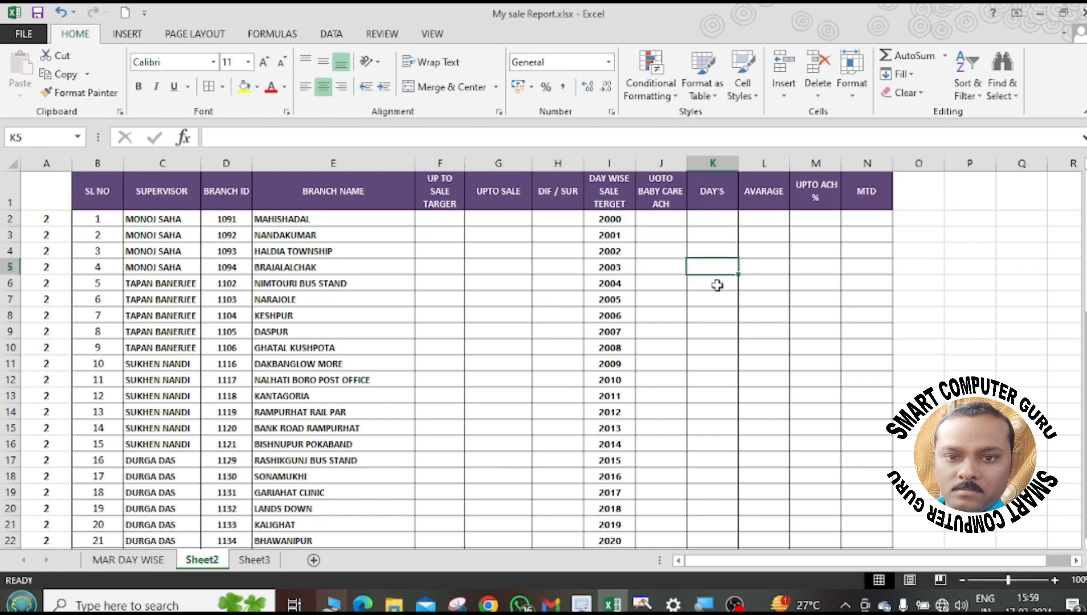
# Set the day count in A2 of Sheet2 to 3.
pyautogui.click(718, 285)
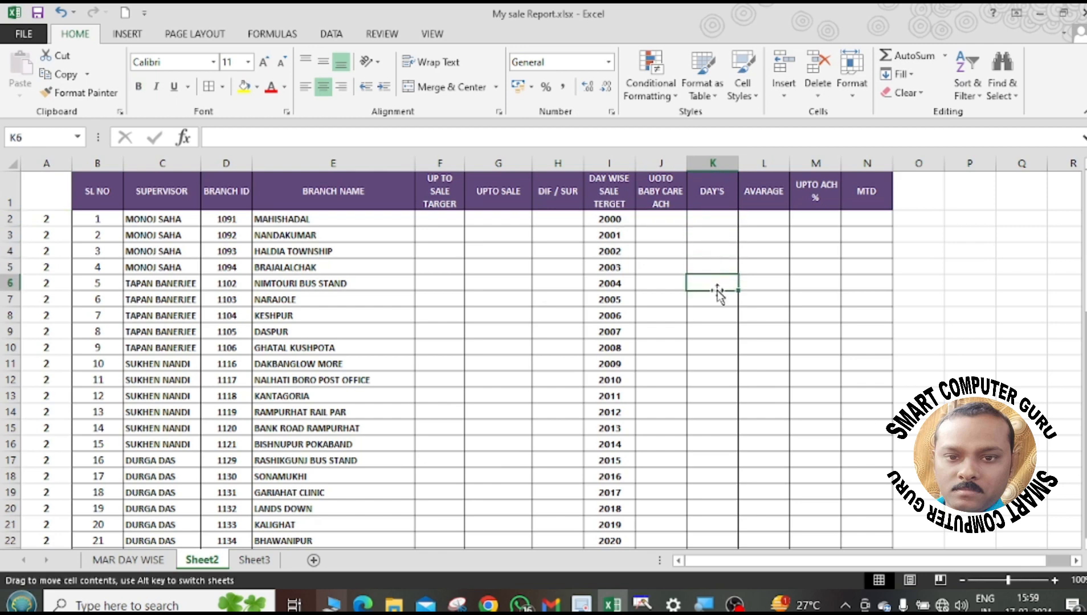
pyautogui.click(712, 217)
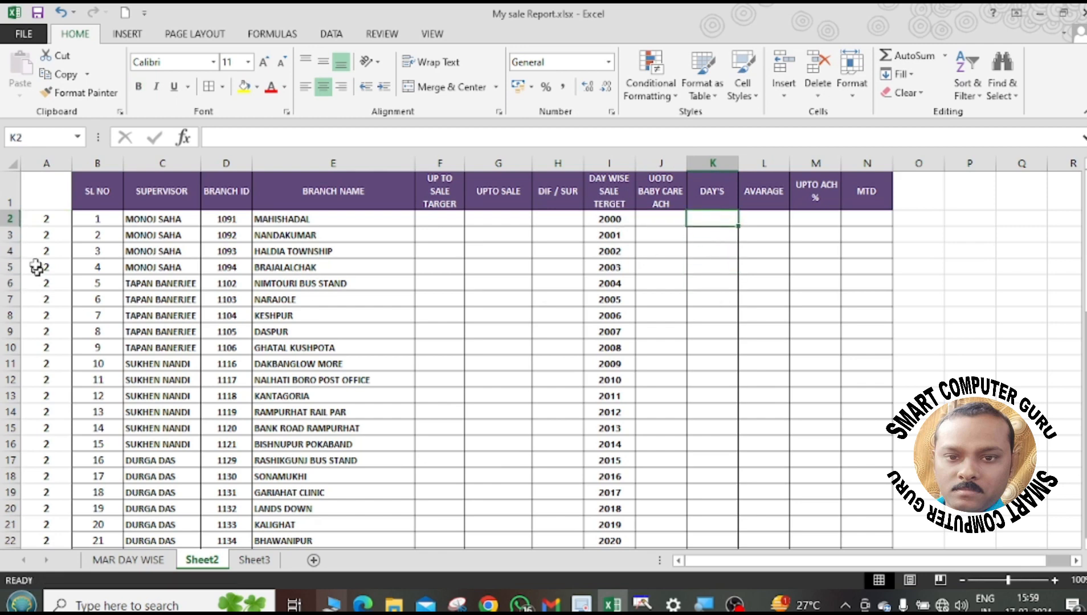
pyautogui.click(49, 219)
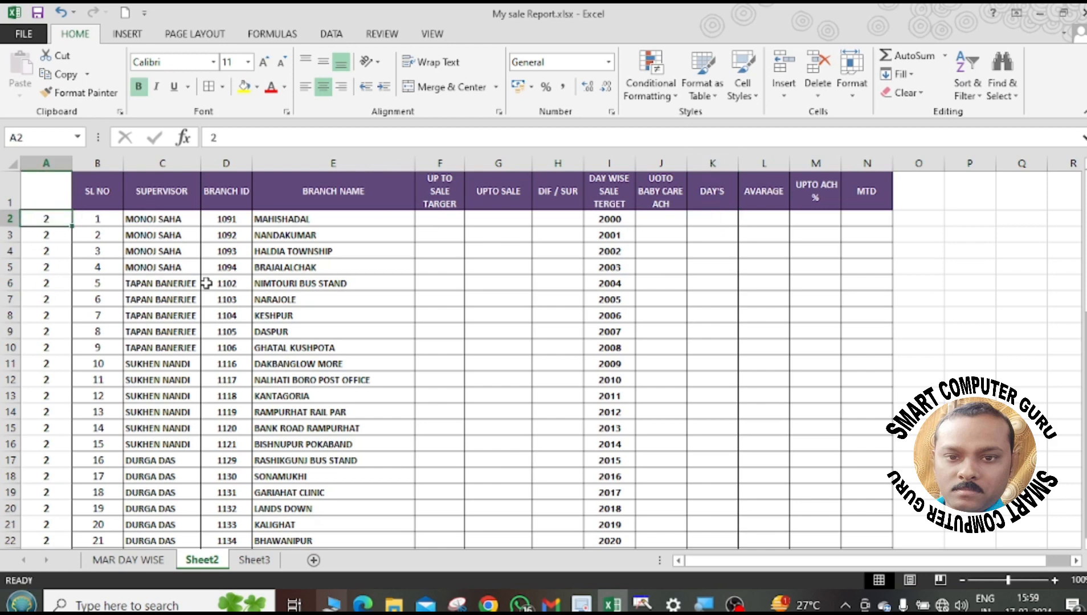
pyautogui.write('3')
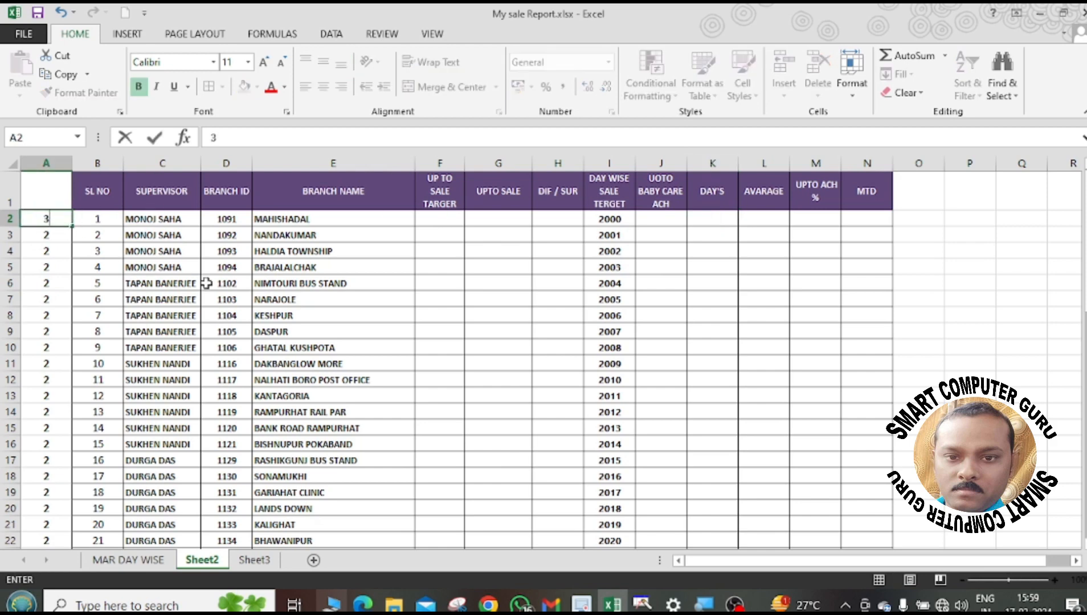
pyautogui.press('Return')
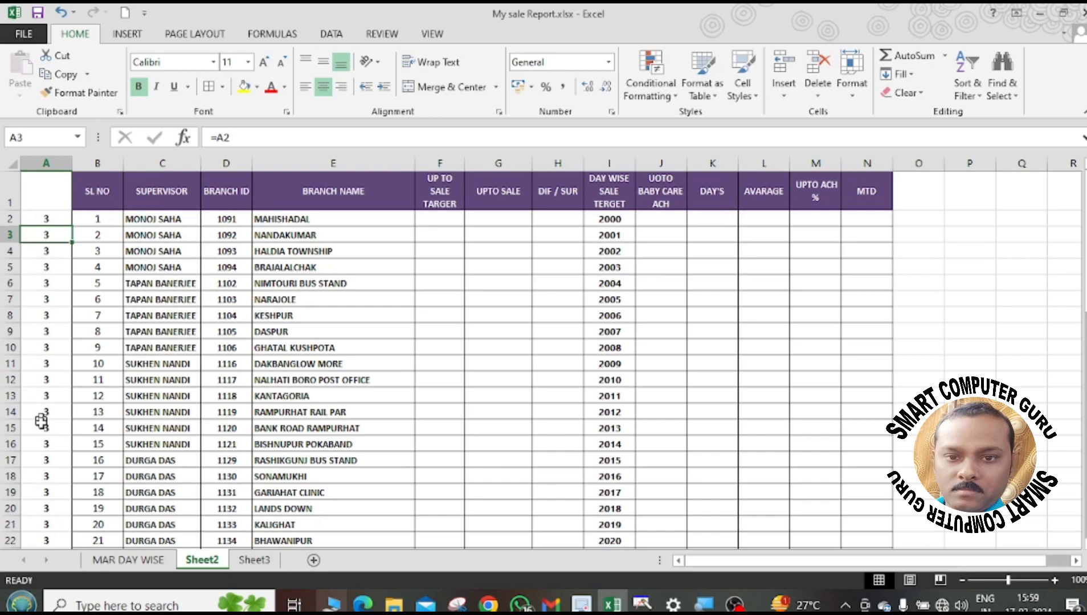
# Examine column A down to the last branch row and compare the contents of A2 and A3.
pyautogui.scroll(-10, 641, 302)
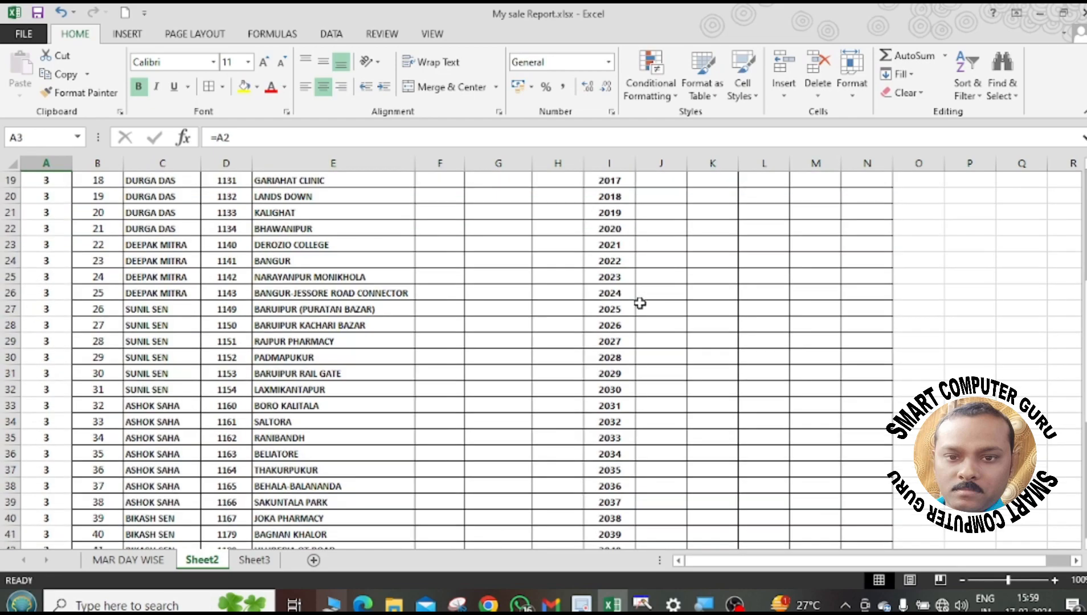
pyautogui.scroll(-8, 634, 322)
pyautogui.scroll(6, 634, 322)
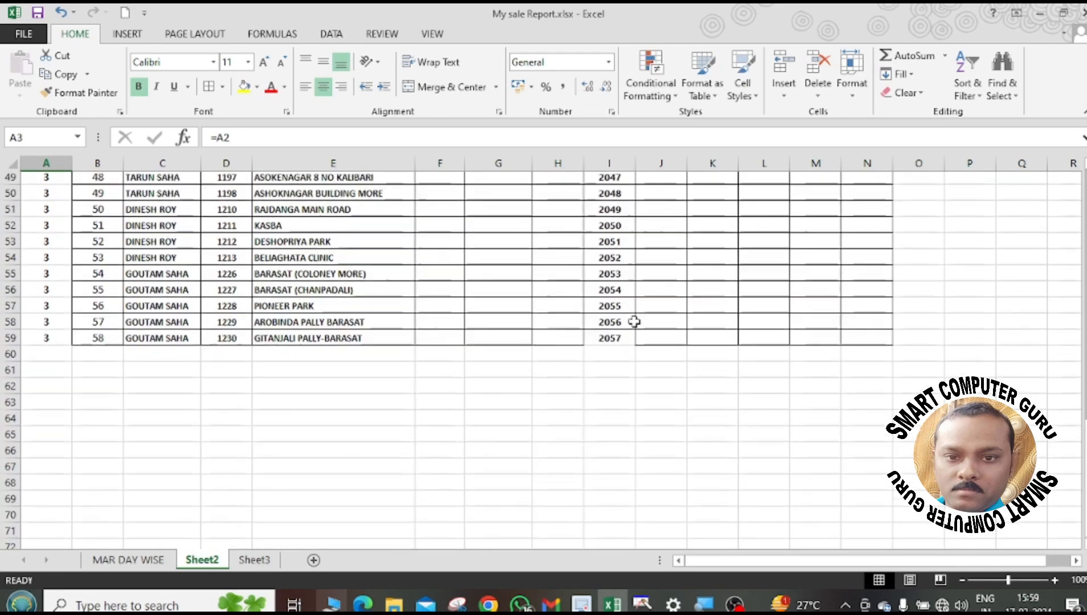
pyautogui.scroll(12, 634, 322)
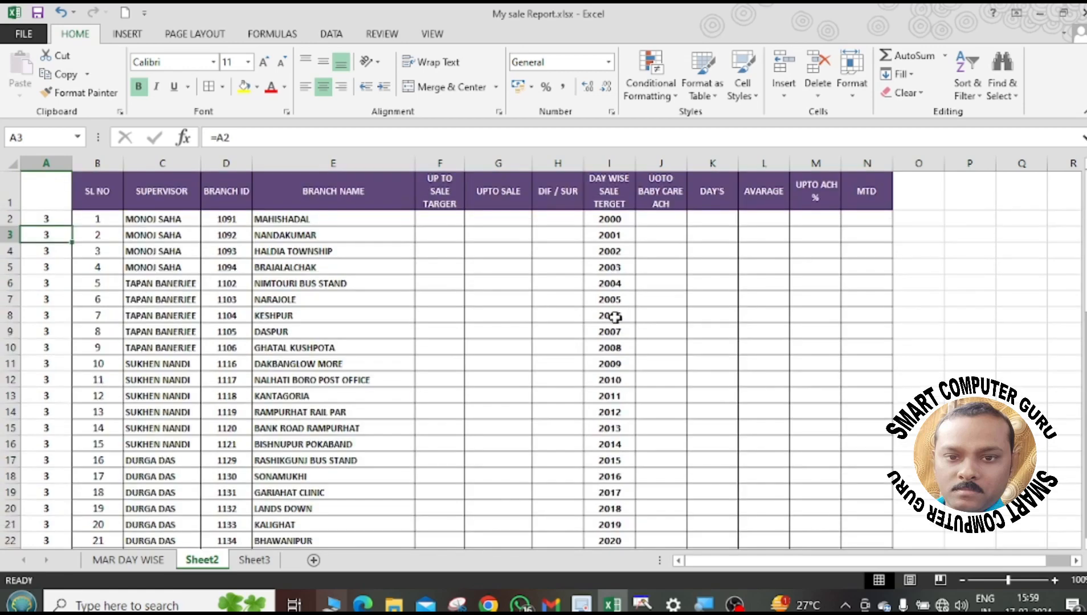
pyautogui.click(382, 315)
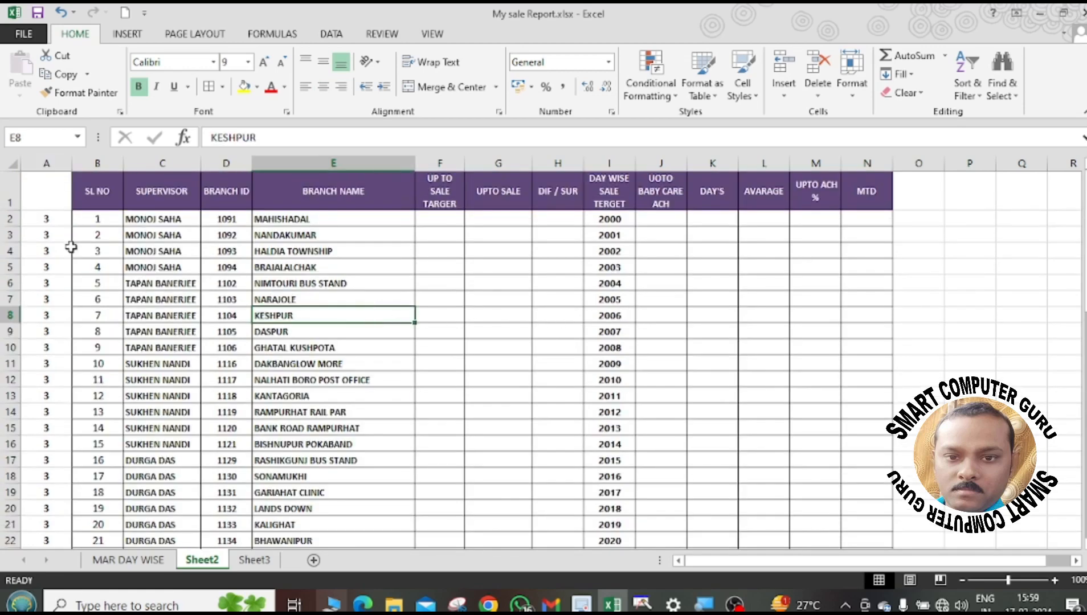
pyautogui.click(60, 217)
pyautogui.click(53, 235)
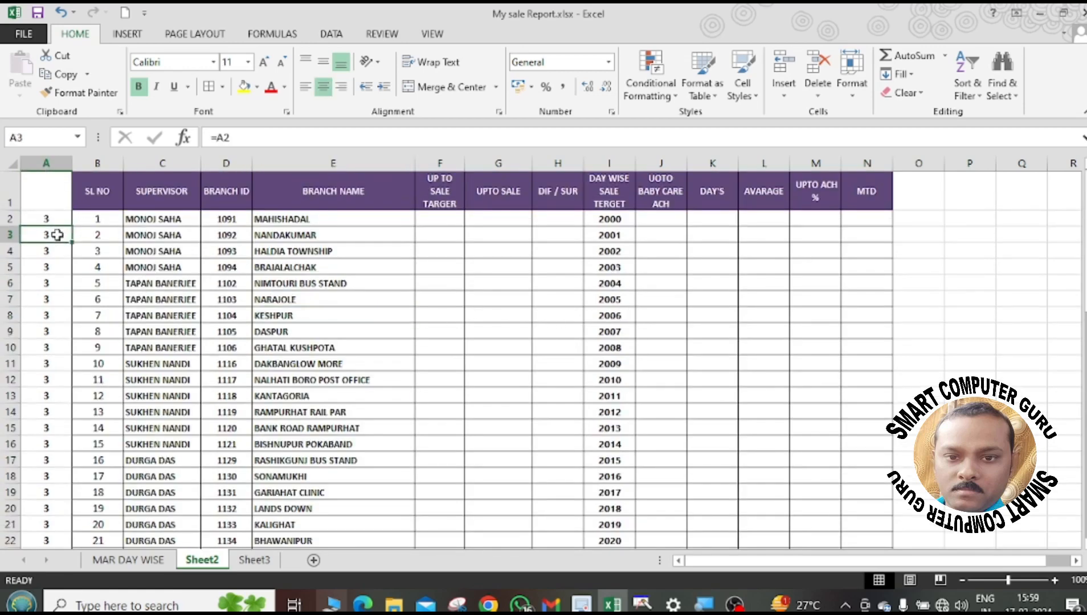
pyautogui.click(50, 219)
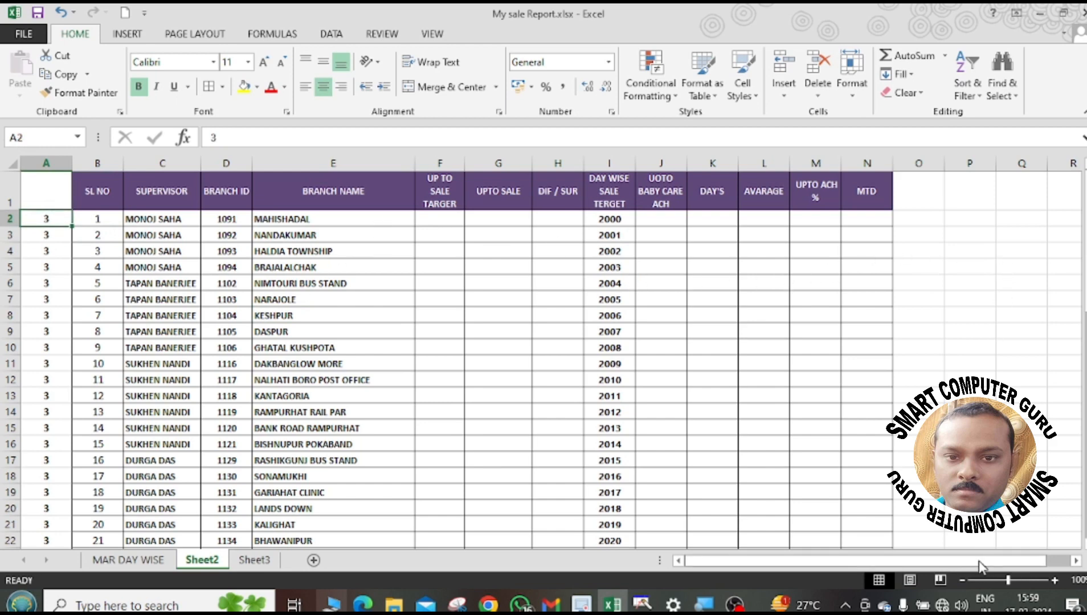
pyautogui.moveTo(979, 562); pyautogui.dragTo(987, 562)
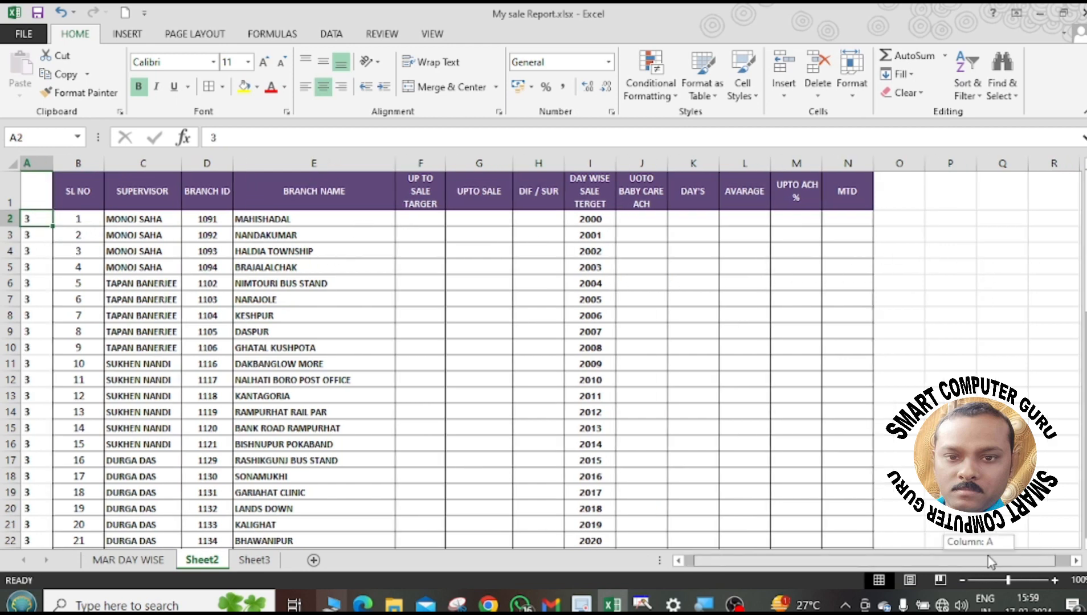
# Enter 2 in cell P3, outside the branch table, as a fixed example value.
pyautogui.click(977, 238)
pyautogui.write('2')
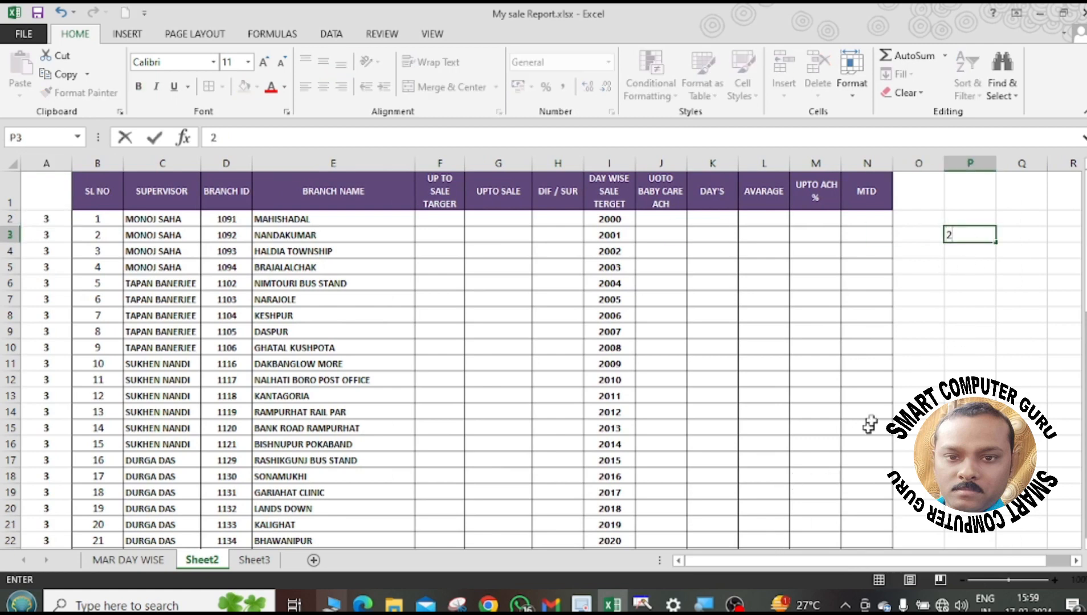
pyautogui.click(955, 328)
pyautogui.moveTo(990, 252); pyautogui.dragTo(987, 526)
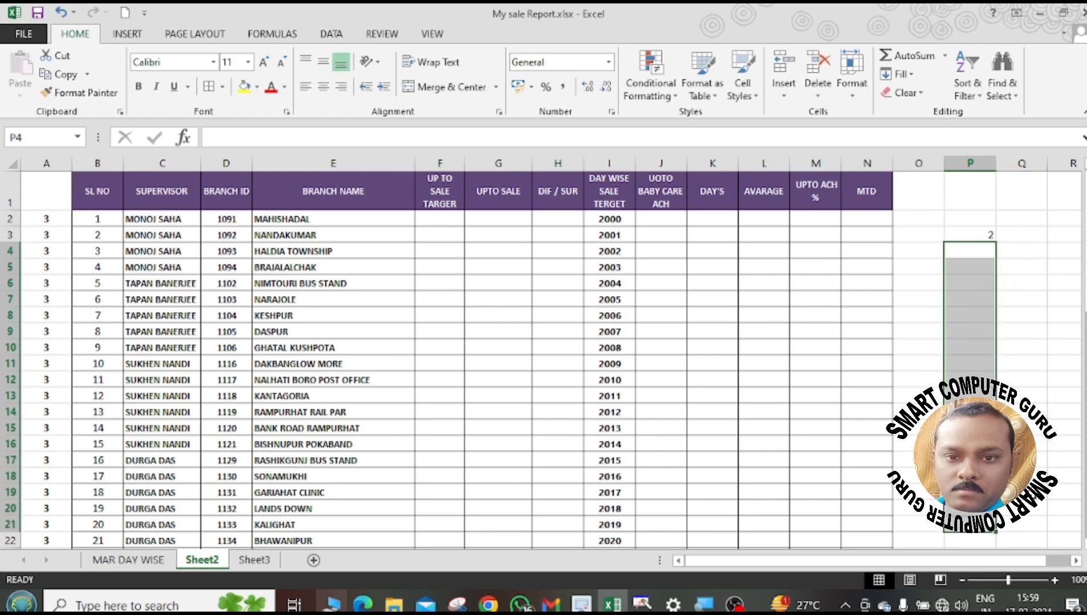
pyautogui.click(1025, 493)
pyautogui.doubleClick(968, 231)
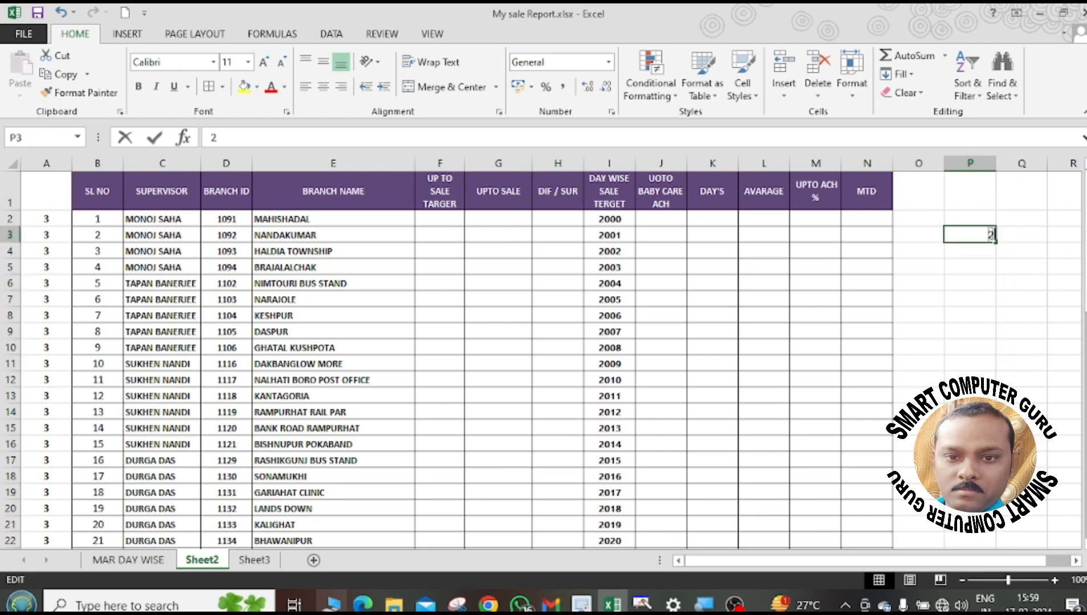
pyautogui.press('Escape')
pyautogui.click(974, 265)
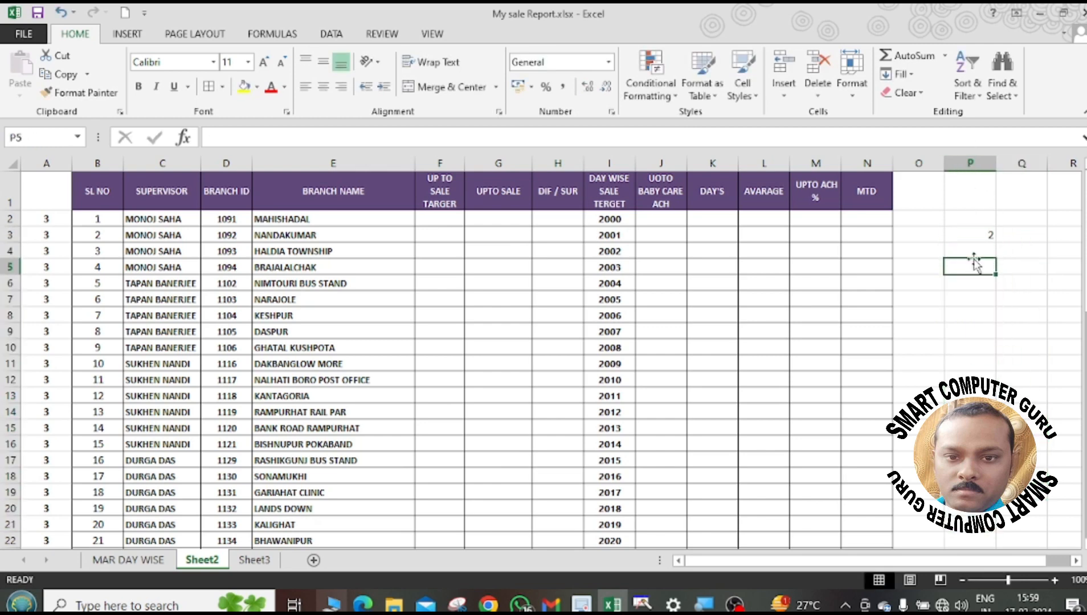
pyautogui.click(963, 234)
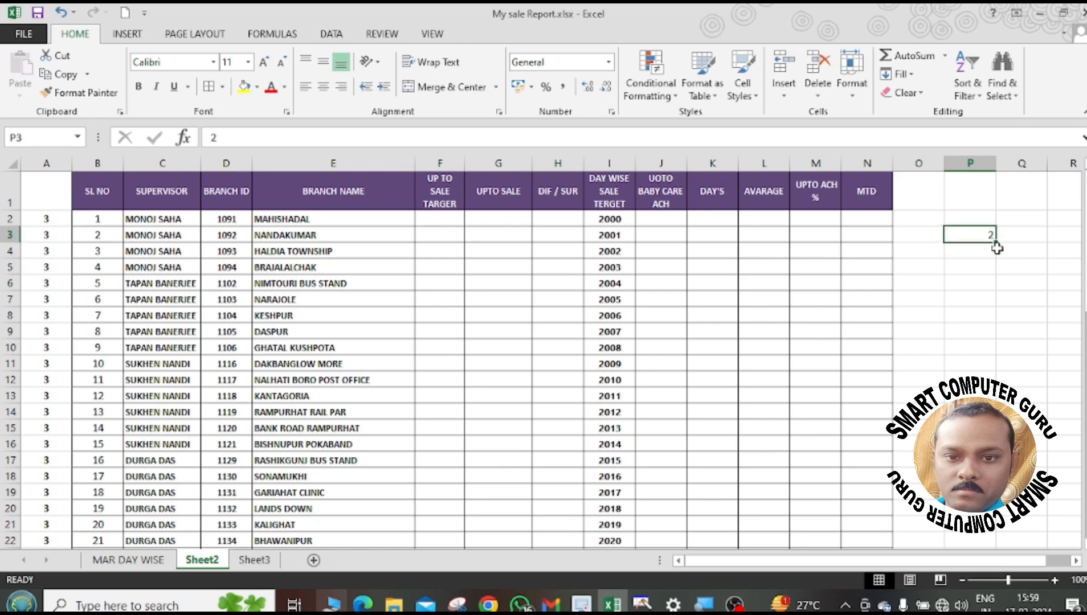
# Fill the fixed value in P3 down through P12 and check the copied cells.
pyautogui.moveTo(997, 244); pyautogui.dragTo(971, 384)
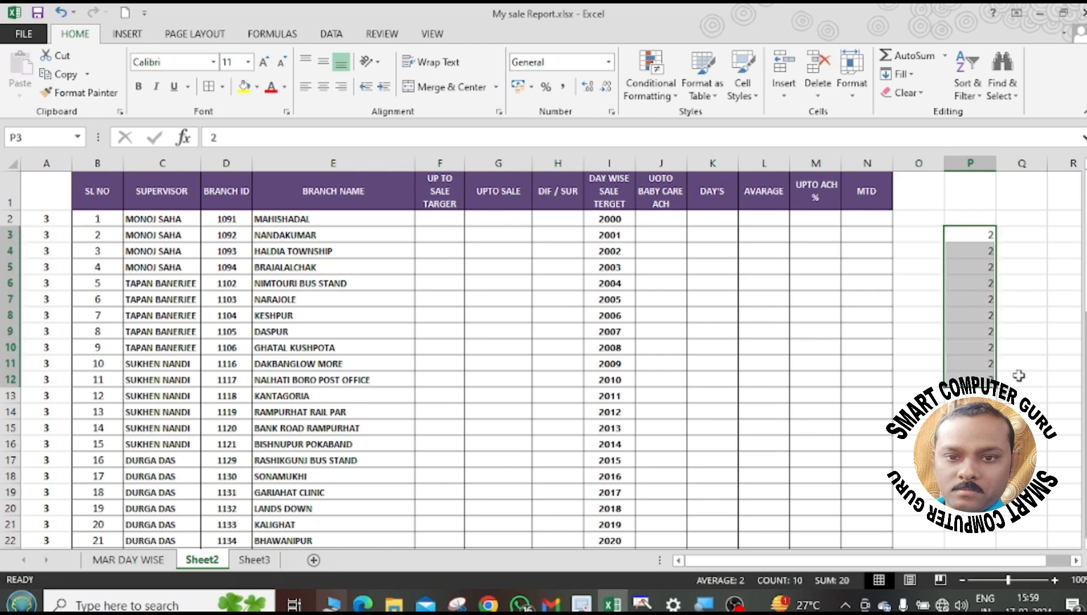
pyautogui.click(1023, 371)
pyautogui.click(984, 380)
pyautogui.click(980, 351)
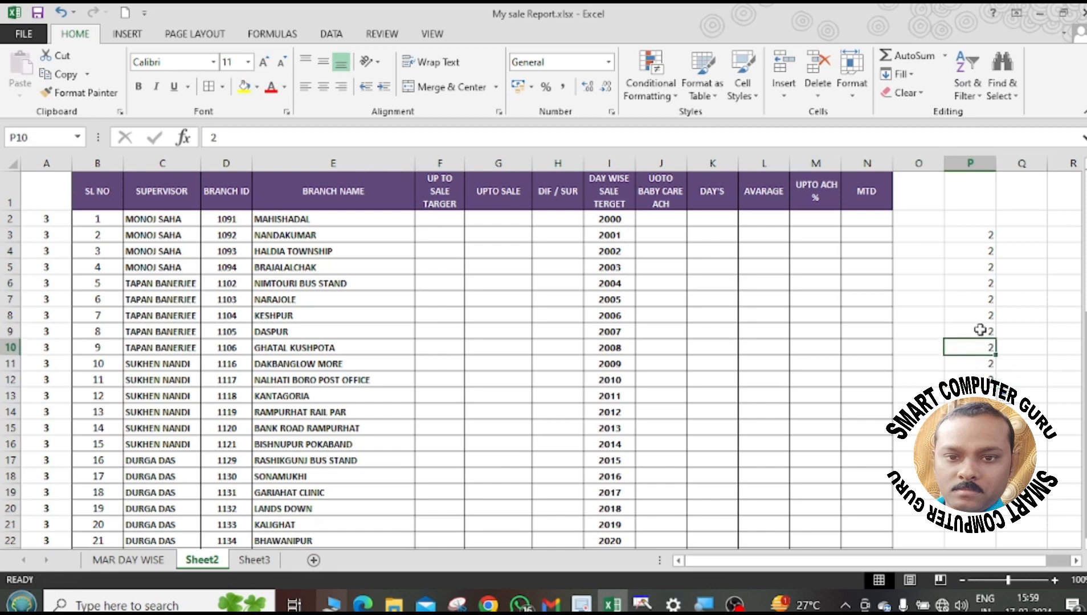
pyautogui.click(976, 331)
# Clear the copied values in P4:P12, keeping the original in P3.
pyautogui.click(981, 234)
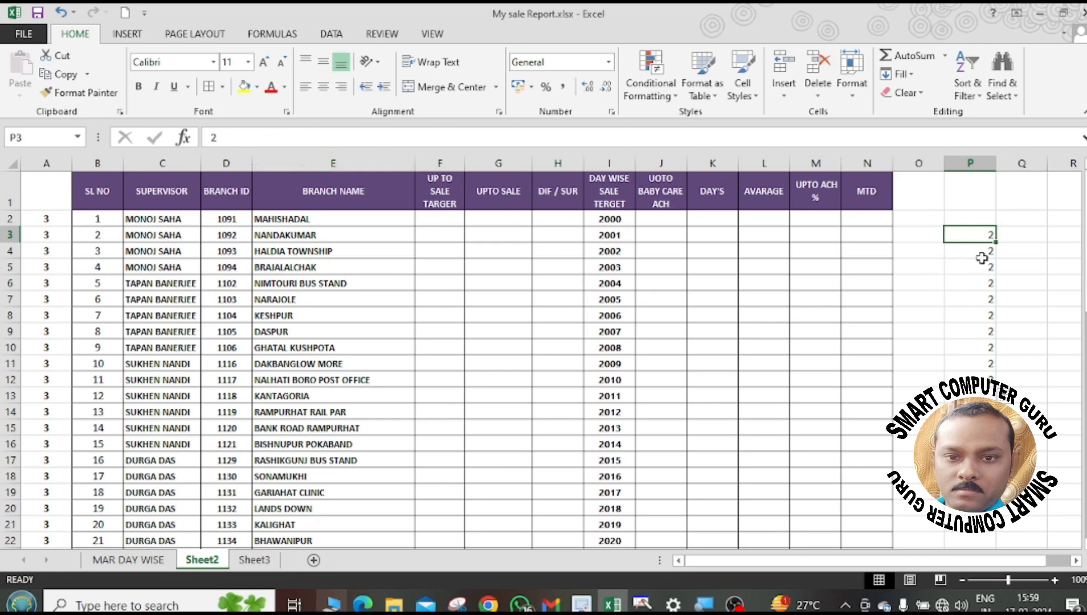
pyautogui.moveTo(983, 246); pyautogui.dragTo(982, 381)
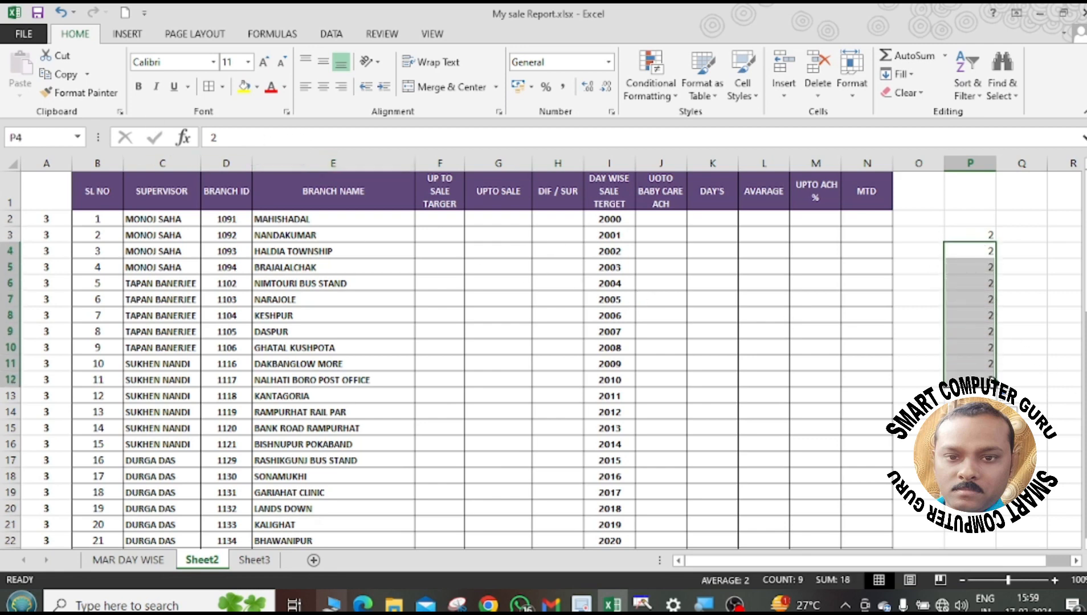
pyautogui.press('Delete')
pyautogui.click(1022, 428)
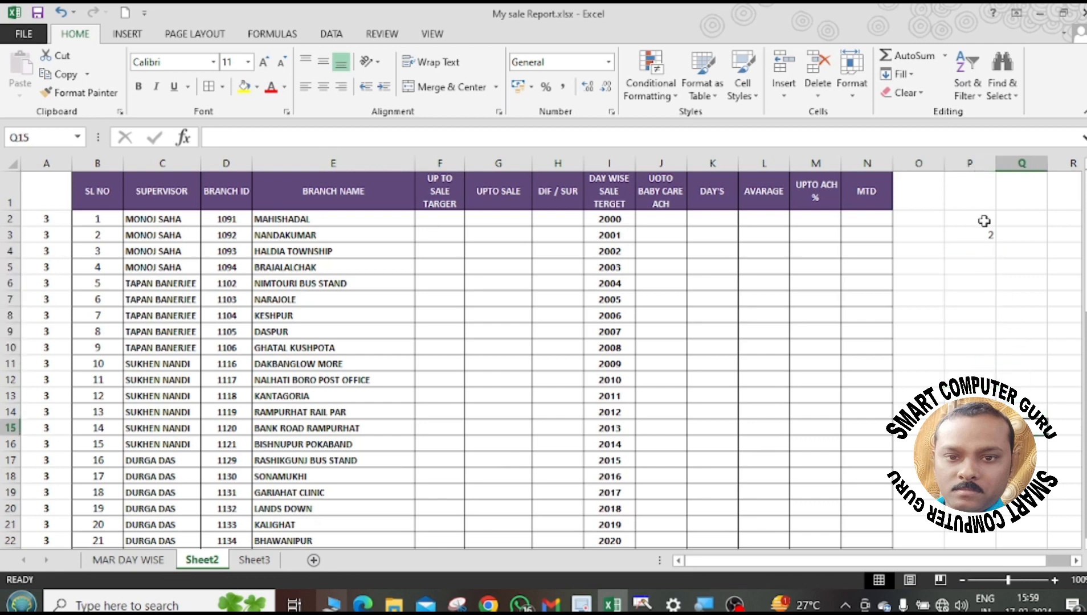
# Link cell P4 to the value above it with the formula =P3.
pyautogui.click(984, 248)
pyautogui.write('=')
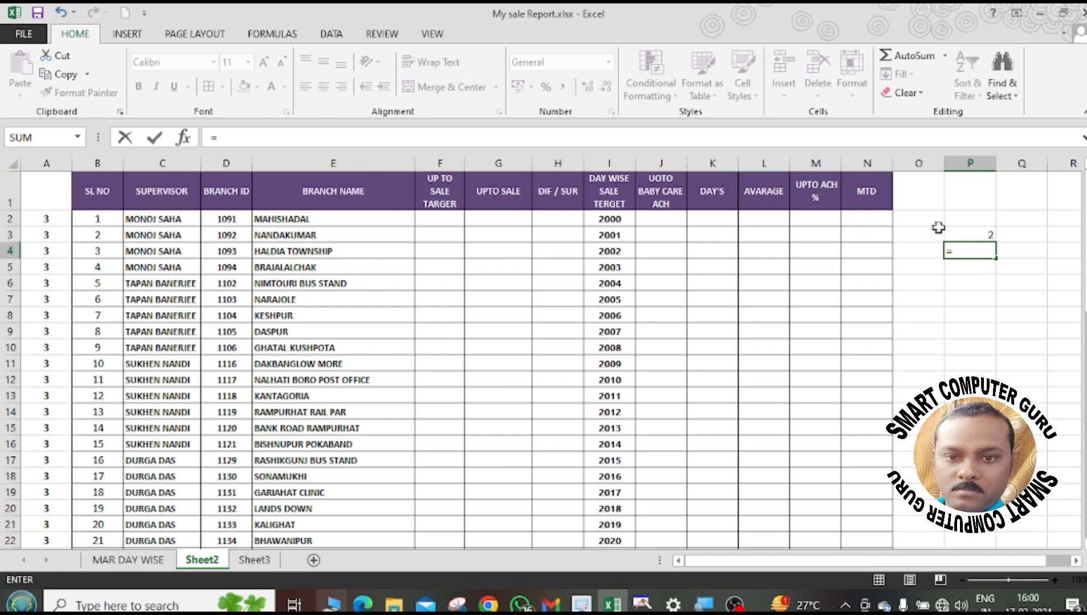
pyautogui.click(967, 237)
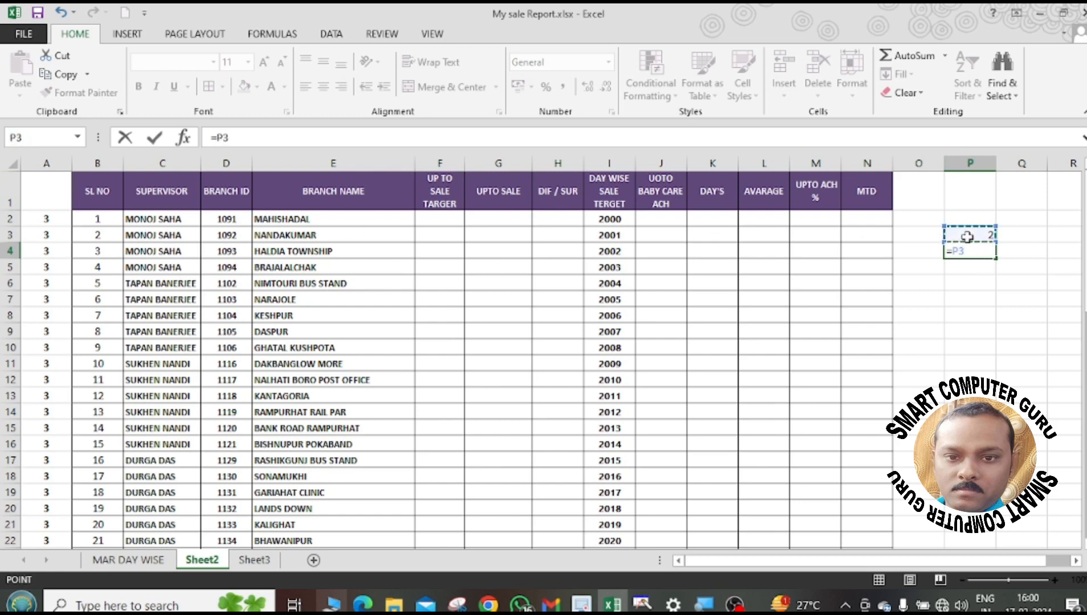
pyautogui.press('Return')
pyautogui.click(1017, 347)
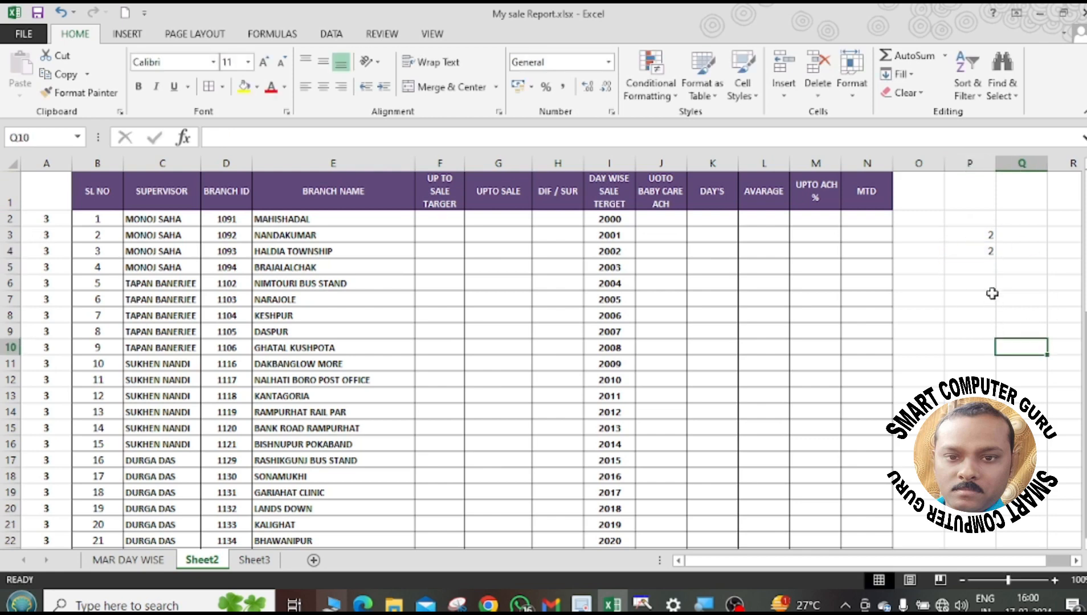
# Fill the linking formula in P4 down through P10 and inspect the formulas in P4 and P5.
pyautogui.click(974, 246)
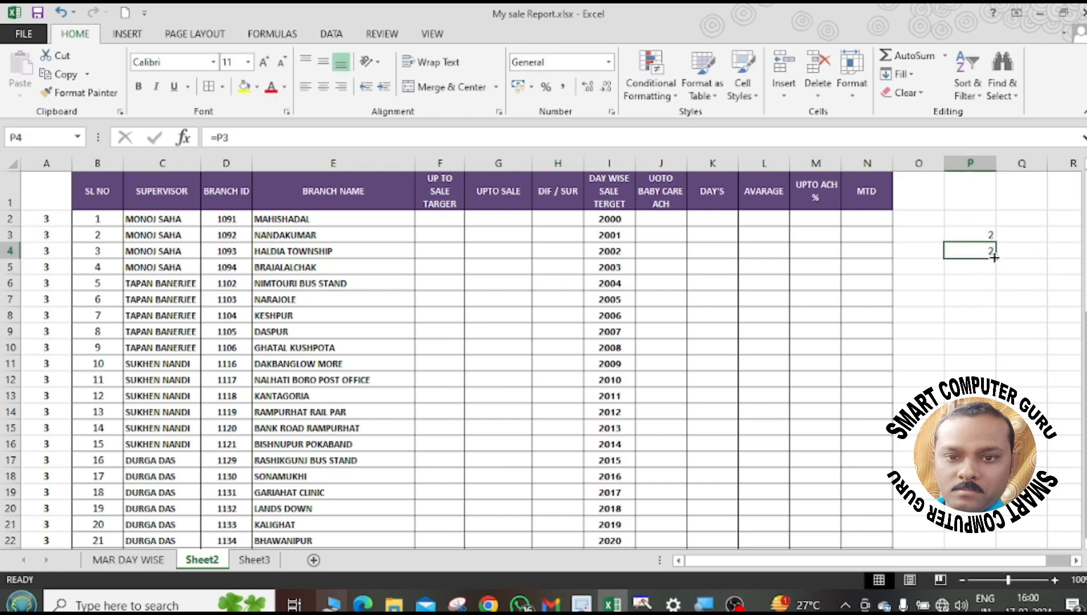
pyautogui.moveTo(997, 257); pyautogui.dragTo(994, 348)
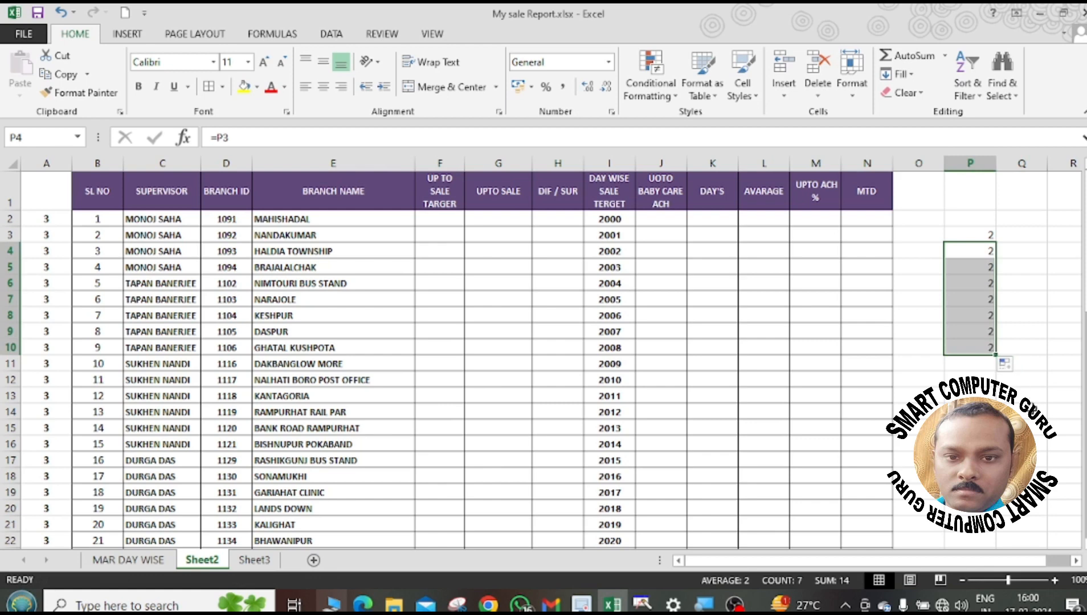
pyautogui.click(1032, 410)
pyautogui.click(986, 252)
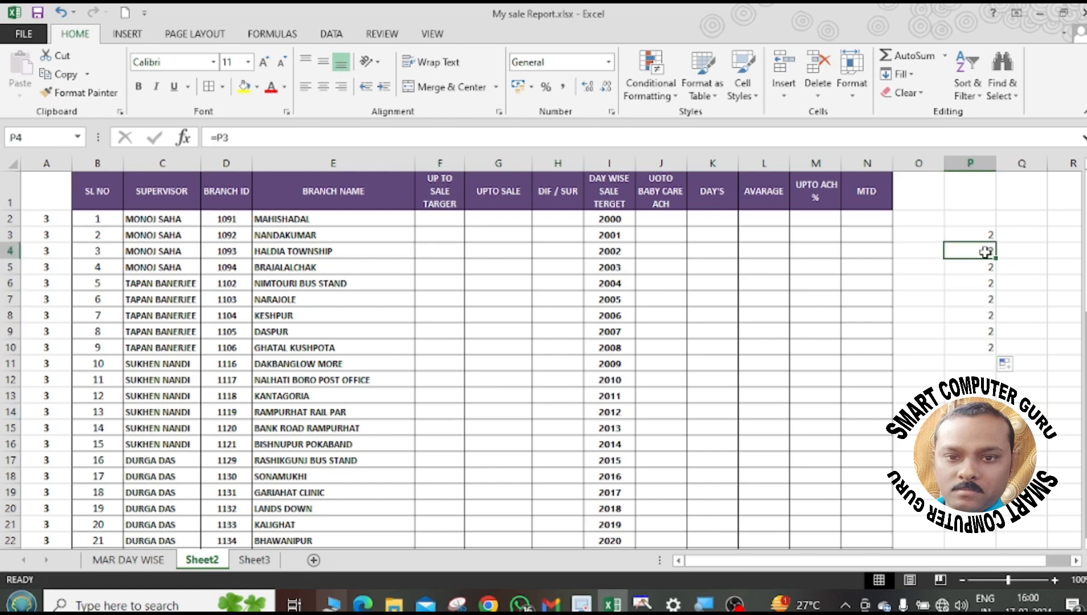
pyautogui.click(986, 265)
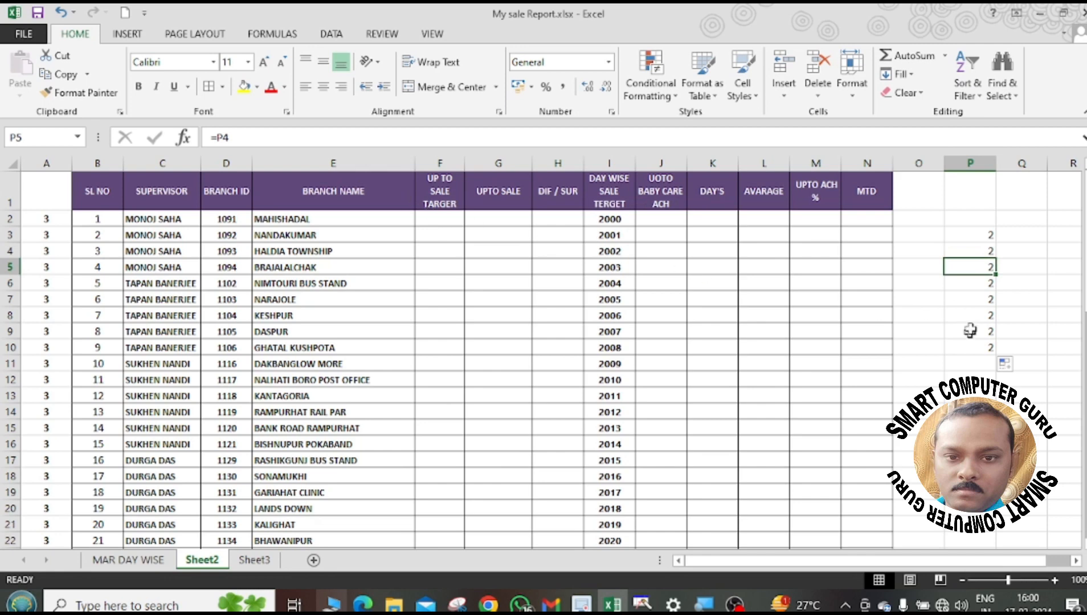
# Clear the filled formulas in P5:P10.
pyautogui.click(982, 236)
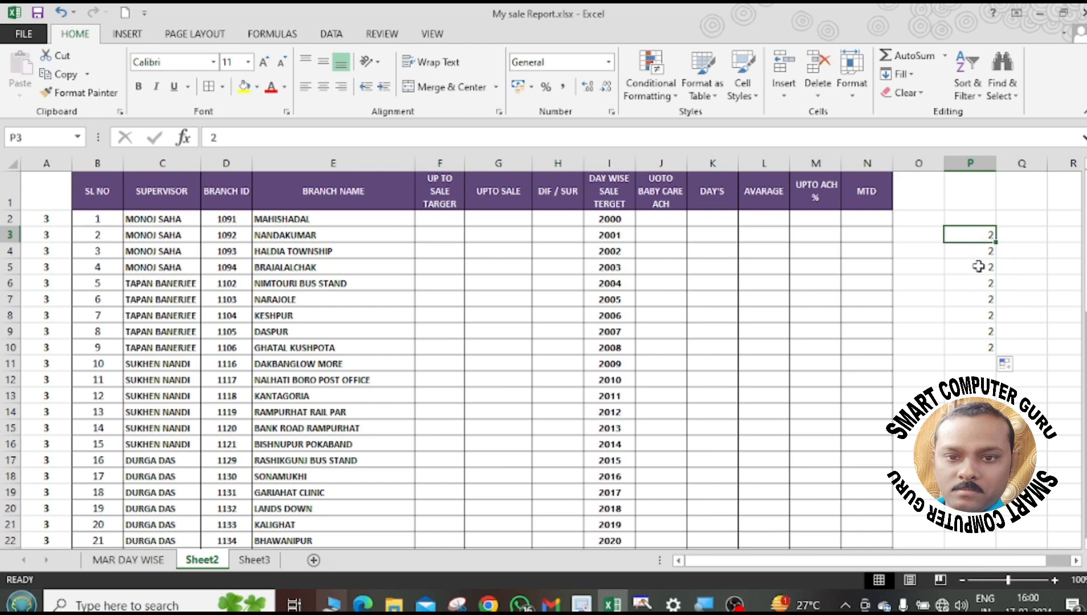
pyautogui.moveTo(980, 265); pyautogui.dragTo(983, 346)
pyautogui.press('Delete')
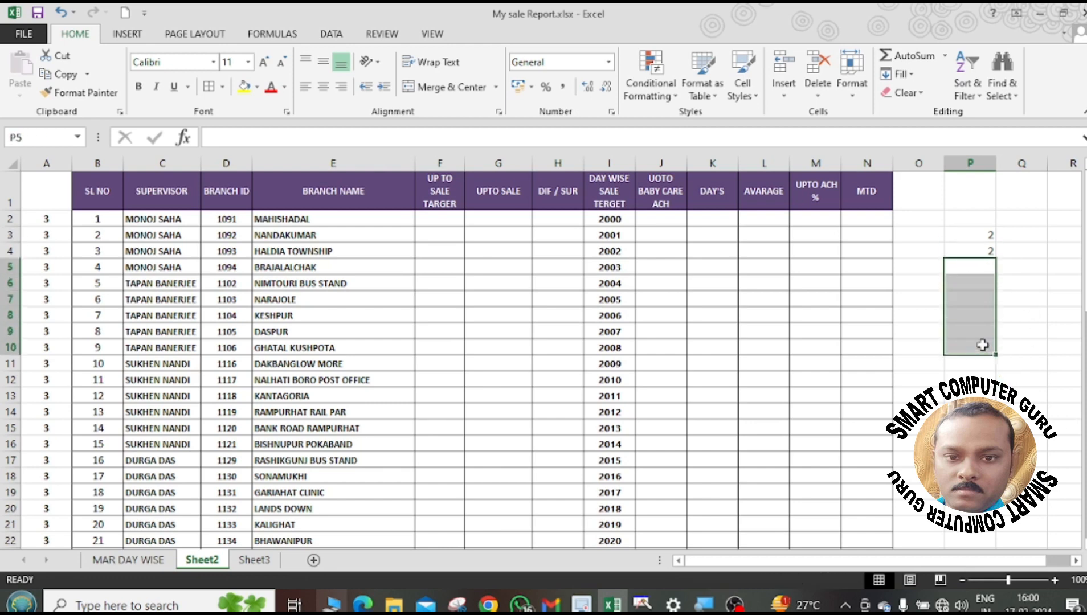
# Copy the formula text =P3 from P4 and paste it unchanged into P5.
pyautogui.click(969, 250)
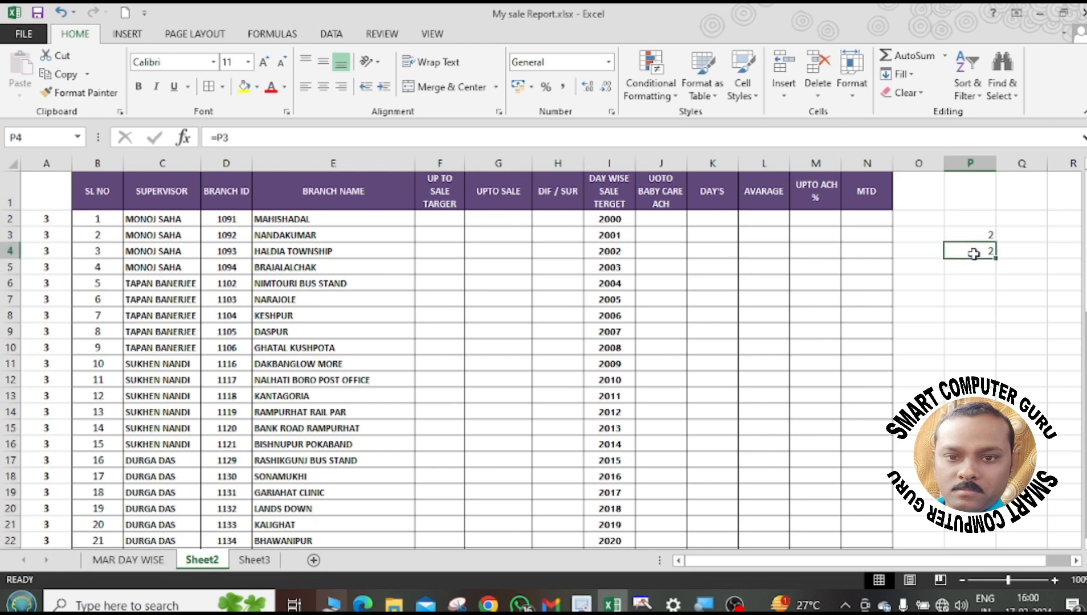
pyautogui.click(219, 137)
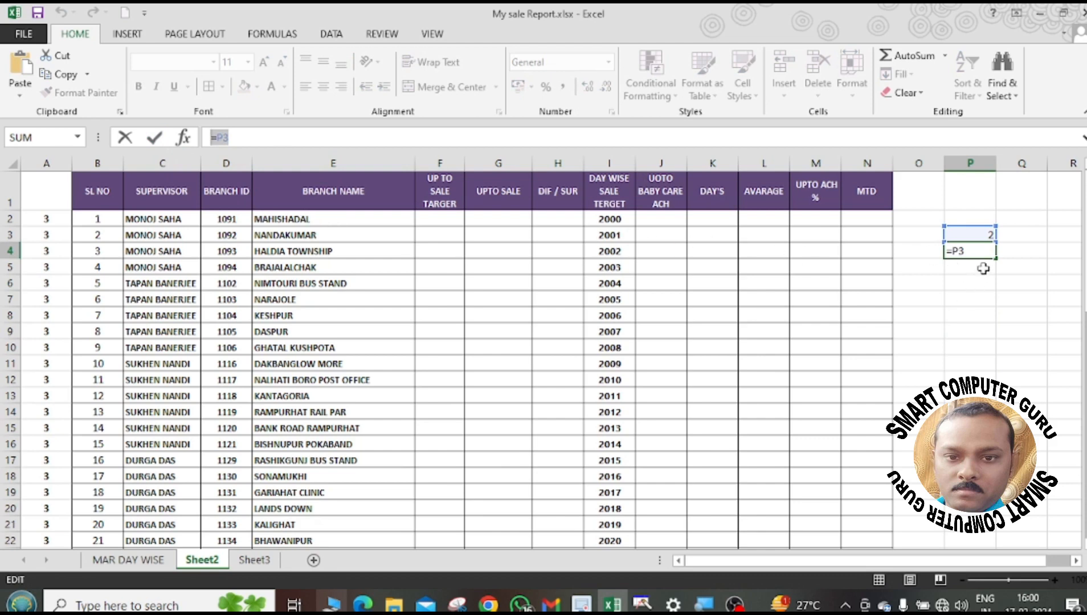
pyautogui.press('Return')
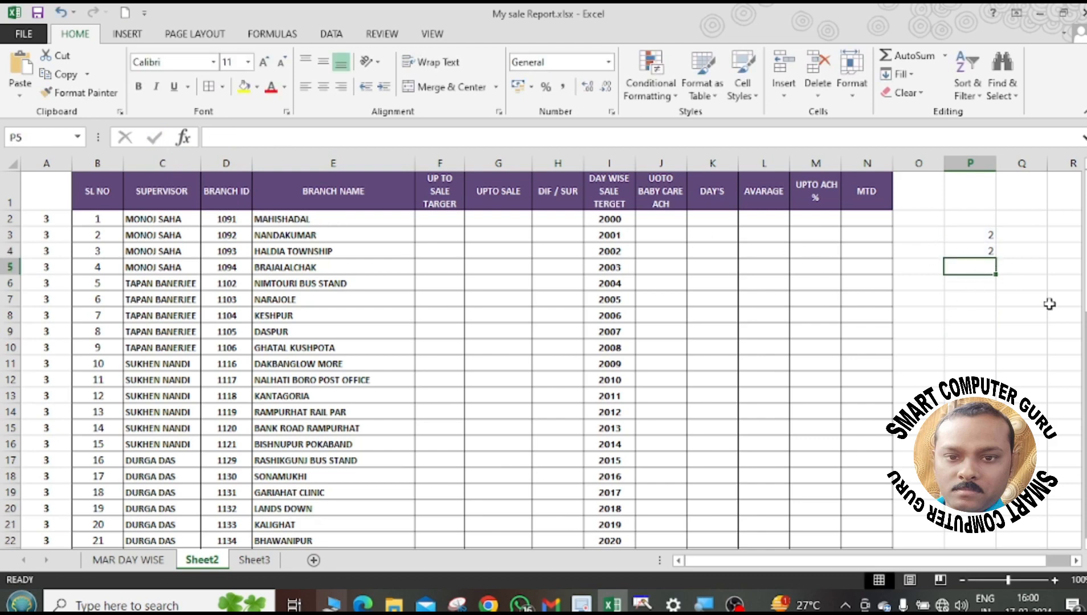
pyautogui.hotkey('ctrl', 'v')
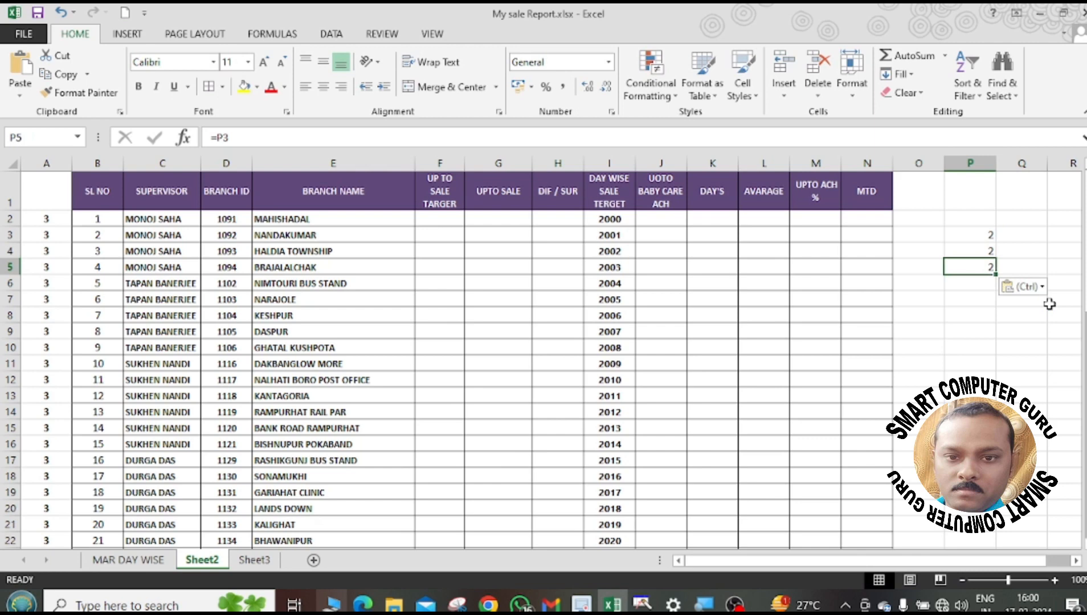
# Paste the copied formula text =P3 unchanged into P6 and P7.
pyautogui.click(962, 283)
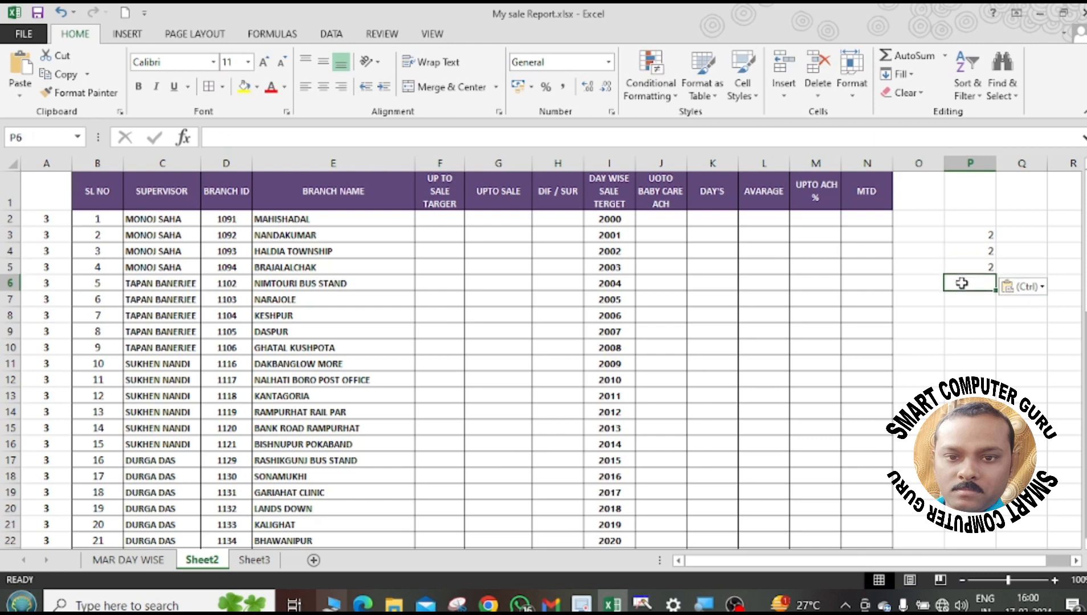
pyautogui.hotkey('ctrl', 'v')
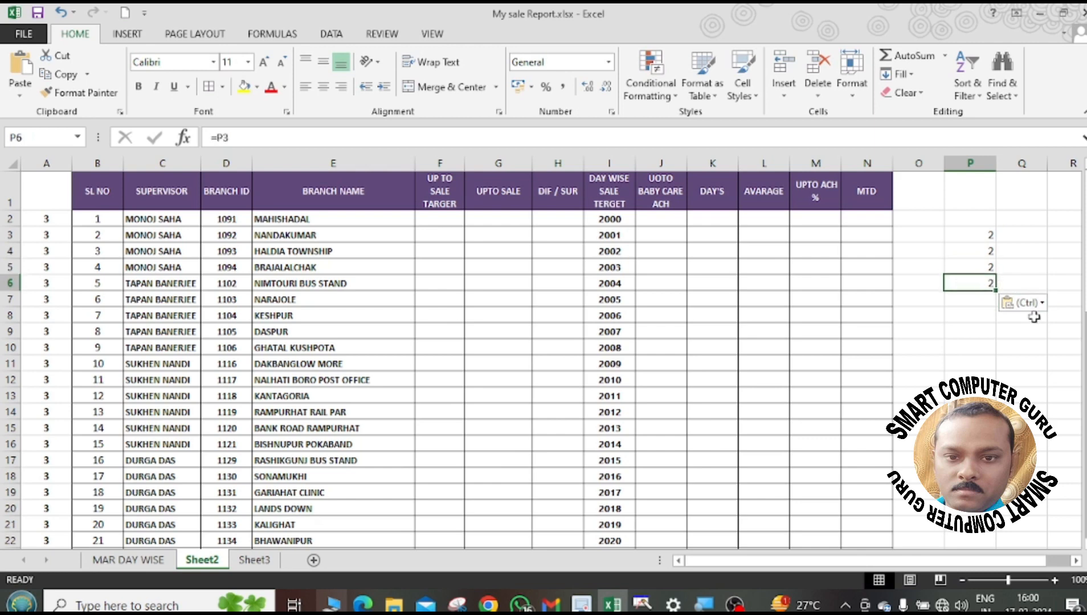
pyautogui.click(962, 301)
pyautogui.hotkey('ctrl', 'v')
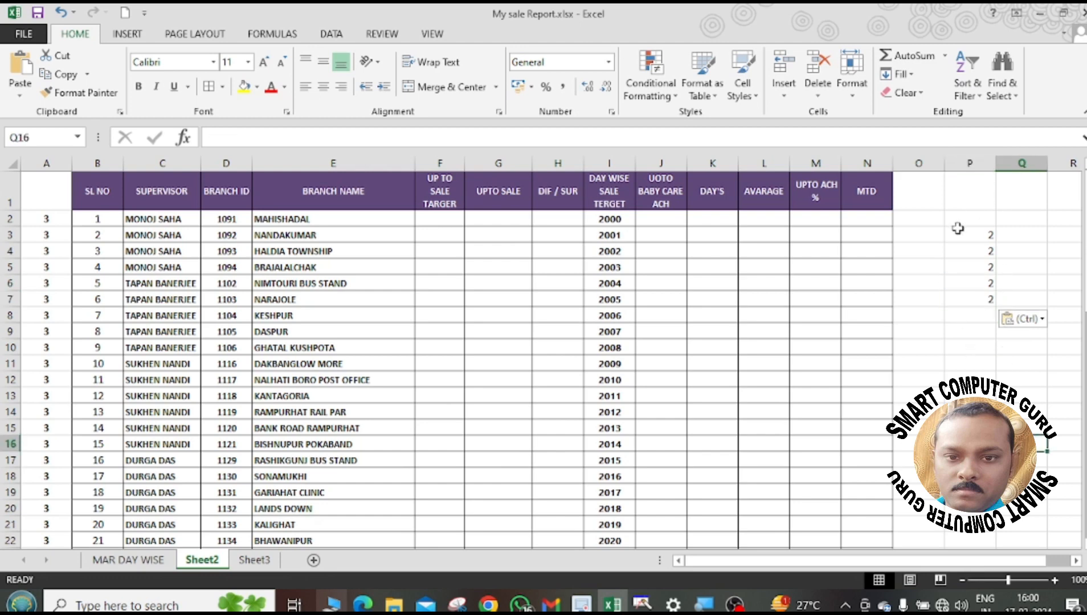
# Change the source value in P3 to 10 to test the linked cells below it.
pyautogui.click(959, 231)
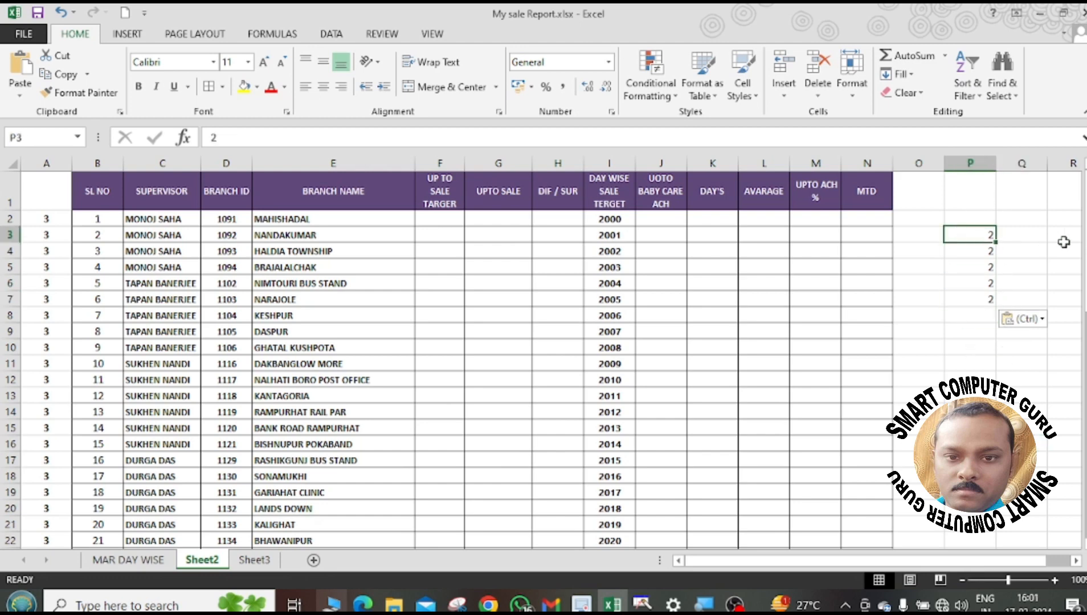
pyautogui.write('10')
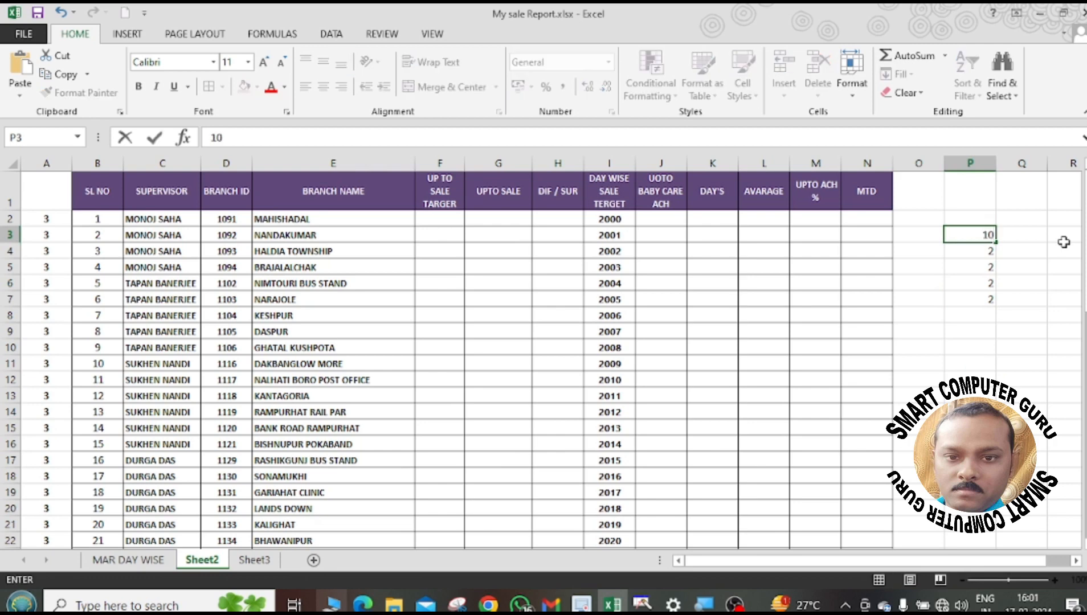
pyautogui.press('Return')
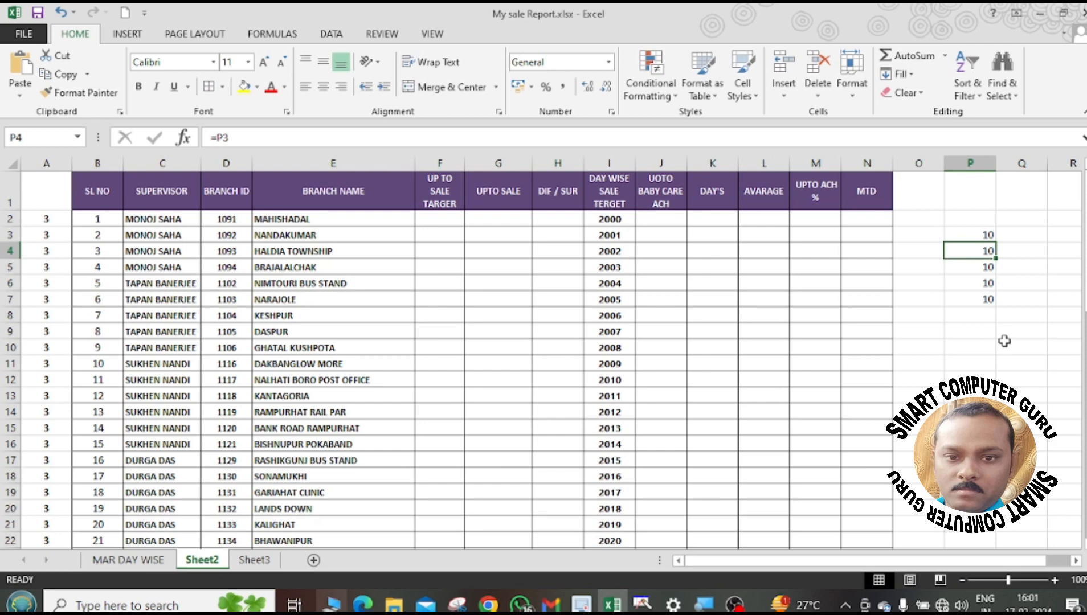
# Clear the demonstration values and formulas from P3:P8.
pyautogui.moveTo(975, 234); pyautogui.dragTo(977, 315)
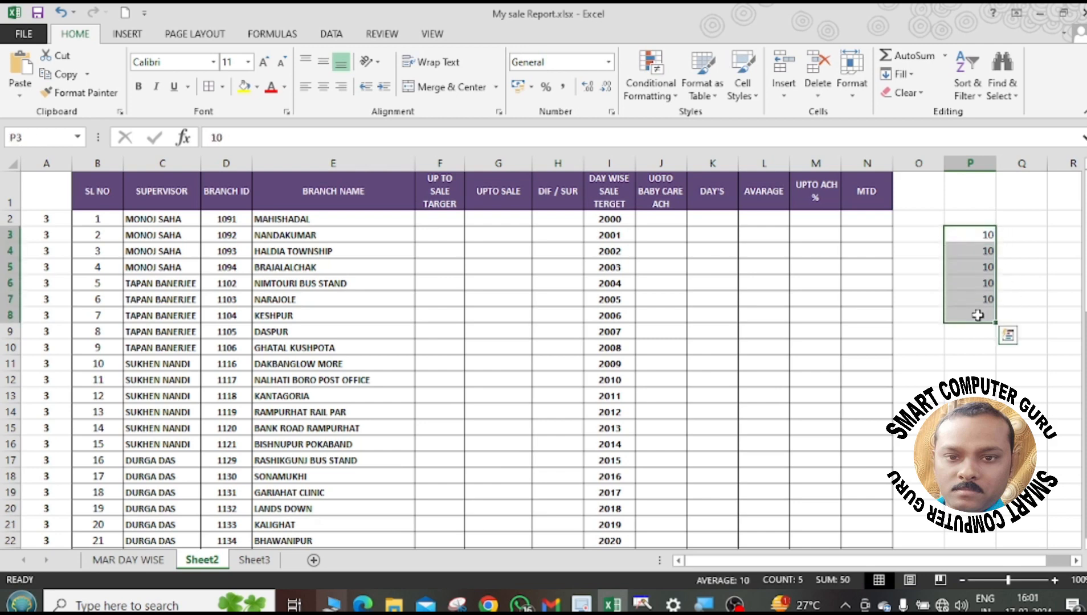
pyautogui.press('Delete')
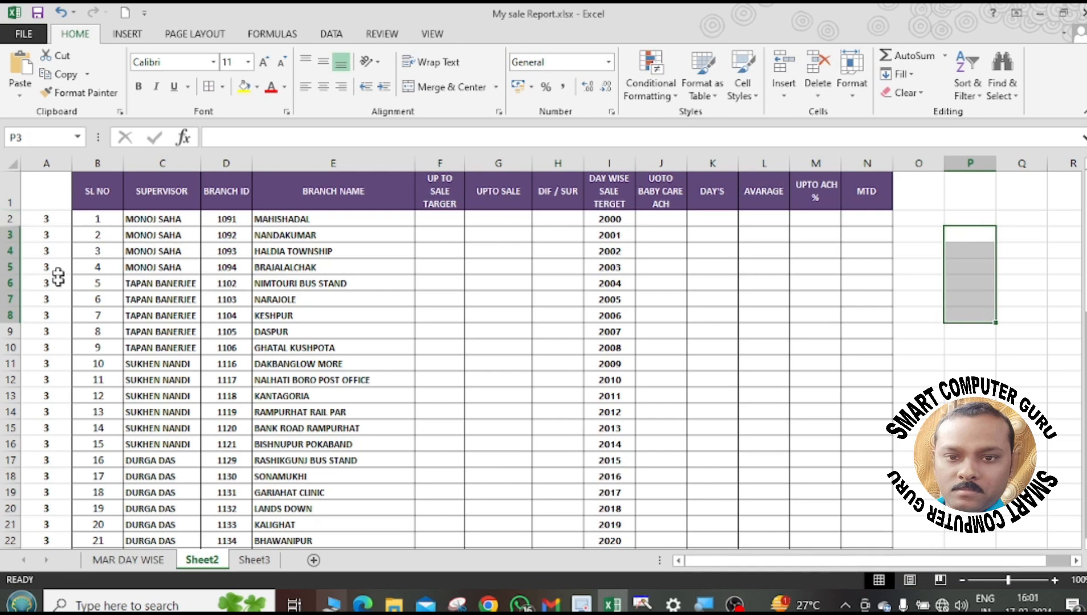
pyautogui.click(496, 332)
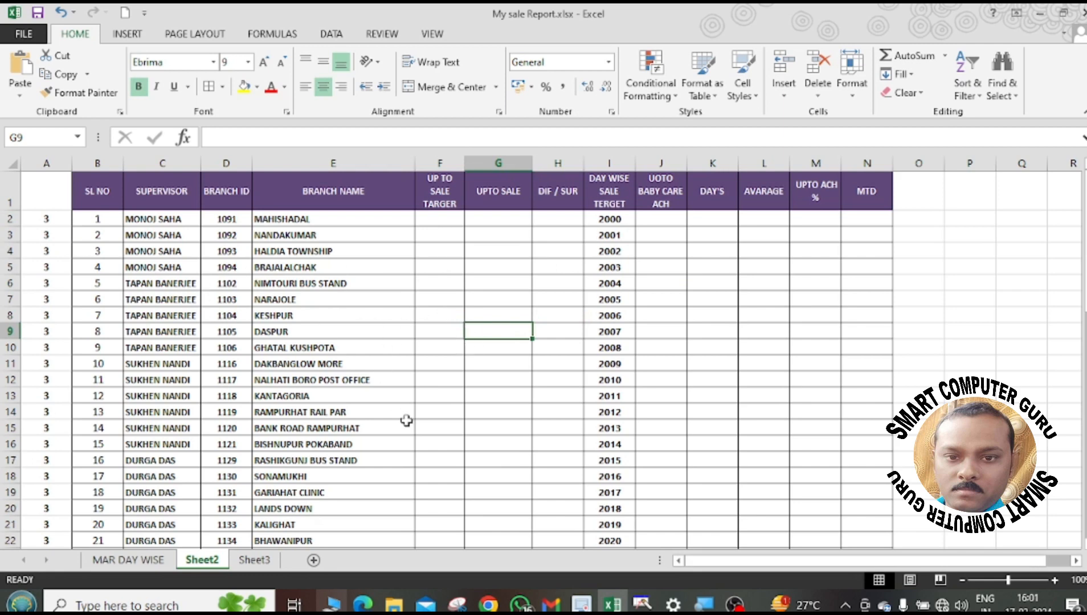
# Enter the formula =I2*A2 in F2 to multiply the day-wise sale target by the day count.
pyautogui.click(430, 219)
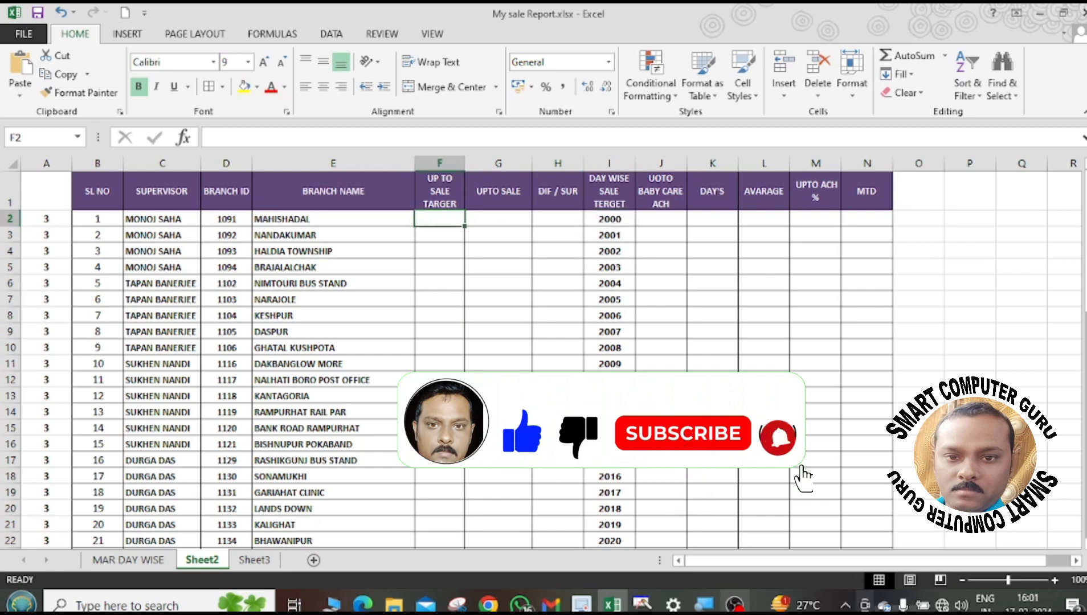
pyautogui.write('=')
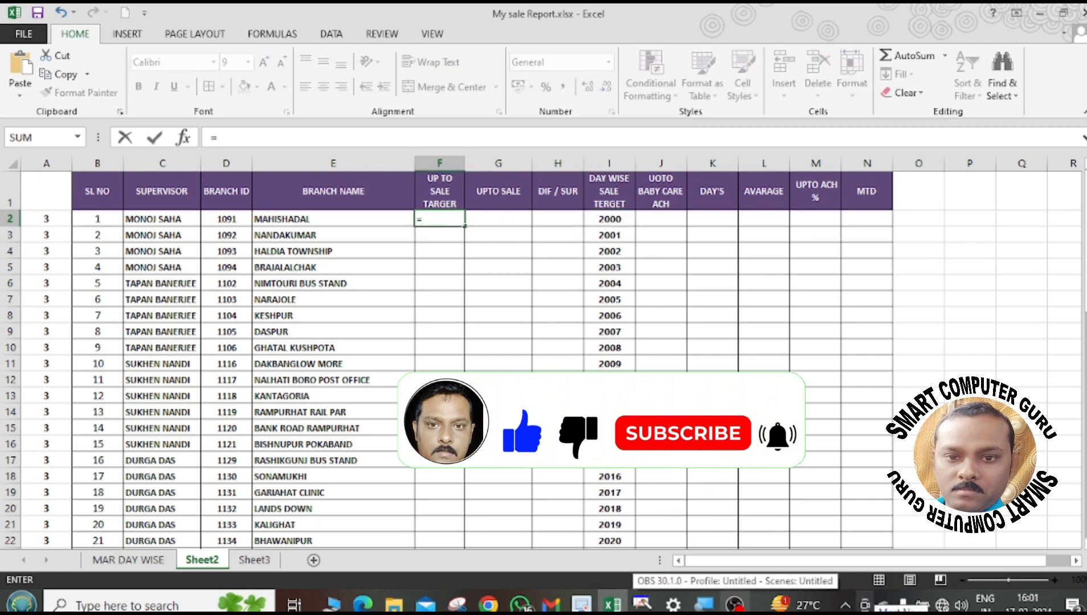
pyautogui.click(603, 218)
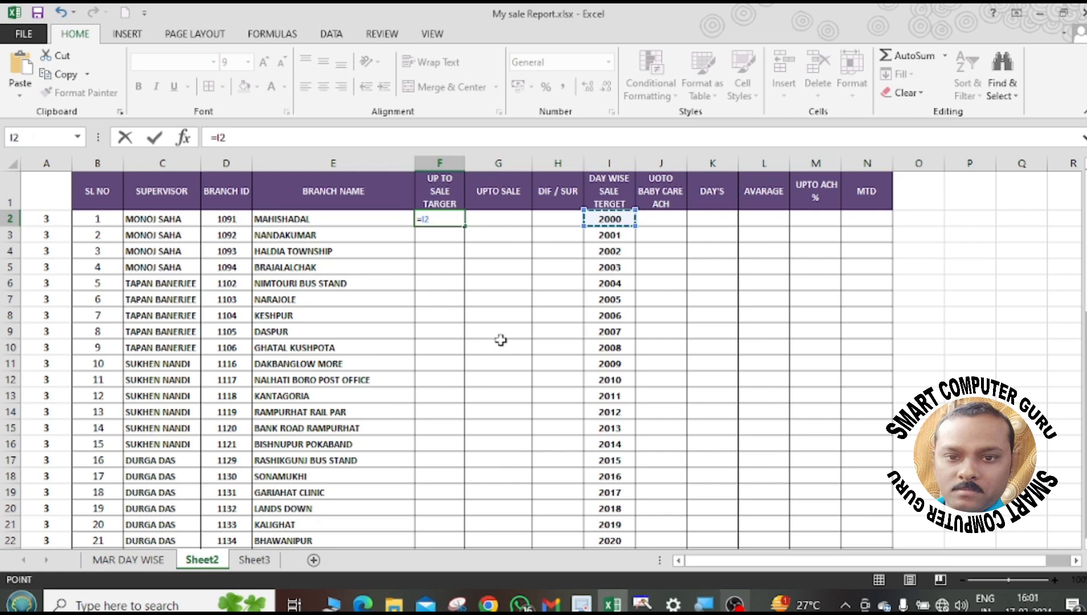
pyautogui.write('*')
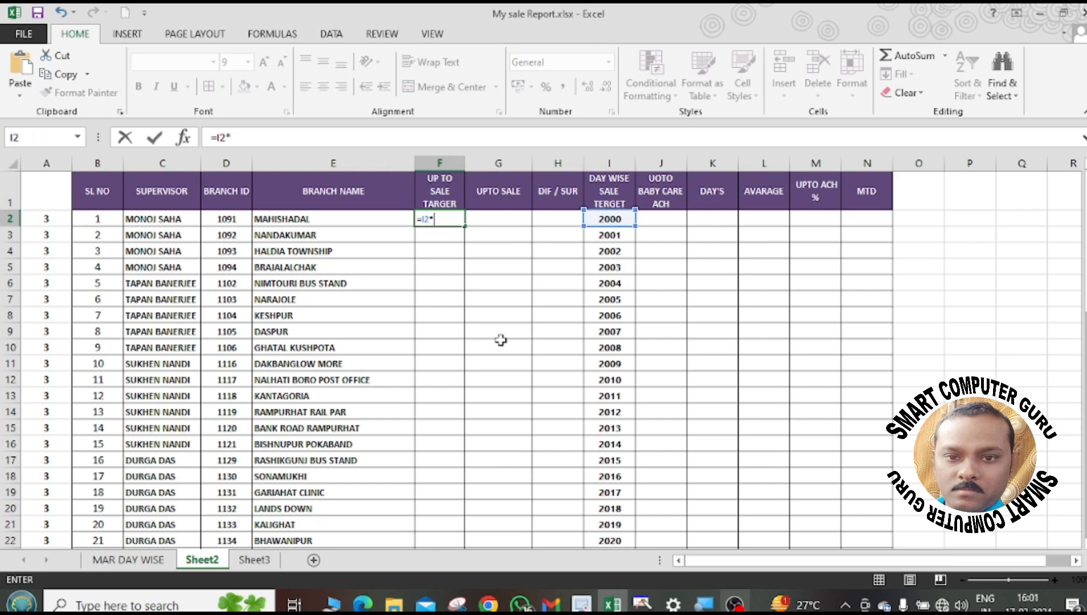
pyautogui.click(44, 217)
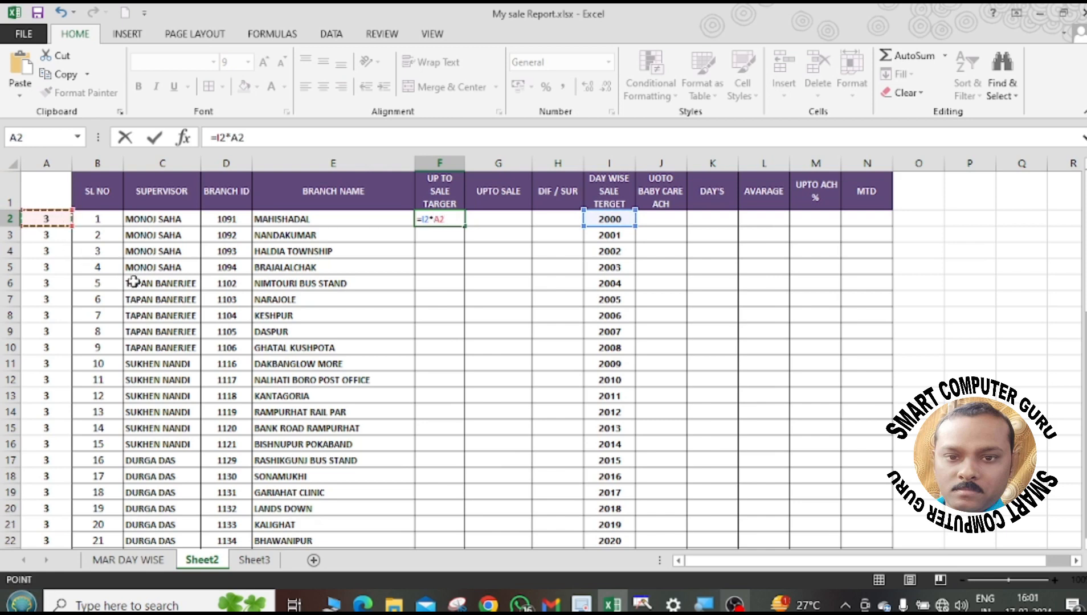
pyautogui.press('Return')
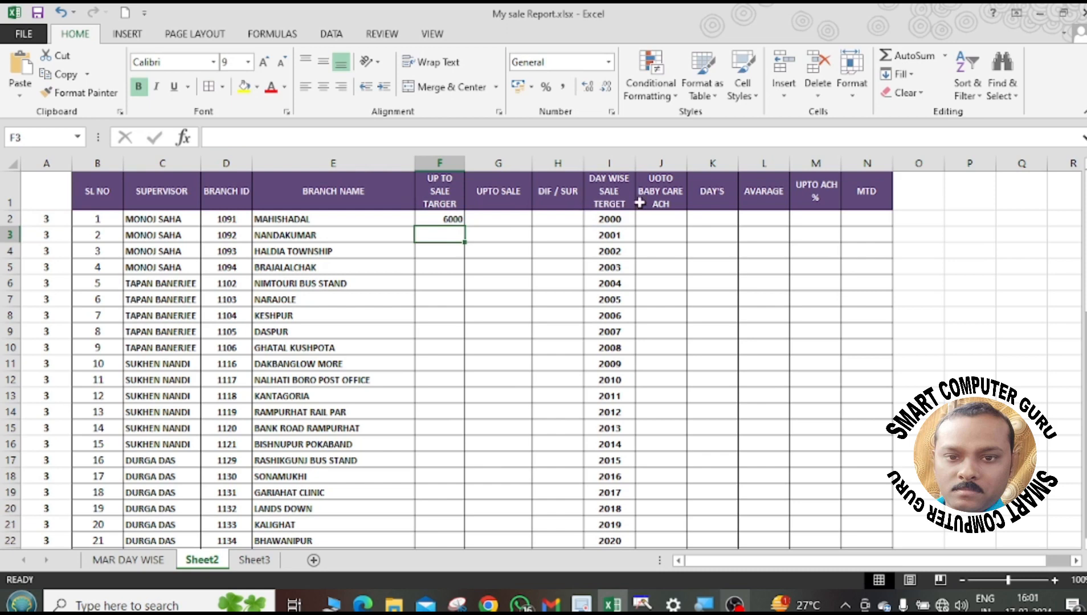
# Fill the F2 target formula down the column to the last branch row and check the filled cells.
pyautogui.click(452, 218)
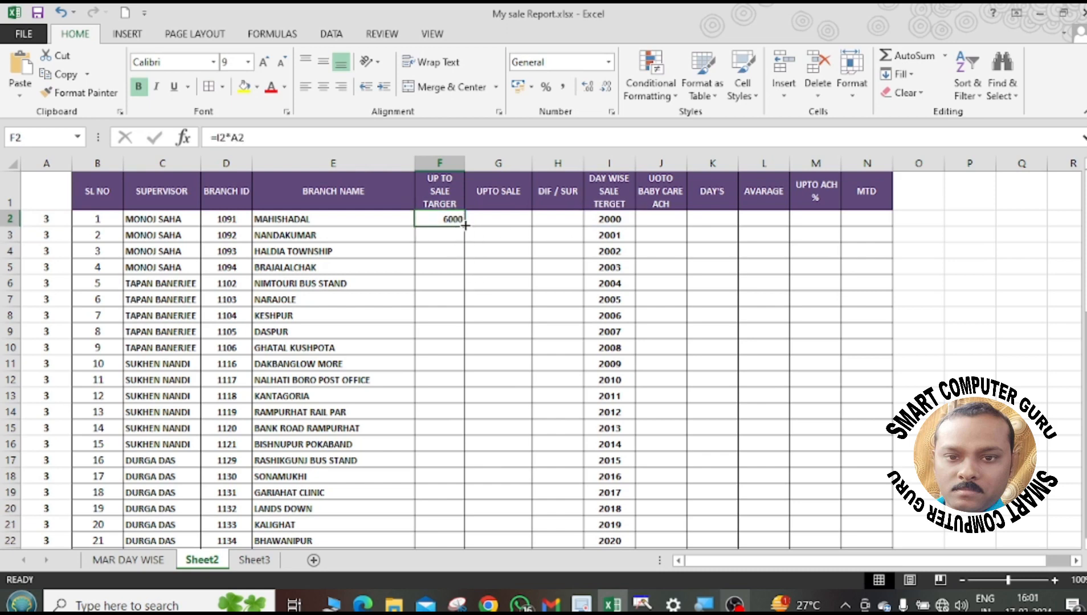
pyautogui.doubleClick(465, 225)
pyautogui.scroll(-8, 501, 291)
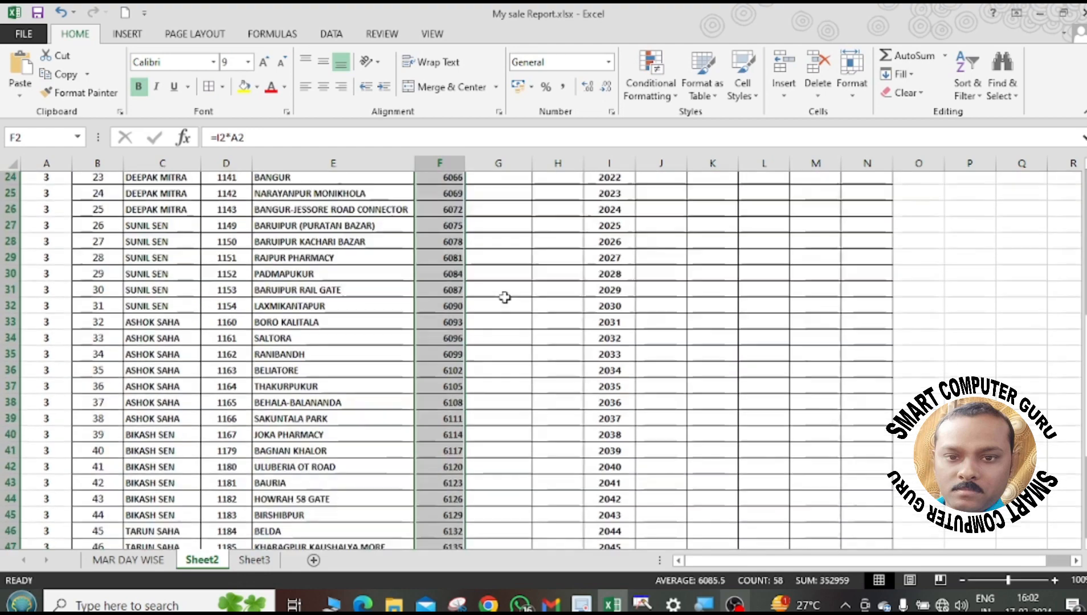
pyautogui.scroll(-6, 505, 297)
pyautogui.scroll(14, 527, 396)
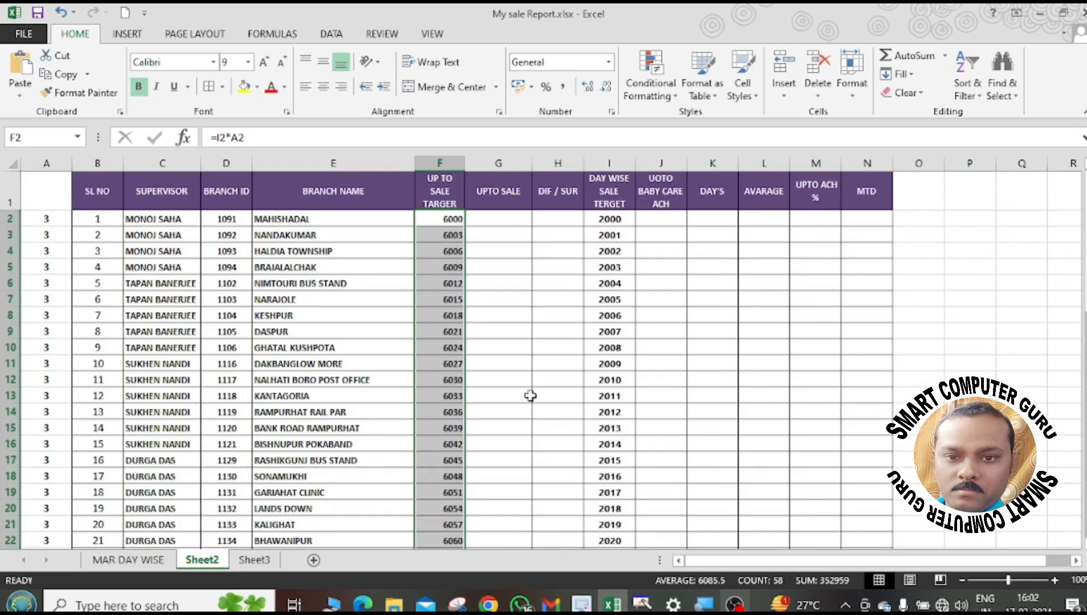
# Set the day count in A2 to 2 to test the linked targets.
pyautogui.click(51, 224)
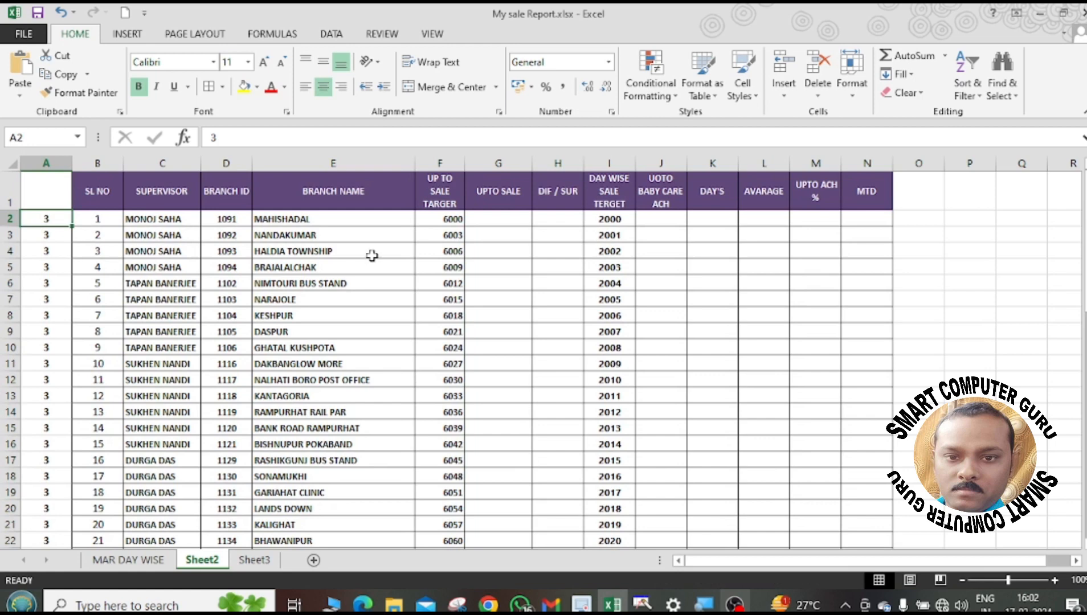
pyautogui.write('2')
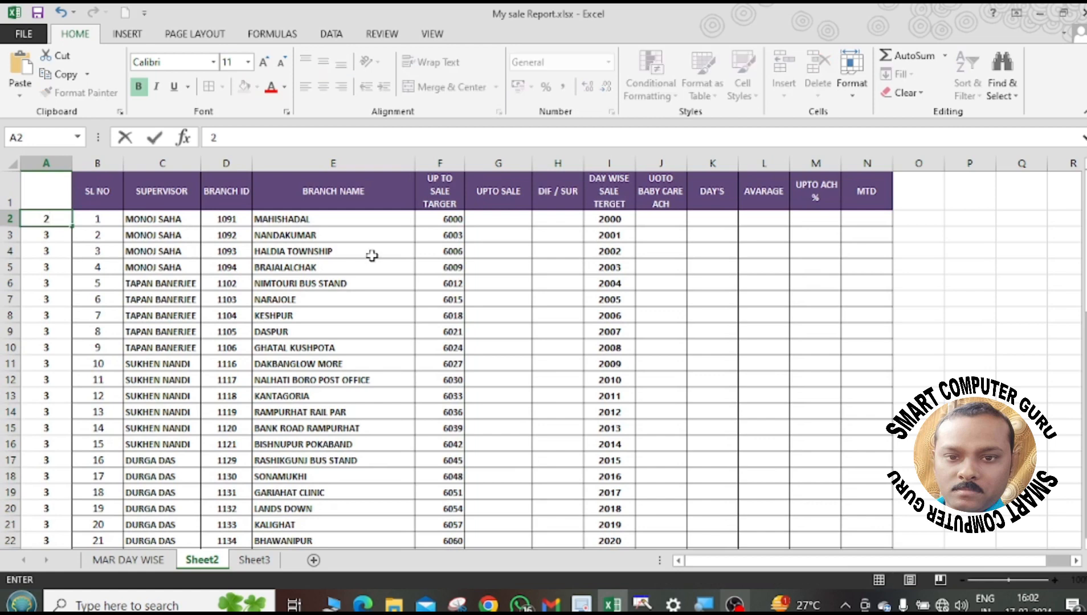
pyautogui.press('Return')
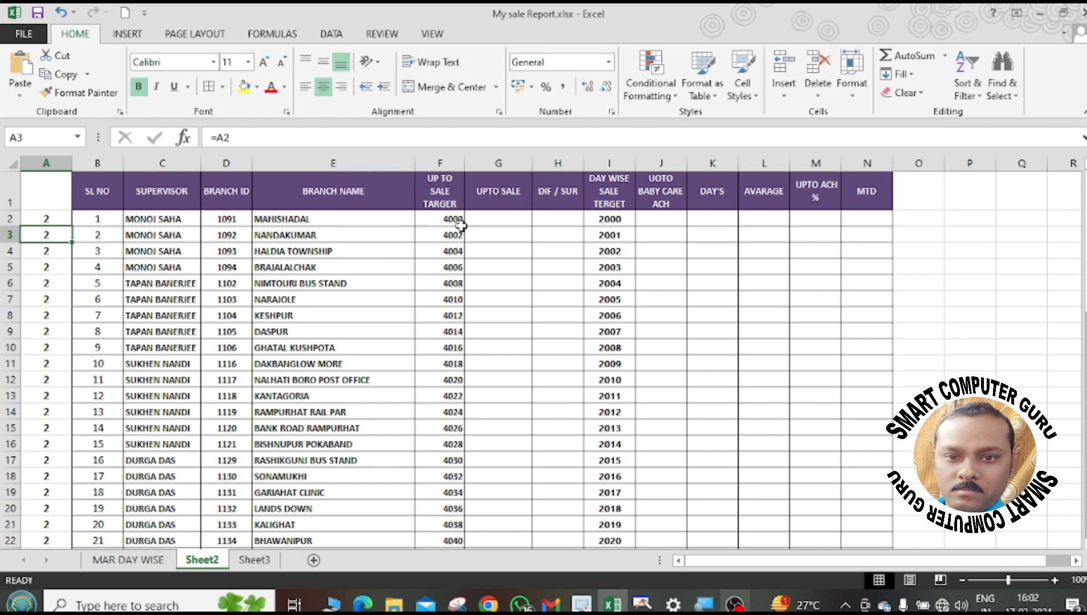
# Set the day count in A2 to 1.
pyautogui.click(48, 218)
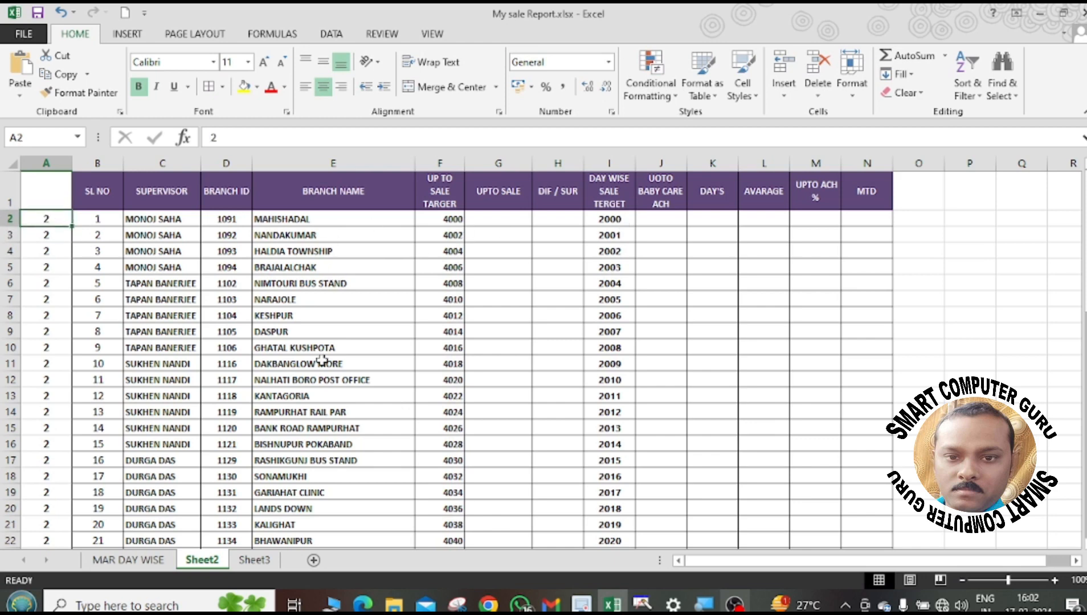
pyautogui.write('1')
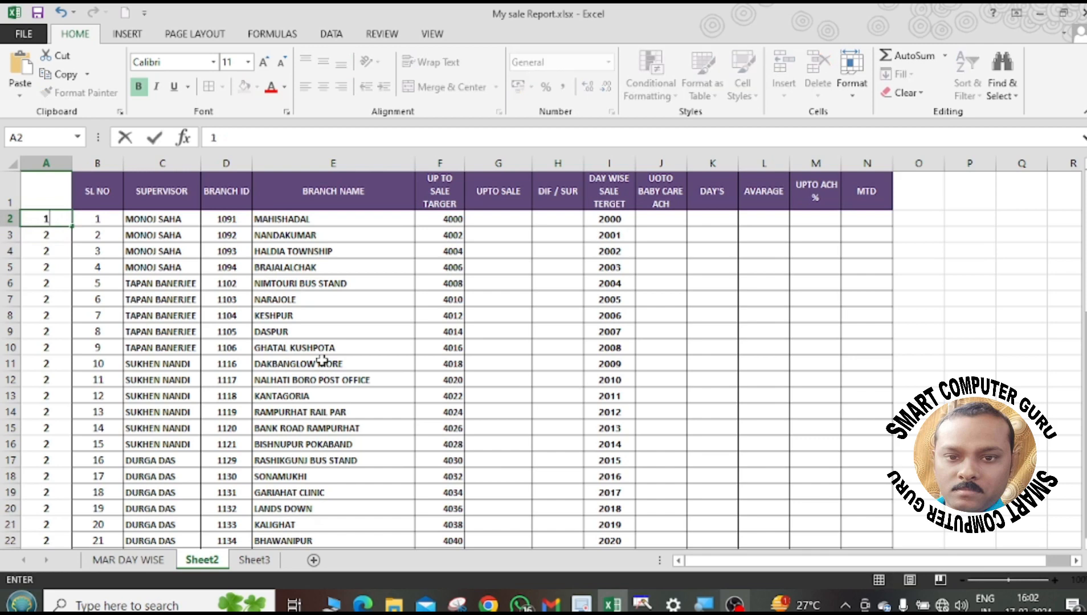
pyautogui.press('Return')
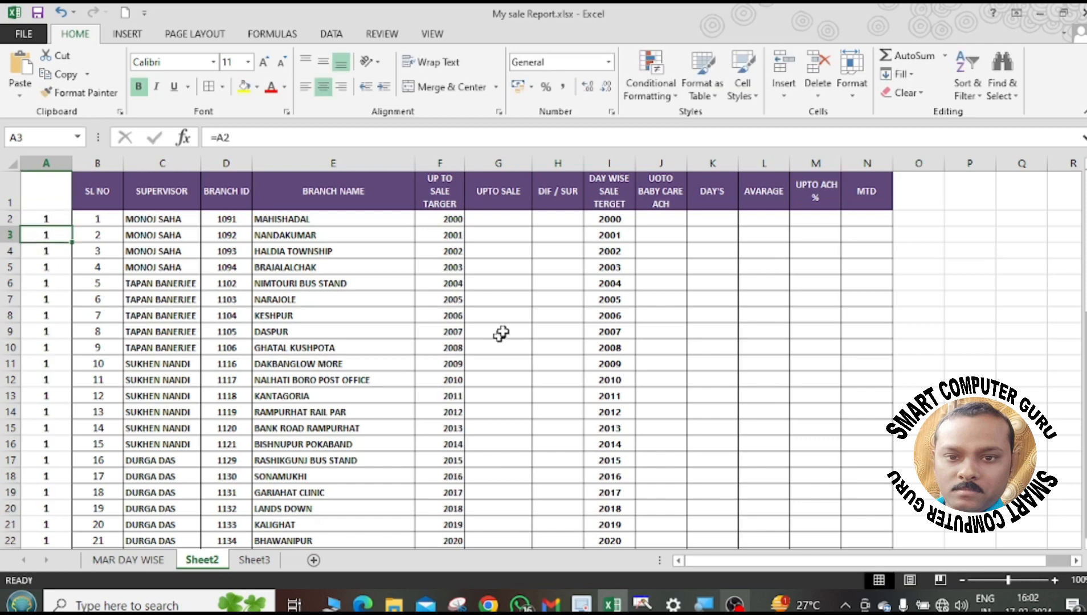
# Enter a formula in G2 of Sheet2 adding the first branch's daily sales from MAR DAY WISE cells E3, M3 and U3.
pyautogui.click(513, 224)
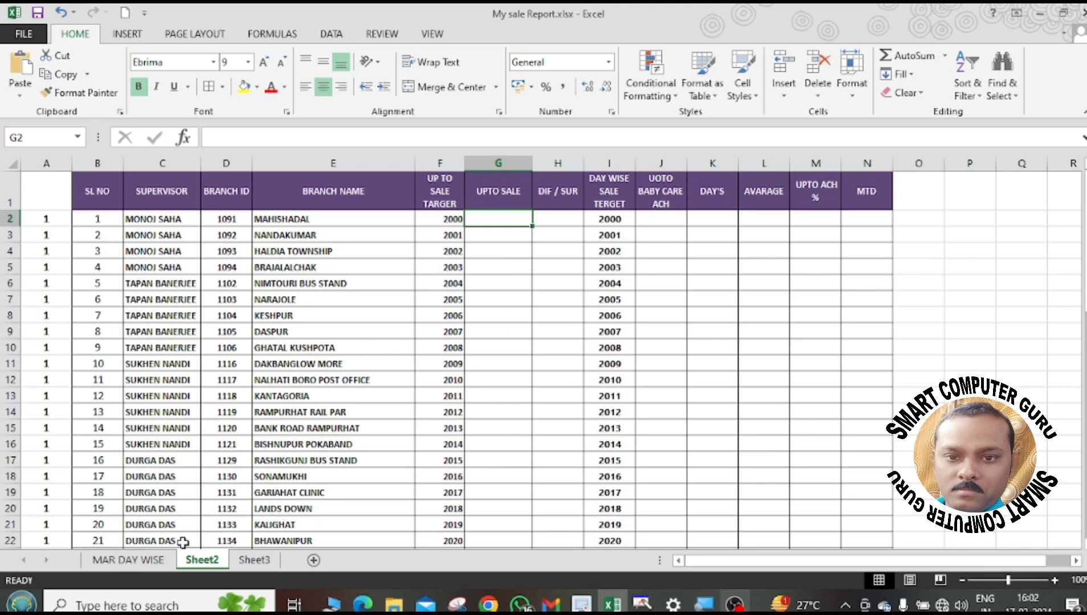
pyautogui.click(165, 561)
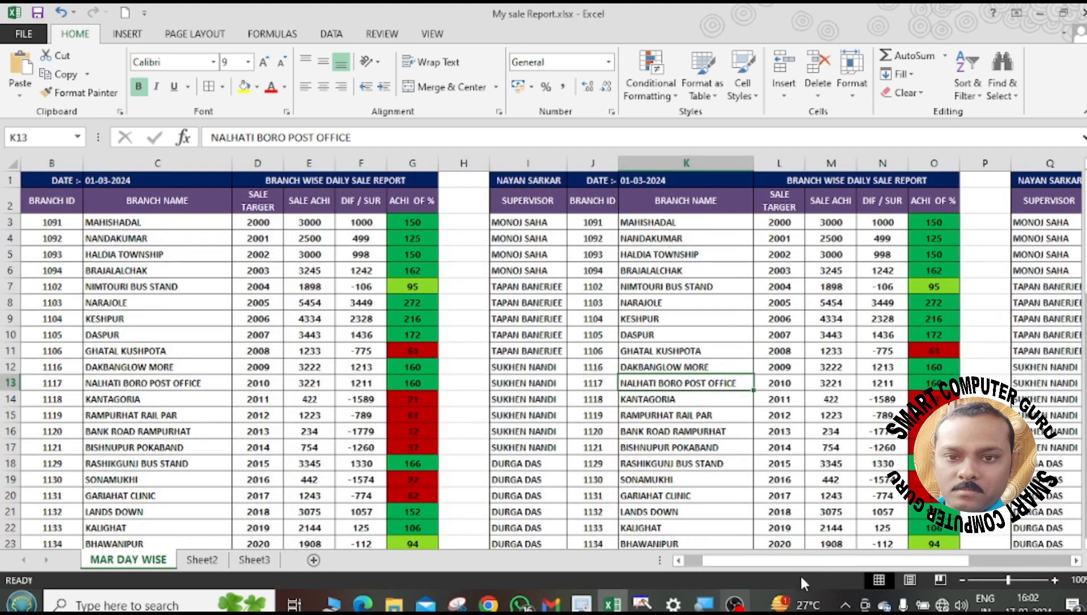
pyautogui.moveTo(803, 561)
pyautogui.mouseDown()
pyautogui.moveTo(901, 542)
pyautogui.moveTo(789, 561)
pyautogui.mouseUp()
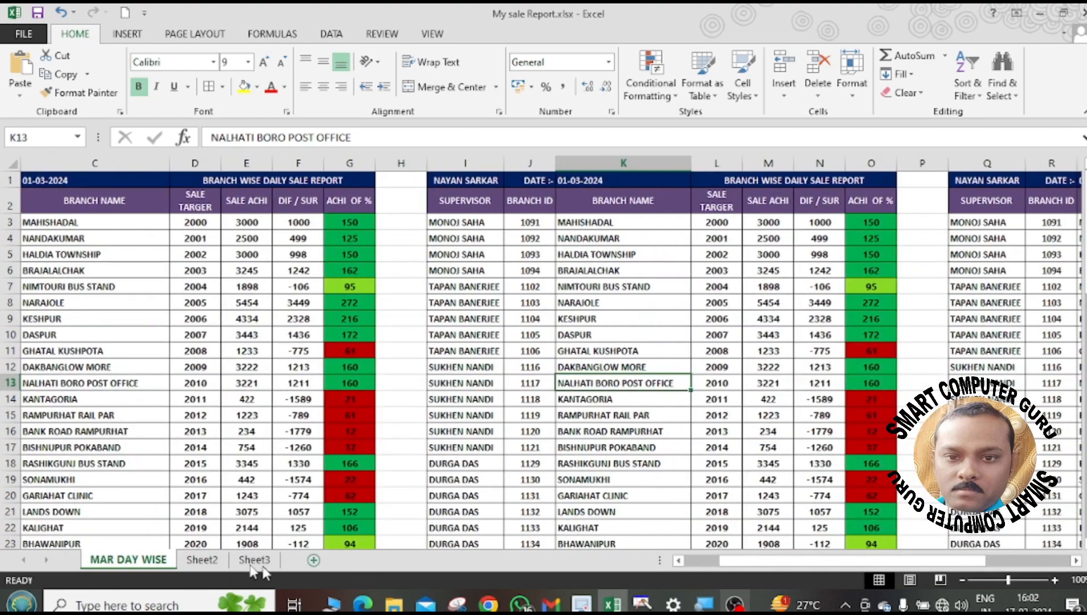
pyautogui.click(202, 560)
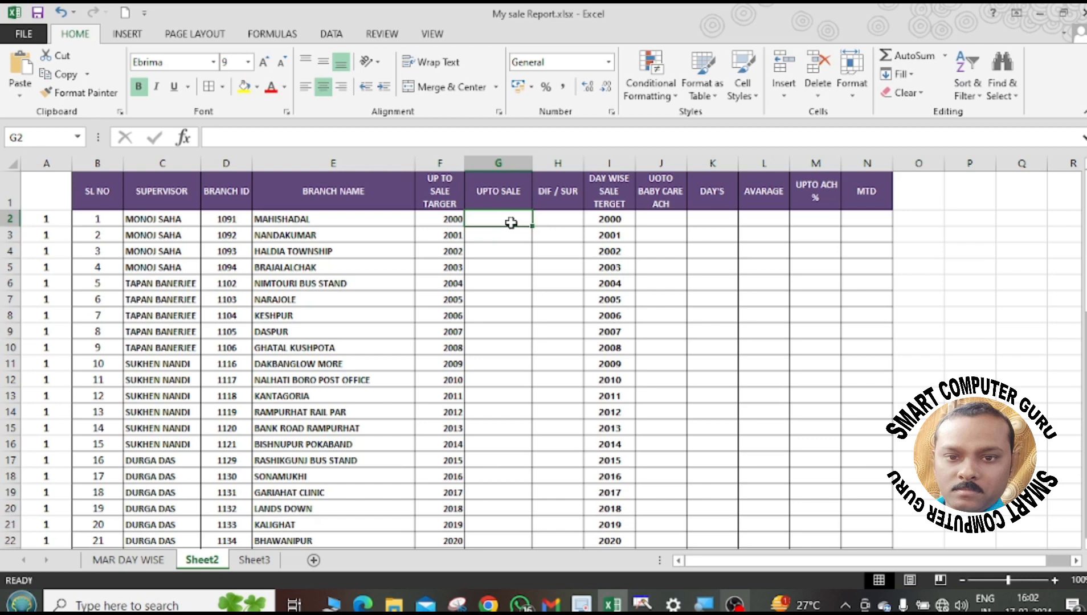
pyautogui.write('=')
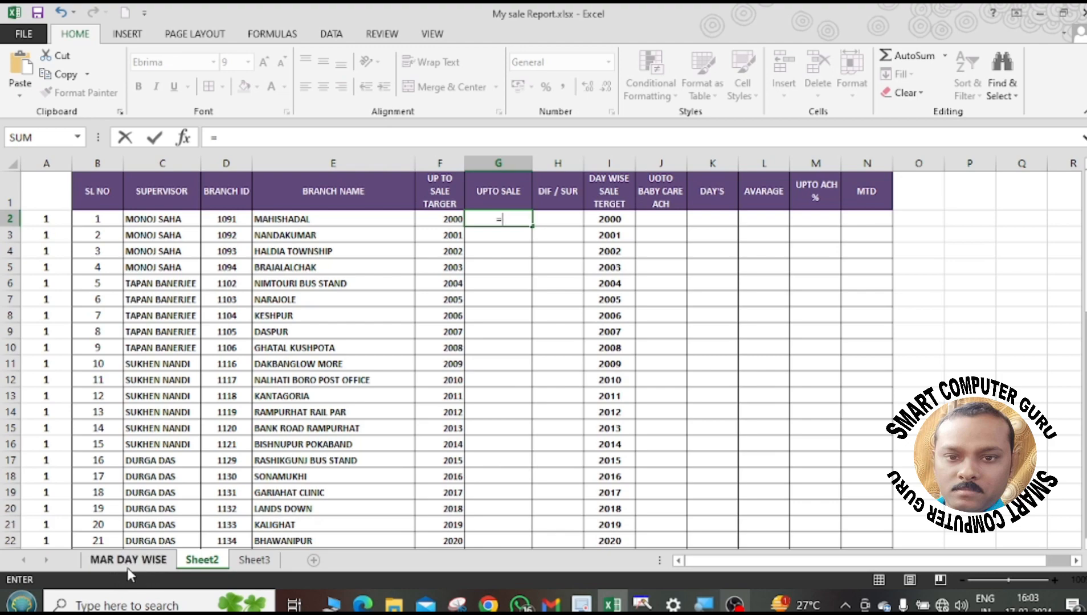
pyautogui.click(153, 561)
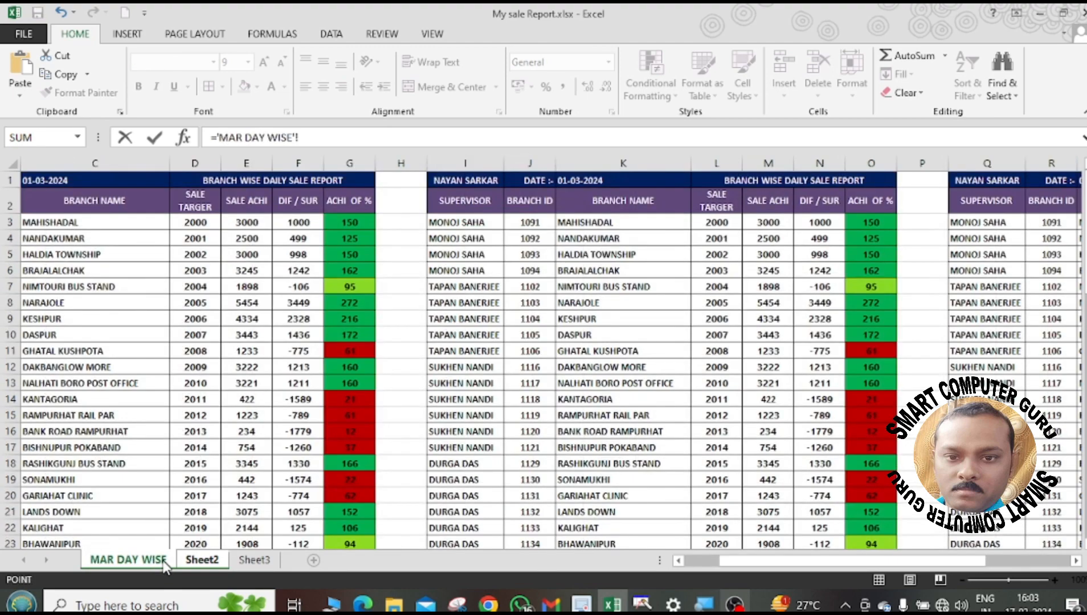
pyautogui.moveTo(895, 564); pyautogui.dragTo(728, 564)
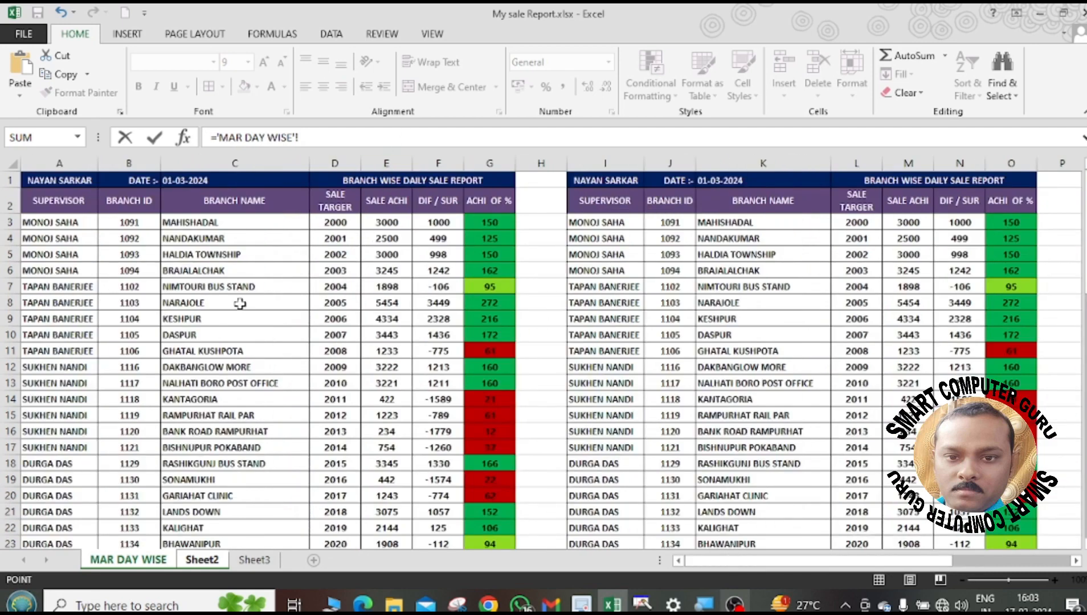
pyautogui.click(403, 222)
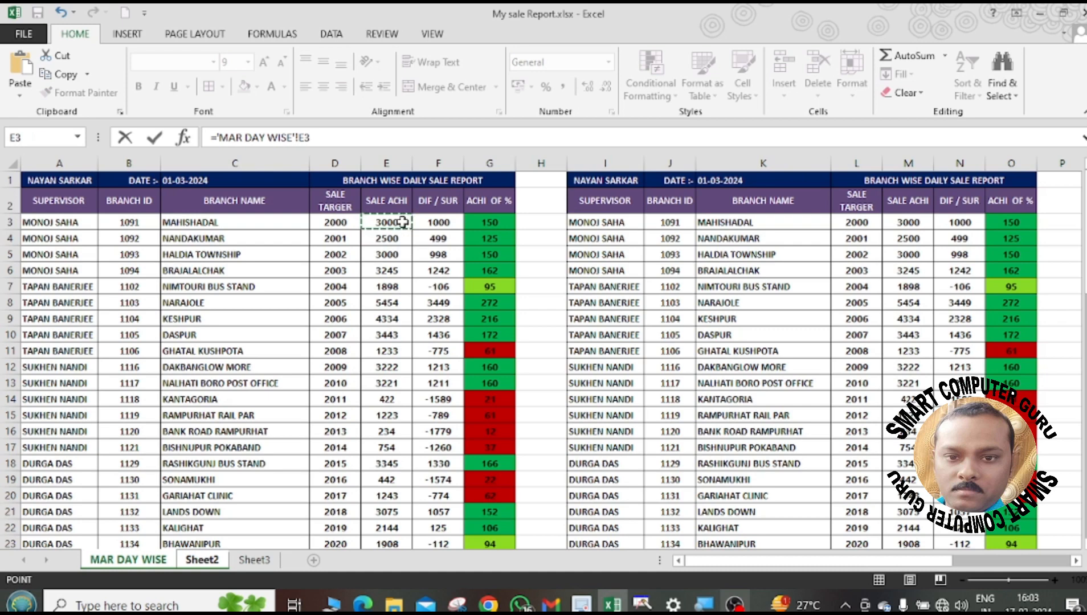
pyautogui.write('+')
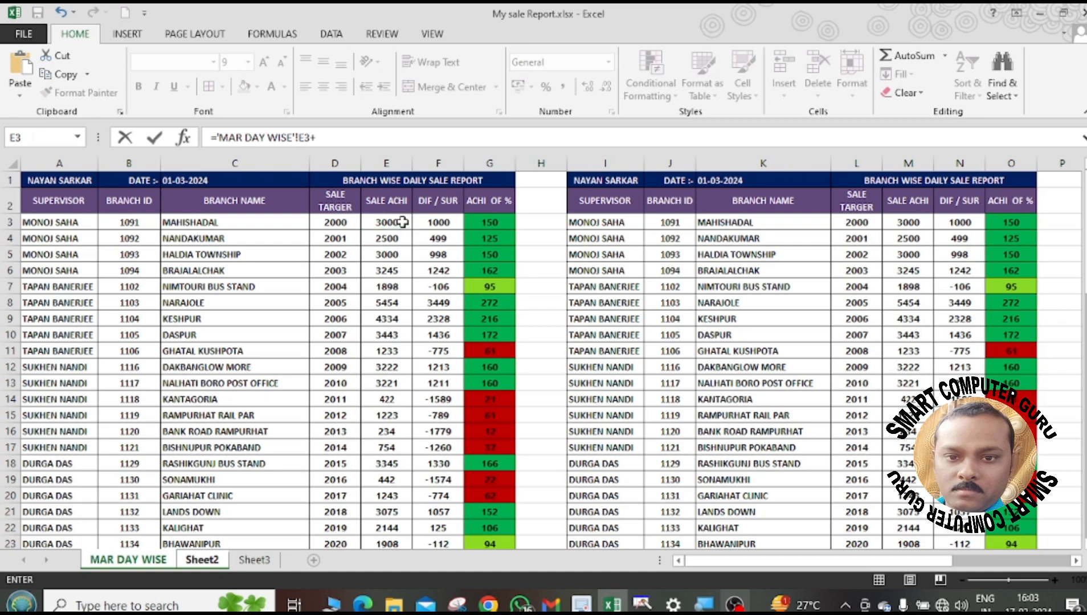
pyautogui.click(916, 223)
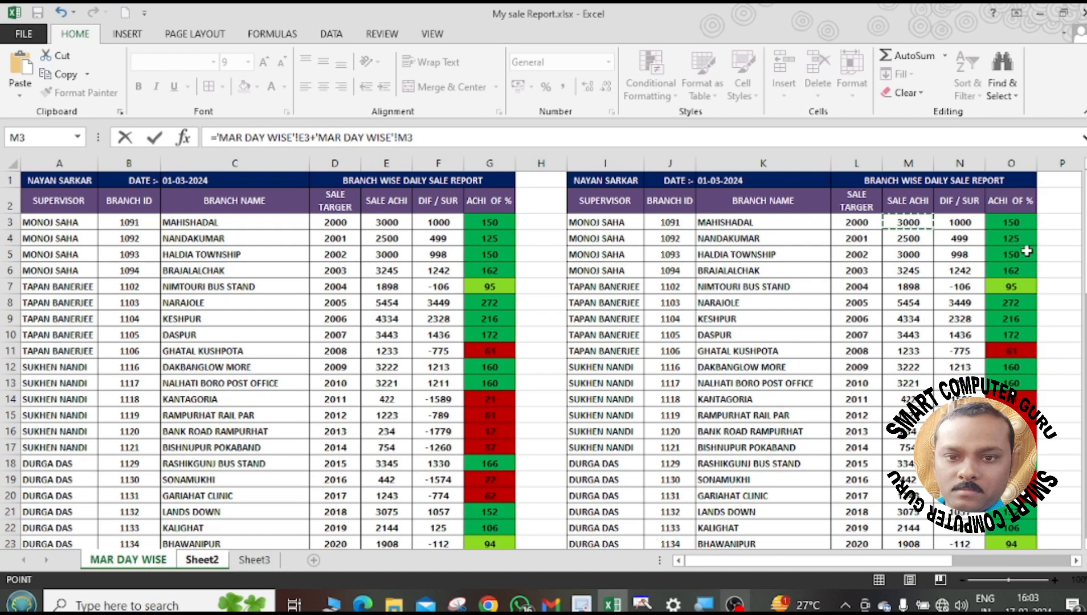
pyautogui.write('+')
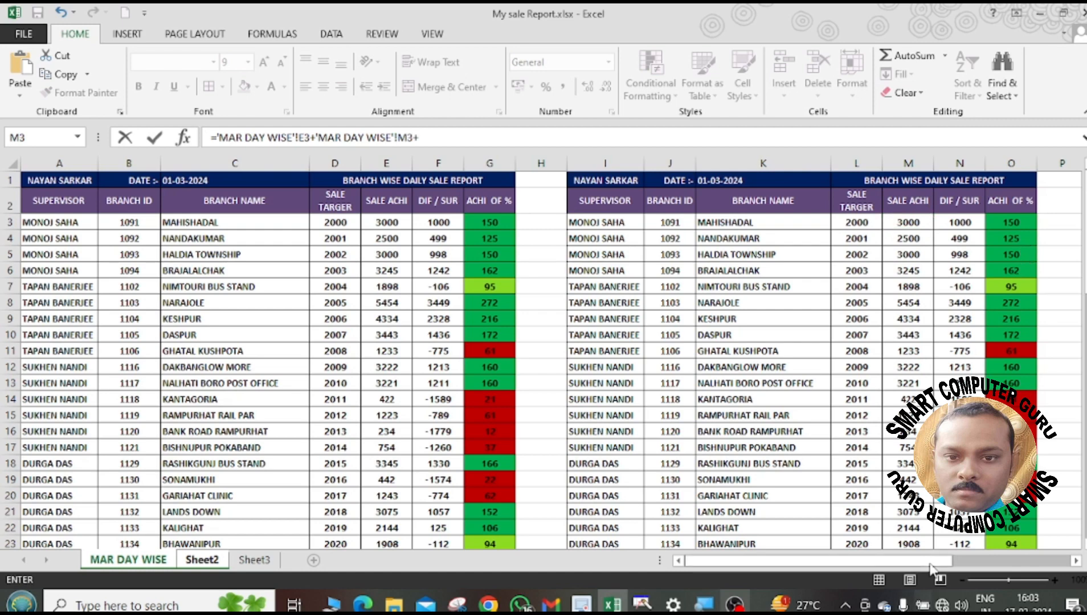
pyautogui.moveTo(934, 561); pyautogui.dragTo(1004, 561)
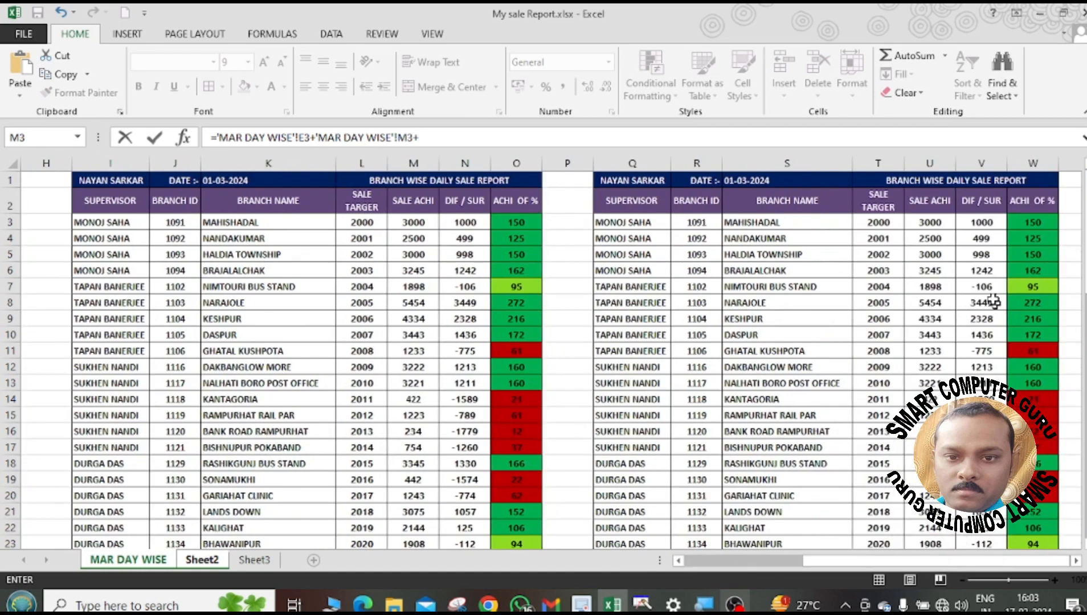
pyautogui.click(937, 223)
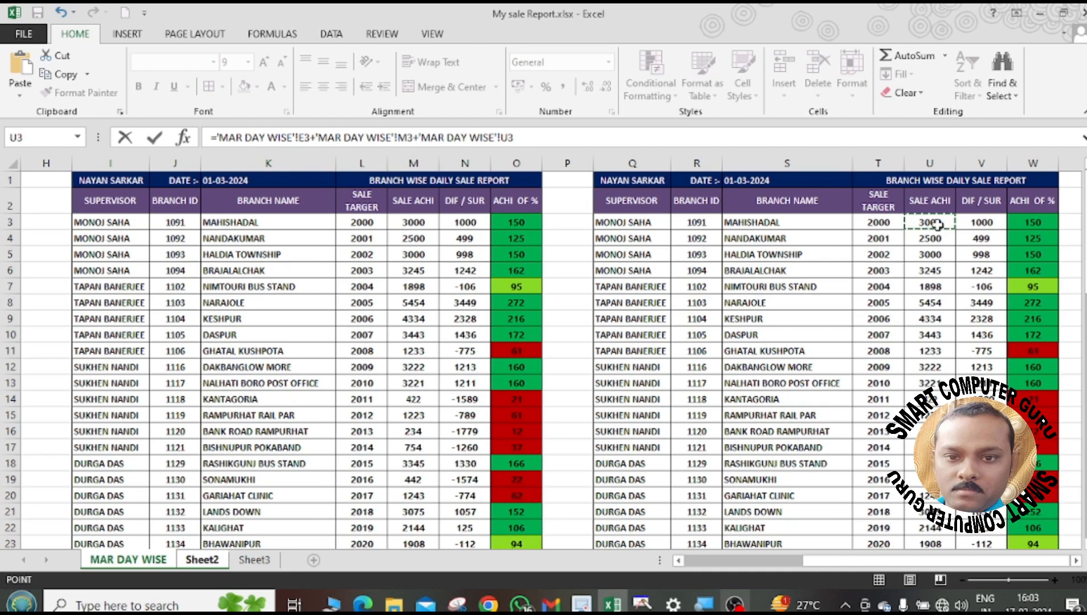
pyautogui.press('Return')
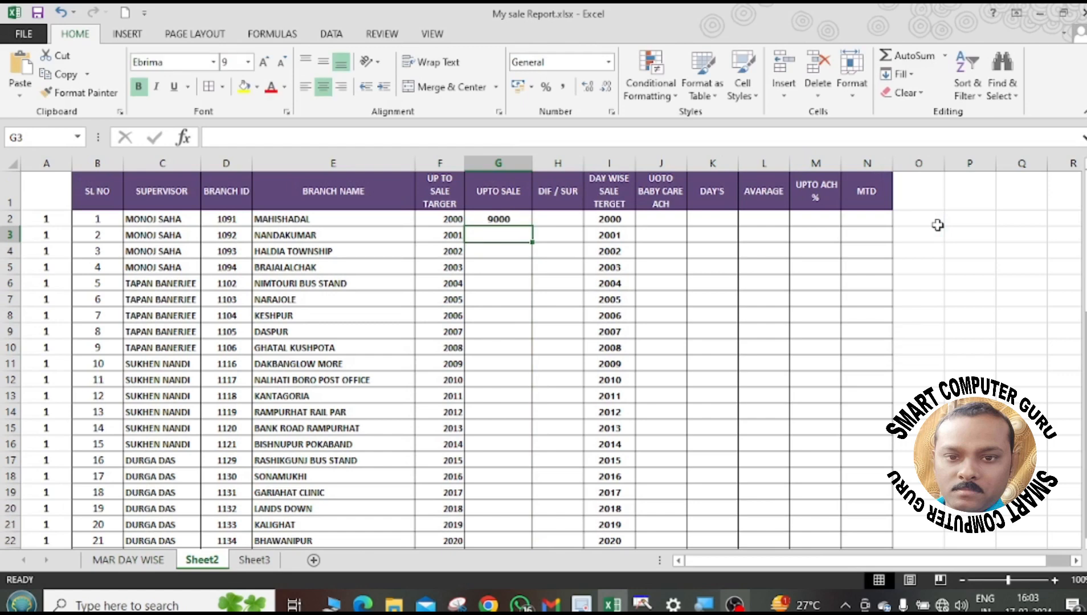
# Check the G2 formula on Sheet2 against its source sale cells M3, U3 and E3 on the MAR DAY WISE sheet.
pyautogui.click(522, 315)
pyautogui.click(522, 212)
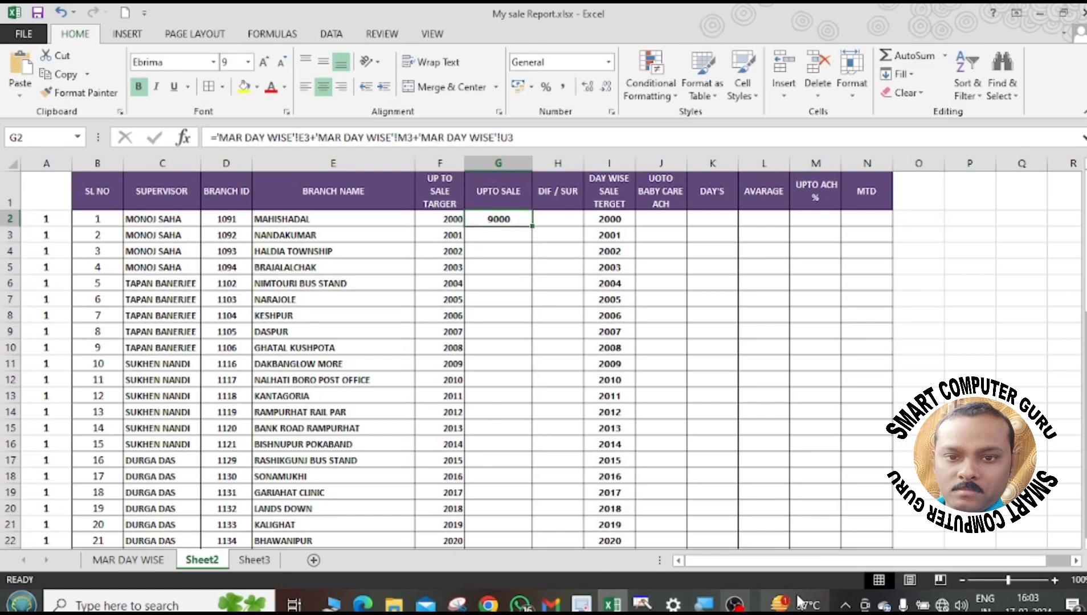
pyautogui.click(150, 558)
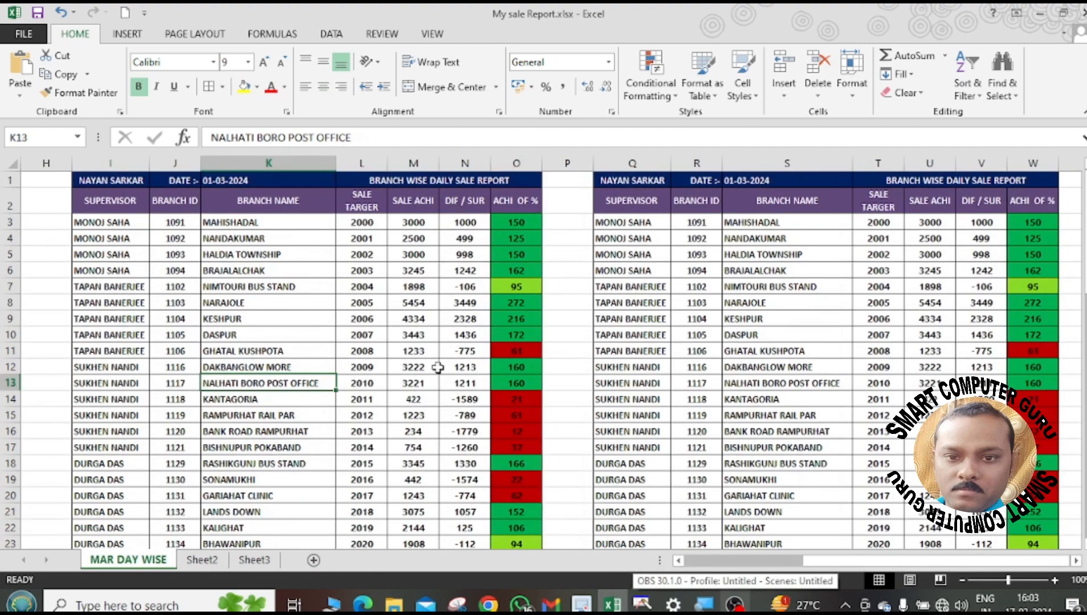
pyautogui.click(418, 222)
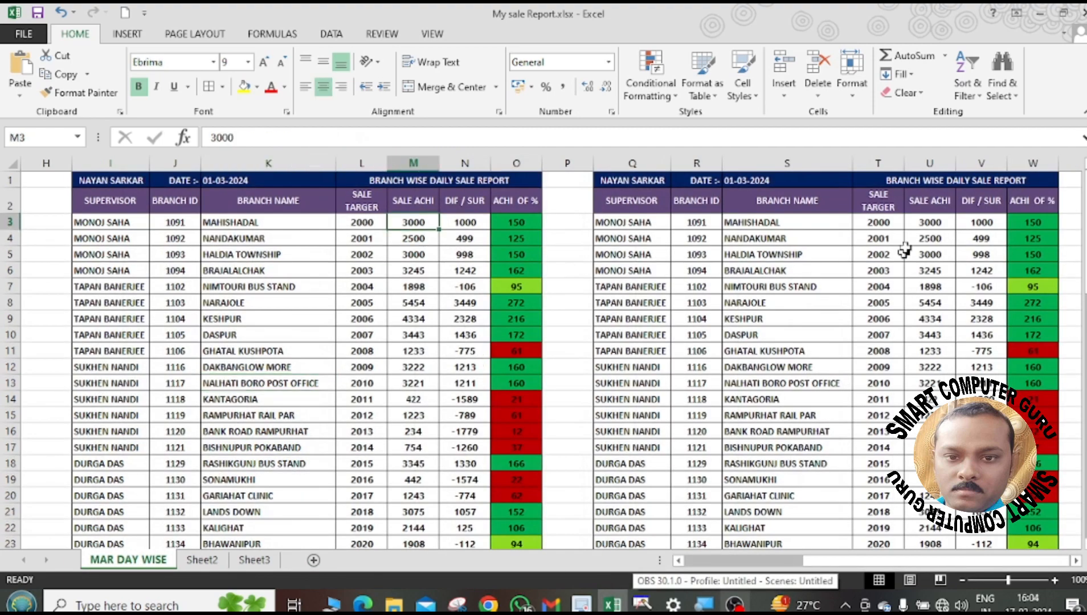
pyautogui.click(935, 223)
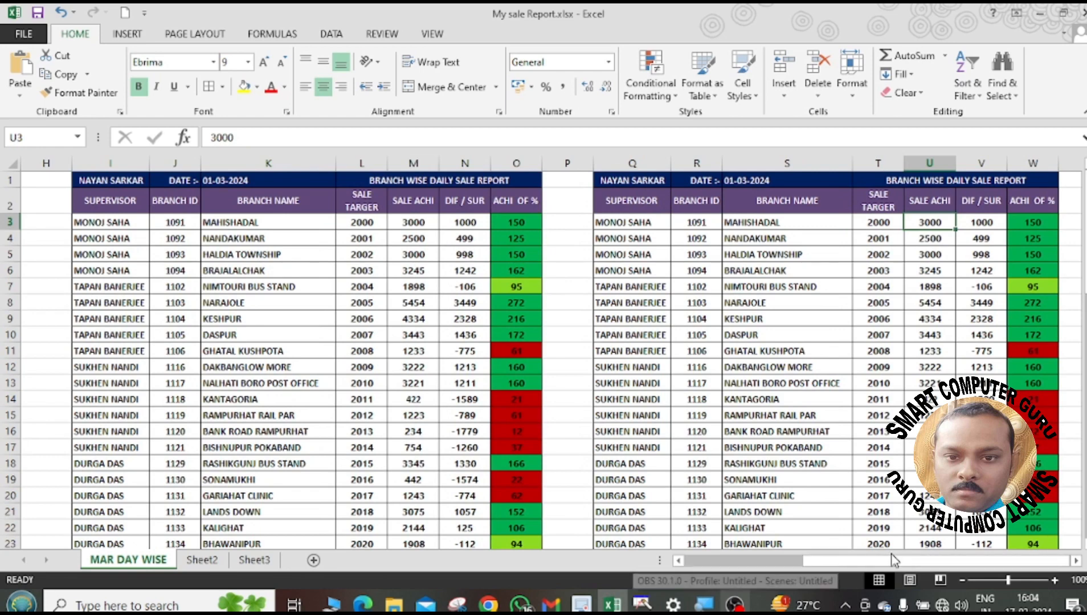
pyautogui.moveTo(896, 565); pyautogui.dragTo(712, 564)
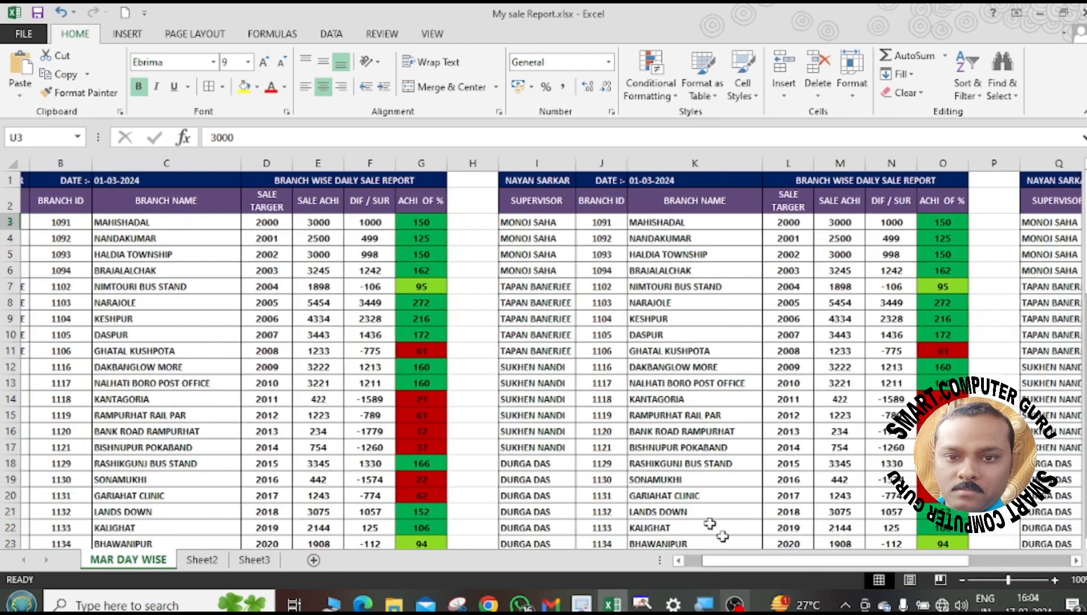
pyautogui.click(311, 228)
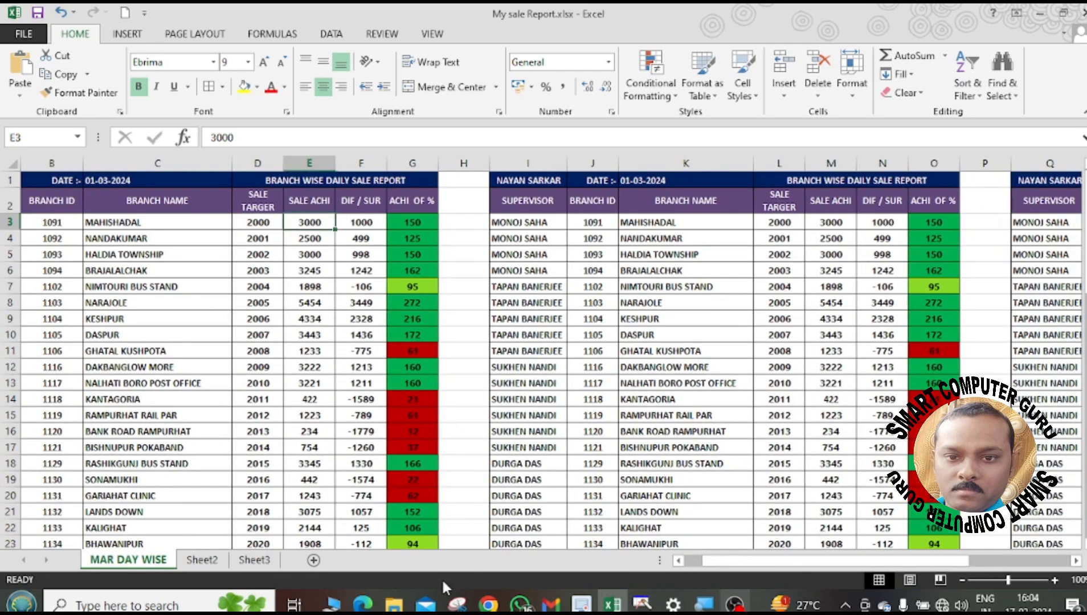
# On Sheet2, fill the UPTO SALE formula in G2 down to all the branch rows.
pyautogui.click(202, 561)
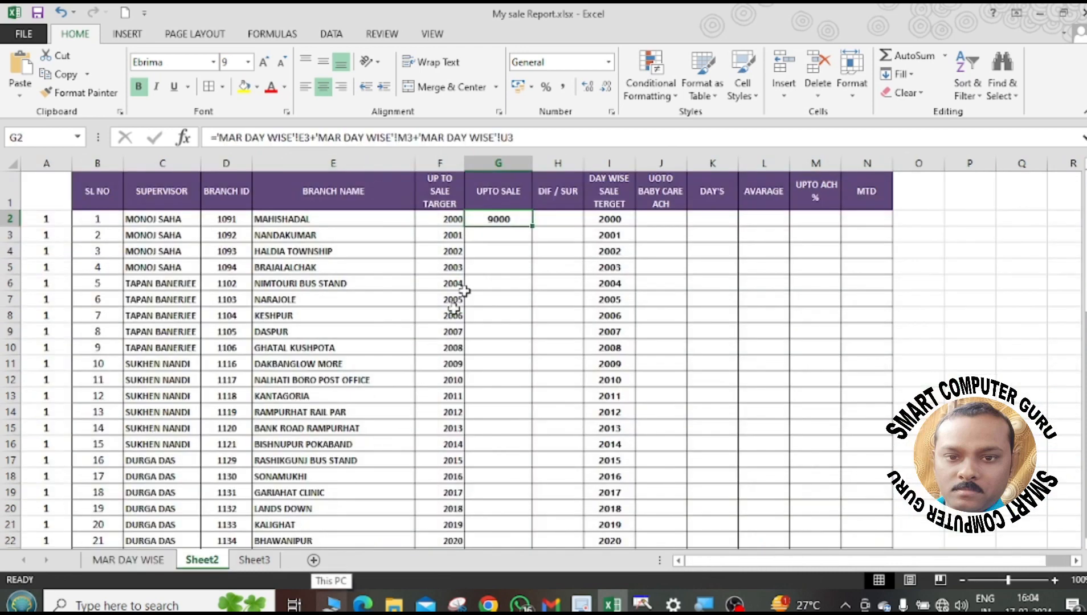
pyautogui.click(522, 232)
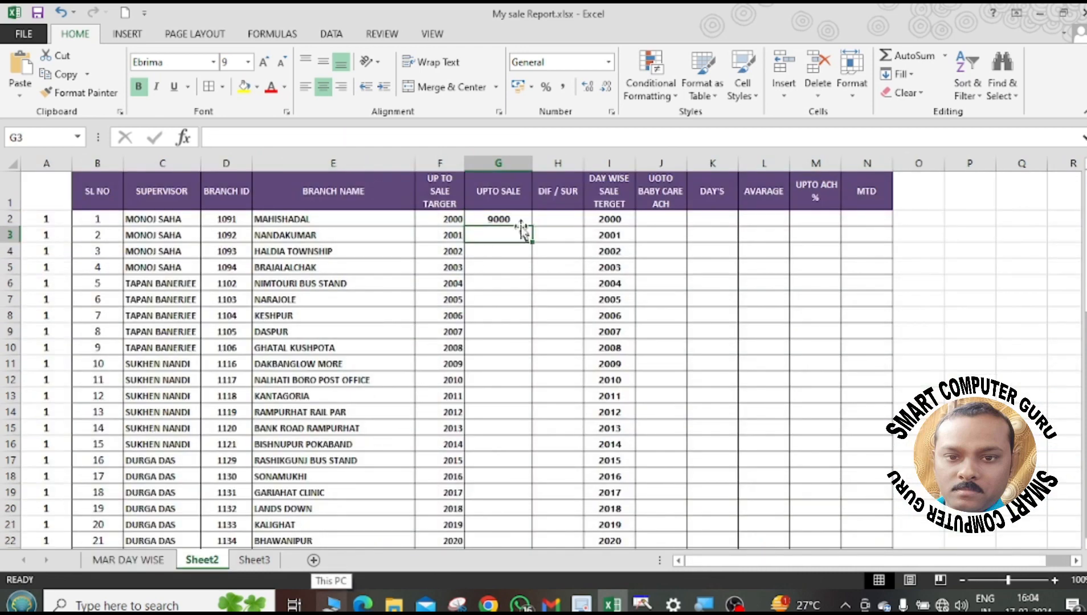
pyautogui.click(520, 221)
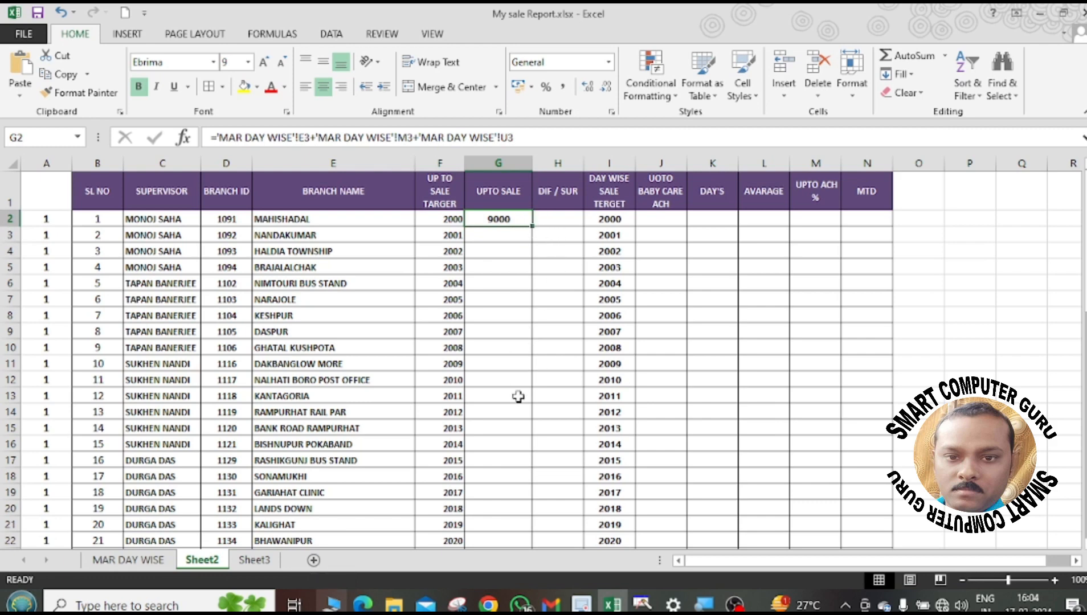
pyautogui.doubleClick(534, 226)
pyautogui.click(572, 302)
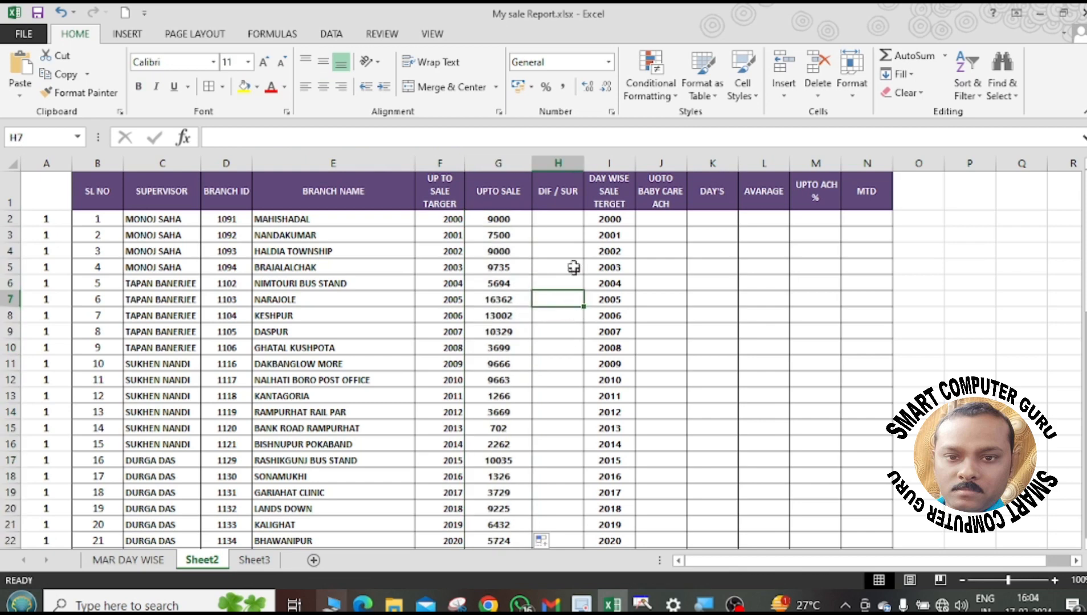
# Enter the formula =G2-F2 in H2 to calculate the first branch's DIF / SUR.
pyautogui.click(562, 221)
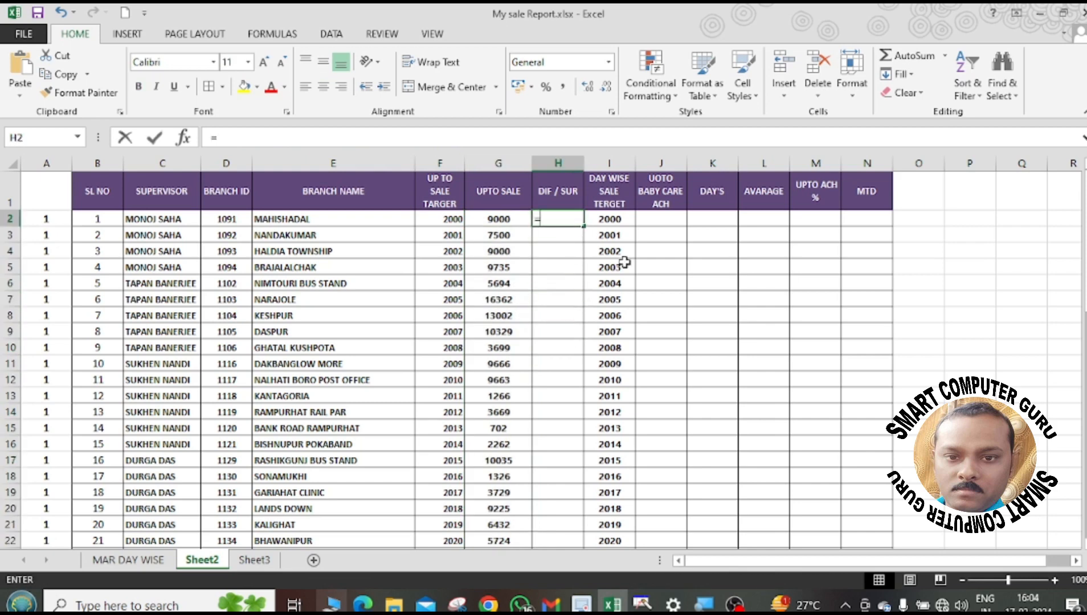
pyautogui.write('=')
pyautogui.click(505, 219)
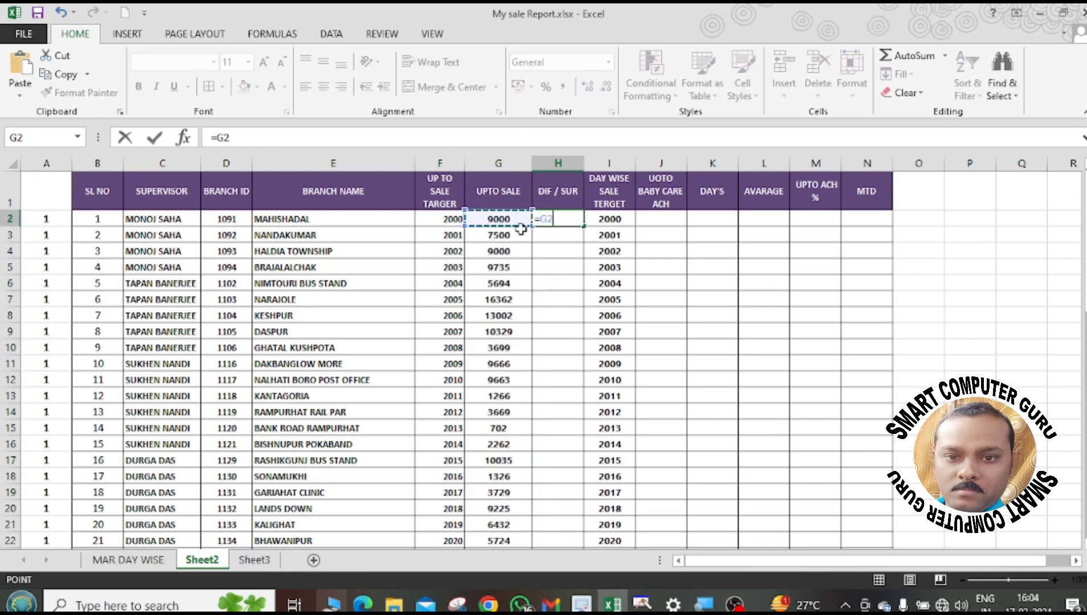
pyautogui.write('-')
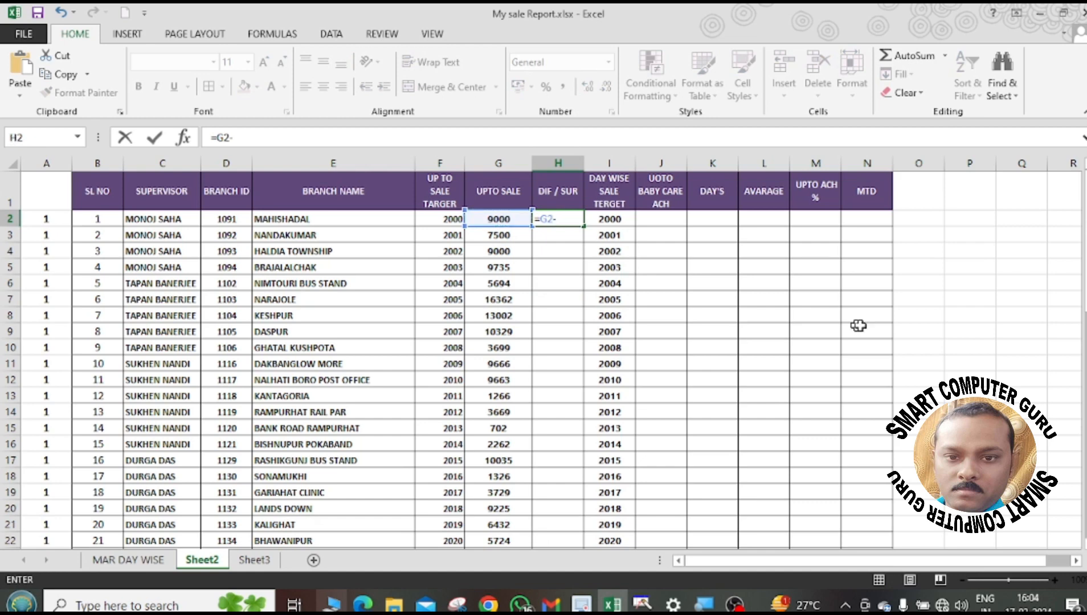
pyautogui.click(439, 222)
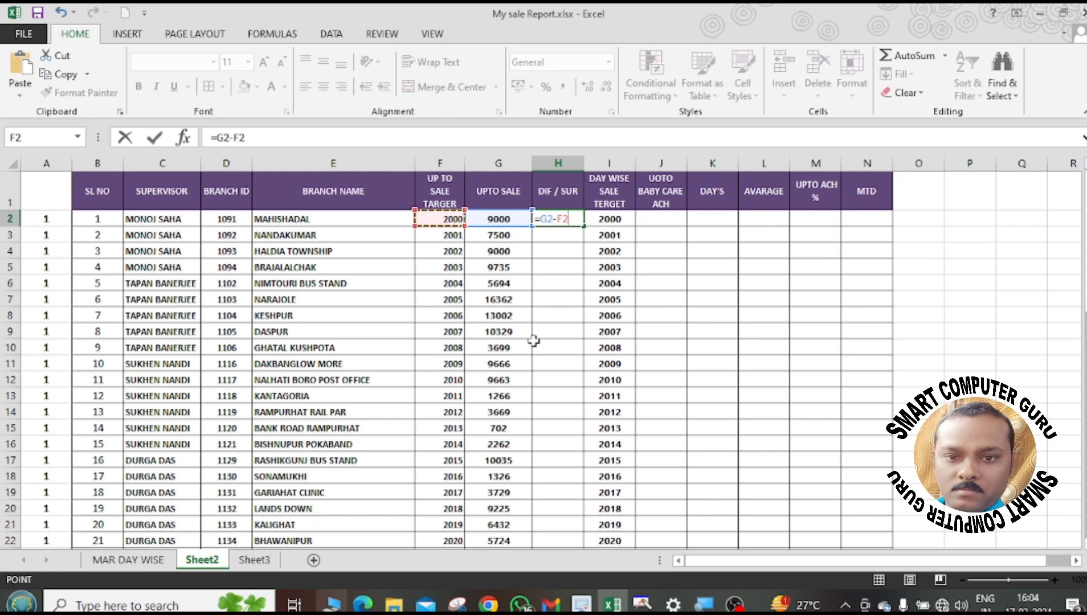
pyautogui.press('Return')
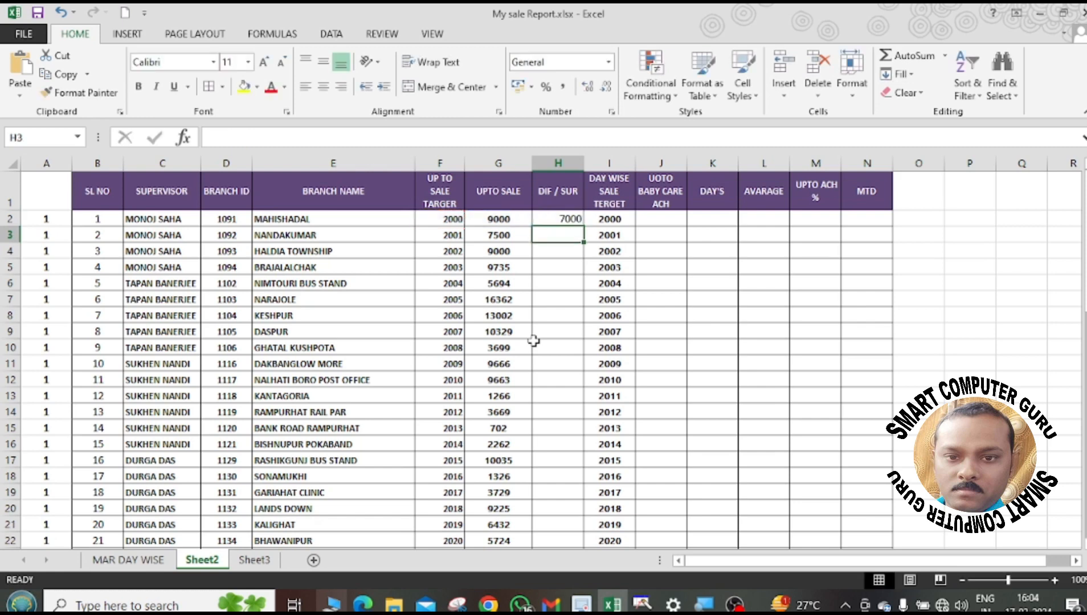
pyautogui.click(631, 285)
pyautogui.click(576, 216)
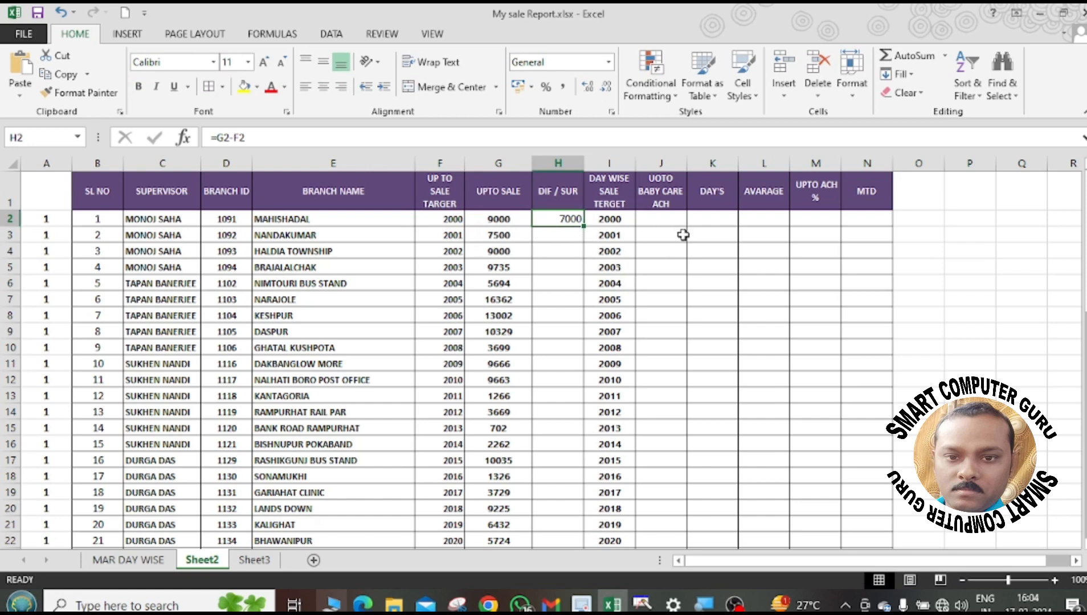
# Delete the entire UOTO BABY CARE ACH column J from the report table.
pyautogui.click(657, 219)
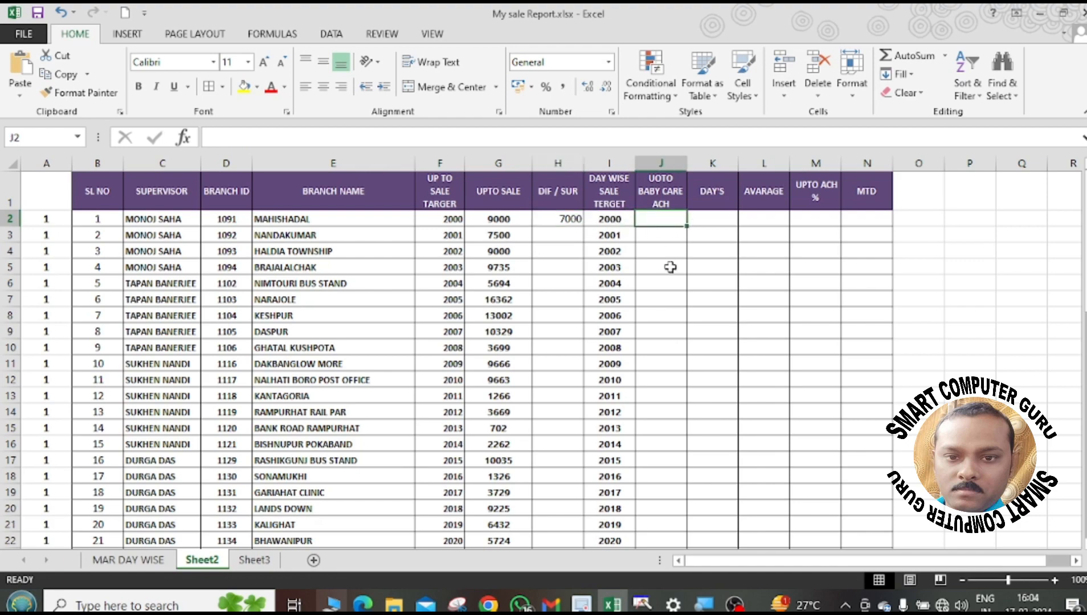
pyautogui.scroll(-6, 670, 271)
pyautogui.scroll(6, 670, 271)
pyautogui.click(658, 152)
pyautogui.rightClick(664, 157)
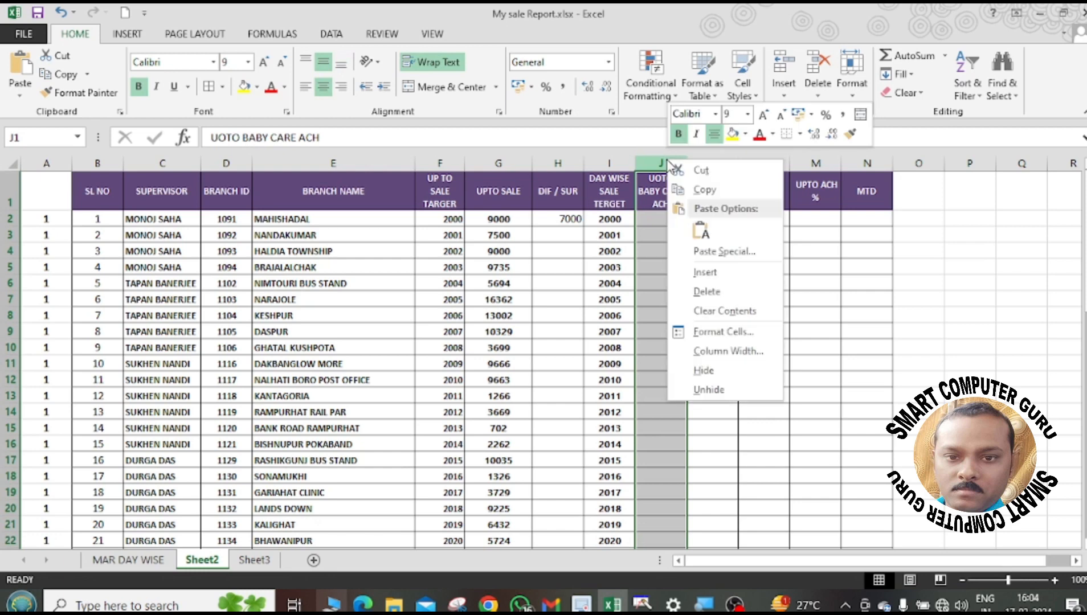
pyautogui.click(728, 291)
pyautogui.click(785, 315)
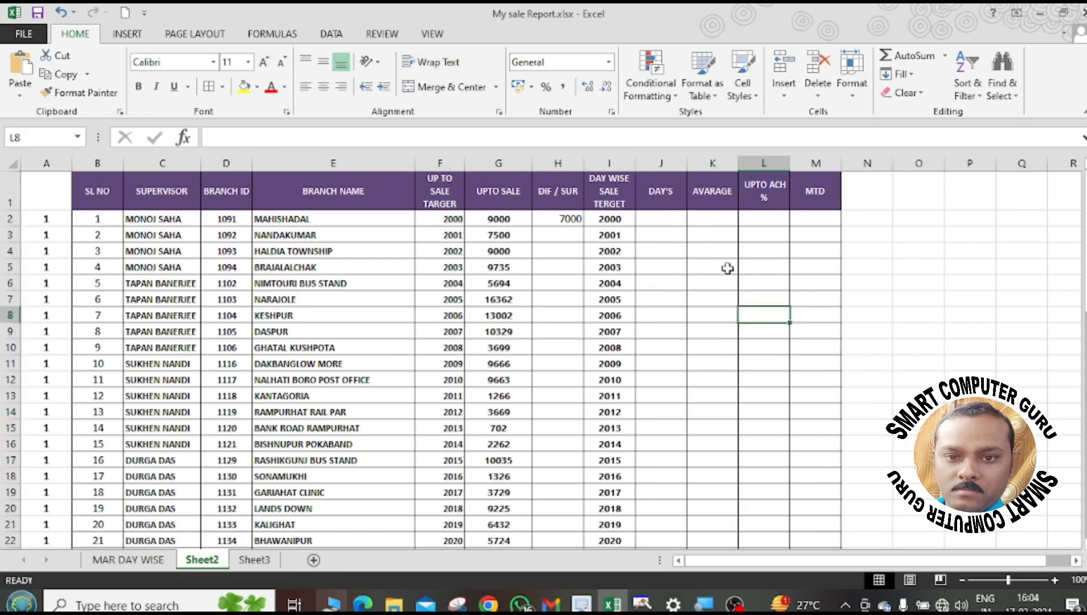
# Enter =A2 in J2 under DAY'S and fill the formula down to all the branch rows.
pyautogui.click(666, 218)
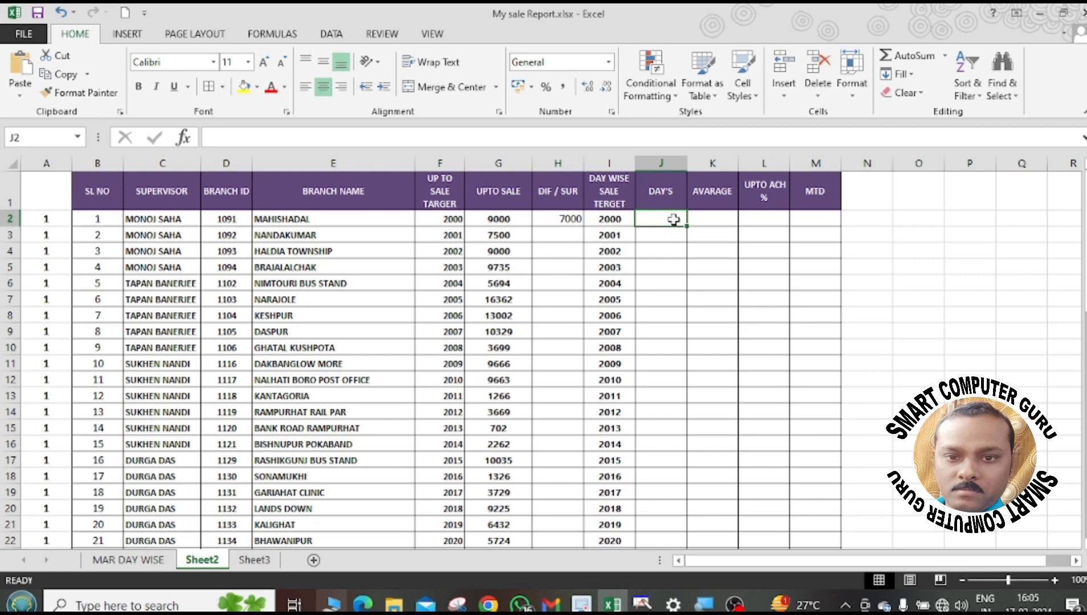
pyautogui.write('=')
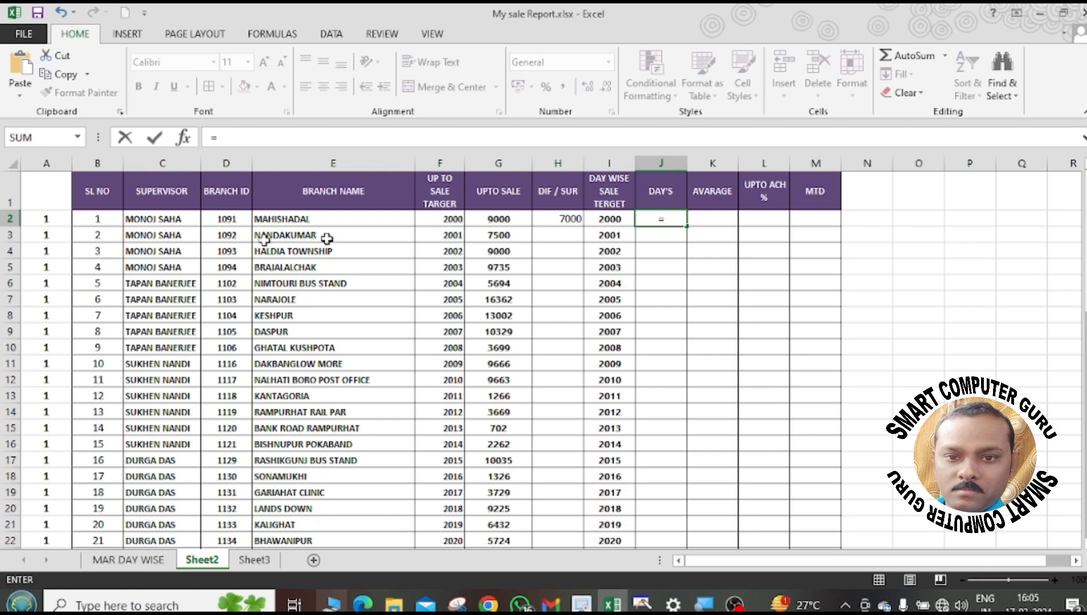
pyautogui.click(39, 219)
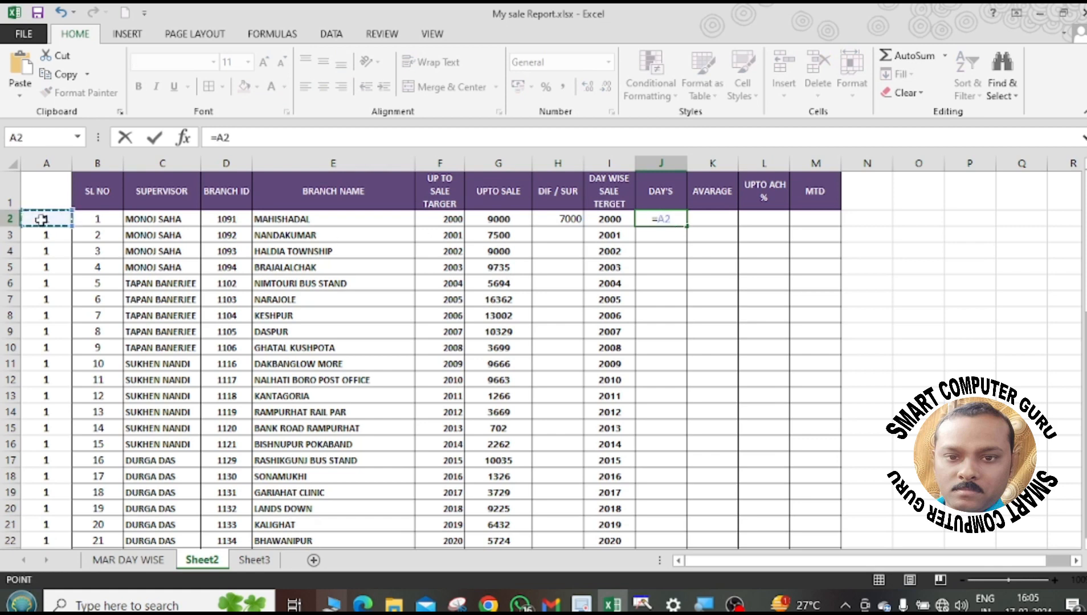
pyautogui.press('Return')
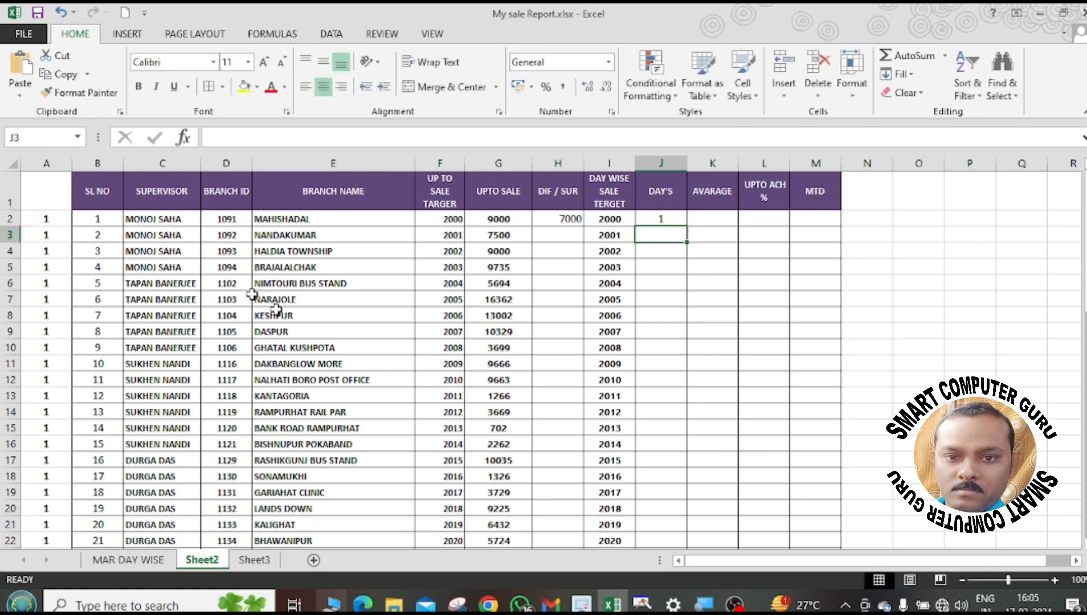
pyautogui.click(668, 217)
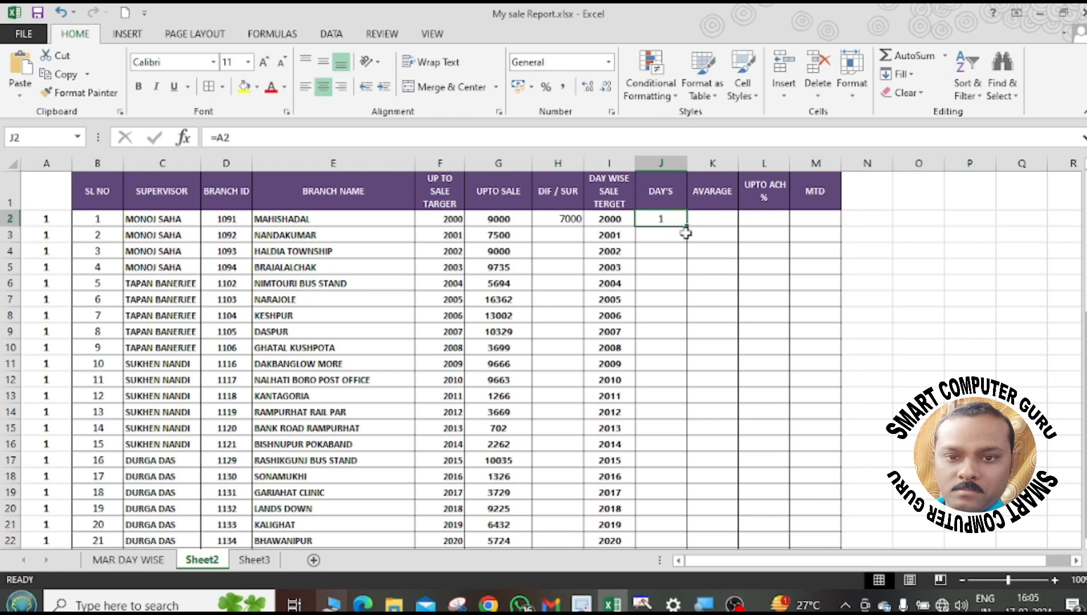
pyautogui.doubleClick(687, 228)
pyautogui.click(704, 265)
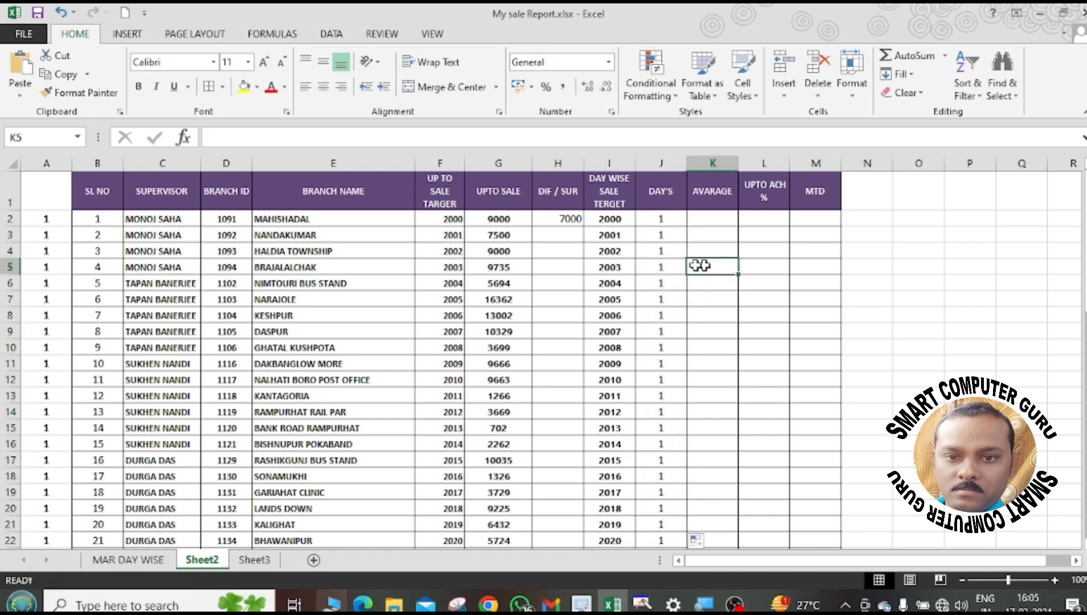
# Fill the DIF / SUR formula in H2 down to all the branch rows.
pyautogui.click(570, 218)
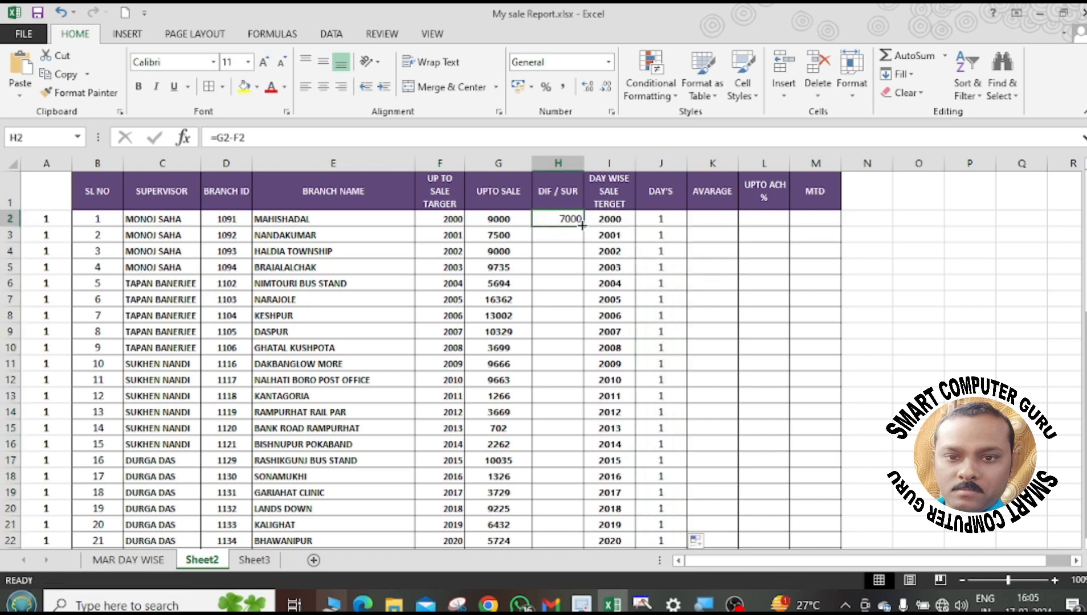
pyautogui.doubleClick(582, 225)
pyautogui.click(641, 267)
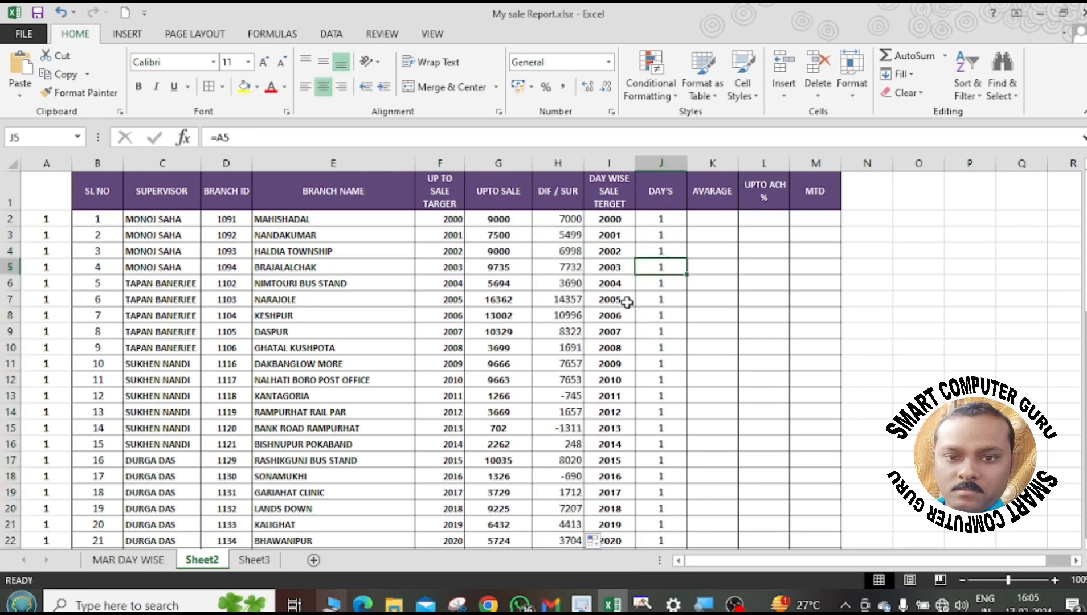
# Enter the formula =G2/J2 in K2 to calculate the first branch's average sale per day.
pyautogui.click(711, 222)
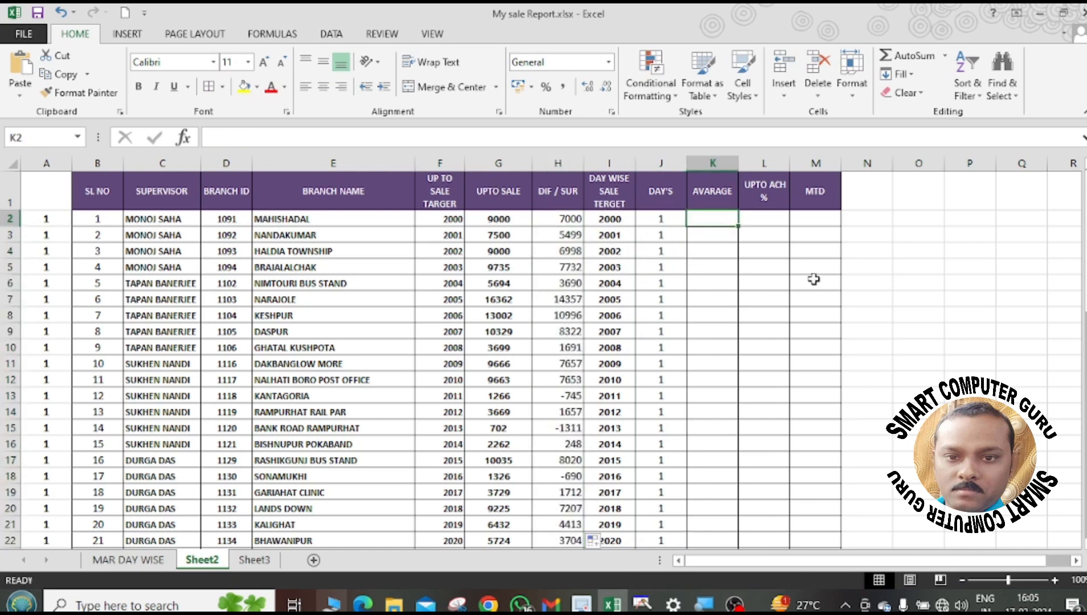
pyautogui.write('=')
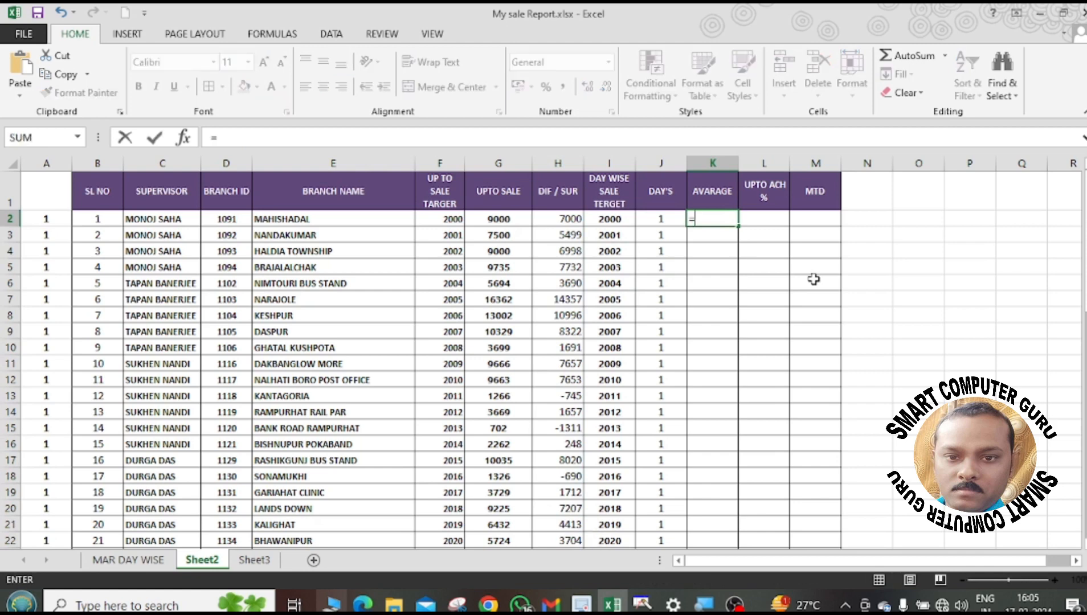
pyautogui.click(510, 219)
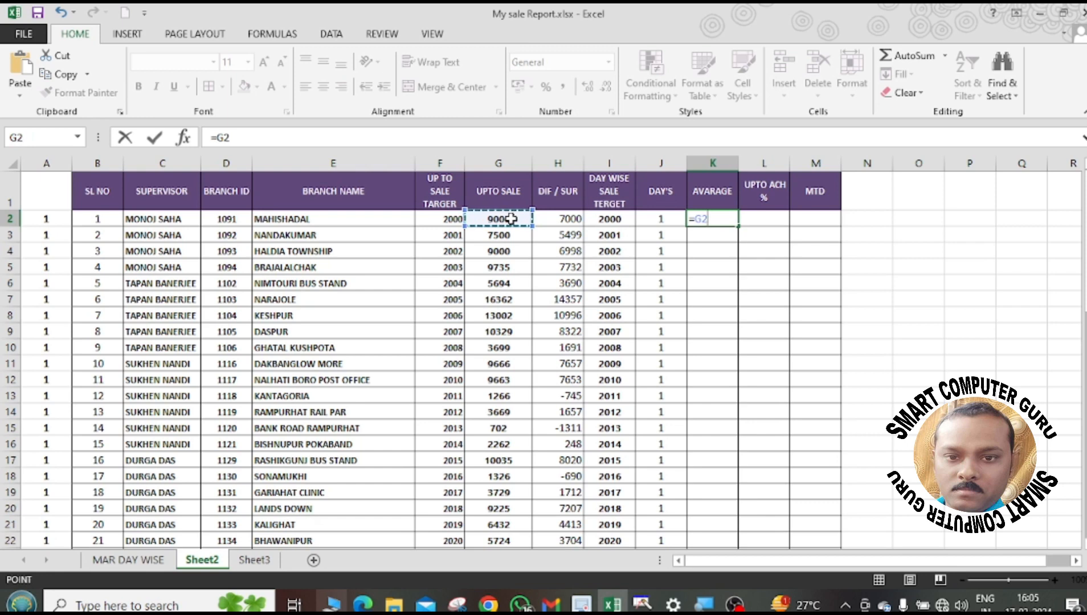
pyautogui.write('/')
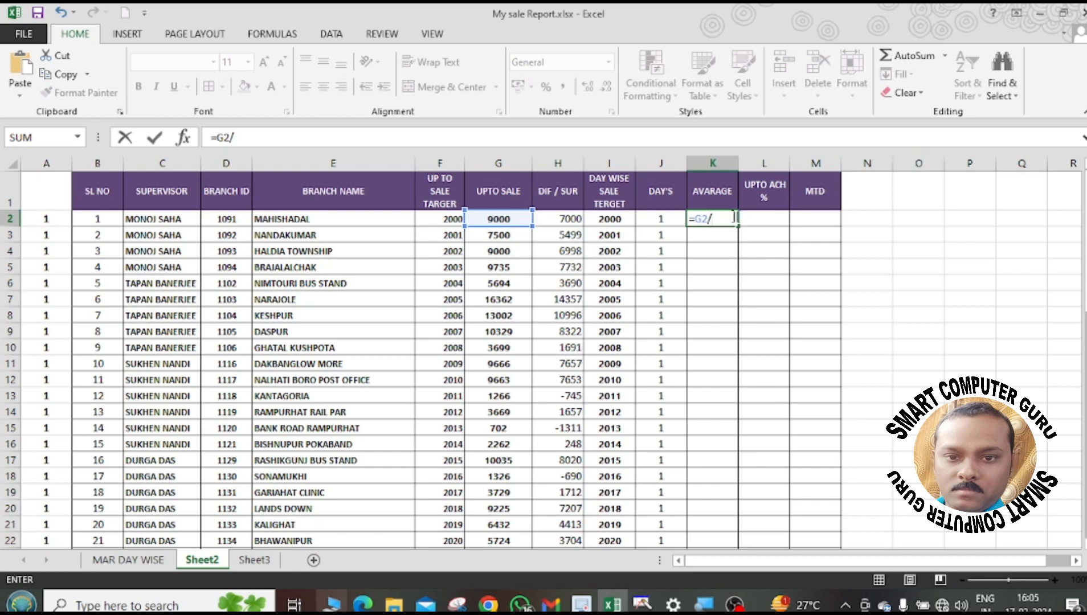
pyautogui.click(657, 219)
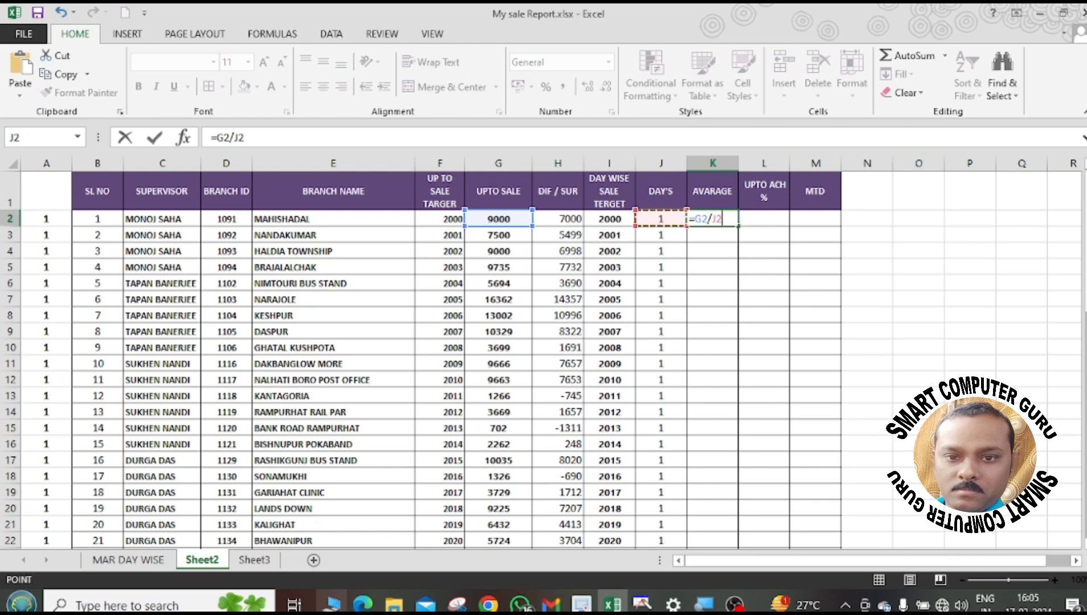
pyautogui.press('Return')
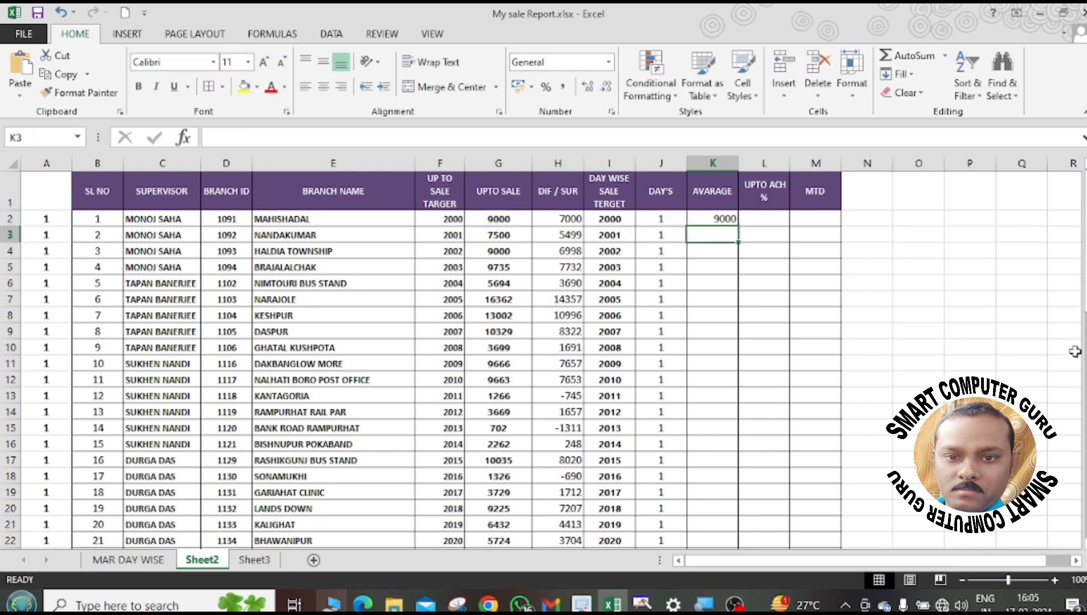
# Enter the formula =G2/F2% in L2 to calculate the first branch's UPTO ACH %.
pyautogui.click(764, 217)
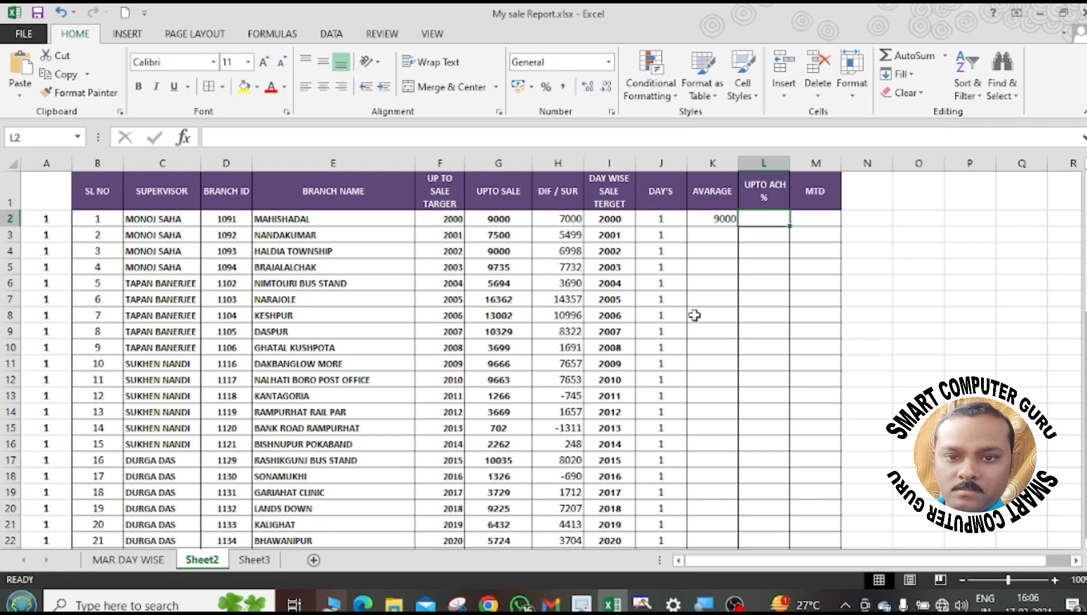
pyautogui.write('=')
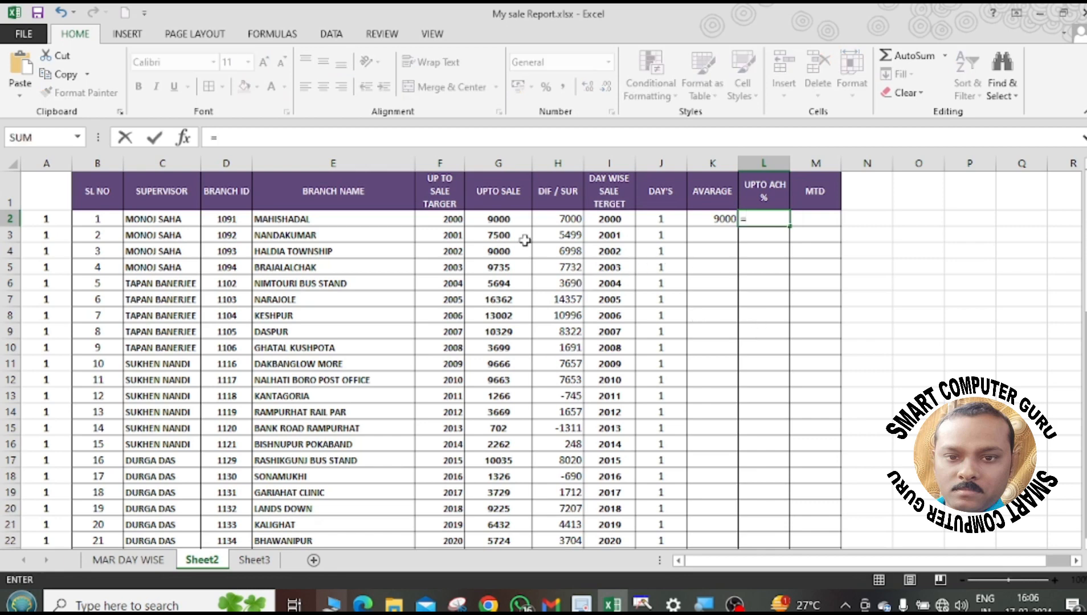
pyautogui.click(495, 221)
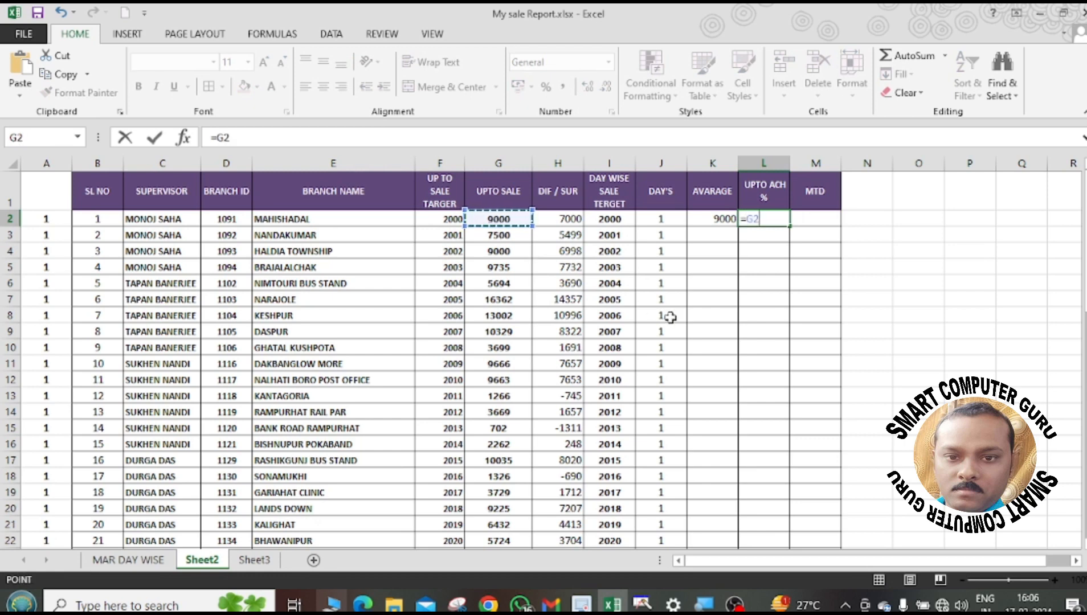
pyautogui.write('/')
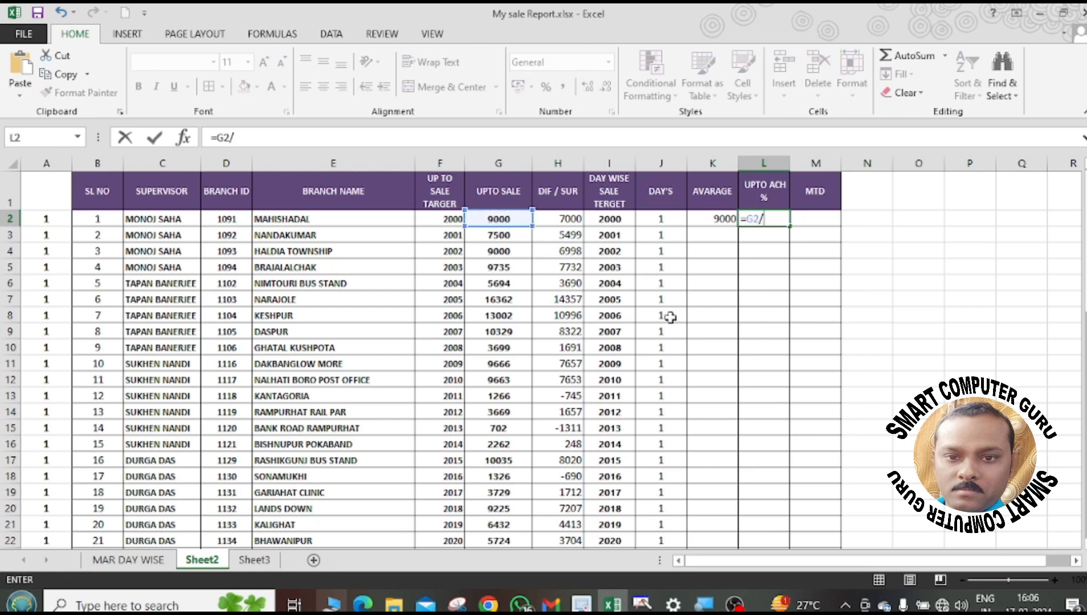
pyautogui.click(447, 219)
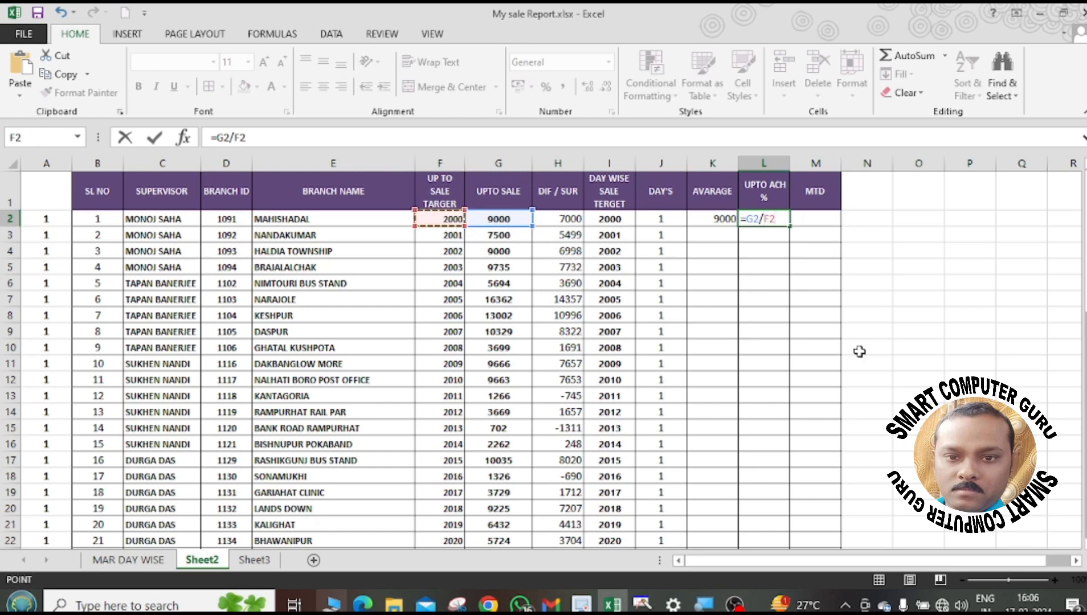
pyautogui.write('%')
pyautogui.press('Return')
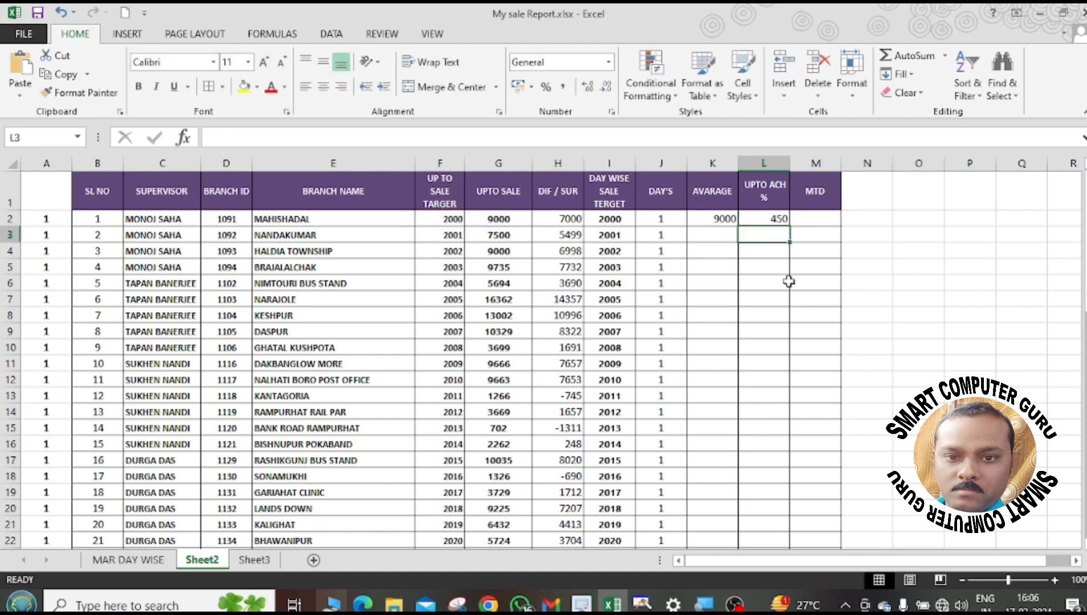
pyautogui.click(769, 219)
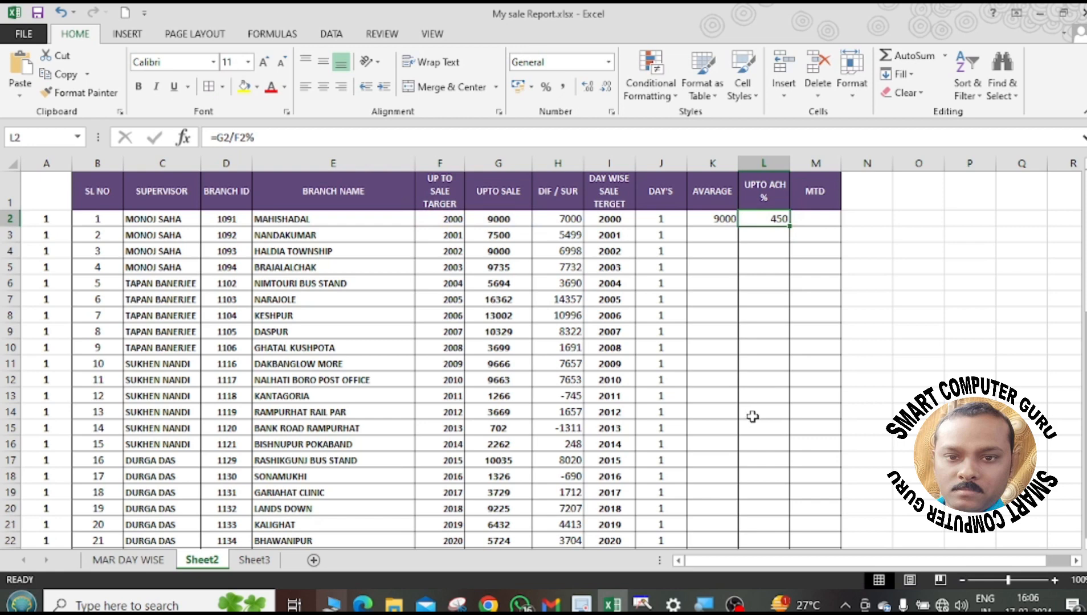
pyautogui.click(49, 222)
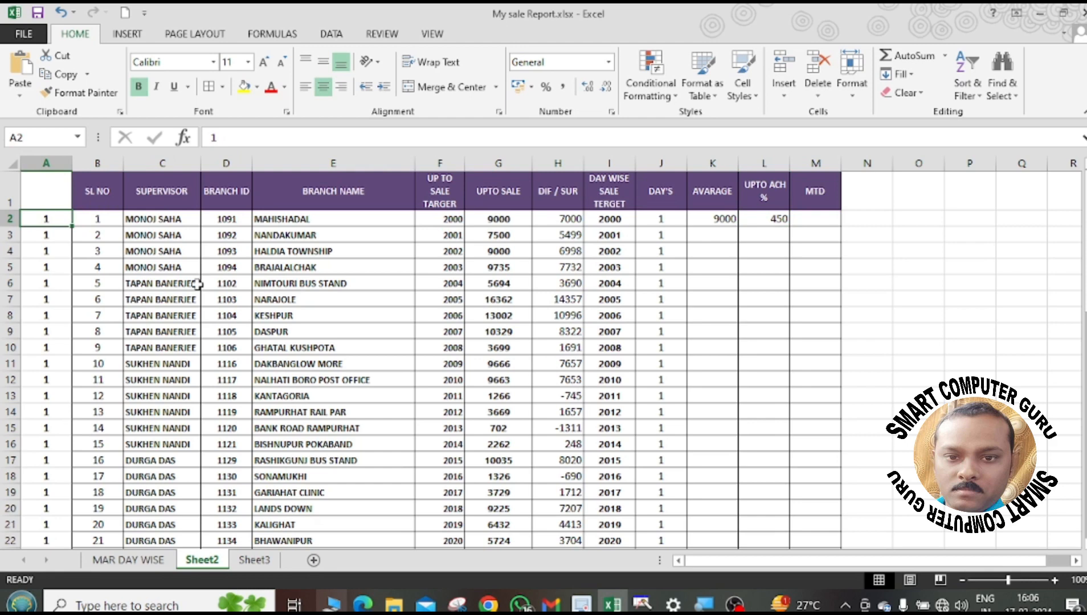
# Set the day count in A2 to 3 and check the first branch's UPTO ACH % formula.
pyautogui.write('3')
pyautogui.press('Return')
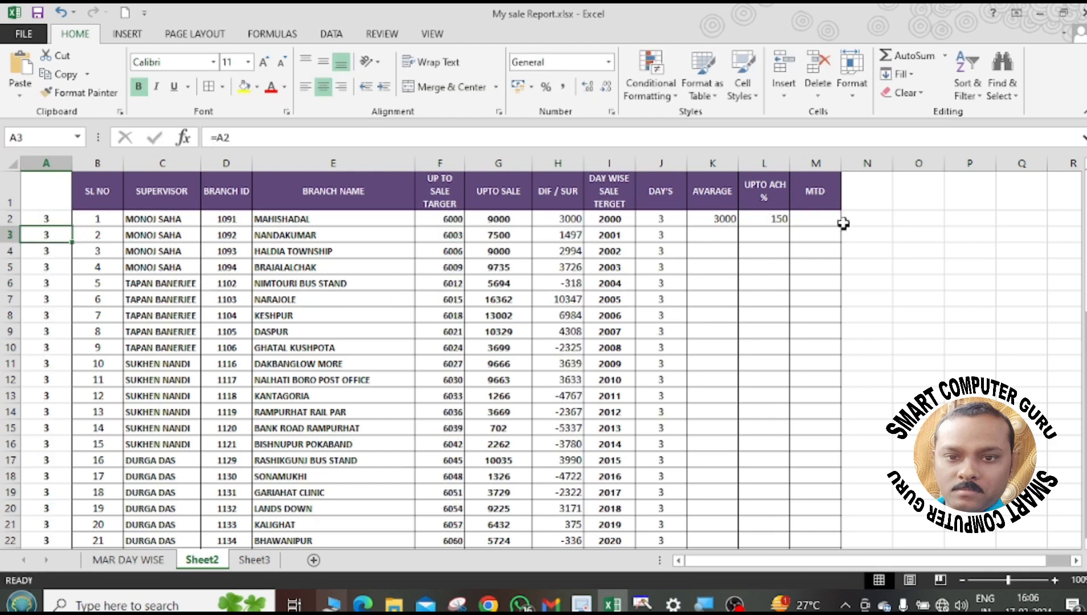
pyautogui.click(762, 225)
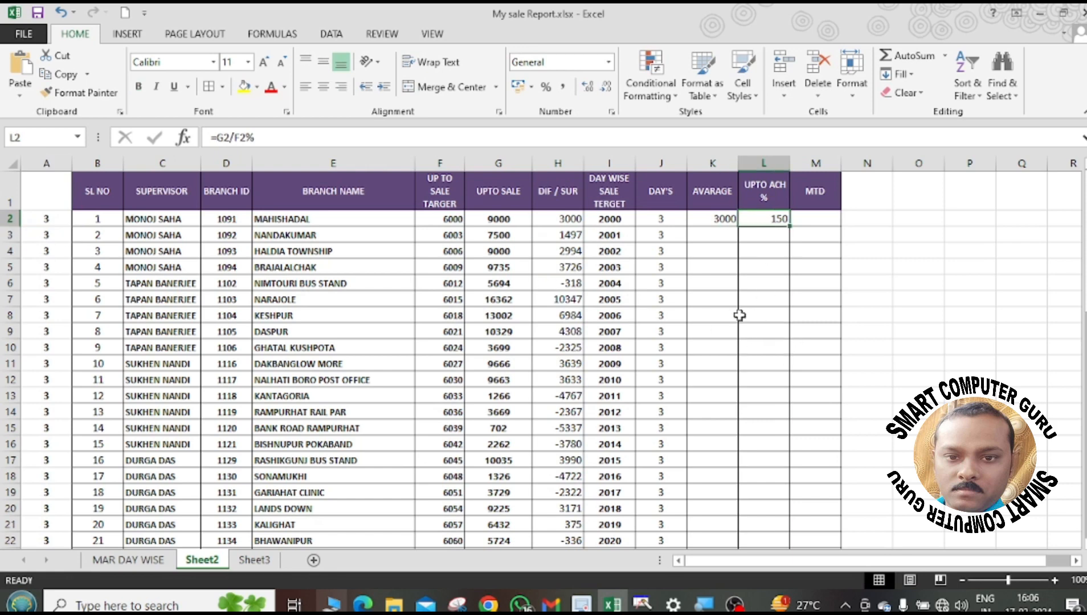
# Widen the MTD column slightly.
pyautogui.click(811, 220)
pyautogui.click(816, 202)
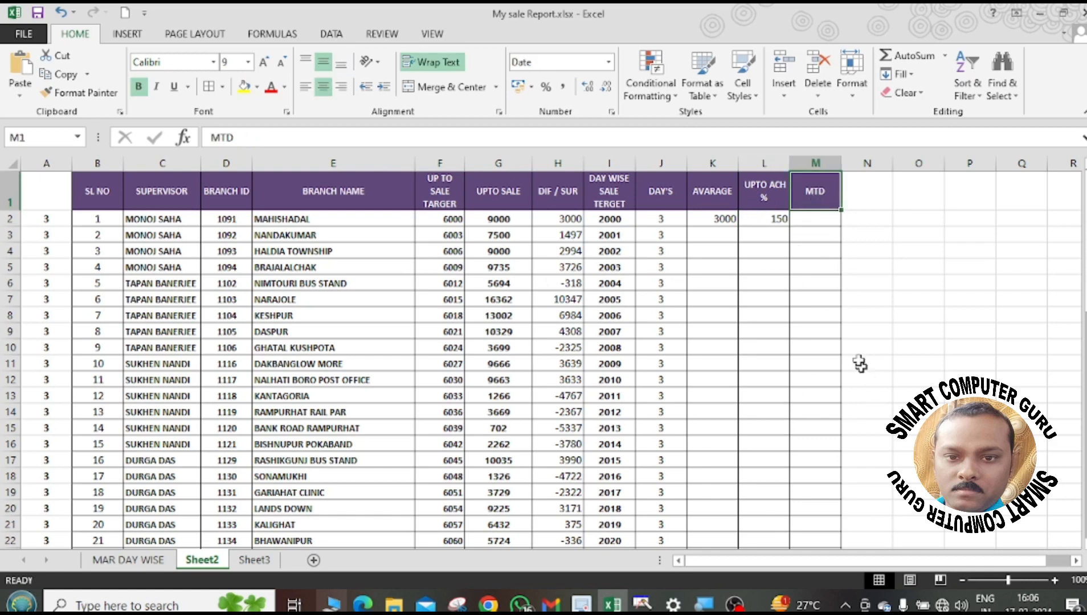
pyautogui.click(804, 221)
pyautogui.click(817, 192)
pyautogui.click(808, 219)
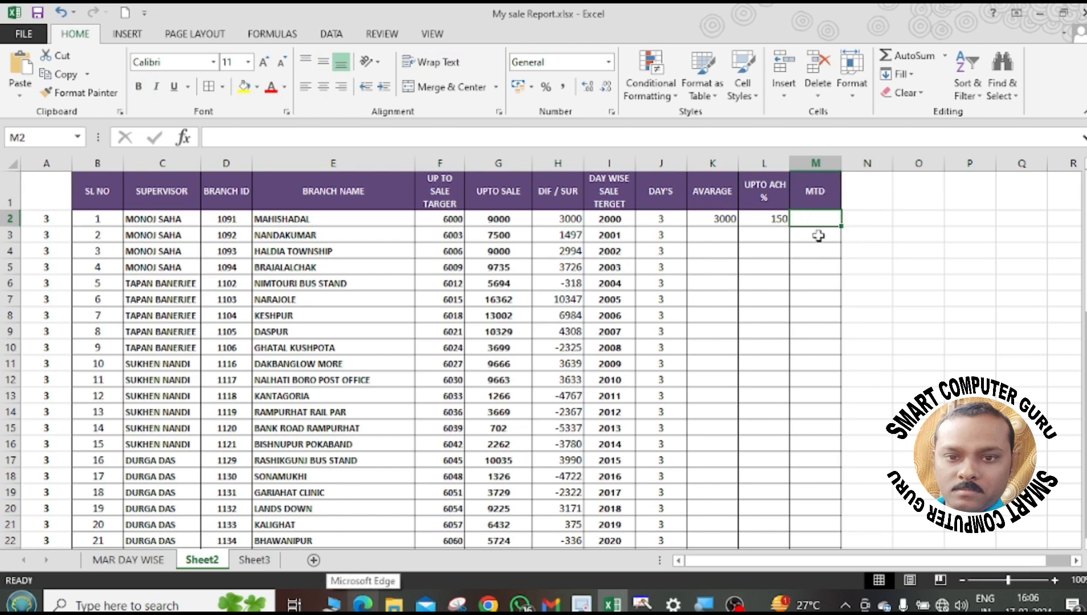
pyautogui.moveTo(841, 165); pyautogui.dragTo(845, 166)
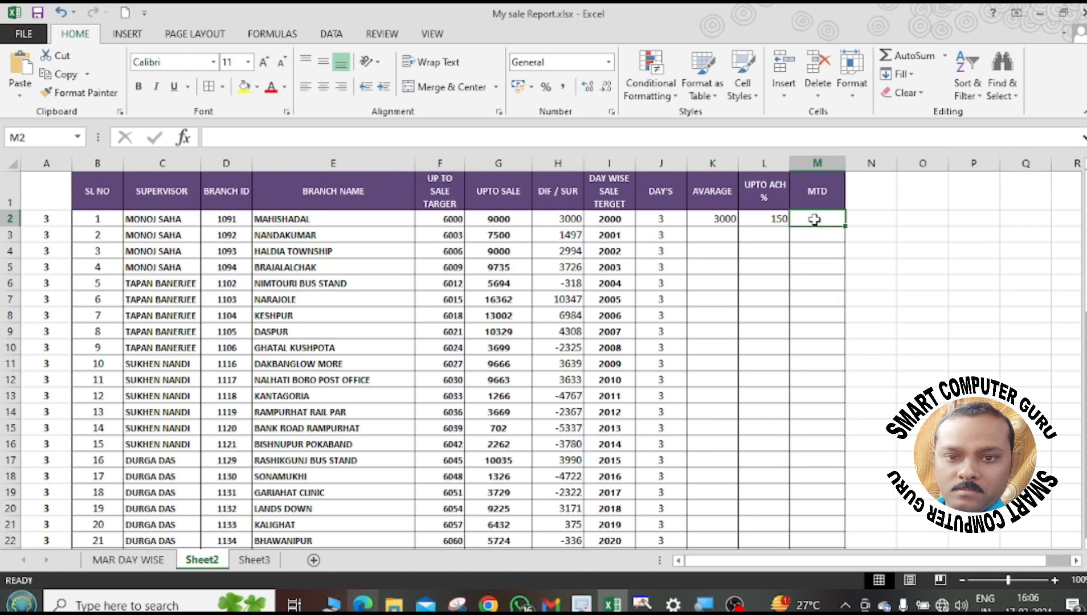
# Enter the formula =(K2-I2)*J2 in M2 to calculate the first branch's MTD.
pyautogui.press('Left')
pyautogui.press('Left')
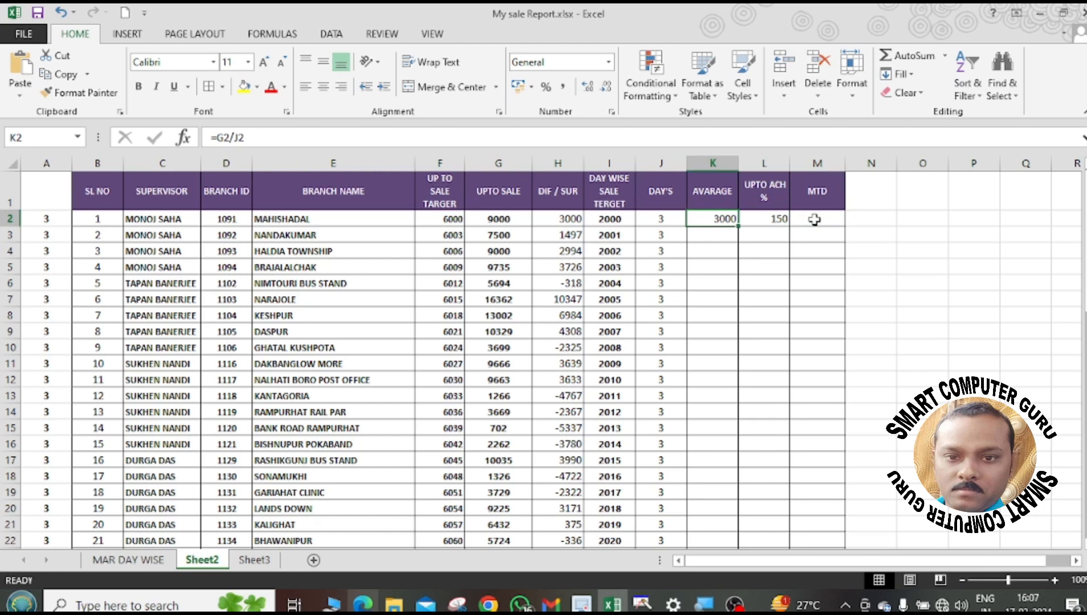
pyautogui.click(814, 219)
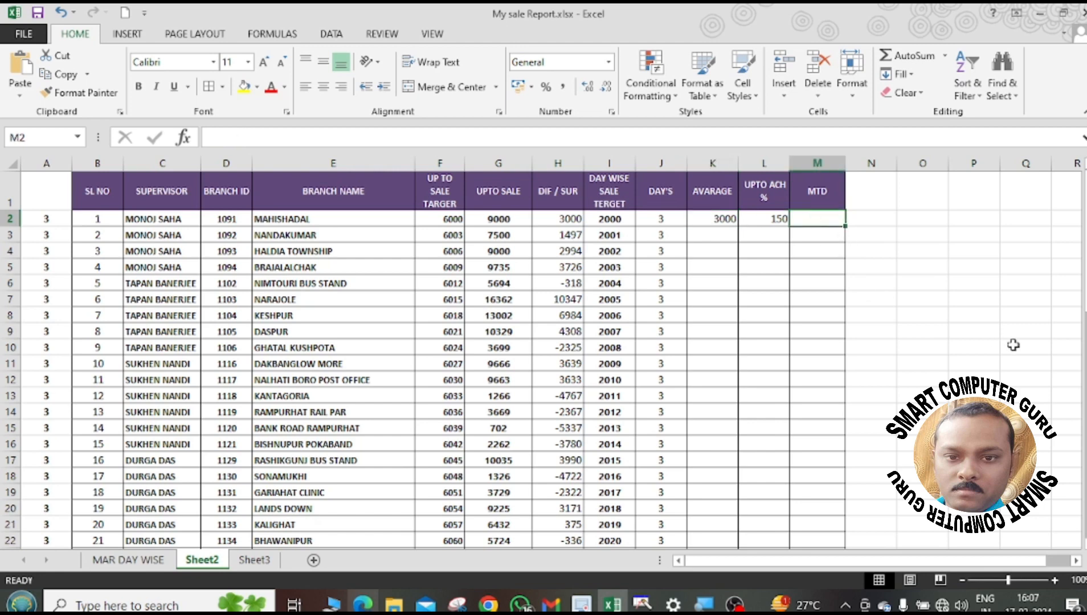
pyautogui.write('=')
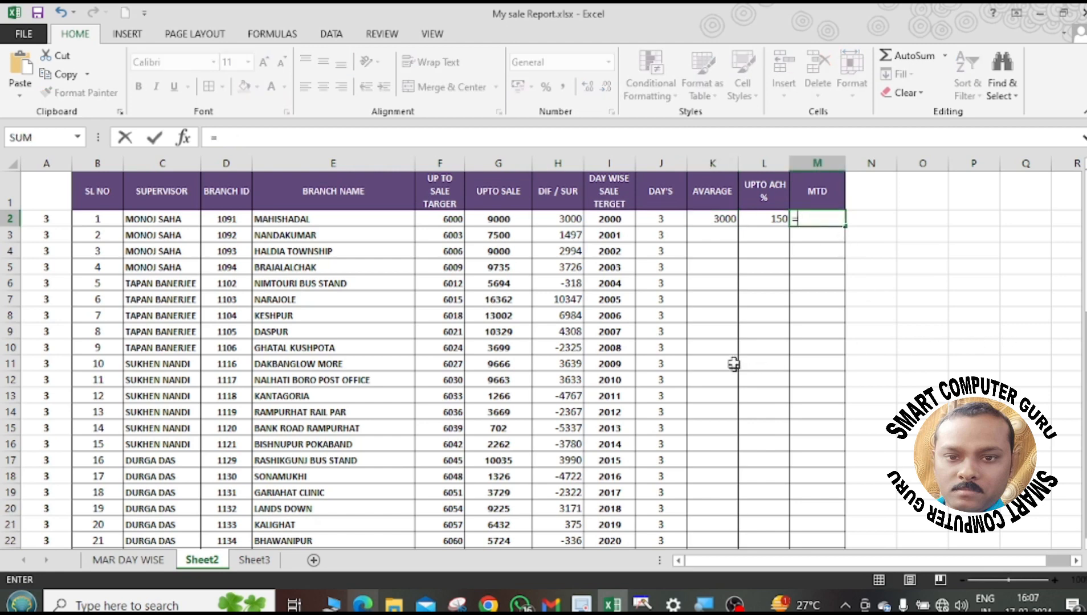
pyautogui.click(722, 217)
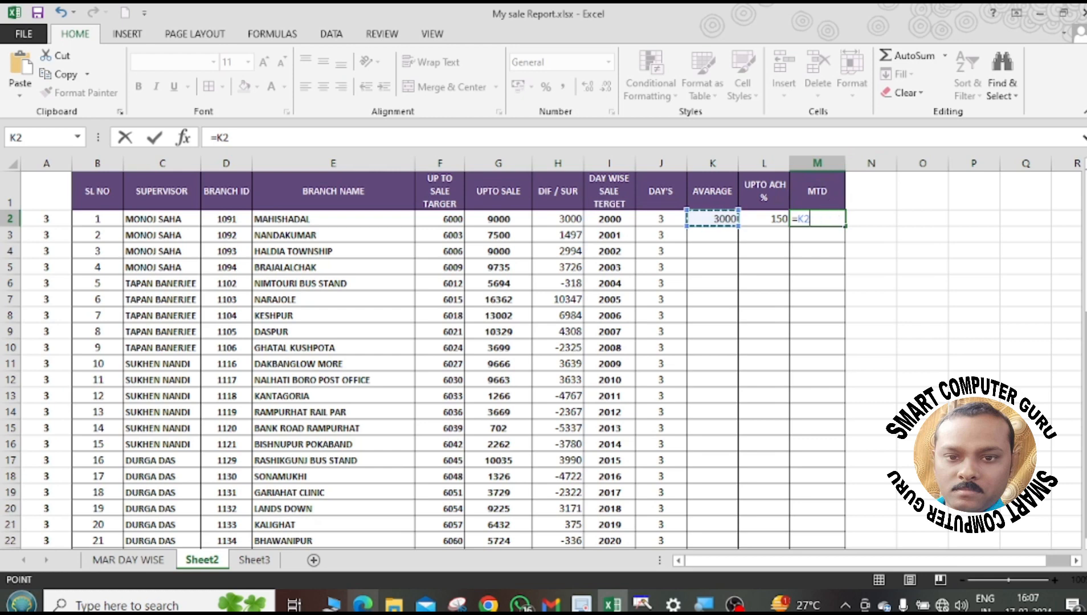
pyautogui.press('BackSpace')
pyautogui.press('BackSpace')
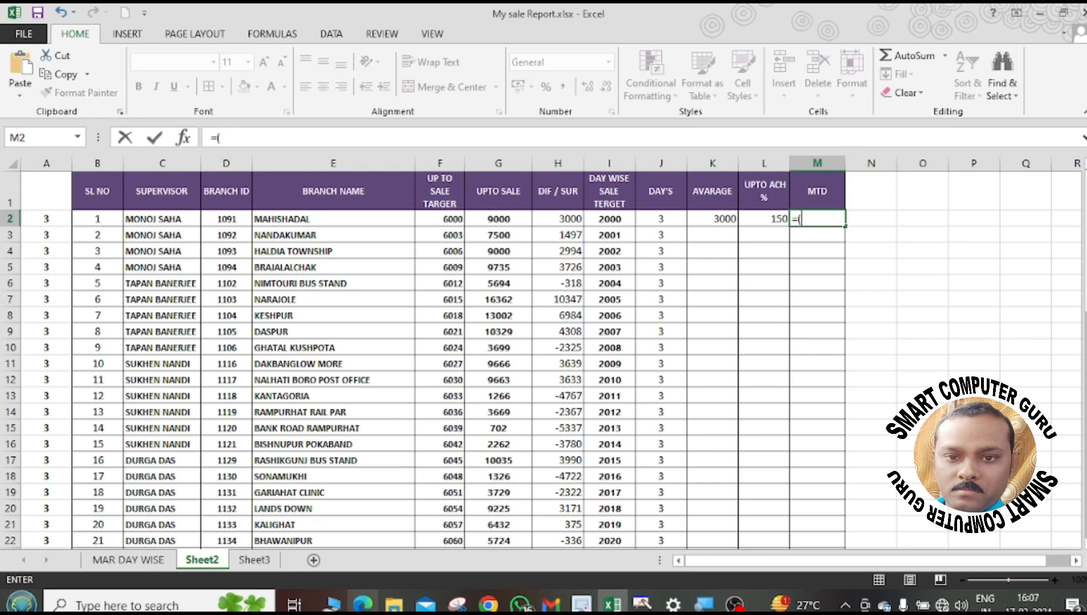
pyautogui.click(726, 217)
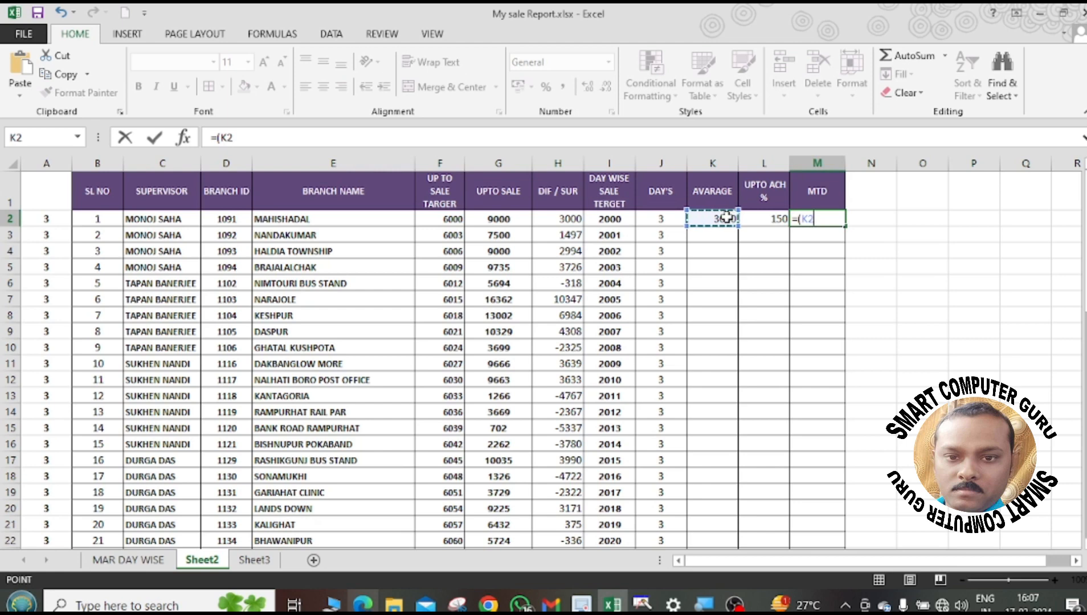
pyautogui.write('-')
pyautogui.click(726, 217)
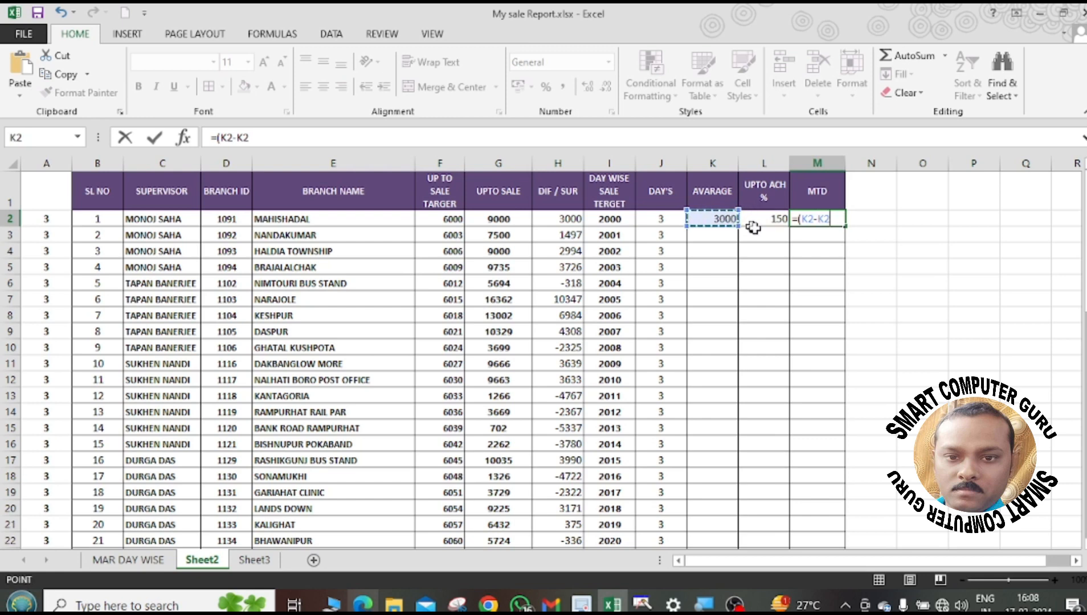
pyautogui.click(618, 219)
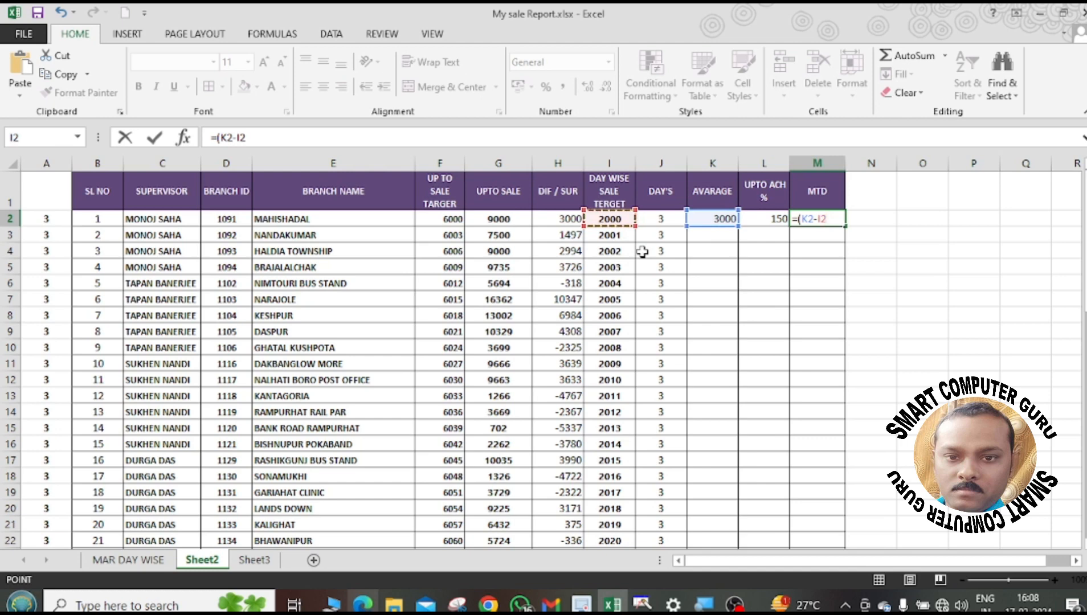
pyautogui.write(')*')
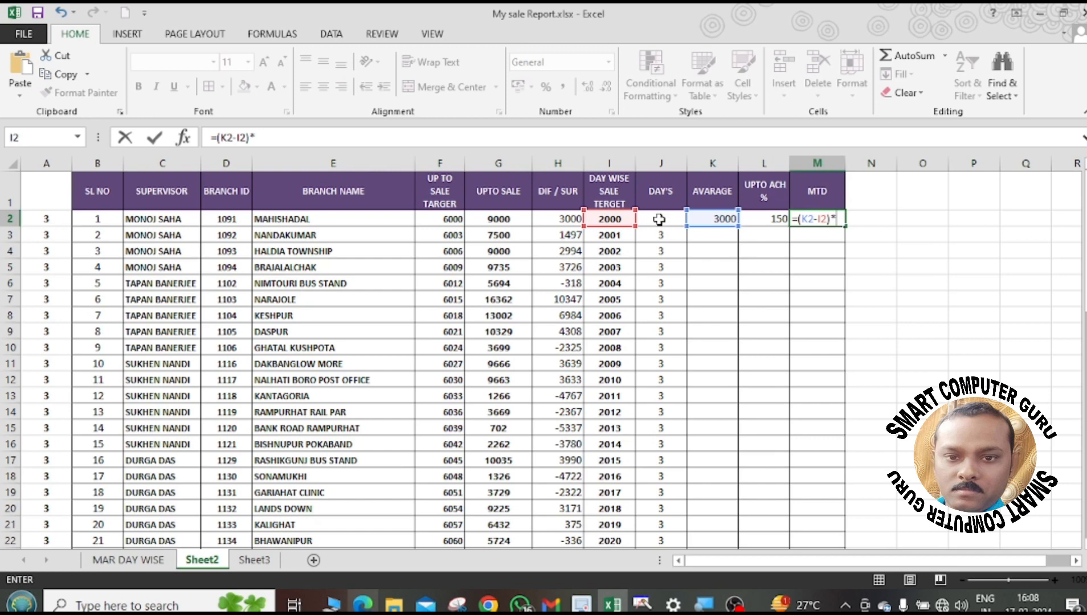
pyautogui.click(659, 219)
pyautogui.press('Return')
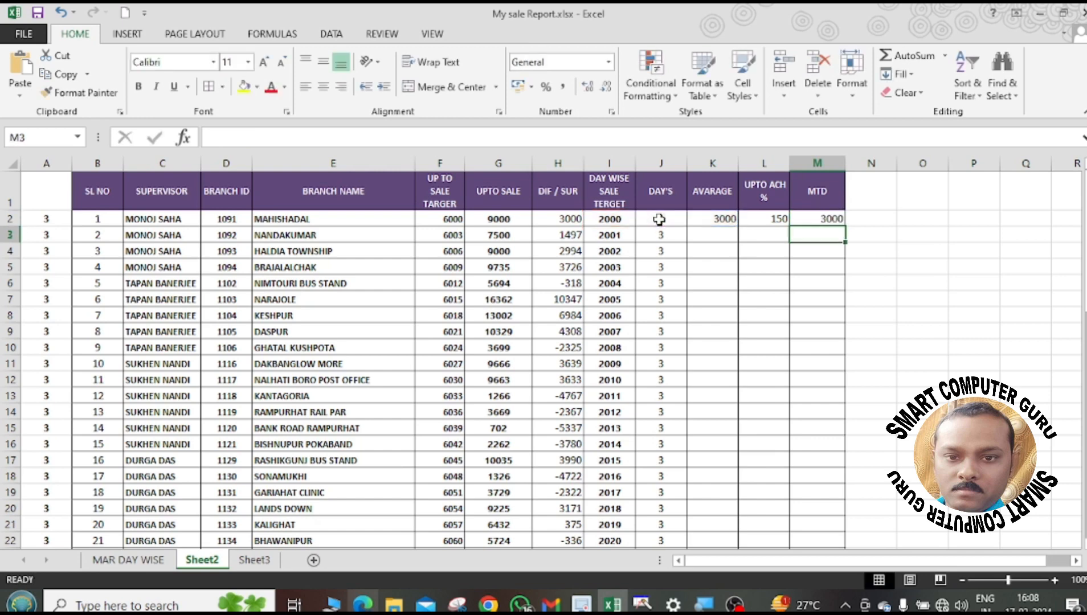
# Fill the MTD formula in M2 down to all the branch rows.
pyautogui.click(821, 278)
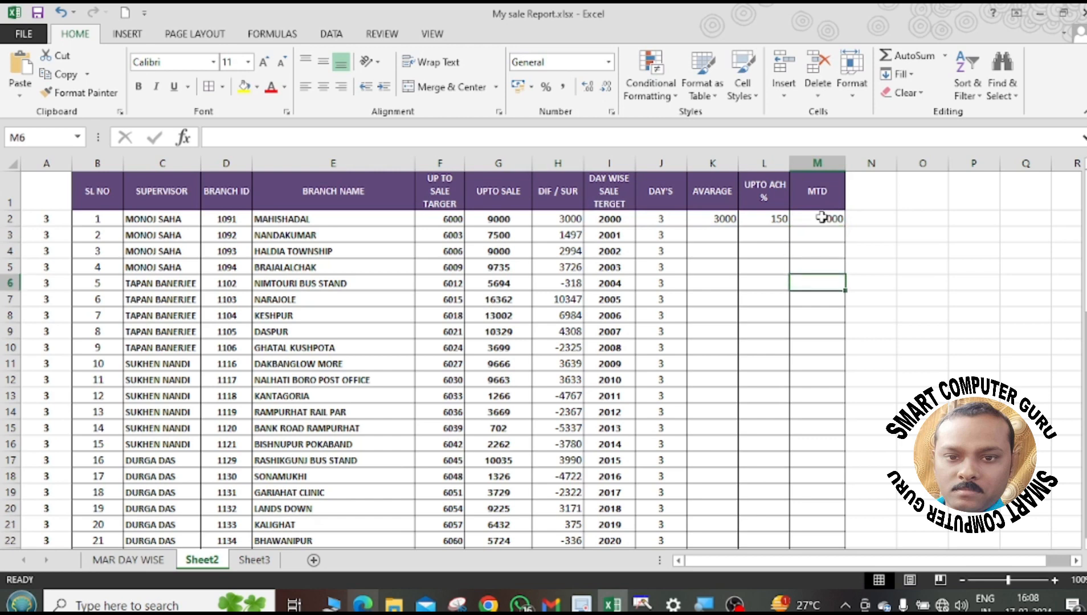
pyautogui.click(821, 218)
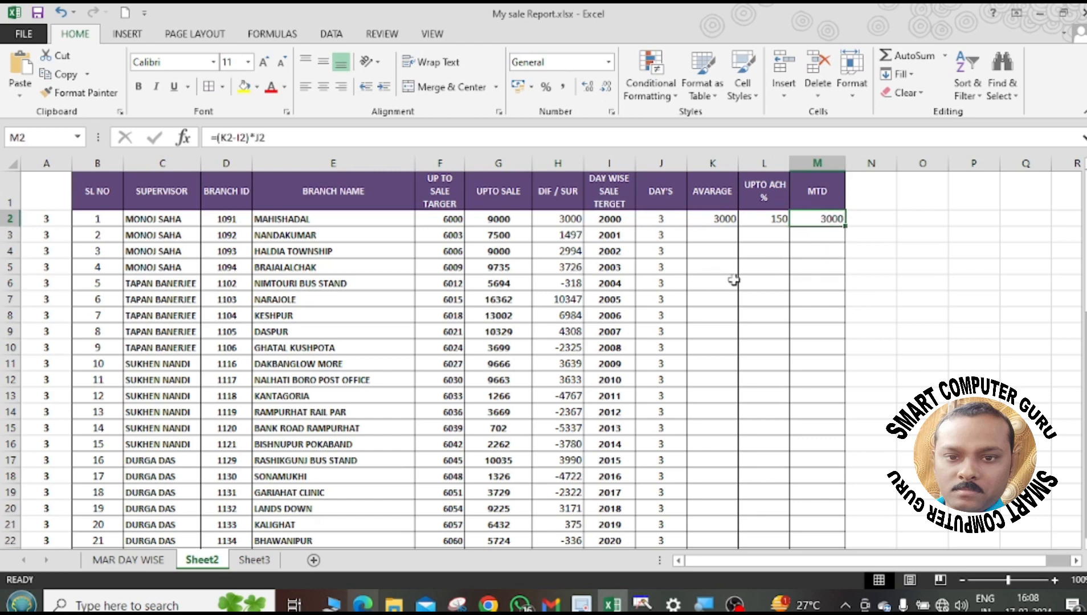
pyautogui.click(772, 217)
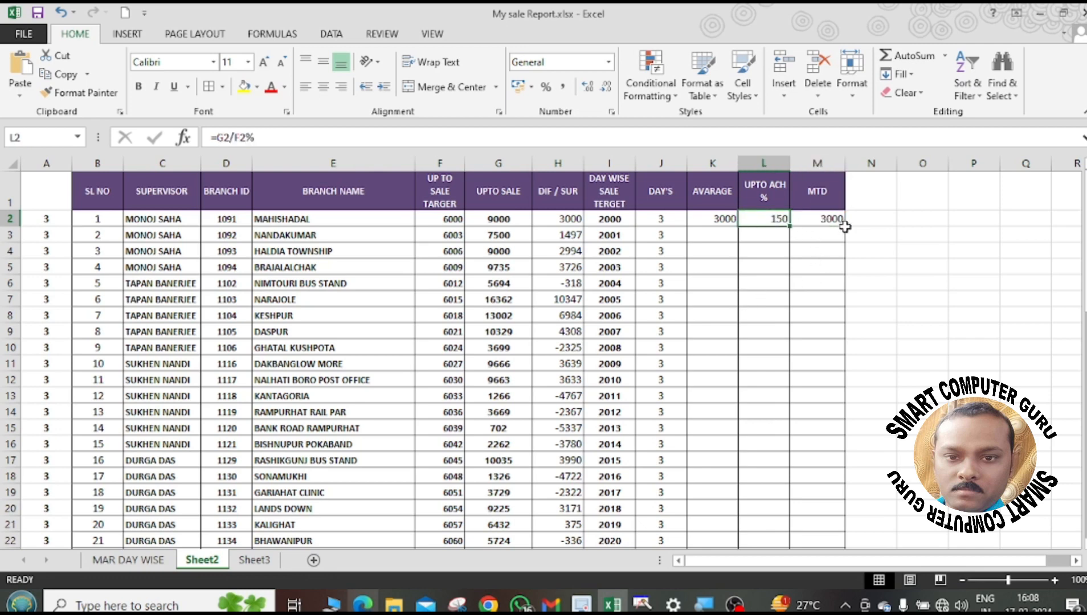
pyautogui.click(830, 220)
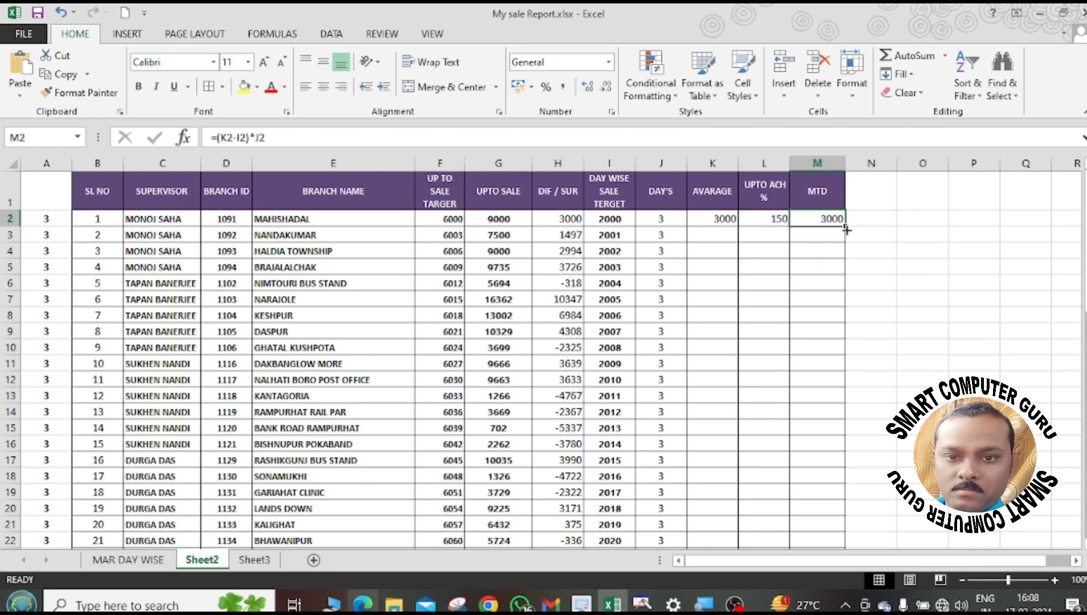
pyautogui.doubleClick(846, 229)
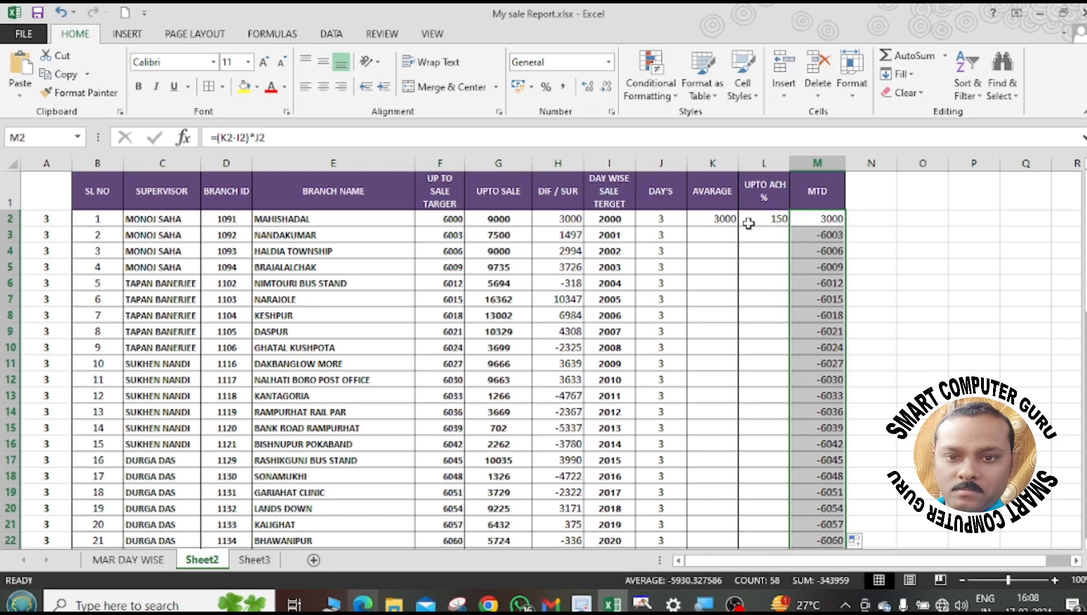
# Fill the UPTO ACH % formula in L2 and the AVARAGE formula in K2 down to all the branch rows.
pyautogui.click(772, 220)
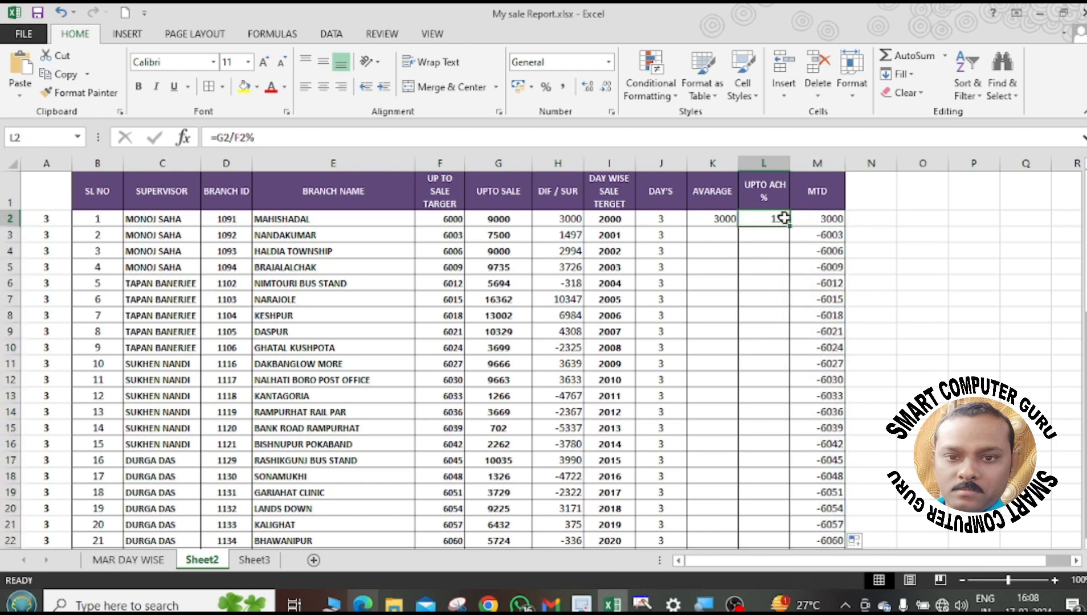
pyautogui.doubleClick(789, 225)
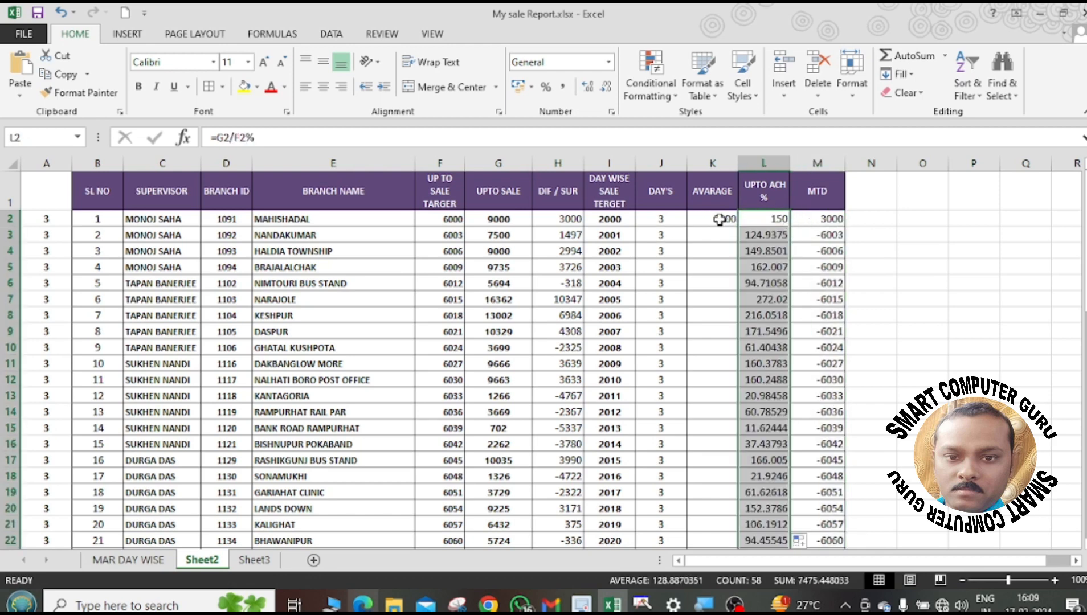
pyautogui.click(725, 220)
pyautogui.doubleClick(738, 226)
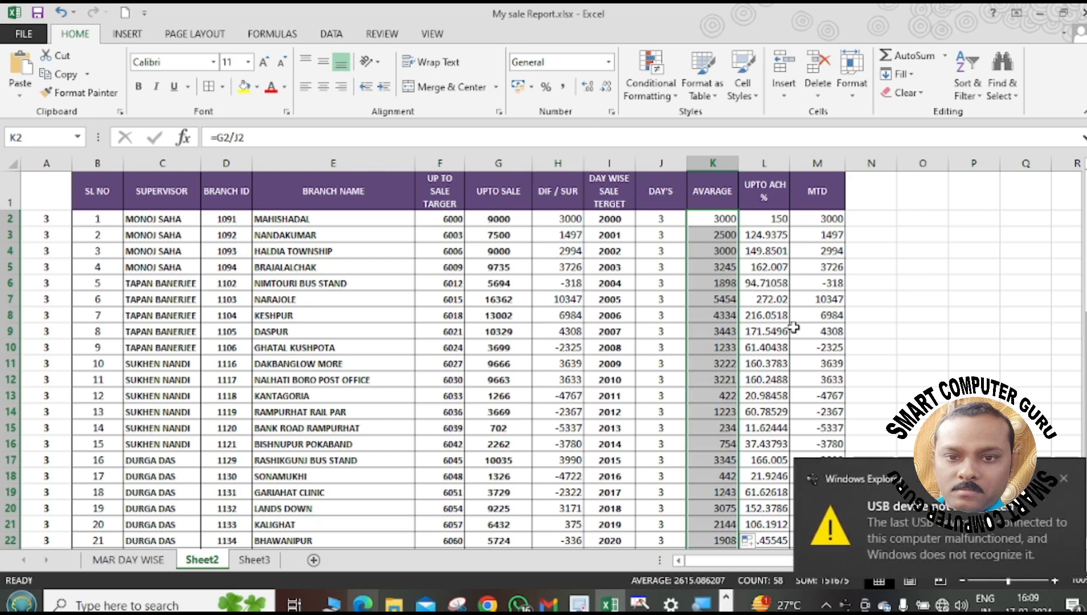
pyautogui.press('Left')
pyautogui.press('Left')
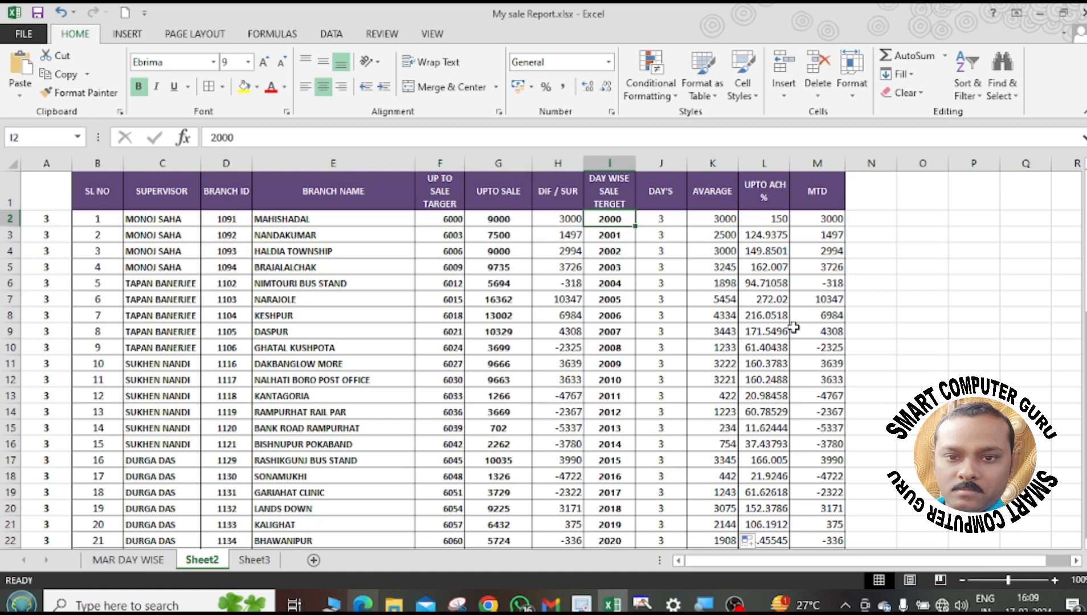
# Format the UPTO ACH % values in L2:L59 with no decimal places and center them horizontally.
pyautogui.moveTo(770, 218); pyautogui.dragTo(765, 568)
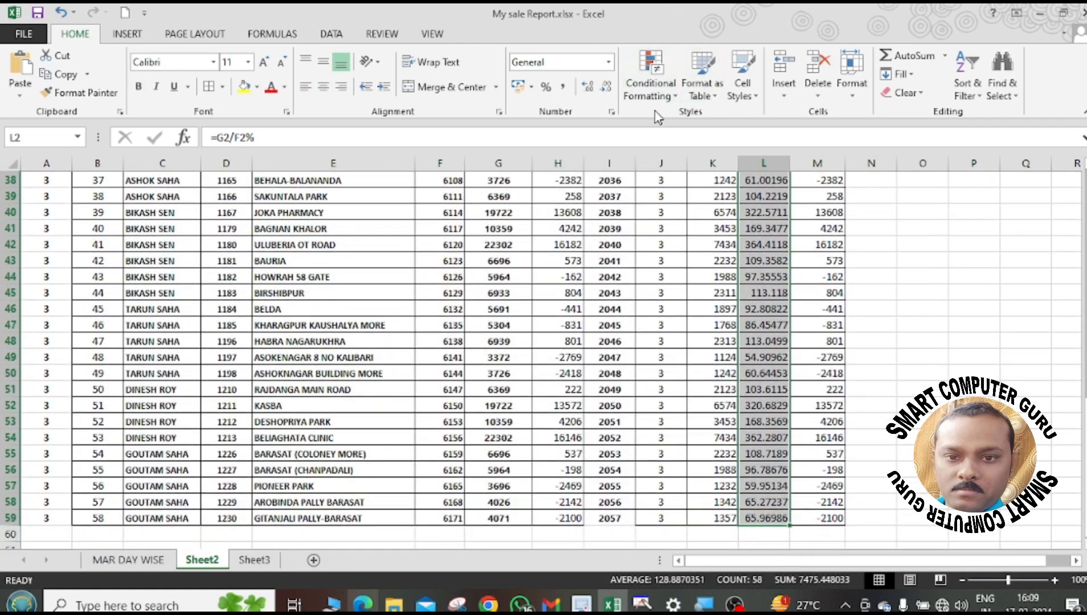
pyautogui.click(607, 87)
pyautogui.click(607, 87)
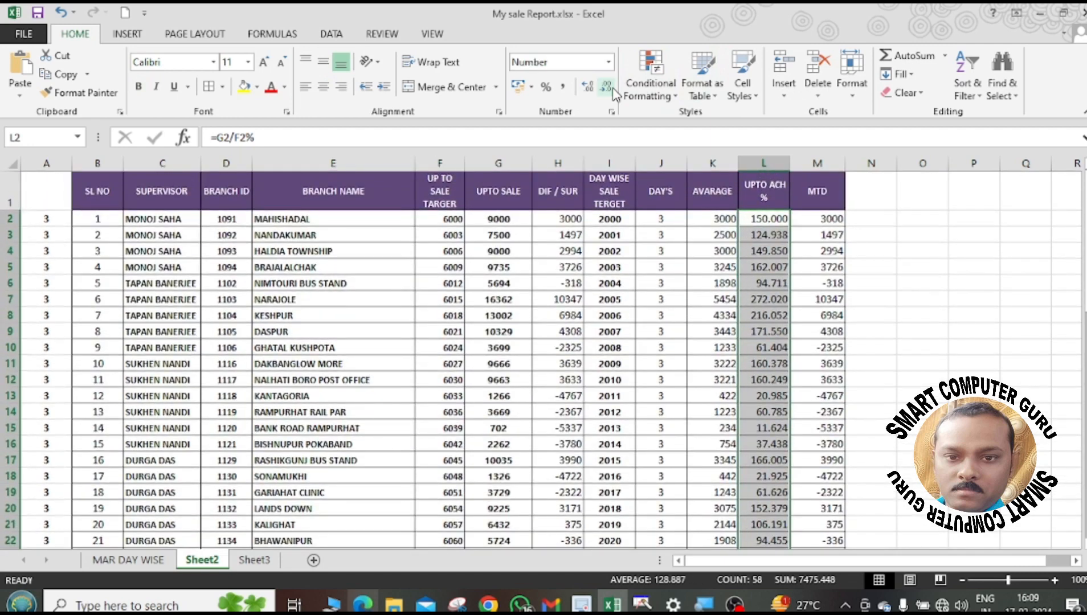
pyautogui.click(607, 87)
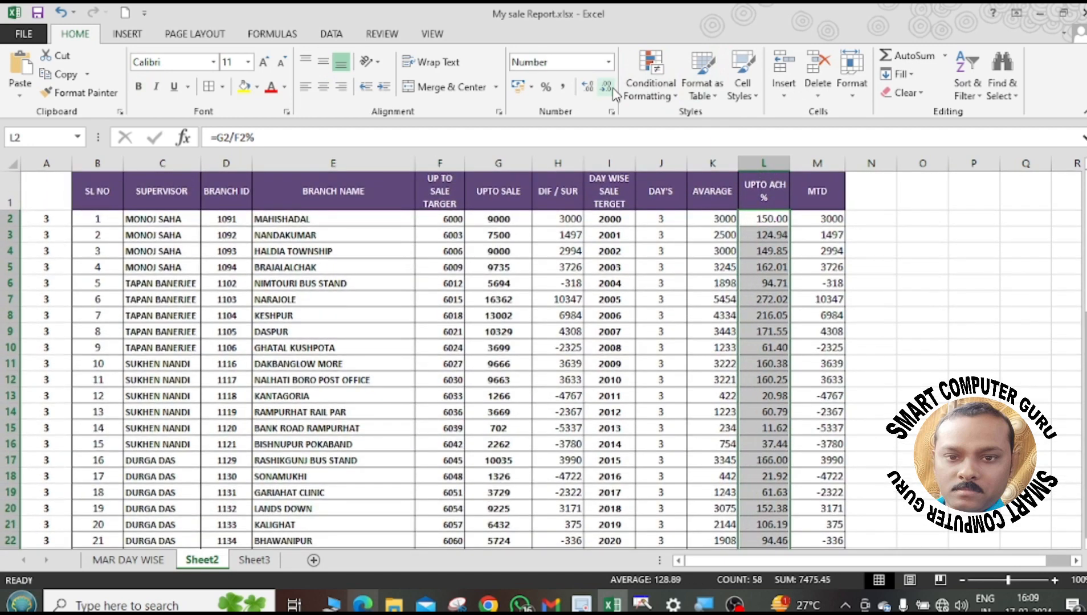
pyautogui.click(607, 87)
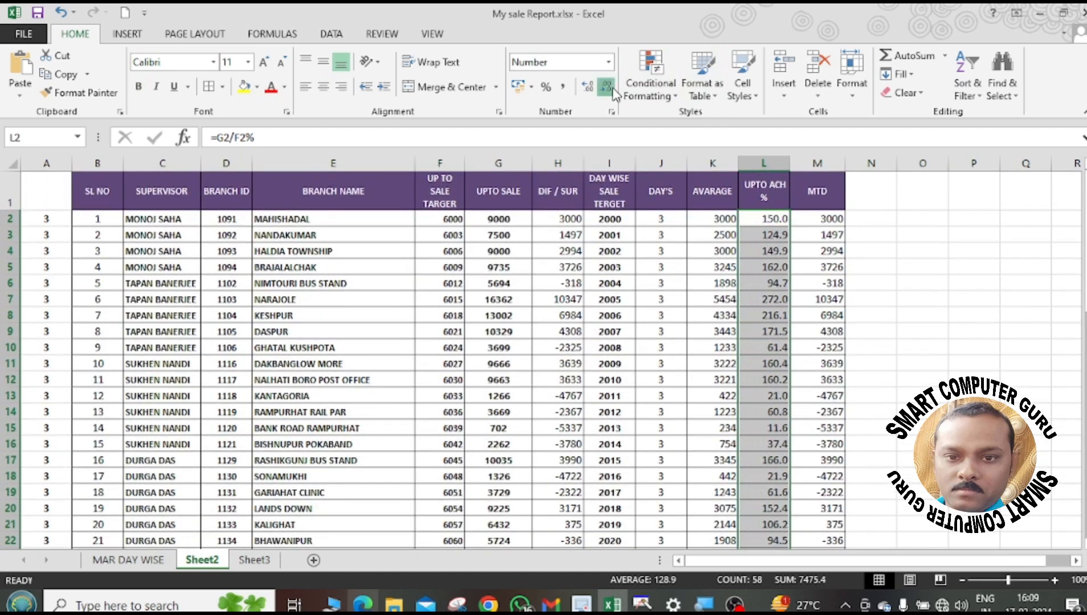
pyautogui.click(607, 88)
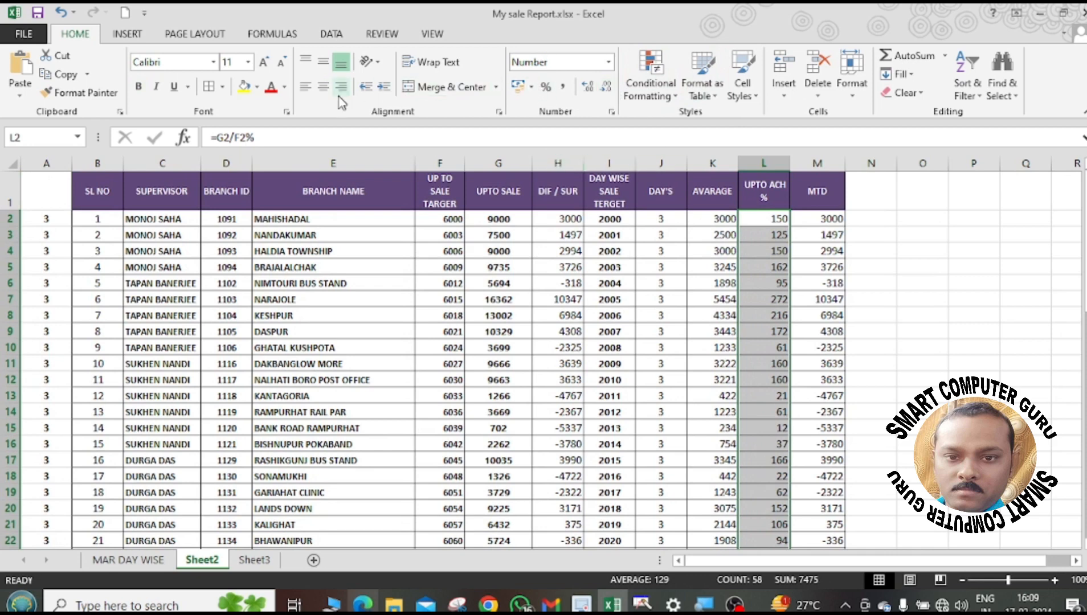
pyautogui.click(323, 92)
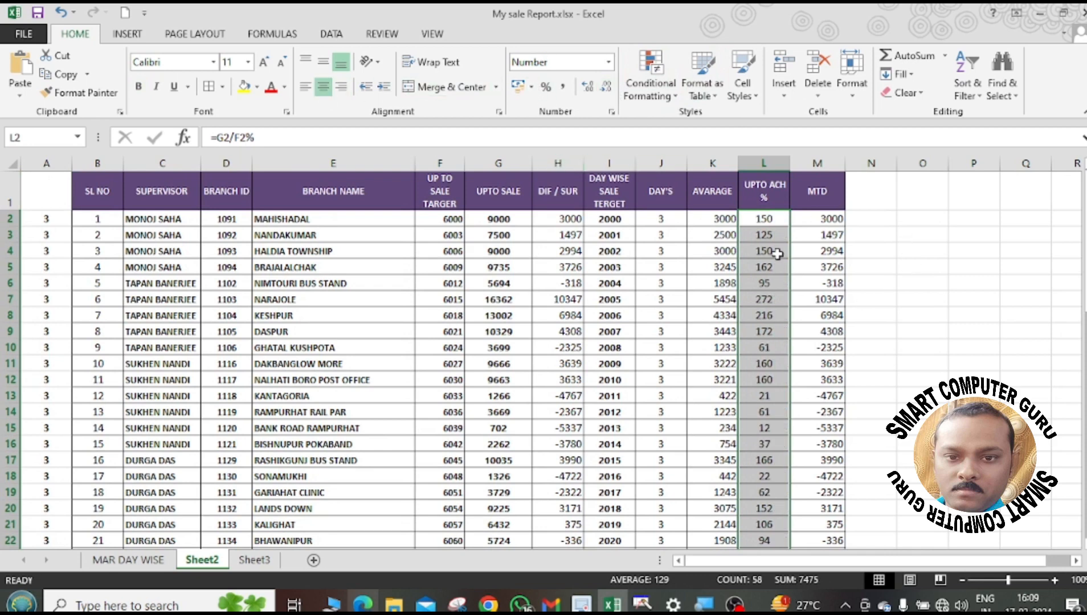
pyautogui.click(969, 251)
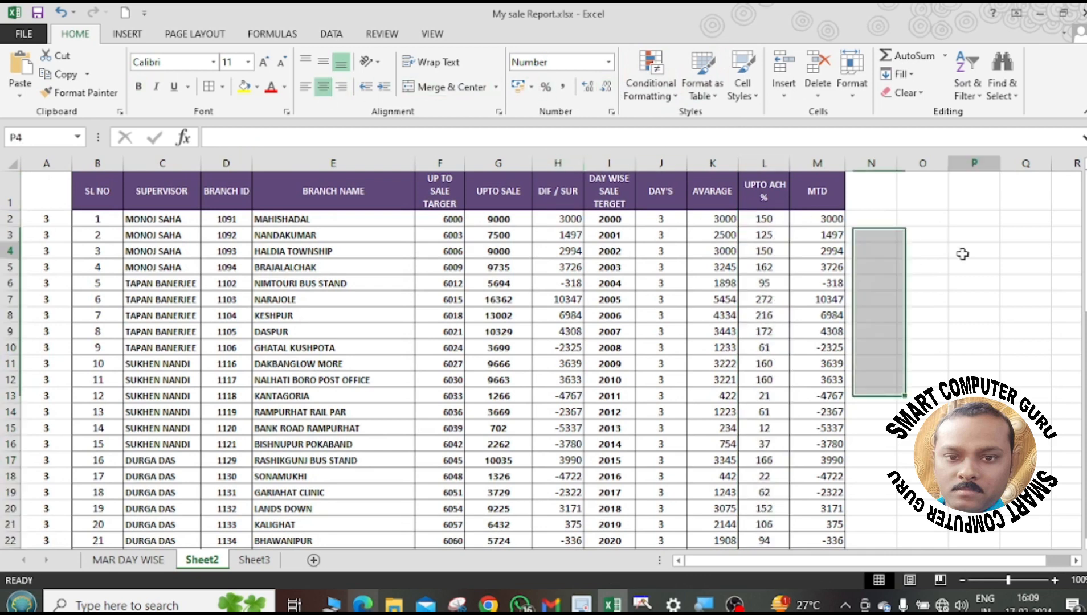
# Review the MTD formula and the filled report rows from the first branch to the last.
pyautogui.click(811, 212)
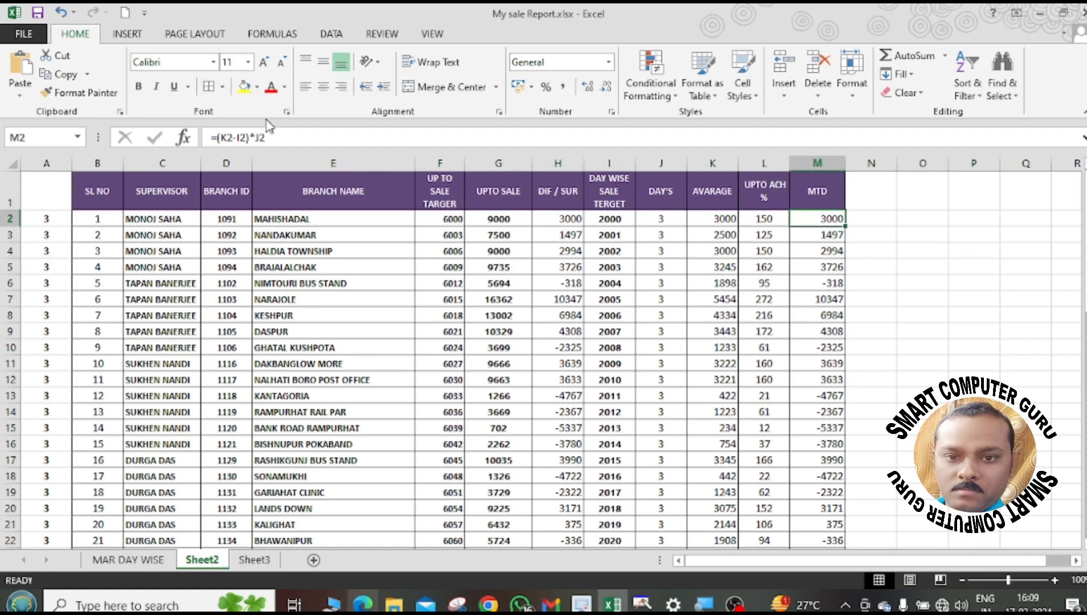
pyautogui.scroll(-14, 513, 296)
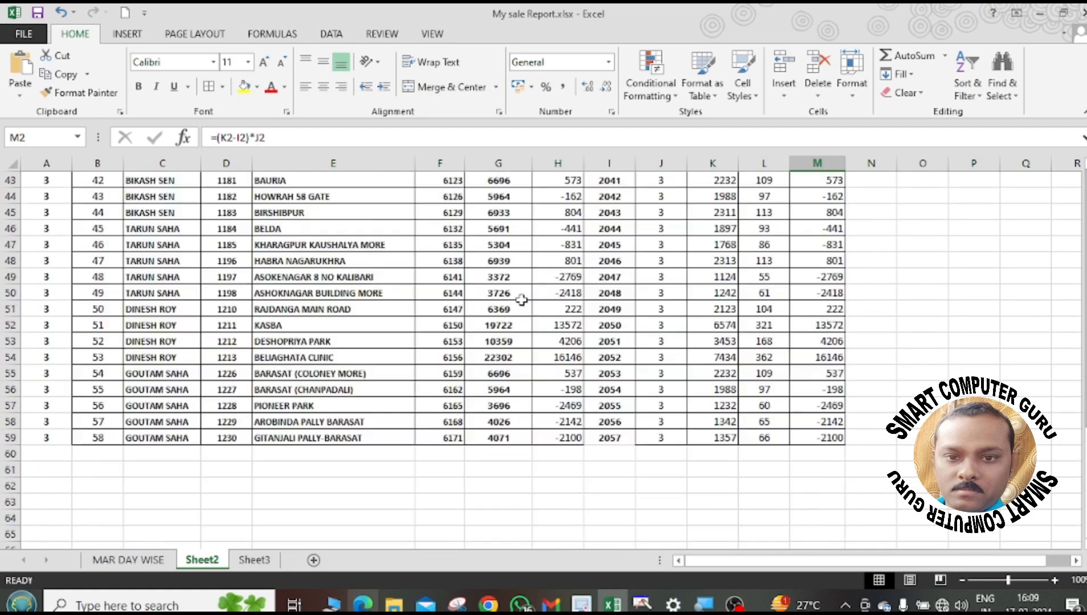
pyautogui.scroll(10, 522, 294)
pyautogui.scroll(4, 521, 294)
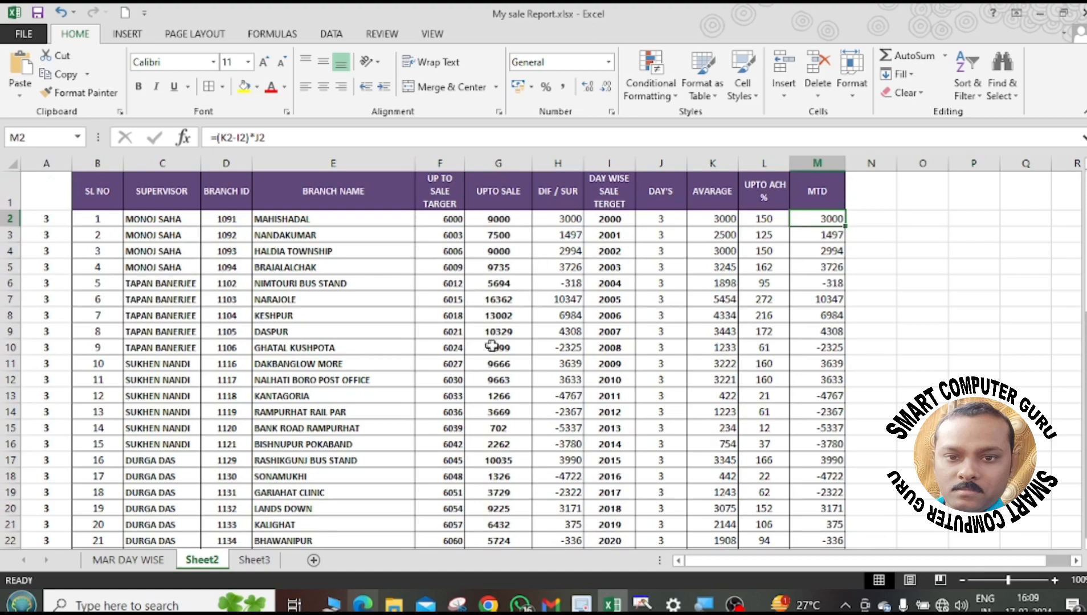
pyautogui.scroll(-6, 495, 342)
pyautogui.scroll(6, 494, 343)
pyautogui.moveTo(825, 218); pyautogui.dragTo(825, 364)
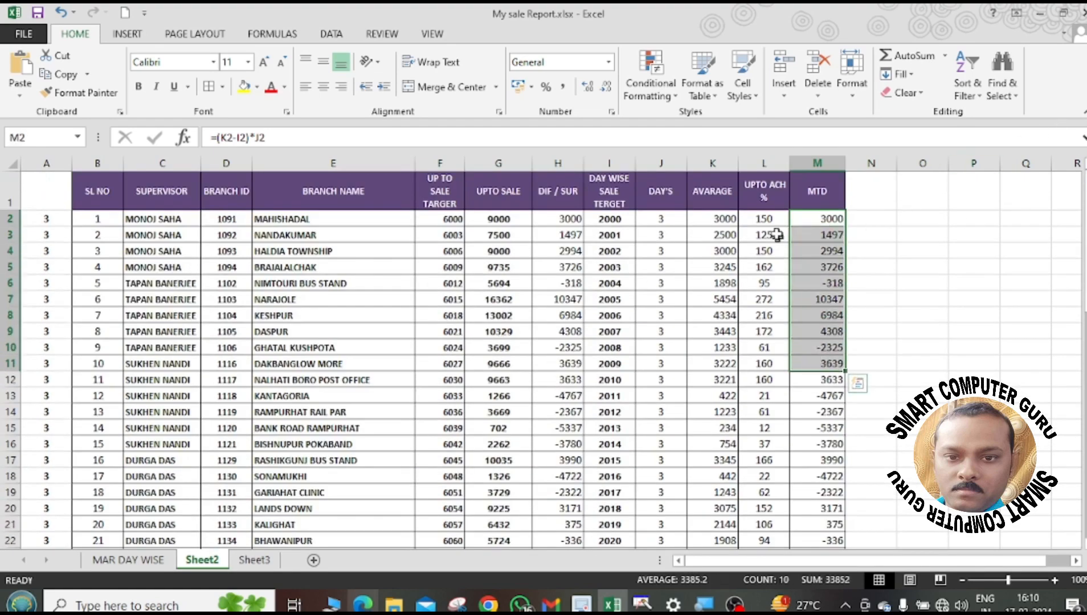
# Start a new conditional formatting rule for the UPTO ACH % values in L2:L59 using the 3-Color Scale style.
pyautogui.click(770, 218)
pyautogui.moveTo(770, 218); pyautogui.dragTo(769, 519)
pyautogui.click(649, 92)
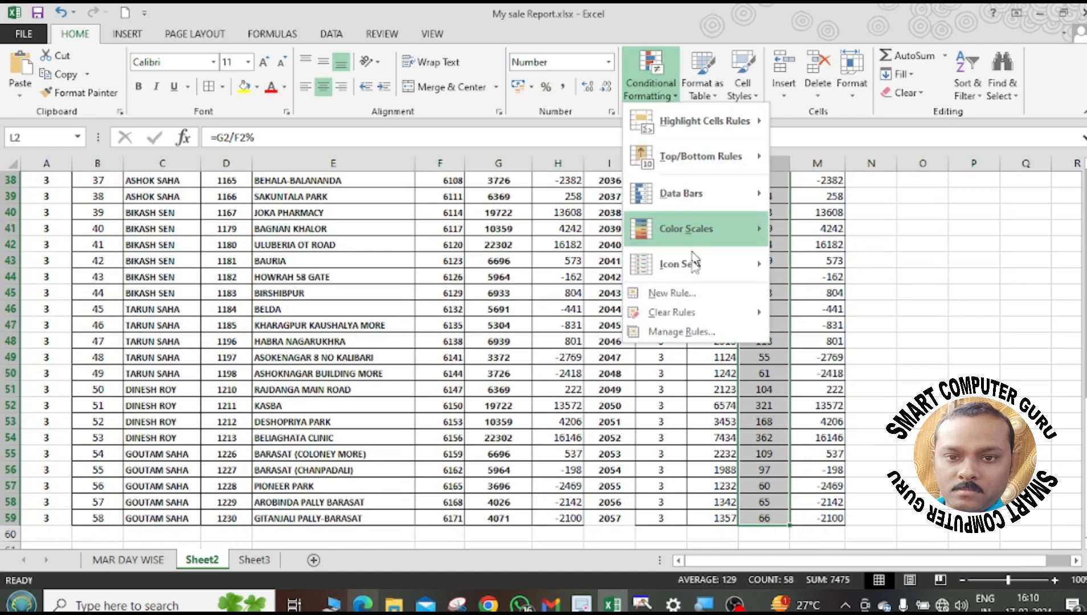
pyautogui.click(655, 293)
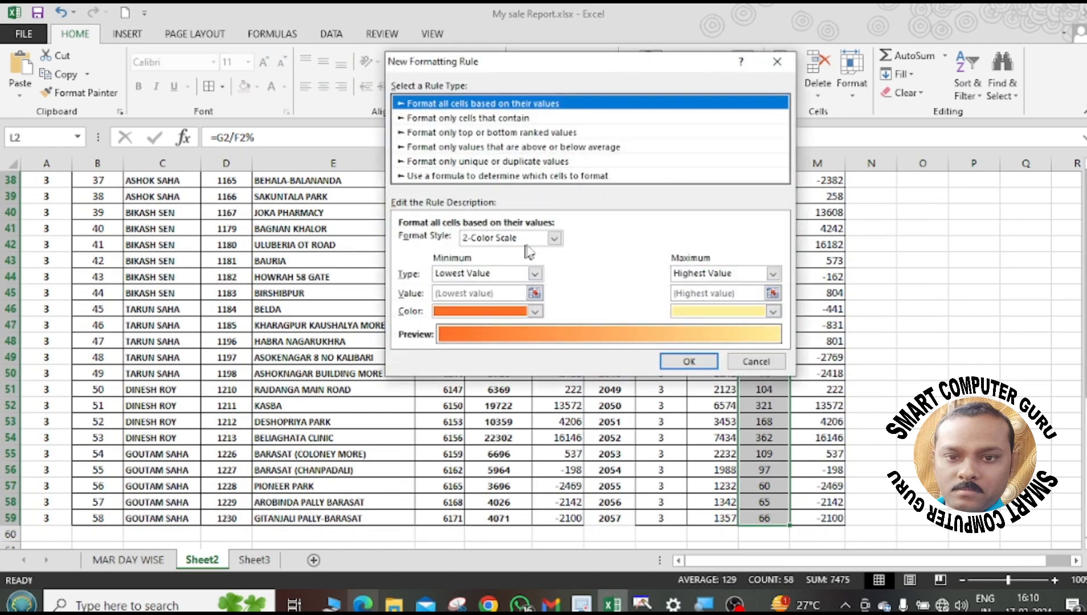
pyautogui.click(553, 238)
pyautogui.click(511, 265)
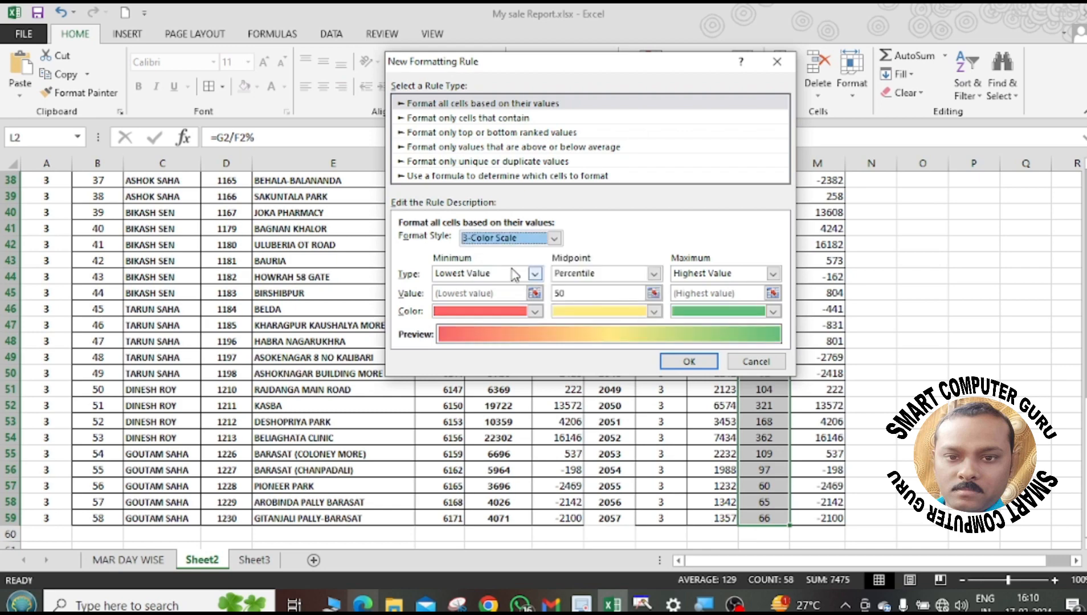
# Set the color scale's minimum to the number 89 with dark red.
pyautogui.click(535, 274)
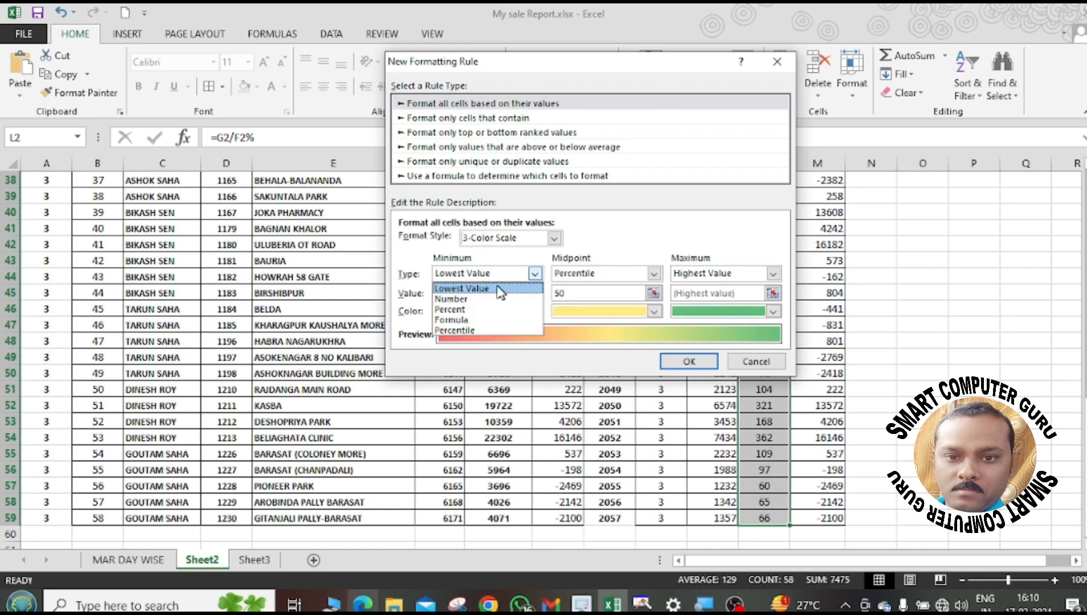
pyautogui.click(473, 299)
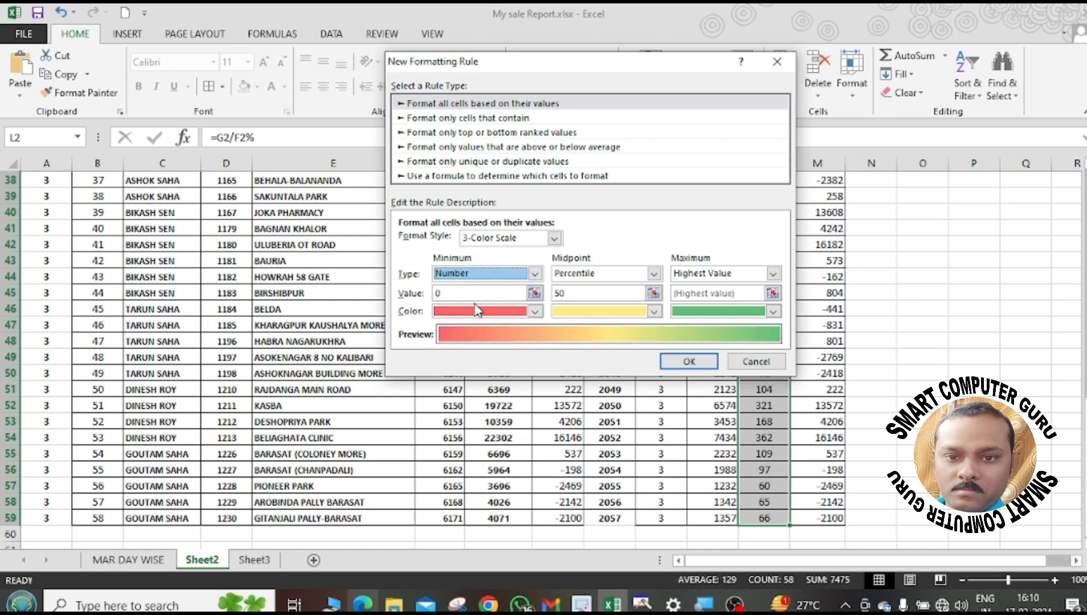
pyautogui.click(472, 294)
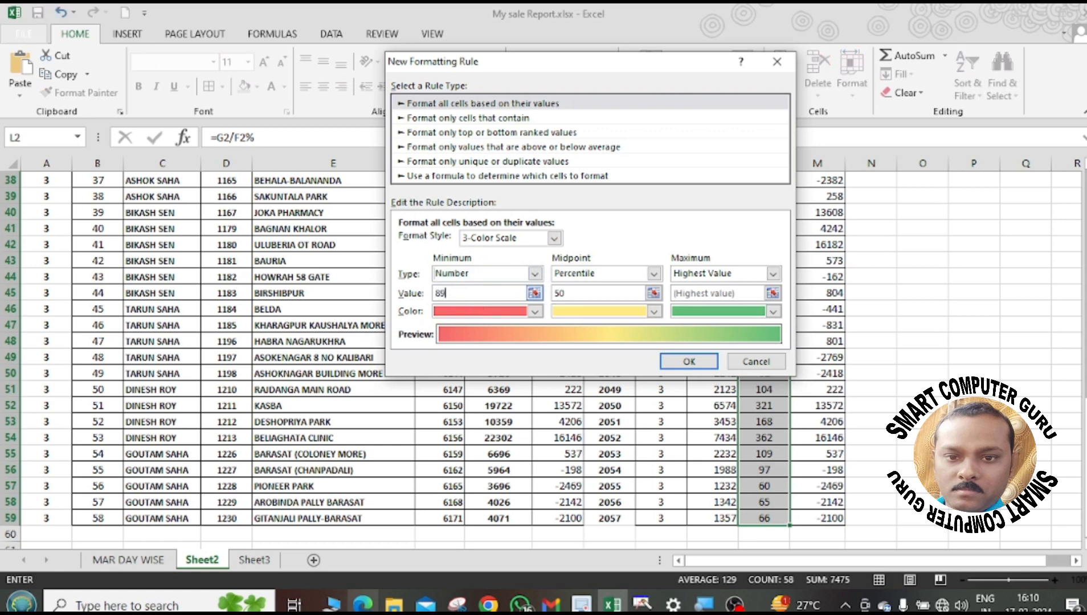
pyautogui.click(477, 312)
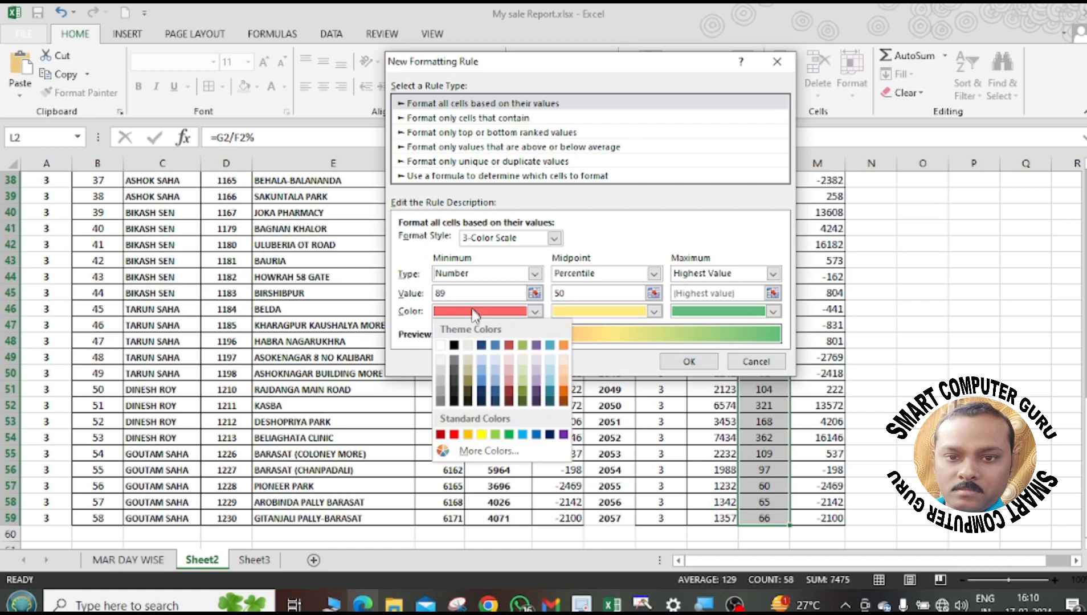
pyautogui.click(439, 435)
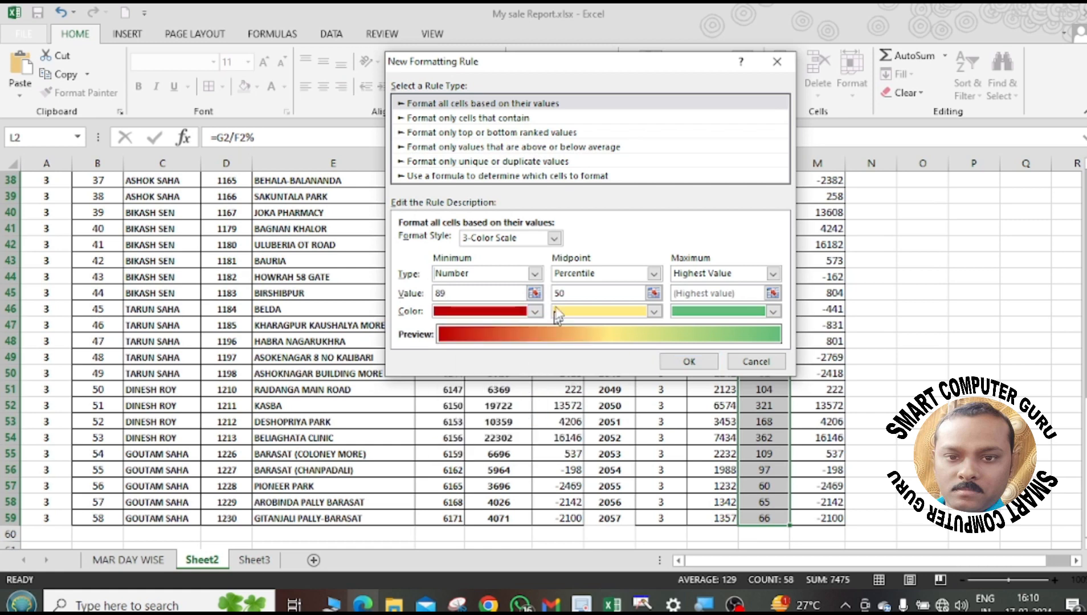
# Set the color scale's midpoint to the number 90 with standard yellow.
pyautogui.click(610, 276)
pyautogui.click(596, 299)
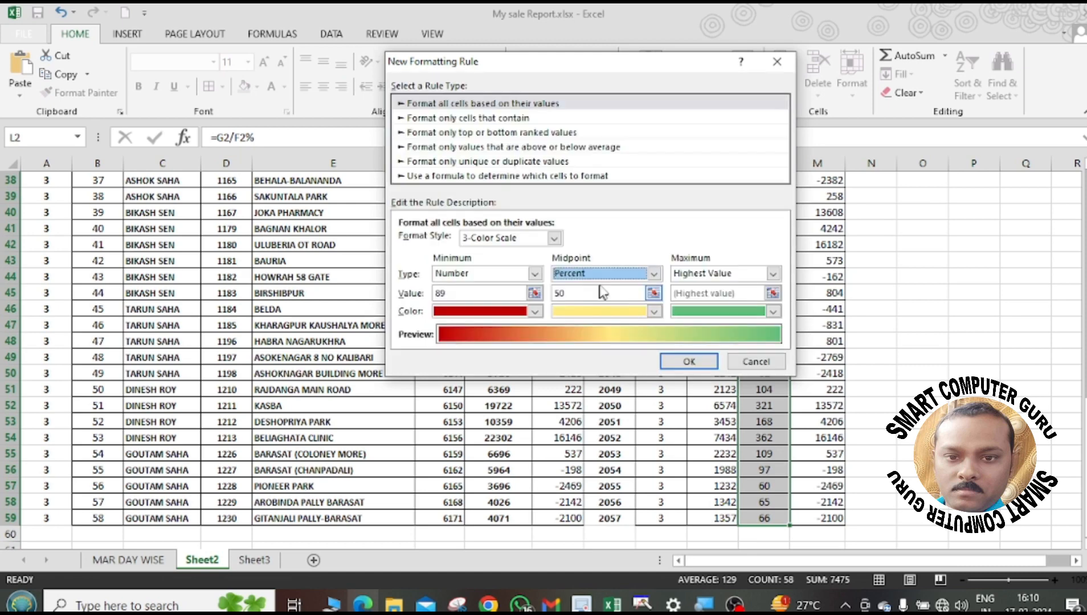
pyautogui.click(604, 275)
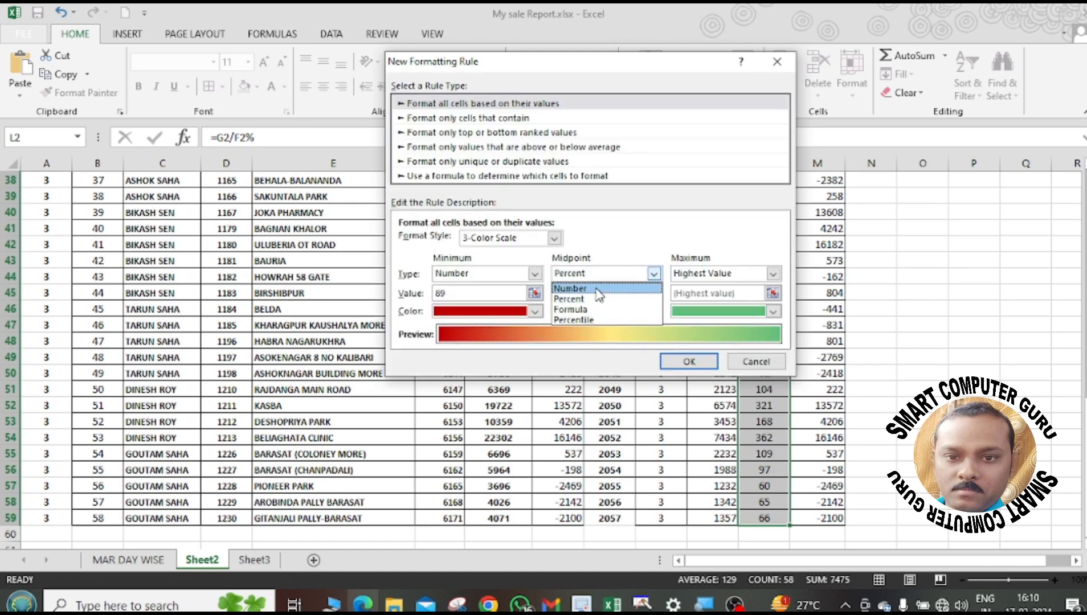
pyautogui.click(570, 288)
pyautogui.click(569, 293)
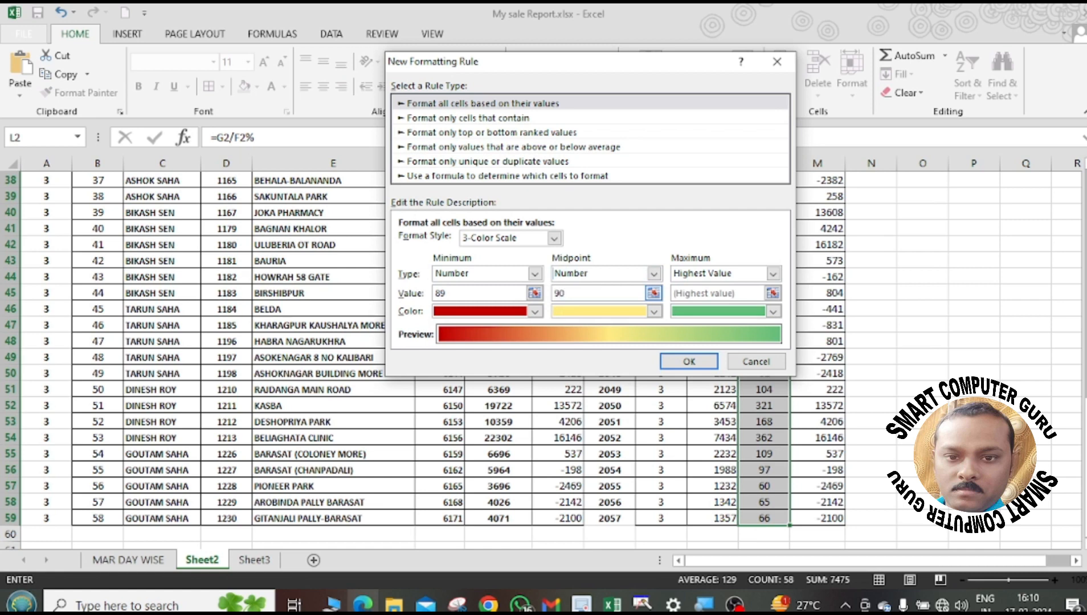
pyautogui.click(627, 311)
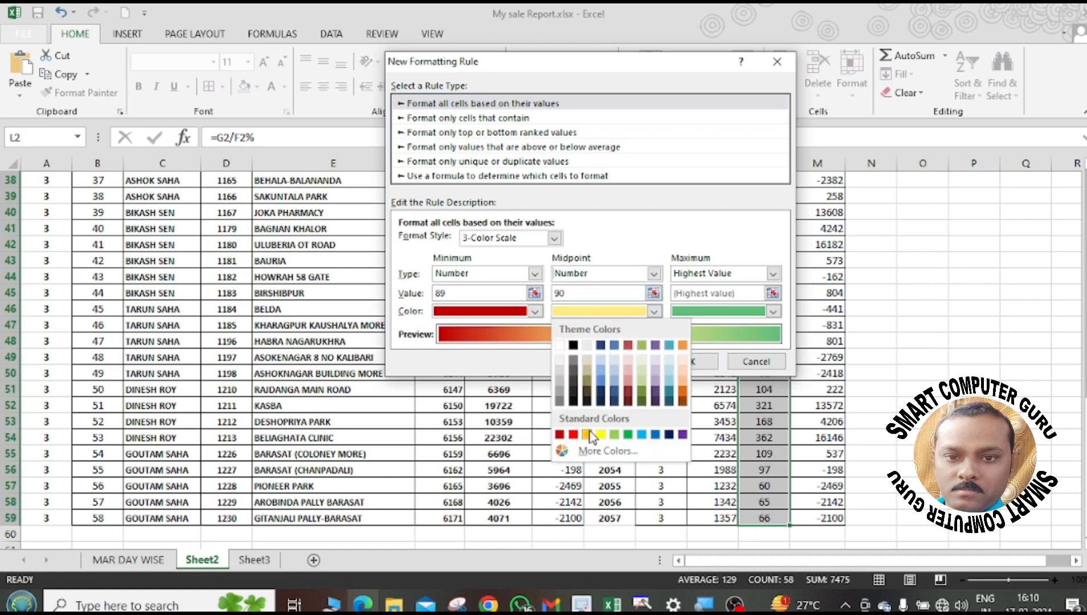
pyautogui.click(601, 434)
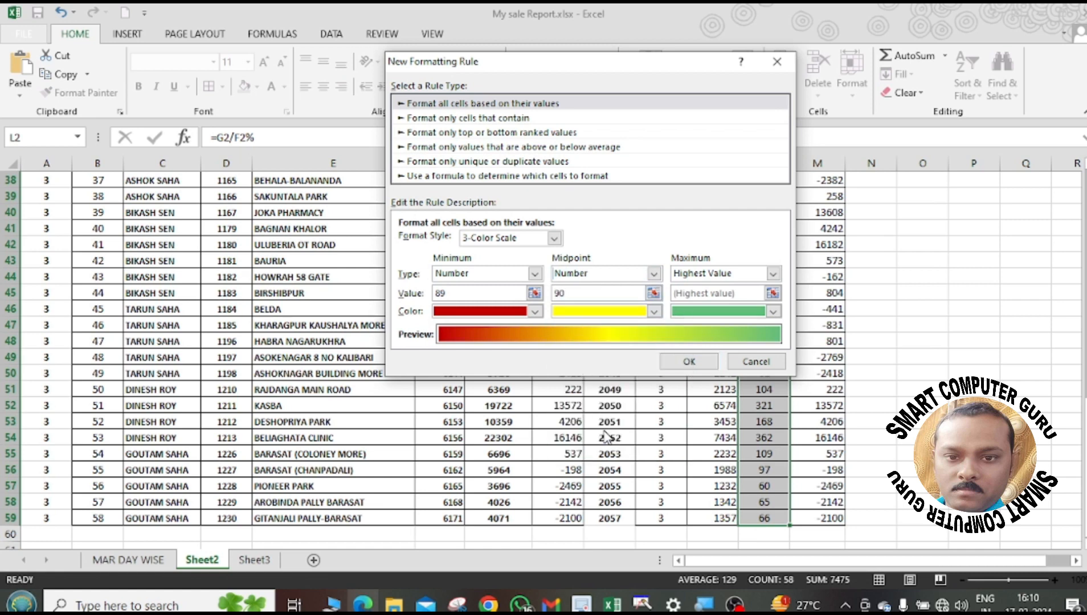
# Set the color scale's maximum to the number 100 with standard green and apply the rule.
pyautogui.click(741, 276)
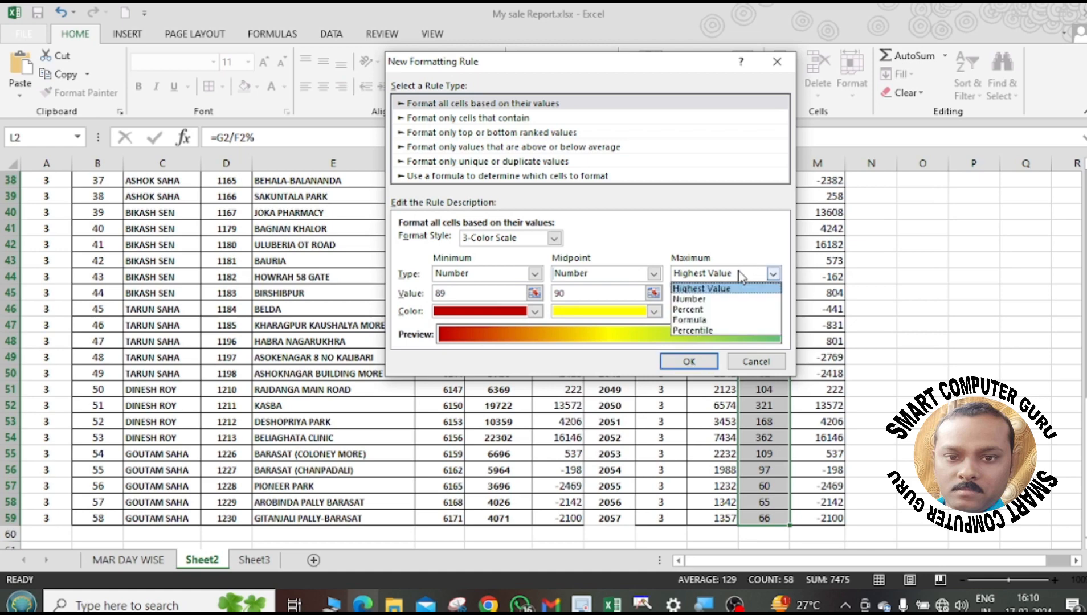
pyautogui.click(710, 297)
pyautogui.click(711, 295)
pyautogui.write('00')
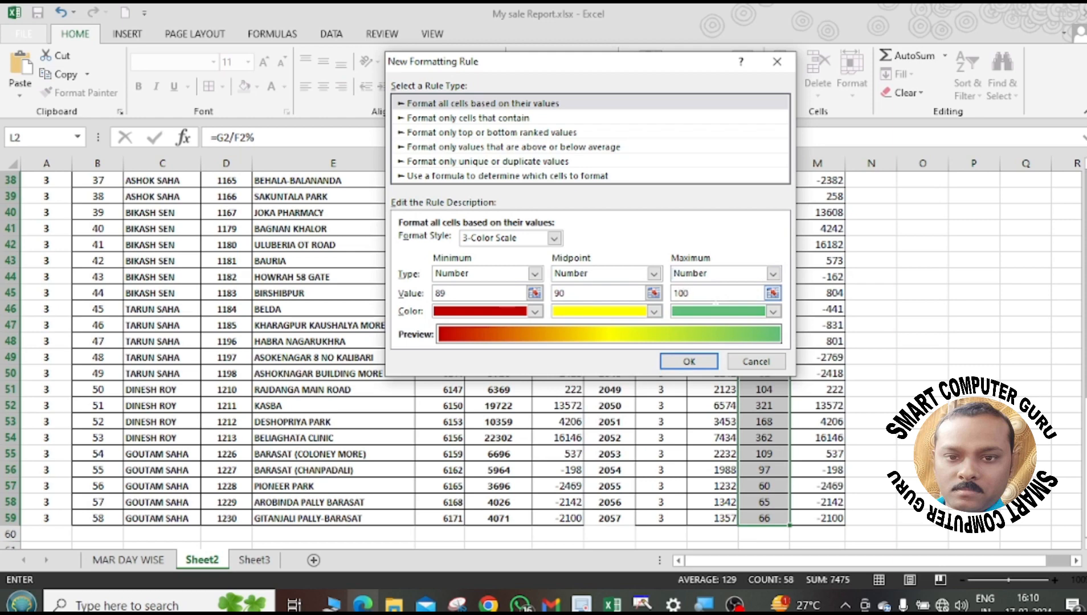
pyautogui.click(709, 310)
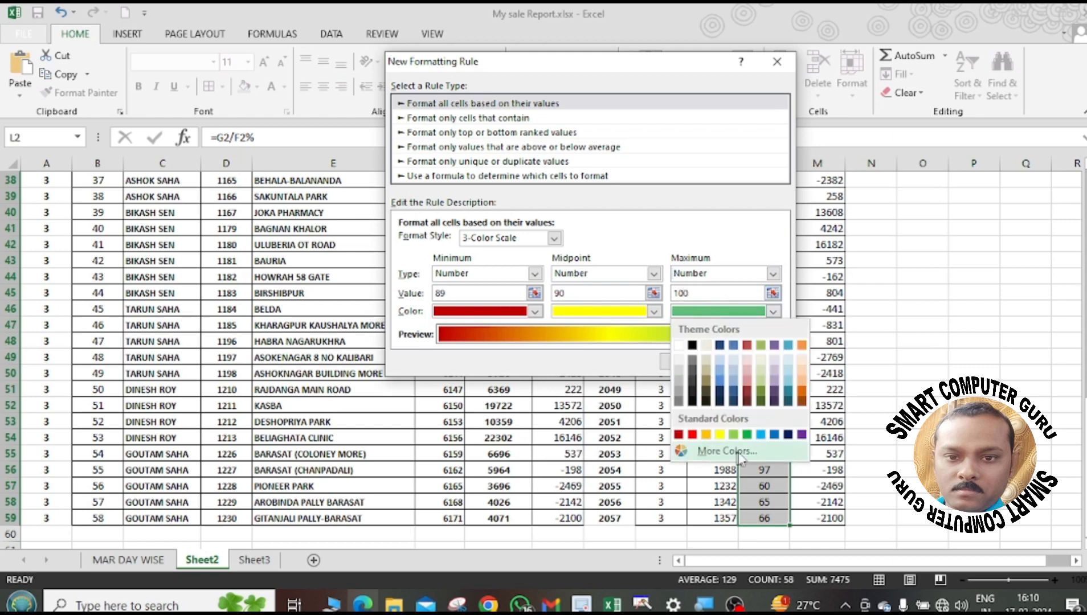
pyautogui.click(751, 435)
pyautogui.click(698, 360)
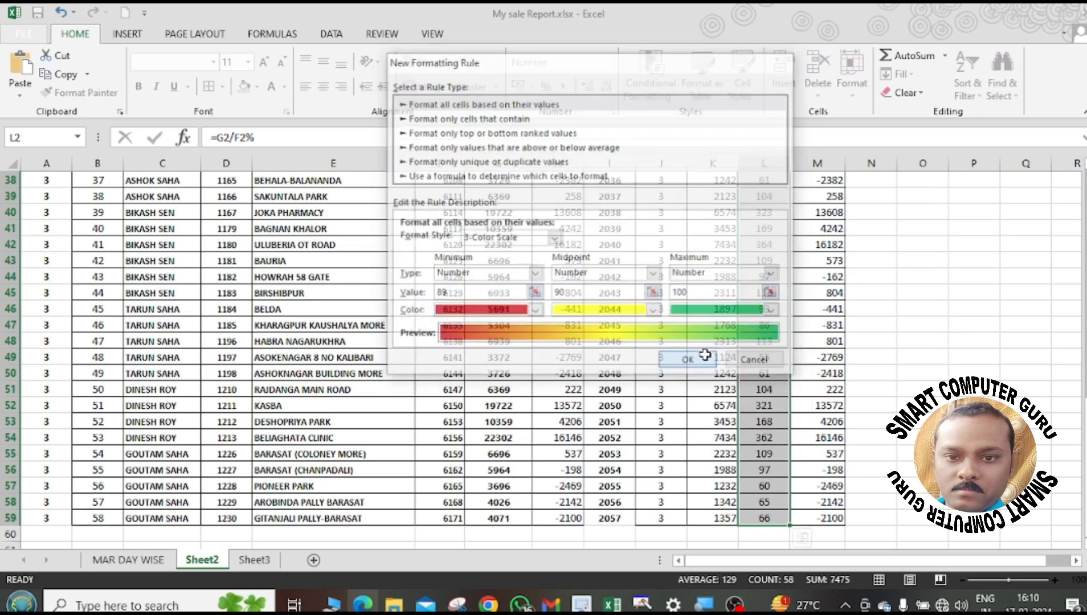
# Review the colored UPTO ACH % column down to the last branch and compare it with the MAR DAY WISE sheet.
pyautogui.click(881, 340)
pyautogui.scroll(12, 881, 338)
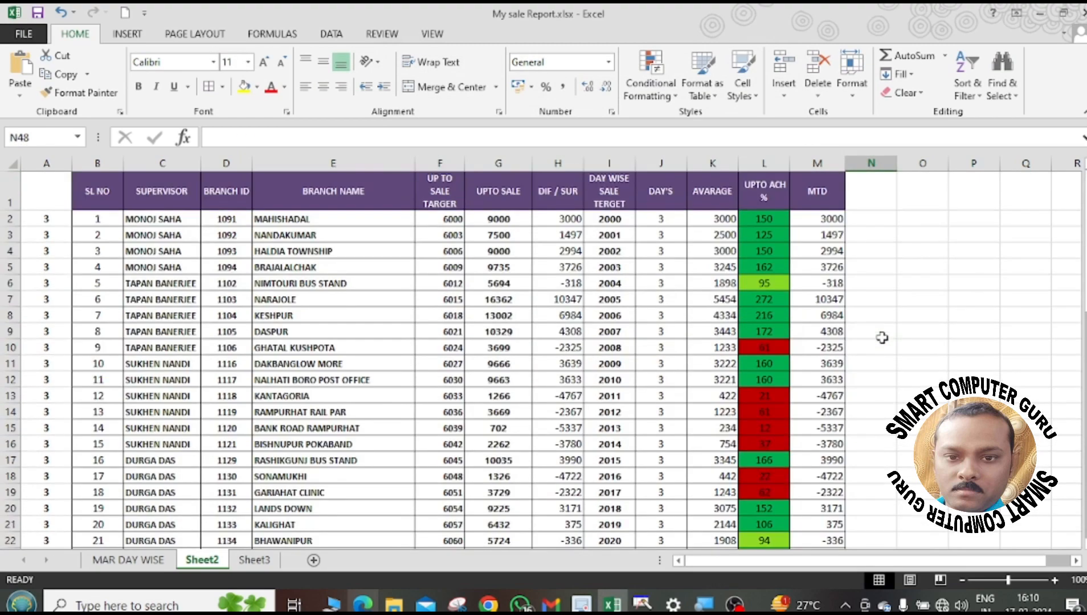
pyautogui.scroll(-8, 882, 338)
pyautogui.scroll(-8, 882, 337)
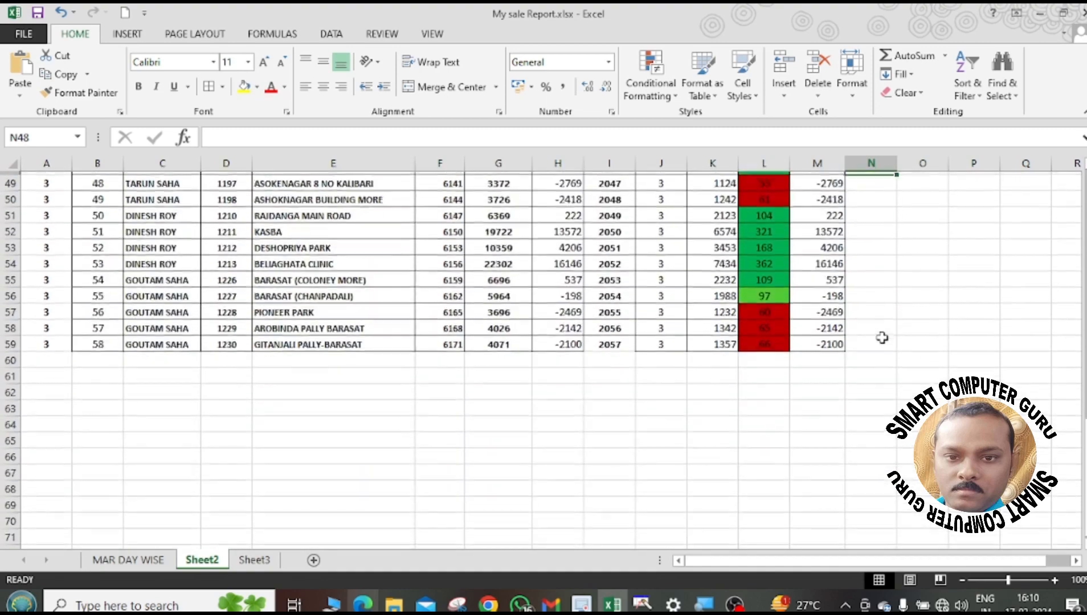
pyautogui.scroll(16, 882, 337)
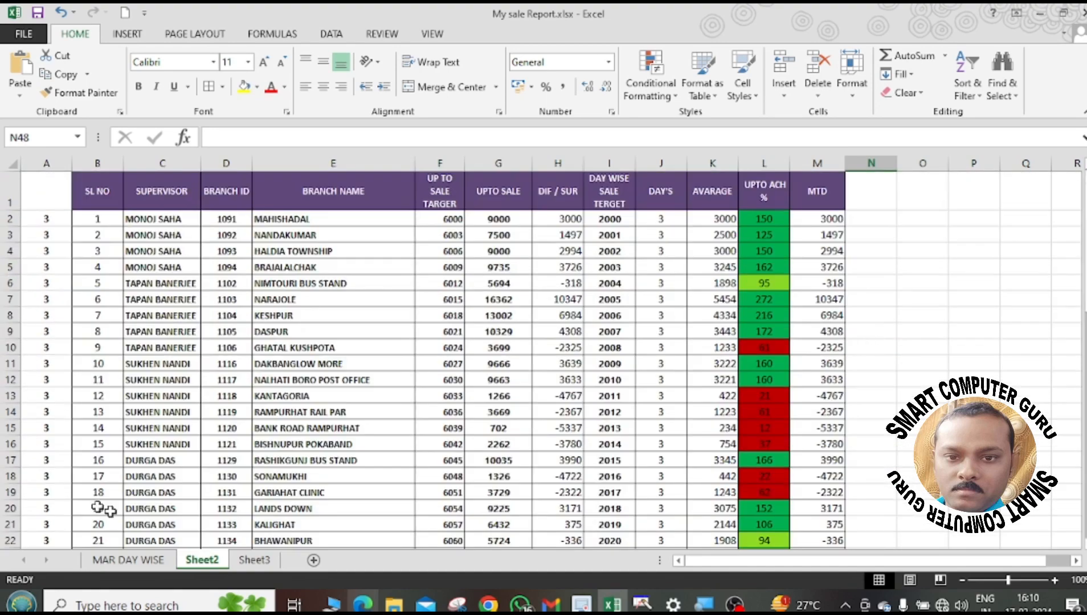
pyautogui.click(137, 560)
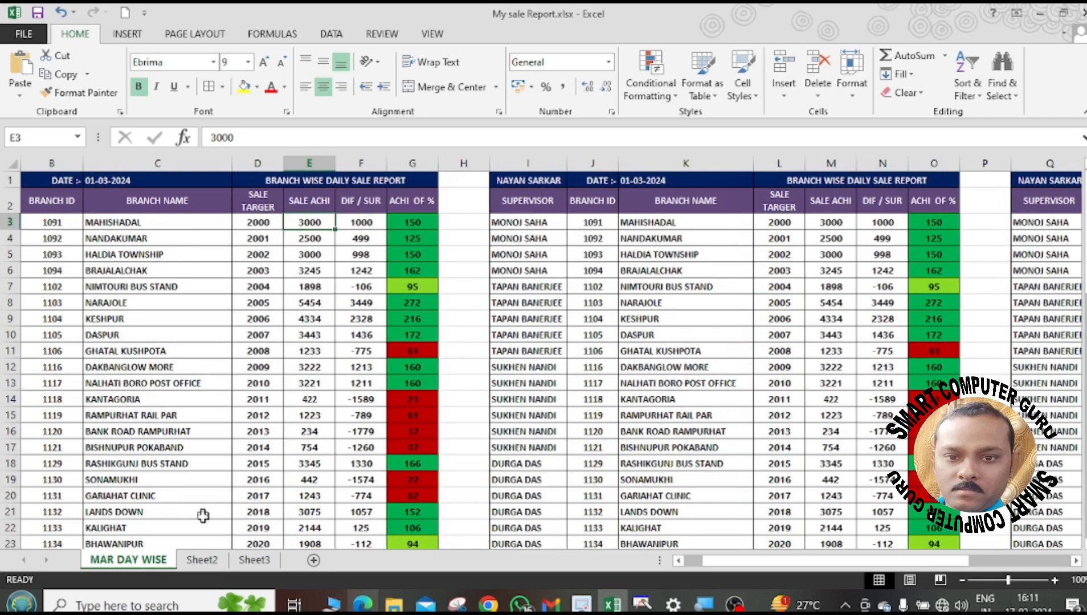
pyautogui.click(203, 561)
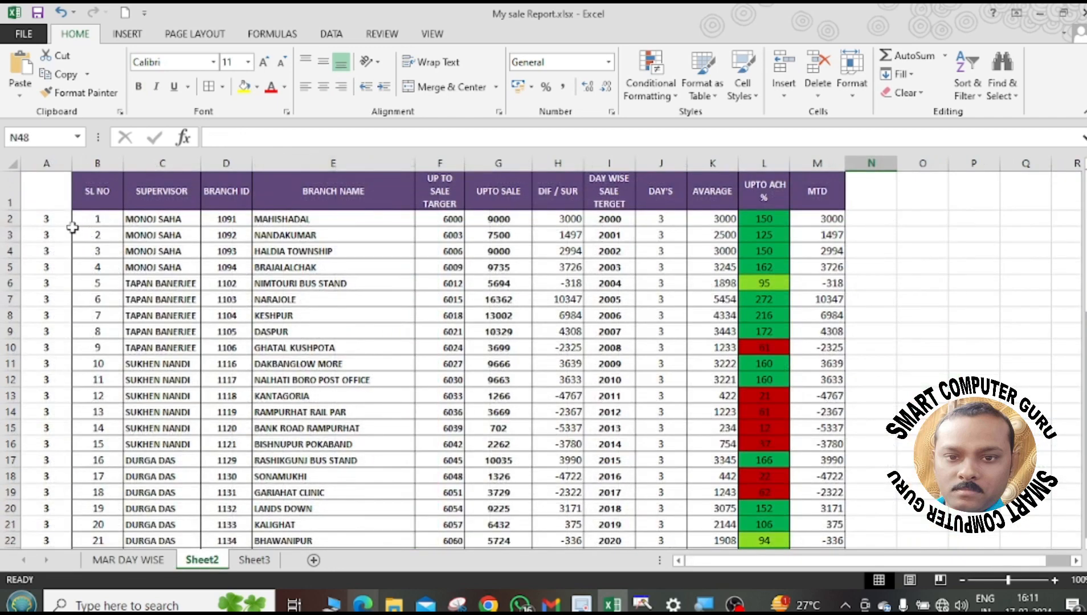
# Set the day count in A2 to 2, check the recalculated branch rows, and save the workbook.
pyautogui.click(56, 223)
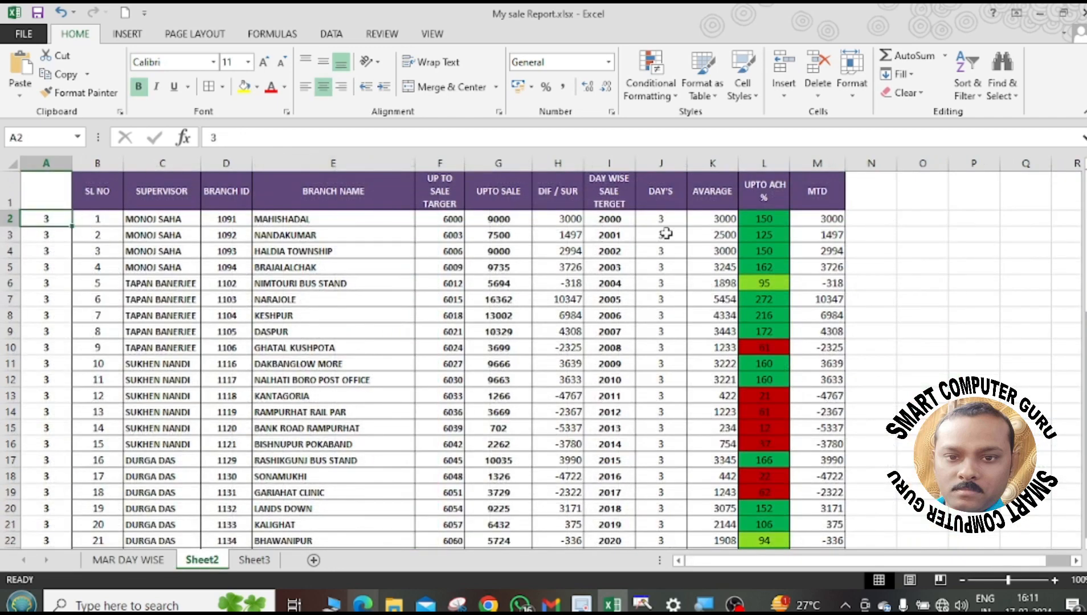
pyautogui.write('2')
pyautogui.press('Return')
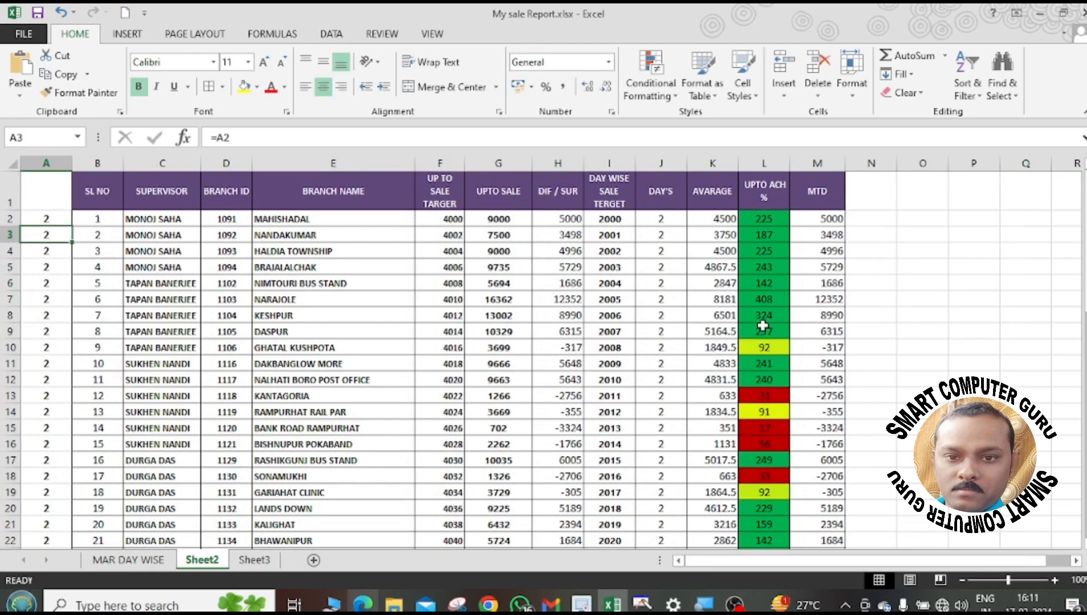
pyautogui.scroll(-10, 688, 450)
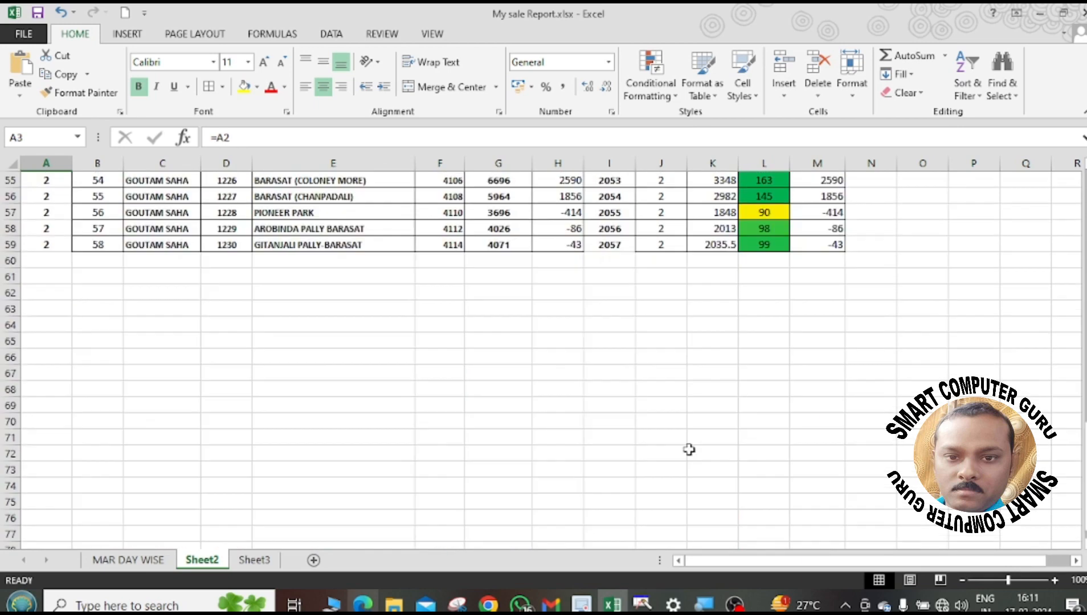
pyautogui.scroll(8, 689, 450)
pyautogui.scroll(2, 688, 450)
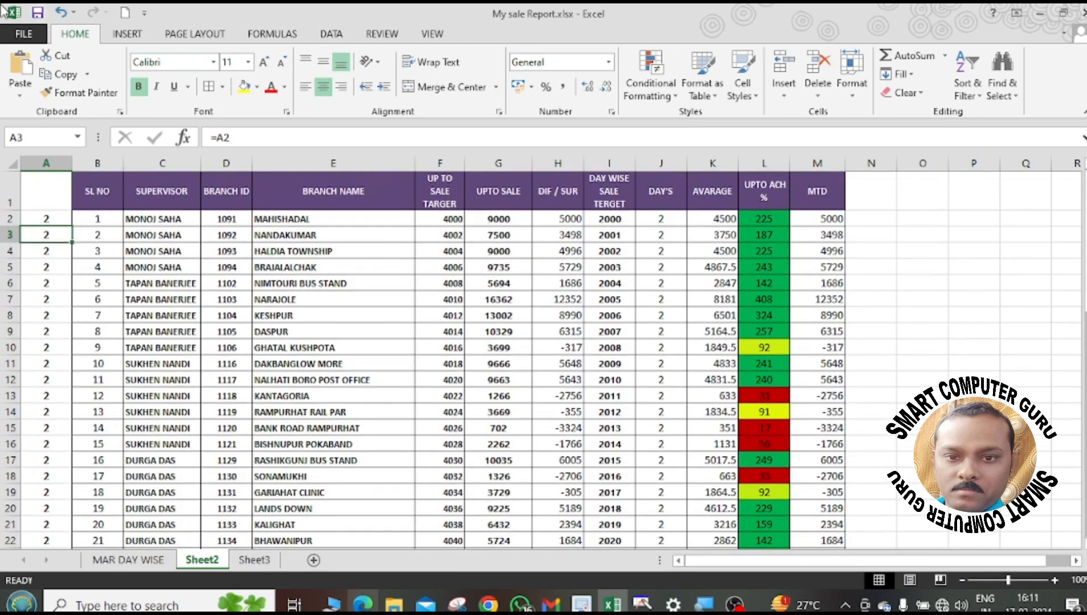
pyautogui.click(36, 12)
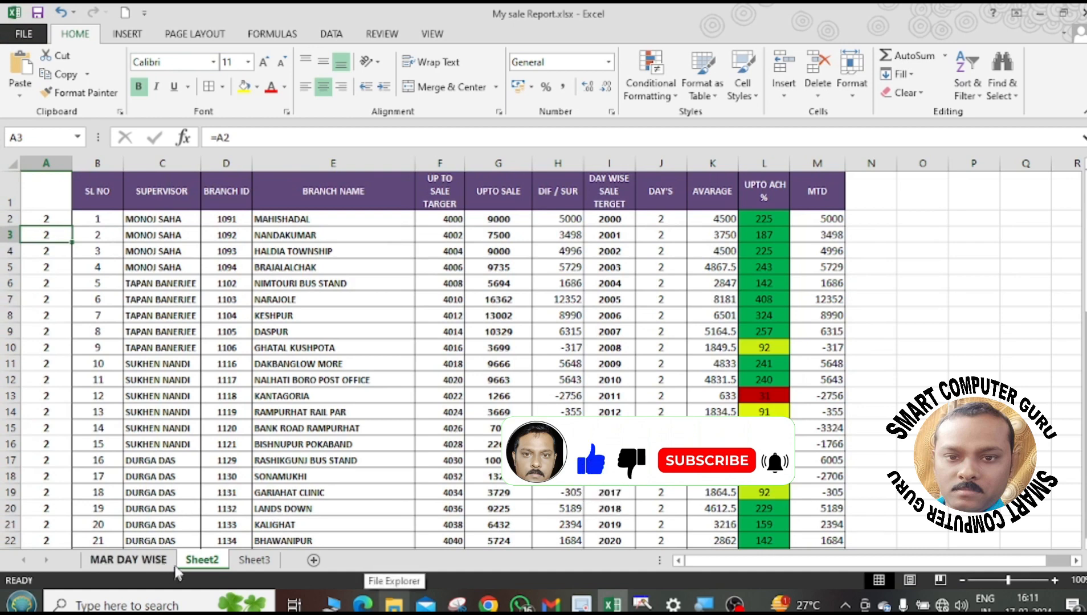
# Rename Sheet2 as MTD.
pyautogui.rightClick(201, 561)
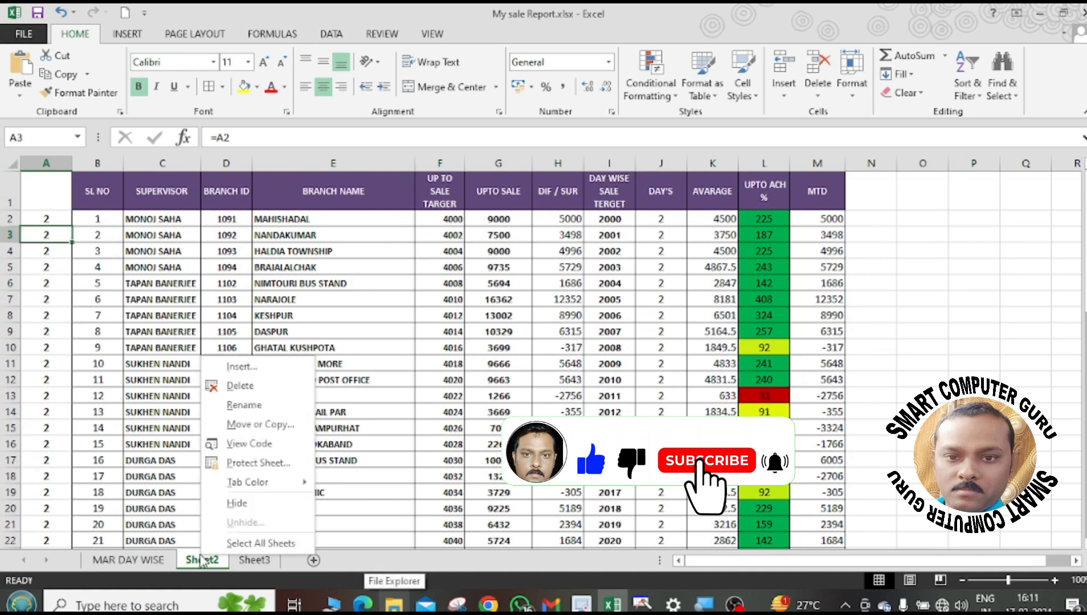
pyautogui.click(255, 406)
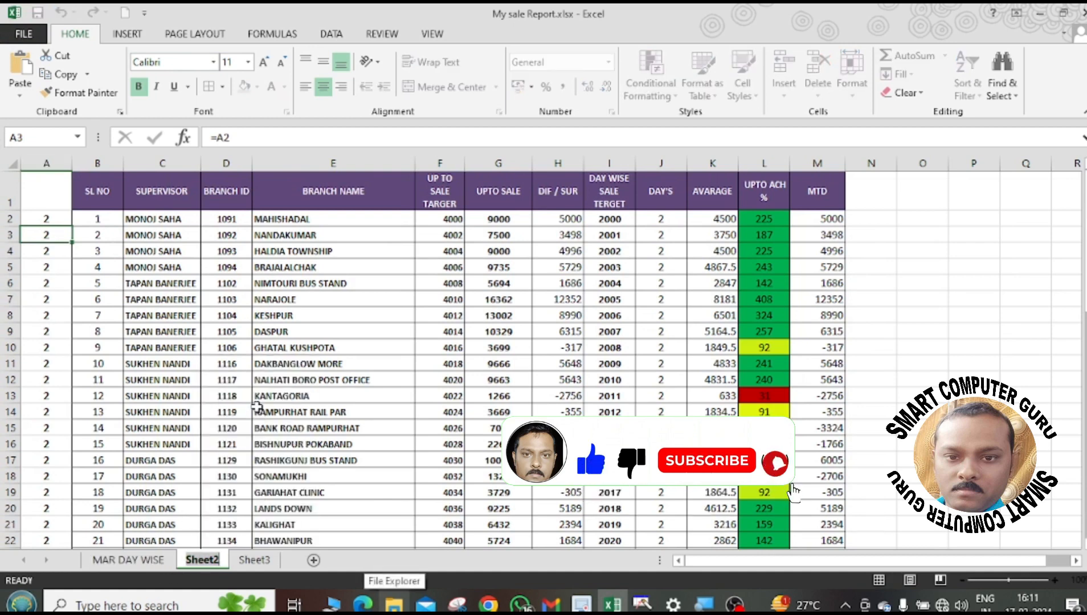
pyautogui.write('MT')
pyautogui.press('Return')
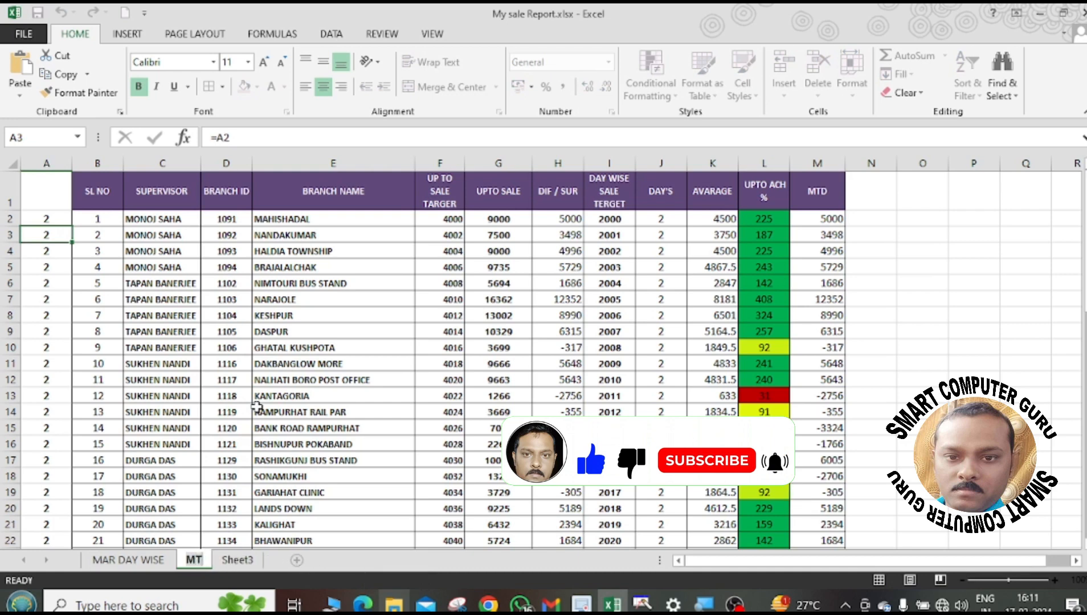
pyautogui.write('D')
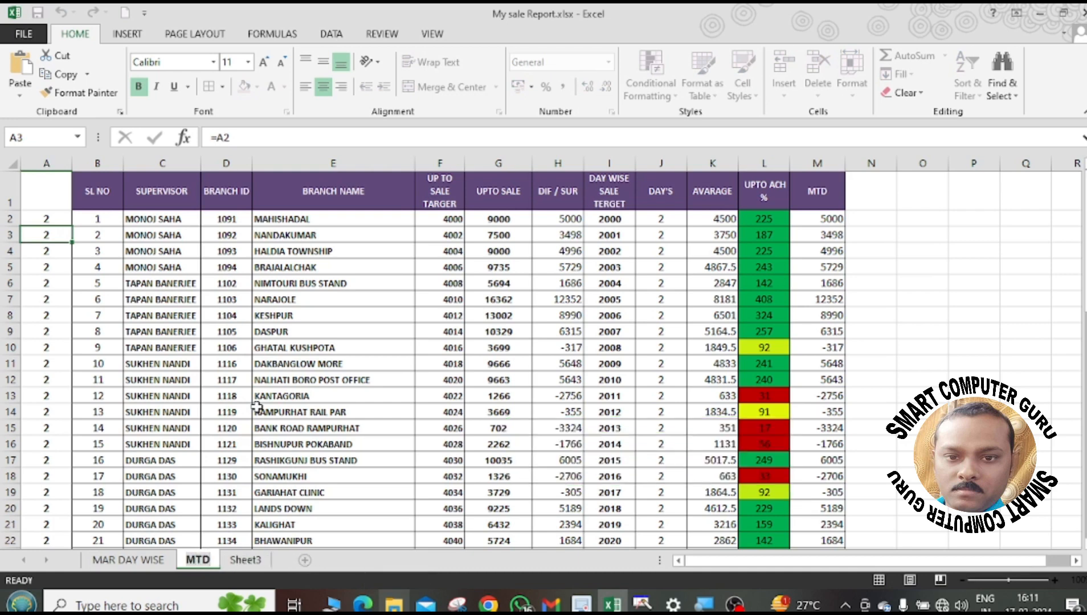
pyautogui.click(401, 359)
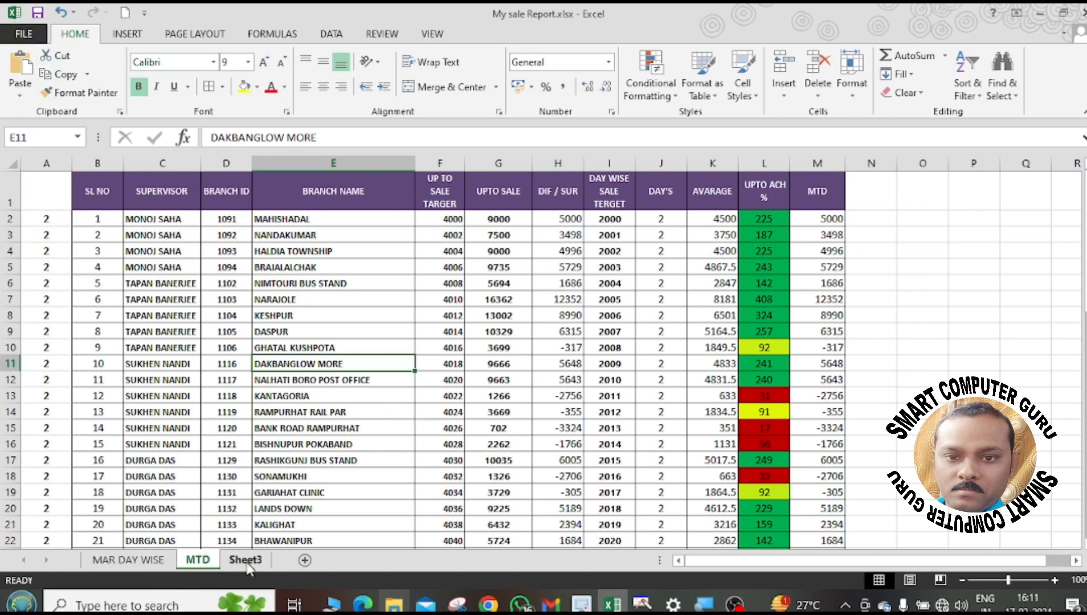
# Look over the supervisor performance layout on Sheet3 and return to the MTD sheet.
pyautogui.click(246, 561)
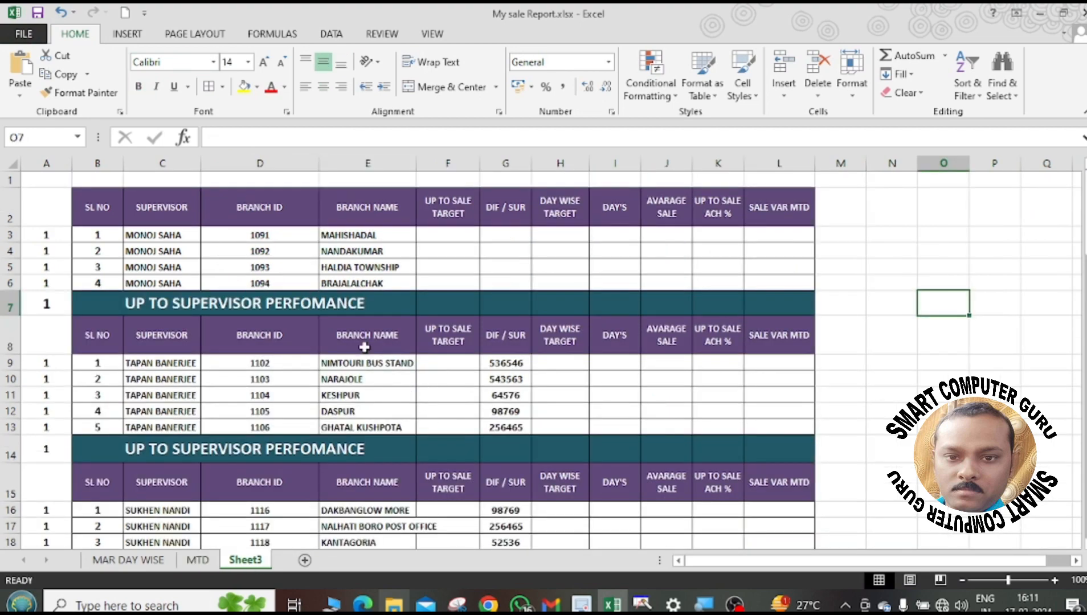
pyautogui.scroll(-4, 372, 344)
pyautogui.scroll(4, 372, 344)
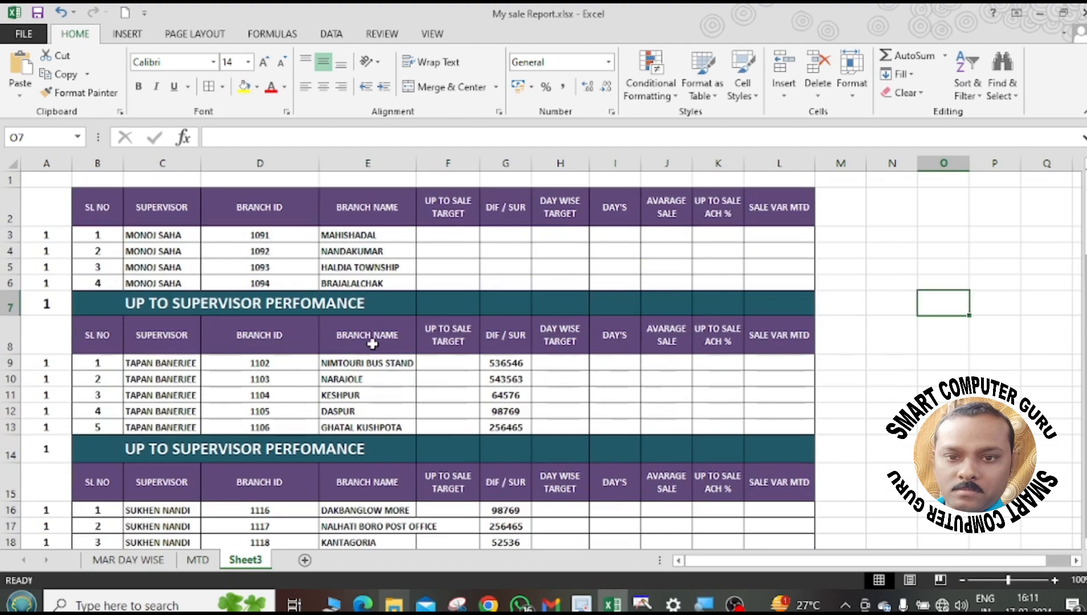
pyautogui.click(204, 563)
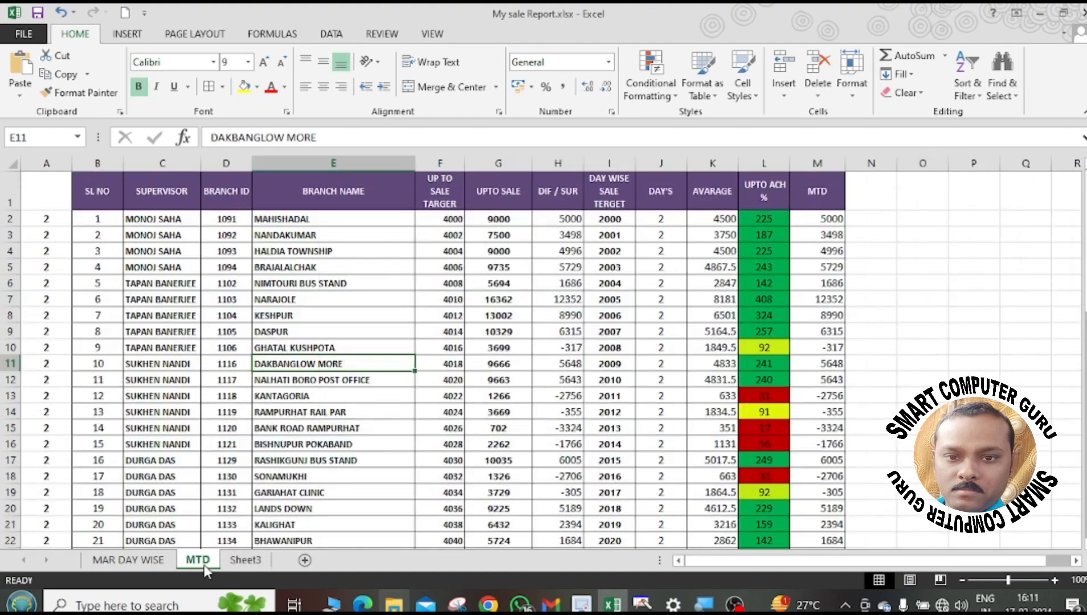
# Compare Sheet3's supervisor report layout with the branch data on the MTD and MAR DAY WISE sheets.
pyautogui.click(246, 563)
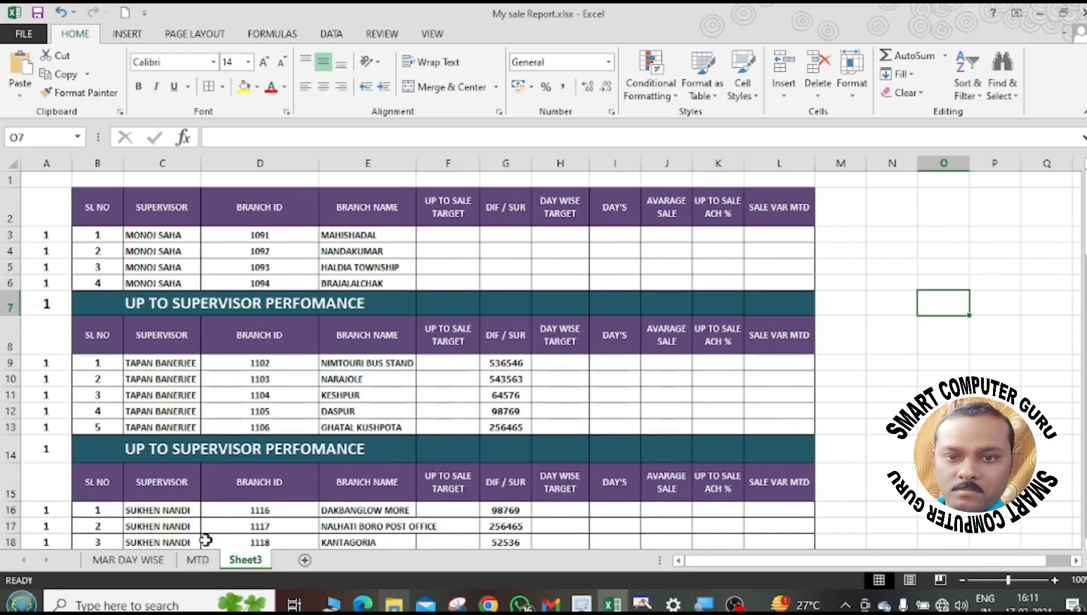
pyautogui.click(147, 562)
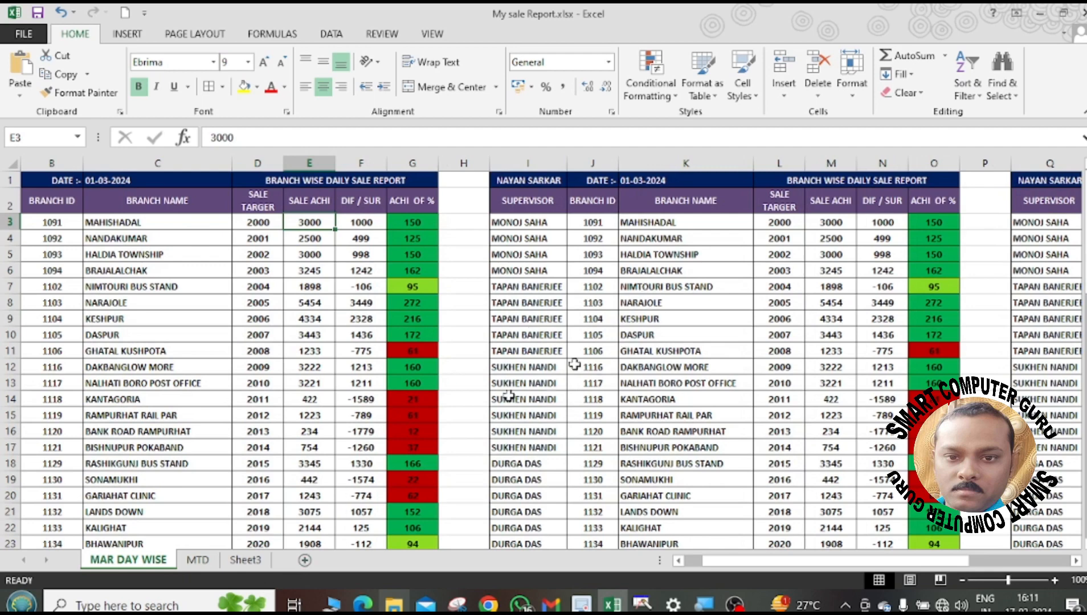
pyautogui.click(196, 563)
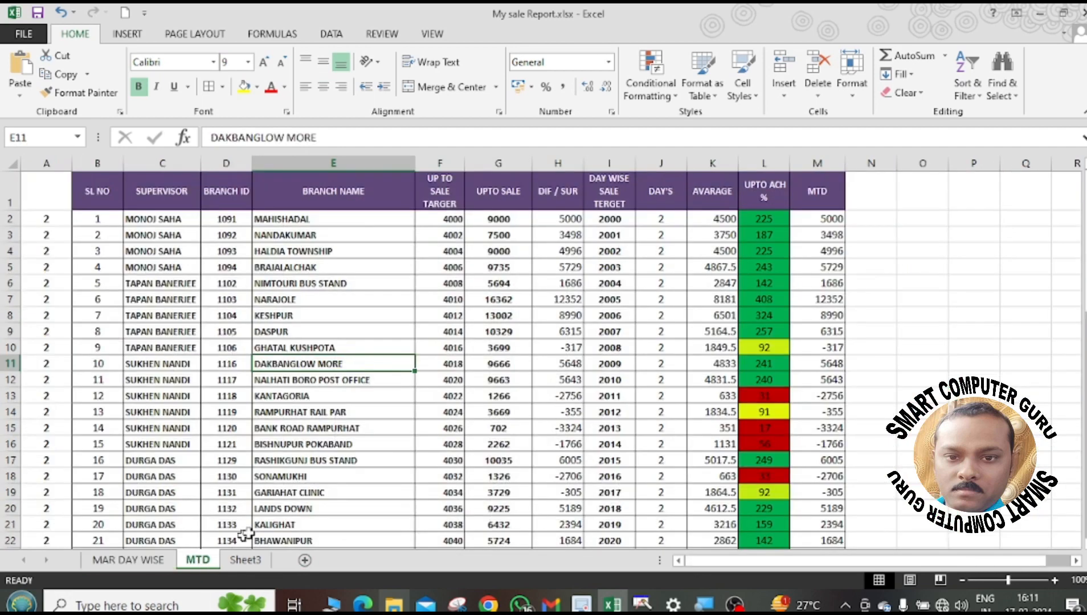
pyautogui.click(261, 563)
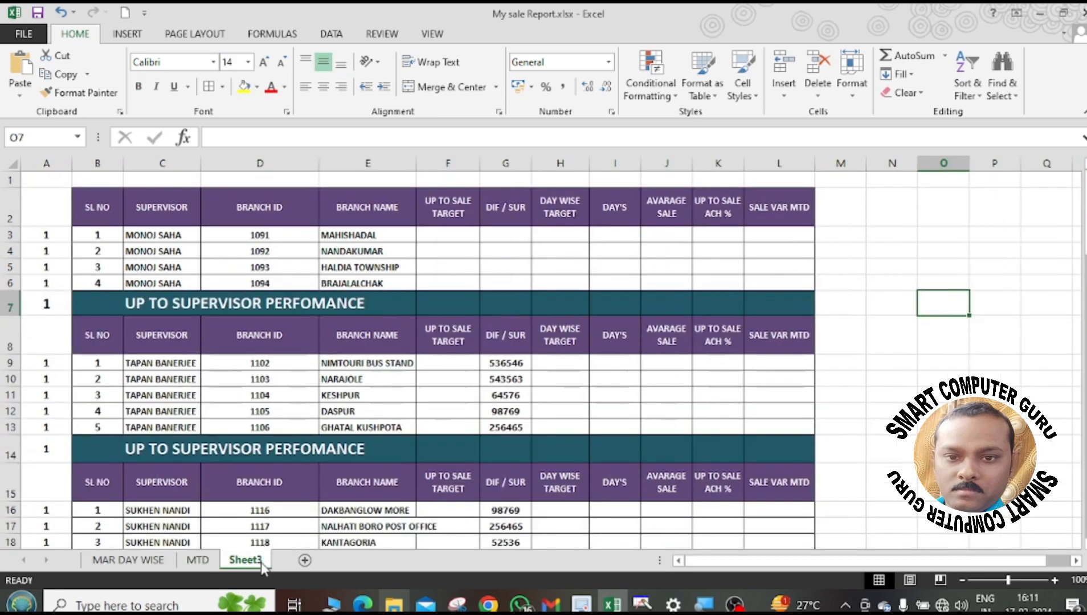
pyautogui.click(198, 563)
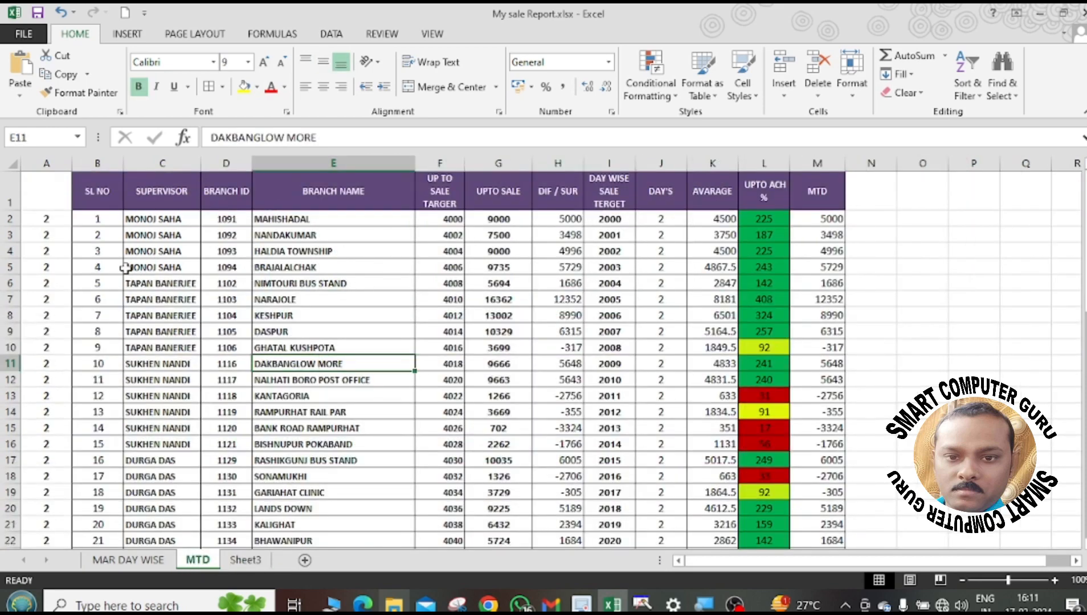
pyautogui.click(47, 219)
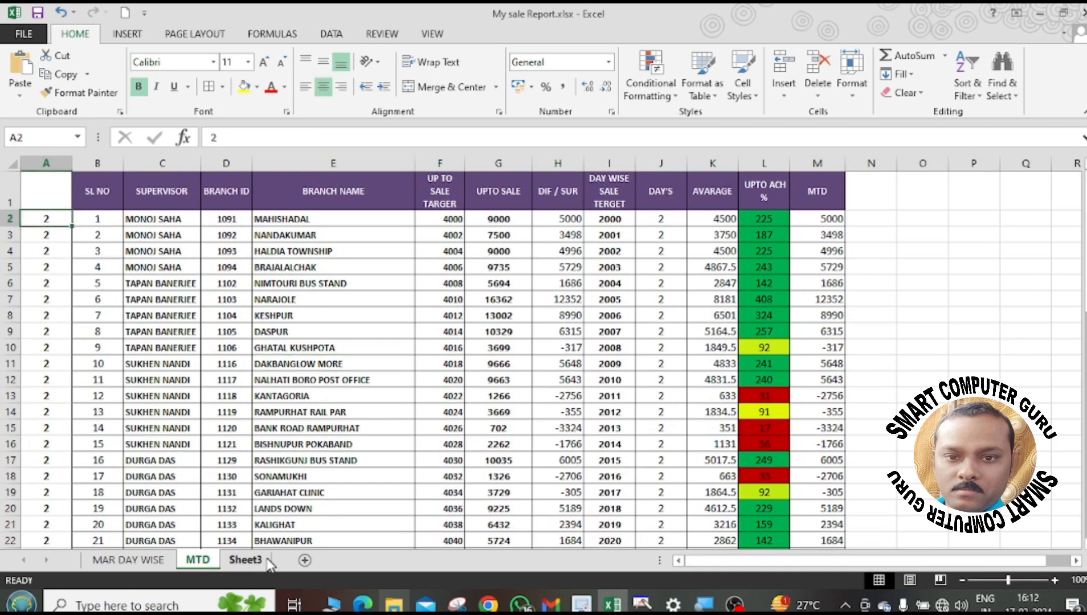
pyautogui.click(246, 560)
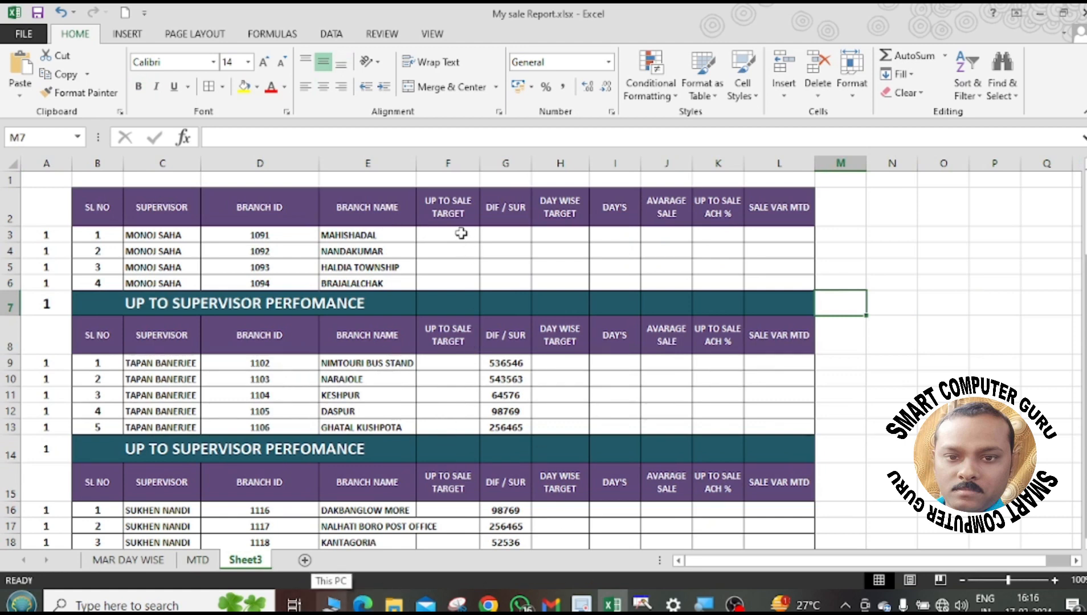
pyautogui.click(461, 233)
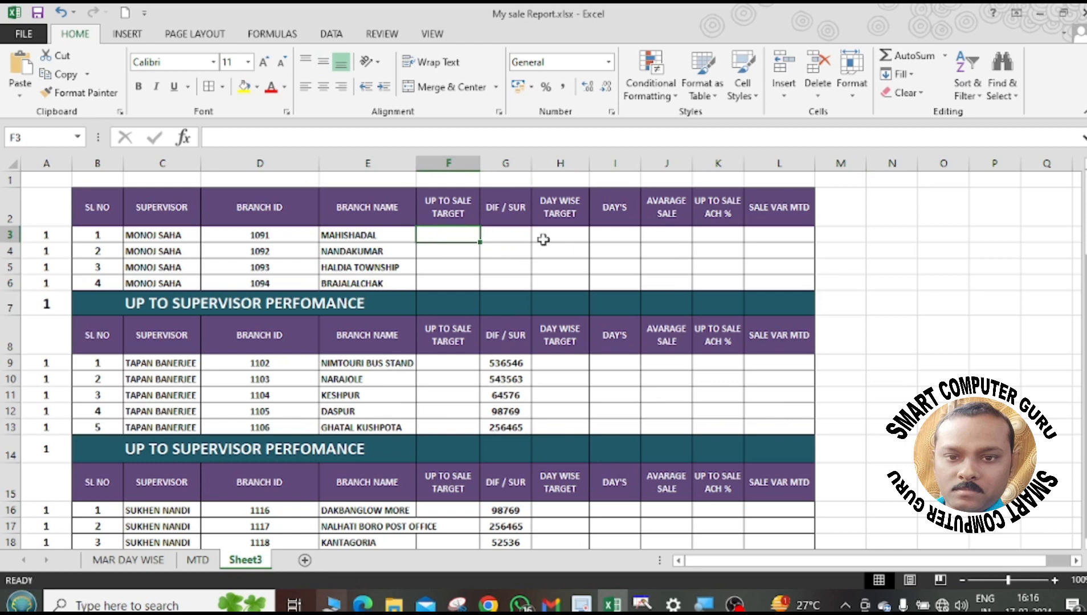
pyautogui.click(562, 229)
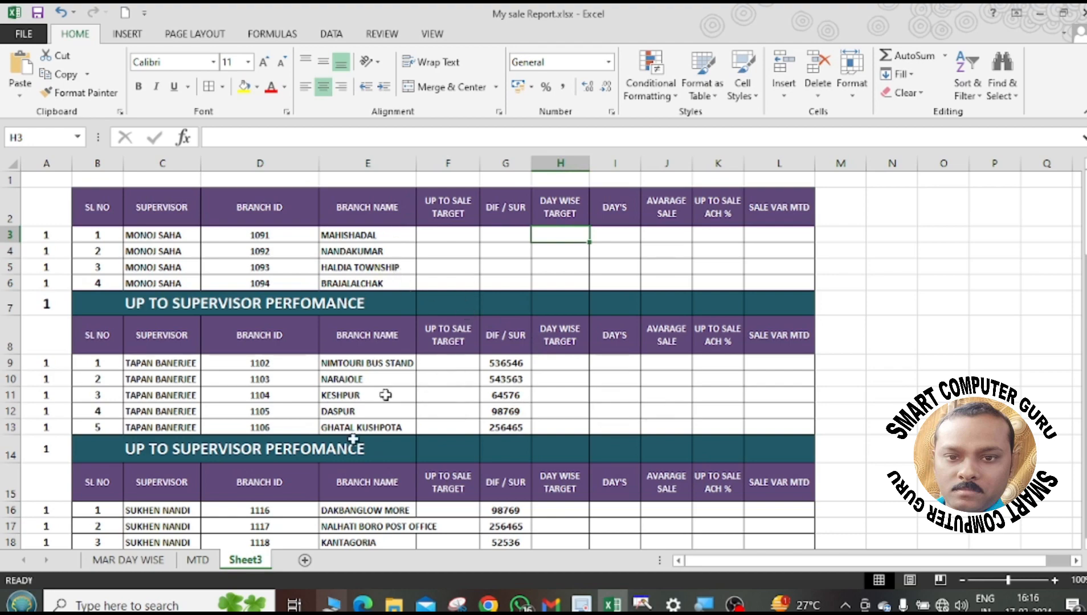
pyautogui.click(197, 560)
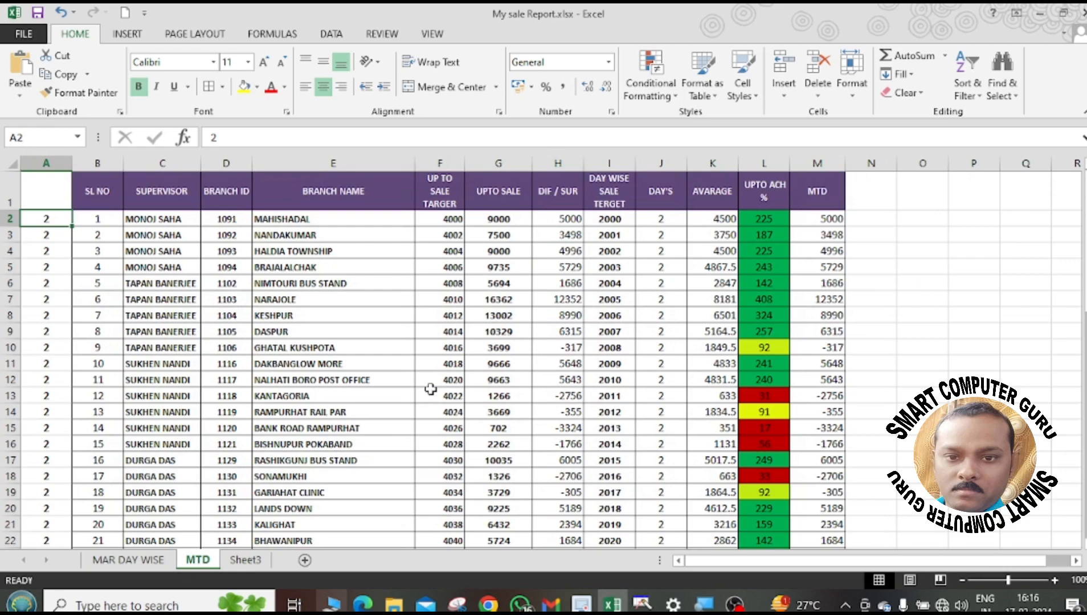
pyautogui.click(141, 561)
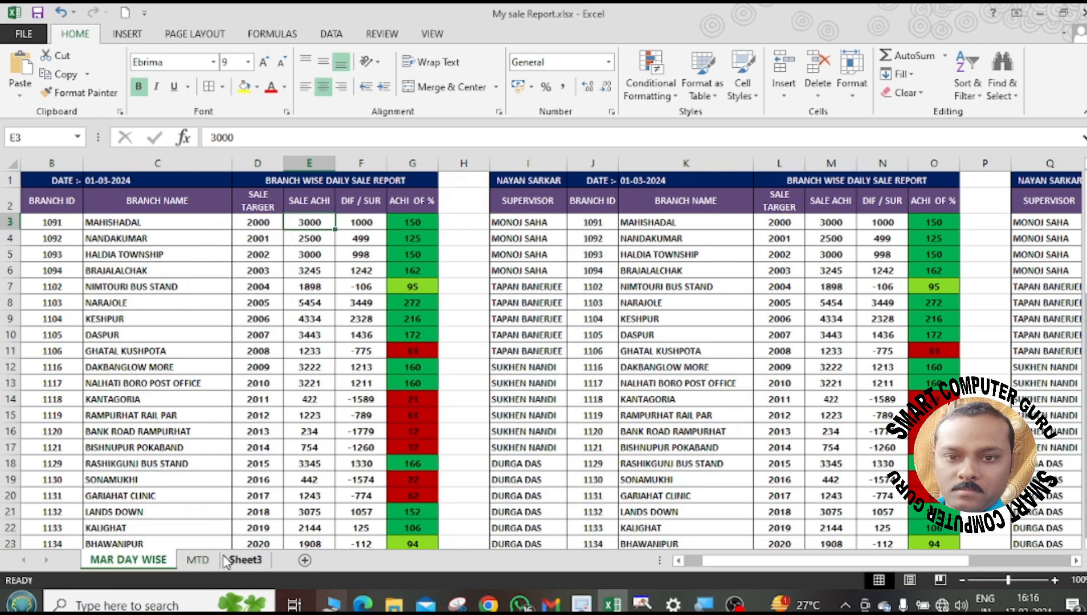
# Copy the day-wise sale targets in I2:I5 of the MTD sheet into H3:H6 of Sheet3's first supervisor block.
pyautogui.click(196, 561)
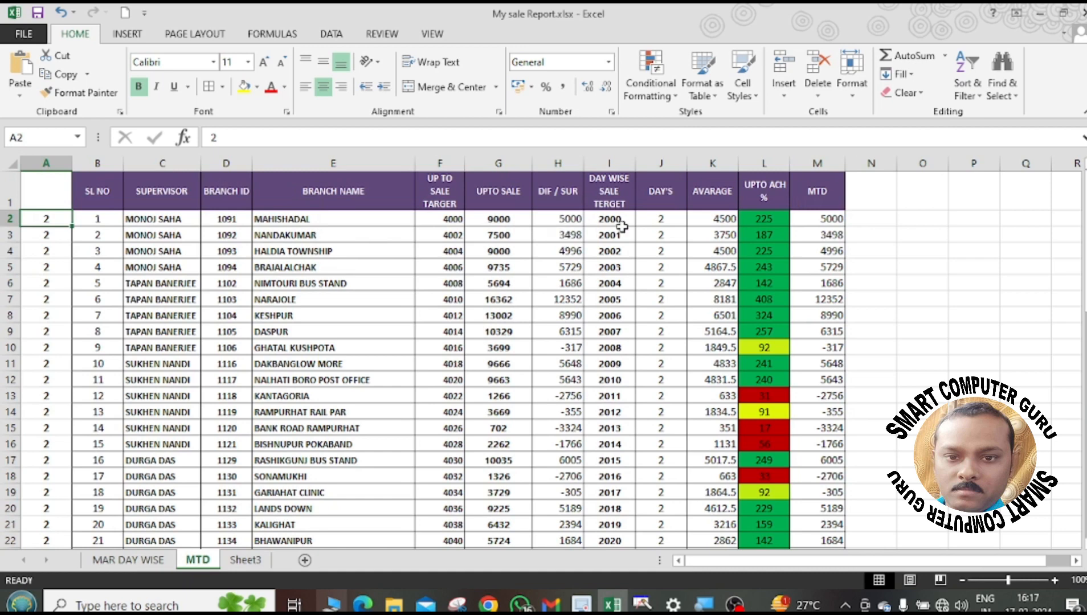
pyautogui.moveTo(619, 219); pyautogui.dragTo(624, 268)
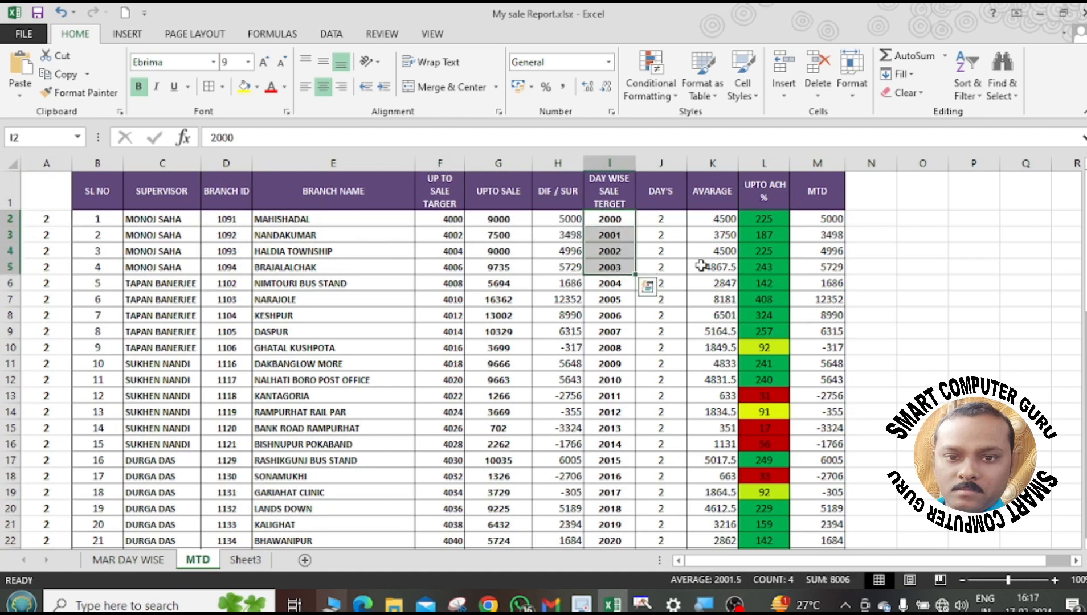
pyautogui.hotkey('ctrl', 'c')
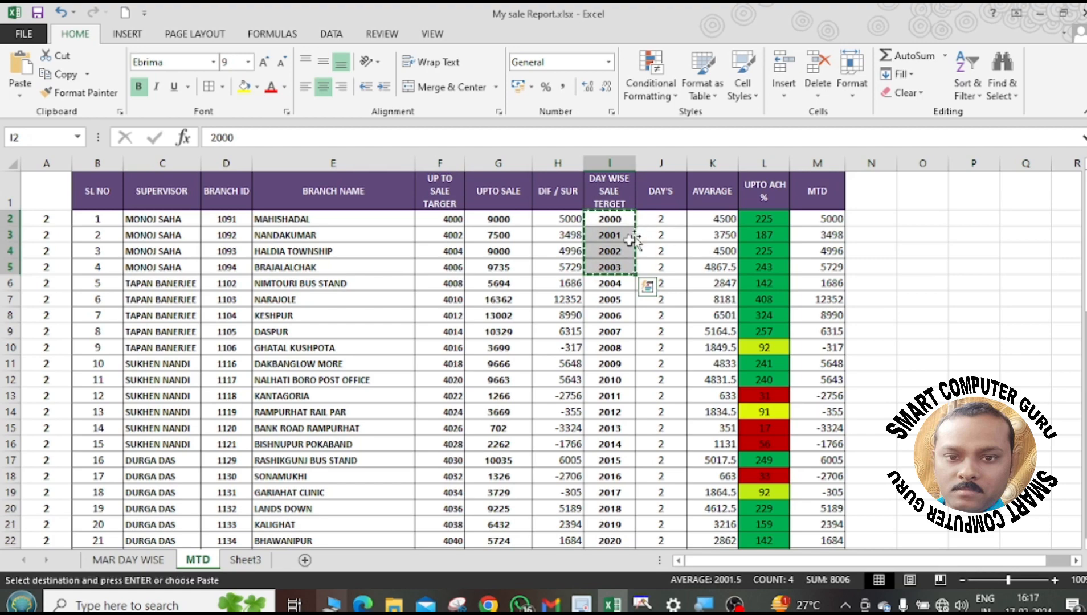
pyautogui.click(244, 562)
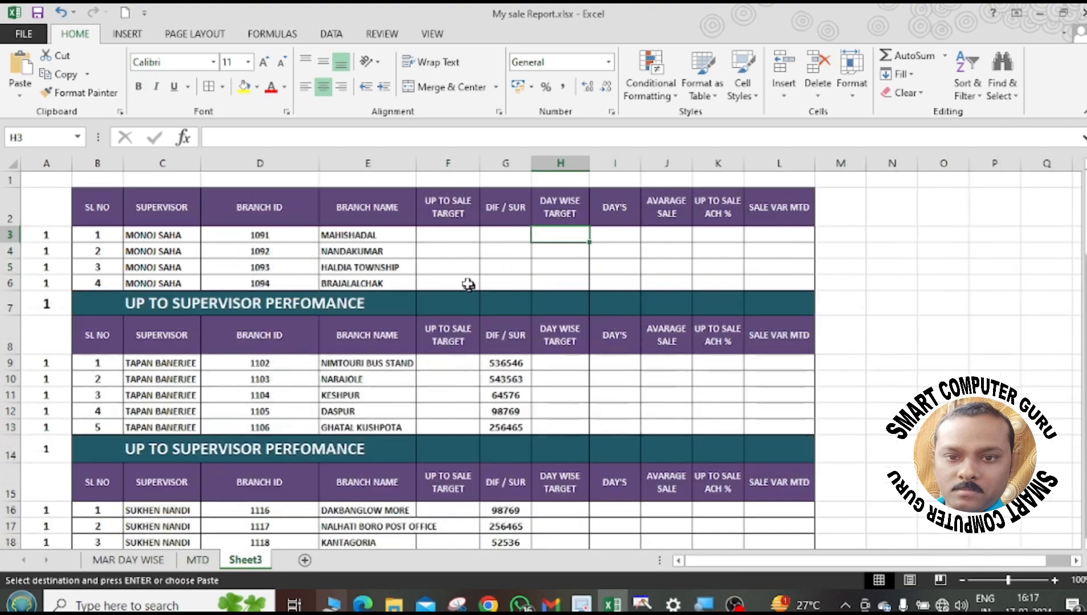
pyautogui.click(452, 235)
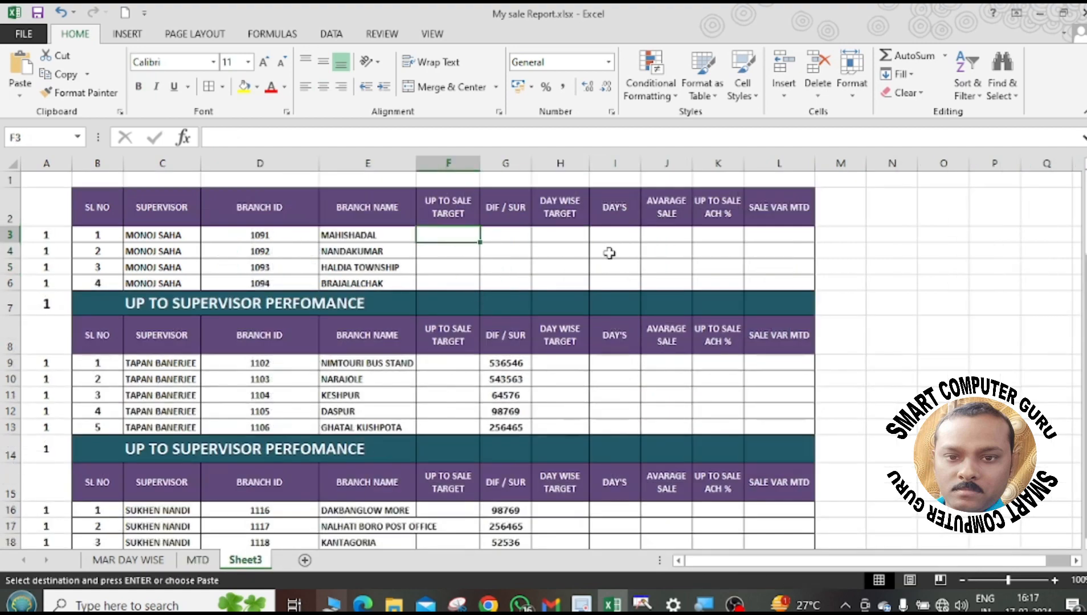
pyautogui.click(554, 236)
pyautogui.hotkey('ctrl', 'v')
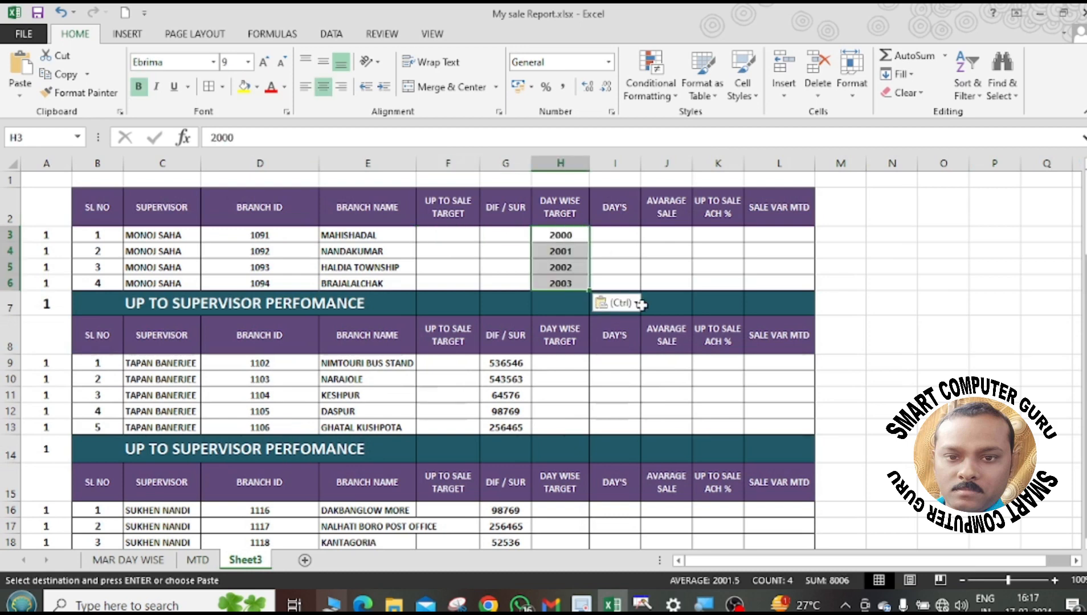
pyautogui.click(638, 266)
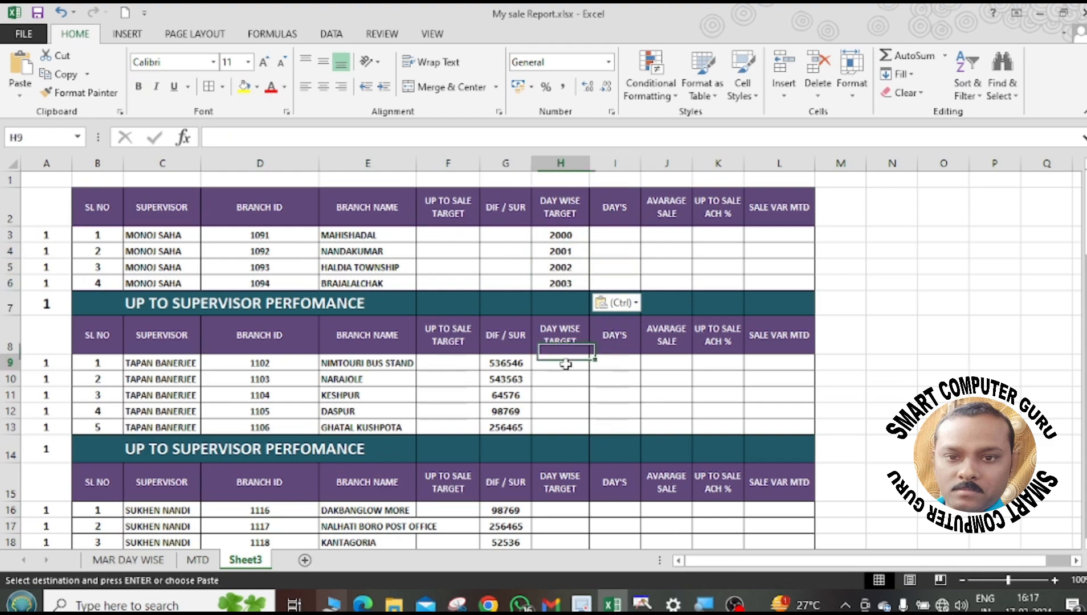
# Copy the day-wise sale targets in I6:I10 of the MTD sheet into H9:H13 of Sheet3's second supervisor block.
pyautogui.click(562, 362)
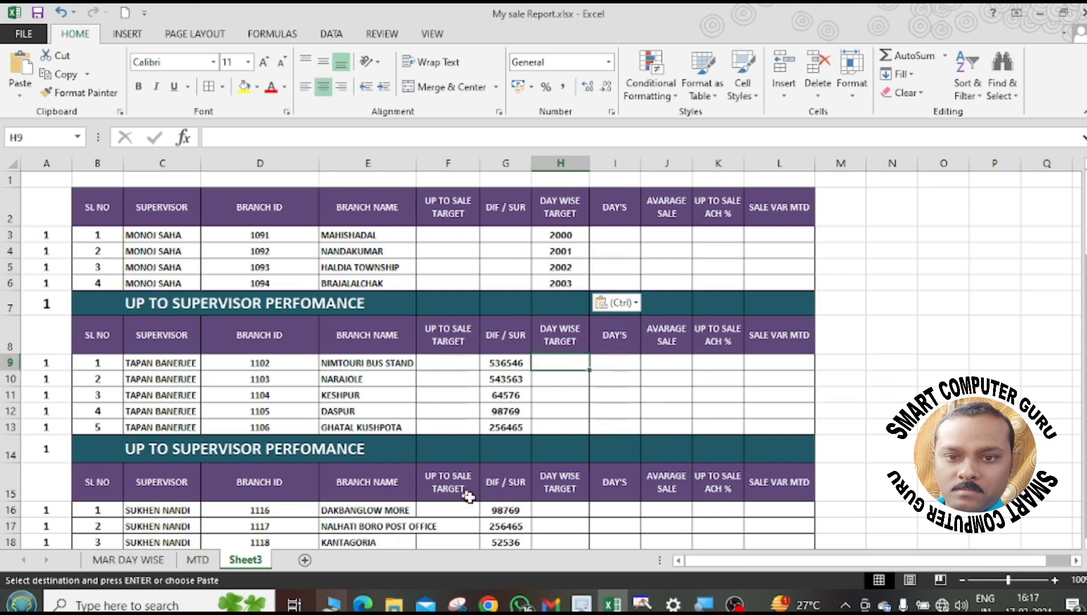
pyautogui.click(198, 560)
pyautogui.click(611, 281)
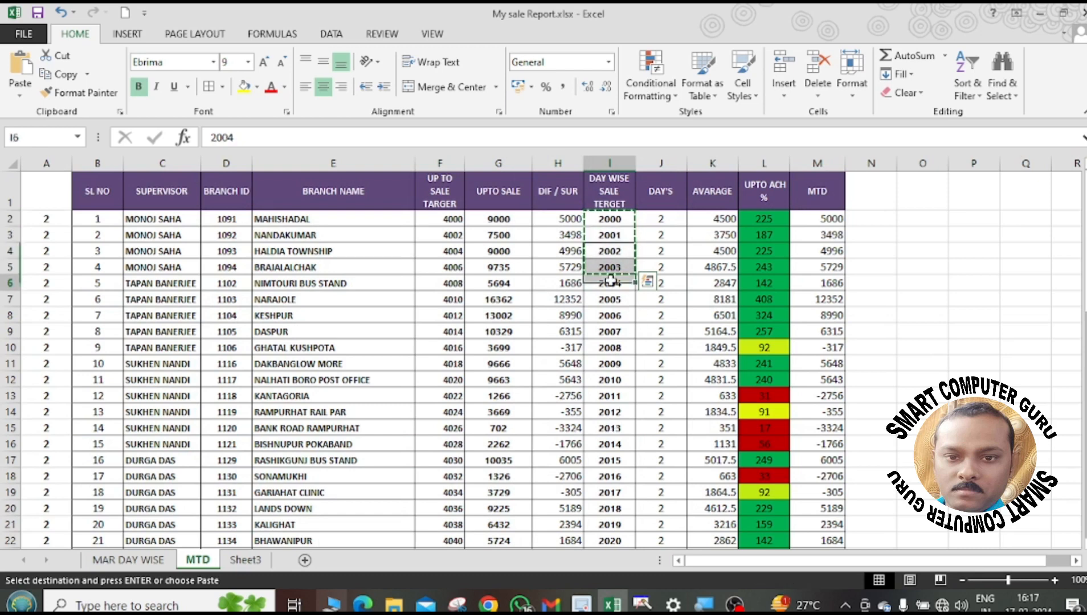
pyautogui.moveTo(611, 280); pyautogui.dragTo(609, 342)
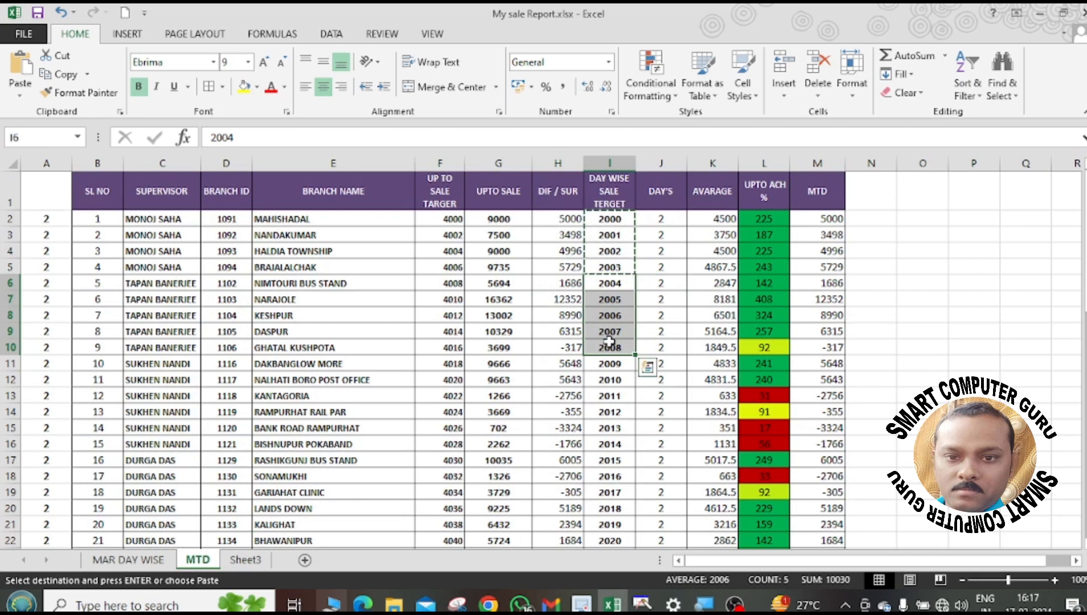
pyautogui.hotkey('ctrl', 'c')
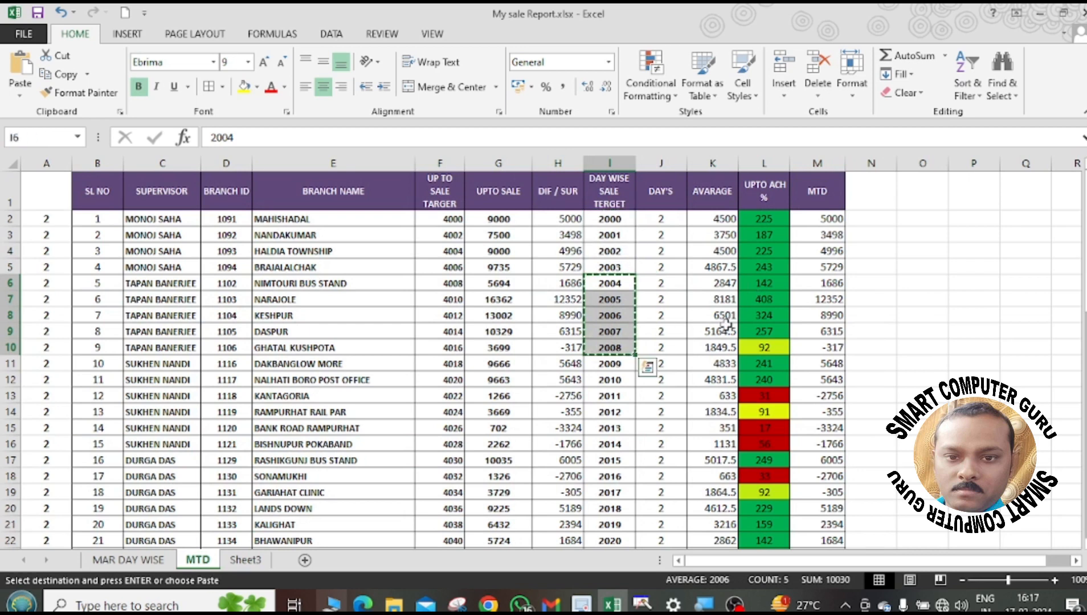
pyautogui.click(245, 560)
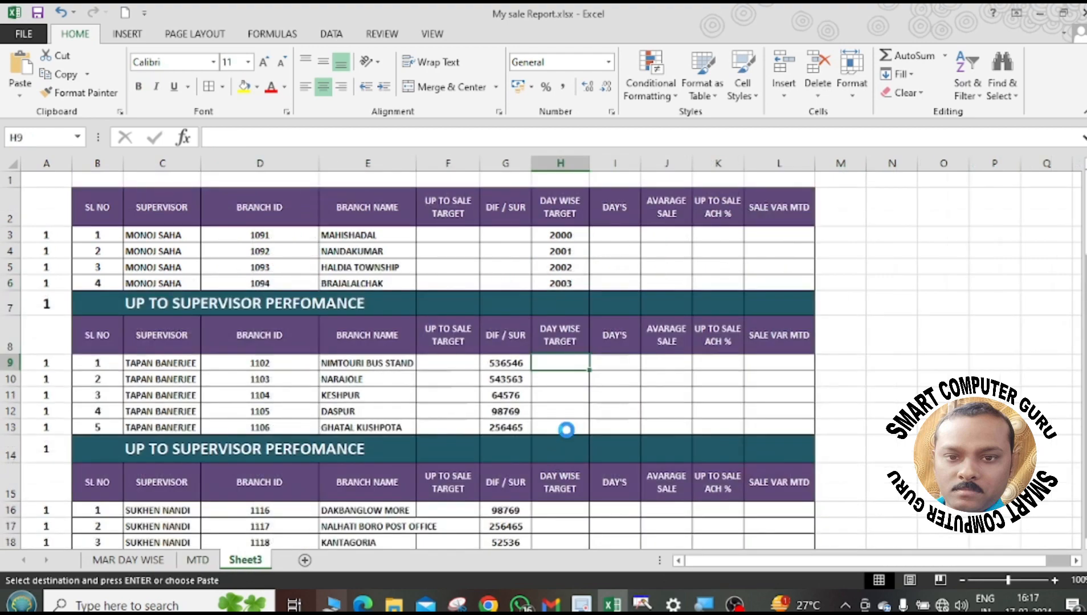
pyautogui.hotkey('ctrl', 'v')
pyautogui.click(655, 393)
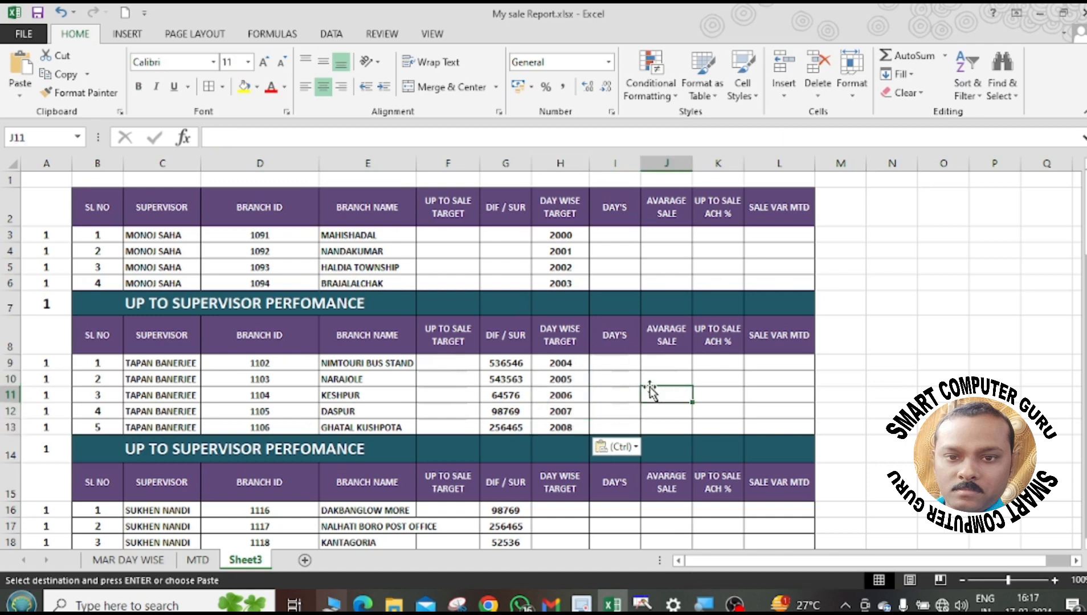
# Clear the DIF / SUR values in G9:G13 of Sheet3's second supervisor block.
pyautogui.moveTo(514, 362); pyautogui.dragTo(511, 424)
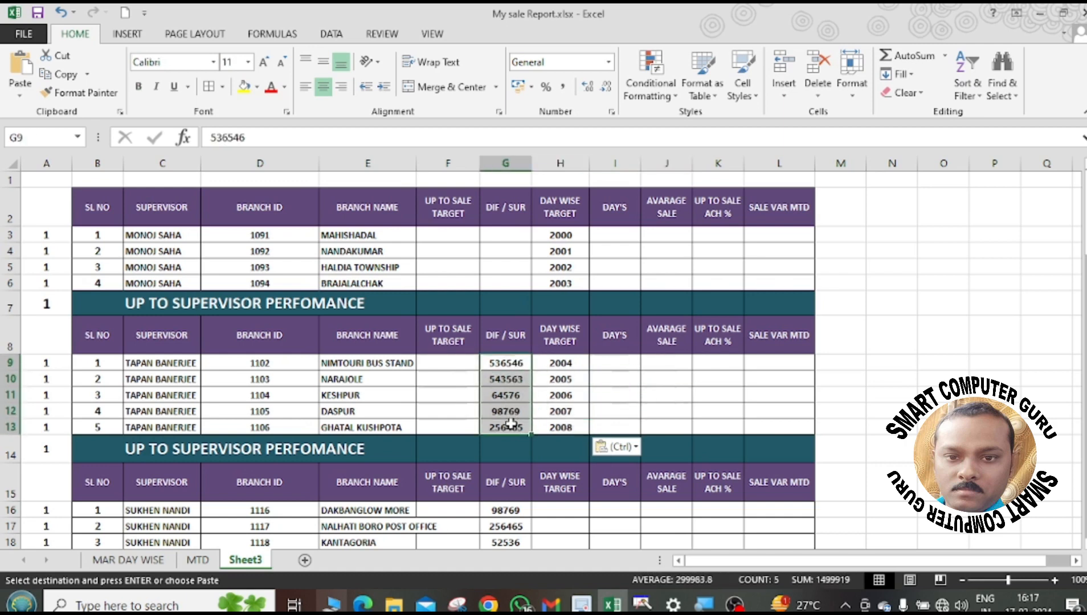
pyautogui.press('Delete')
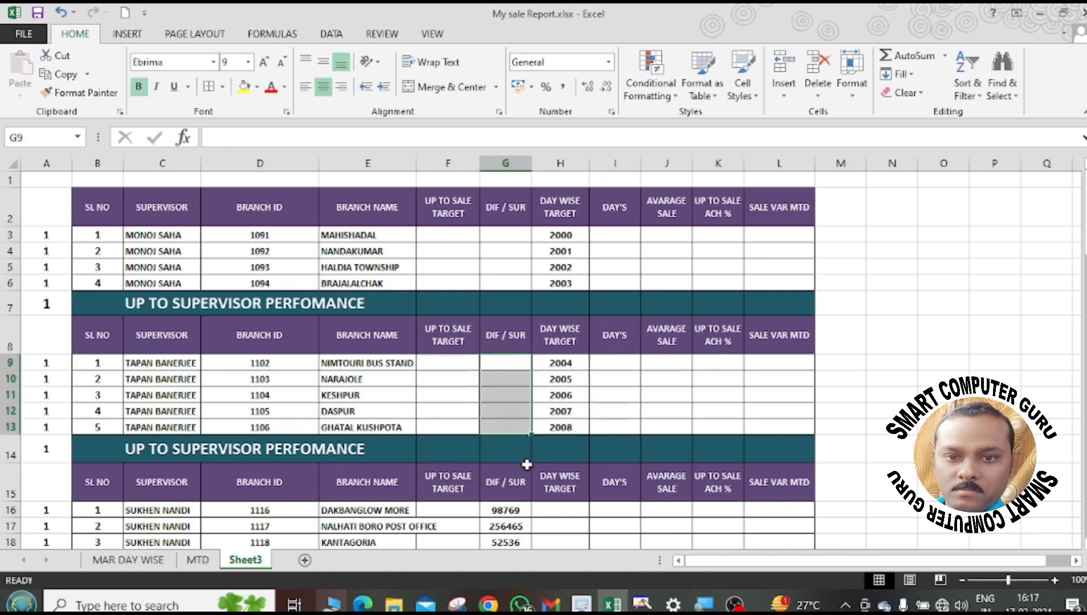
pyautogui.click(647, 423)
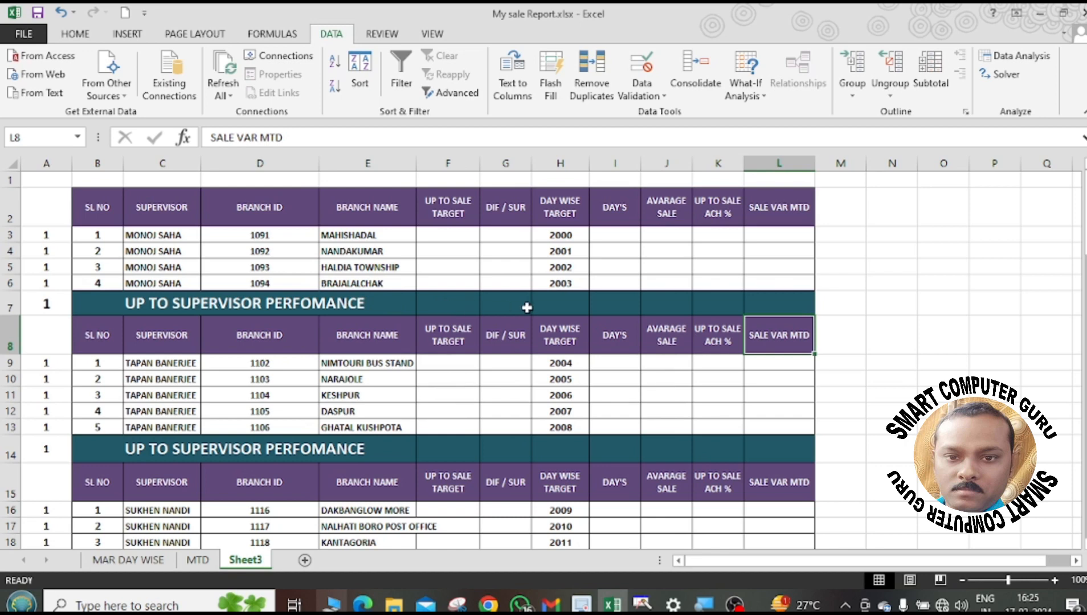
# Link F3 of Sheet3's first supervisor block to the first branch's cumulative sale on the MTD sheet with =MTD!G2.
pyautogui.click(448, 233)
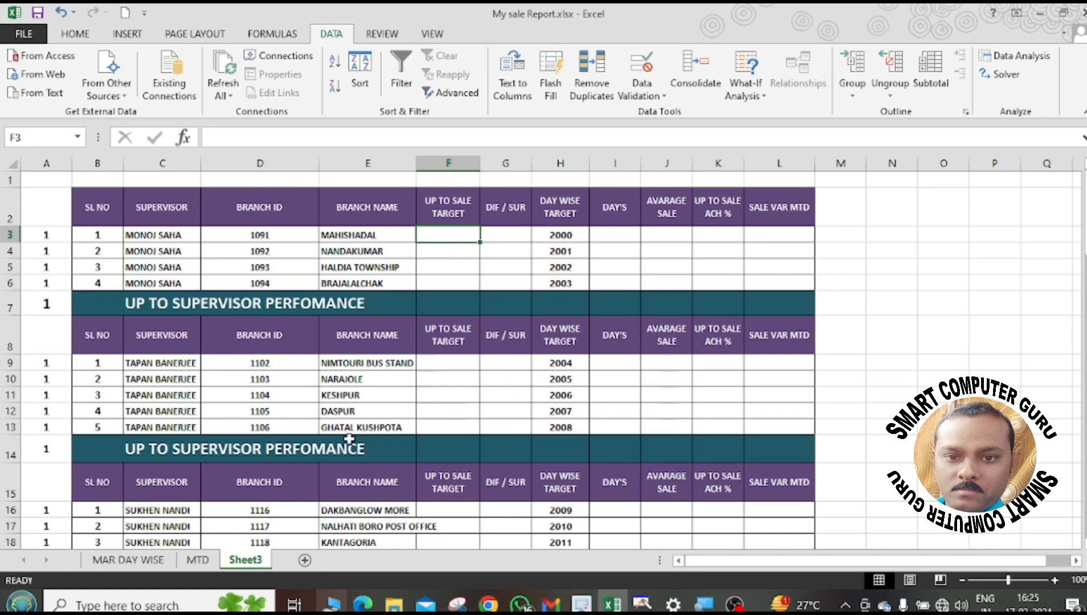
pyautogui.click(205, 568)
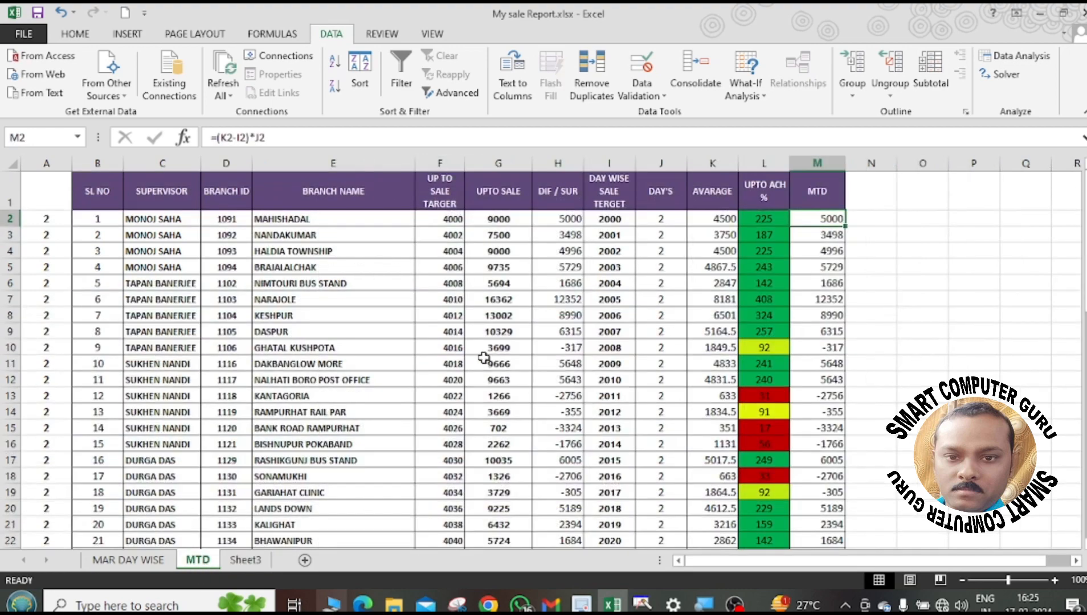
pyautogui.click(246, 560)
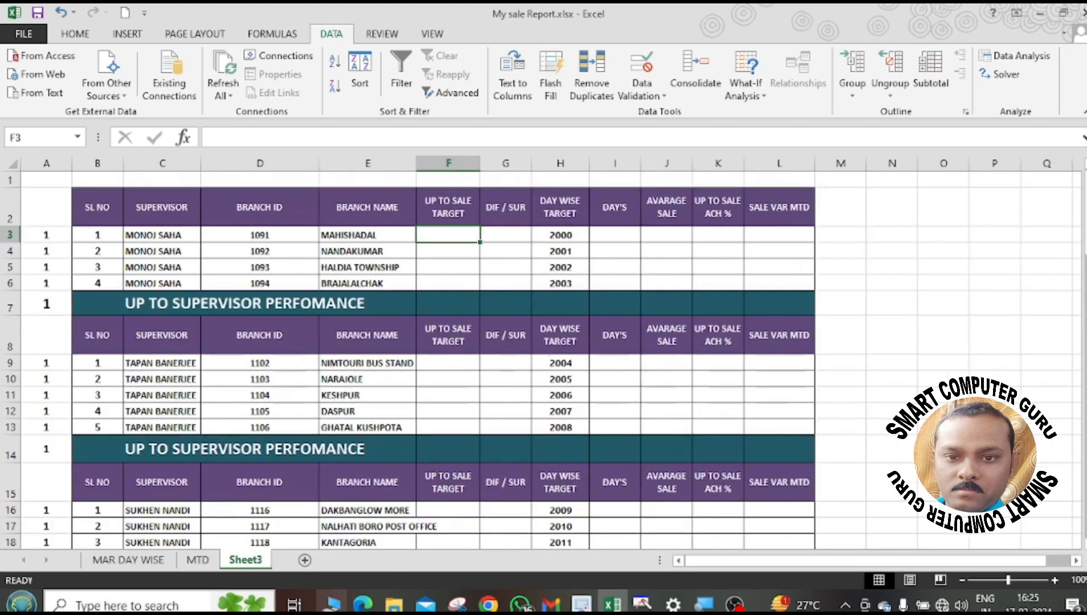
pyautogui.click(210, 567)
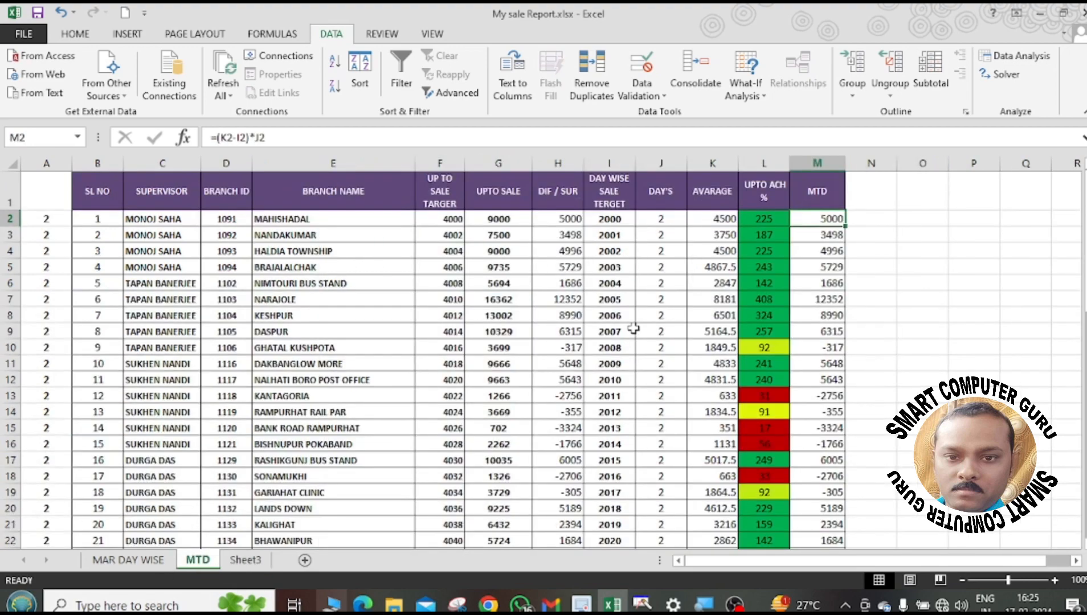
pyautogui.click(506, 219)
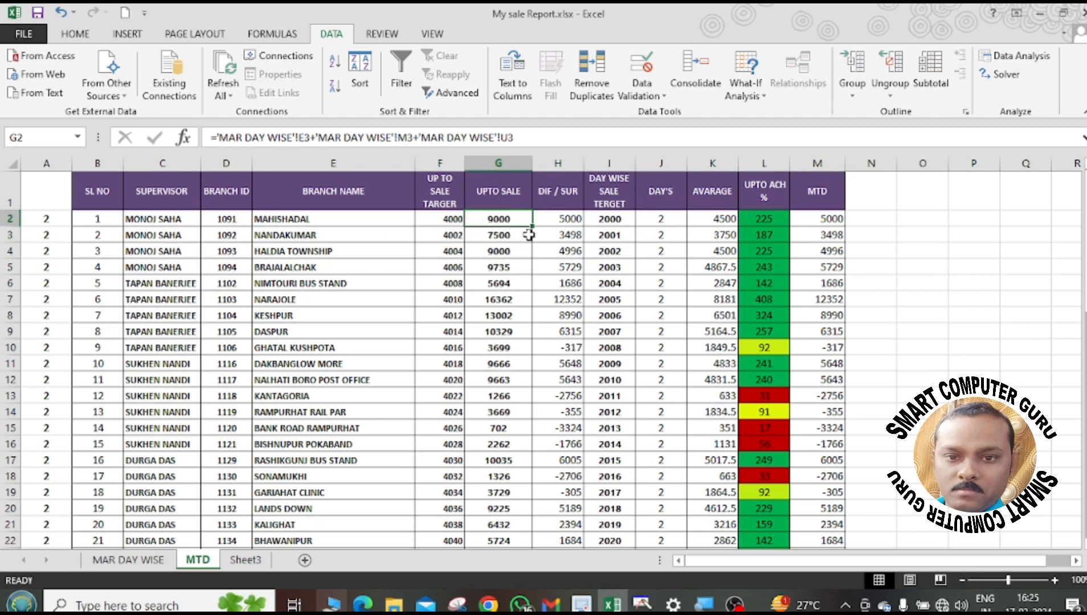
pyautogui.click(245, 560)
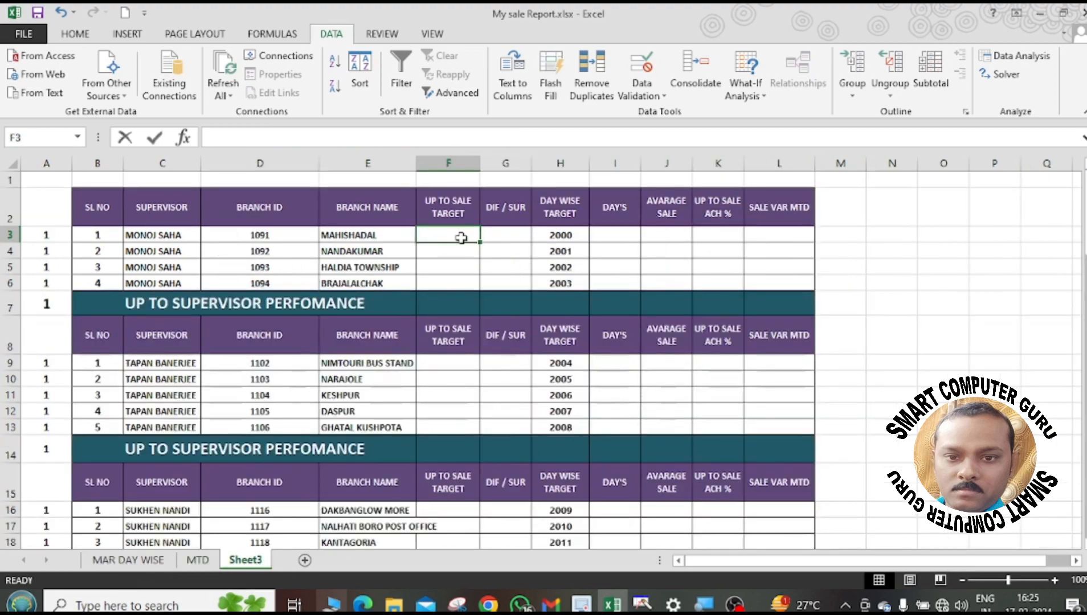
pyautogui.write('=')
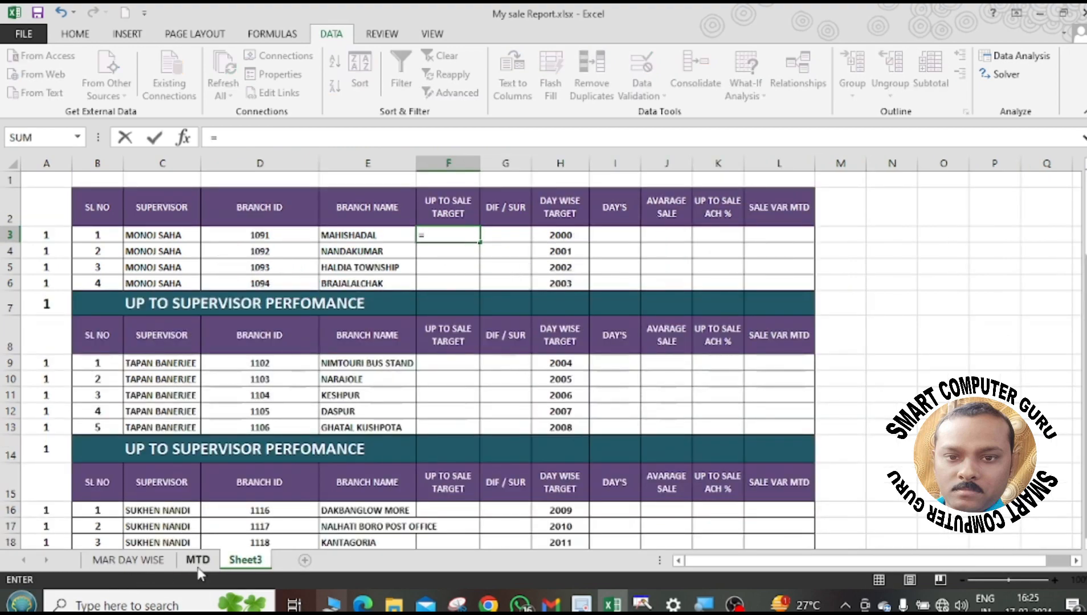
pyautogui.click(198, 565)
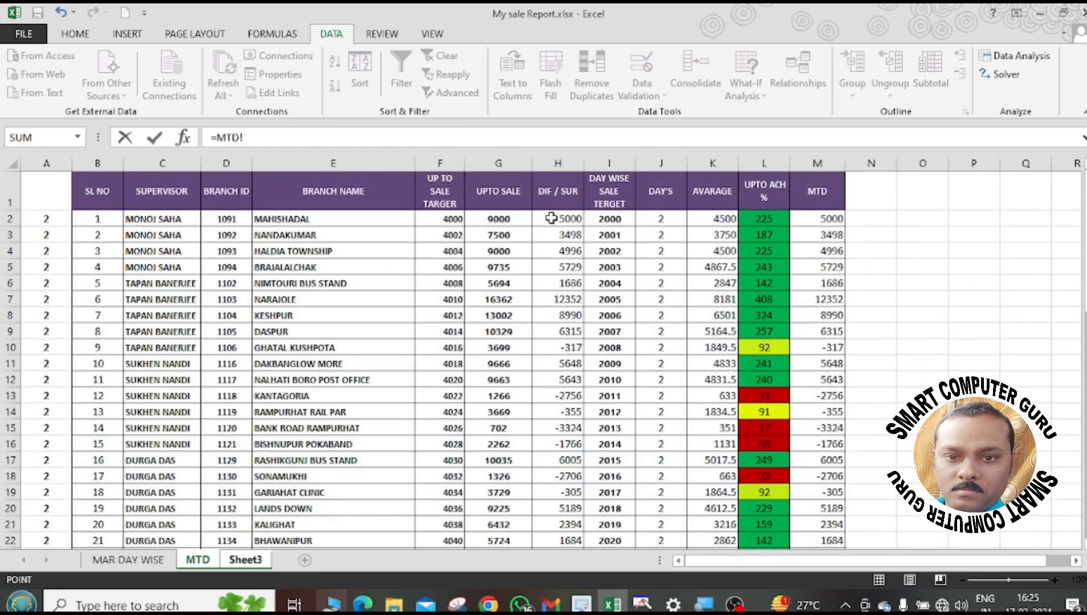
pyautogui.click(506, 217)
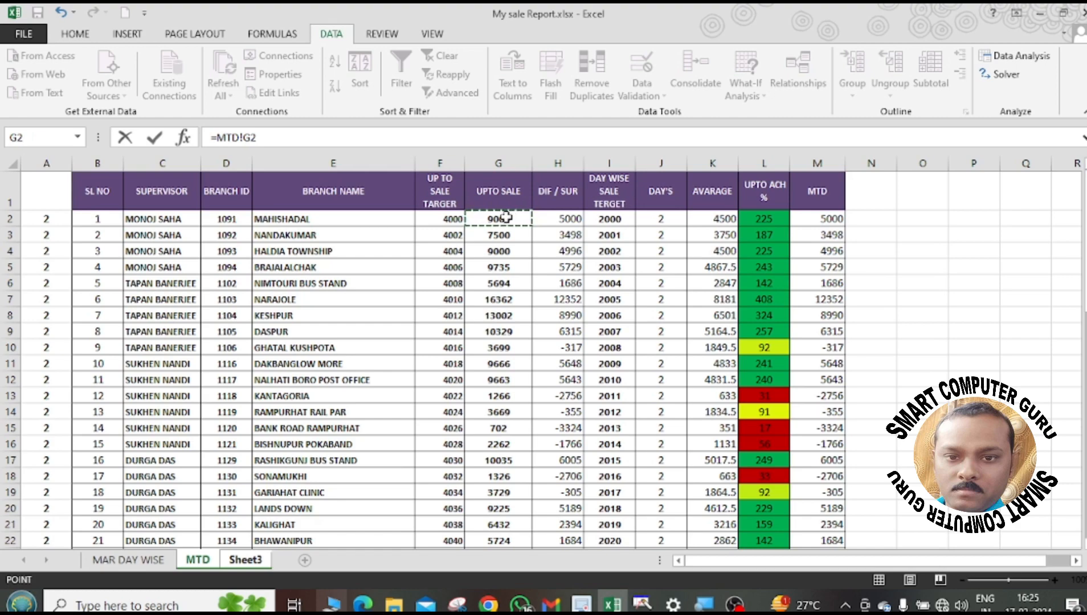
pyautogui.press('Return')
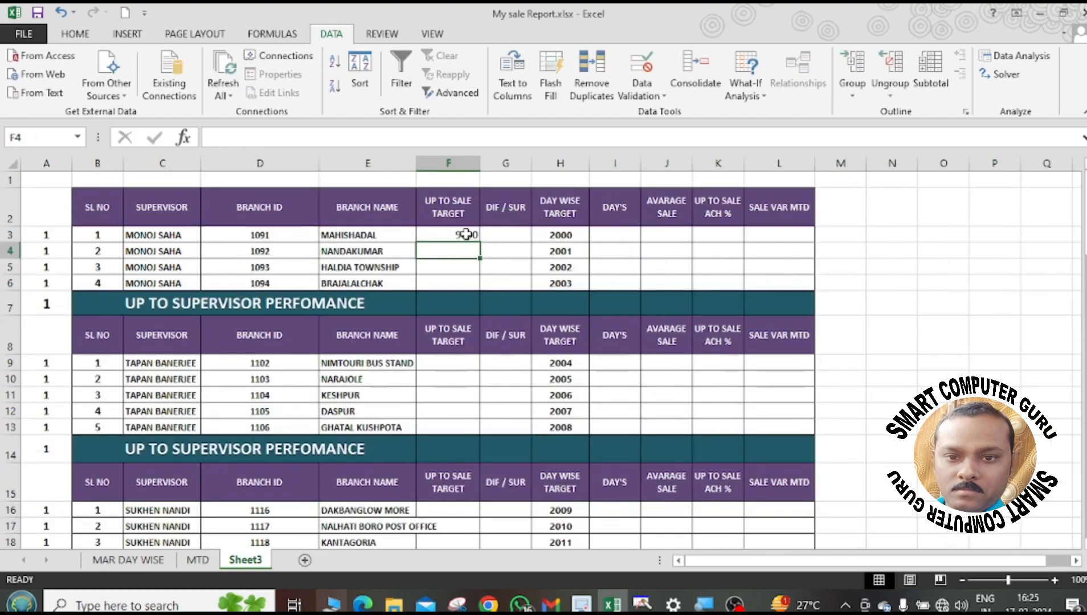
# Fill the MTD sales link in F3 down to F6 for the remaining branches of Sheet3's first supervisor block.
pyautogui.click(466, 234)
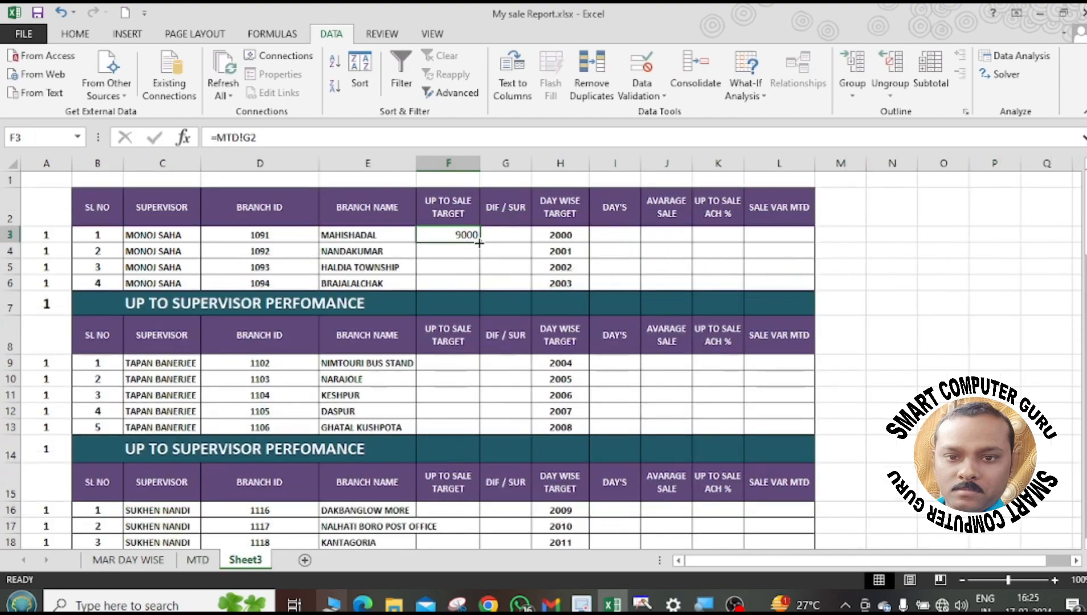
pyautogui.moveTo(482, 243); pyautogui.dragTo(480, 287)
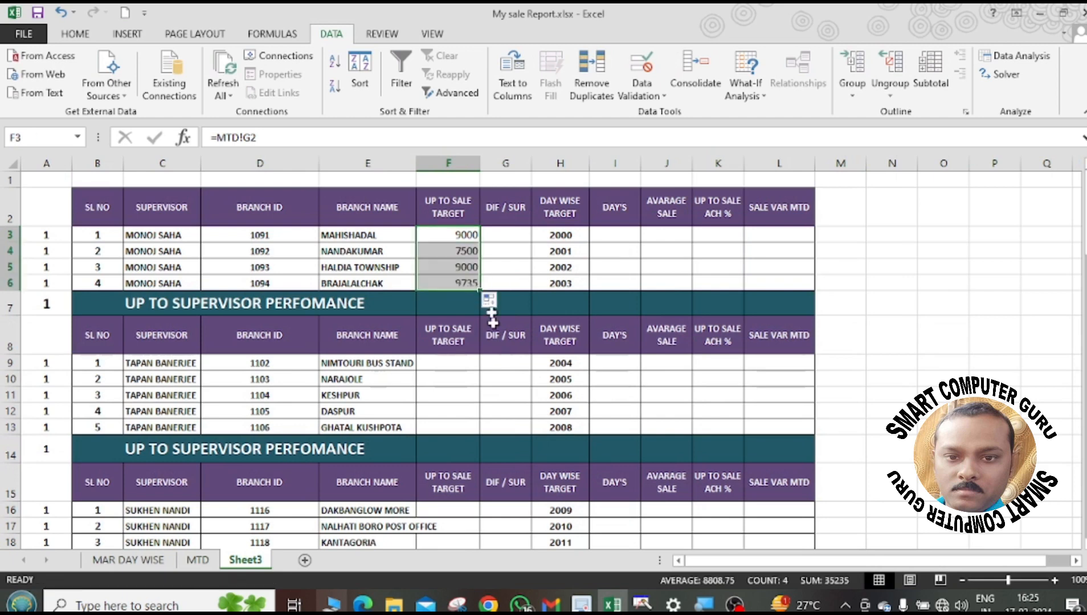
pyautogui.click(502, 342)
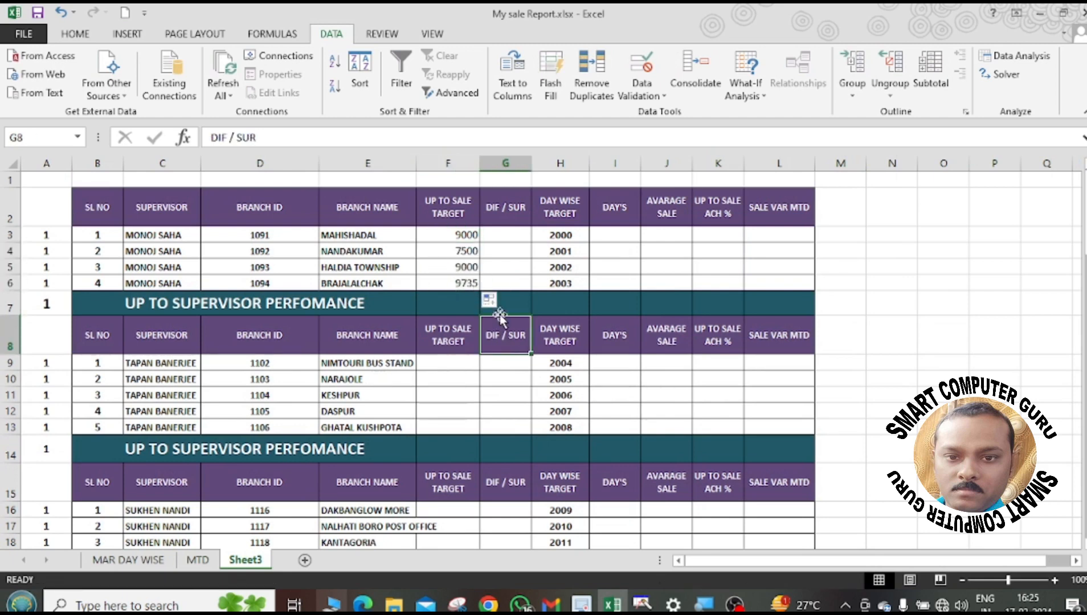
pyautogui.click(454, 365)
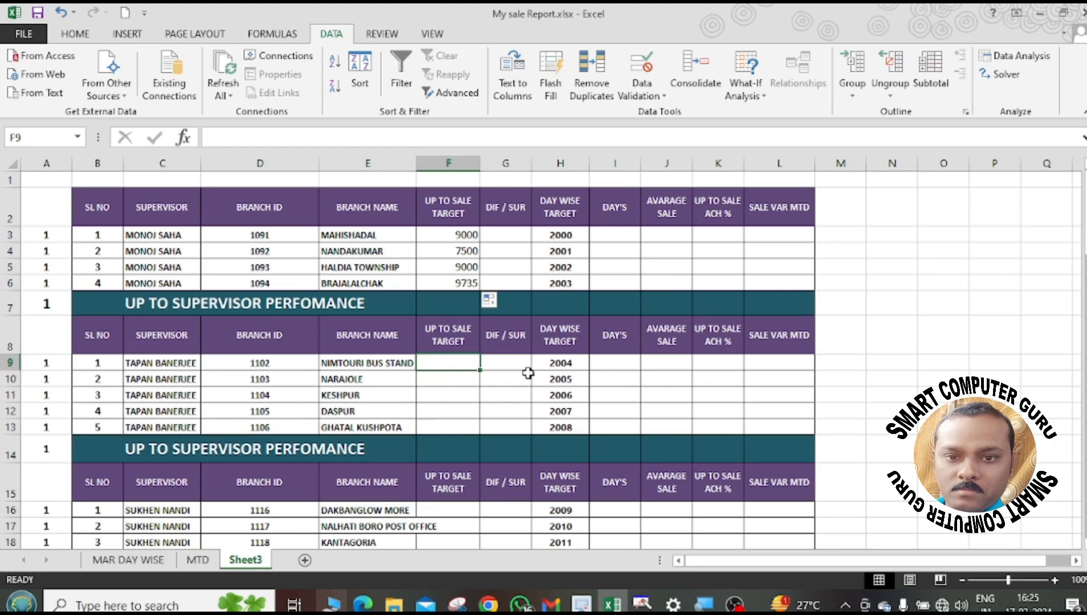
pyautogui.scroll(-8, 528, 372)
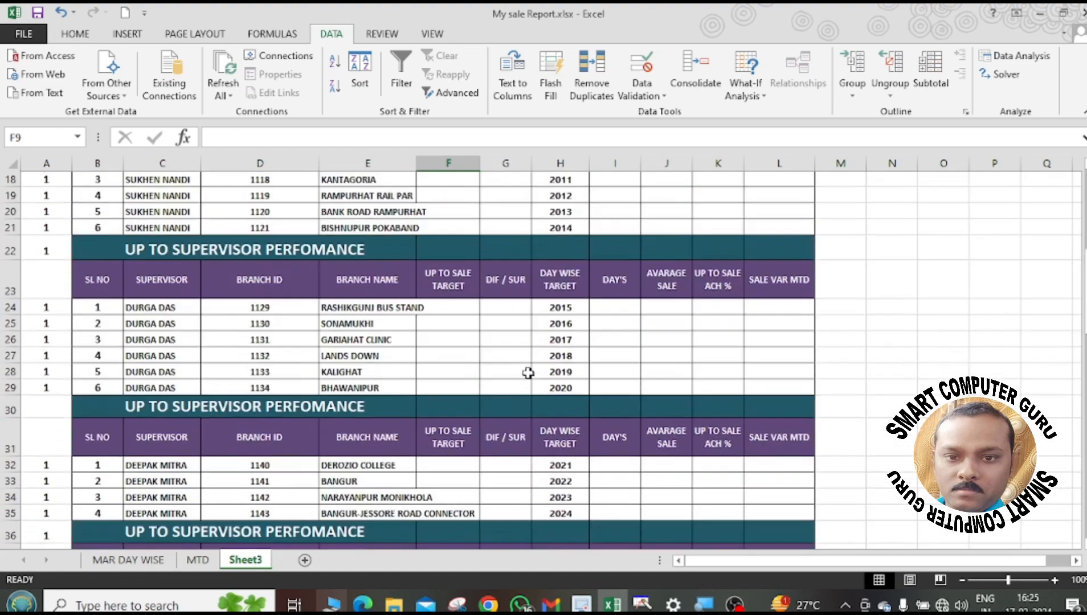
pyautogui.scroll(8, 528, 373)
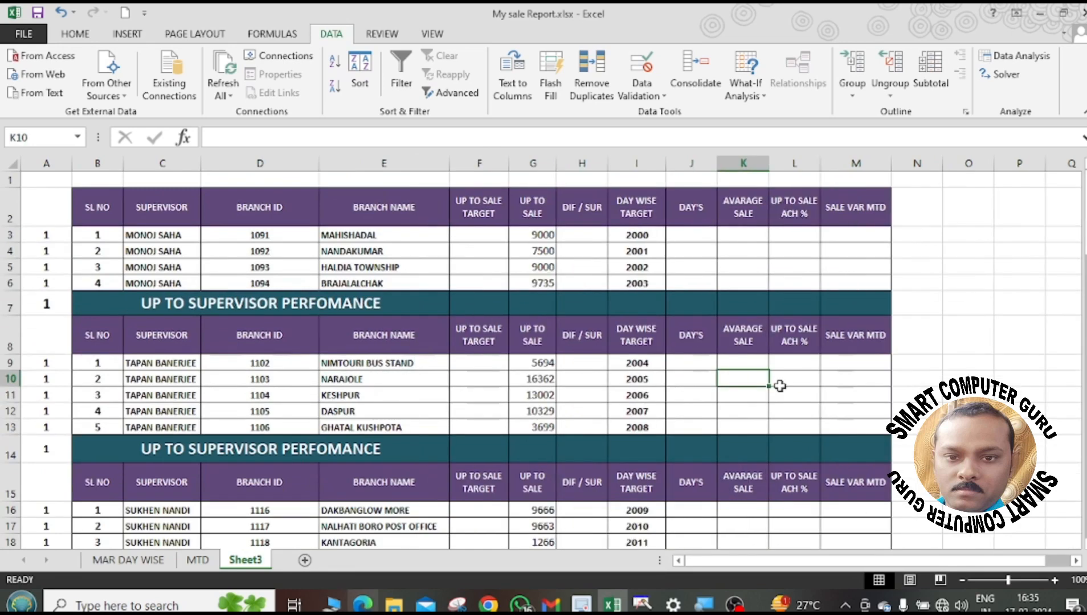
# Calculate the first branch's up-to-sale target in F3 as day-wise target times days with =I3*J3.
pyautogui.click(489, 237)
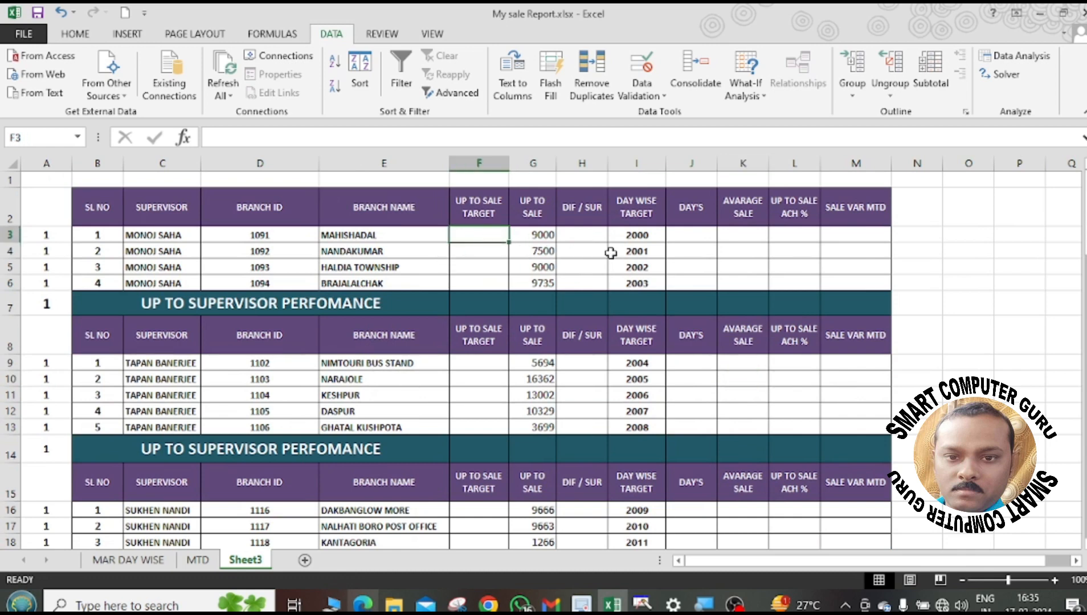
pyautogui.click(634, 238)
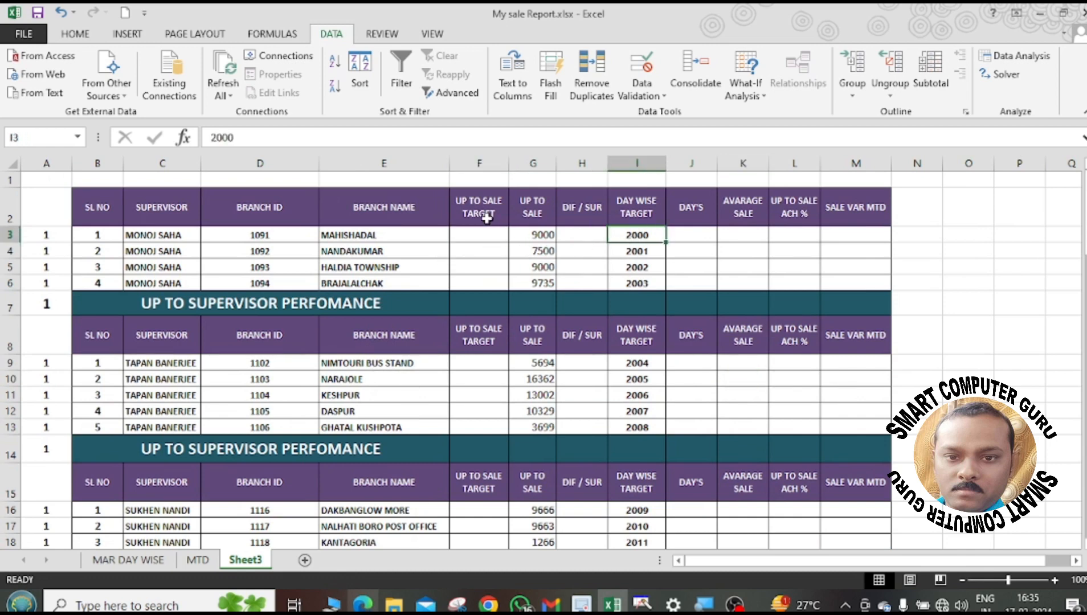
pyautogui.click(485, 230)
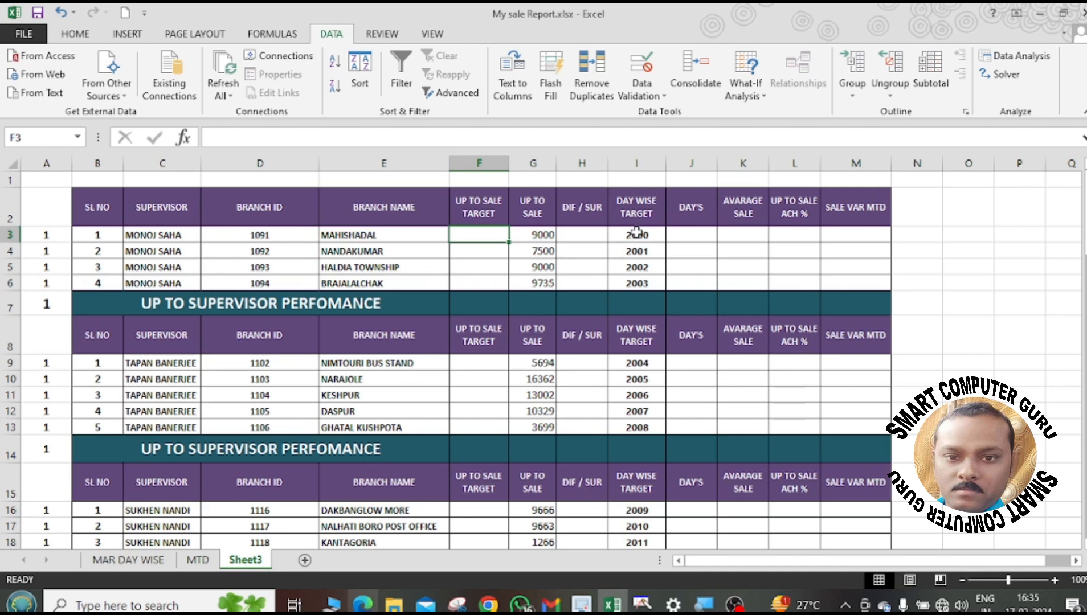
pyautogui.write('=')
pyautogui.click(641, 234)
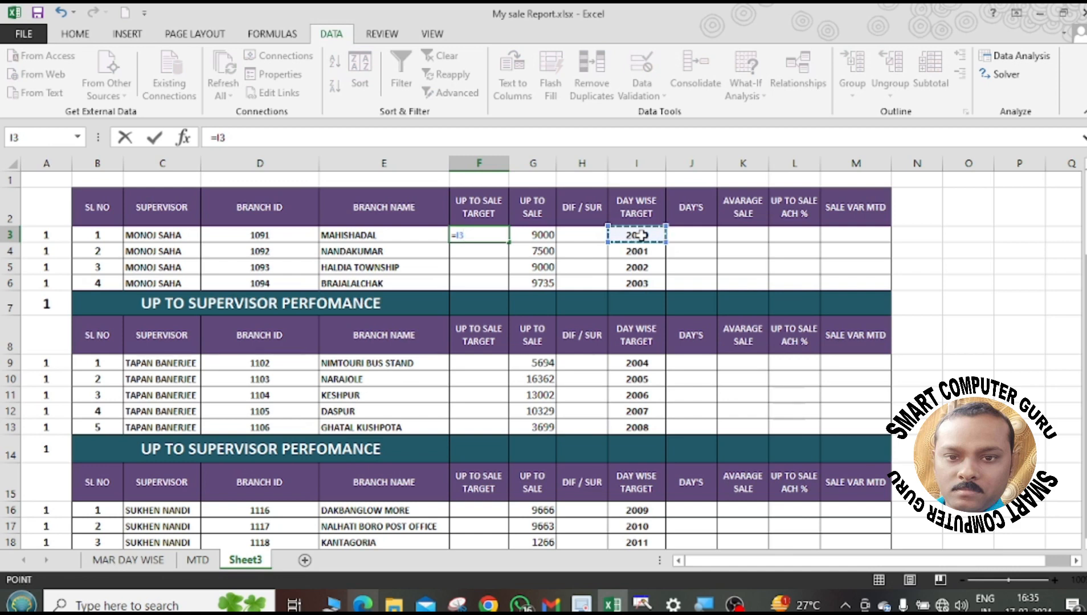
pyautogui.write('*')
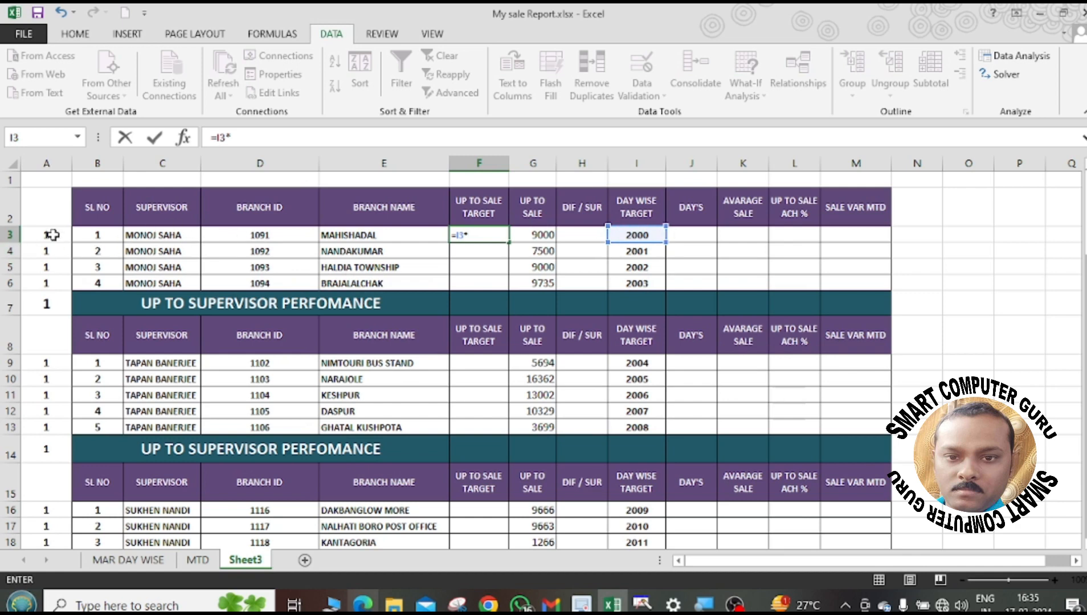
pyautogui.click(682, 238)
pyautogui.press('Return')
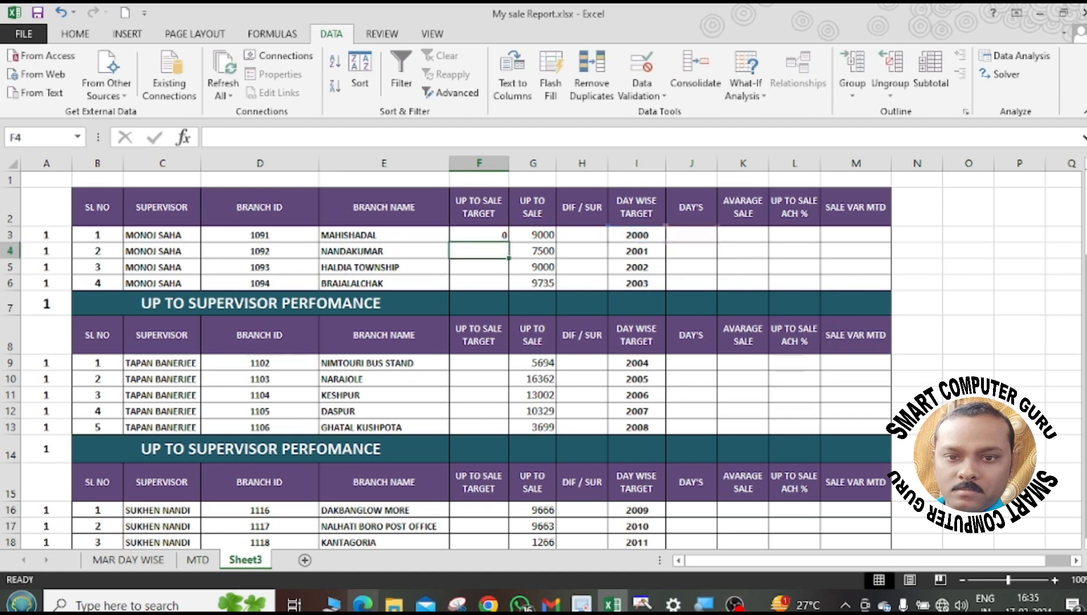
# Link the DAY'S cell J3 to the day count in column A with =A3.
pyautogui.click(698, 237)
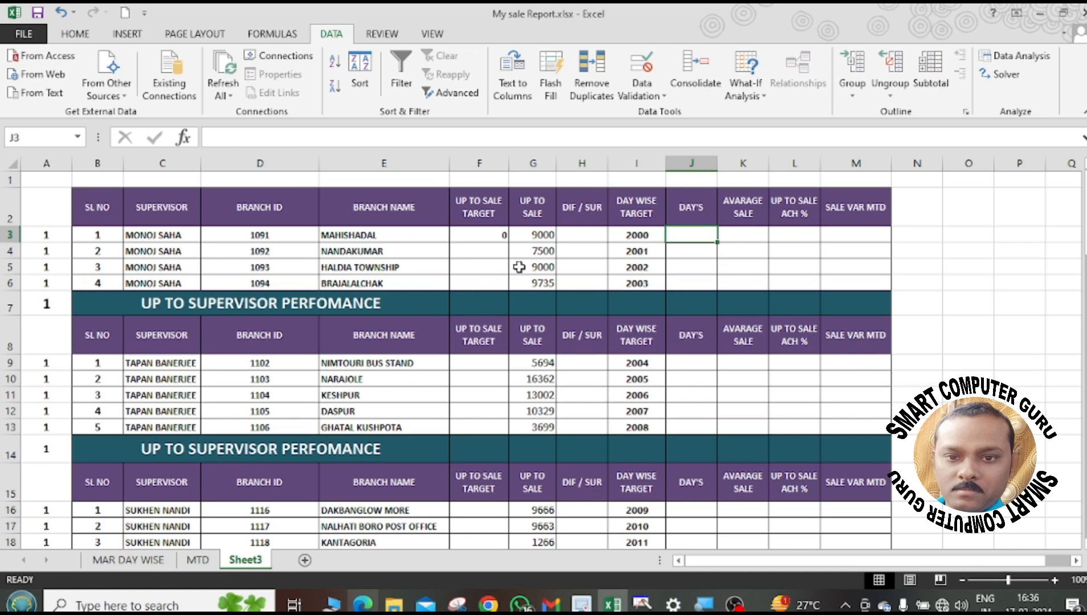
pyautogui.write('=')
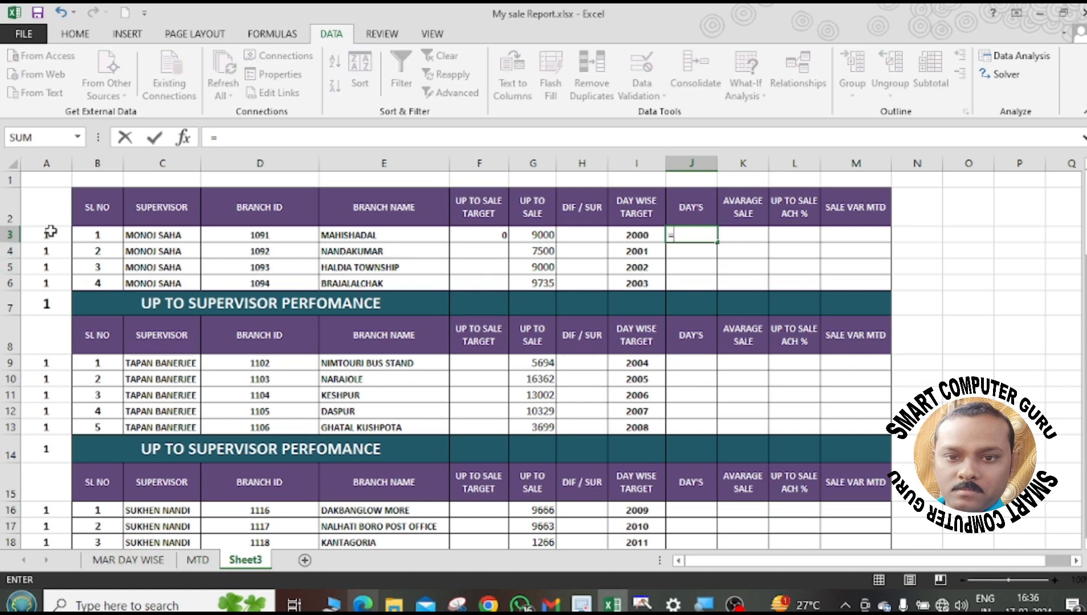
pyautogui.click(50, 231)
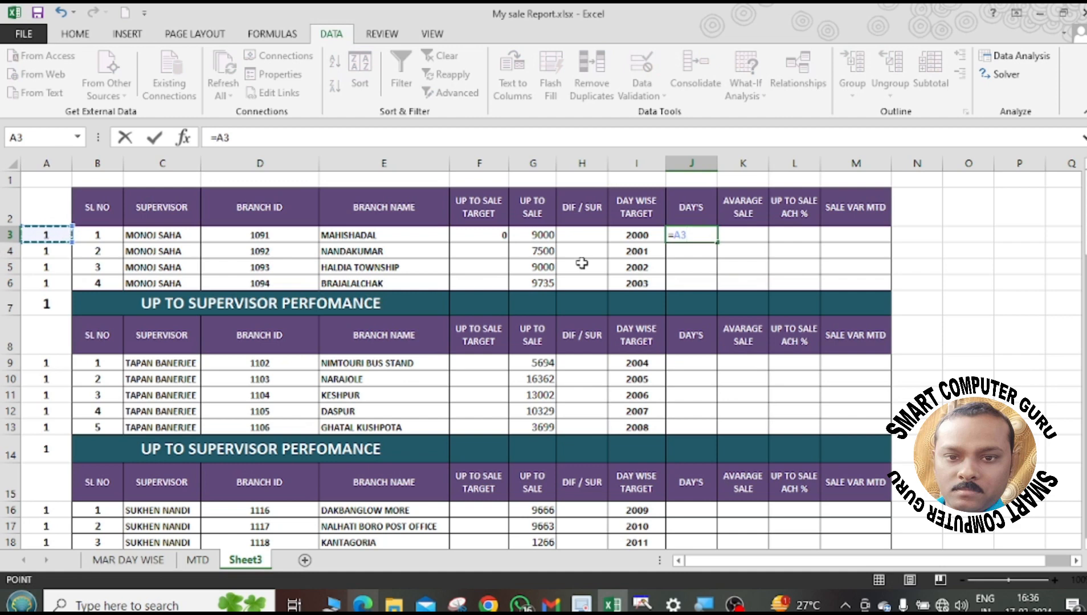
pyautogui.press('Return')
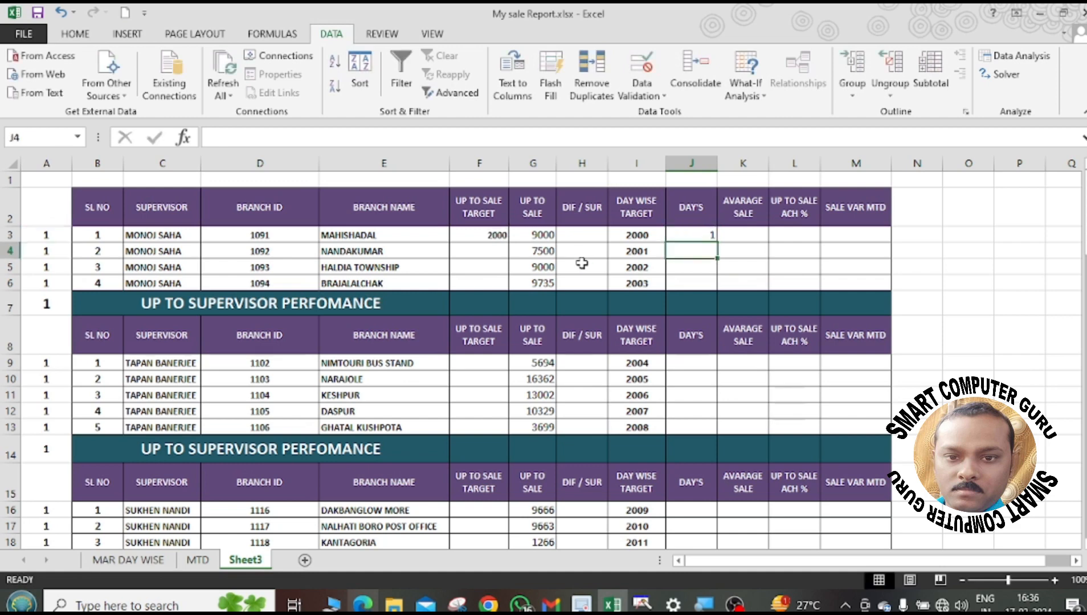
# Fill the target formula in F3 down to F6 and the days formula in J3 down to J6.
pyautogui.click(503, 236)
pyautogui.moveTo(509, 245); pyautogui.dragTo(507, 286)
pyautogui.click(702, 239)
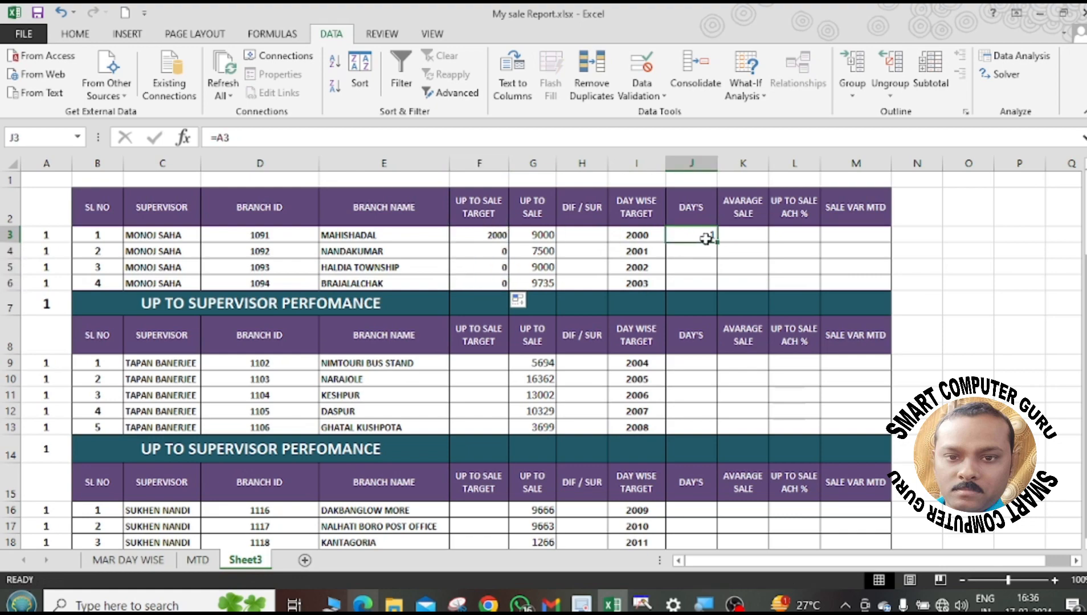
pyautogui.moveTo(716, 244); pyautogui.dragTo(720, 288)
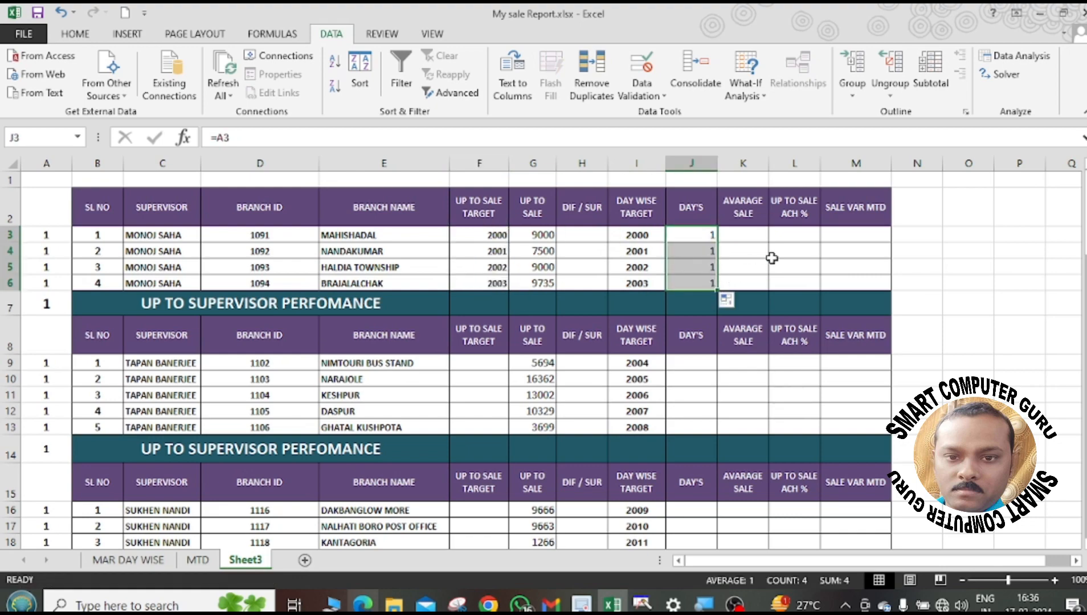
pyautogui.click(771, 257)
pyautogui.scroll(-2, 746, 289)
pyautogui.scroll(2, 746, 289)
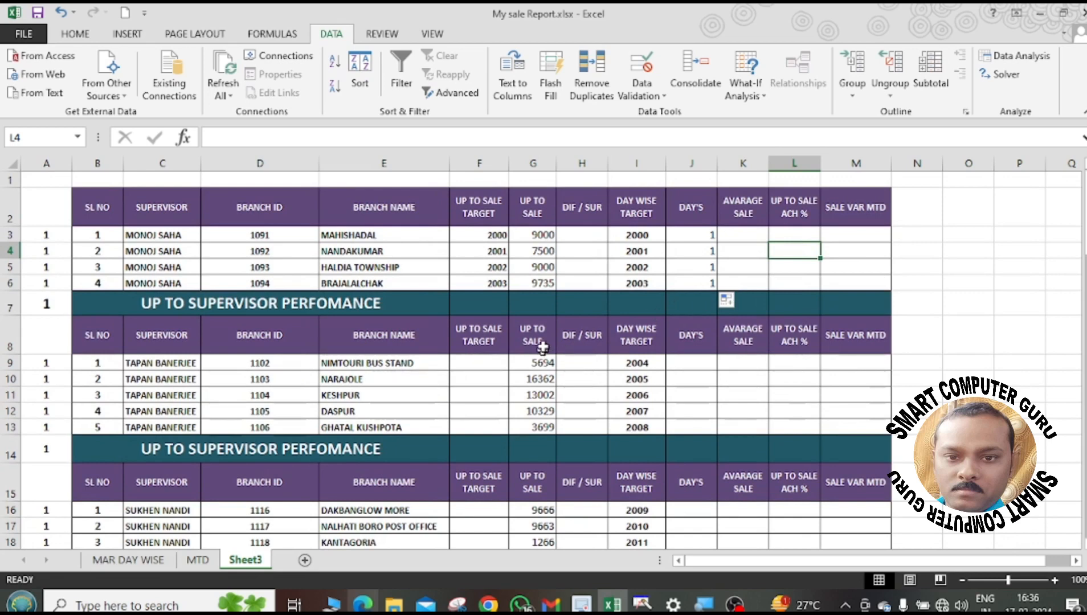
# Copy the up-to-sale target formula from F5 into F9, the first branch row of the second supervisor block.
pyautogui.click(487, 266)
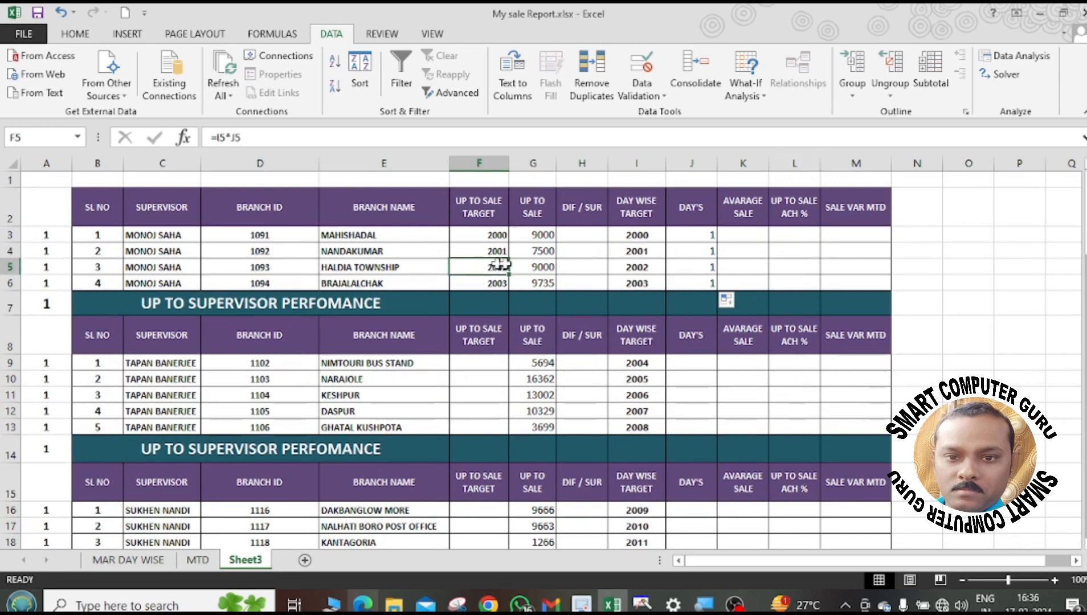
pyautogui.hotkey('ctrl', 'c')
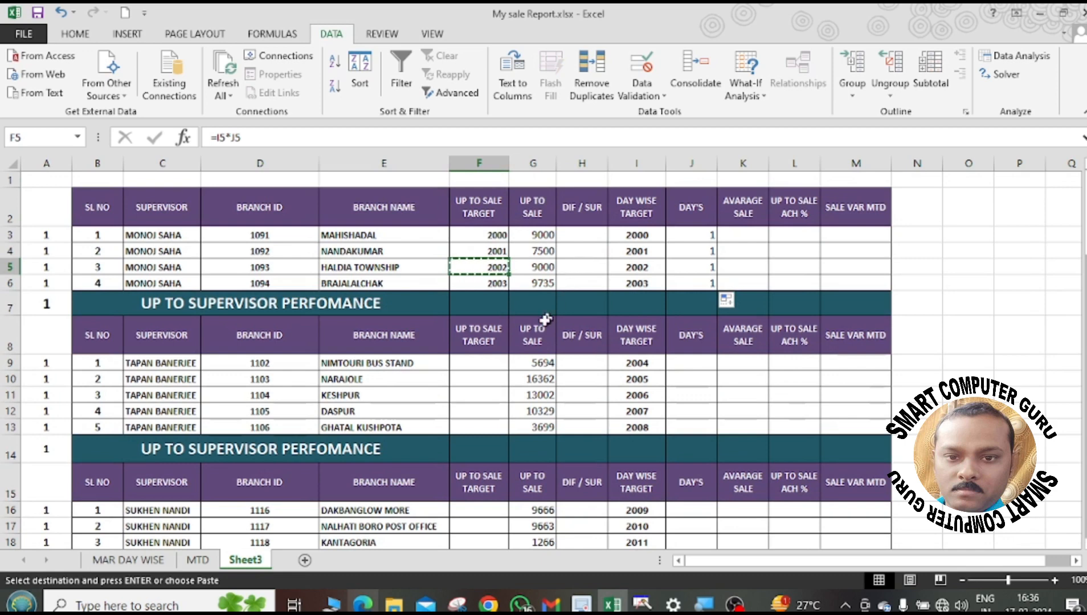
pyautogui.click(496, 359)
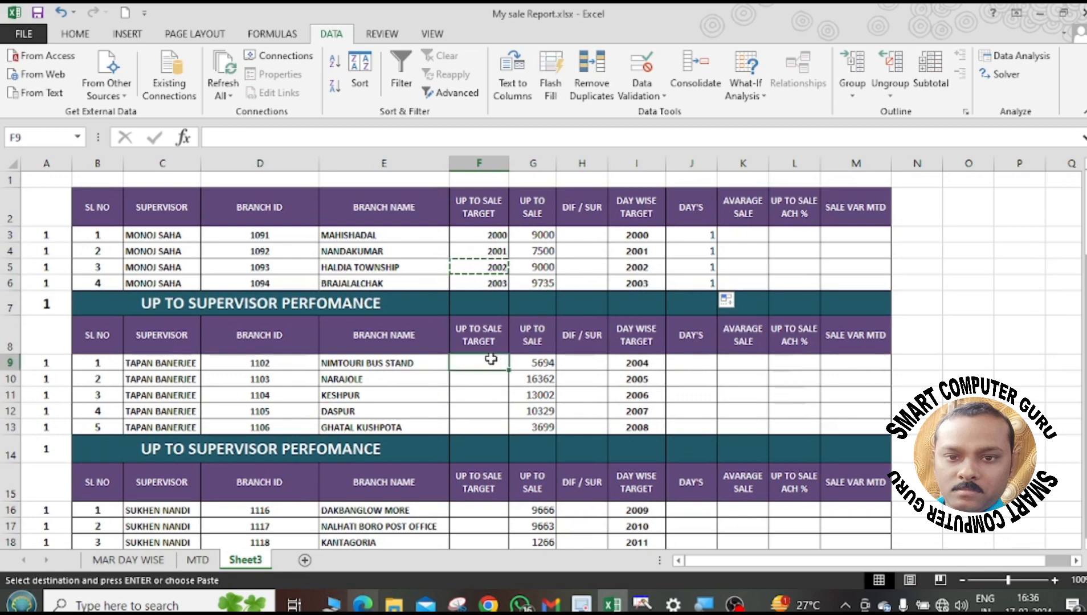
pyautogui.hotkey('ctrl', 'v')
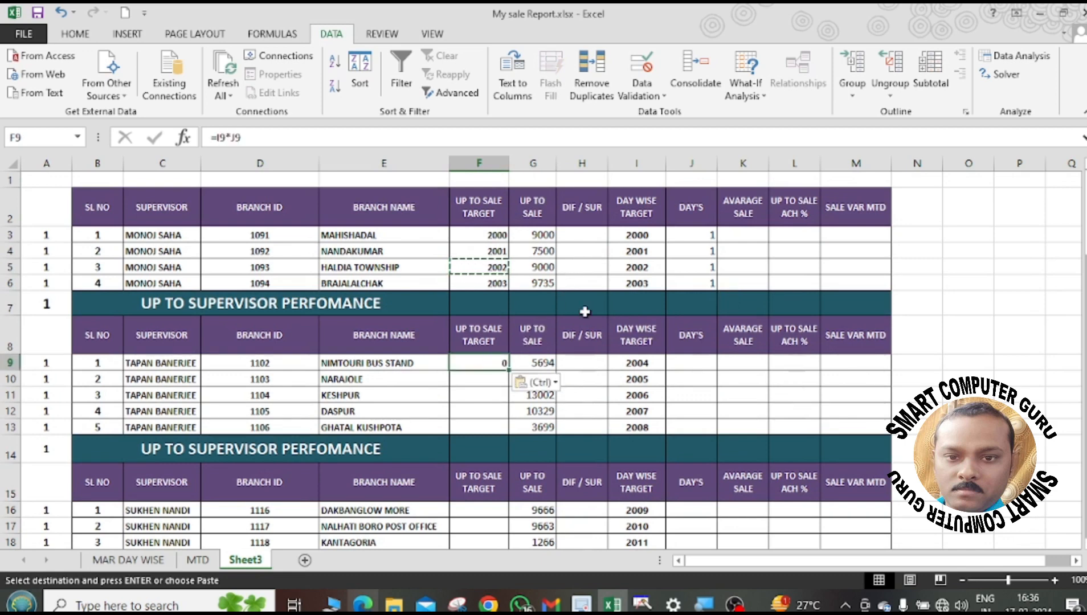
pyautogui.click(690, 362)
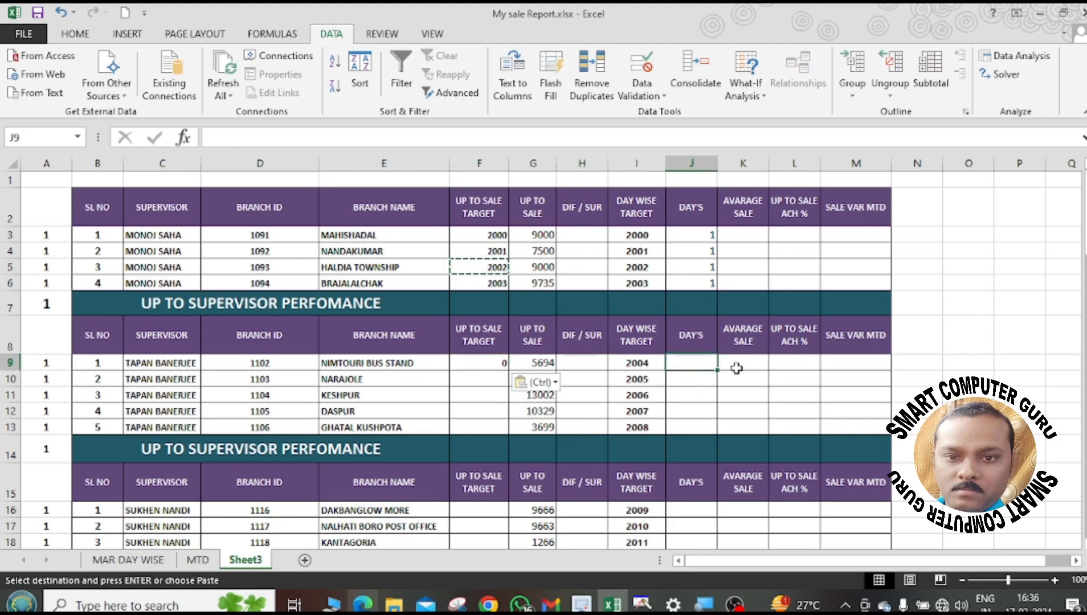
pyautogui.scroll(-2, 502, 418)
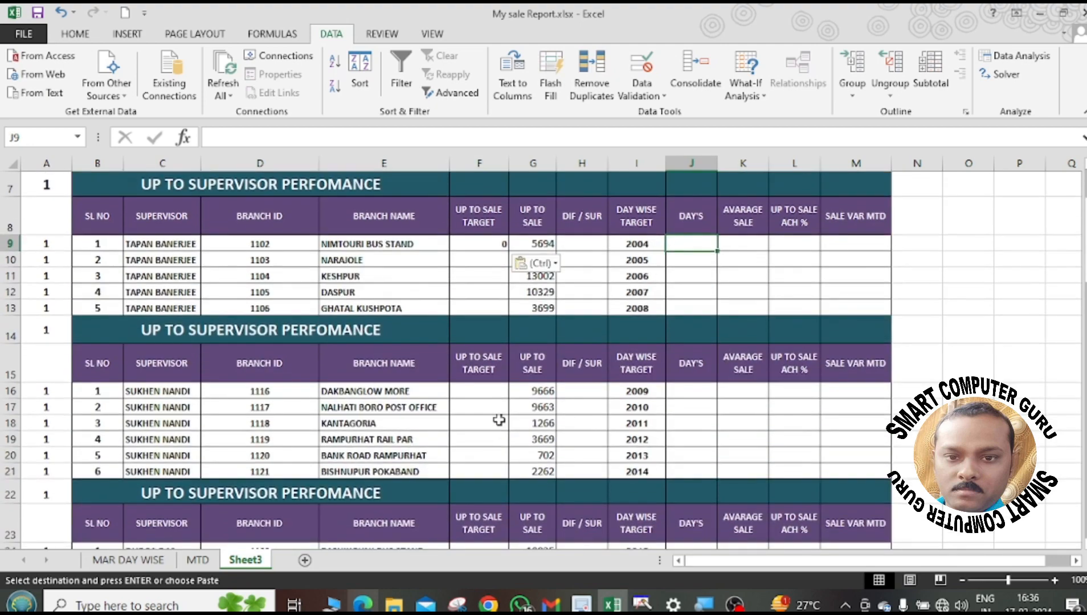
# Paste the copied up-to-sale target formula into F16, F24 and F32, the first branch rows of the next three supervisor blocks.
pyautogui.click(490, 397)
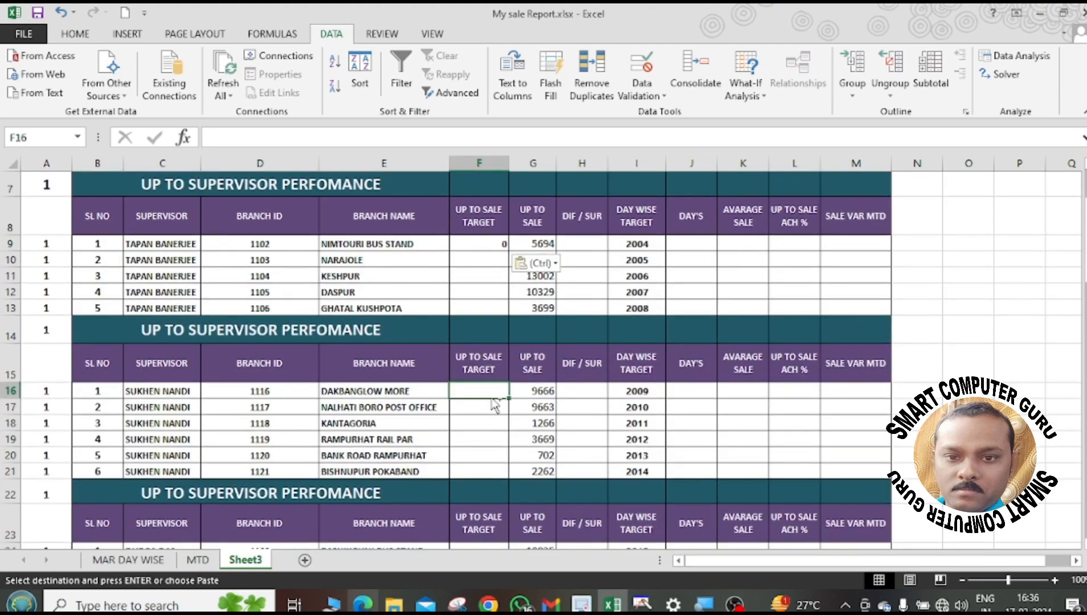
pyautogui.hotkey('ctrl', 'v')
pyautogui.scroll(-2, 493, 401)
pyautogui.click(489, 426)
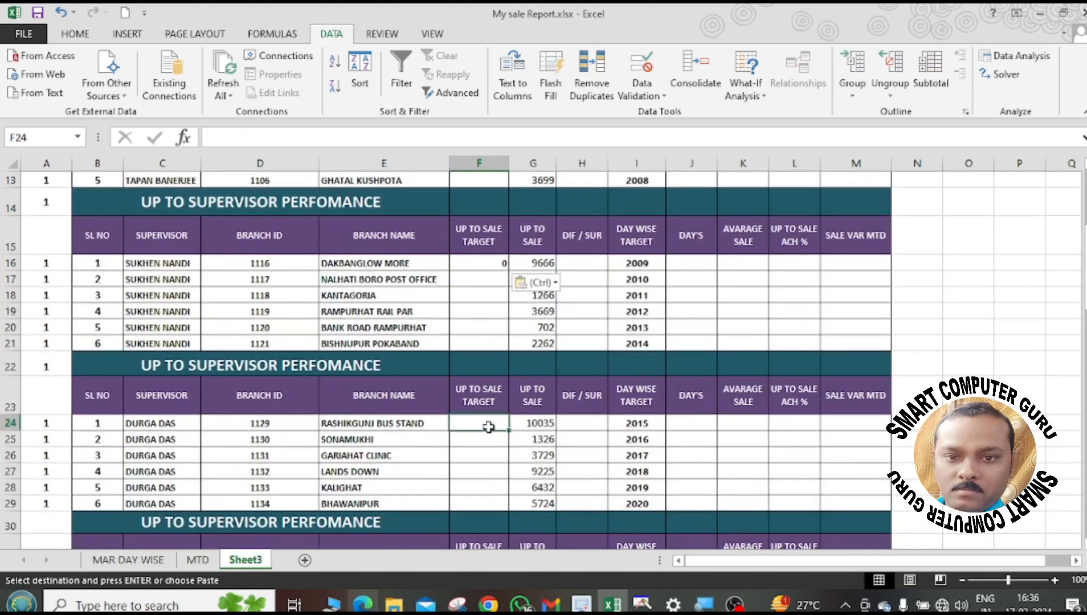
pyautogui.hotkey('ctrl', 'v')
pyautogui.scroll(-2, 488, 430)
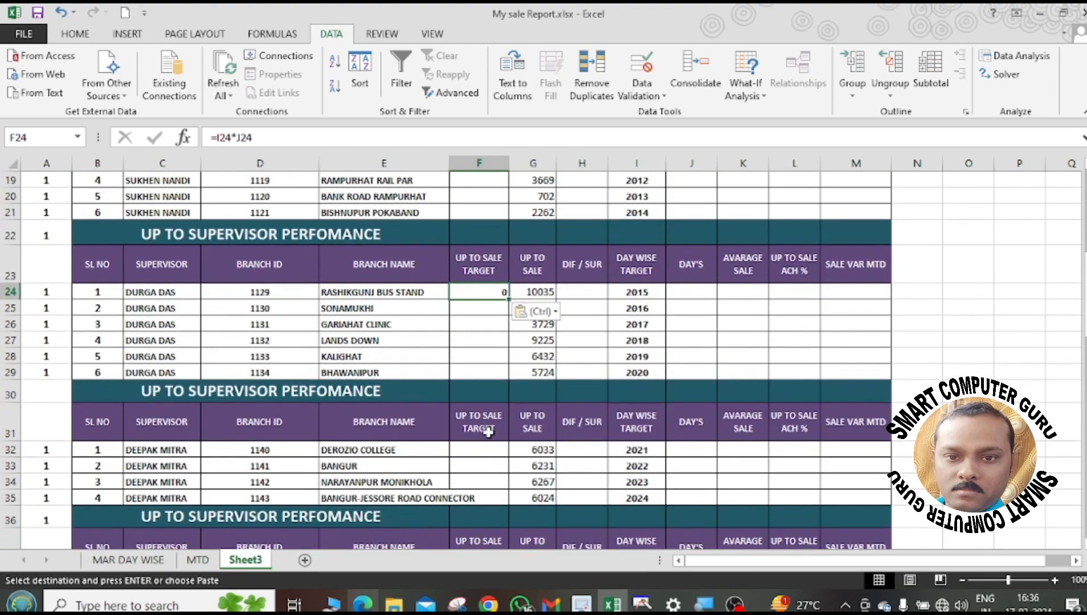
pyautogui.click(489, 449)
pyautogui.hotkey('ctrl', 'v')
# Paste the up-to-sale target formula into F38, F46 and F55, the first branch rows of the following three supervisor blocks.
pyautogui.scroll(-2, 488, 450)
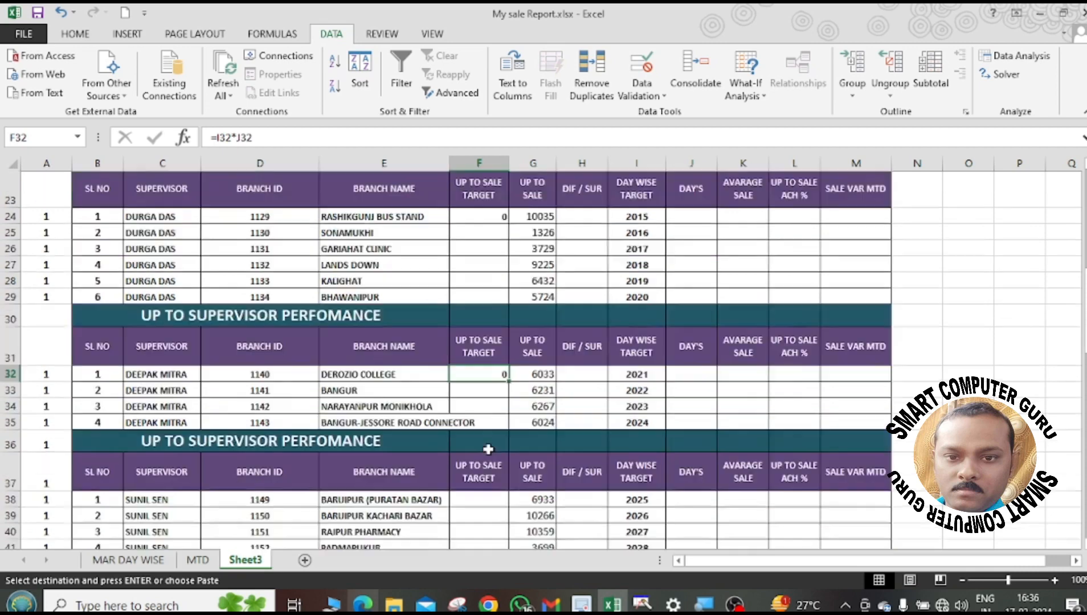
pyautogui.click(489, 450)
pyautogui.hotkey('ctrl', 'v')
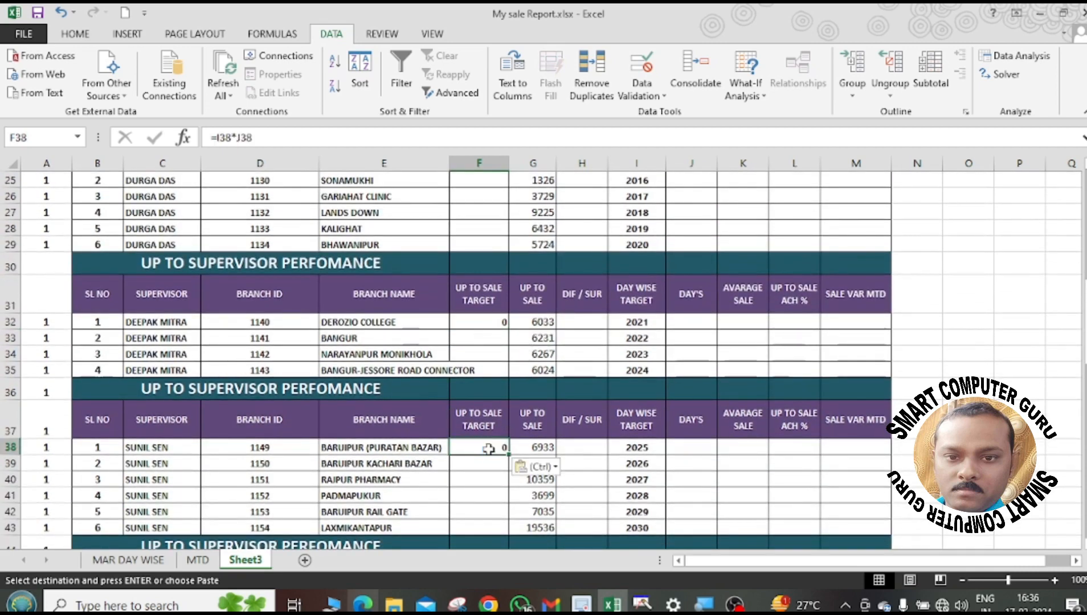
pyautogui.scroll(-2, 488, 450)
pyautogui.click(492, 502)
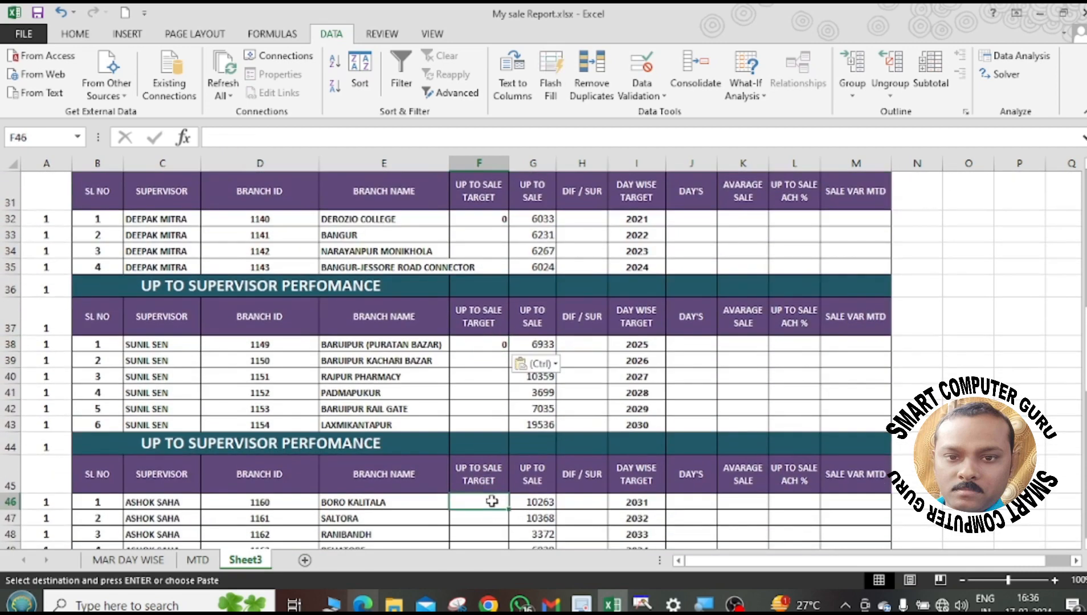
pyautogui.hotkey('ctrl', 'v')
pyautogui.scroll(-4, 492, 501)
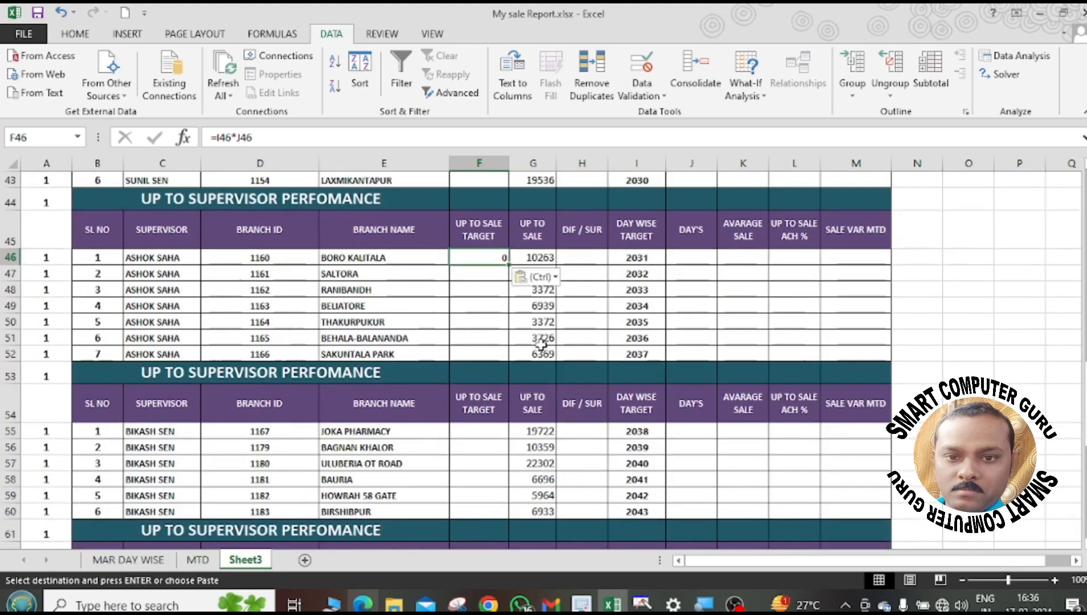
pyautogui.click(494, 431)
pyautogui.hotkey('ctrl', 'v')
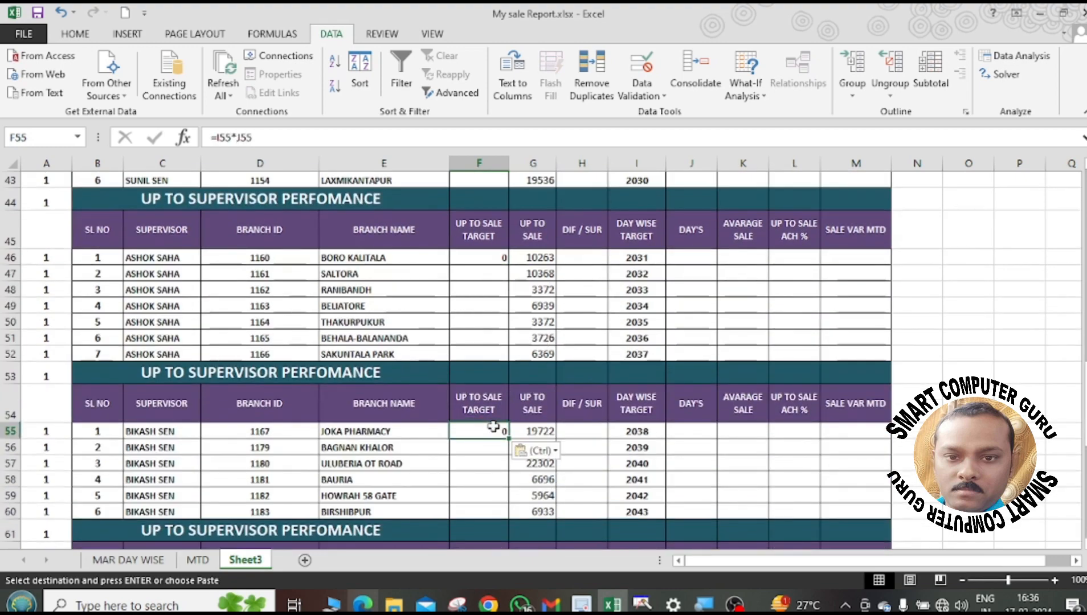
# Paste the up-to-sale target formula into F63, F70 and F76, the first branch rows of the last three supervisor blocks.
pyautogui.scroll(-2, 493, 430)
pyautogui.click(480, 463)
pyautogui.hotkey('ctrl', 'v')
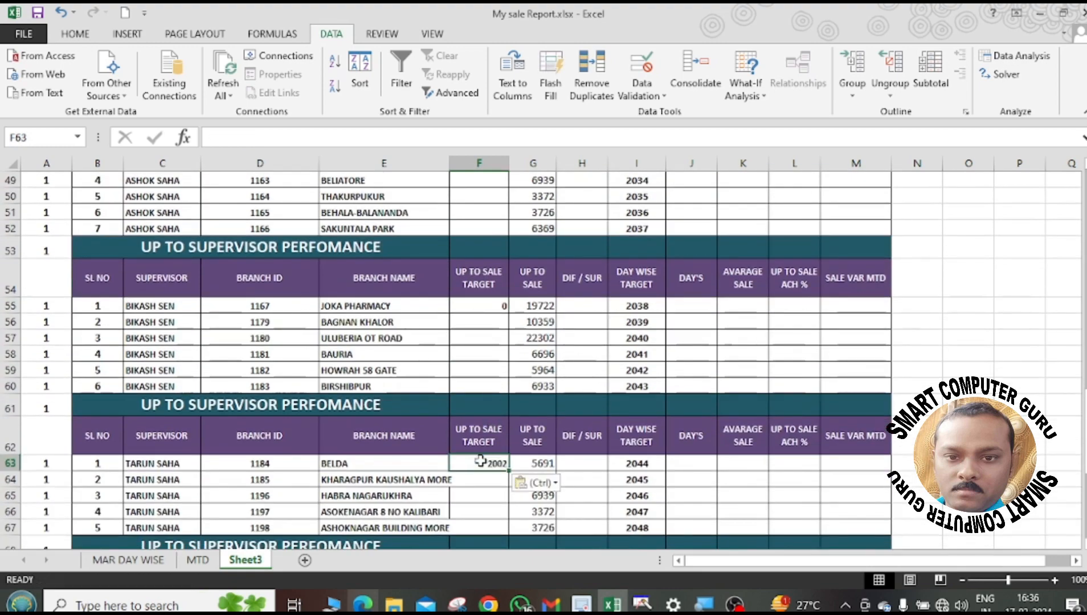
pyautogui.scroll(-2, 481, 464)
pyautogui.click(478, 478)
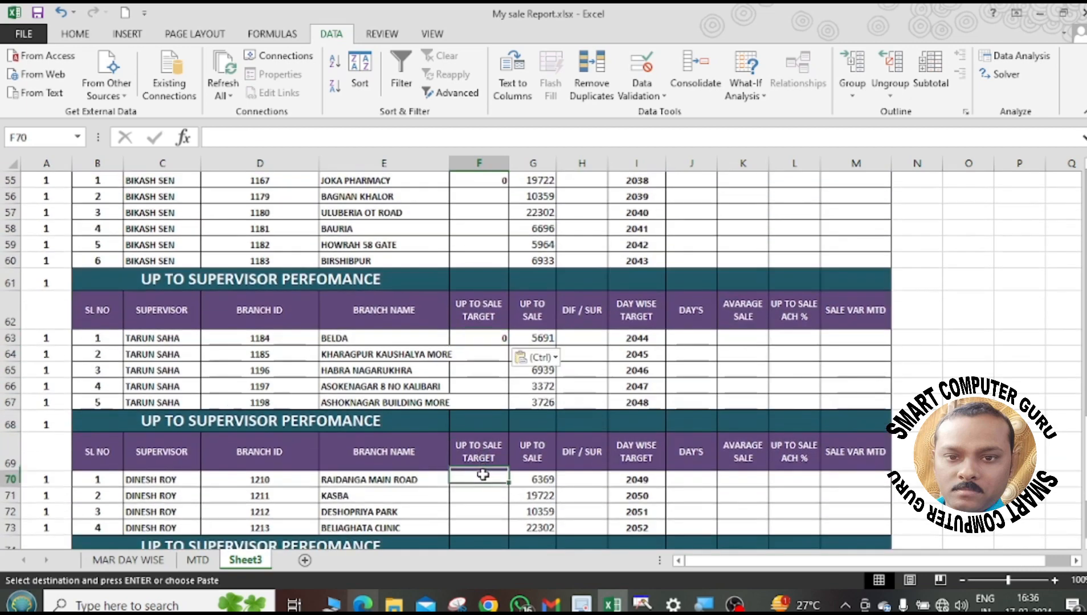
pyautogui.hotkey('ctrl', 'v')
pyautogui.scroll(-2, 478, 475)
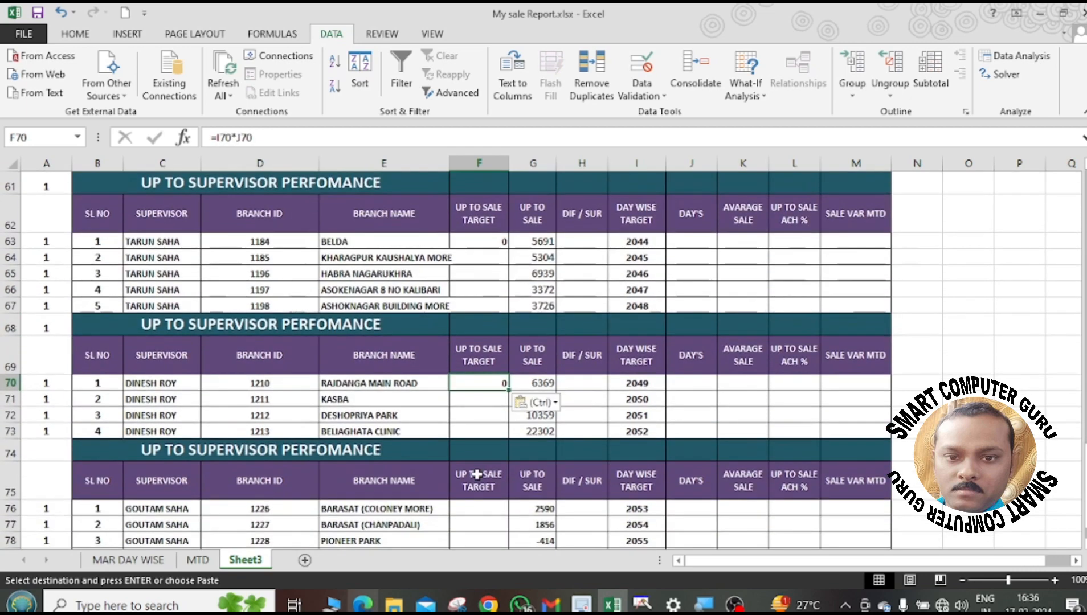
pyautogui.click(483, 501)
pyautogui.hotkey('ctrl', 'v')
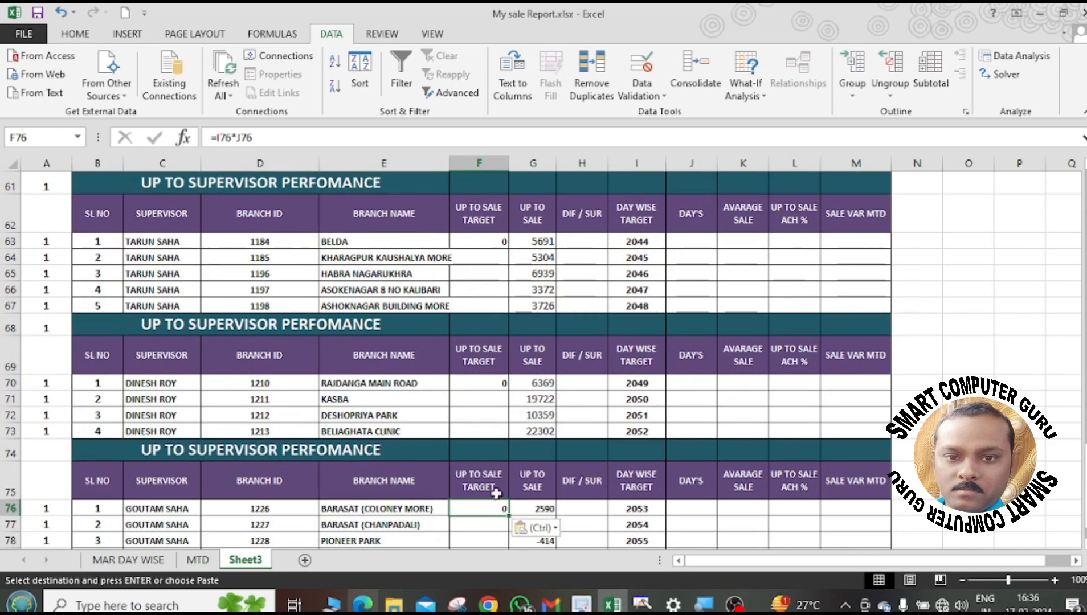
# Try to fill the up-to-sale target formula from F76 down through F81, and undo the fill.
pyautogui.scroll(-2, 490, 495)
pyautogui.click(517, 444)
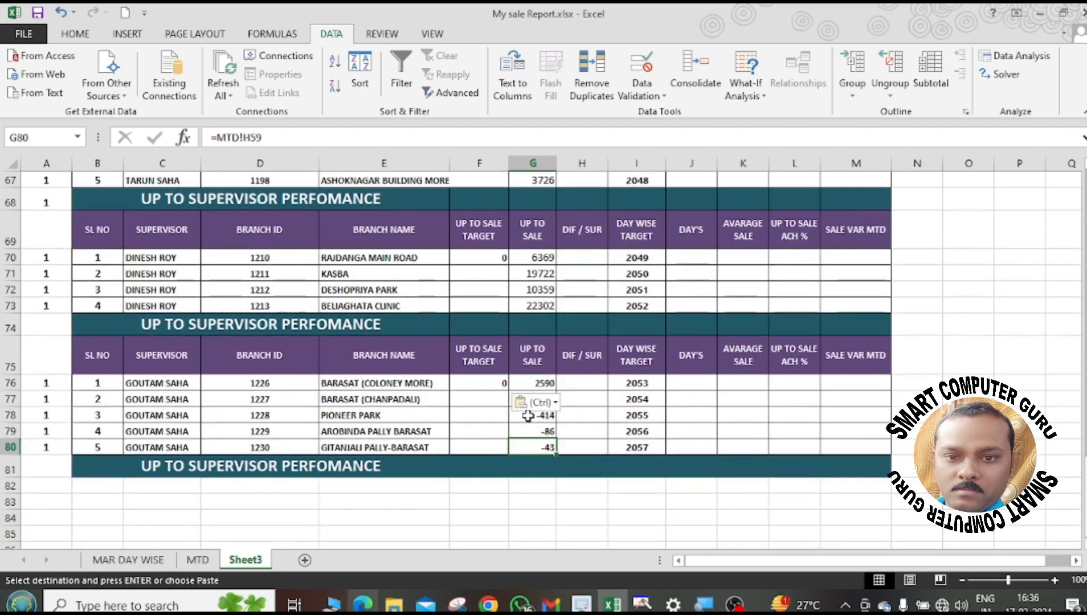
pyautogui.click(487, 382)
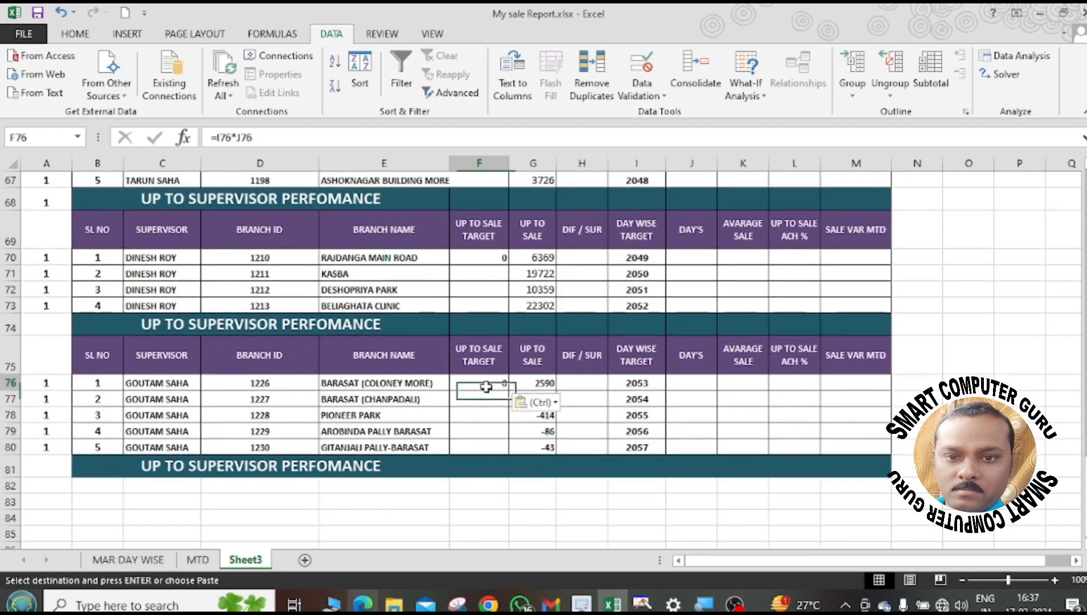
pyautogui.moveTo(510, 391); pyautogui.dragTo(509, 476)
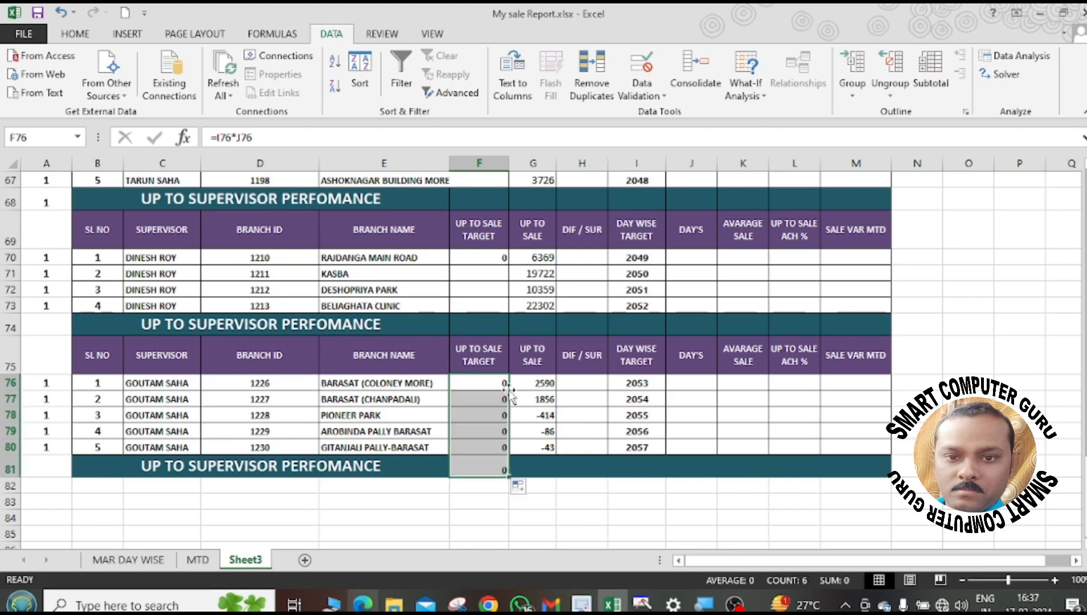
pyautogui.scroll(3, 510, 393)
pyautogui.scroll(-2, 511, 395)
pyautogui.scroll(-2, 509, 390)
pyautogui.hotkey('ctrl', 'z')
pyautogui.hotkey('ctrl', 'c')
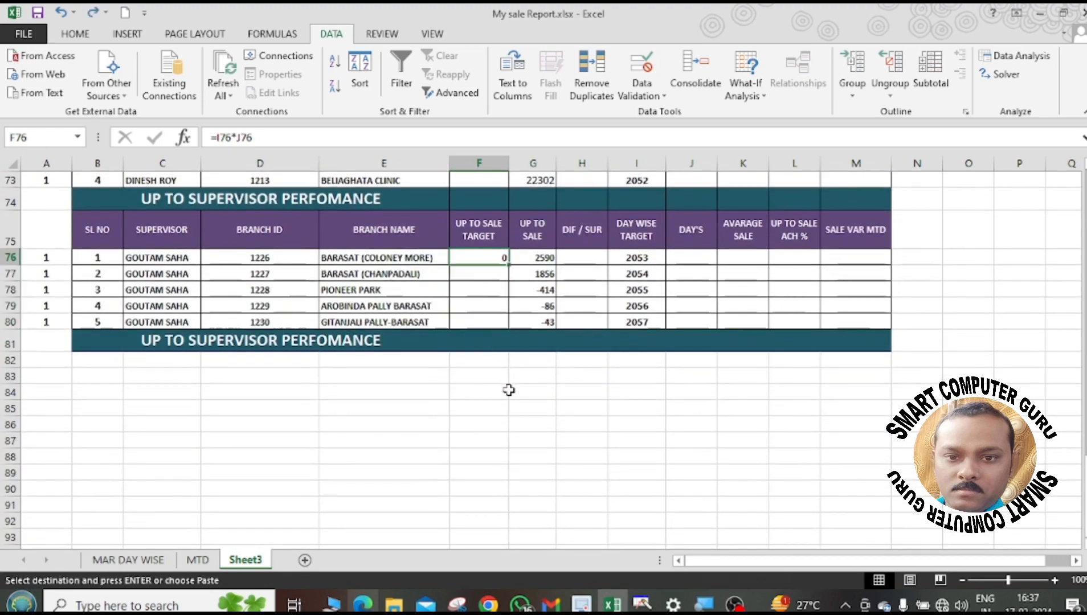
# Fill the up-to-sale target formula in F76 down to F80, the last branch row of the final supervisor block.
pyautogui.click(531, 408)
pyautogui.click(496, 257)
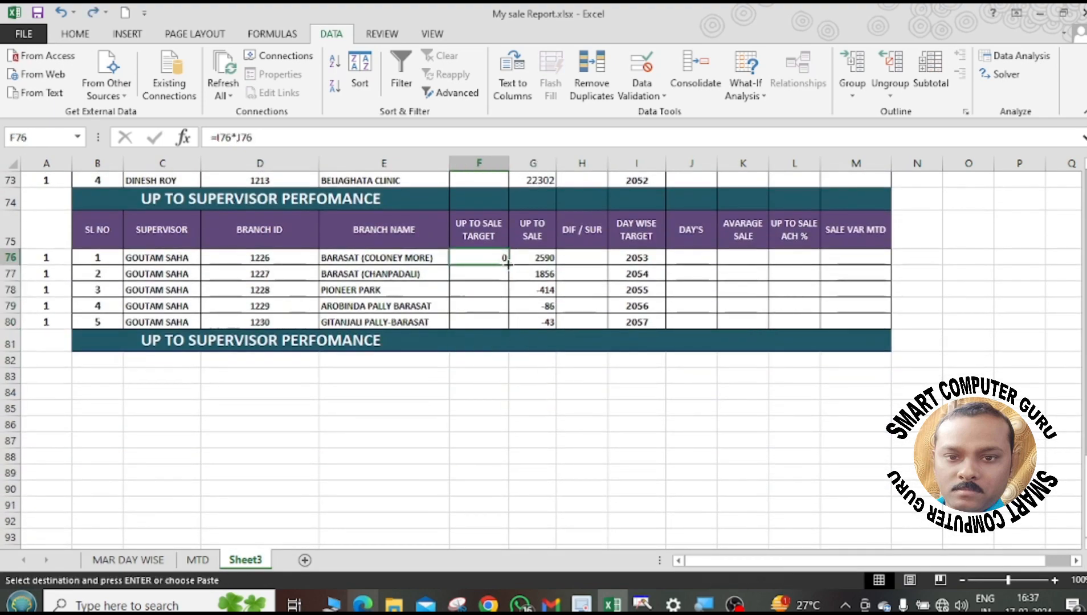
pyautogui.moveTo(509, 265); pyautogui.dragTo(508, 332)
pyautogui.scroll(8, 515, 432)
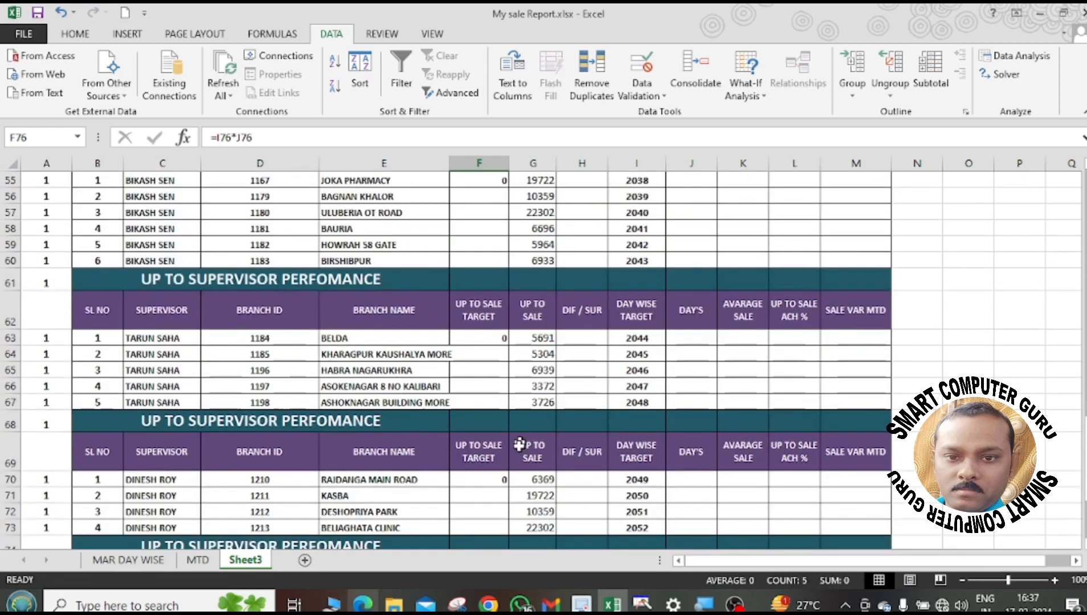
pyautogui.scroll(-6, 517, 450)
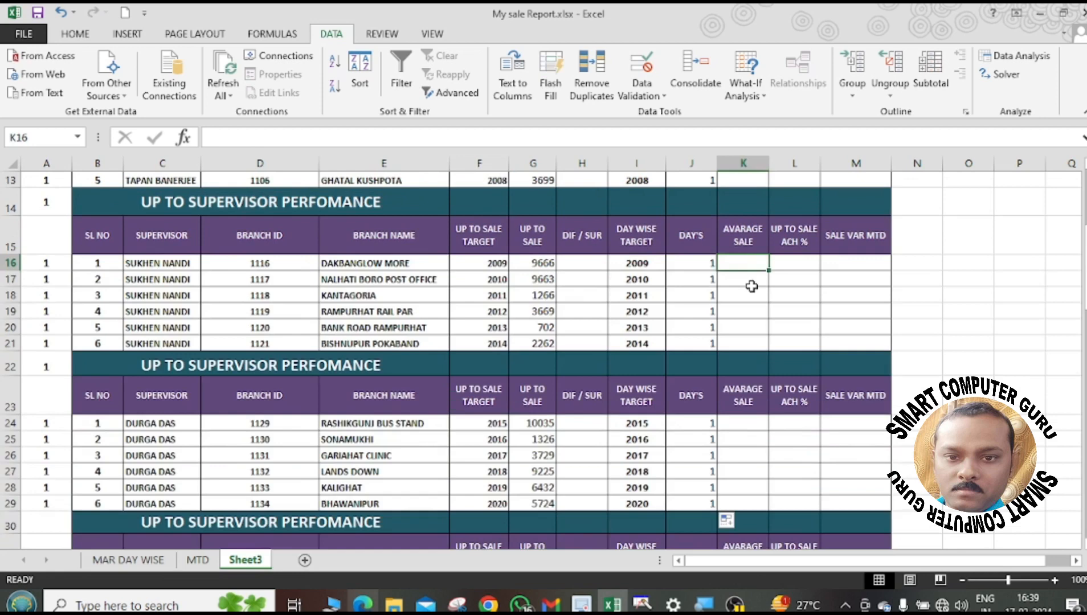
# Calculate the DIF / SUR in H16 as up-to sale minus up-to-sale target with =G16-F16.
pyautogui.press('Left')
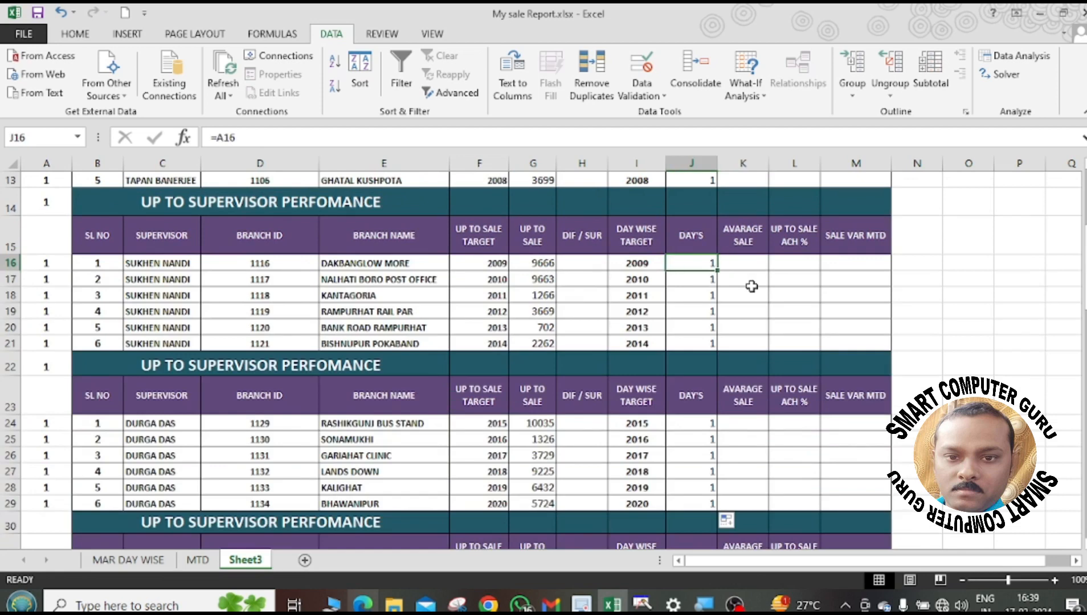
pyautogui.click(579, 268)
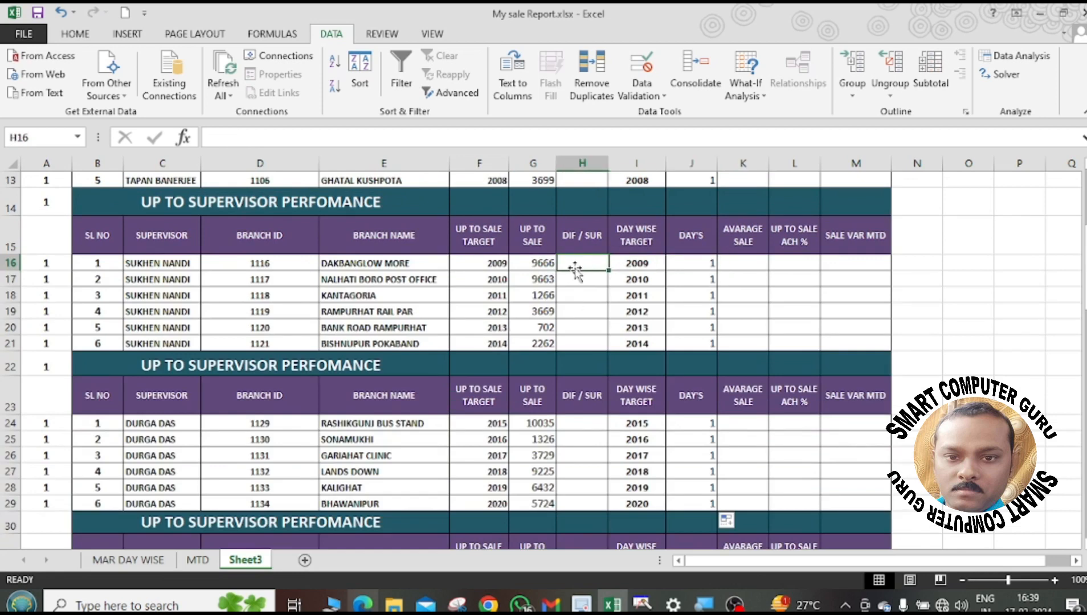
pyautogui.write('=')
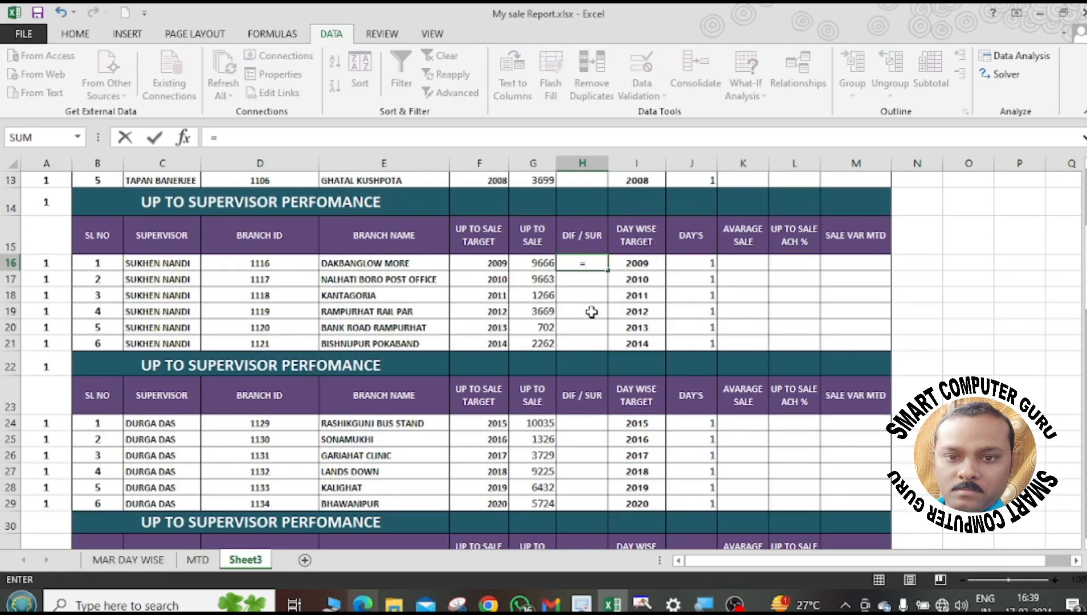
pyautogui.click(533, 266)
pyautogui.write('-')
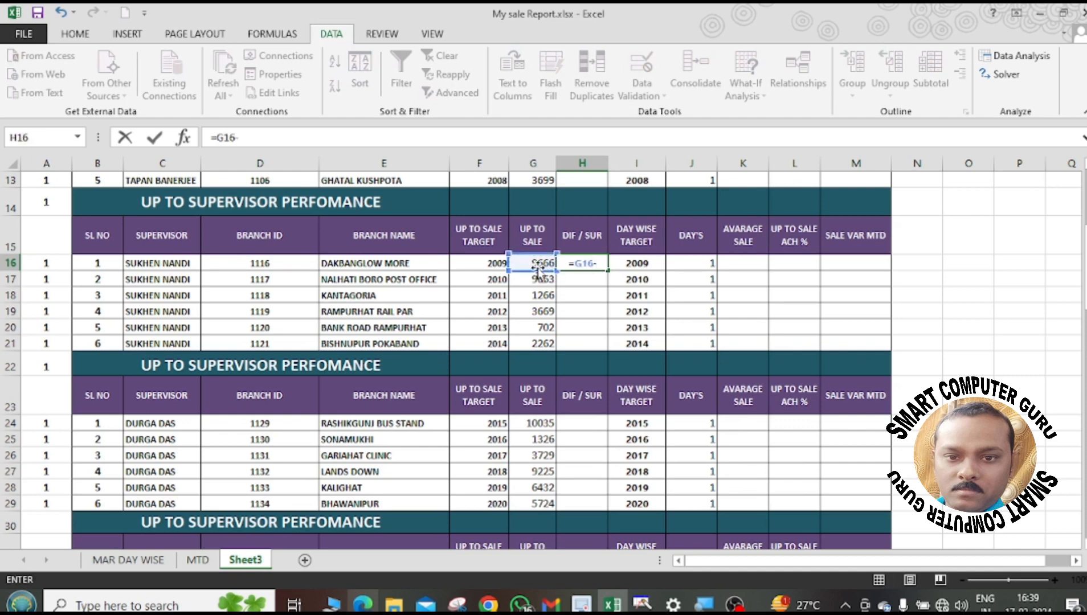
pyautogui.click(475, 268)
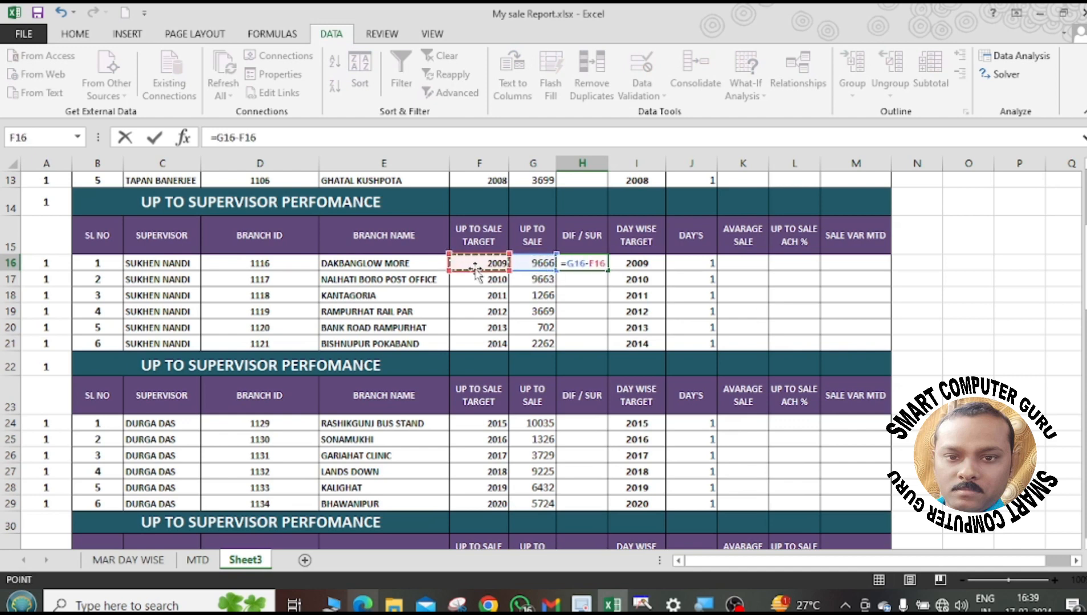
pyautogui.press('Return')
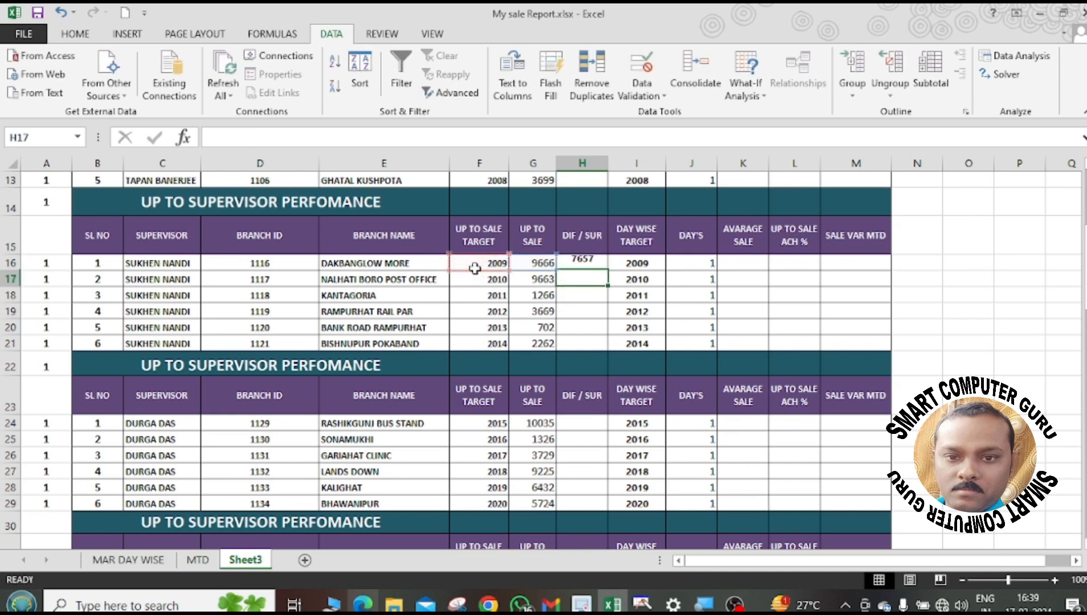
# Fill the DIF / SUR formula in H16 down to H21 for the remaining branches of that block.
pyautogui.click(587, 264)
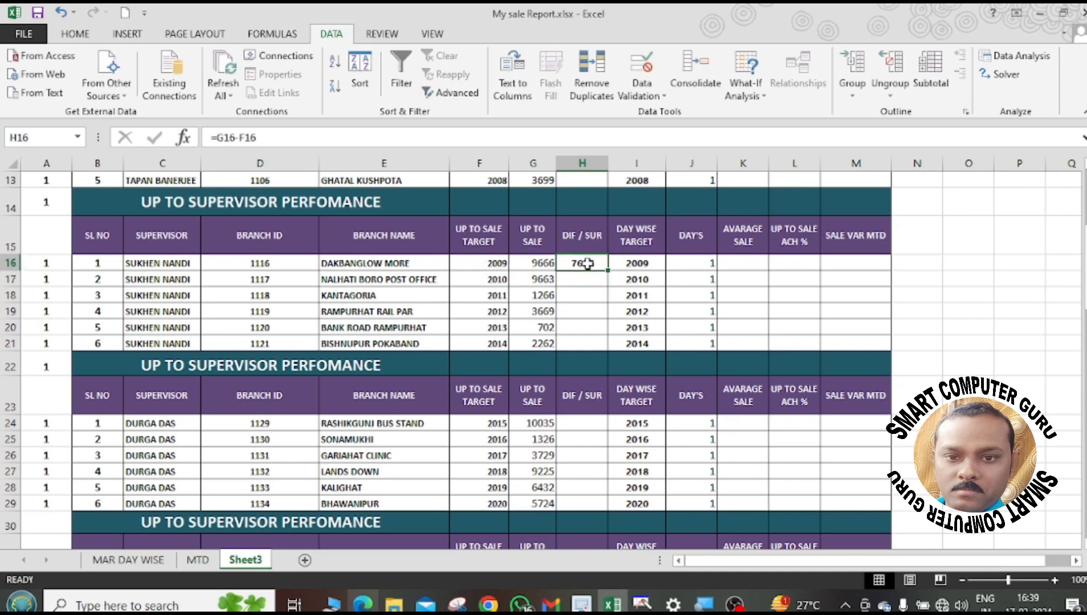
pyautogui.moveTo(609, 274); pyautogui.dragTo(609, 347)
pyautogui.click(655, 315)
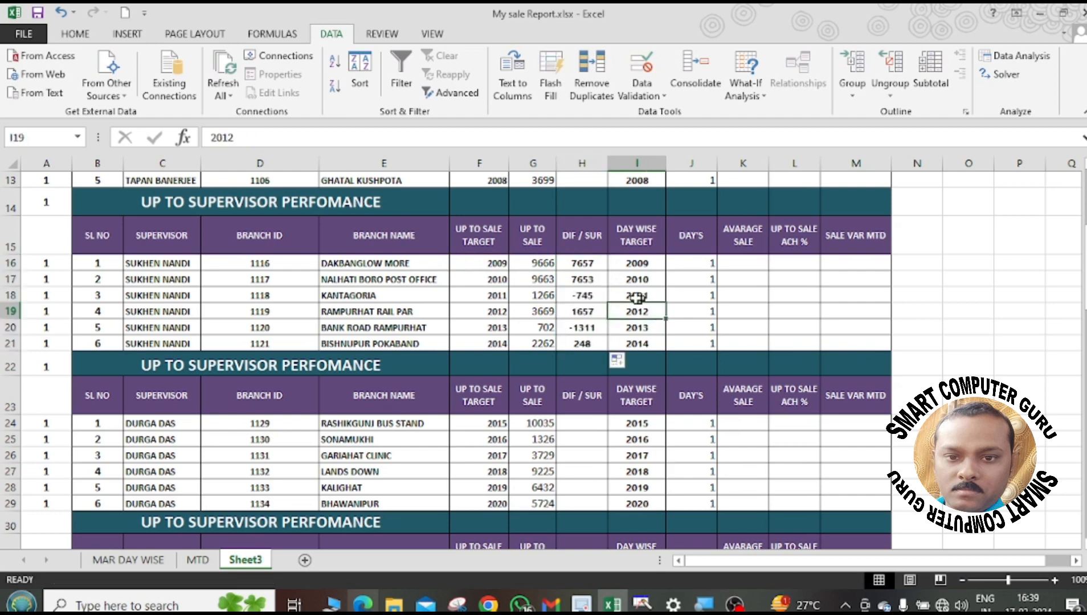
# Copy the DIF / SUR formula from H16 into H24 and H32, the first branch rows of the next two blocks.
pyautogui.click(576, 264)
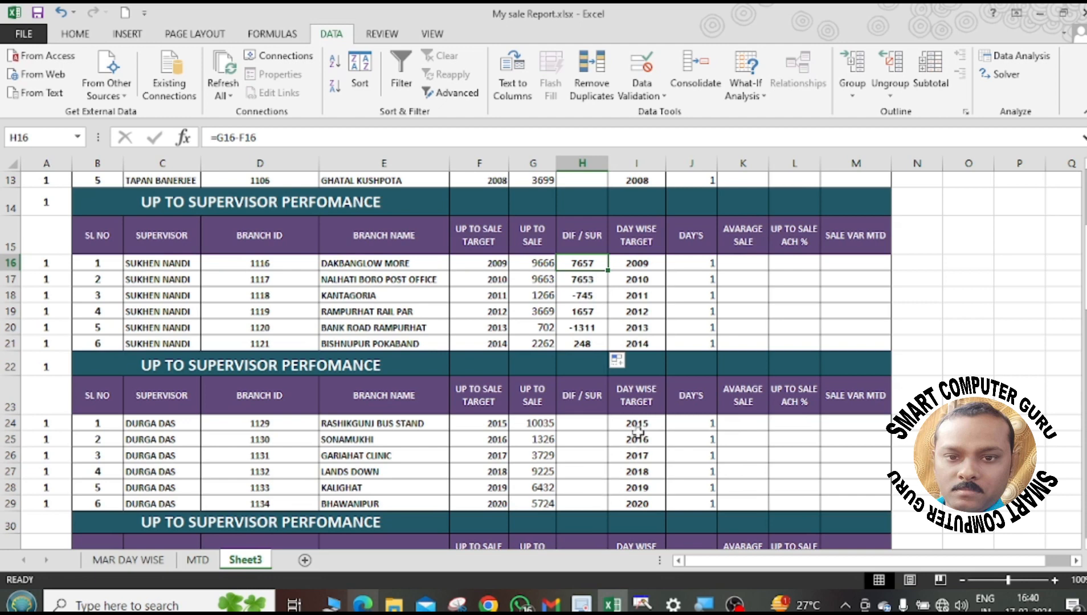
pyautogui.hotkey('ctrl', 'c')
pyautogui.click(596, 426)
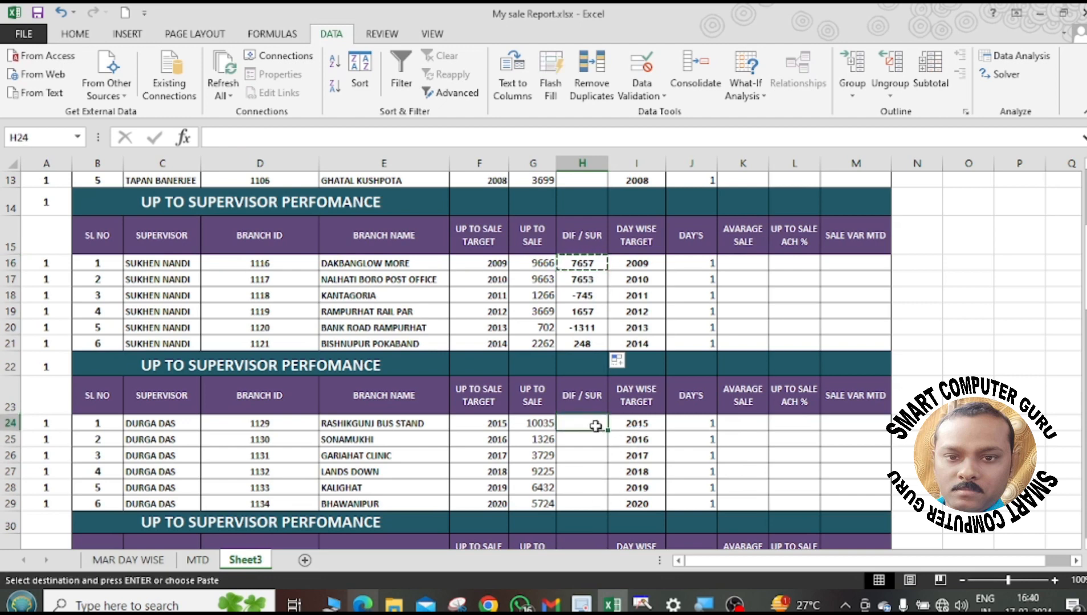
pyautogui.hotkey('ctrl', 'v')
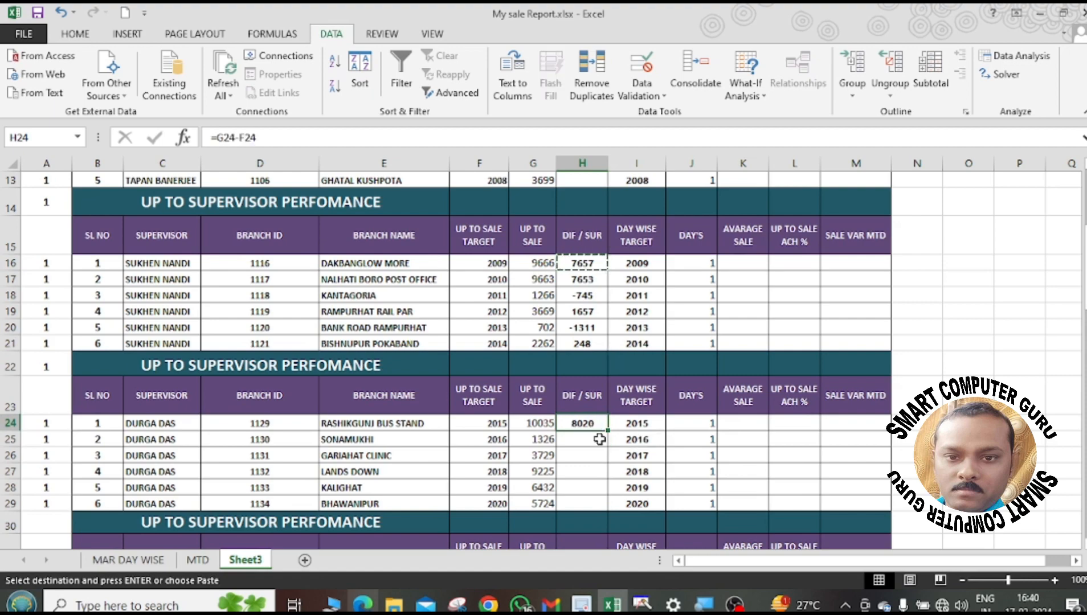
pyautogui.scroll(-4, 600, 439)
pyautogui.click(577, 321)
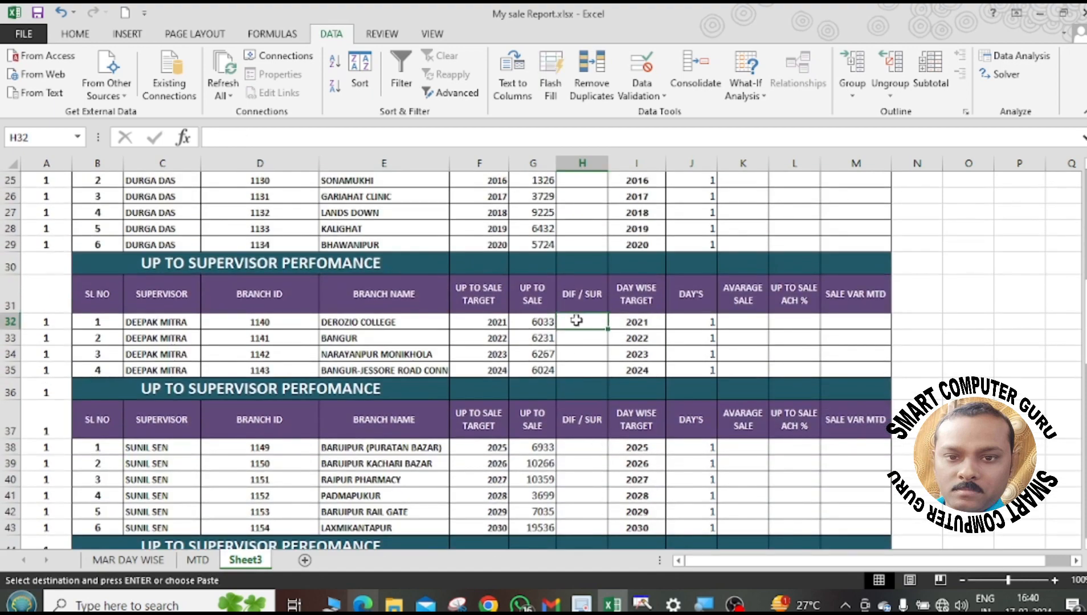
pyautogui.hotkey('ctrl', 'v')
# Paste the copied DIF / SUR formula into H38 and H46, the first branch rows of the following two blocks.
pyautogui.click(601, 449)
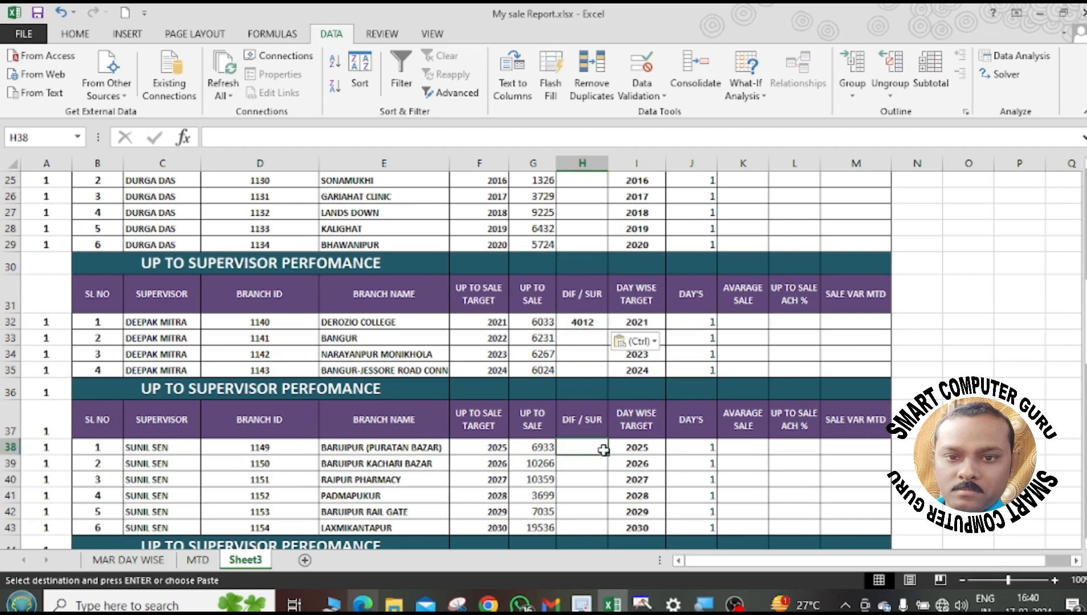
pyautogui.hotkey('ctrl', 'v')
pyautogui.scroll(-2, 602, 450)
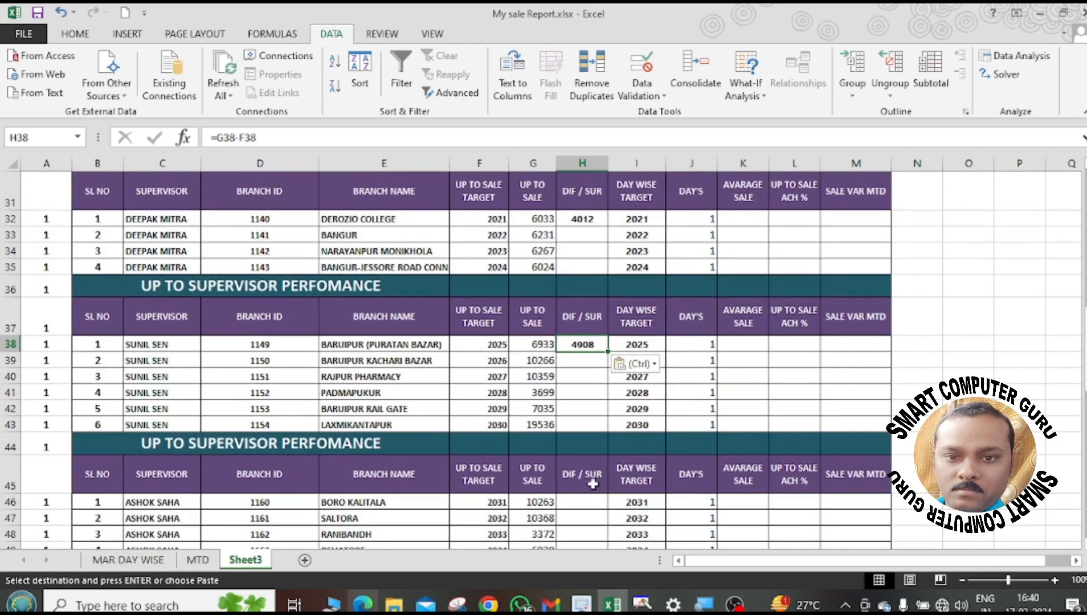
pyautogui.click(593, 499)
pyautogui.hotkey('ctrl', 'v')
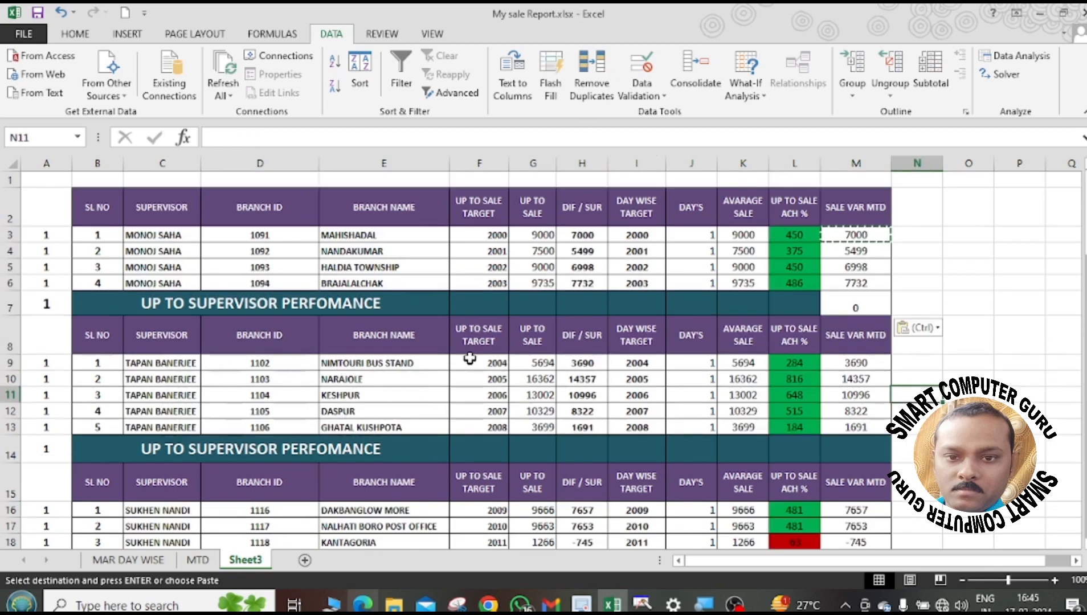
# Total the first supervisor block's up-to-sale target and up-to-sale figures (rows 3 to 6) into F7 and G7 with AutoSum.
pyautogui.click(486, 297)
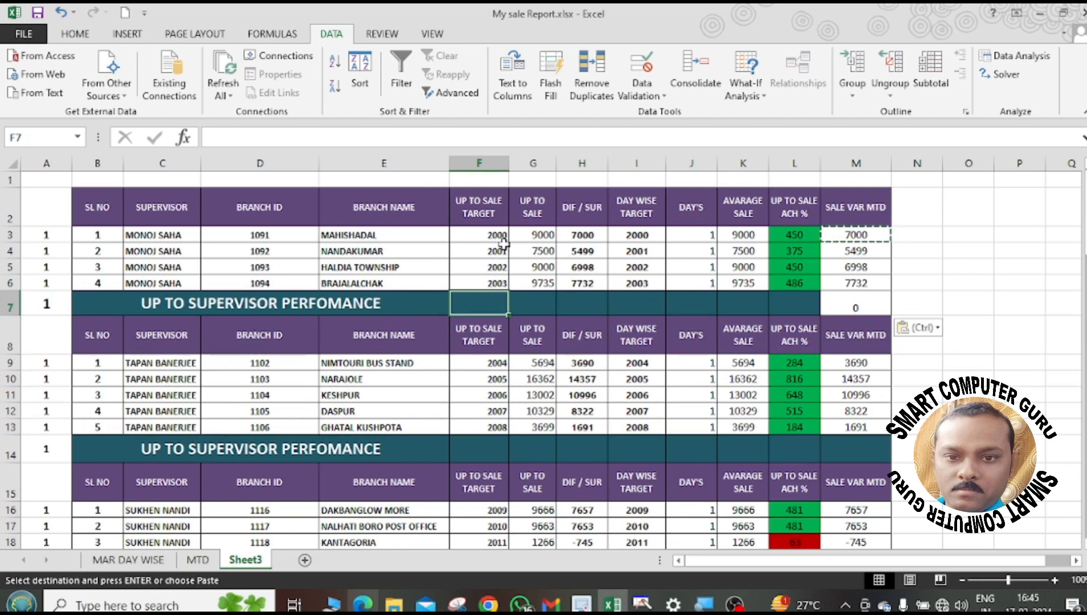
pyautogui.moveTo(496, 237); pyautogui.dragTo(497, 283)
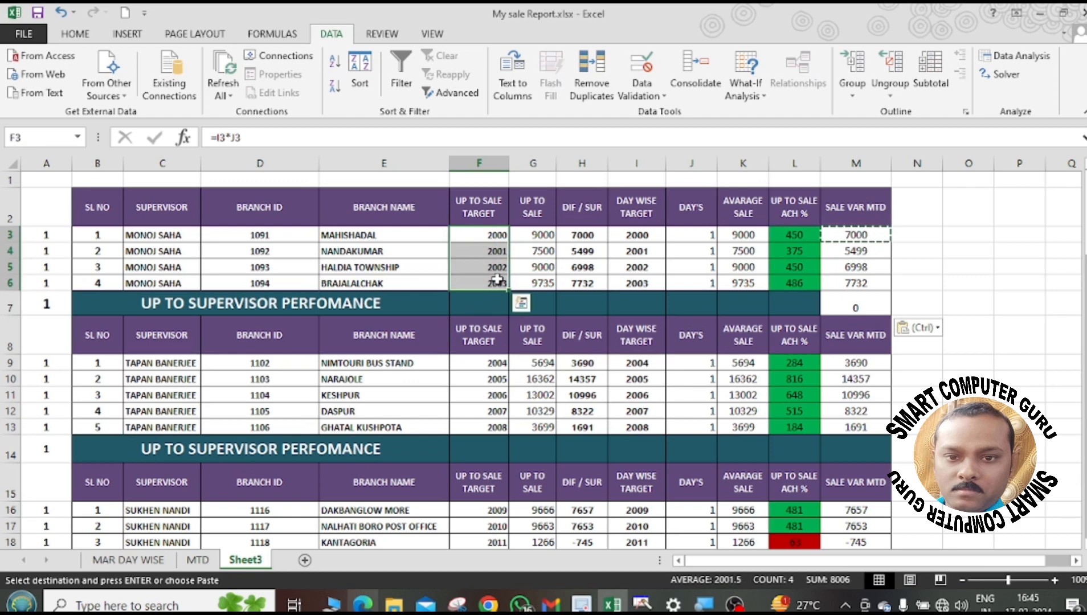
pyautogui.click(86, 36)
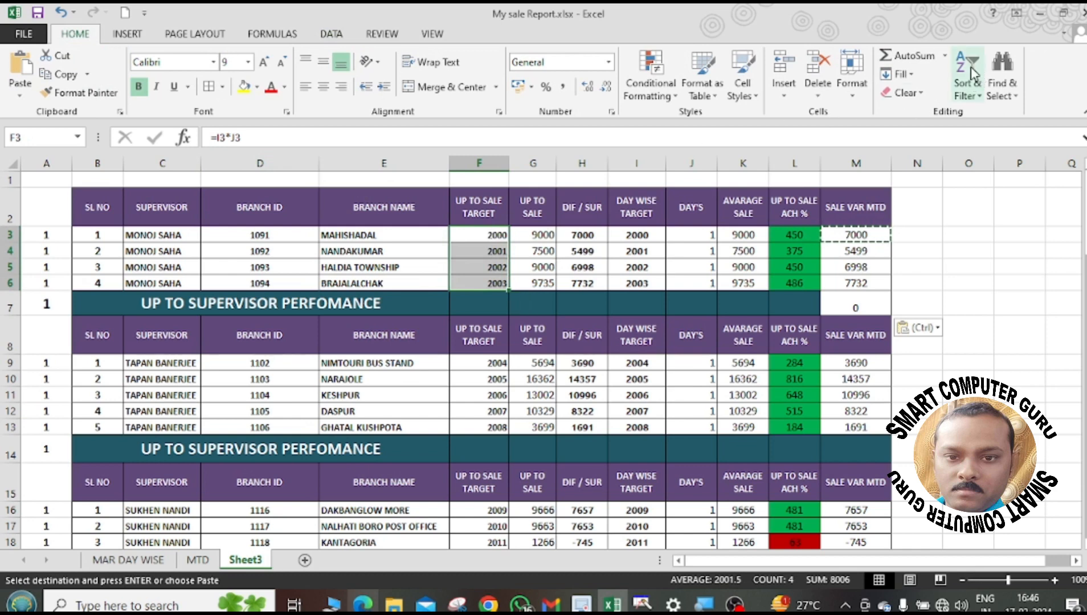
pyautogui.click(913, 57)
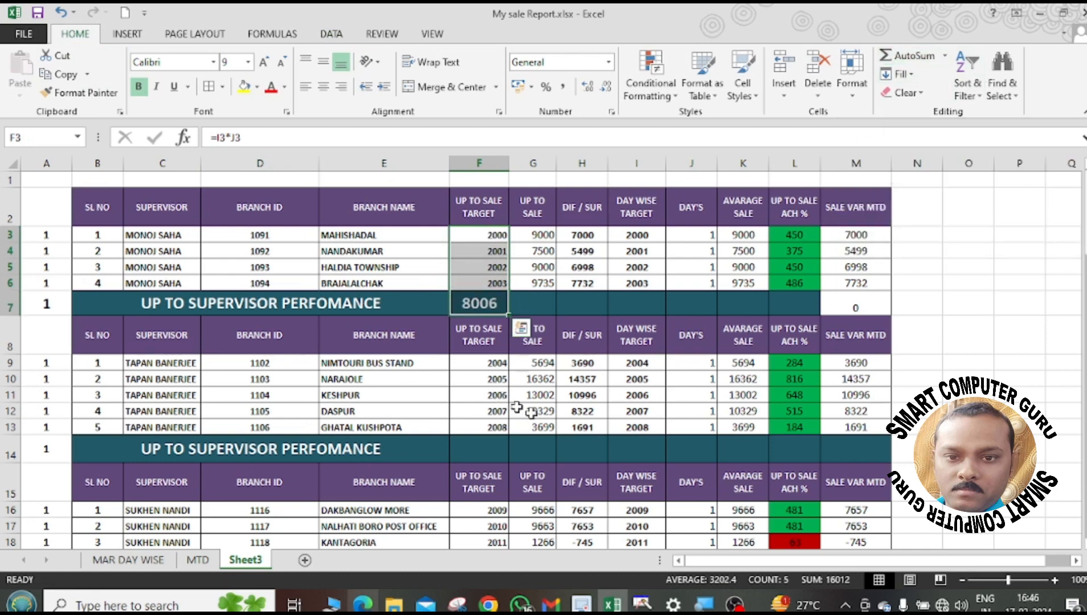
pyautogui.click(577, 424)
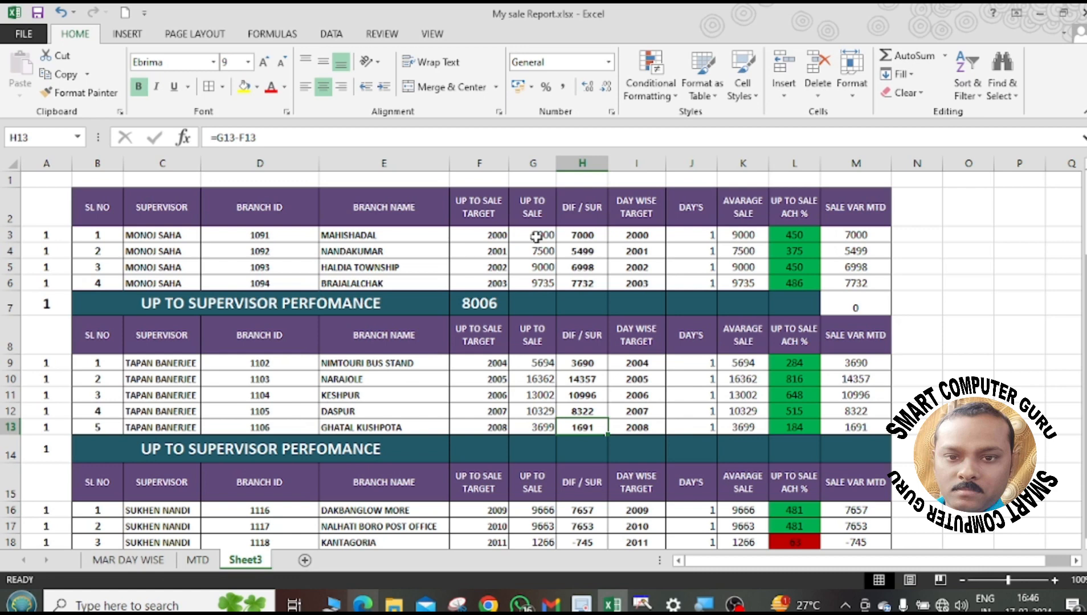
pyautogui.moveTo(536, 237); pyautogui.dragTo(536, 276)
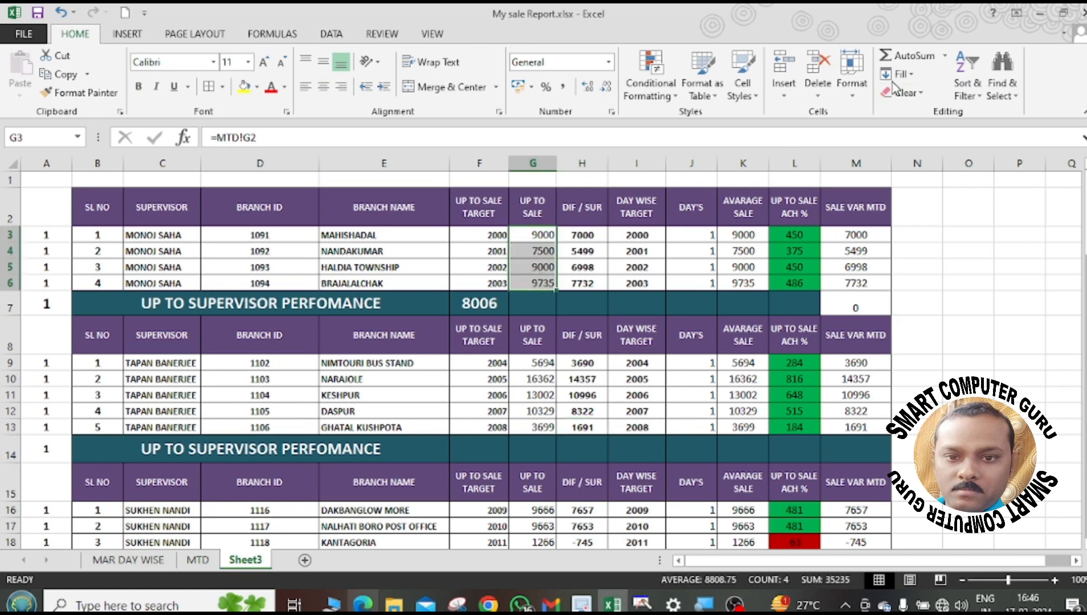
pyautogui.click(902, 57)
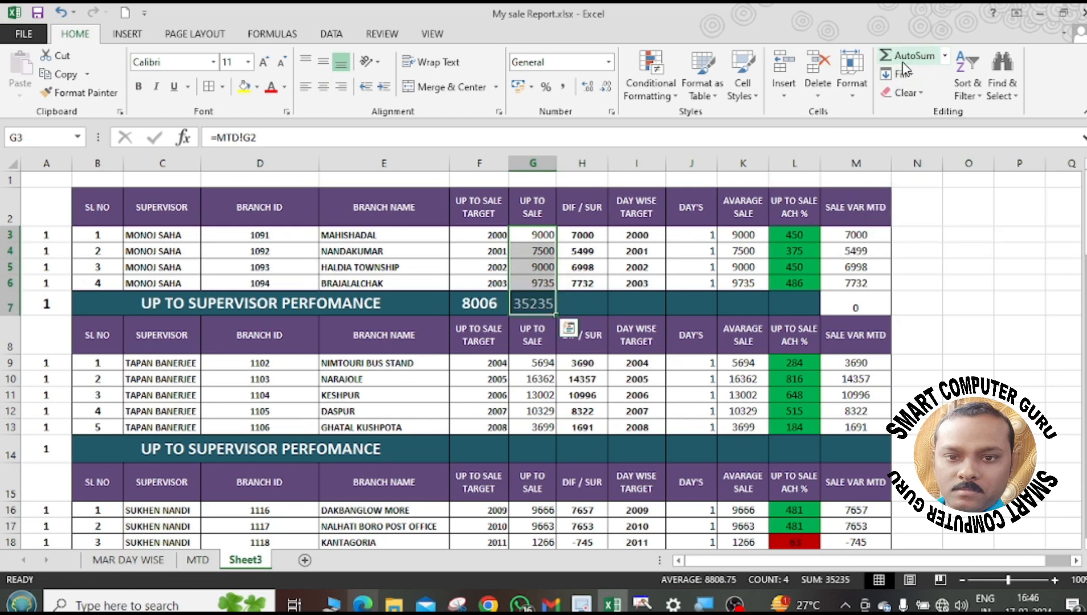
pyautogui.click(646, 338)
# Calculate the first supervisor's DIF / SUR in H7 as total sale minus total target with =G7-F7.
pyautogui.click(589, 300)
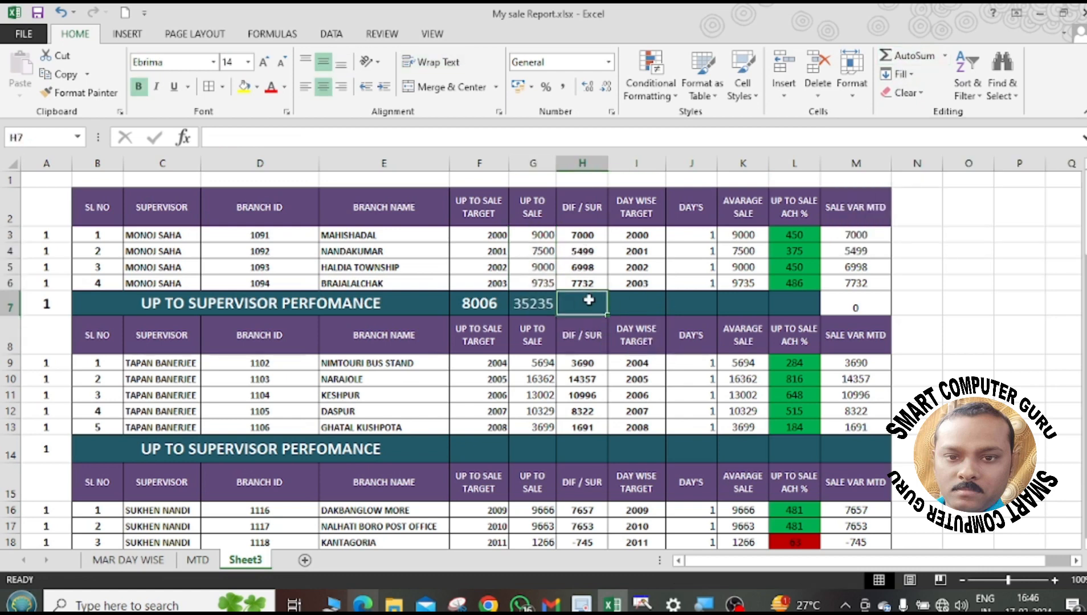
pyautogui.write('=')
pyautogui.click(542, 308)
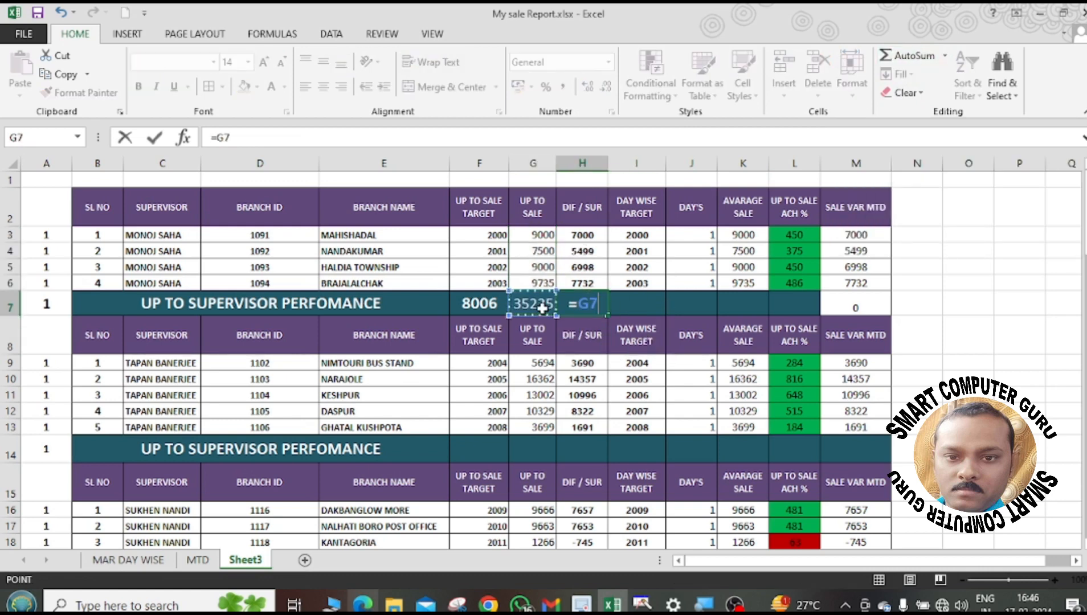
pyautogui.write('-')
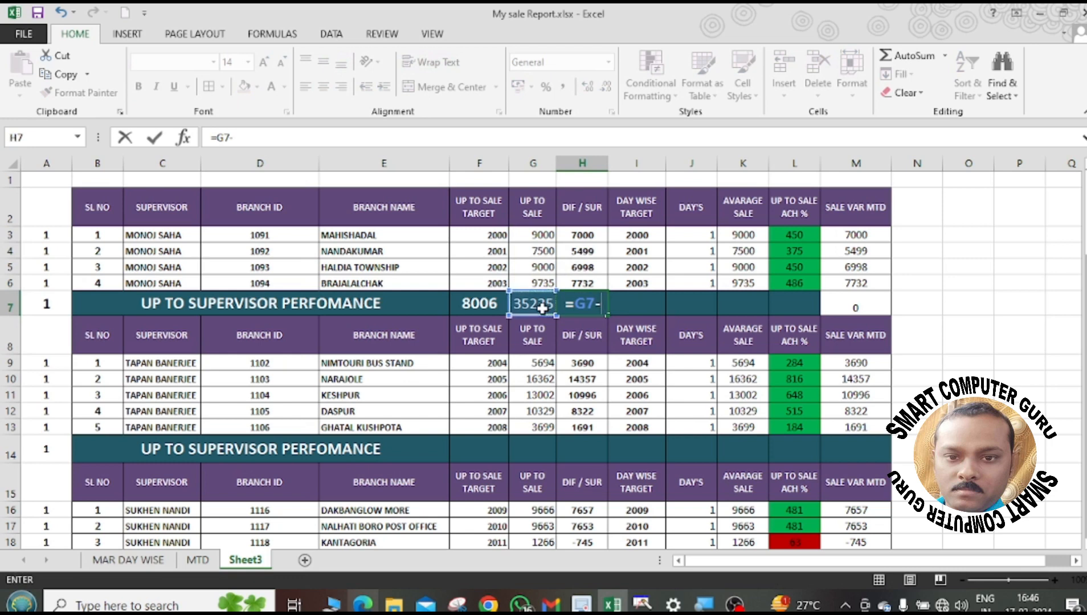
pyautogui.click(497, 303)
pyautogui.press('Return')
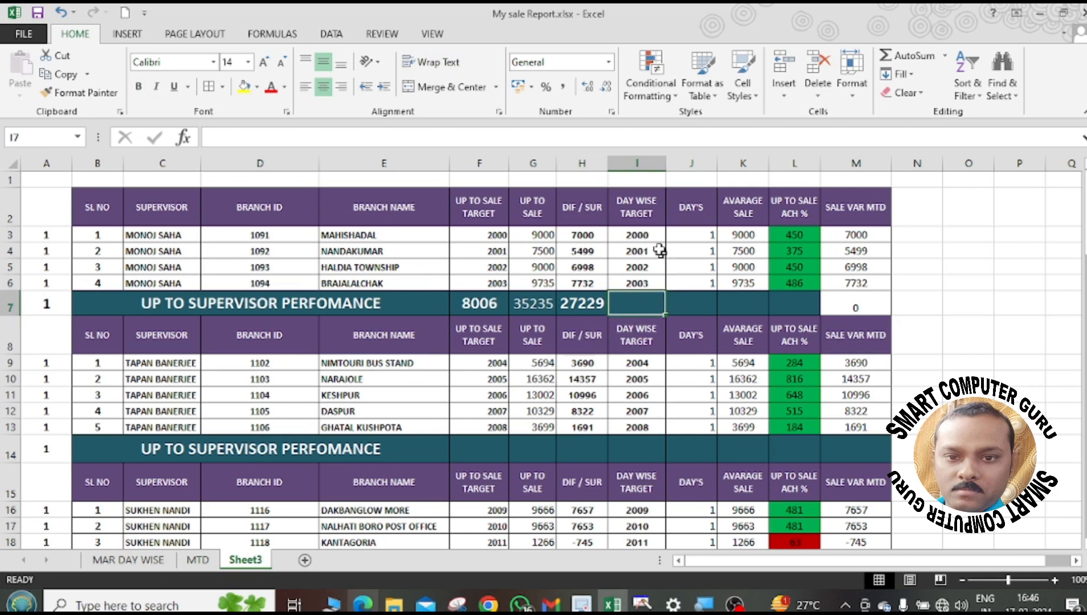
# Total the first block's day wise targets from I3:I6 into I7 with AutoSum.
pyautogui.moveTo(648, 235); pyautogui.dragTo(651, 285)
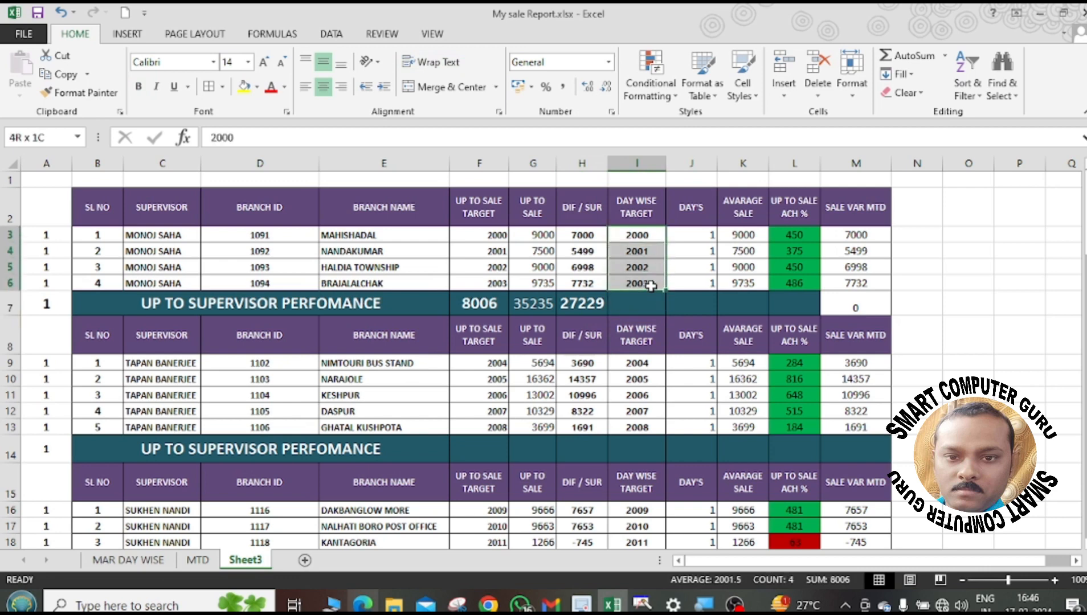
pyautogui.click(911, 55)
pyautogui.click(702, 333)
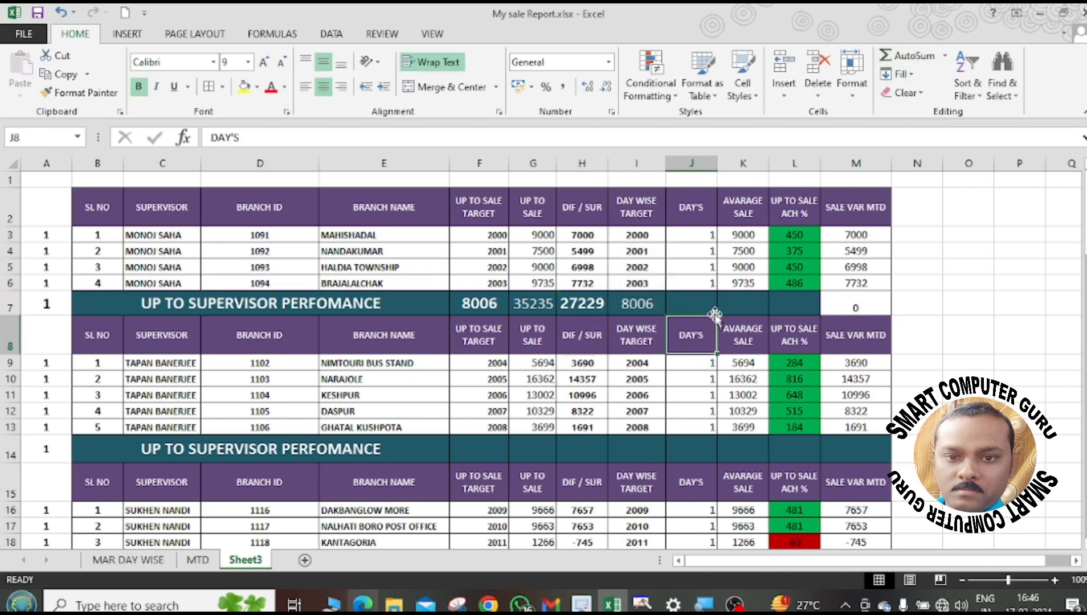
pyautogui.click(700, 306)
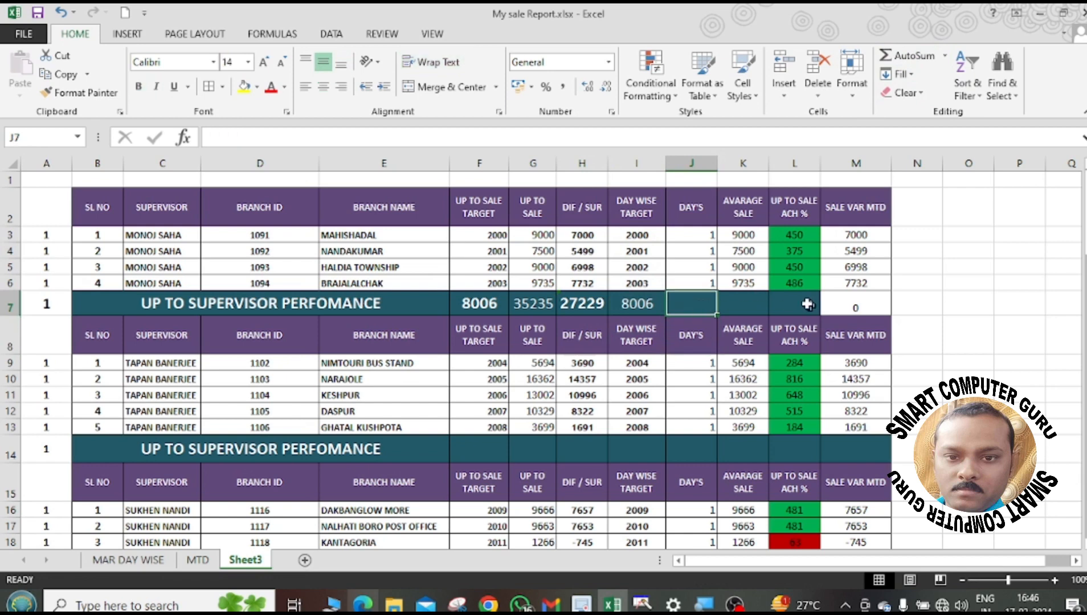
# Calculate the first supervisor's average sale in K7 by dividing total sale by days with =G7/J5.
pyautogui.click(735, 303)
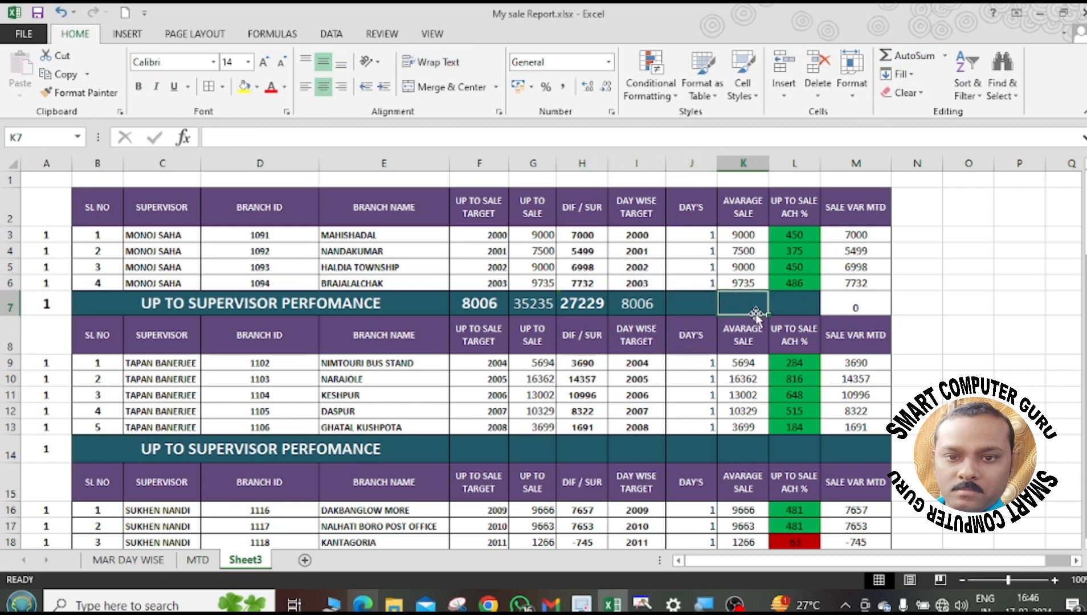
pyautogui.write('=')
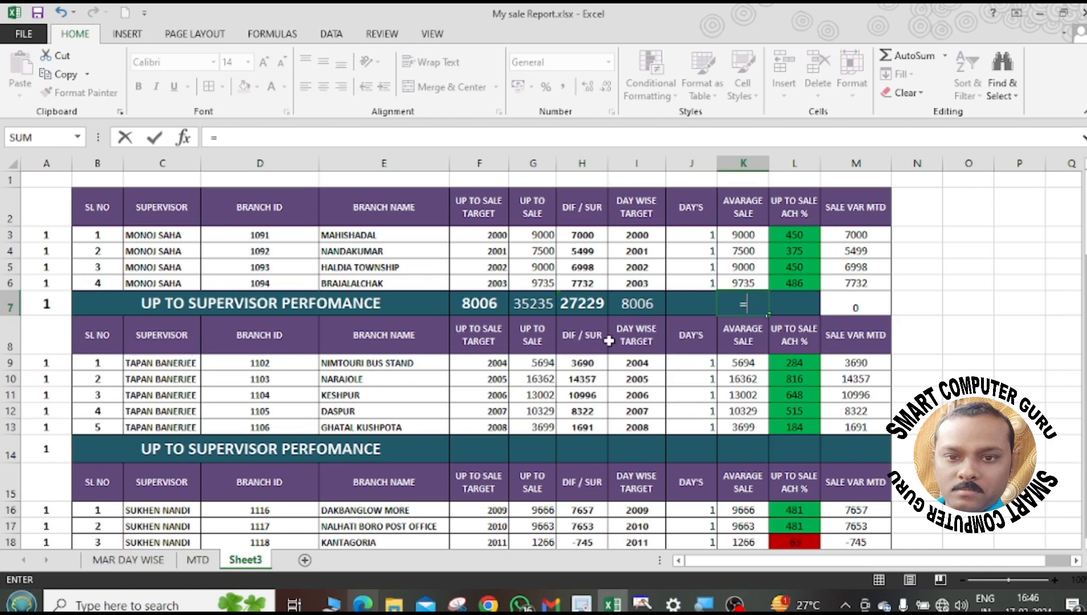
pyautogui.click(544, 310)
pyautogui.write('/')
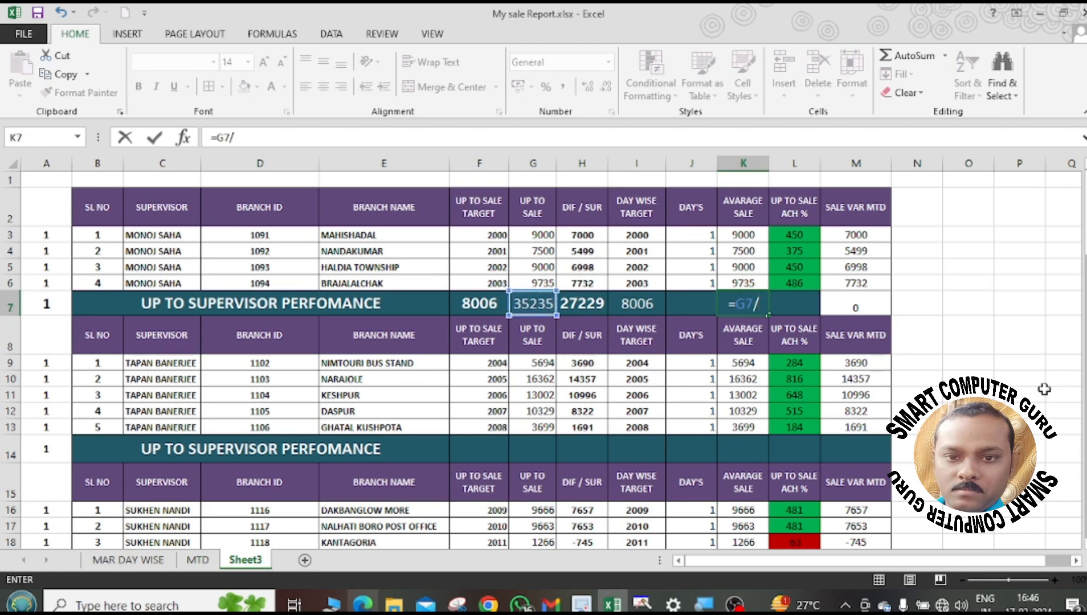
pyautogui.click(707, 264)
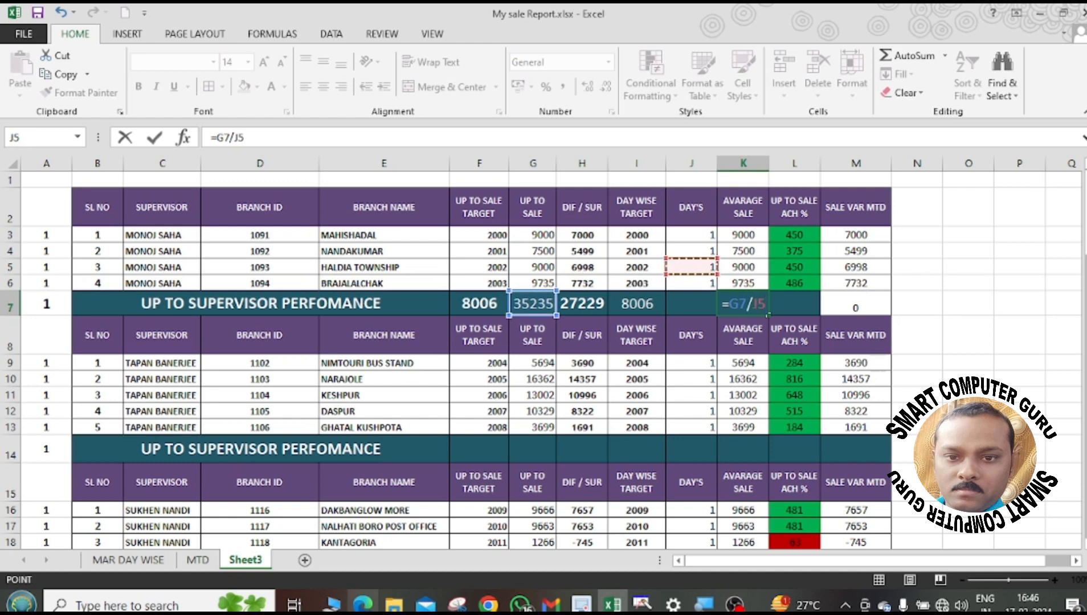
pyautogui.press('Return')
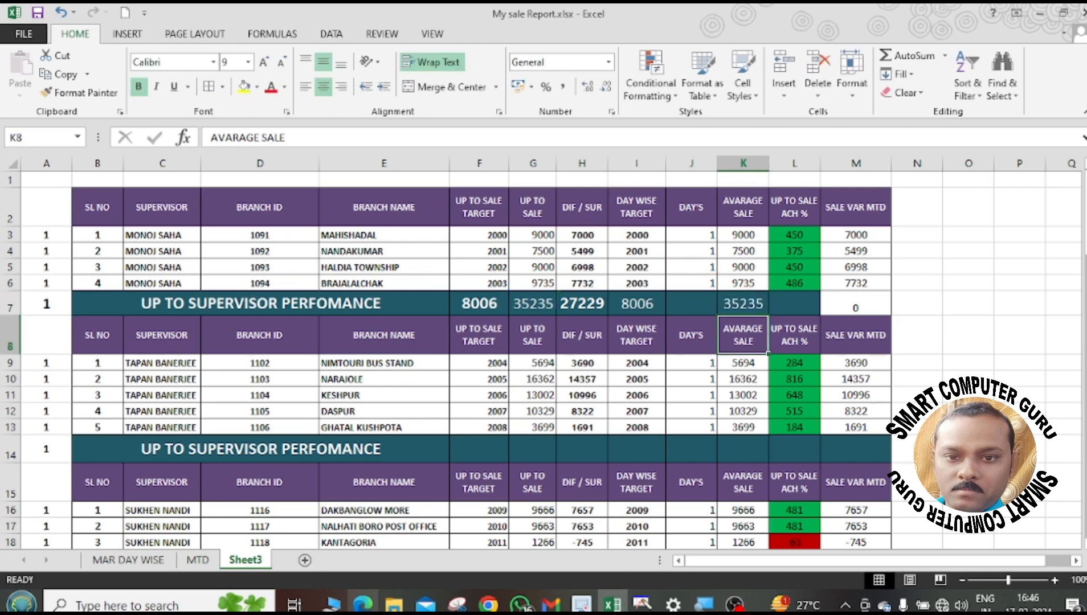
# Copy the UP TO SALE ACH % formula from L6 into the supervisor summary cell L7.
pyautogui.click(807, 303)
pyautogui.click(799, 284)
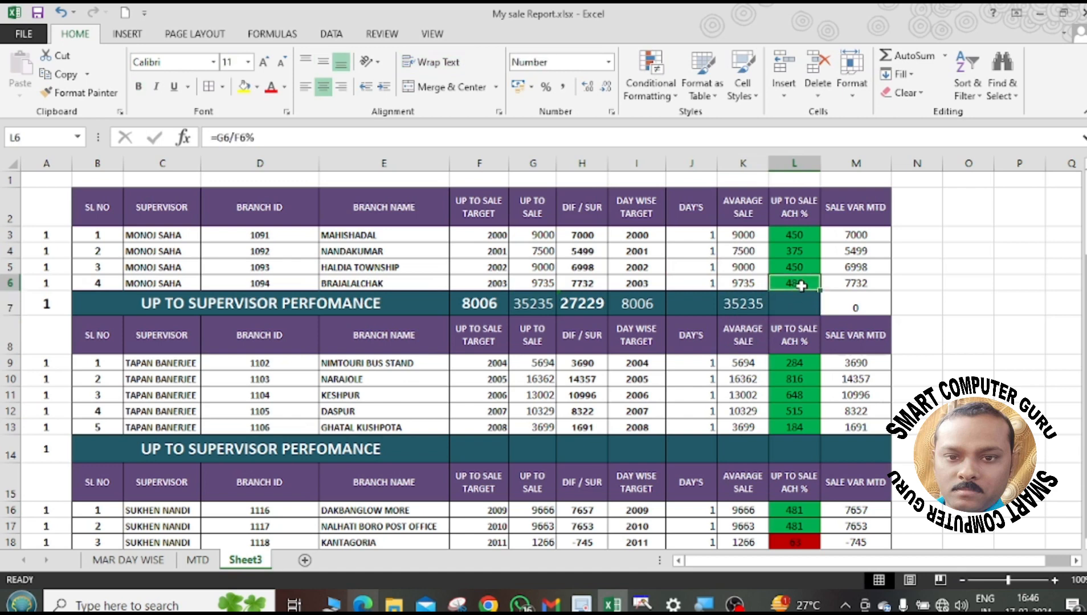
pyautogui.hotkey('ctrl', 'c')
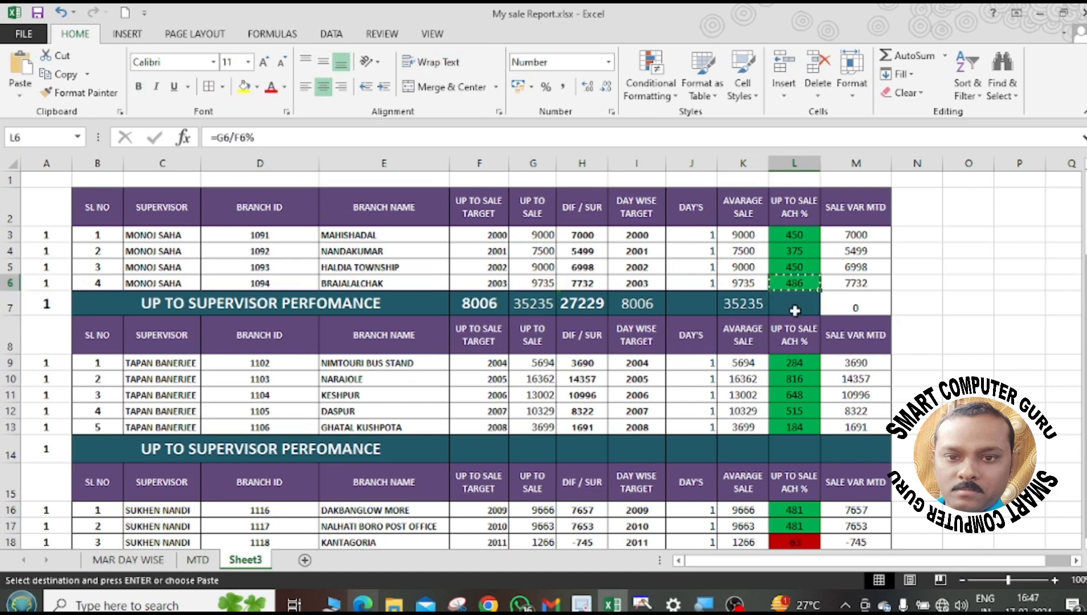
pyautogui.click(795, 304)
pyautogui.hotkey('ctrl', 'v')
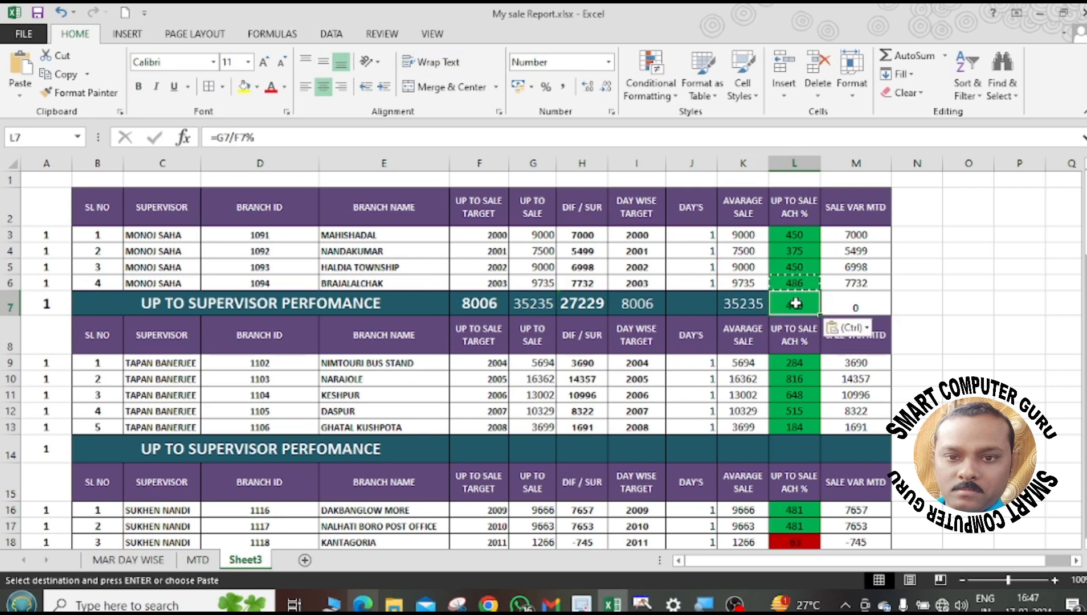
# Try to reuse the SALE VAR MTD formula from M6 in the supervisor summary cell M7.
pyautogui.click(850, 303)
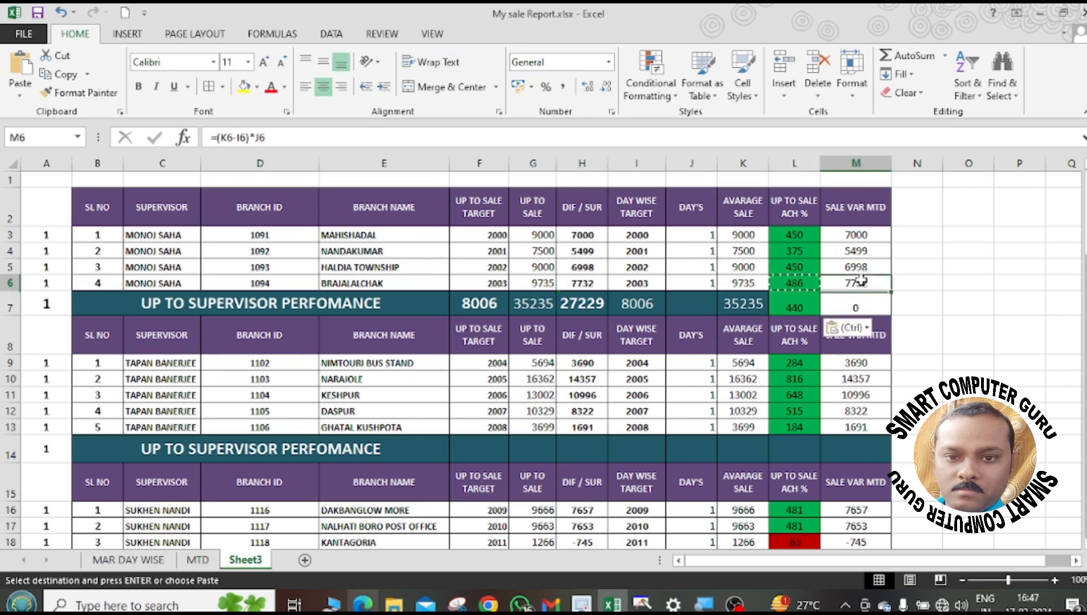
pyautogui.click(860, 281)
pyautogui.hotkey('ctrl', 'c')
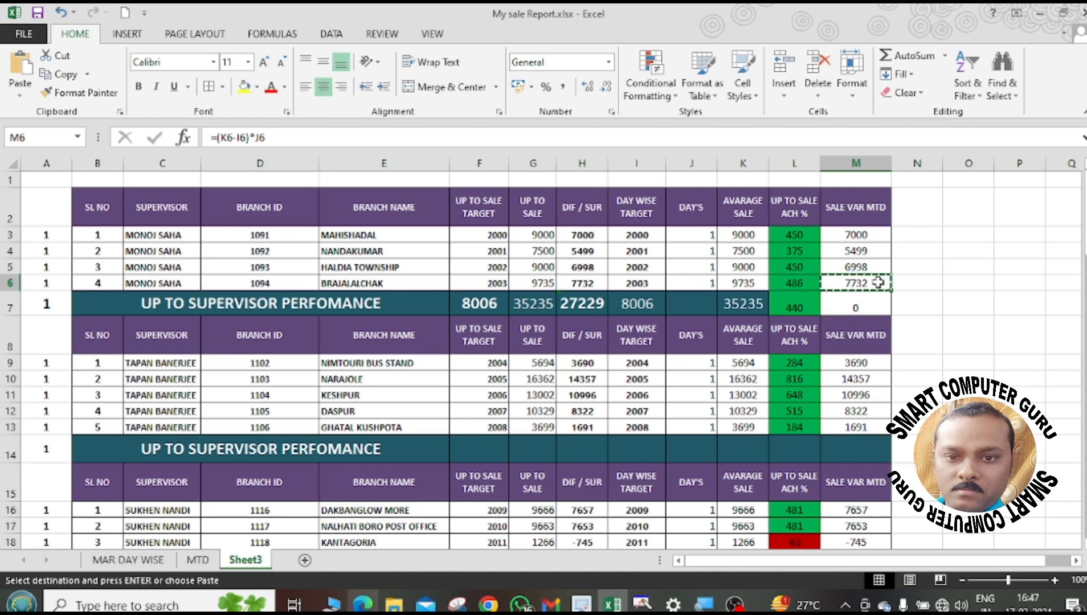
pyautogui.click(855, 303)
pyautogui.hotkey('ctrl', 'v')
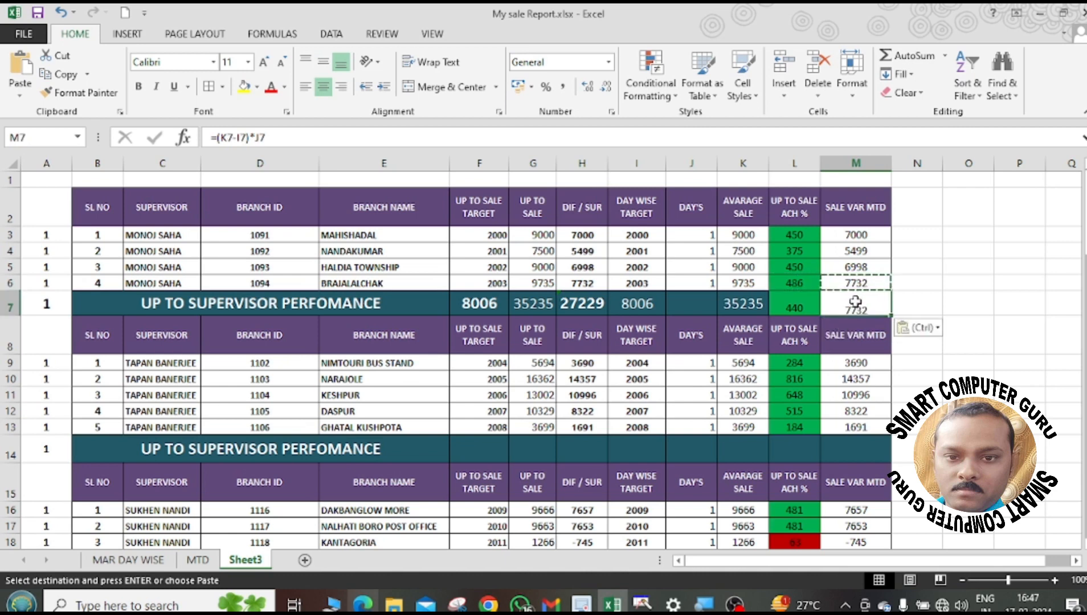
# Clear the pasted SALE VAR MTD formula from M7.
pyautogui.click(974, 333)
pyautogui.click(873, 303)
pyautogui.press('Escape')
pyautogui.press('Delete')
pyautogui.click(967, 347)
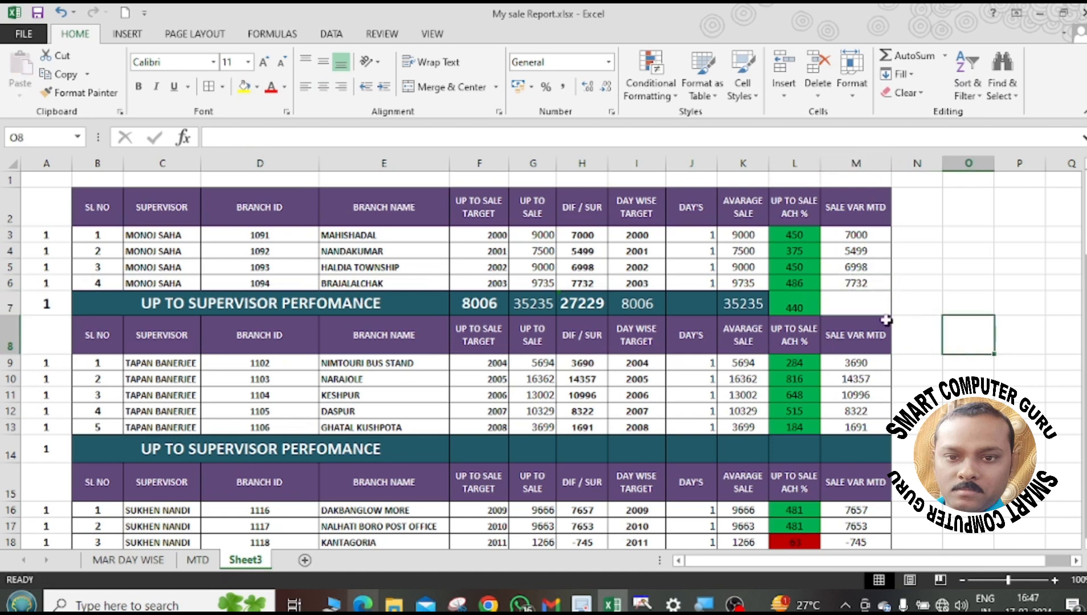
# Calculate the first supervisor's SALE VAR MTD in M7 with =(K7-I7)*J5, following the pattern of the branch formula in M6.
pyautogui.click(869, 285)
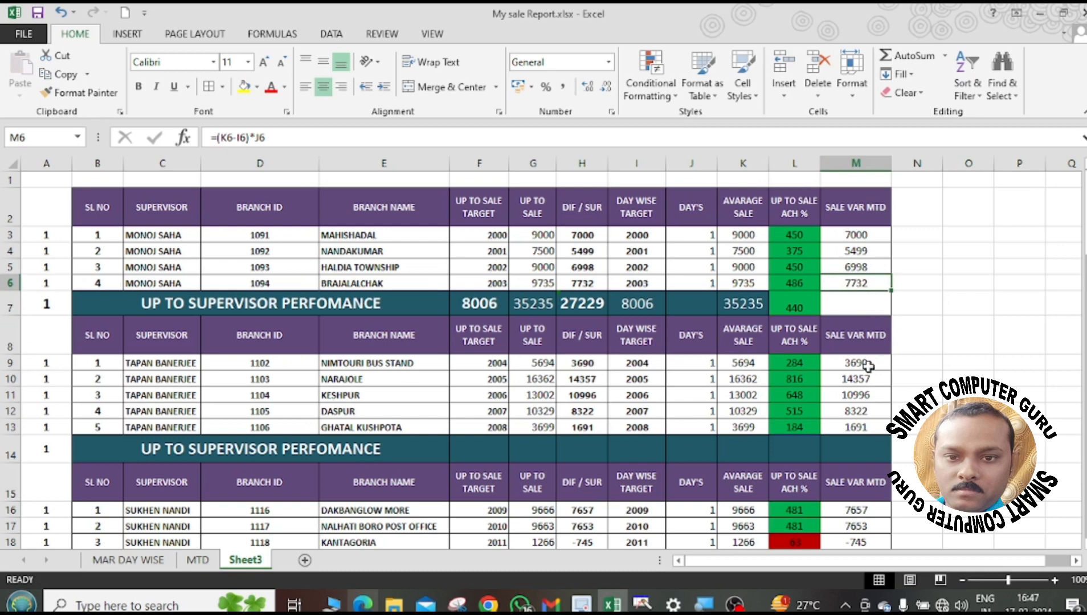
pyautogui.click(843, 309)
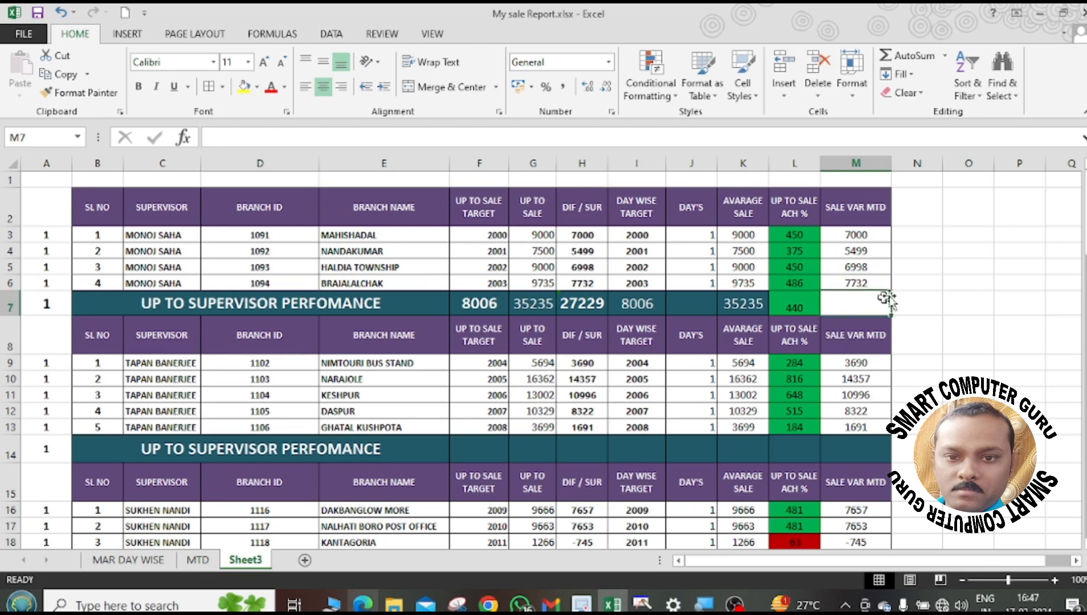
pyautogui.click(863, 278)
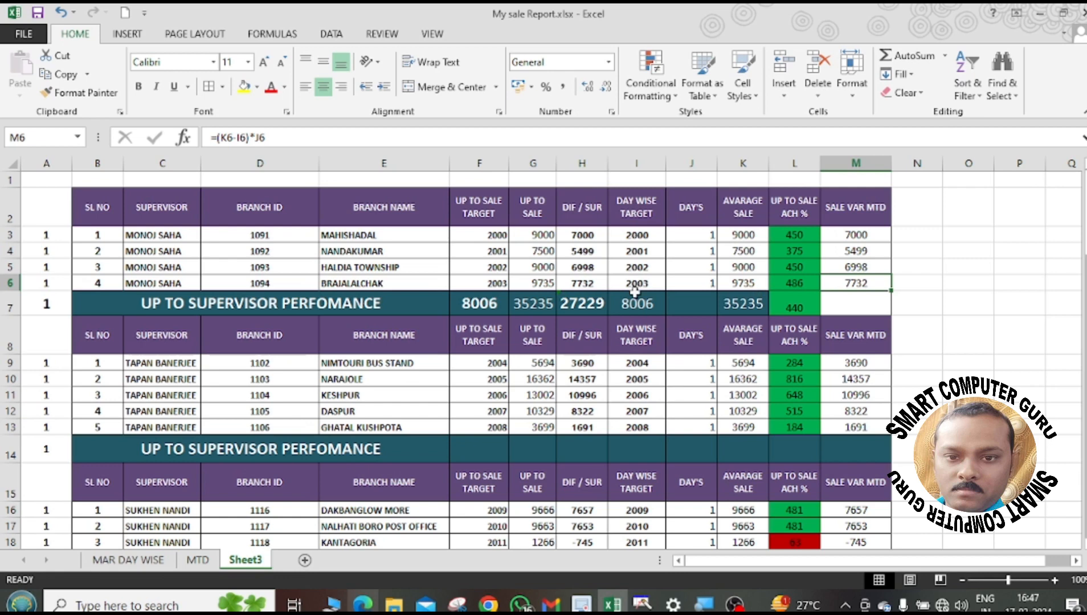
pyautogui.click(864, 308)
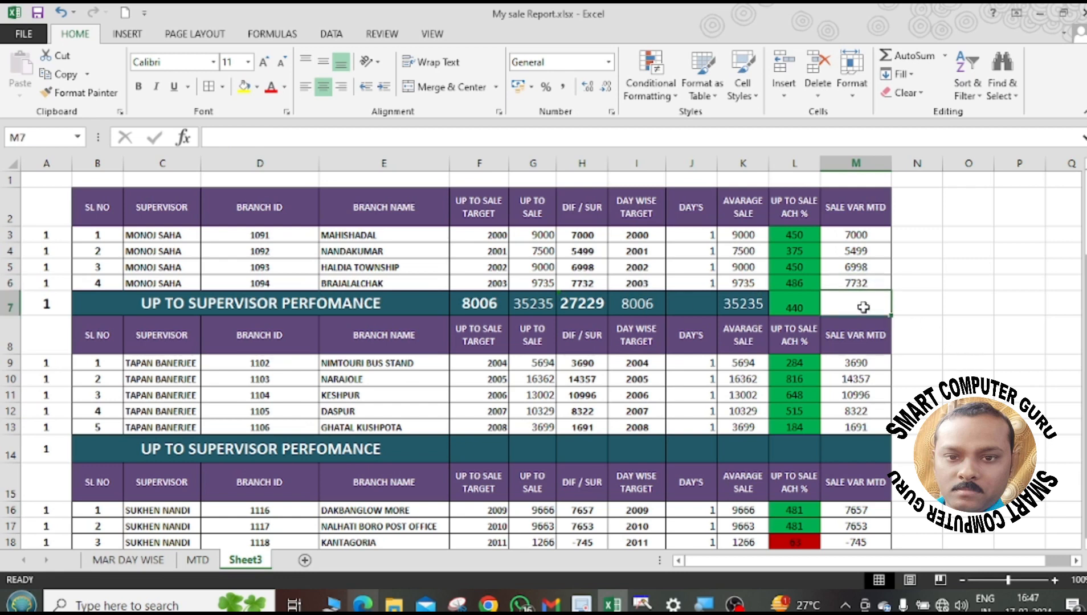
pyautogui.write('=')
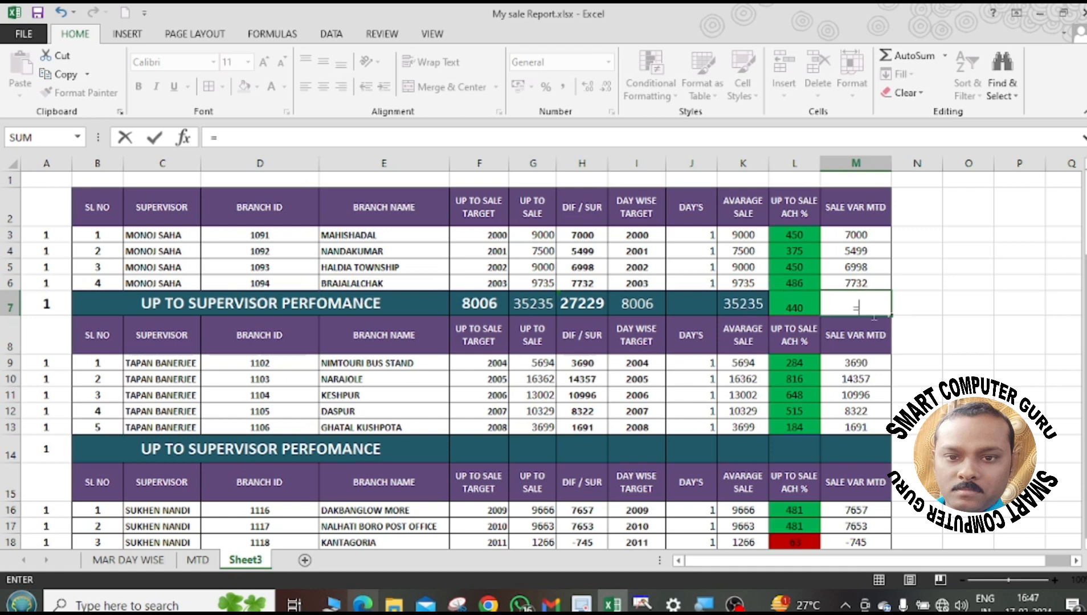
pyautogui.write('(')
pyautogui.click(761, 306)
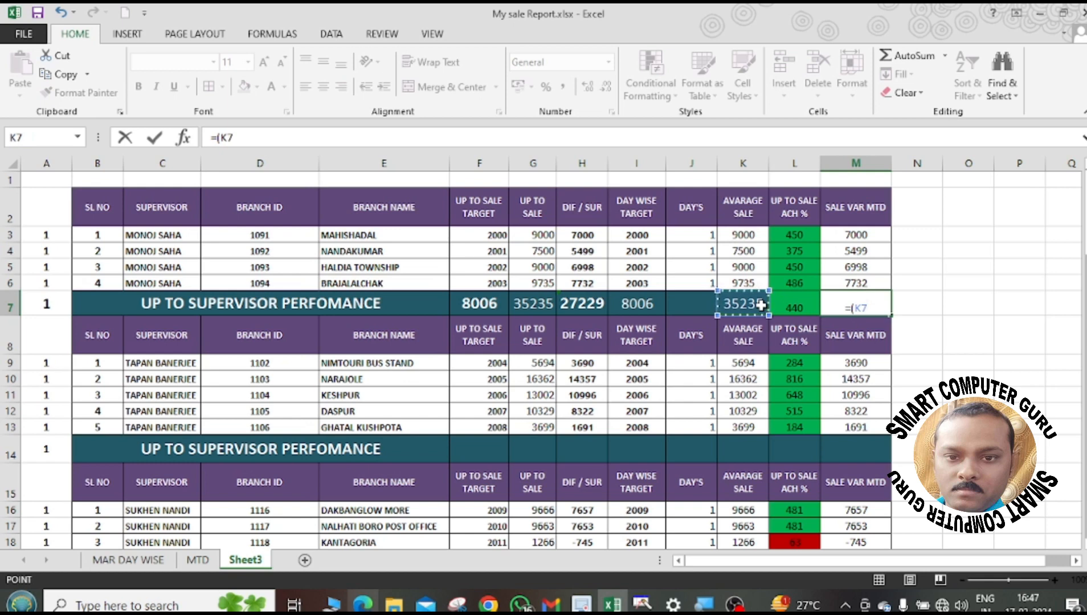
pyautogui.write('-')
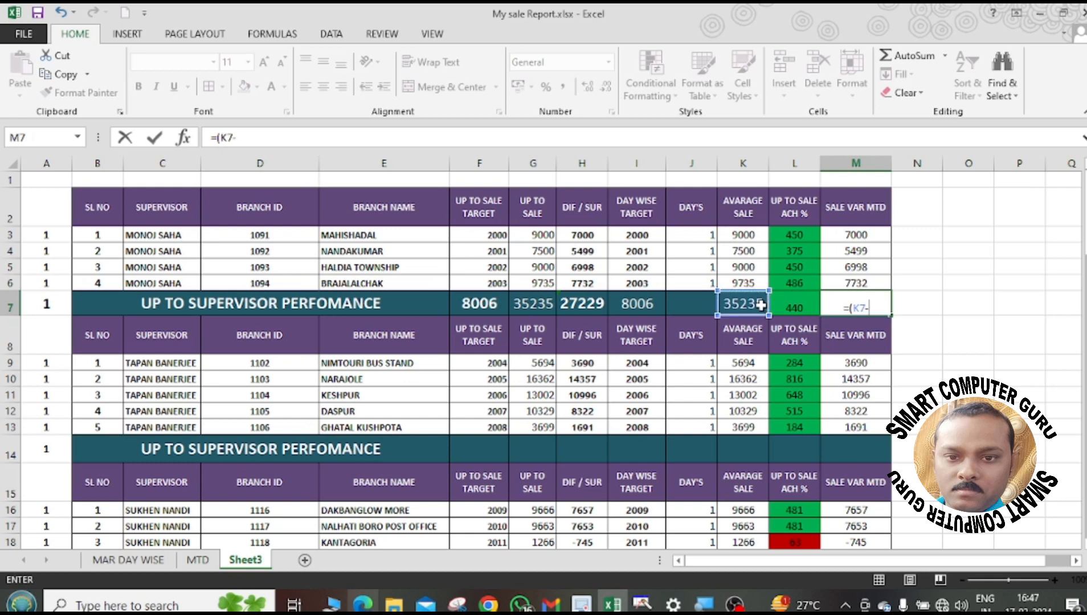
pyautogui.click(643, 306)
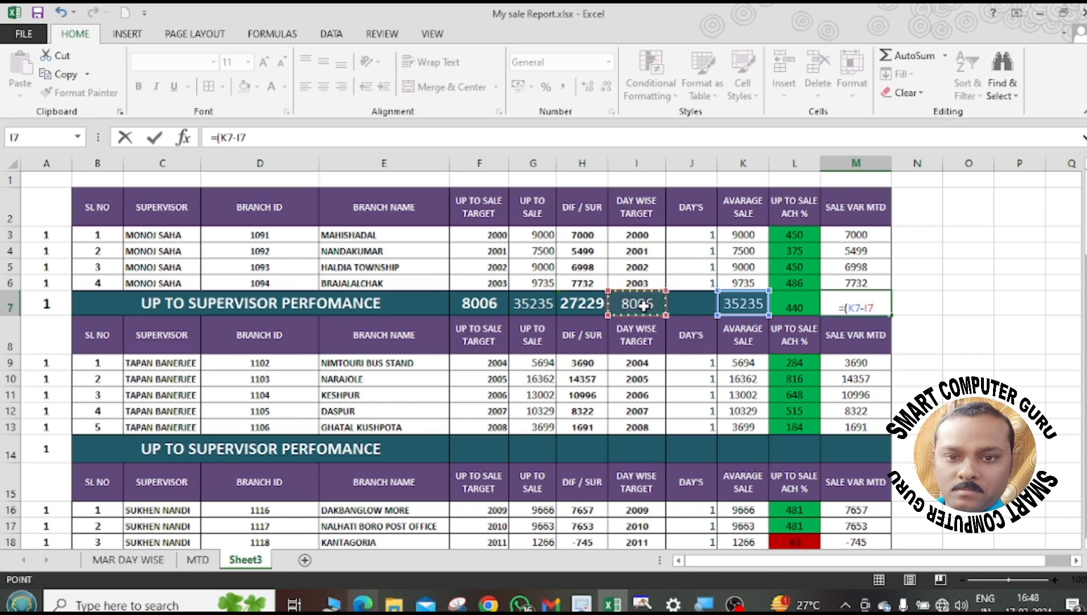
pyautogui.write(')')
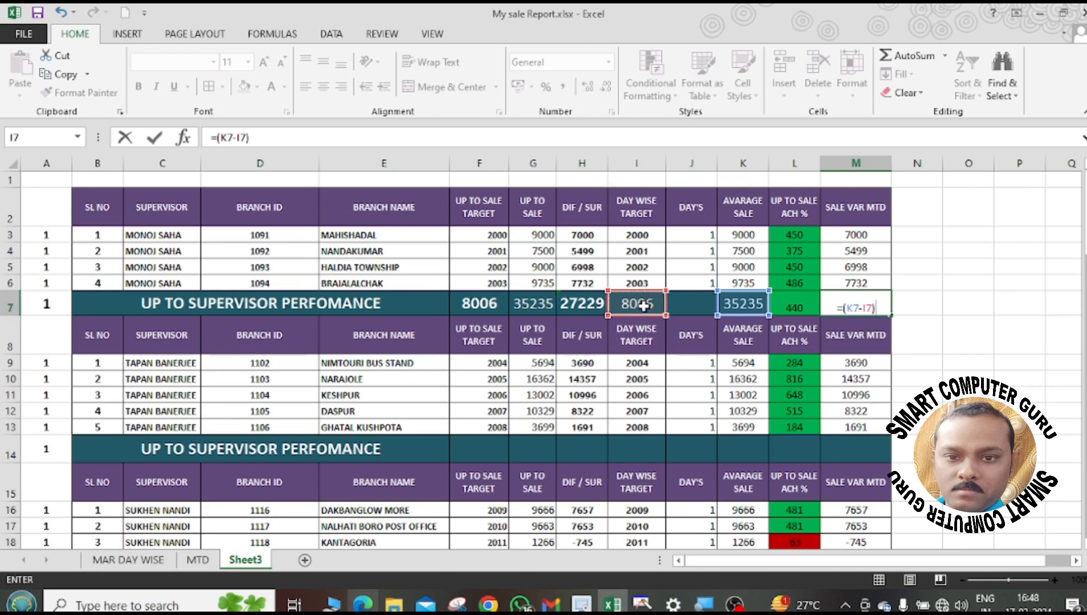
pyautogui.write('*')
pyautogui.click(696, 268)
pyautogui.press('Return')
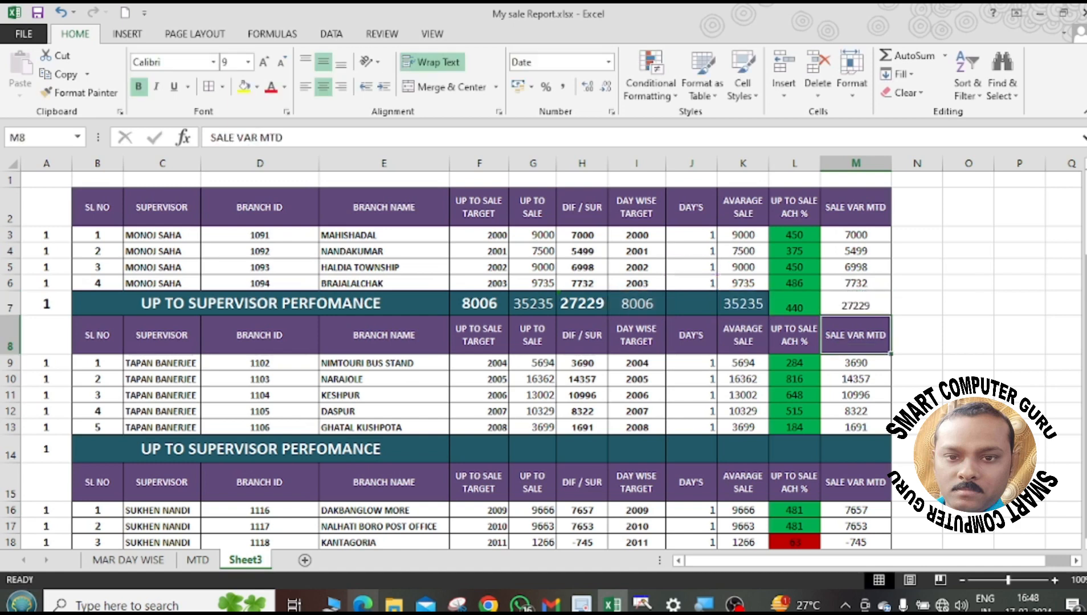
pyautogui.press('Up')
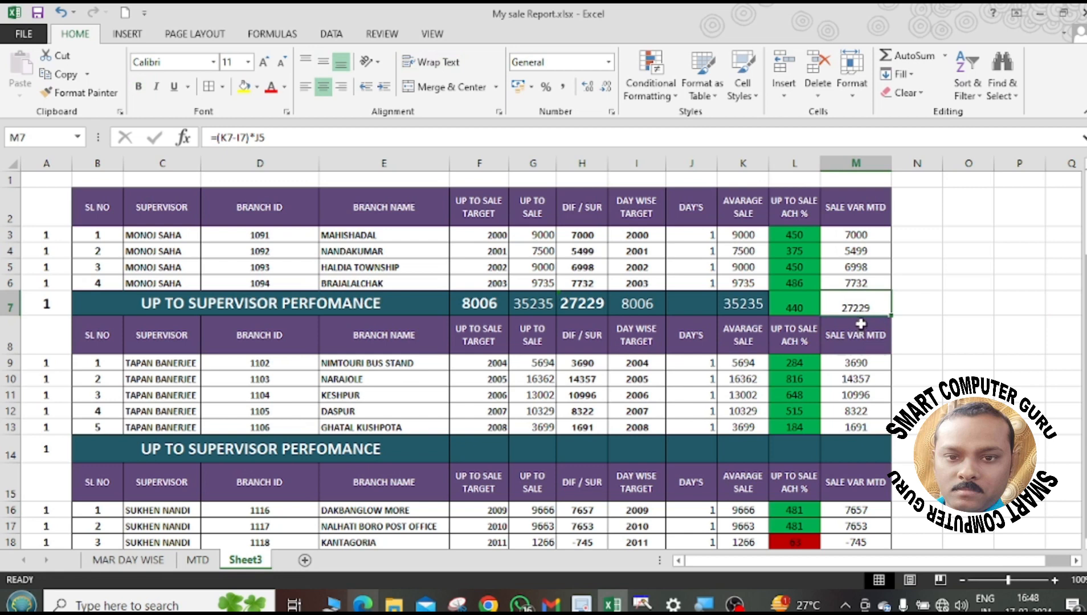
# Try to copy the SALE VAR MTD header formatting from M2 onto M7, and undo it.
pyautogui.click(855, 217)
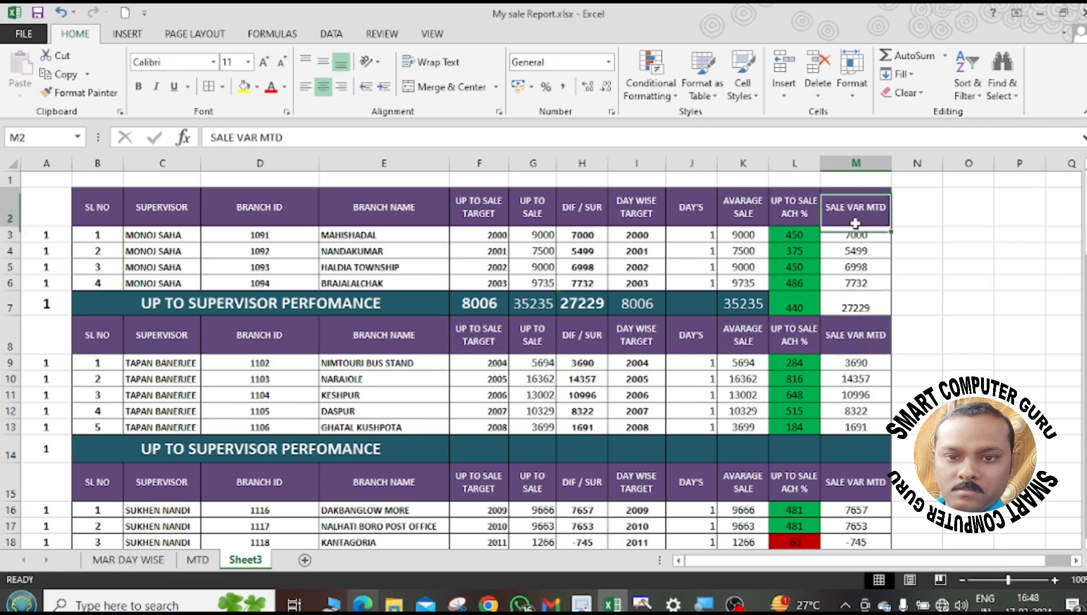
pyautogui.click(98, 99)
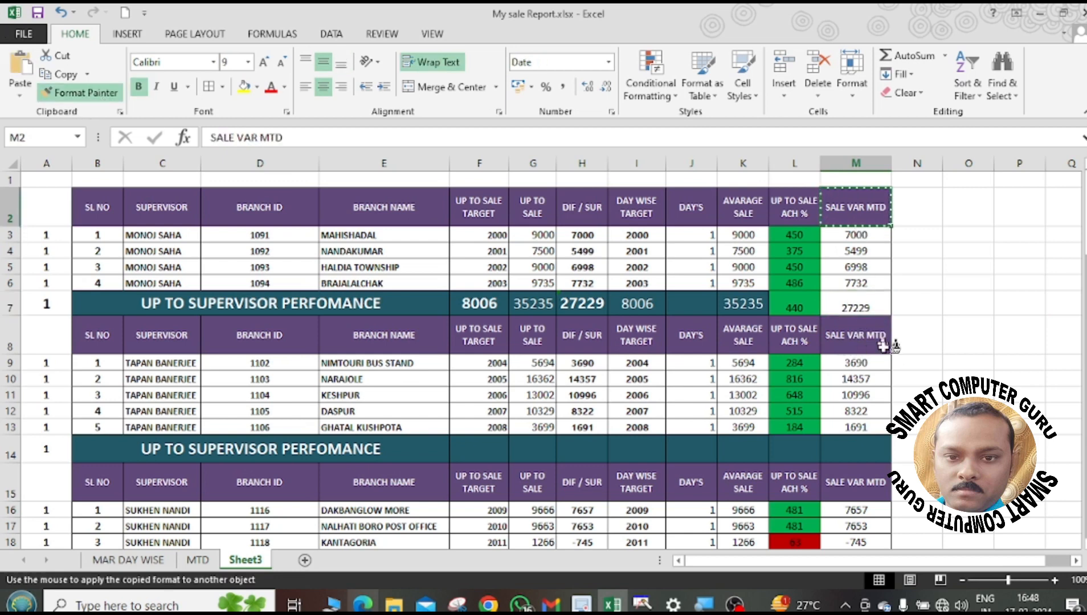
pyautogui.click(858, 306)
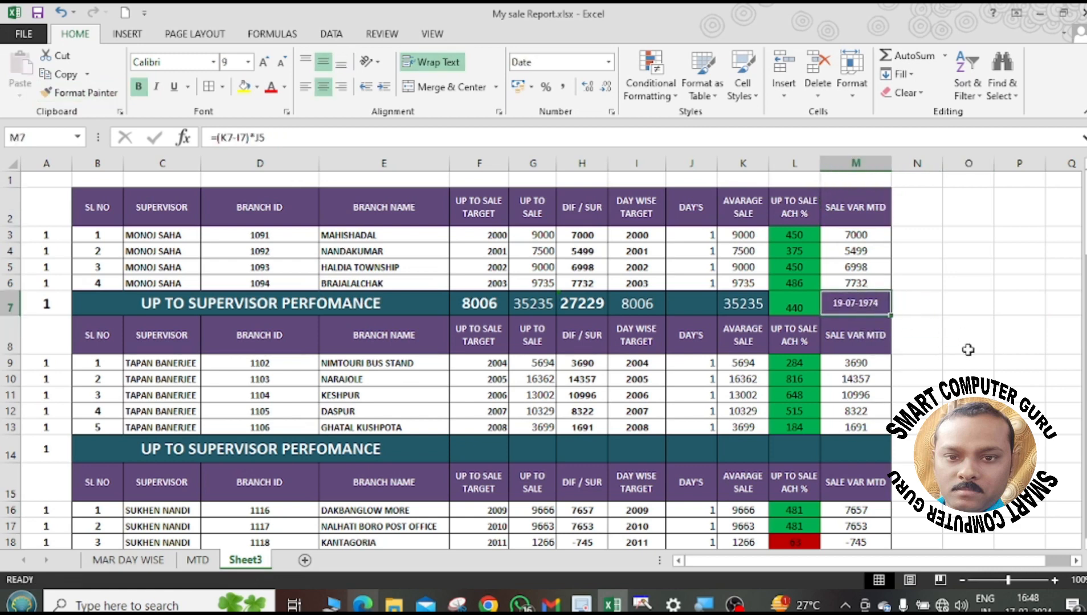
pyautogui.hotkey('ctrl', 'z')
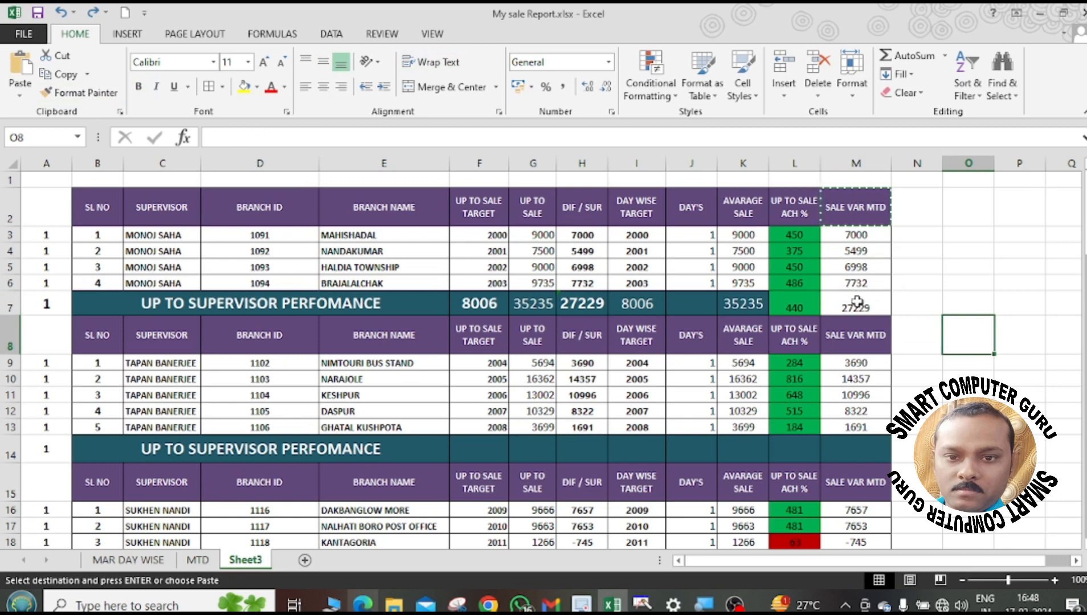
# Format the sale variance cell M7 with a dark purple fill, white bold text and middle vertical alignment.
pyautogui.click(257, 87)
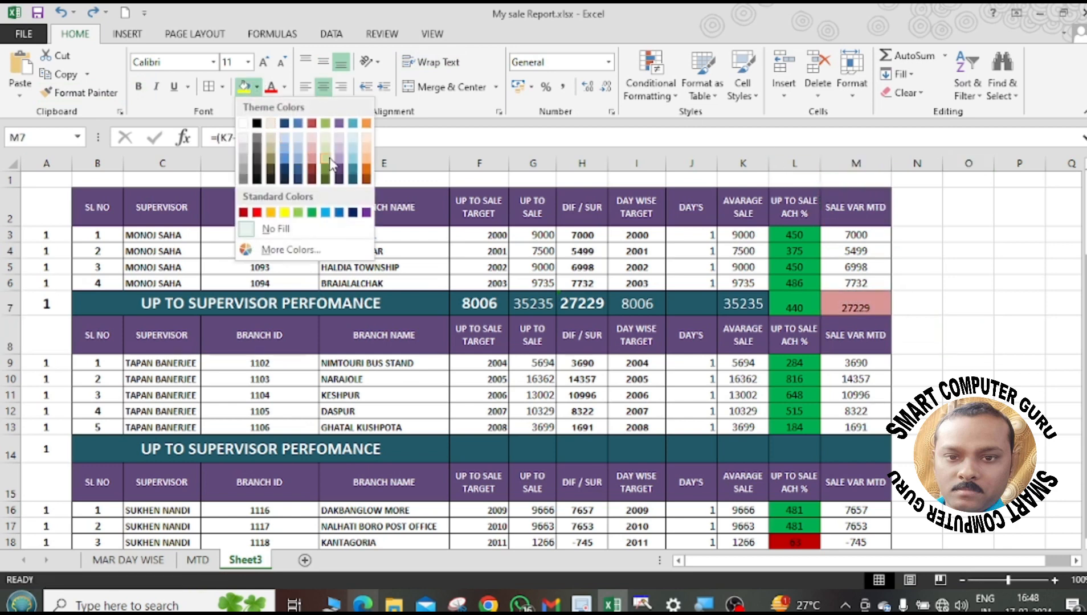
pyautogui.click(340, 170)
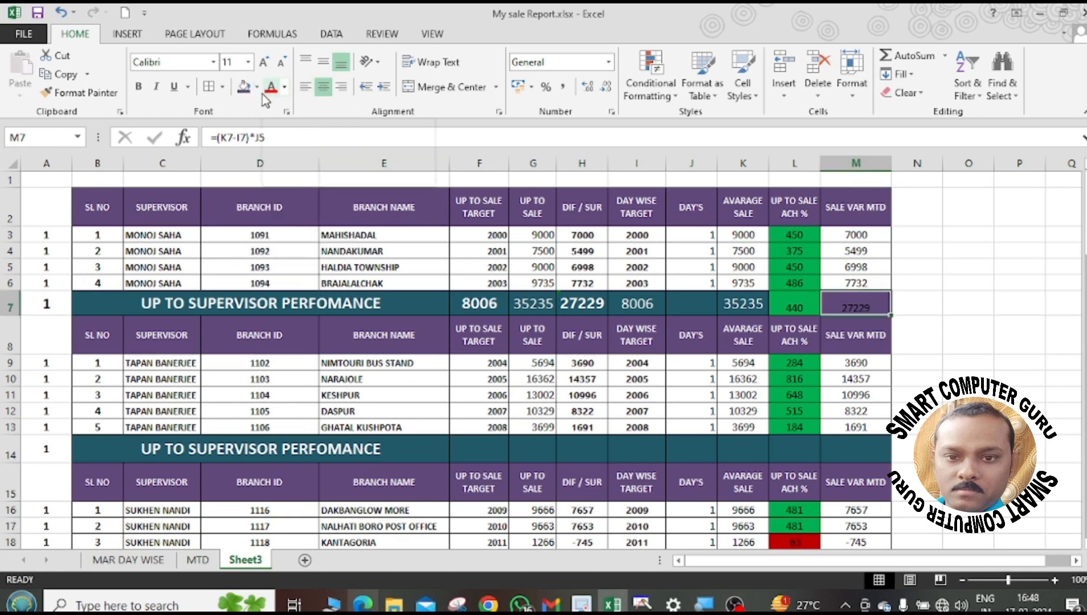
pyautogui.click(284, 88)
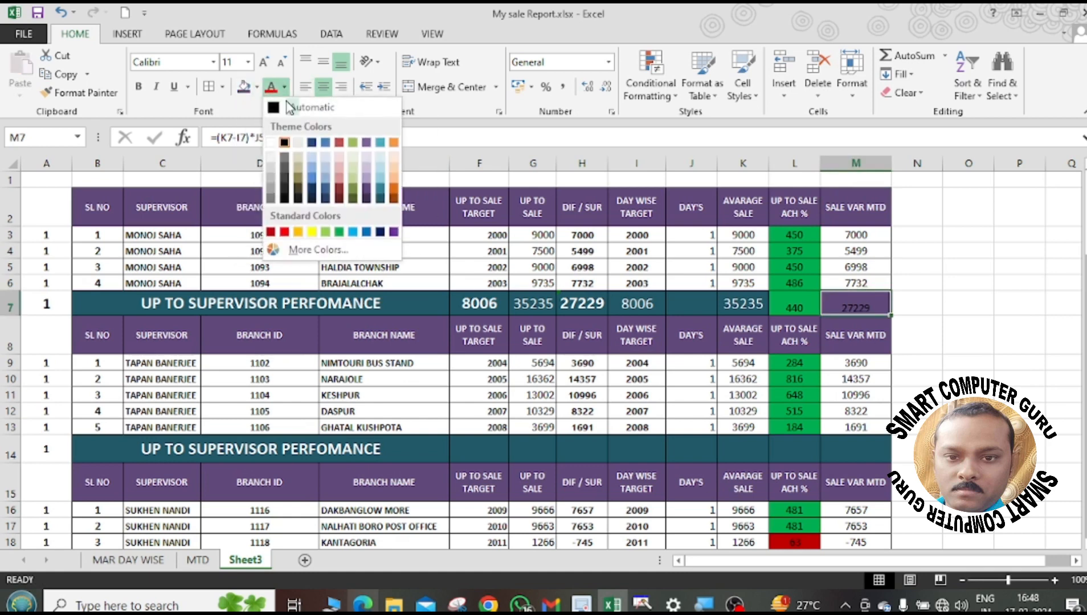
pyautogui.click(272, 143)
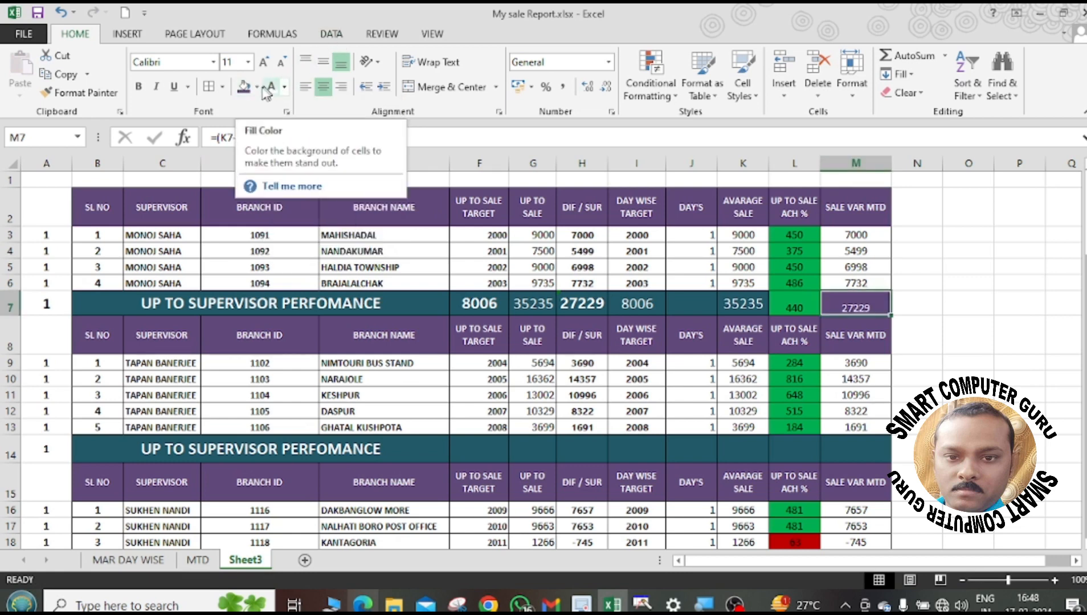
pyautogui.click(138, 86)
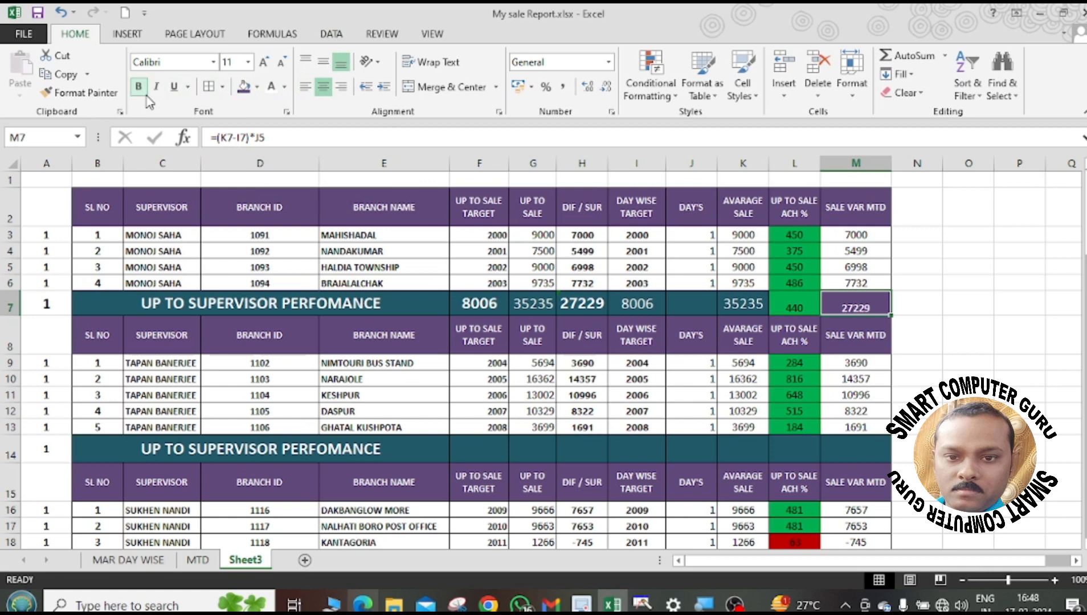
pyautogui.click(323, 64)
pyautogui.click(423, 342)
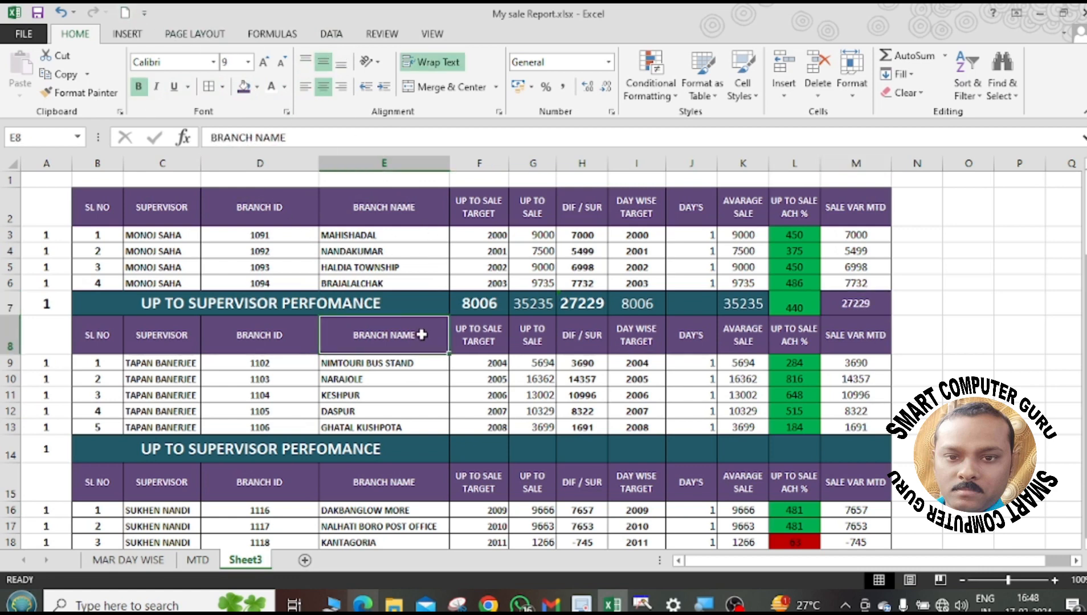
pyautogui.click(1018, 376)
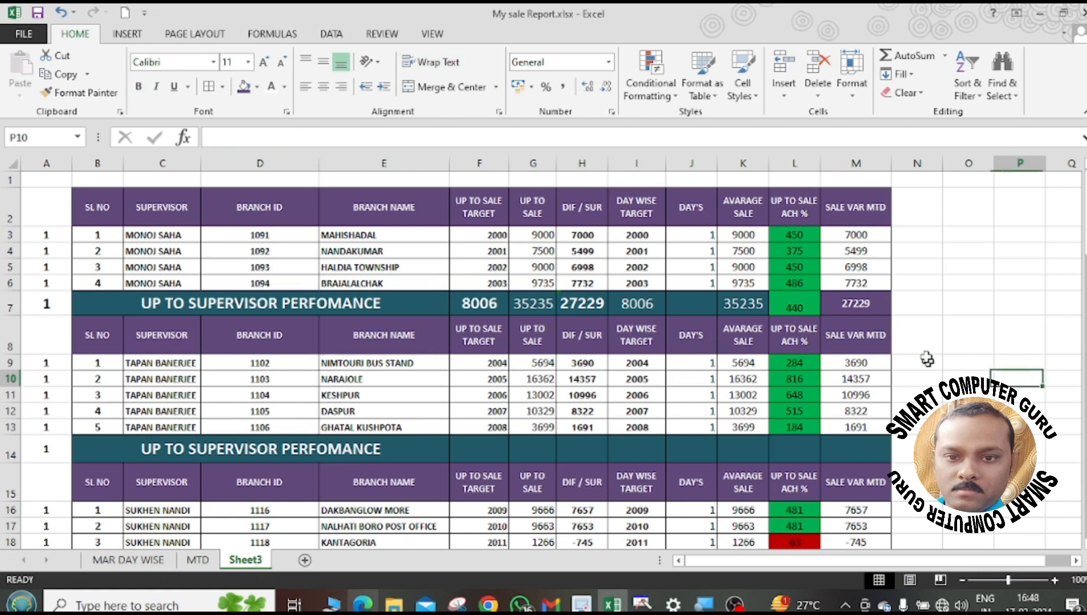
# Reset the font colour of the empty cell P10 to Automatic.
pyautogui.click(284, 87)
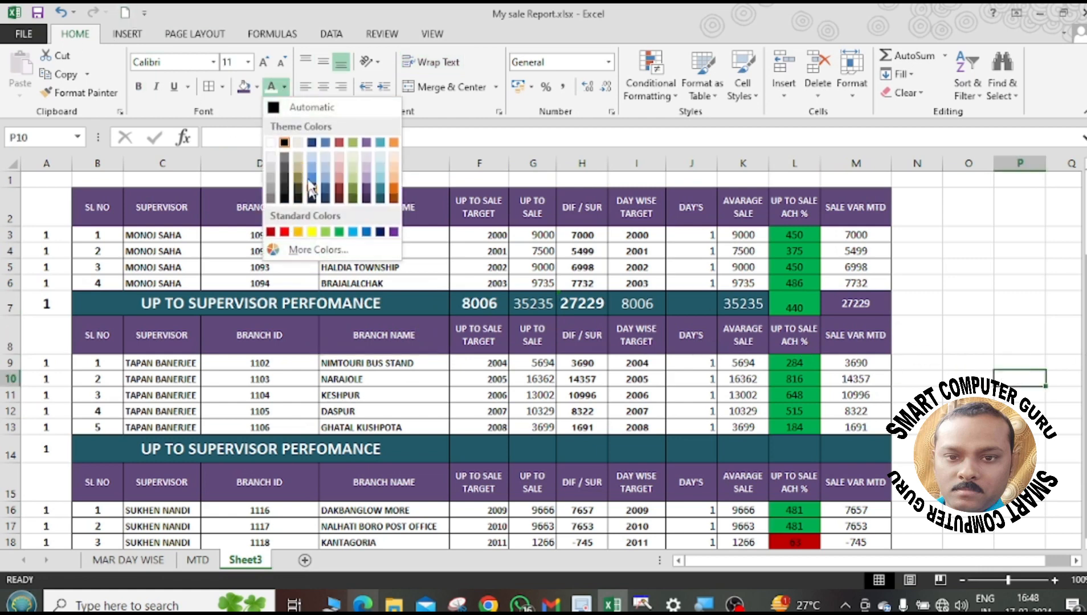
pyautogui.click(297, 107)
pyautogui.click(795, 378)
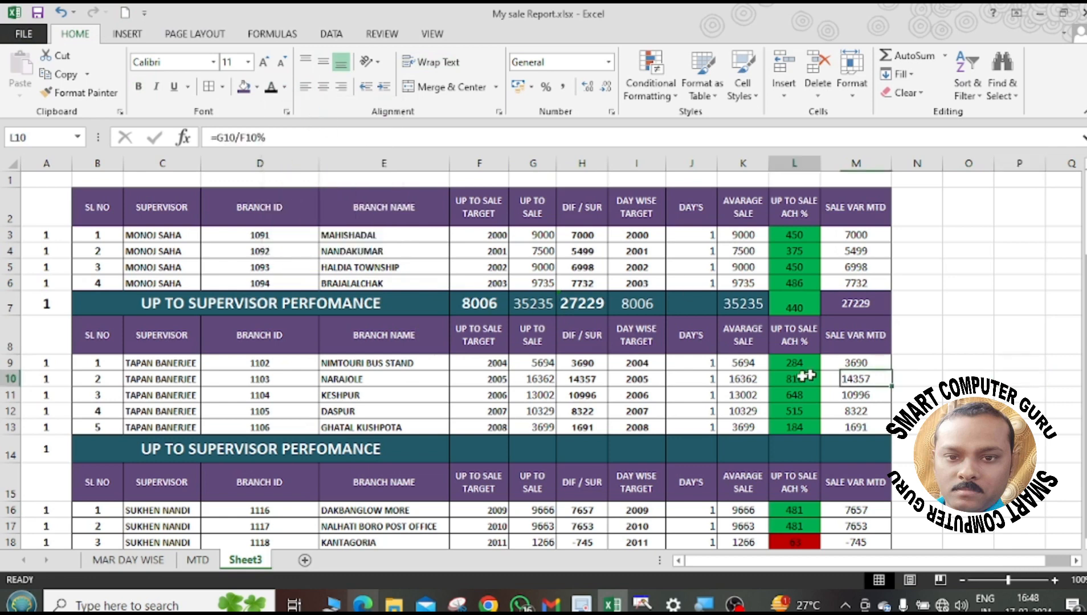
pyautogui.click(790, 311)
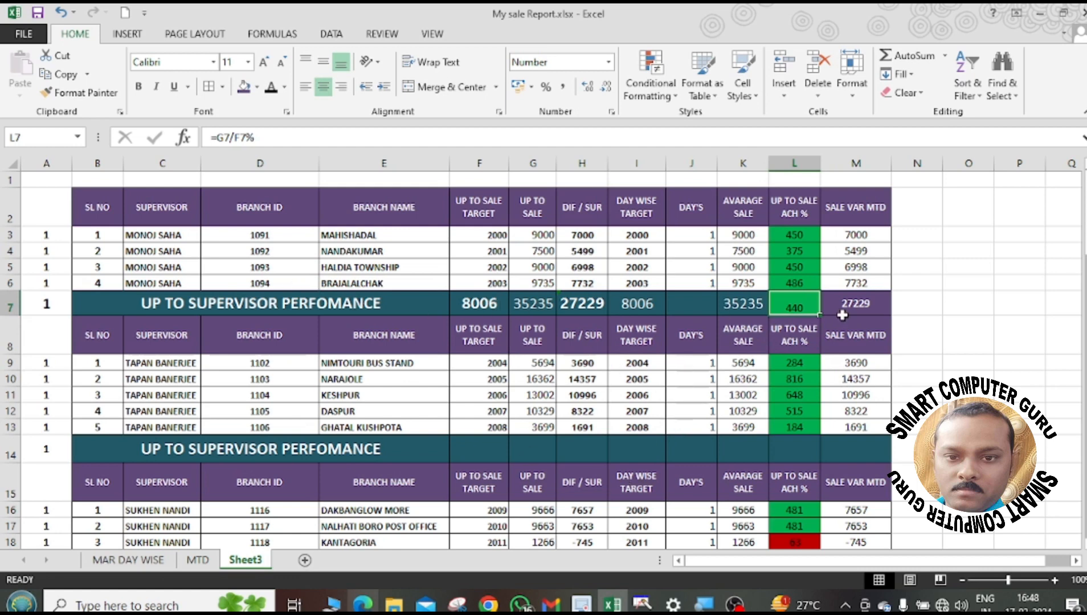
# Copy the first supervisor's summary cells F7:M7 into the next two supervisor summary rows, starting at F14 and F22.
pyautogui.moveTo(490, 304); pyautogui.dragTo(855, 304)
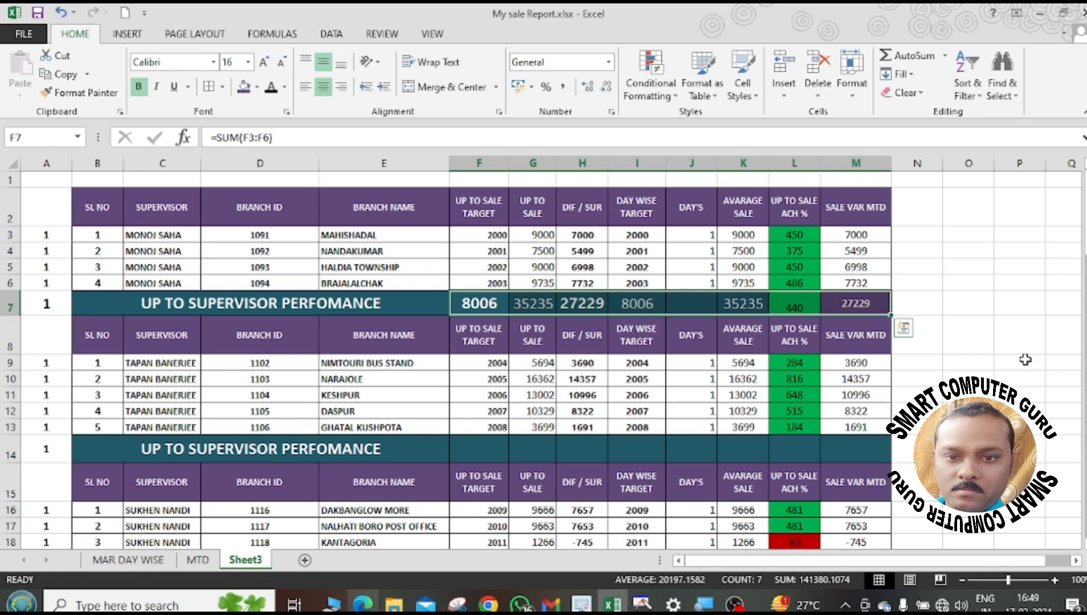
pyautogui.hotkey('ctrl', 'c')
pyautogui.click(495, 450)
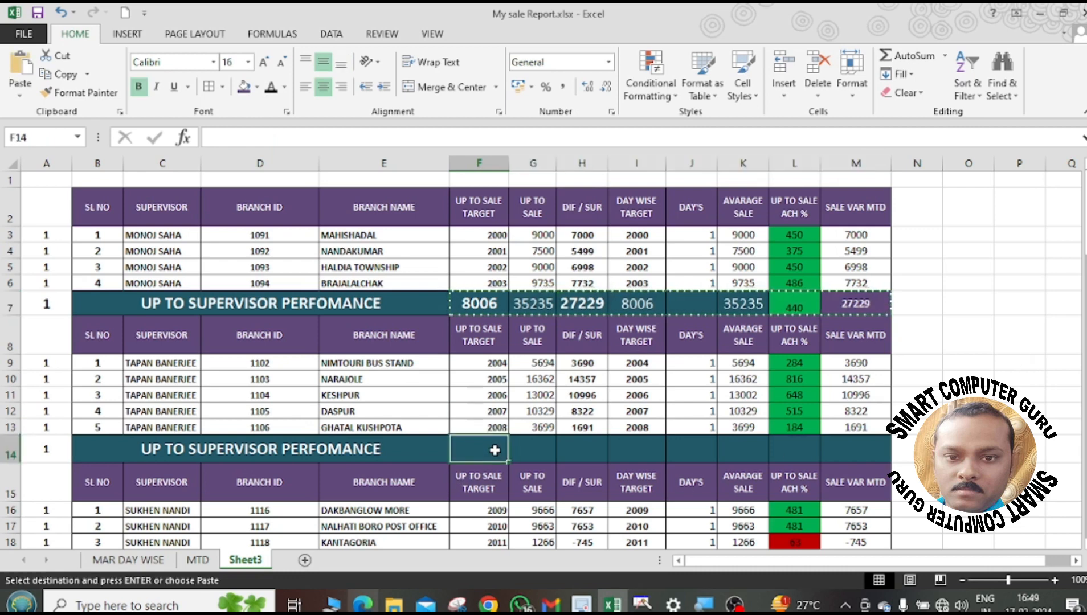
pyautogui.hotkey('ctrl', 'v')
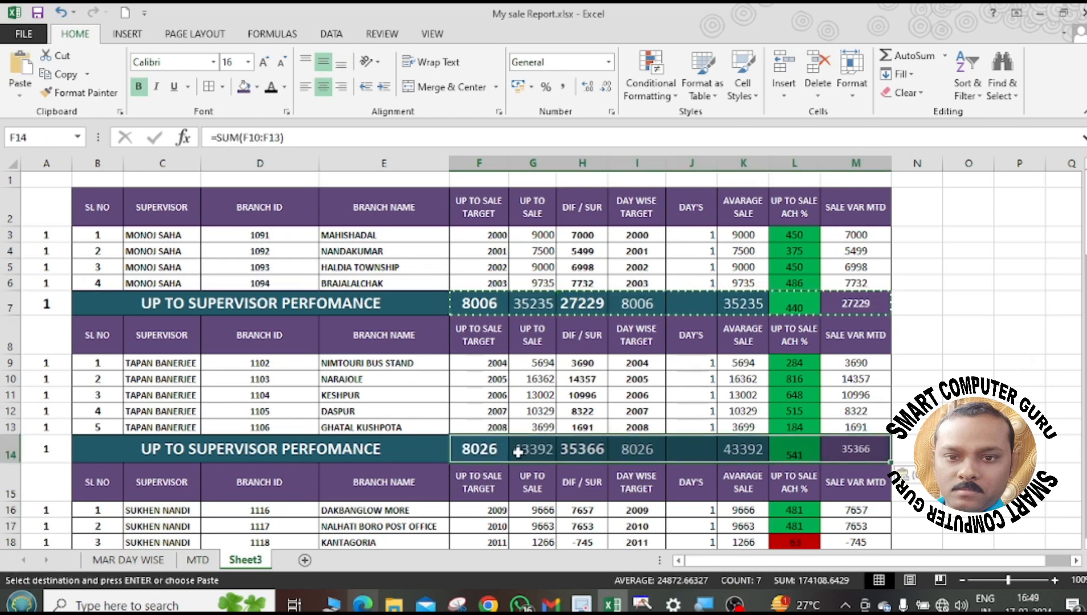
pyautogui.scroll(-2, 504, 456)
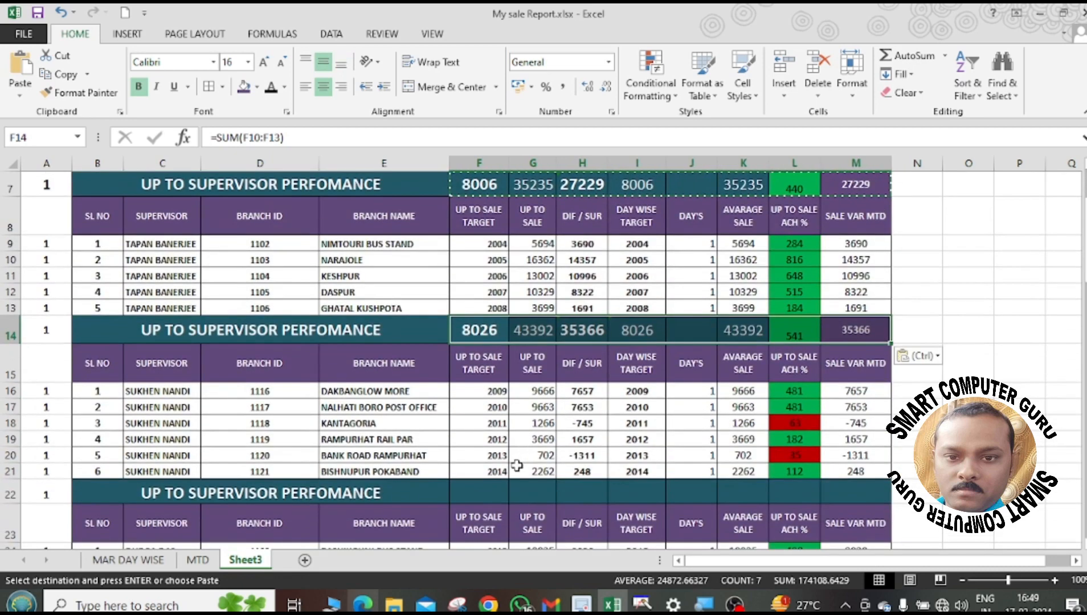
pyautogui.click(488, 491)
pyautogui.hotkey('ctrl', 'v')
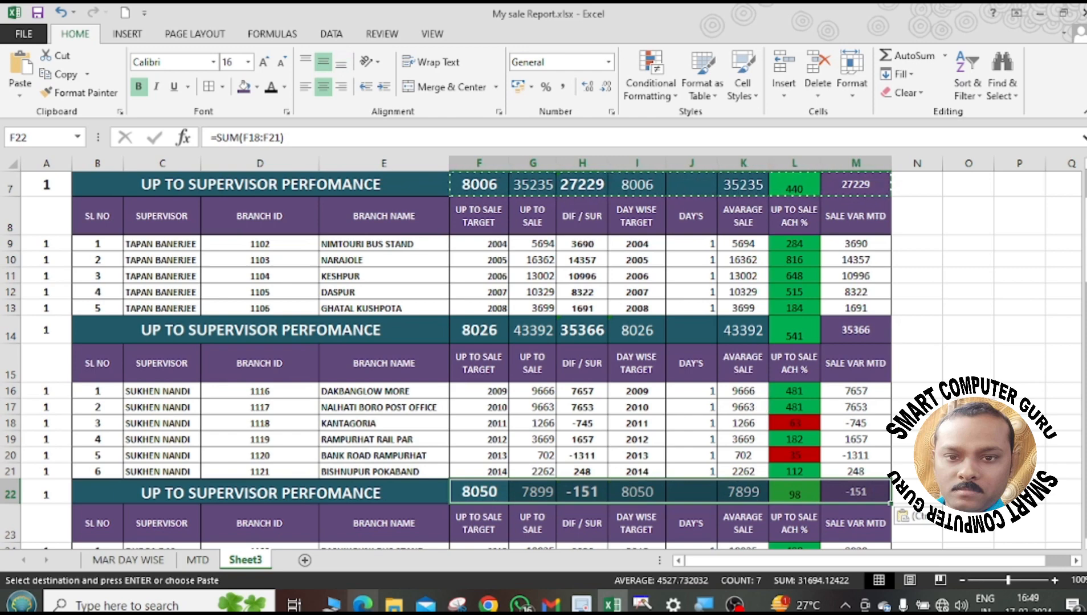
pyautogui.click(968, 439)
pyautogui.scroll(2, 968, 439)
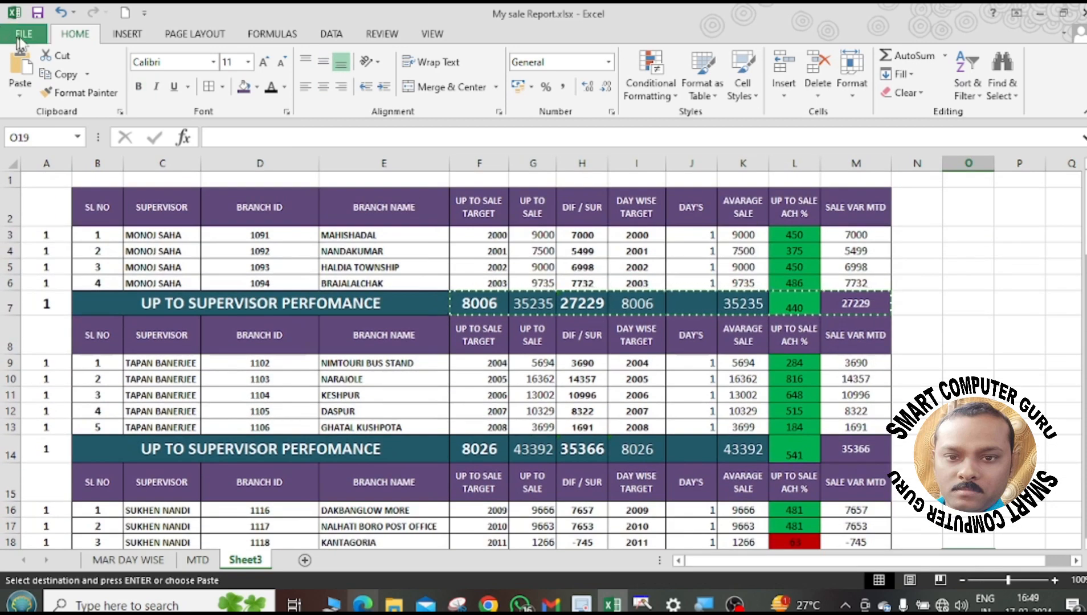
pyautogui.press('Escape')
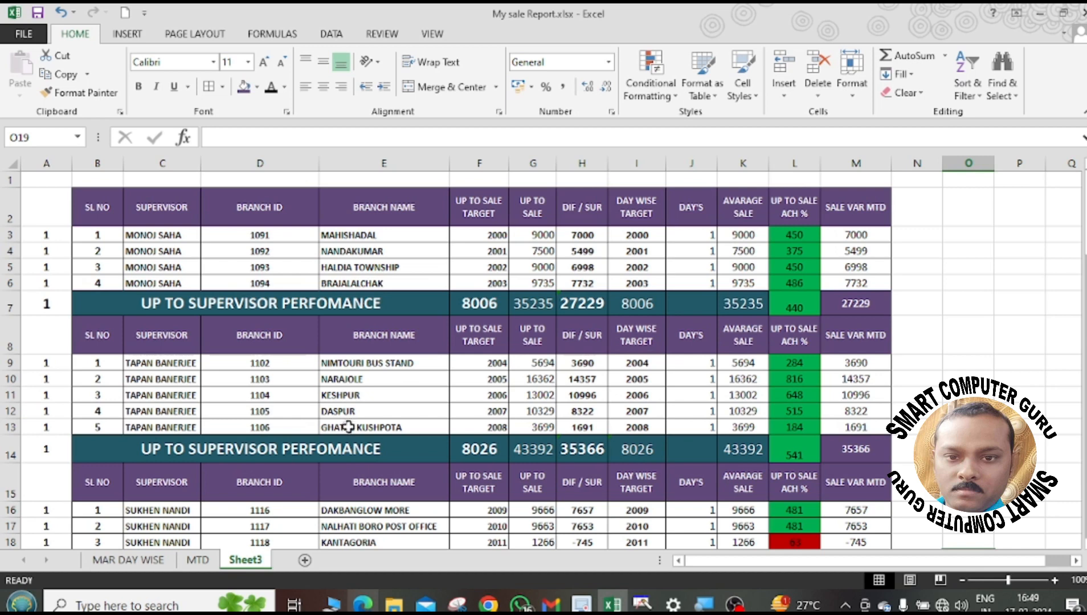
# Rename the Sheet3 worksheet as SUPERVISOR.
pyautogui.rightClick(249, 567)
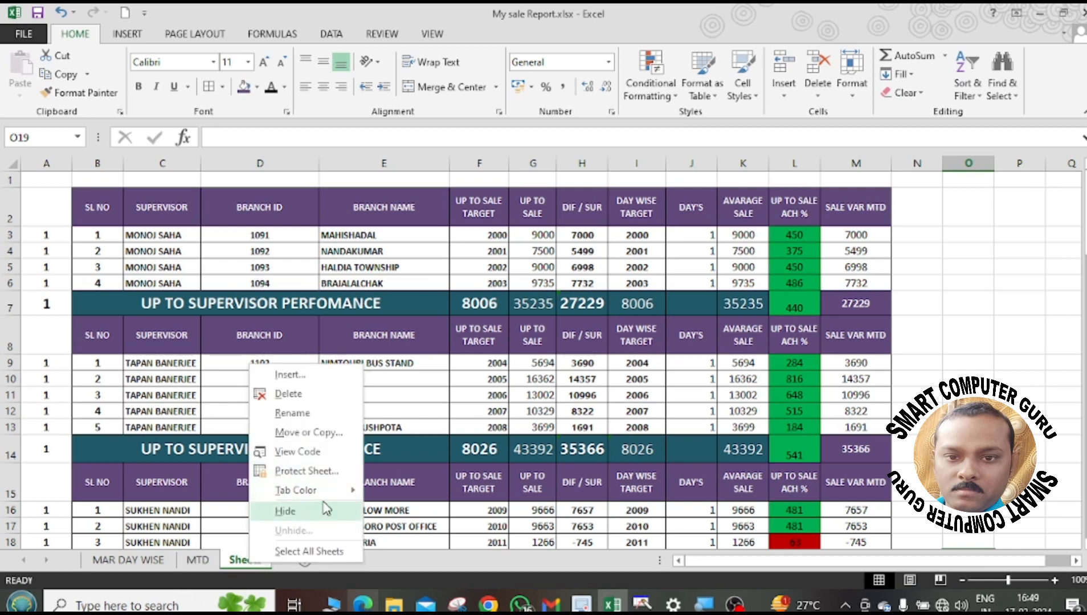
pyautogui.click(324, 415)
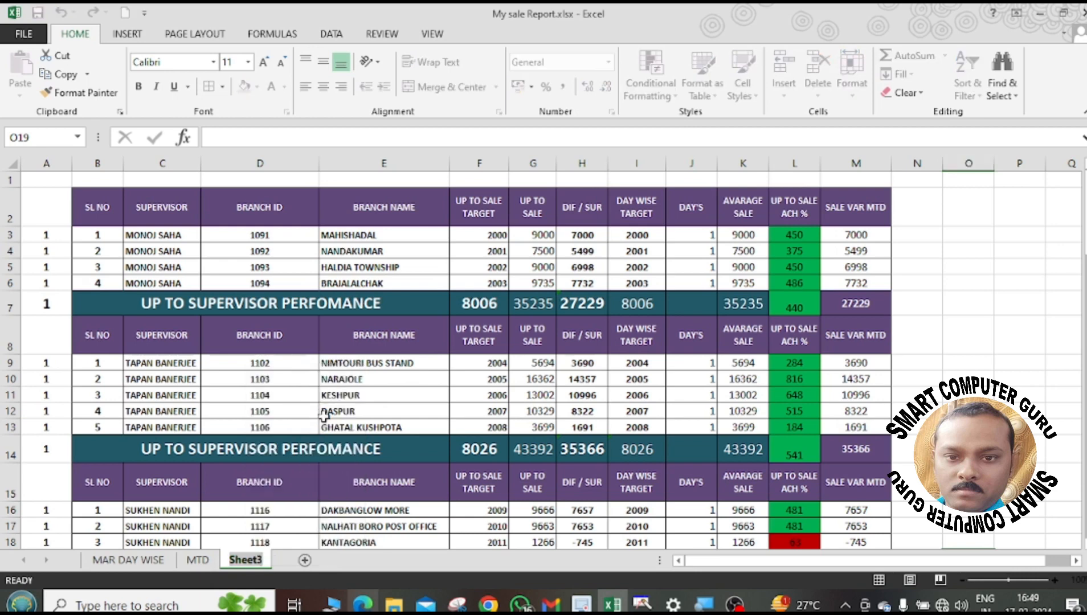
pyautogui.write('SUPE')
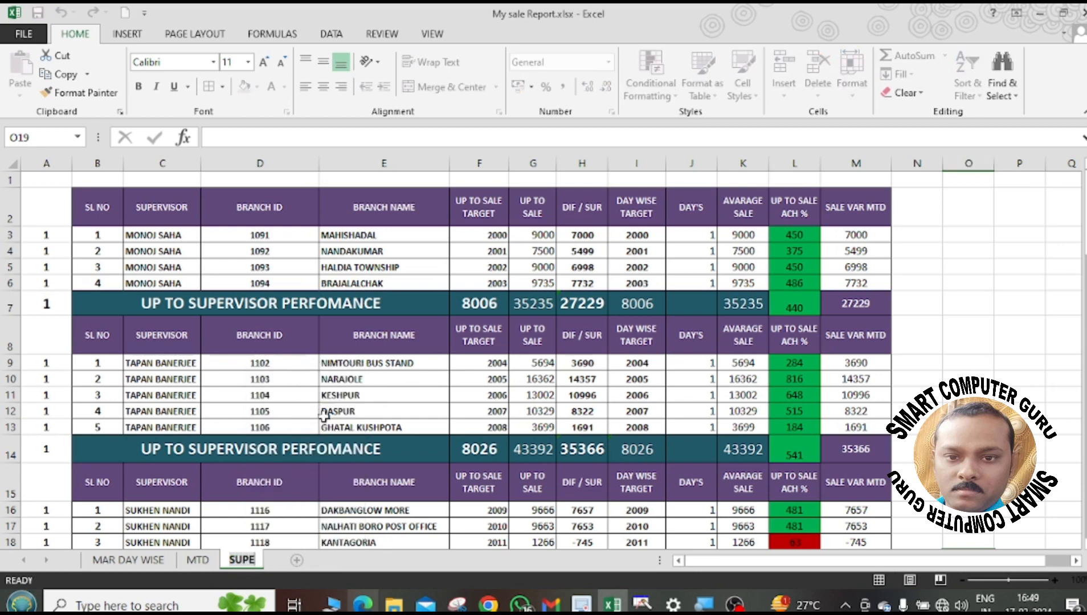
pyautogui.write('RVISOR')
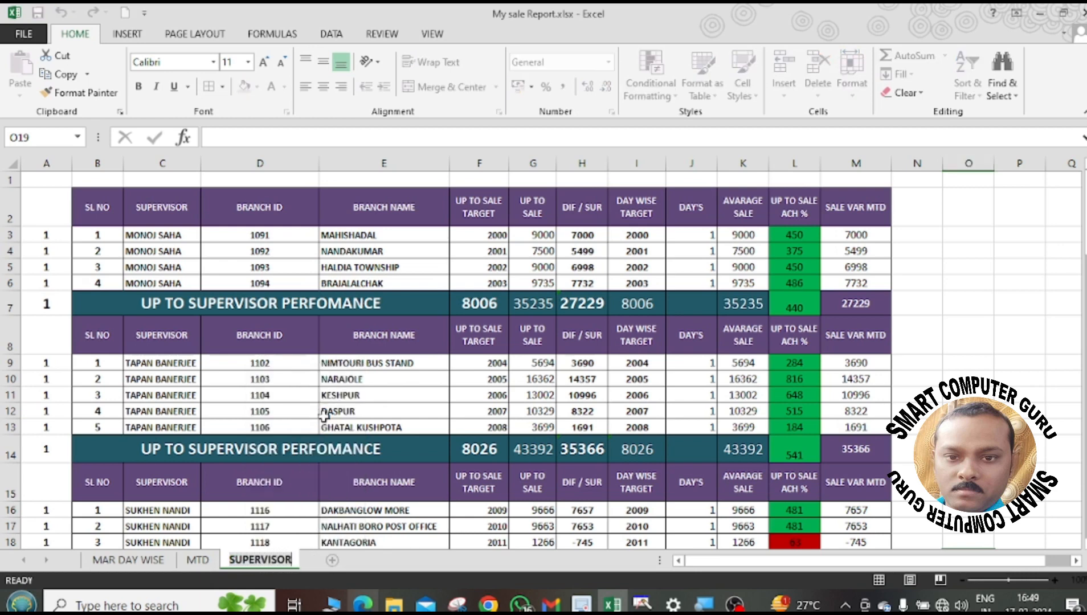
pyautogui.press('Return')
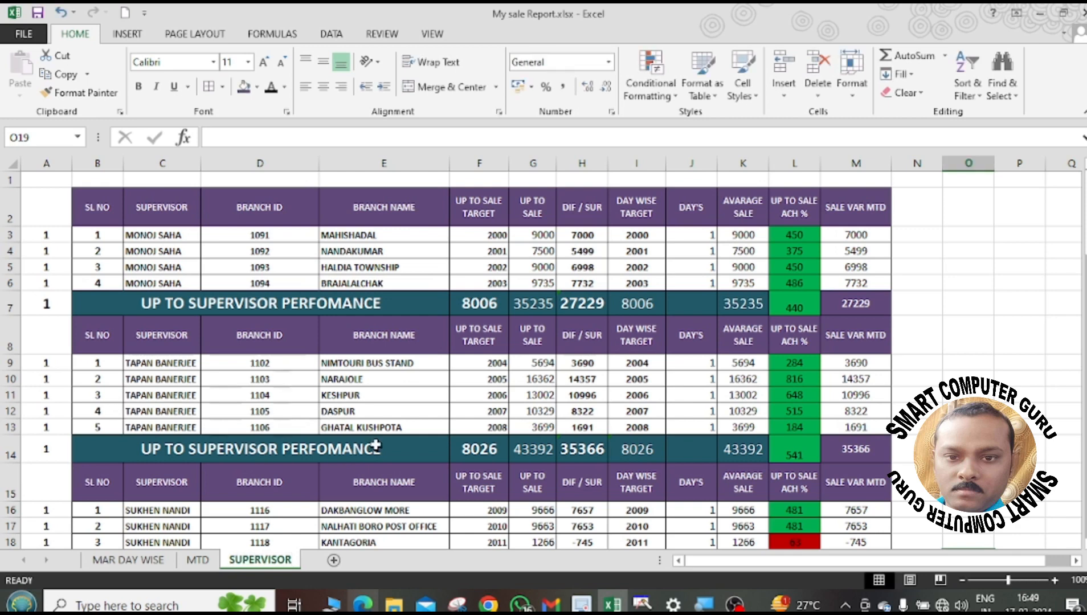
pyautogui.click(386, 427)
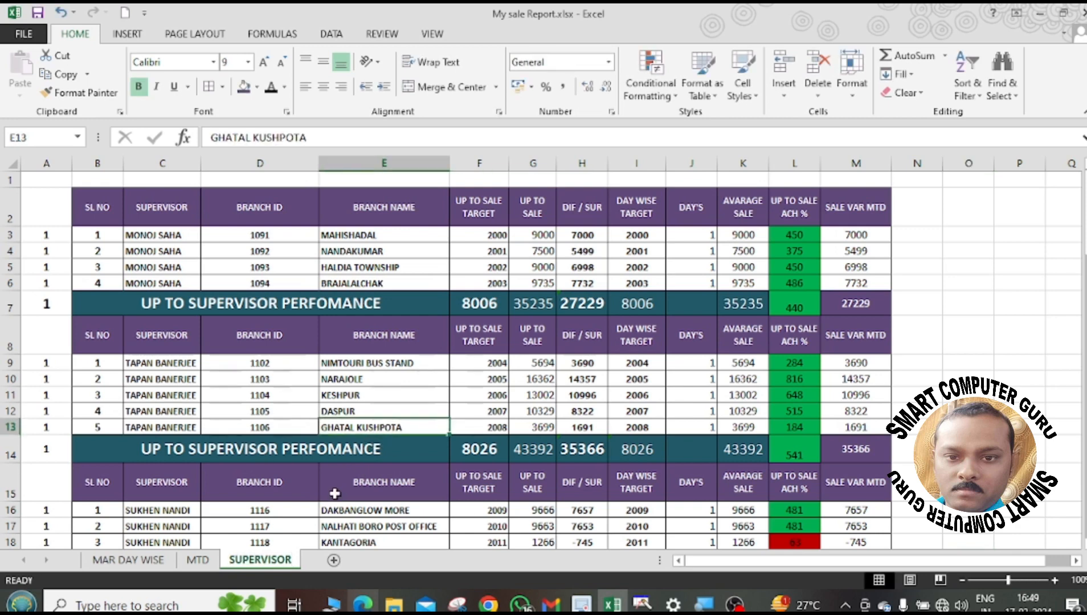
pyautogui.click(125, 34)
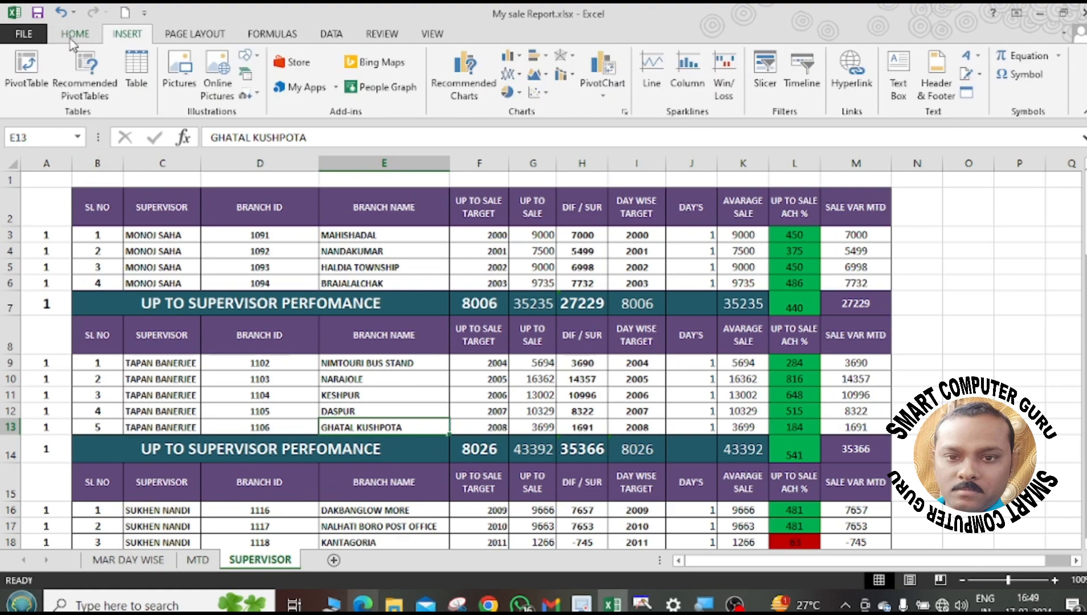
pyautogui.click(75, 34)
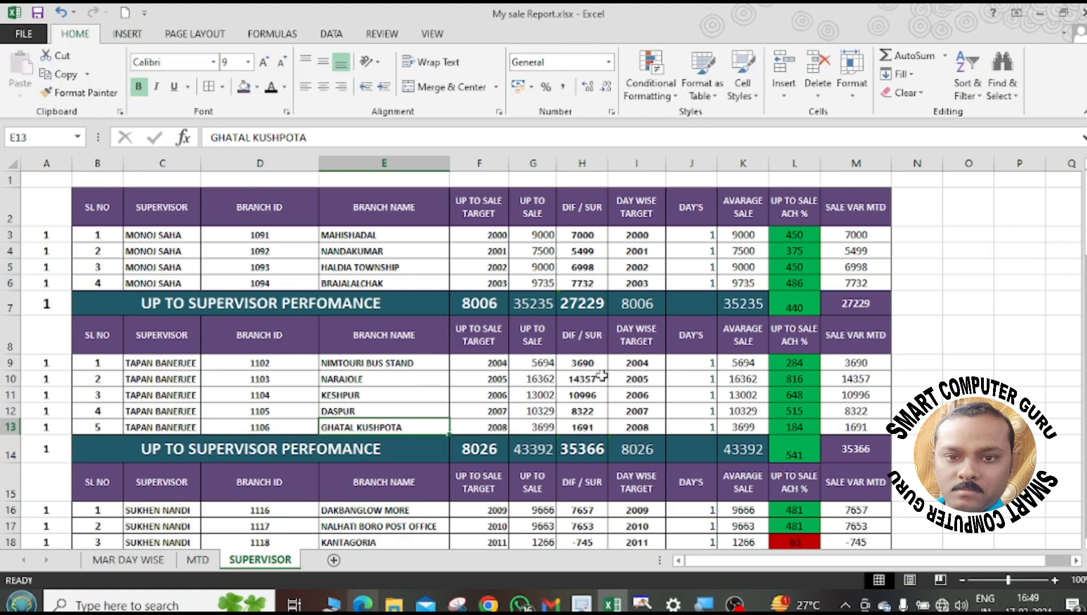
pyautogui.click(198, 560)
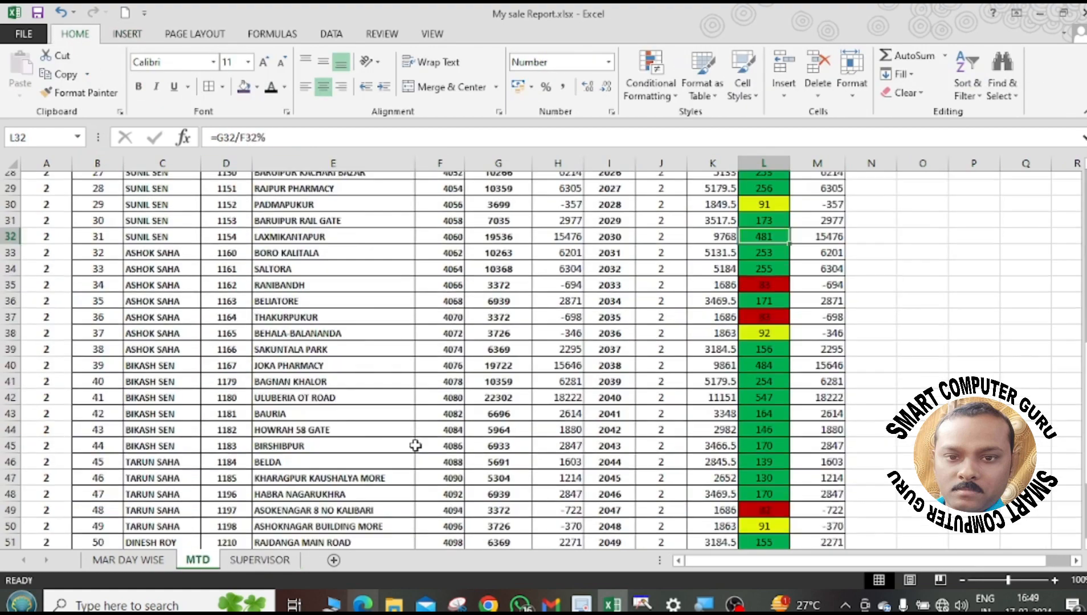
pyautogui.scroll(9, 416, 446)
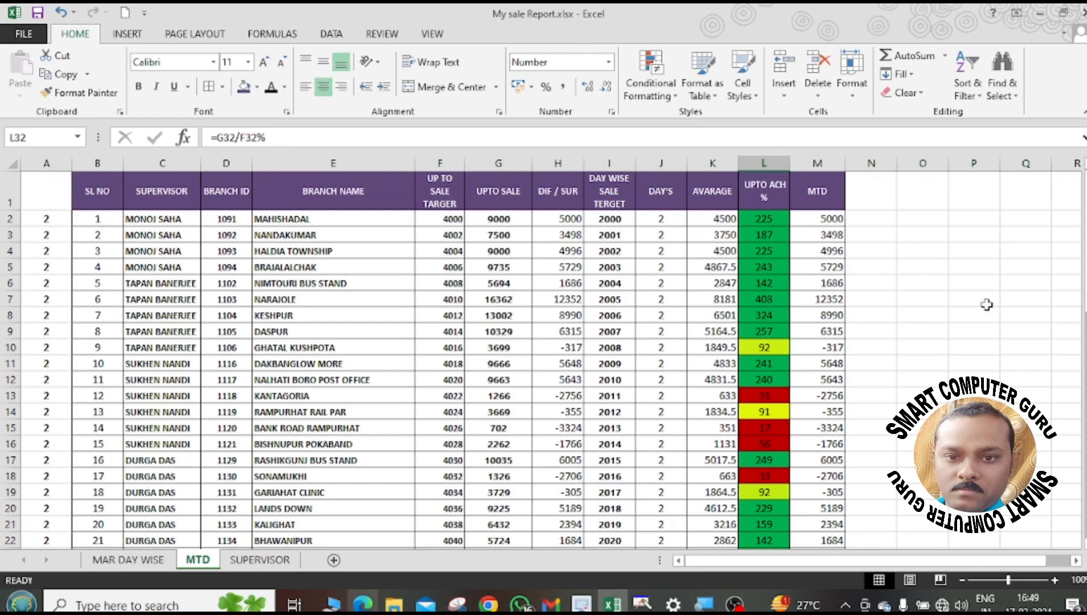
# Set the day number in cell A3 of the SUPERVISOR sheet to 3 and review the supervisor blocks.
pyautogui.click(291, 561)
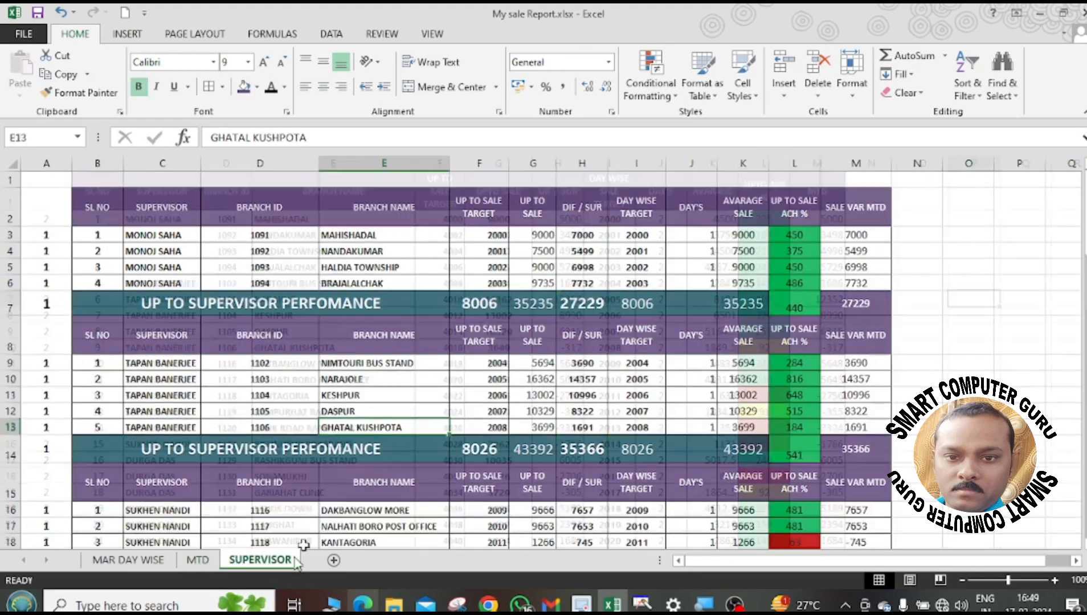
pyautogui.click(54, 232)
pyautogui.write('3')
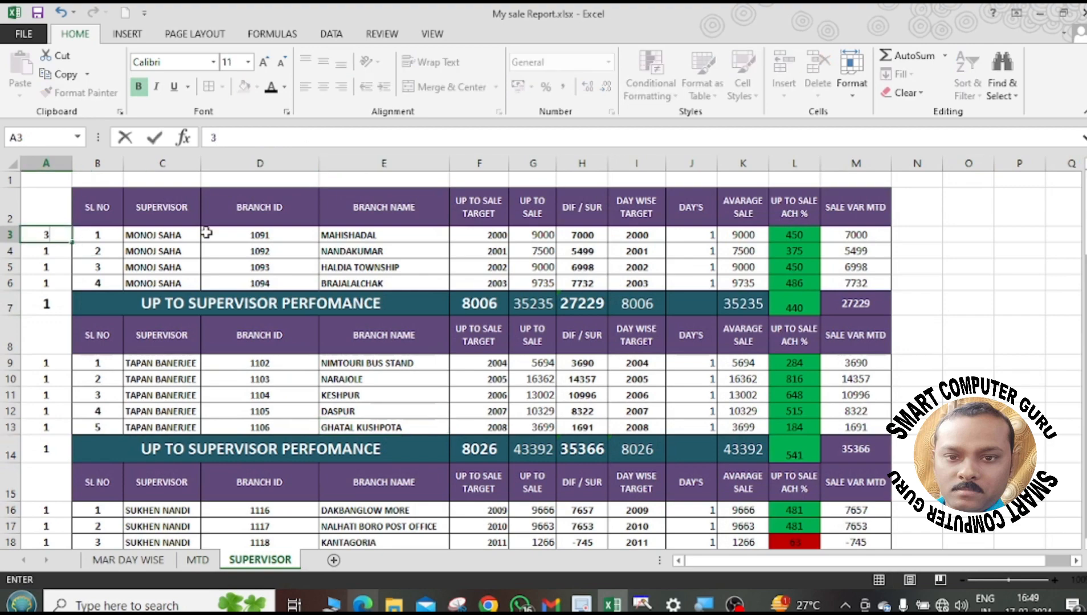
pyautogui.press('Tab')
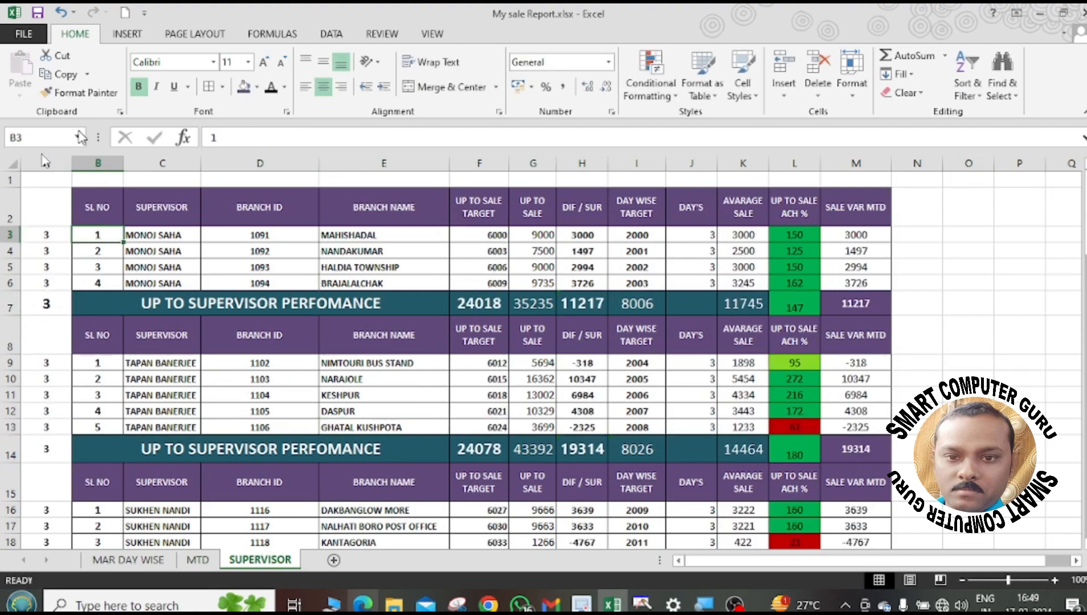
pyautogui.scroll(-5, 824, 420)
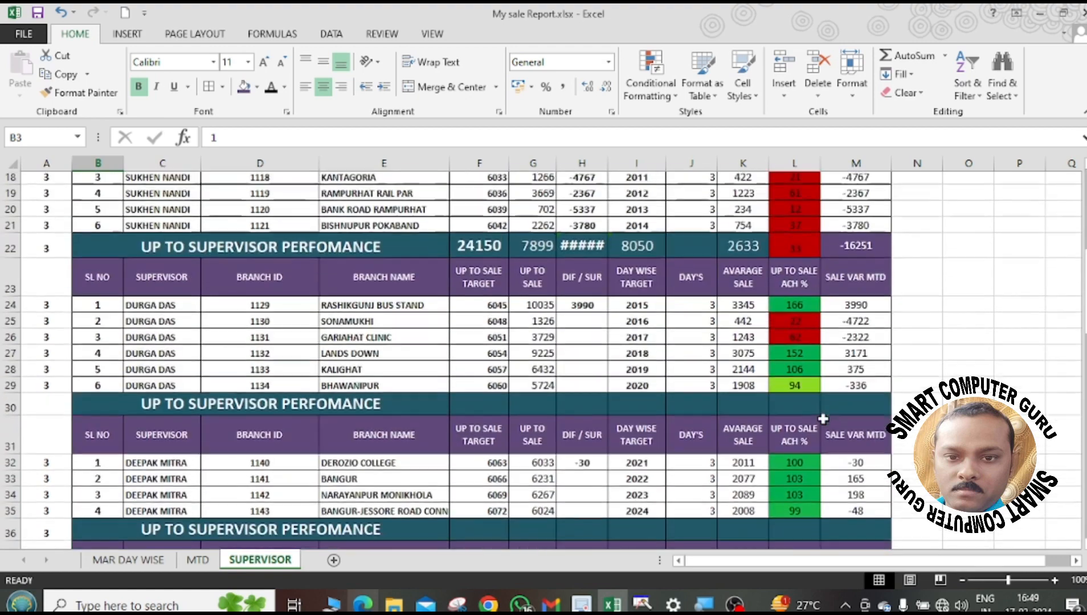
pyautogui.scroll(5, 824, 419)
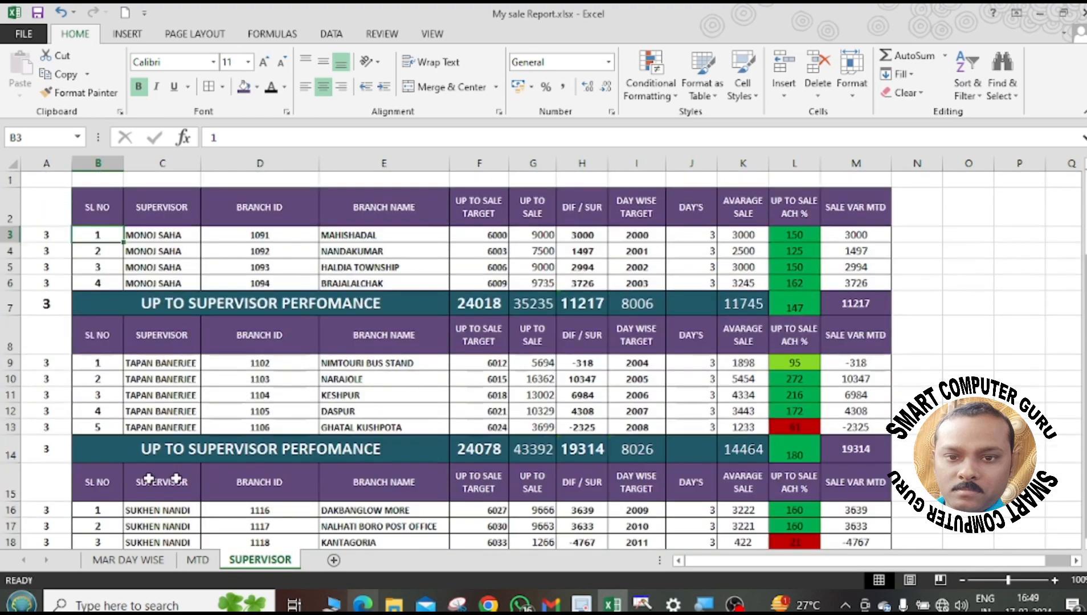
# From the MTD sheet, open the Quick Access Toolbar customization options and list All Commands.
pyautogui.click(198, 560)
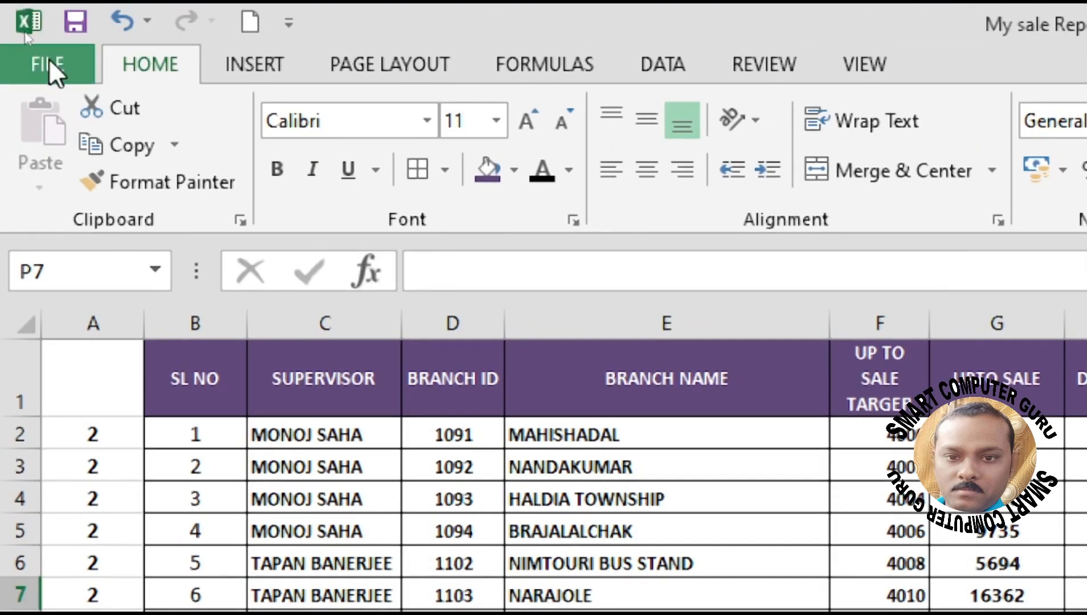
pyautogui.click(24, 36)
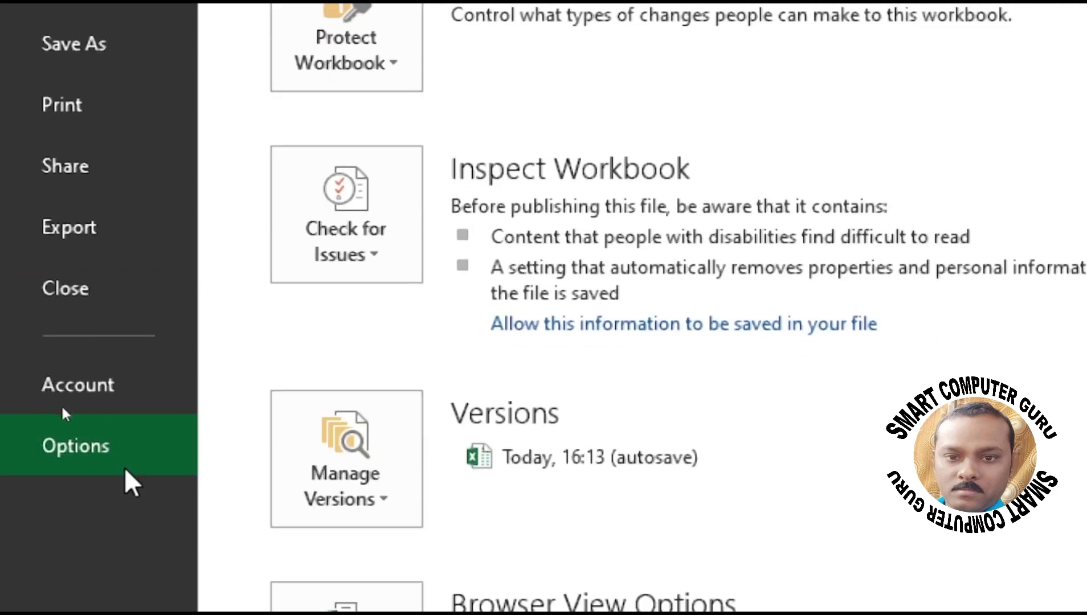
pyautogui.click(126, 451)
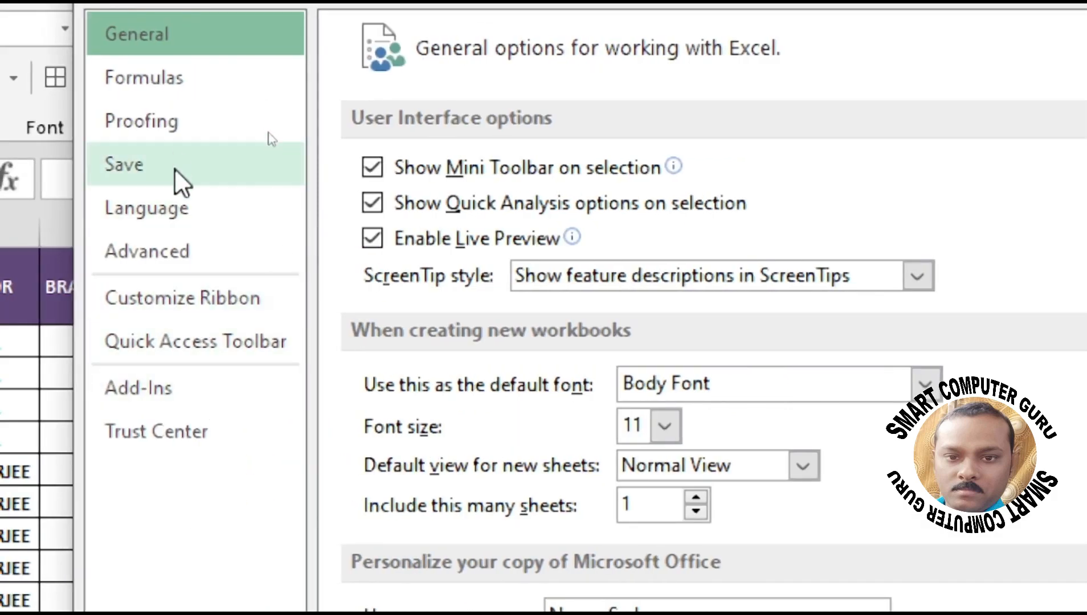
pyautogui.click(234, 351)
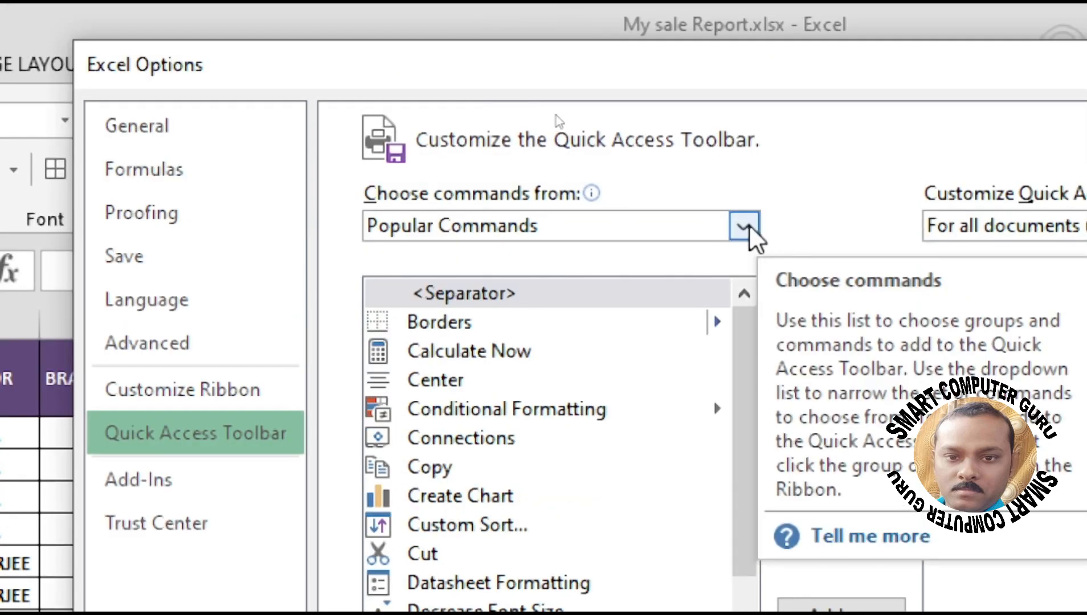
pyautogui.click(744, 226)
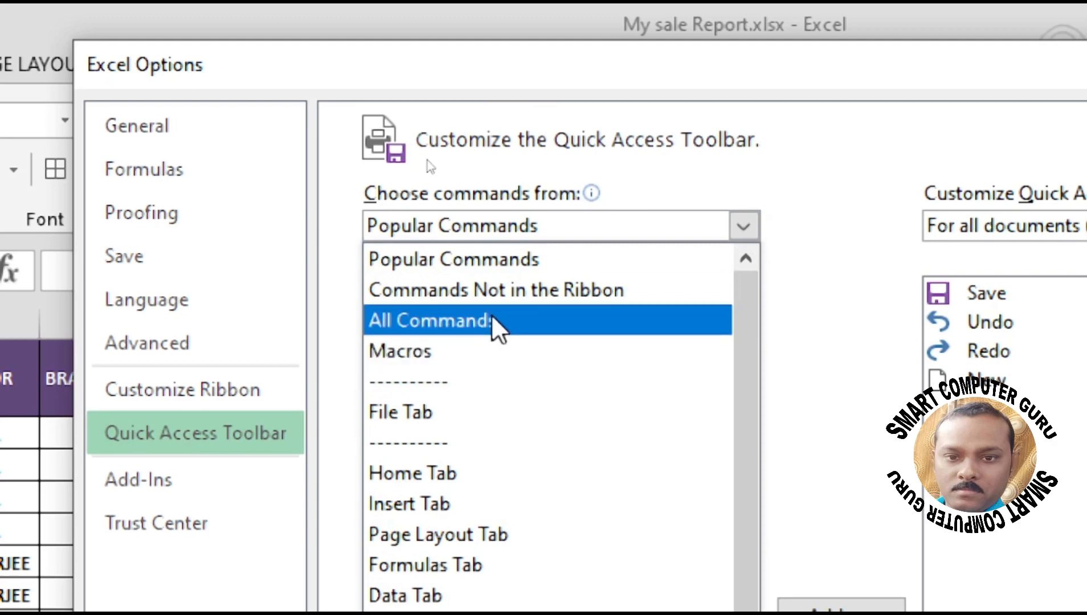
pyautogui.click(545, 320)
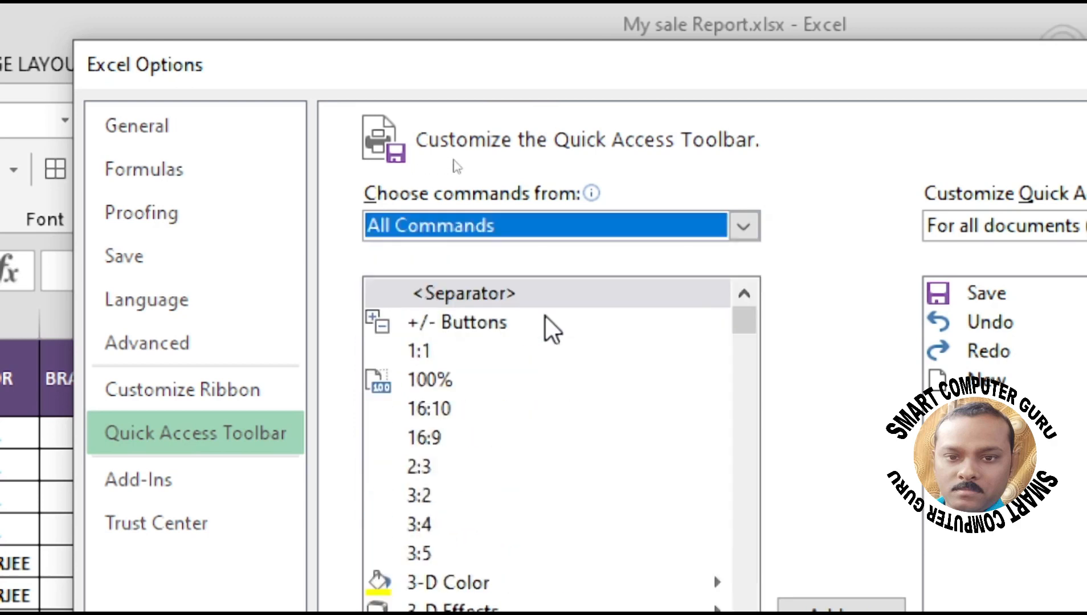
# Find the Camera command among all commands, add it to the Quick Access Toolbar and apply the customization.
pyautogui.scroll(-1, 545, 319)
pyautogui.scroll(1, 545, 319)
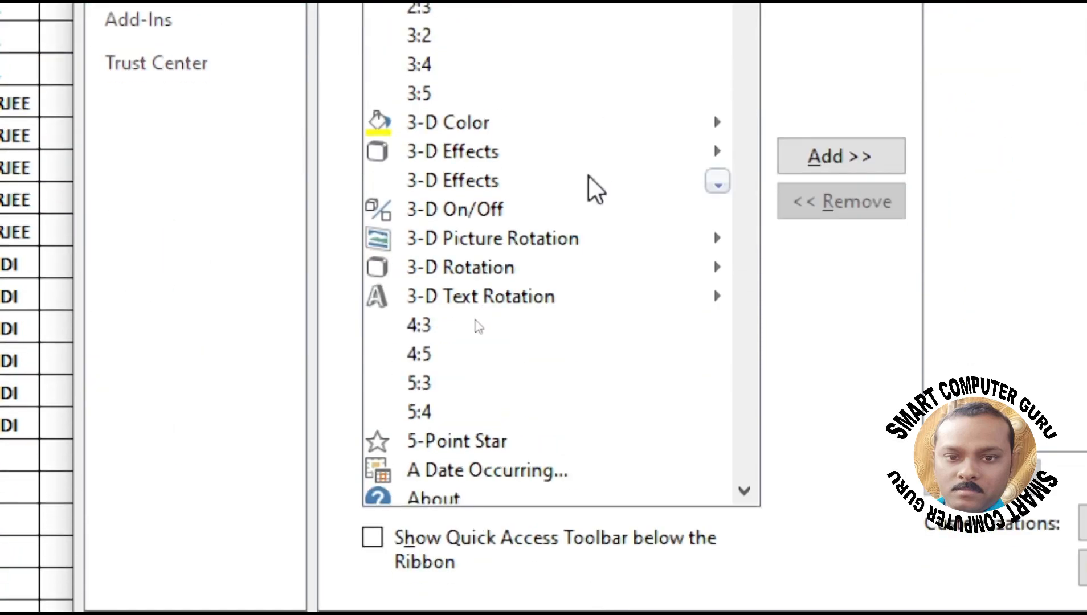
pyautogui.scroll(-16, 588, 168)
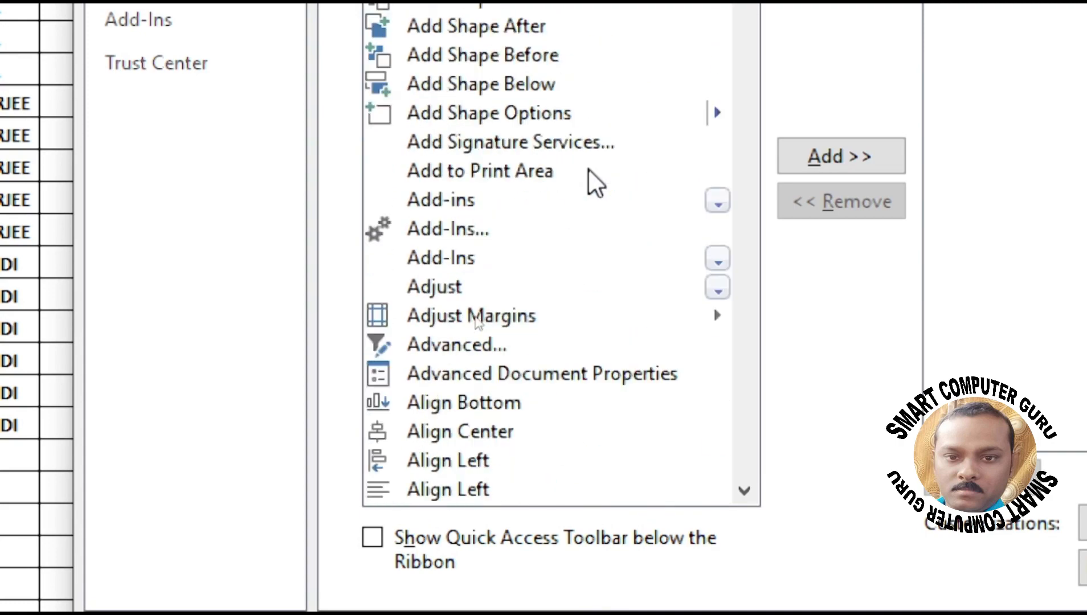
pyautogui.scroll(-14, 588, 168)
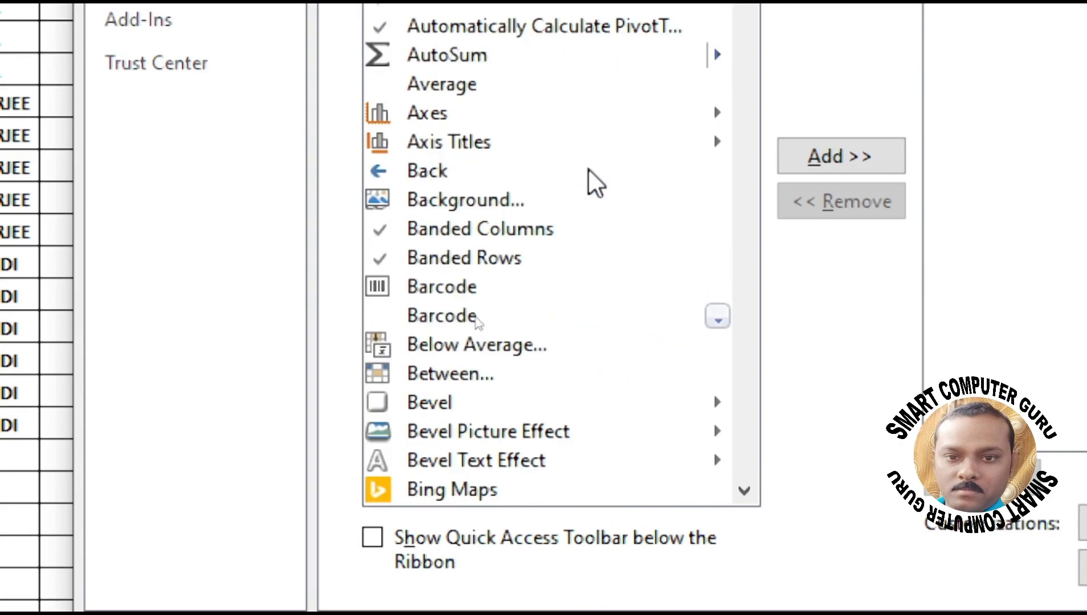
pyautogui.scroll(-20, 588, 168)
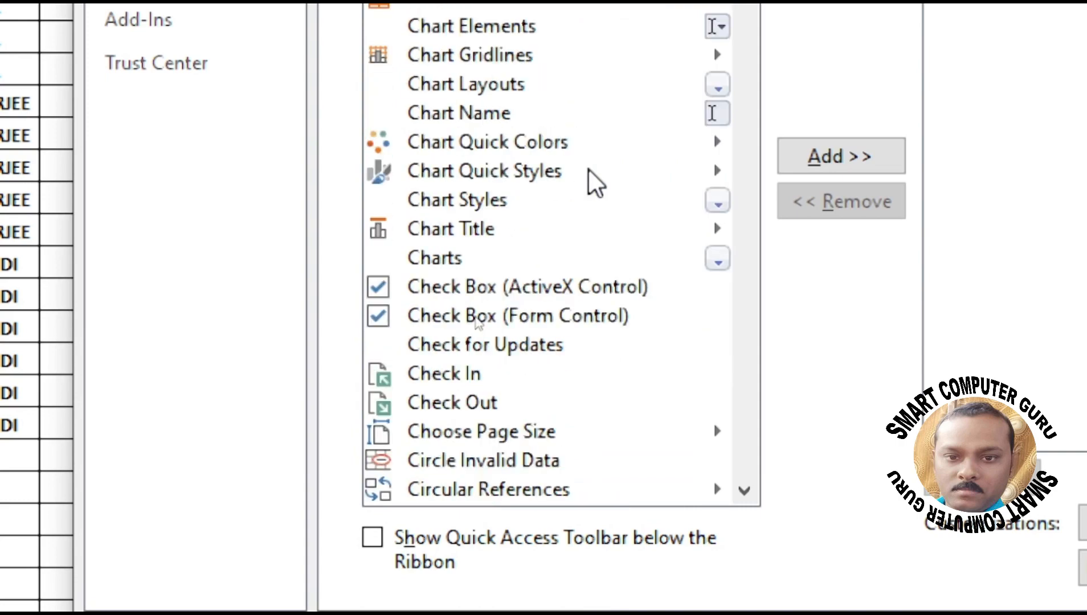
pyautogui.scroll(-20, 588, 168)
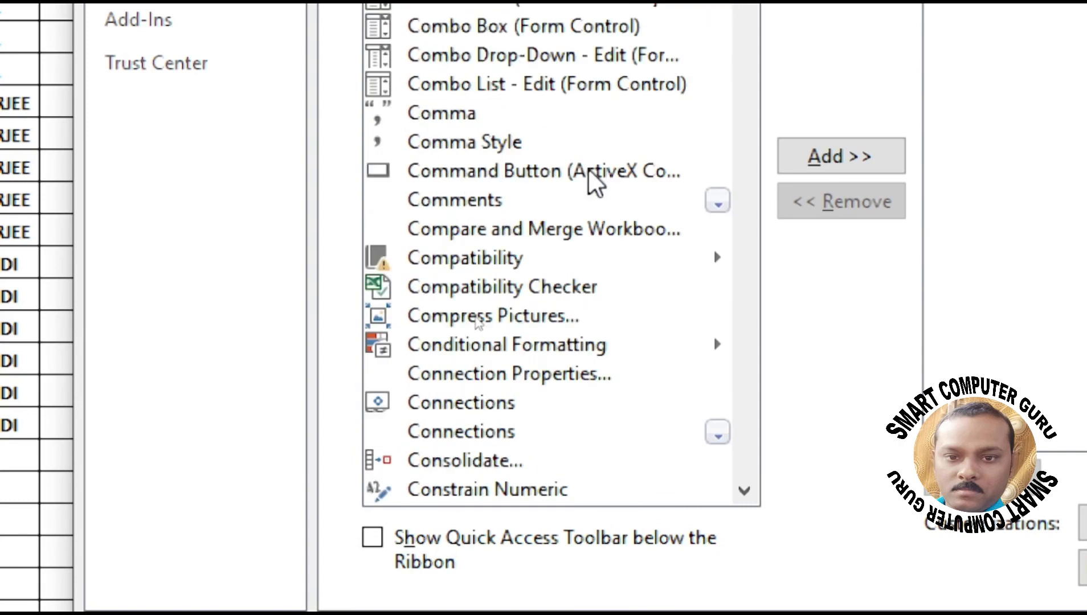
pyautogui.scroll(4, 588, 168)
pyautogui.scroll(-14, 588, 168)
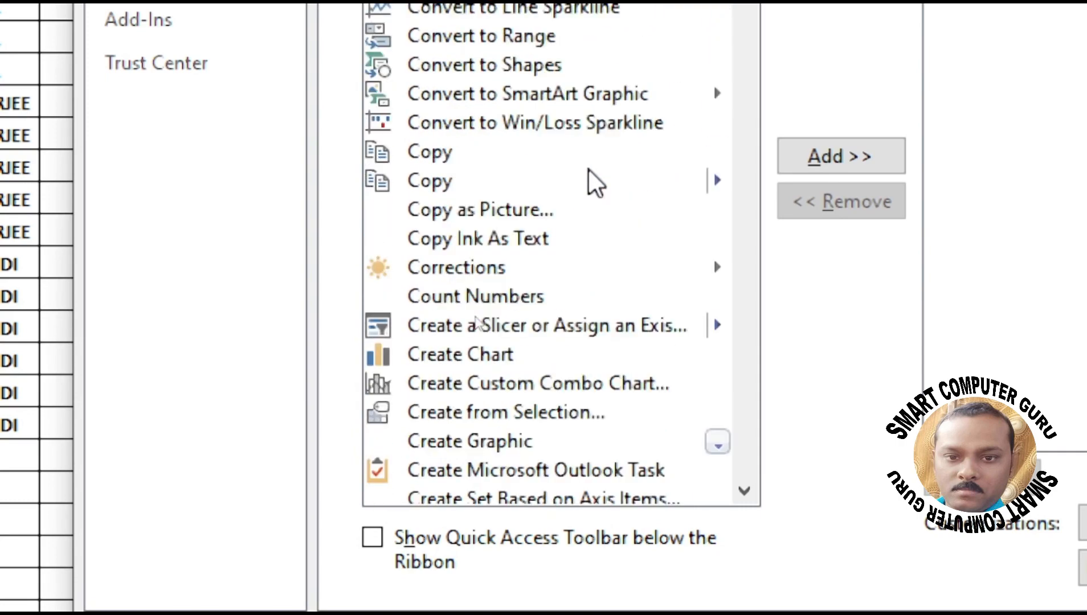
pyautogui.scroll(-5, 589, 170)
pyautogui.scroll(17, 589, 170)
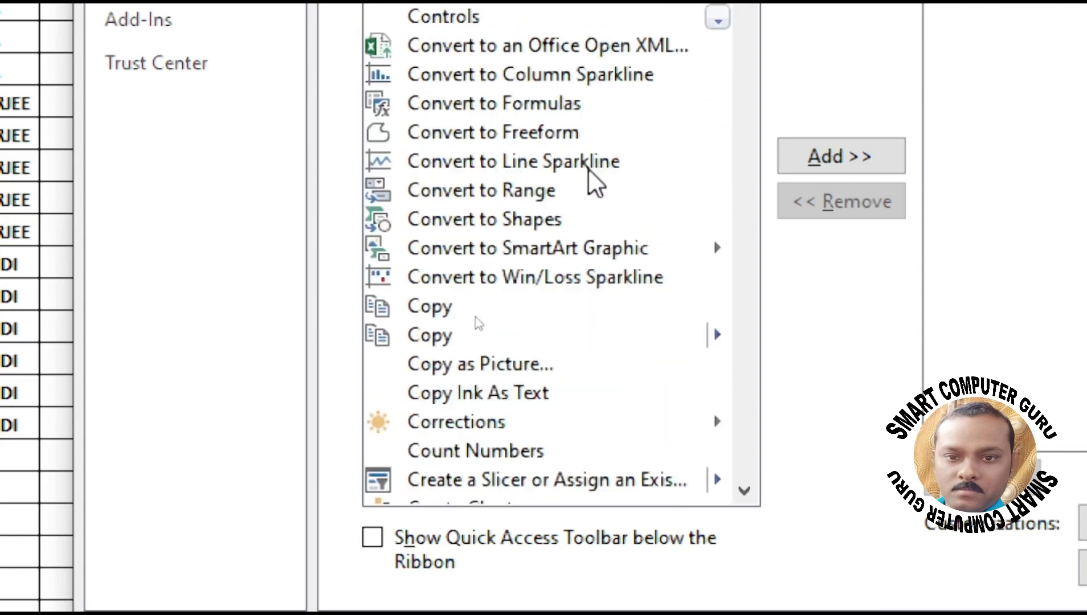
pyautogui.scroll(20, 588, 169)
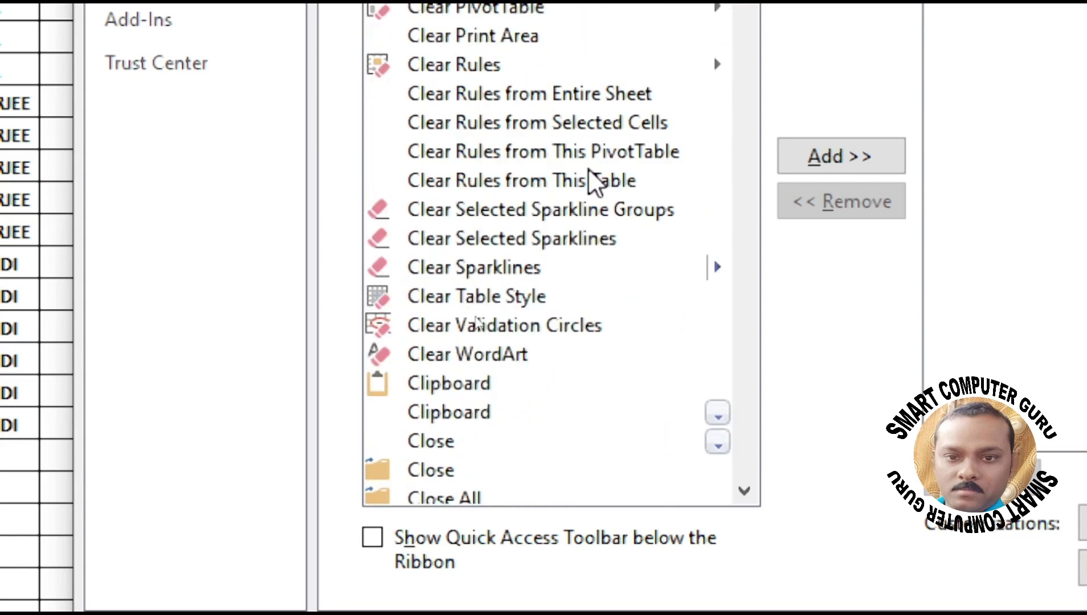
pyautogui.scroll(13, 587, 170)
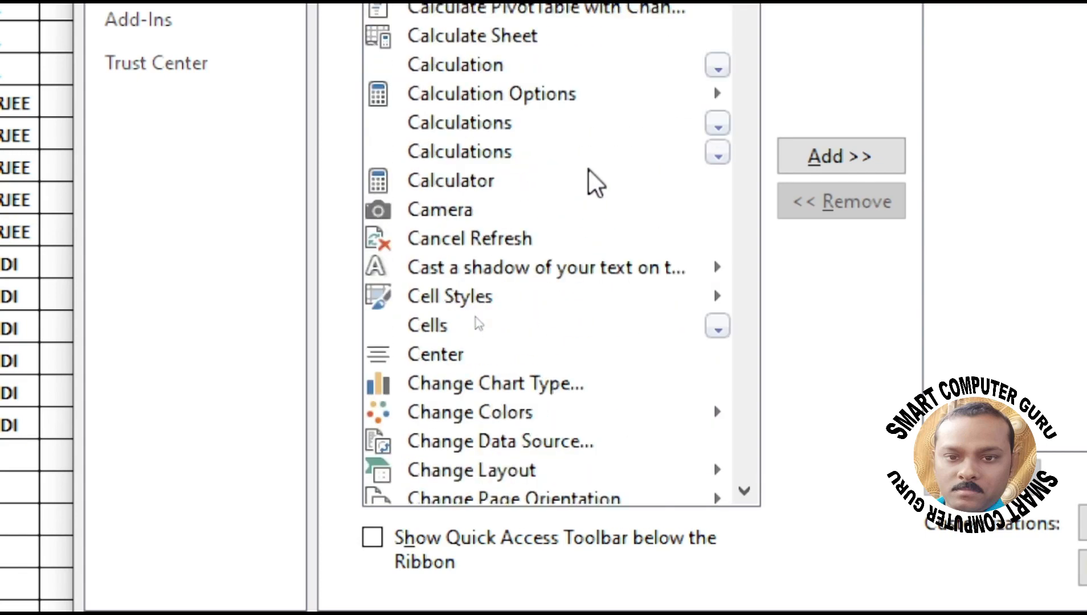
pyautogui.click(408, 210)
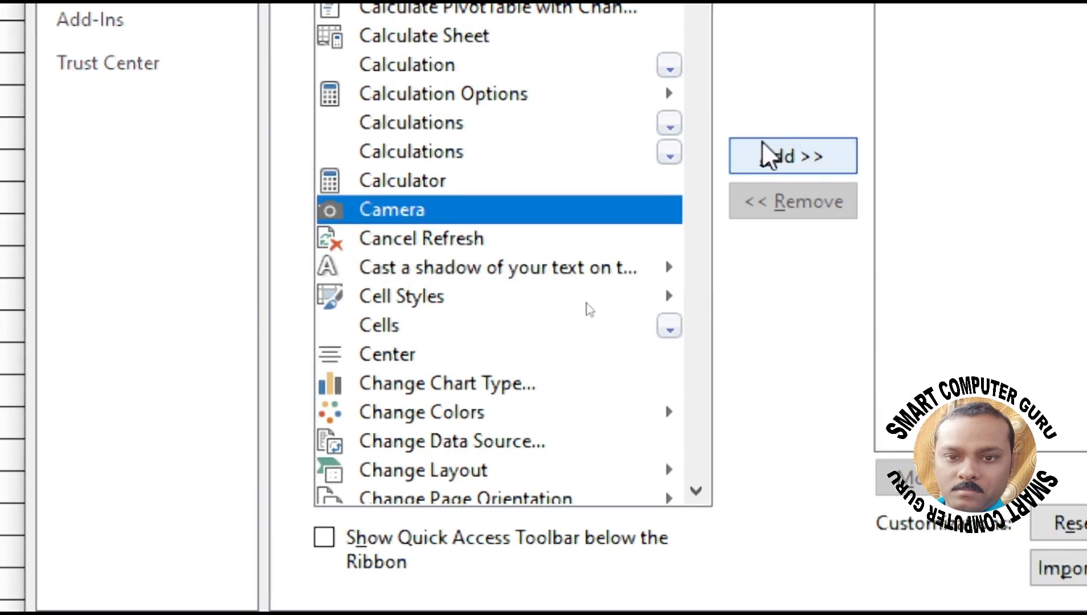
pyautogui.click(797, 162)
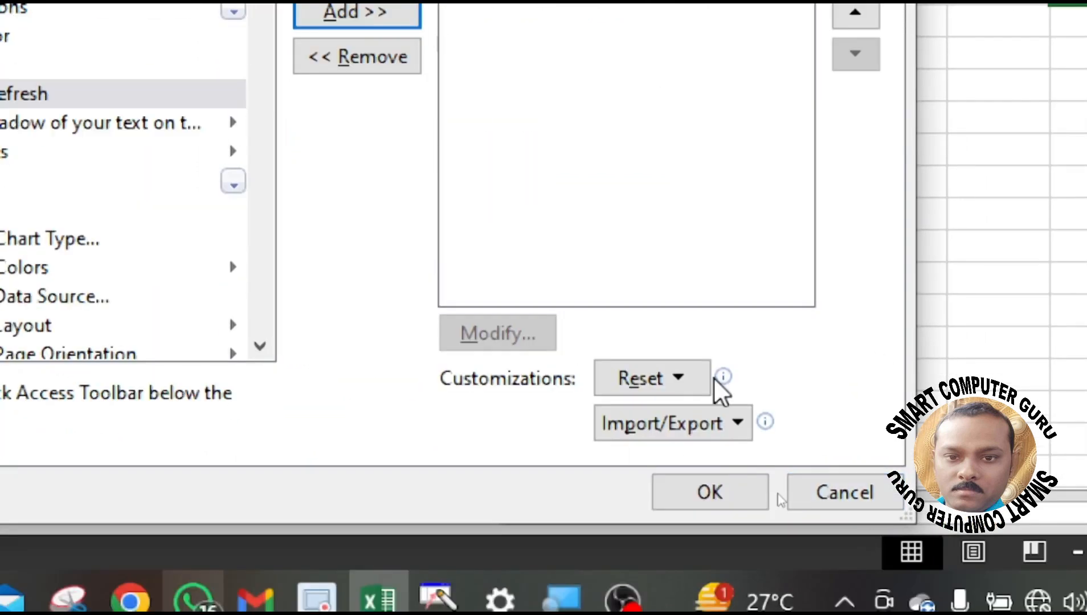
pyautogui.click(758, 509)
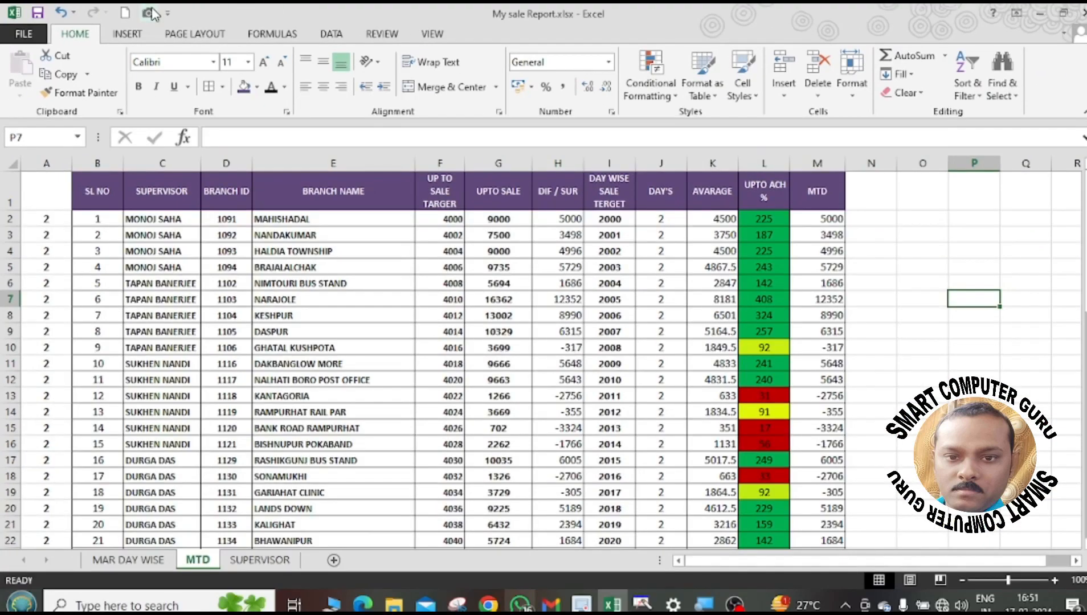
pyautogui.scroll(-8, 89, 156)
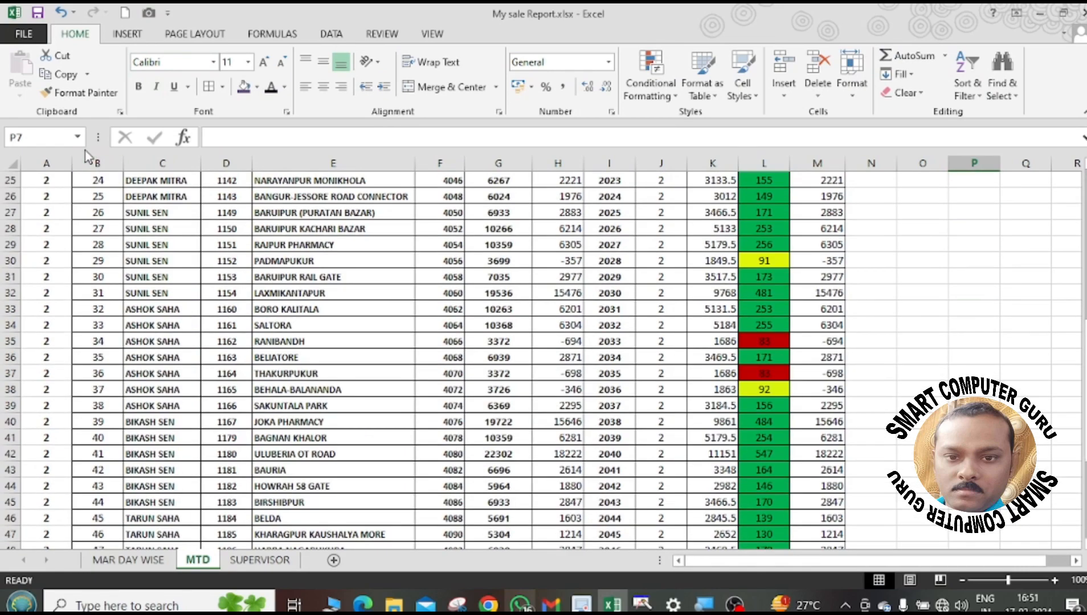
pyautogui.scroll(8, 88, 157)
pyautogui.scroll(-12, 88, 162)
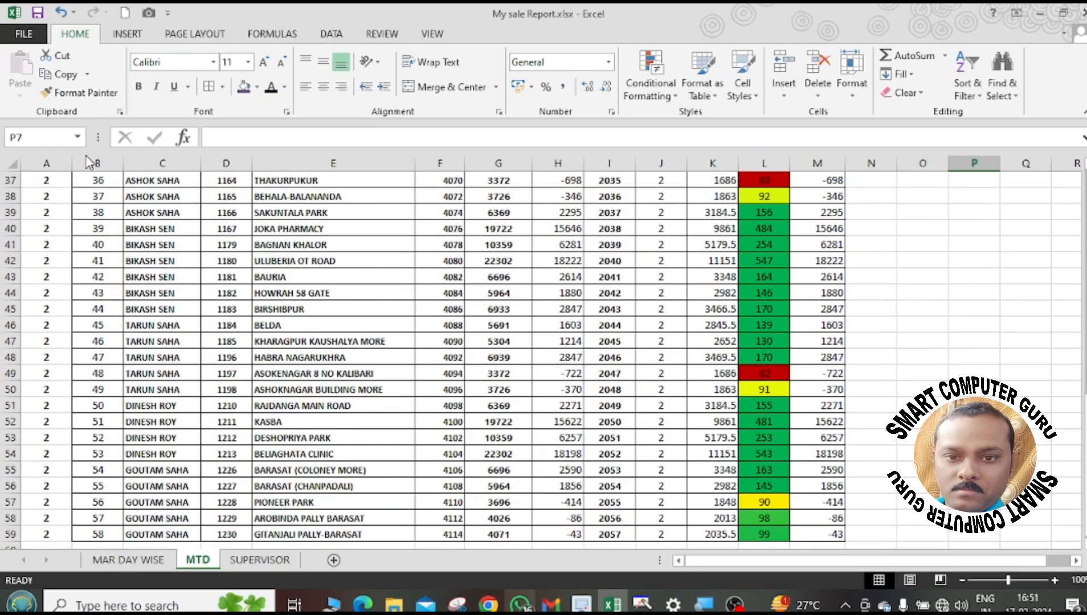
# Examine the MTD table from its header row down to the last branch row.
pyautogui.scroll(12, 88, 163)
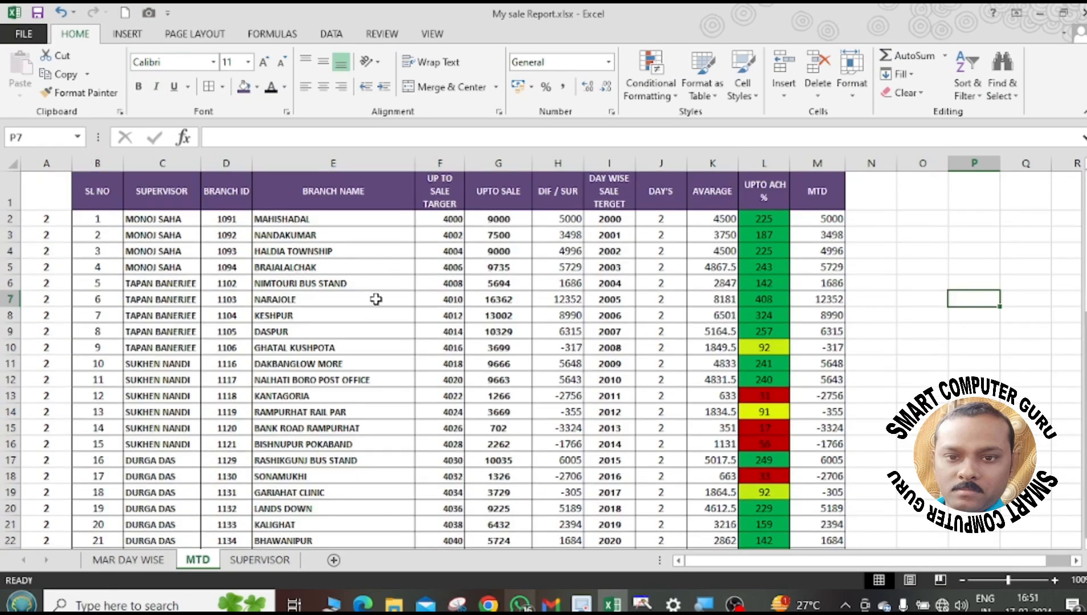
pyautogui.scroll(-2, 376, 299)
pyautogui.scroll(2, 376, 299)
pyautogui.scroll(-9, 376, 300)
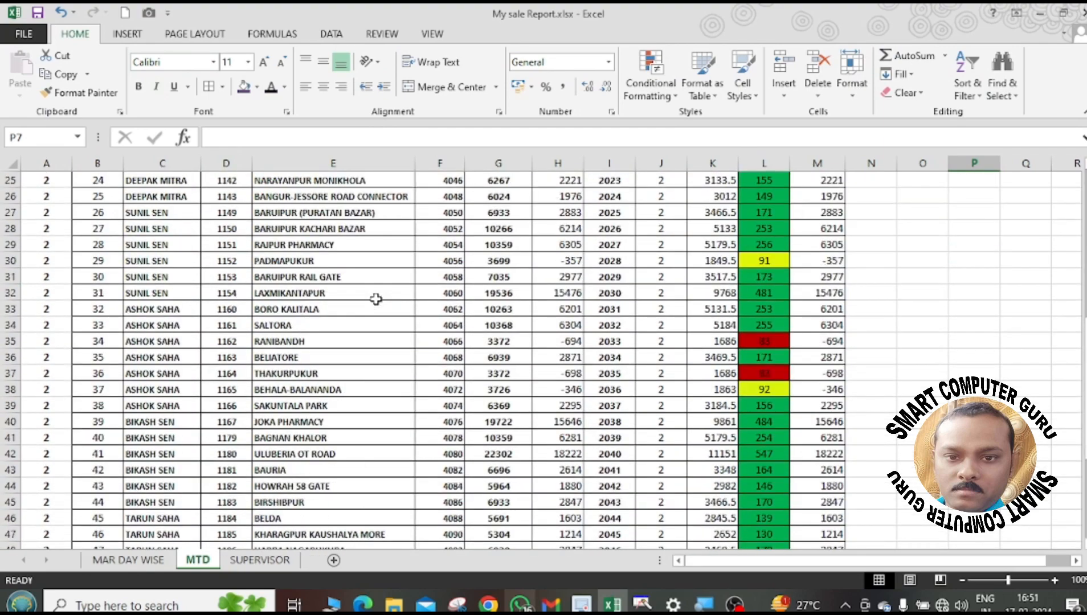
pyautogui.scroll(9, 316, 222)
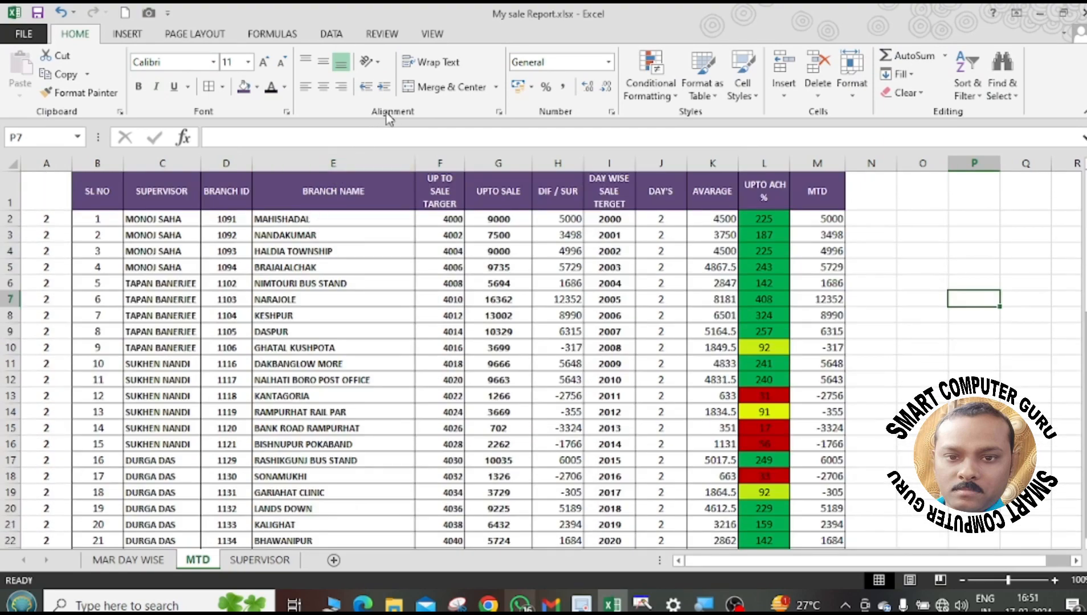
pyautogui.scroll(-2, 418, 297)
pyautogui.scroll(2, 420, 297)
pyautogui.scroll(-9, 480, 327)
pyautogui.scroll(9, 436, 333)
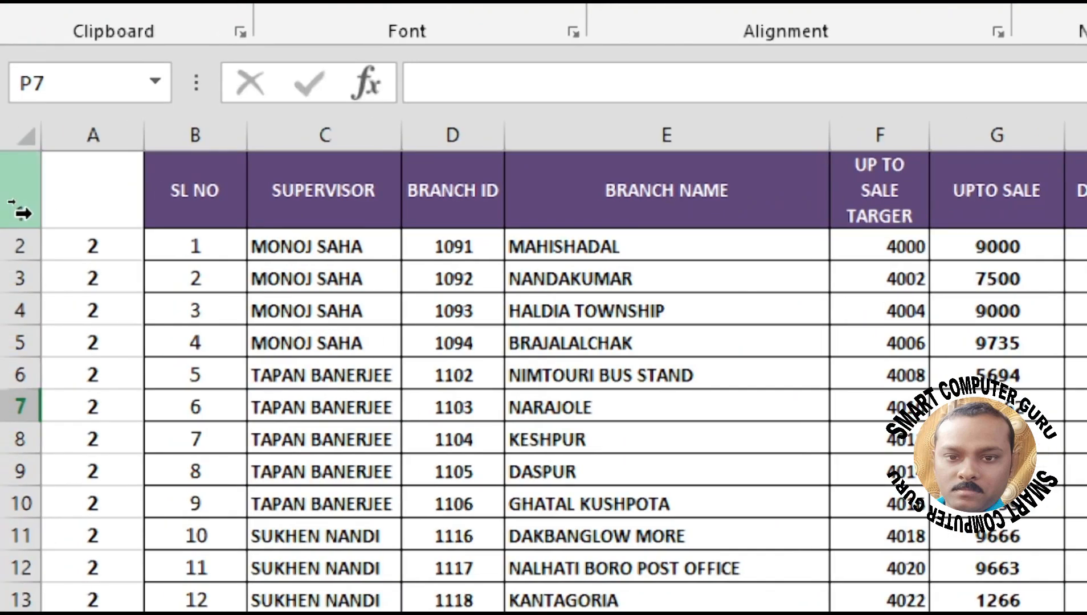
pyautogui.click(19, 181)
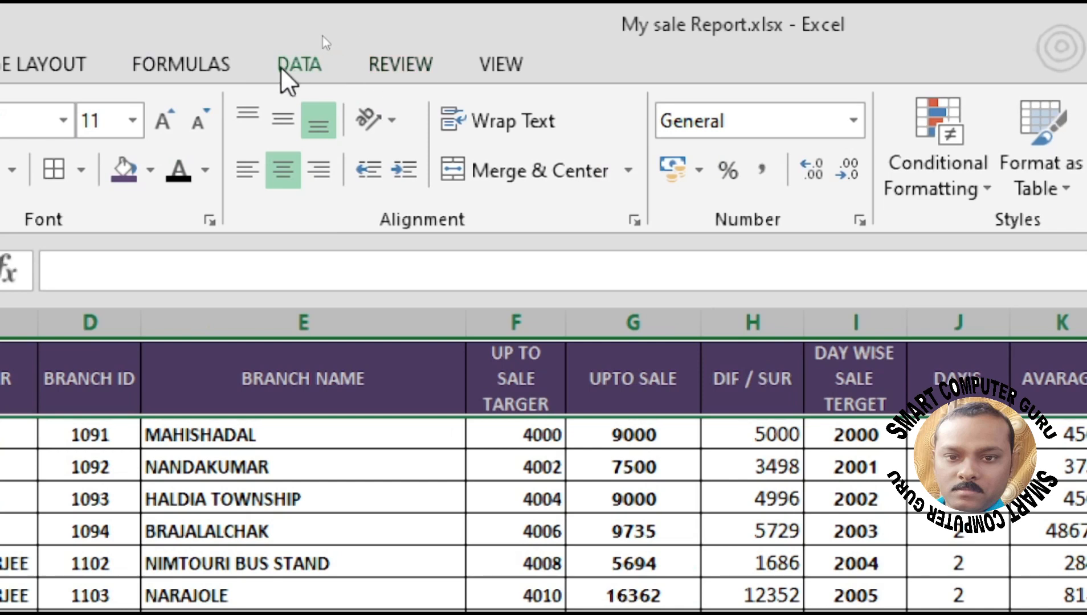
pyautogui.click(288, 71)
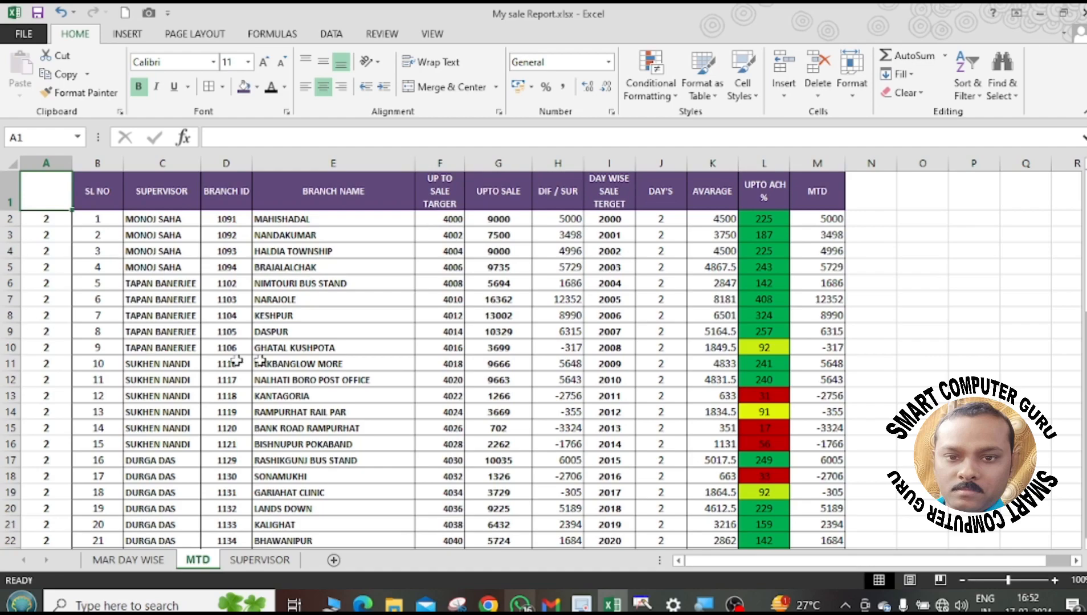
pyautogui.scroll(-2, 455, 380)
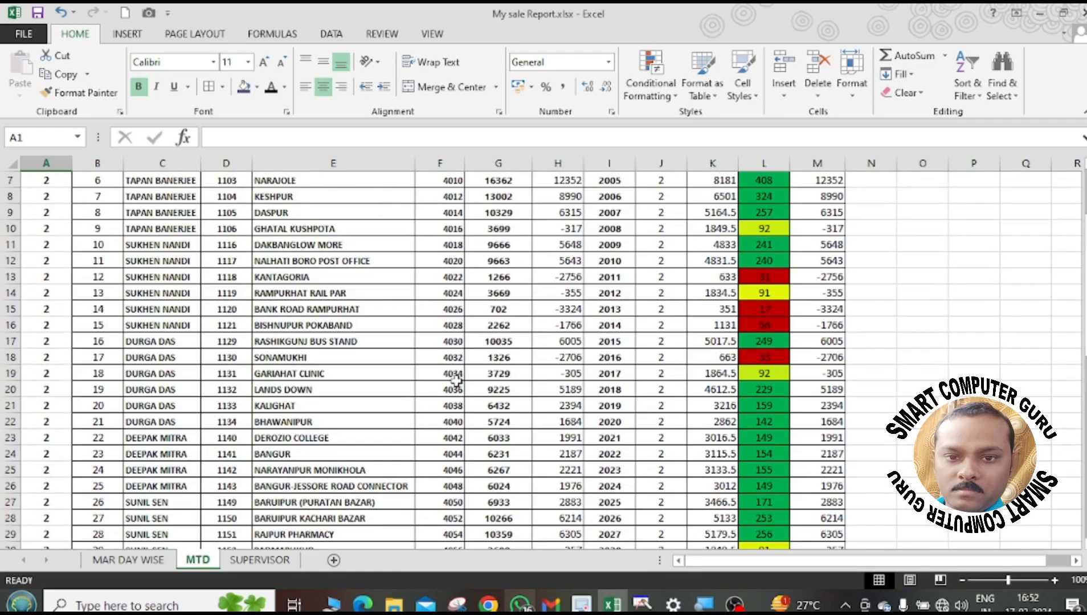
pyautogui.scroll(2, 455, 380)
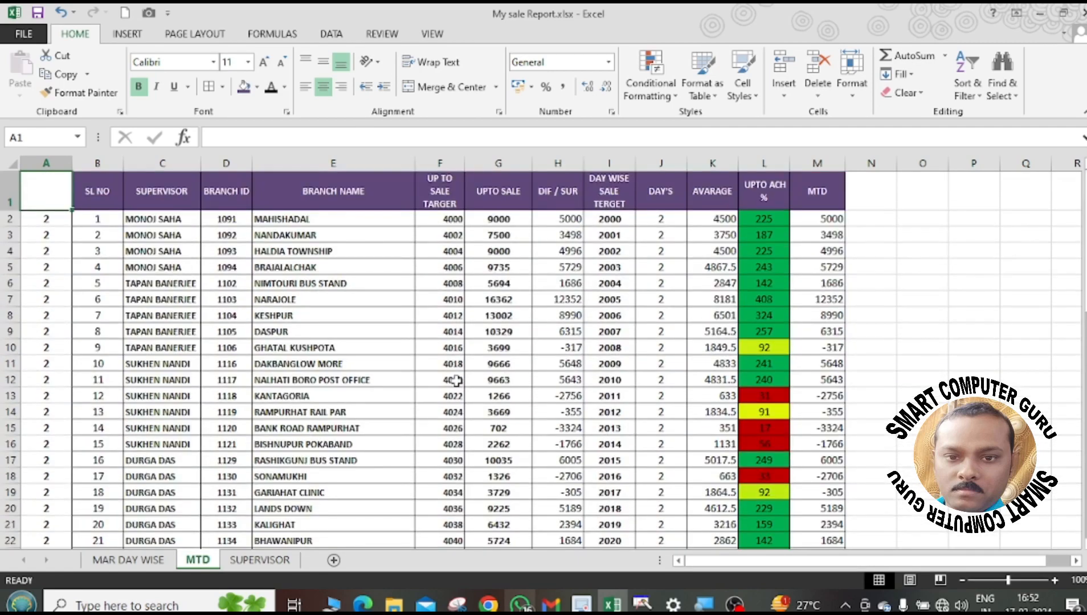
pyautogui.scroll(-3, 455, 380)
pyautogui.scroll(3, 456, 382)
pyautogui.scroll(-7, 453, 263)
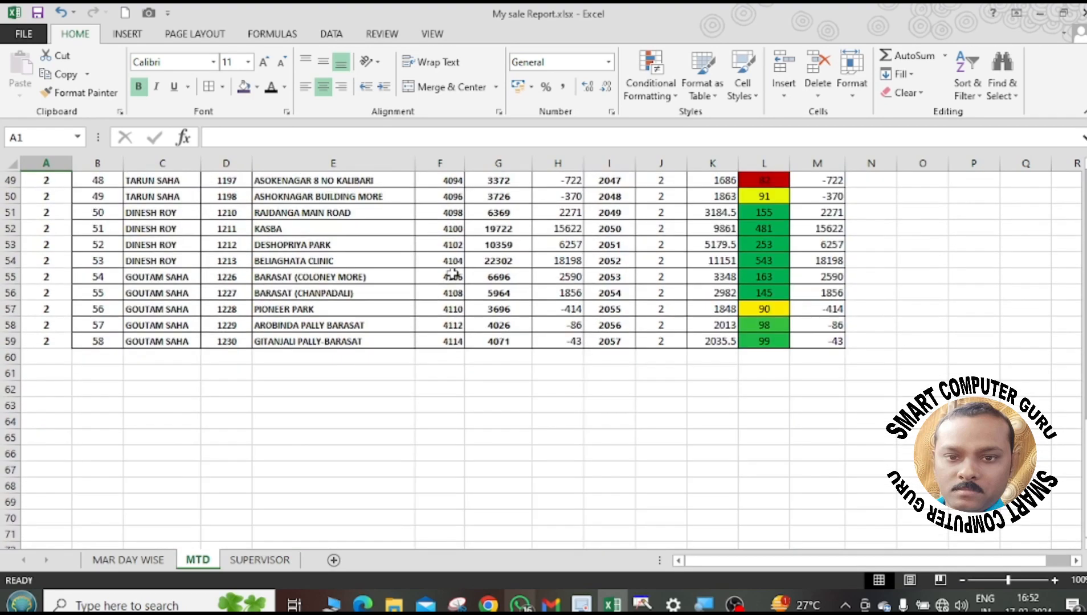
pyautogui.scroll(13, 454, 273)
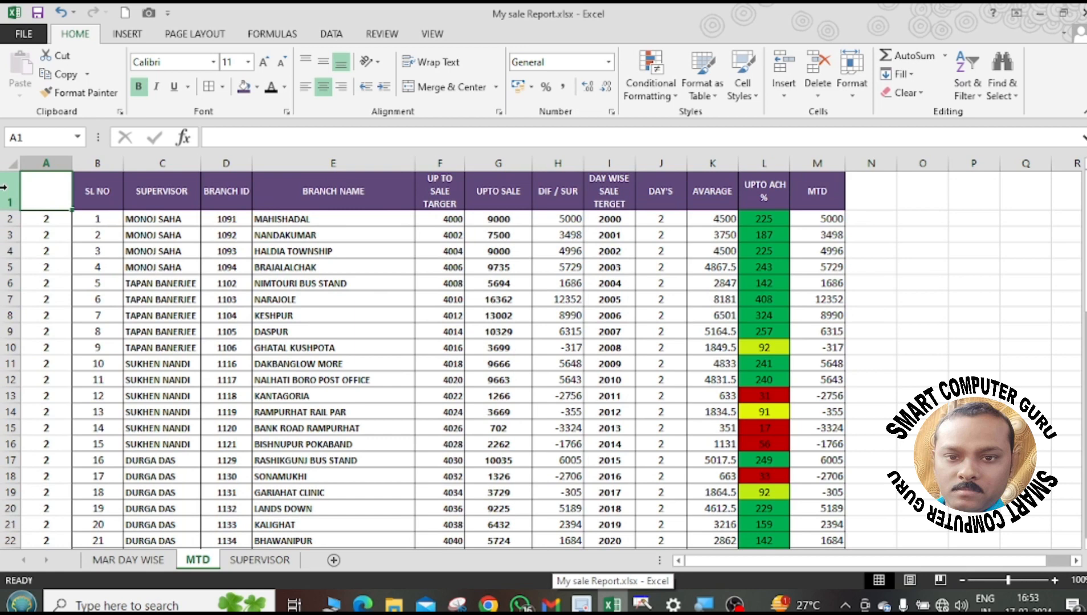
# Try to keep the MTD header row in view by applying Freeze Panes with row 1 selected.
pyautogui.click(5, 188)
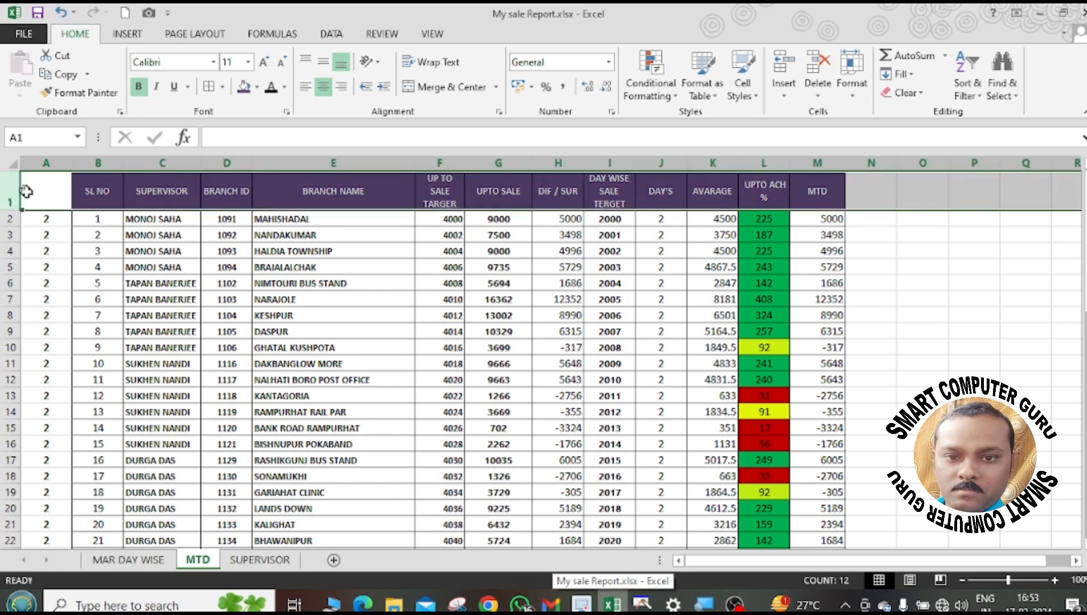
pyautogui.click(434, 35)
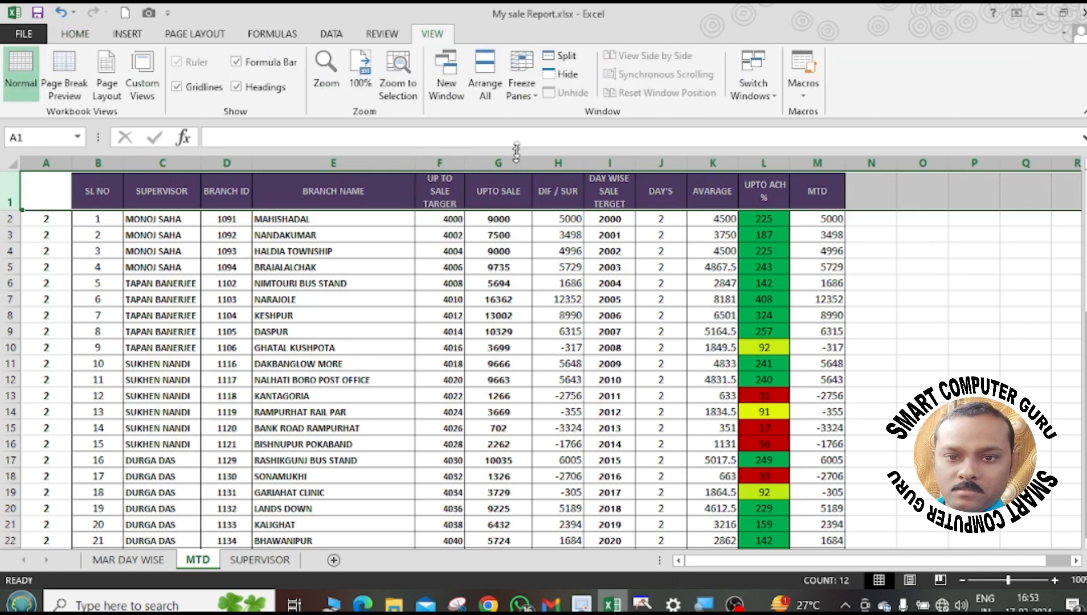
pyautogui.click(520, 83)
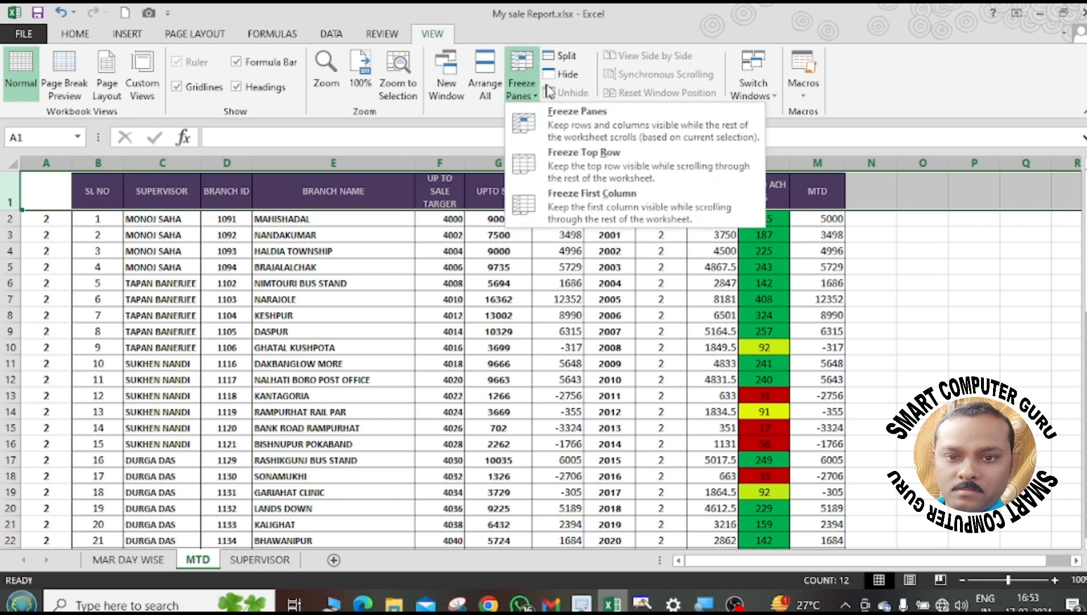
pyautogui.click(653, 127)
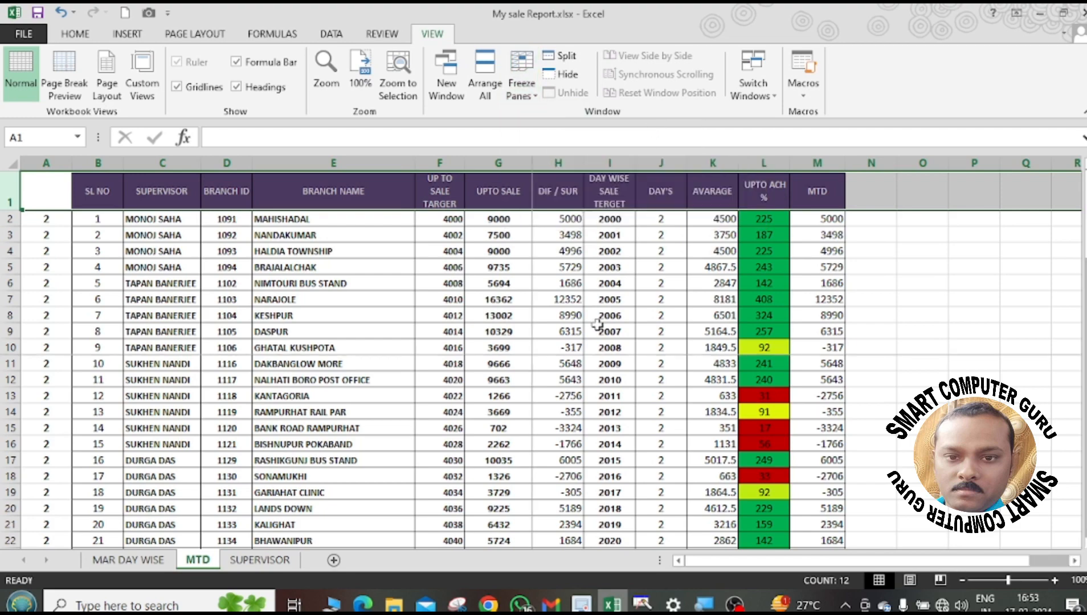
pyautogui.scroll(-4, 597, 325)
pyautogui.scroll(4, 563, 300)
pyautogui.click(880, 341)
pyautogui.moveTo(908, 399); pyautogui.dragTo(907, 381)
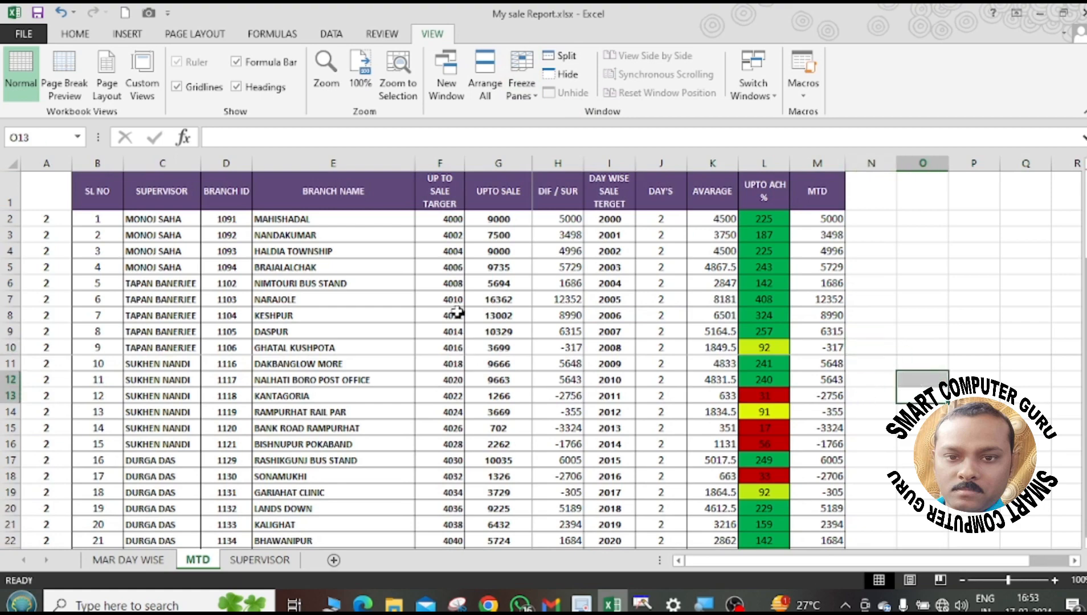
pyautogui.scroll(-1, 457, 313)
pyautogui.scroll(1, 457, 313)
pyautogui.scroll(-1, 457, 313)
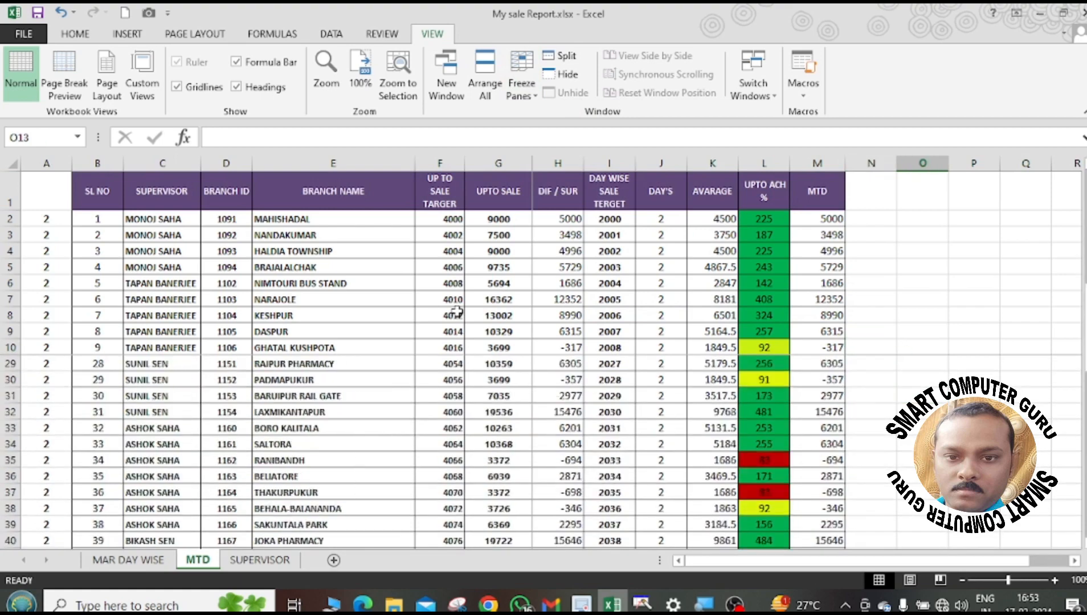
pyautogui.scroll(1, 457, 312)
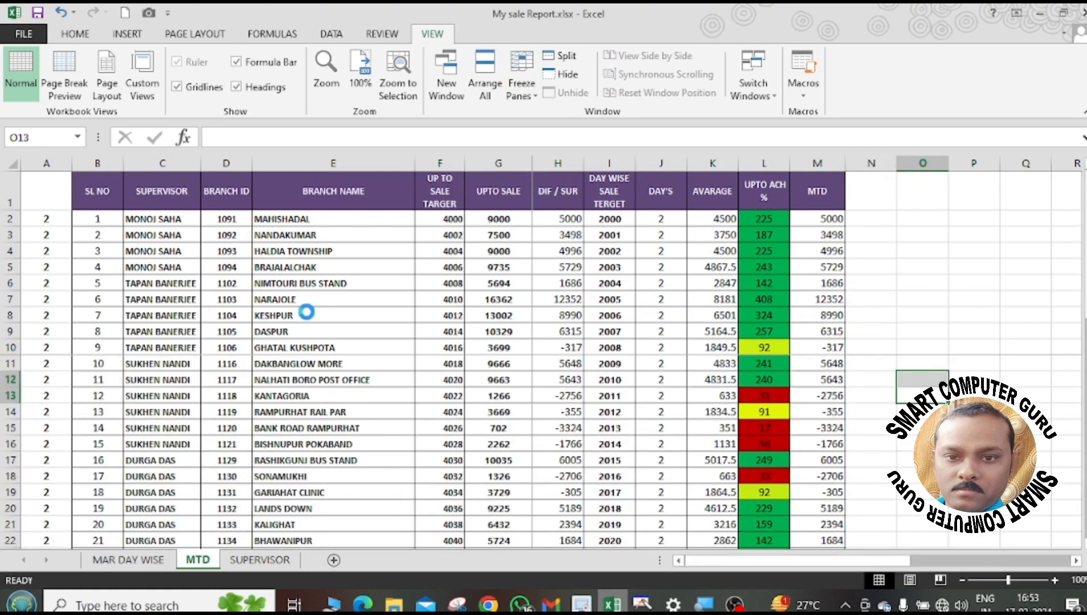
# Undo the last change to cell A3 of the SUPERVISOR sheet and return to the MTD sheet.
pyautogui.hotkey('ctrl', 'pagedown')
pyautogui.hotkey('ctrl', 'pageup')
pyautogui.hotkey('ctrl', 'pageup')
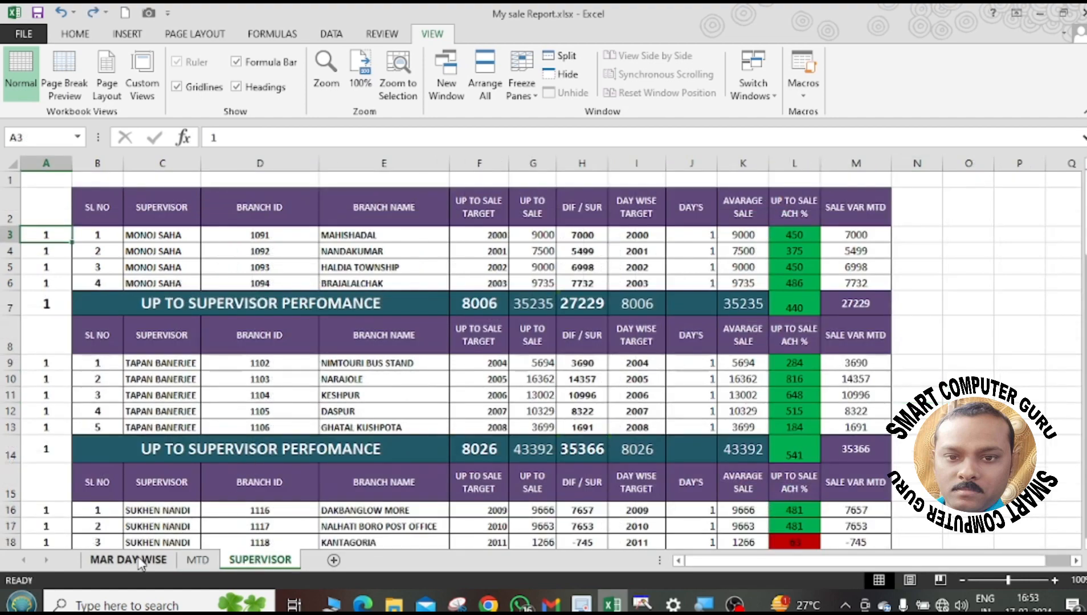
pyautogui.hotkey('ctrl', 'pagedown')
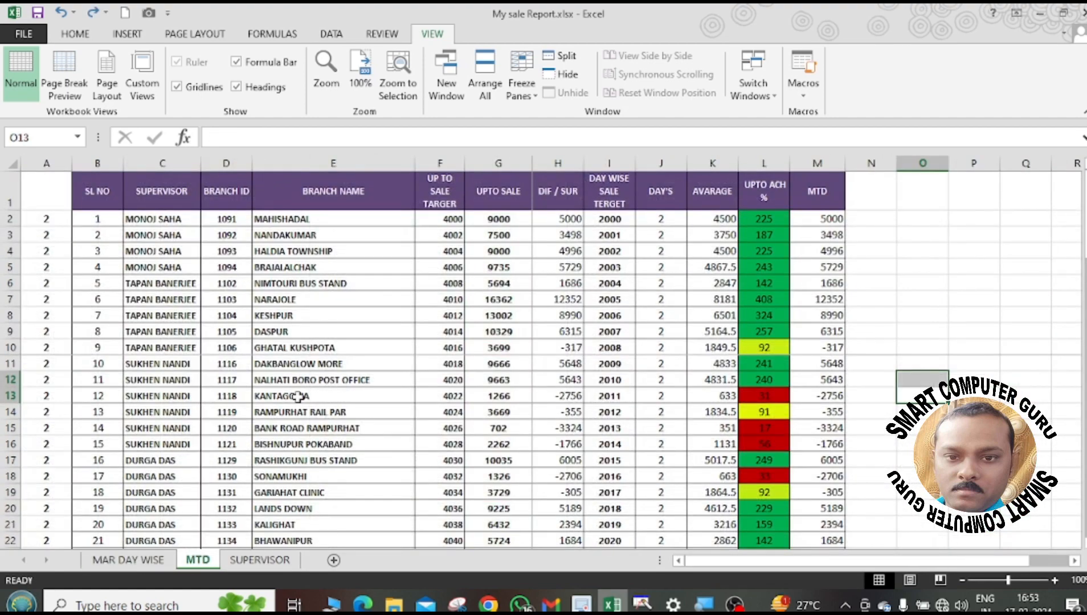
pyautogui.scroll(-3, 279, 427)
pyautogui.scroll(3, 171, 416)
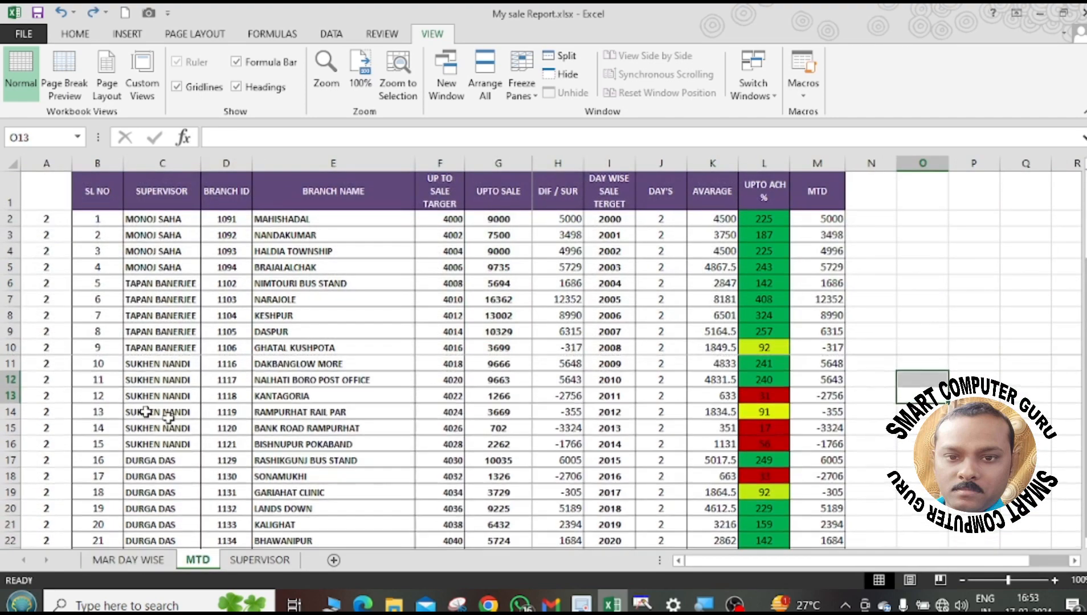
# Unfreeze the panes on the MTD sheet and check how the table scrolls.
pyautogui.click(12, 363)
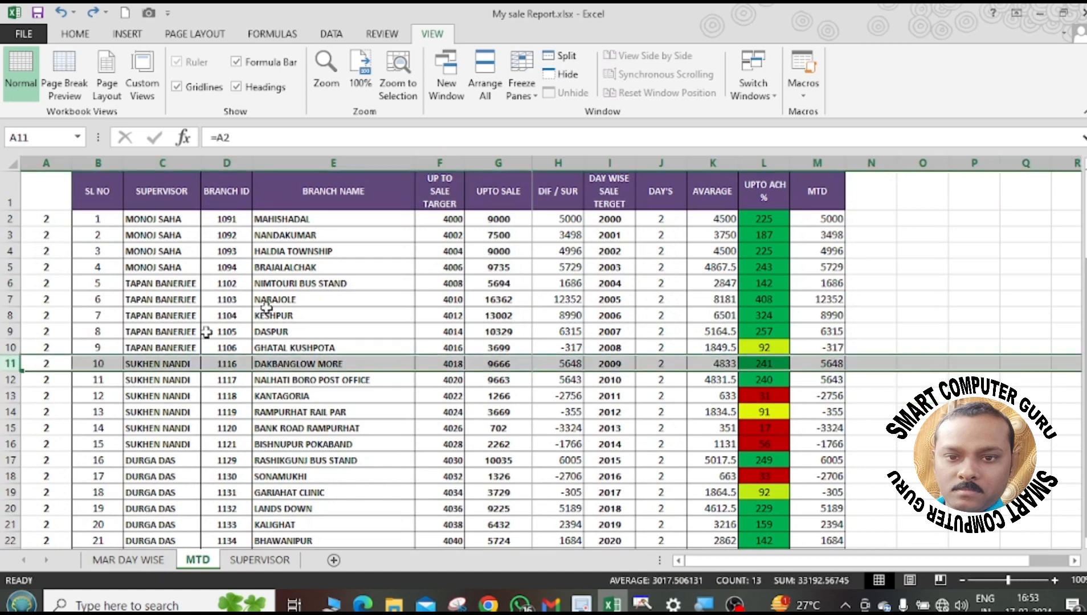
pyautogui.click(530, 81)
pyautogui.click(613, 111)
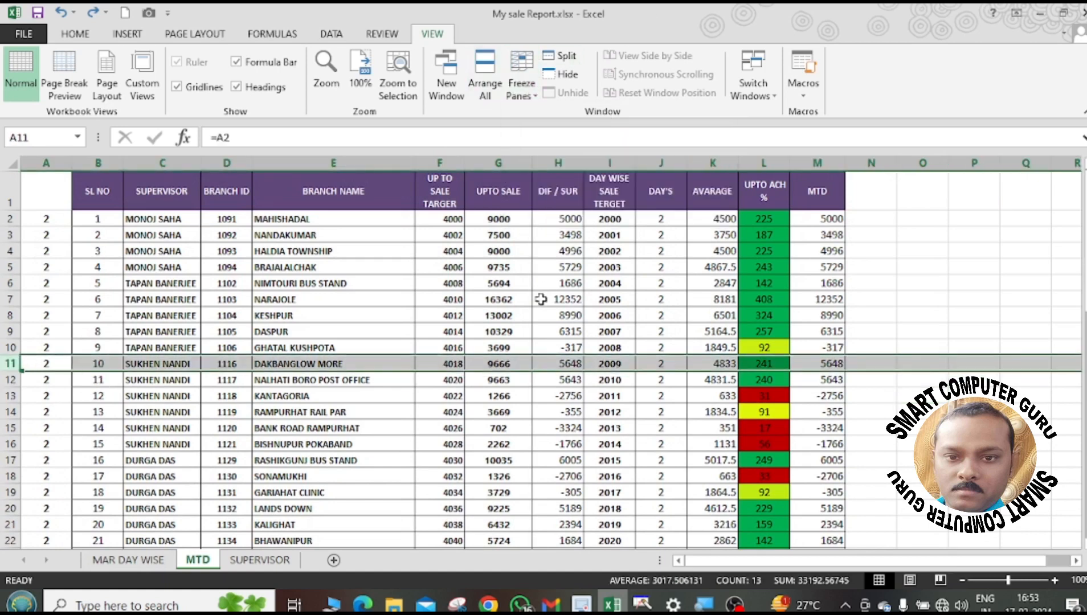
pyautogui.scroll(-7, 523, 313)
pyautogui.scroll(7, 523, 314)
pyautogui.click(529, 311)
pyautogui.click(97, 194)
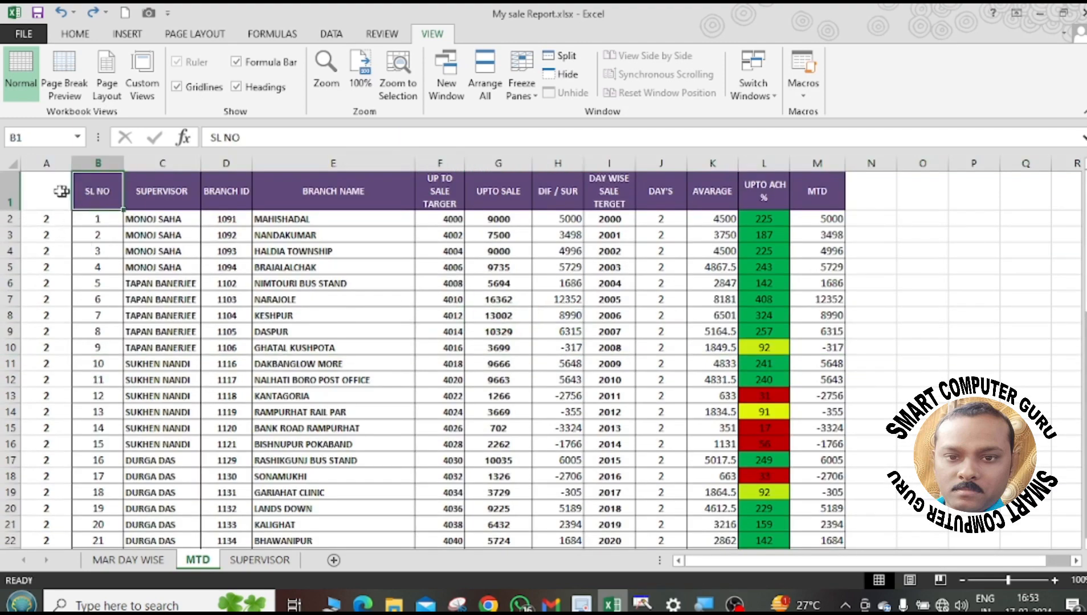
# Freeze the MTD panes above row 2 to hold the header row in place, and check it down the table.
pyautogui.click(10, 188)
pyautogui.click(9, 219)
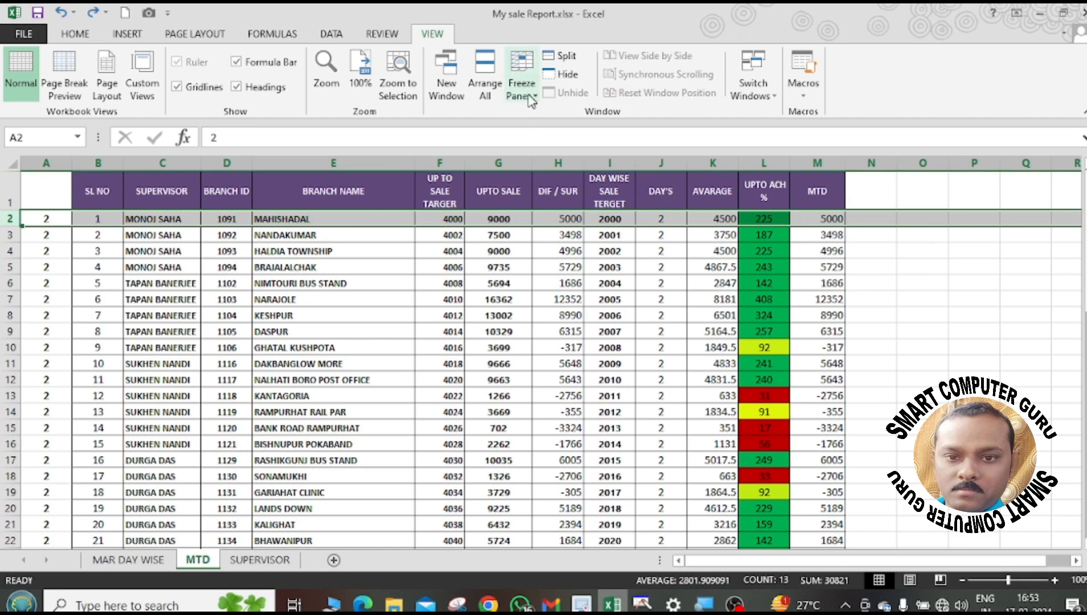
pyautogui.click(528, 69)
pyautogui.click(618, 127)
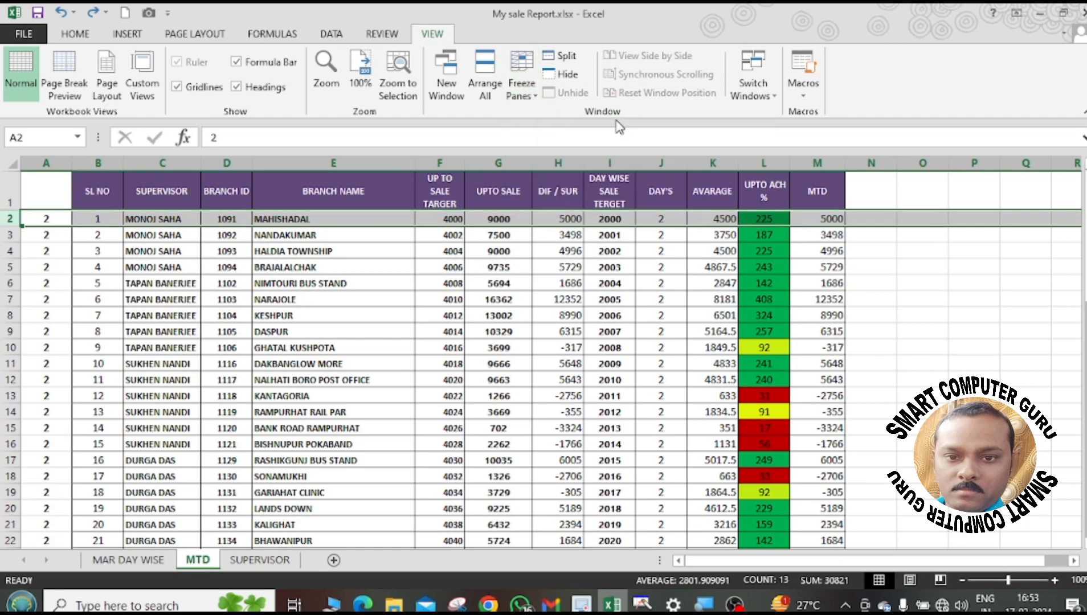
pyautogui.scroll(-4, 493, 322)
pyautogui.scroll(4, 493, 324)
pyautogui.click(494, 320)
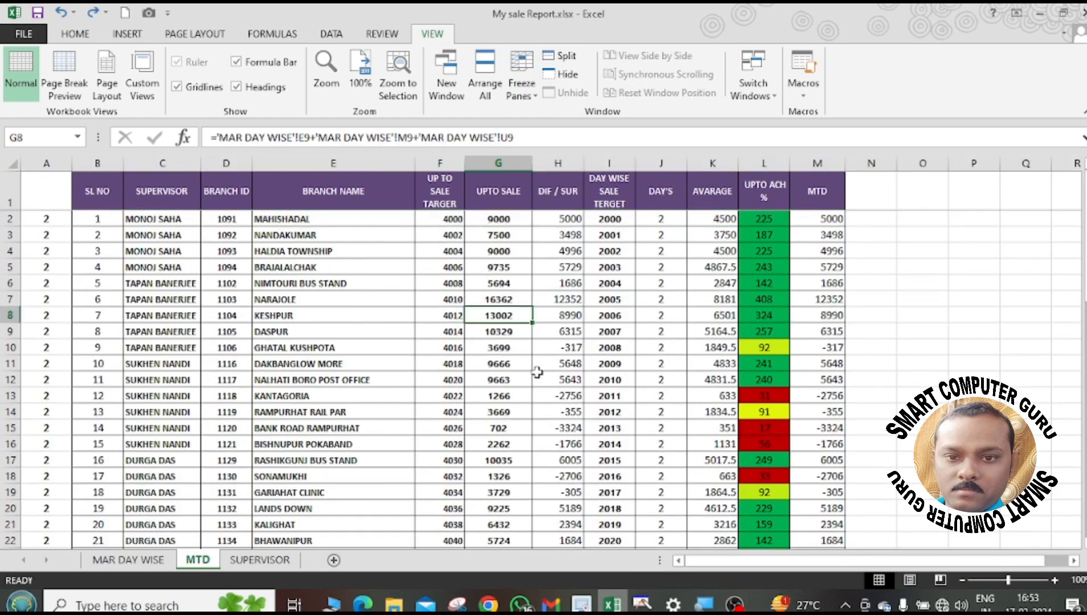
pyautogui.scroll(-20, 513, 327)
pyautogui.scroll(20, 534, 329)
pyautogui.scroll(-8, 537, 320)
pyautogui.scroll(-12, 538, 320)
pyautogui.scroll(20, 537, 320)
# Set the day number in cell A3 of the SUPERVISOR sheet to 3.
pyautogui.click(277, 558)
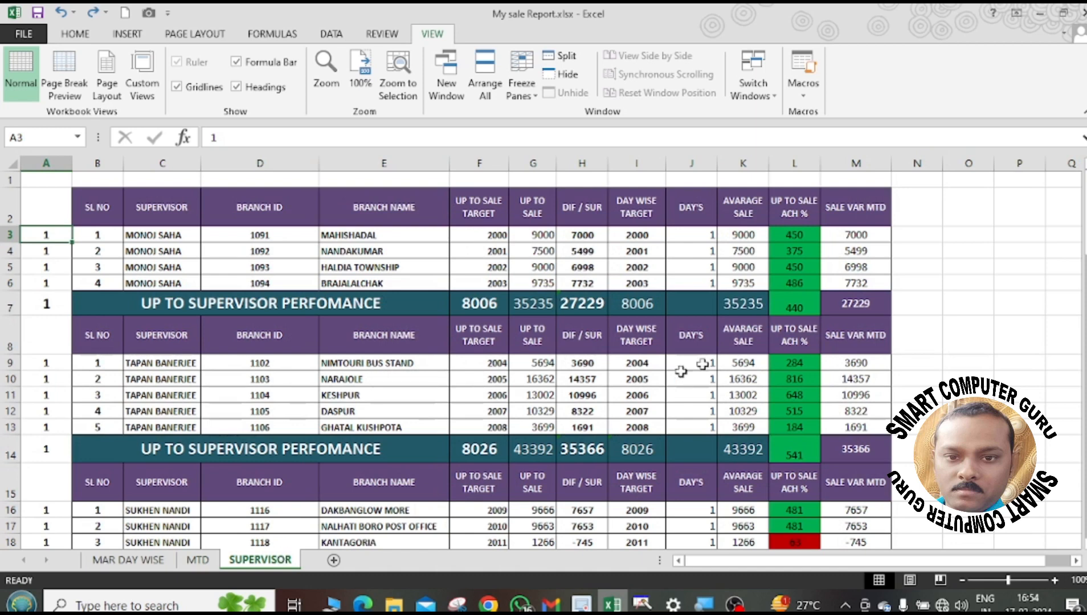
pyautogui.click(949, 360)
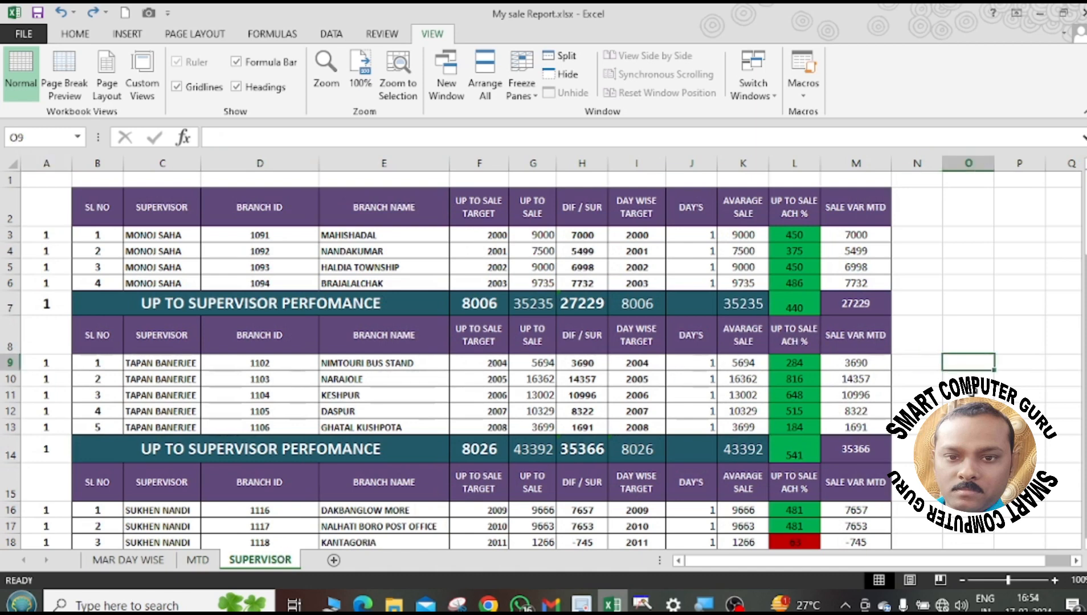
pyautogui.click(60, 239)
pyautogui.write('3')
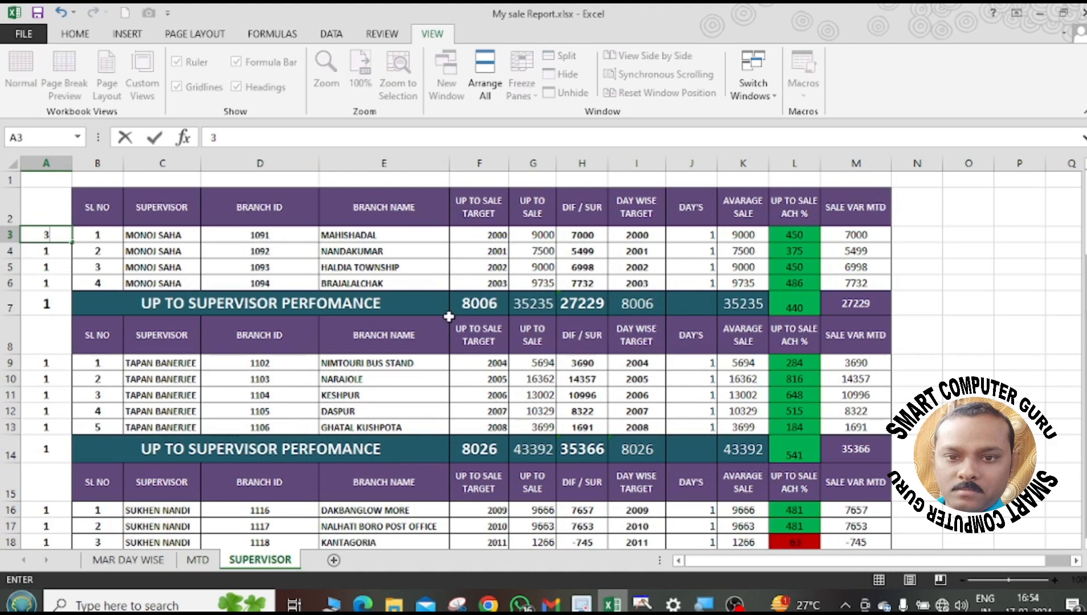
pyautogui.press('Tab')
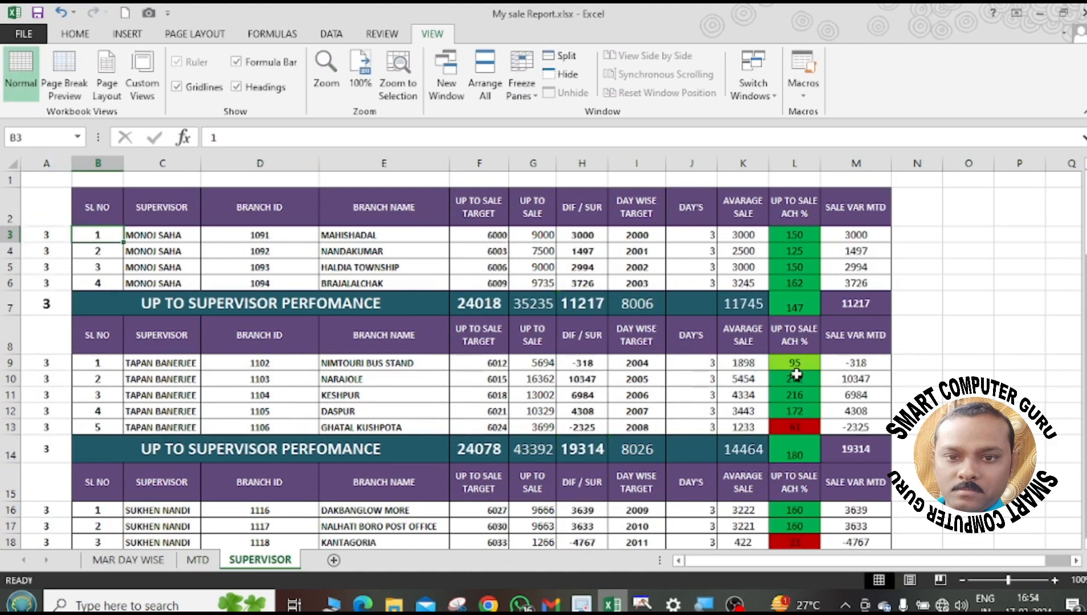
# Capture the first supervisor block, B2:M7, with the Camera tool and place its picture in the empty area around cell P4.
pyautogui.click(73, 35)
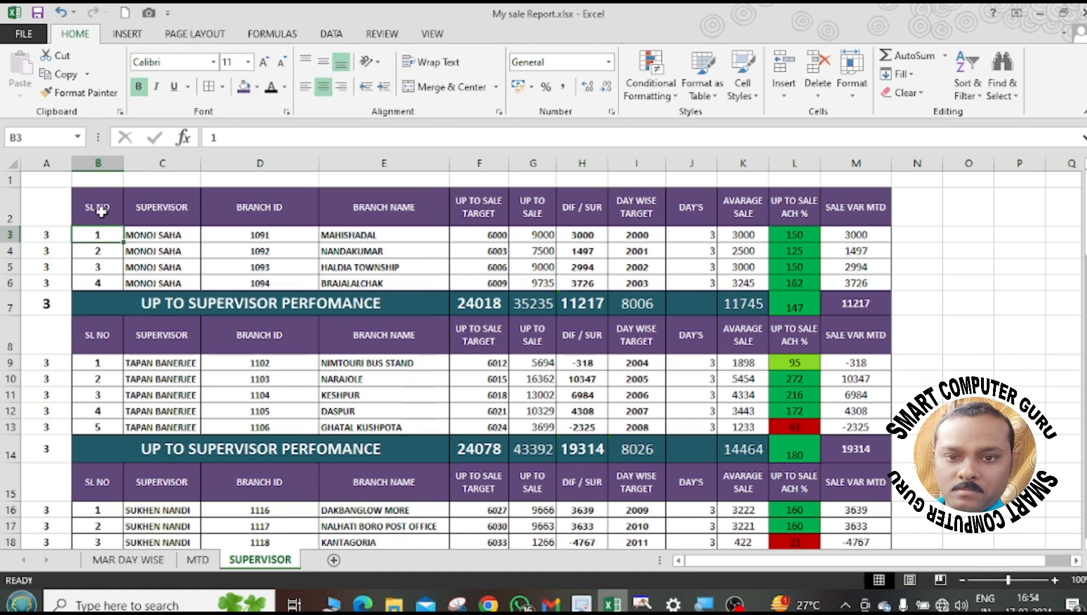
pyautogui.moveTo(101, 212); pyautogui.dragTo(850, 301)
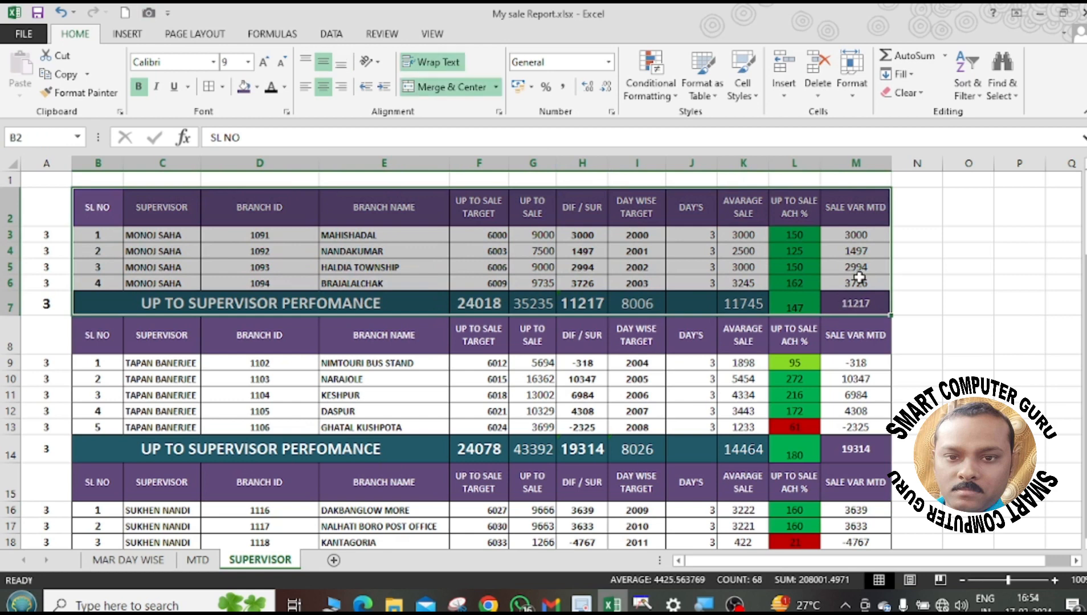
pyautogui.click(149, 14)
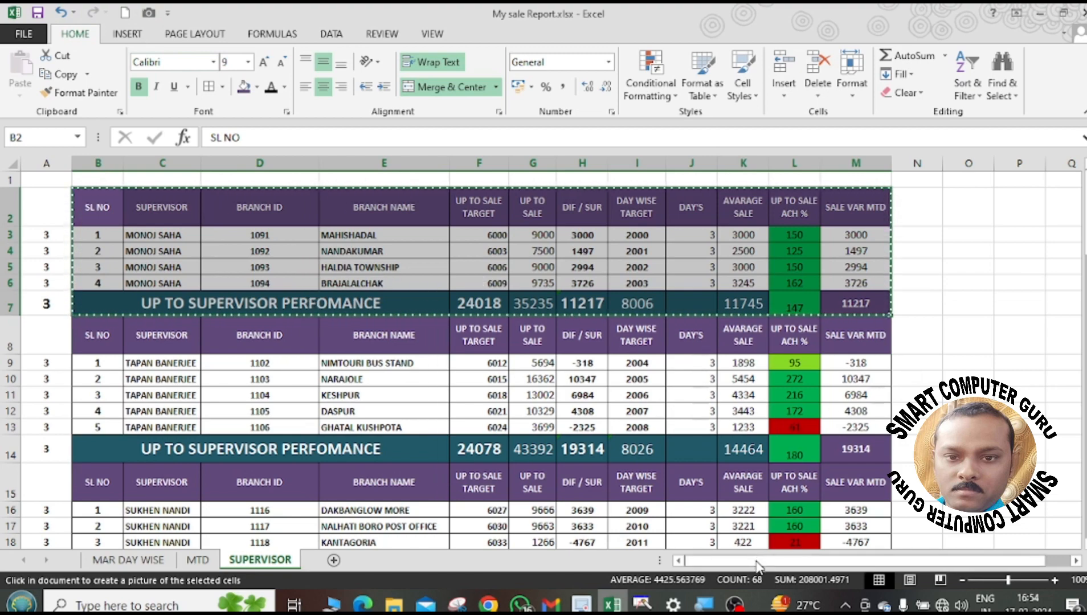
pyautogui.moveTo(760, 561); pyautogui.dragTo(783, 561)
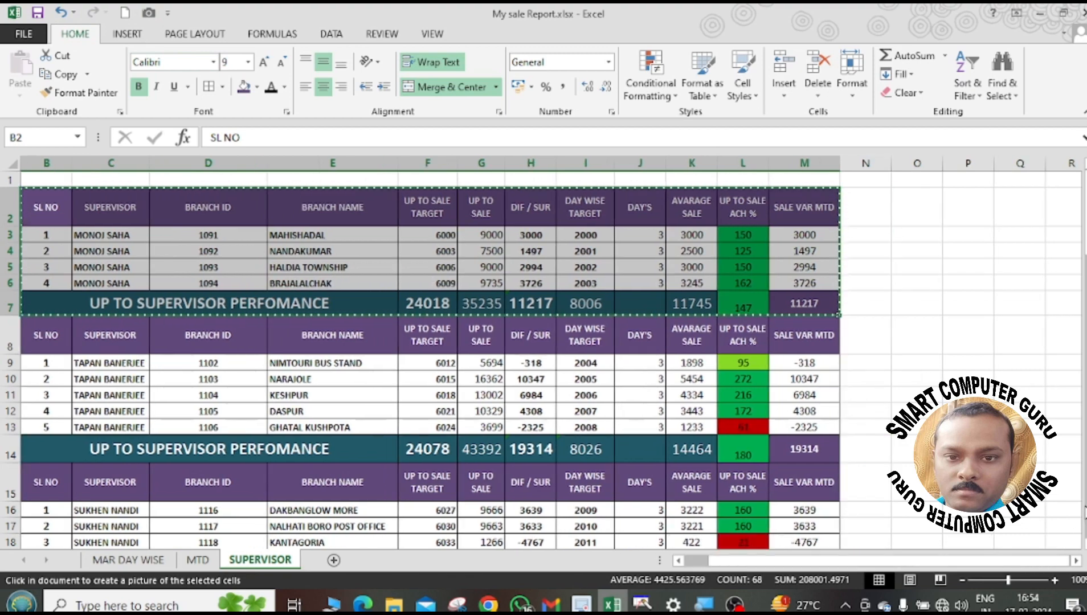
pyautogui.click(973, 256)
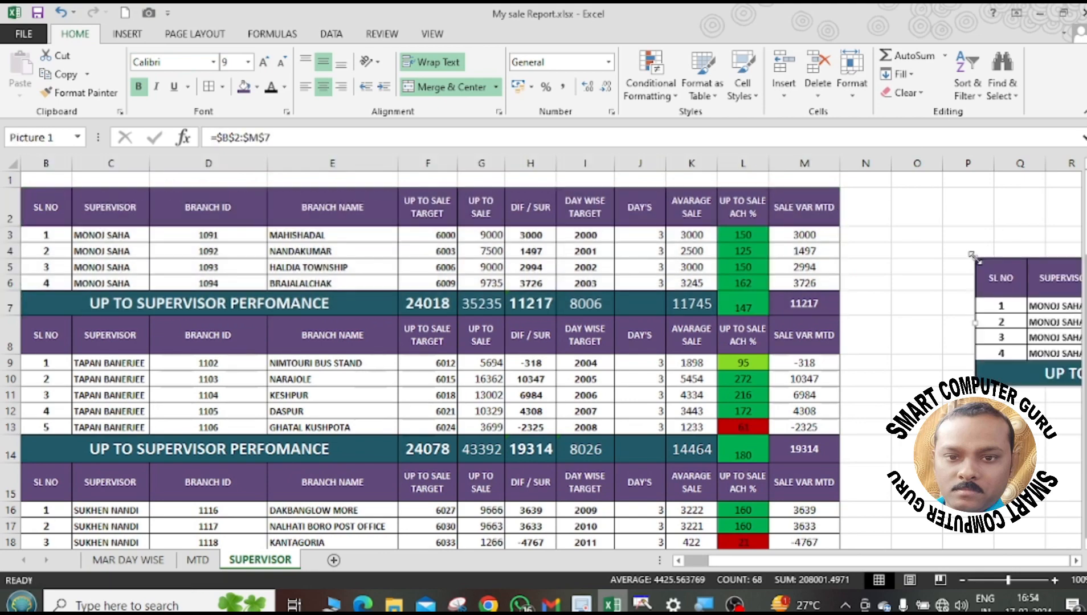
# Move the captured supervisor picture slightly left and down so that it starts in column O.
pyautogui.click(978, 560)
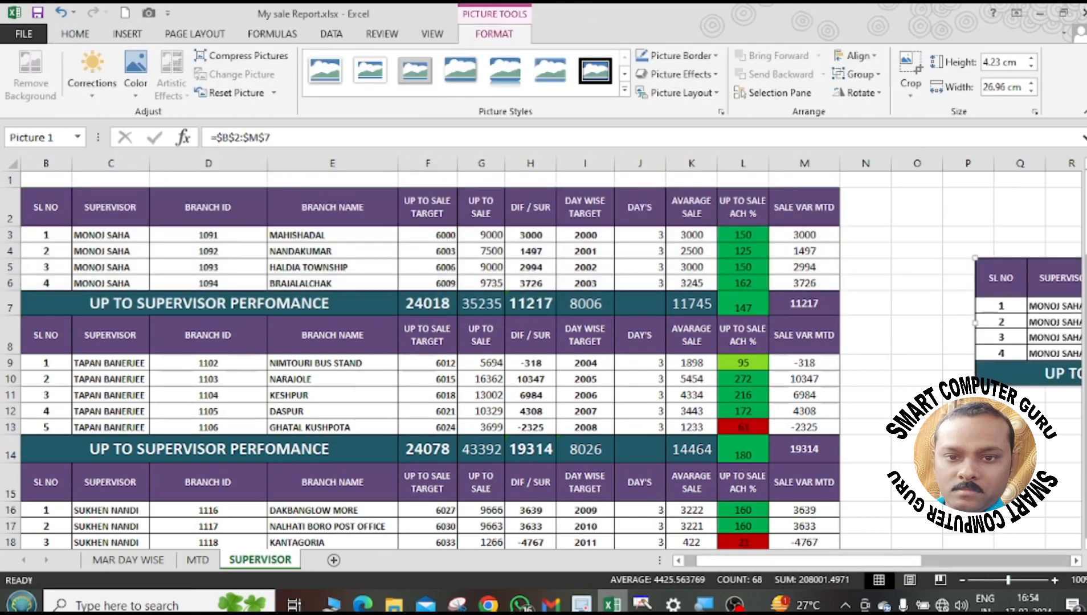
pyautogui.click(1076, 560)
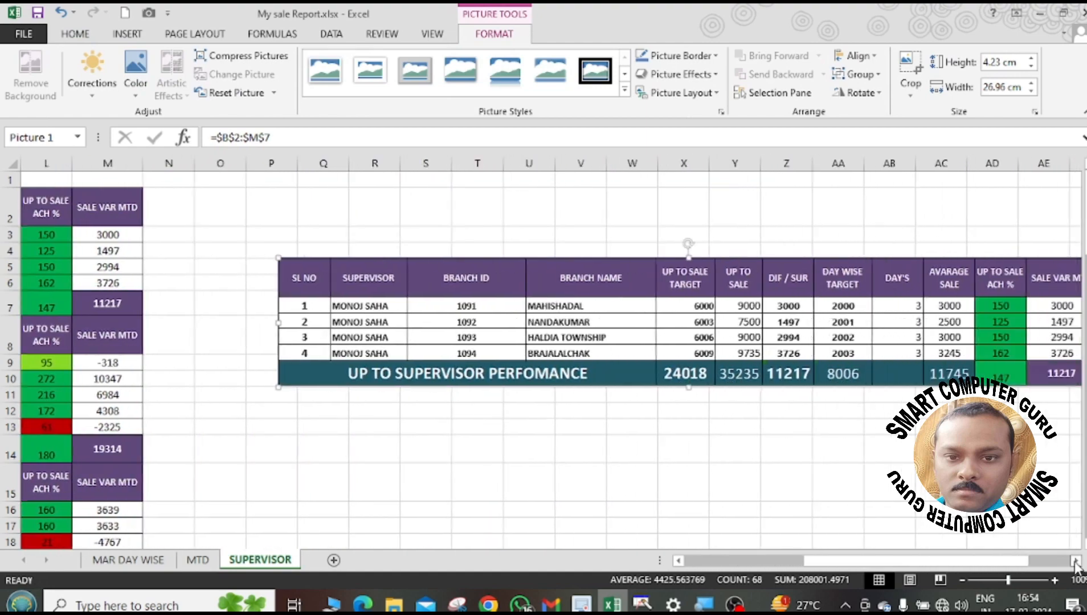
pyautogui.moveTo(905, 399); pyautogui.dragTo(855, 411)
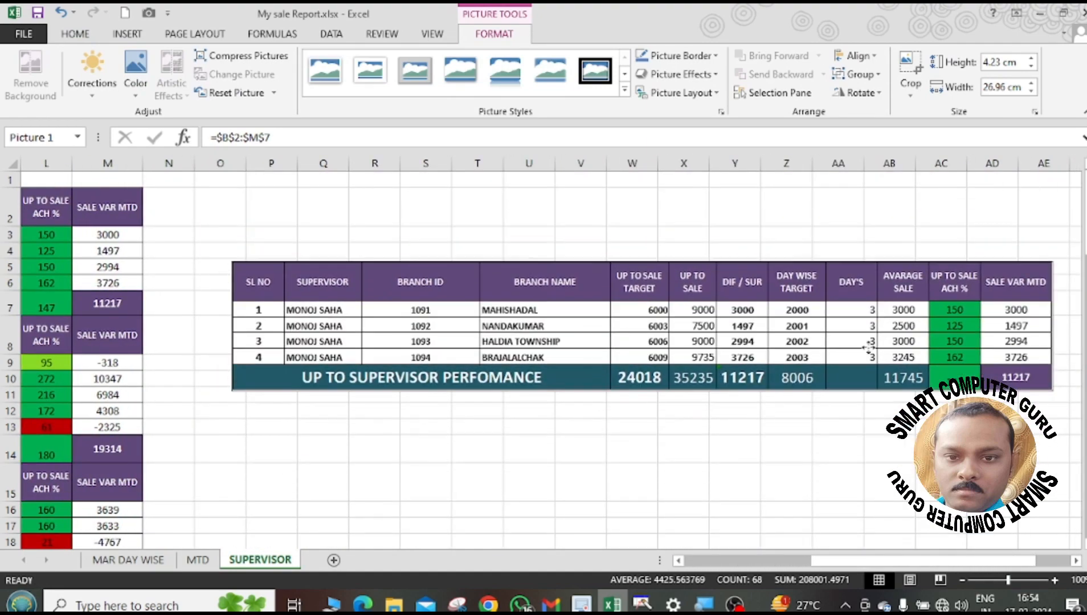
# Jump from the captured picture to its source range B2:M7, and copy the picture to the clipboard.
pyautogui.doubleClick(650, 304)
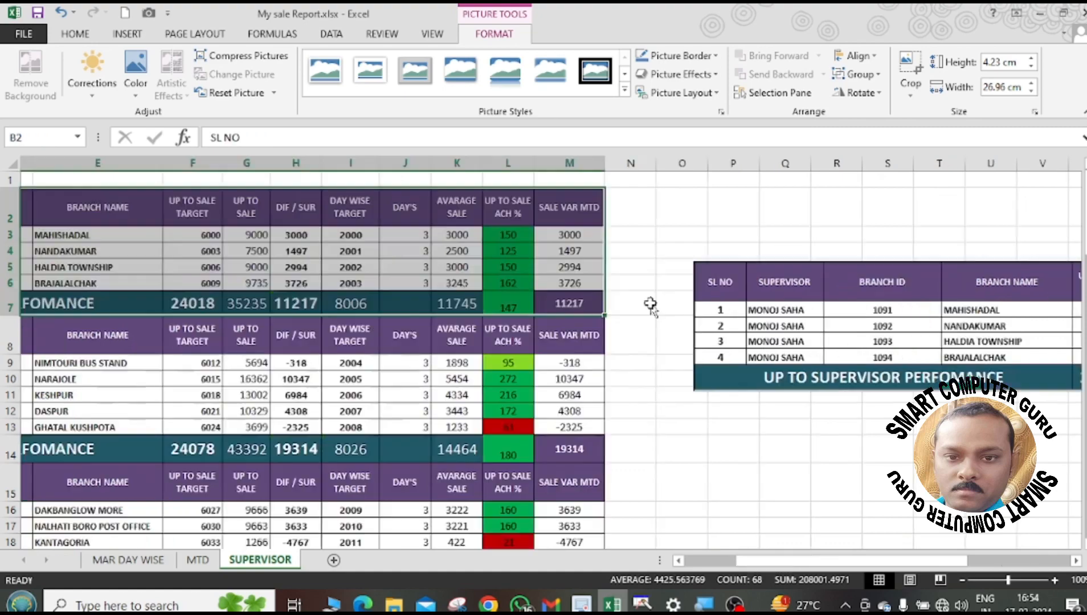
pyautogui.click(650, 303)
pyautogui.click(1009, 343)
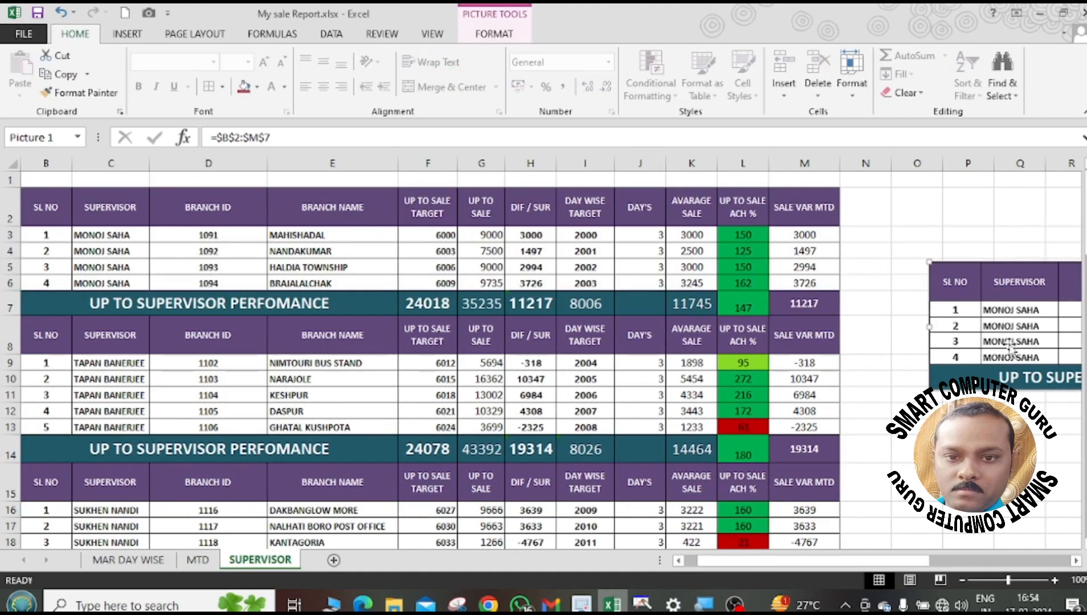
pyautogui.hotkey('ctrl', 'c')
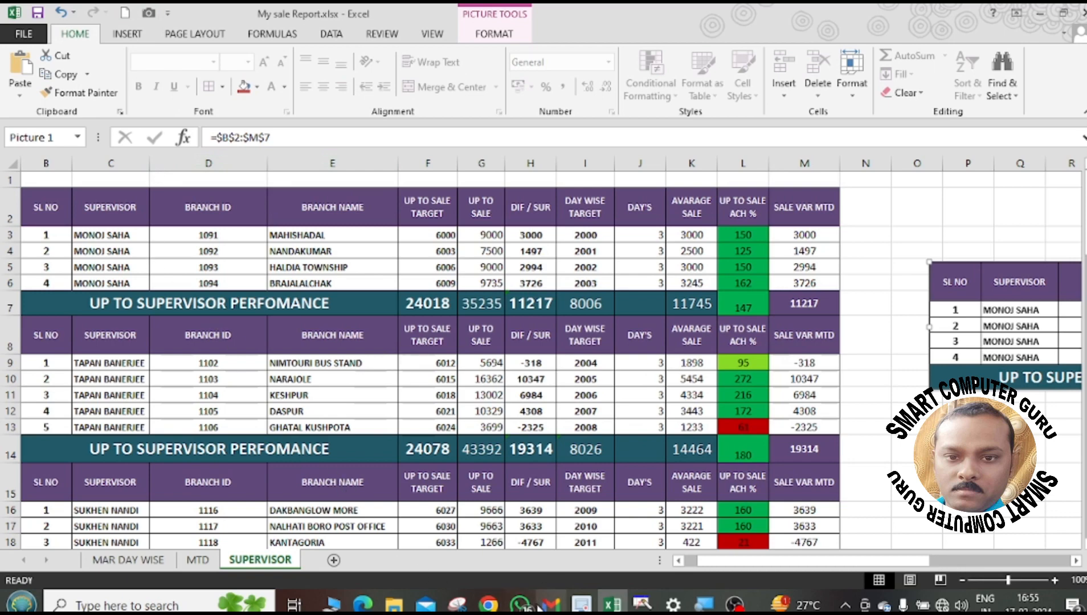
# Switch to WhatsApp, search the chats for HOME and open the Home chat at its latest messages.
pyautogui.click(520, 605)
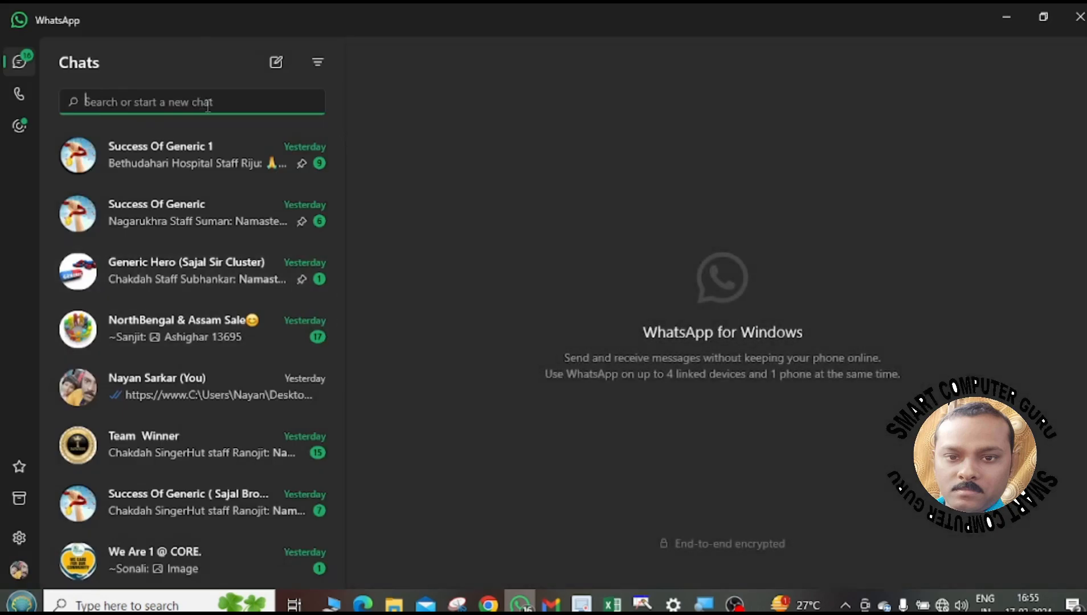
pyautogui.write('P')
pyautogui.press('BackSpace')
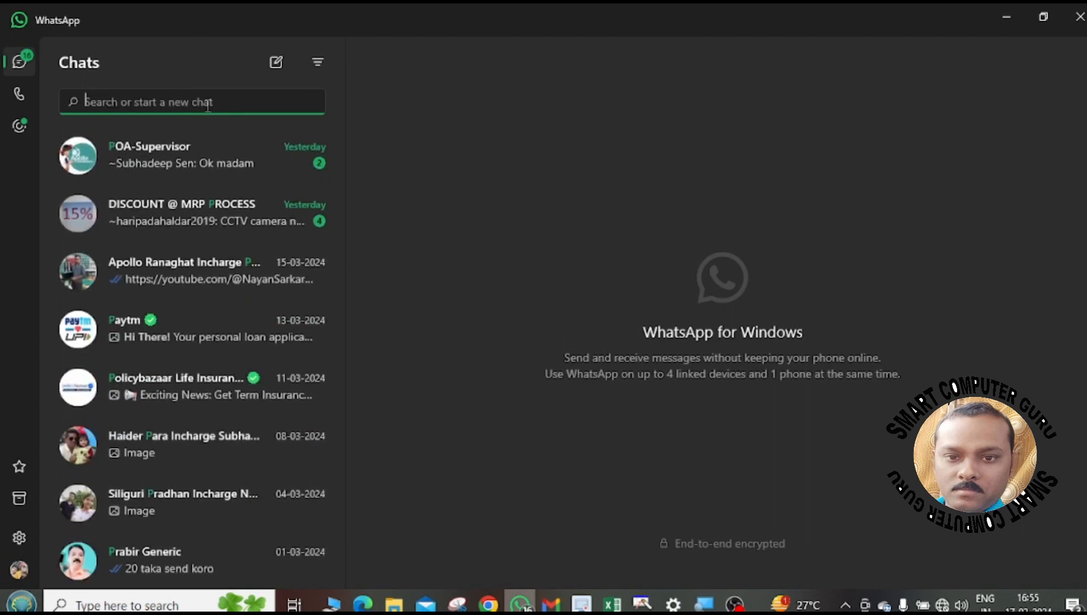
pyautogui.write('HOME')
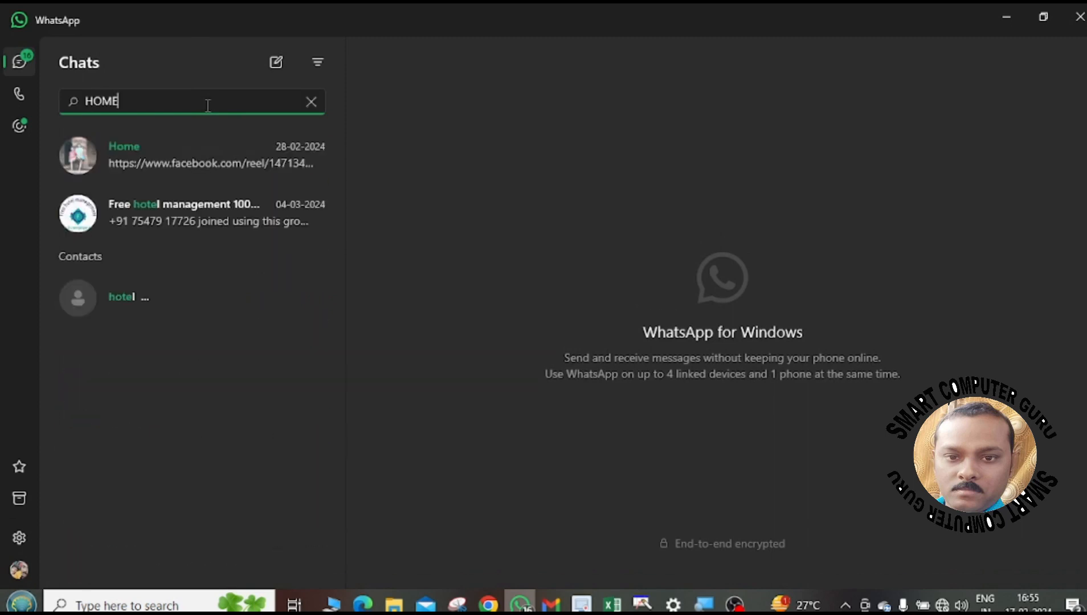
pyautogui.click(193, 168)
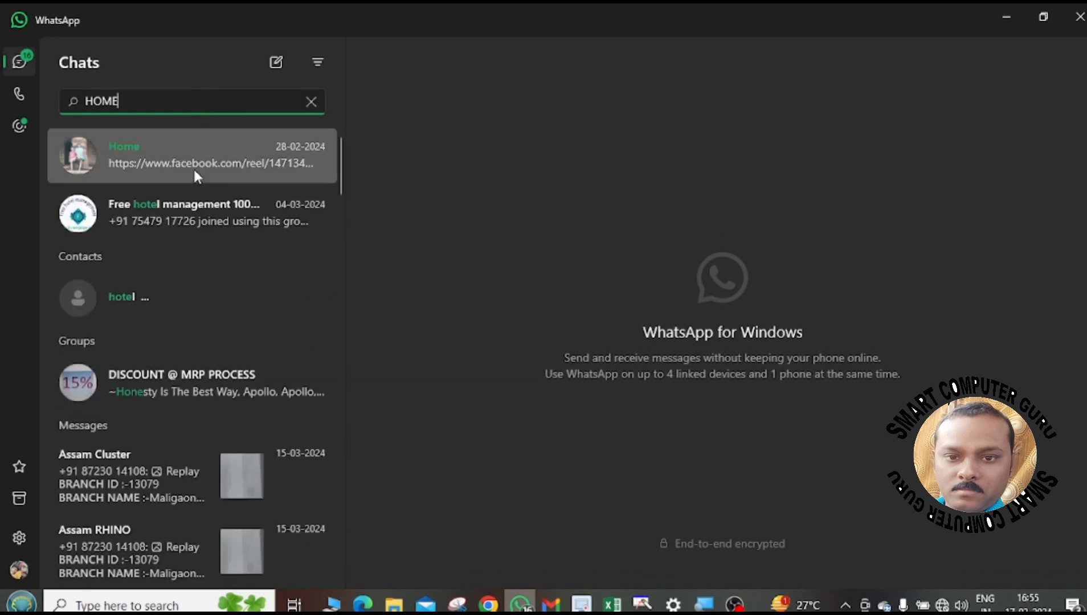
pyautogui.scroll(10, 595, 359)
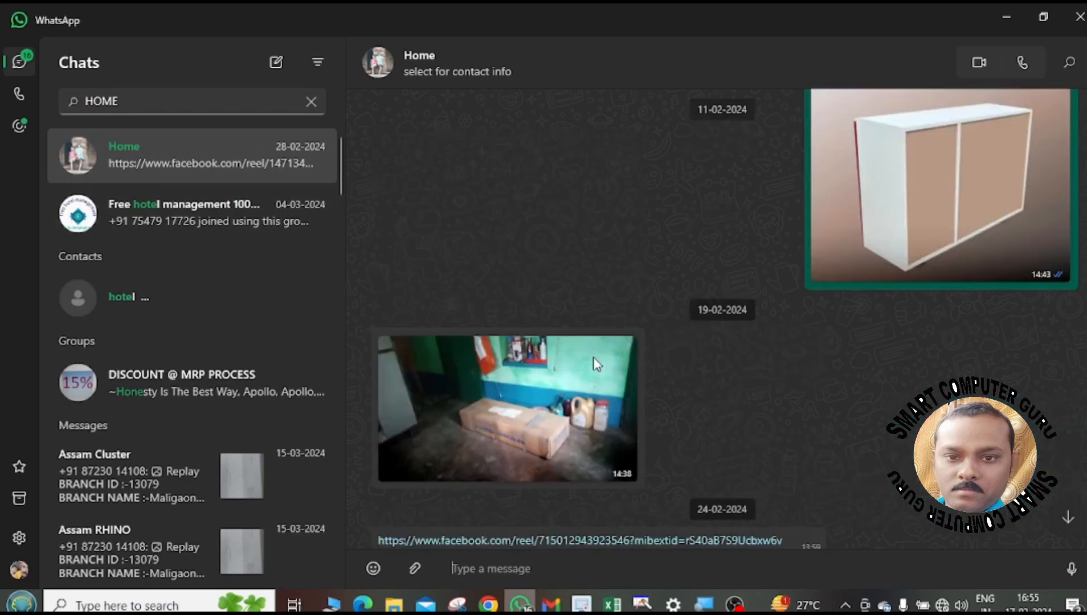
pyautogui.scroll(-10, 592, 365)
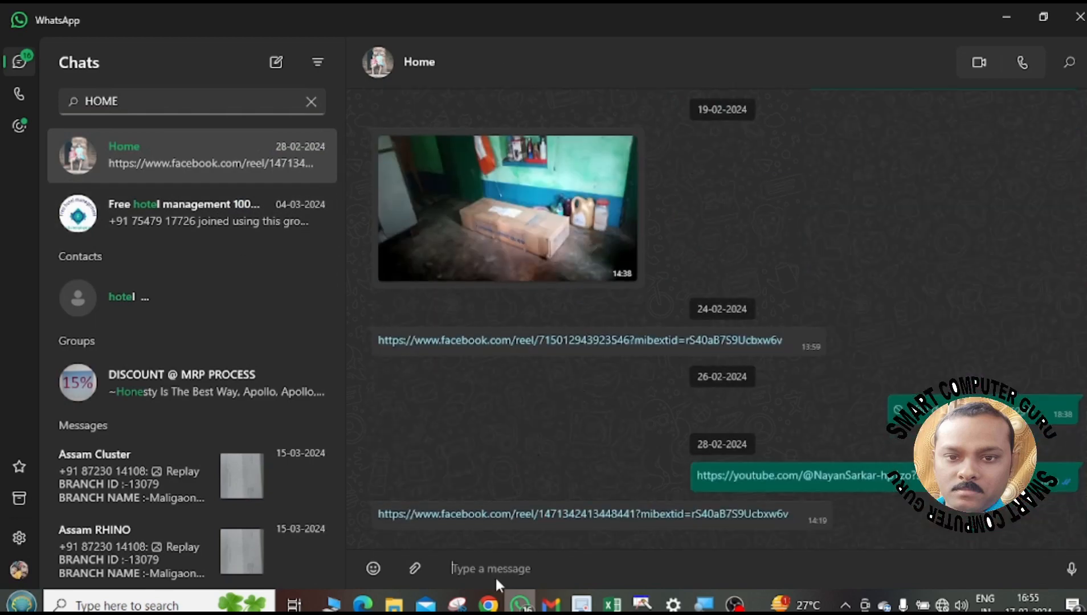
# Paste the copied table picture into the Home chat, send it without a caption, and check the sent image in full view.
pyautogui.hotkey('ctrl', 'v')
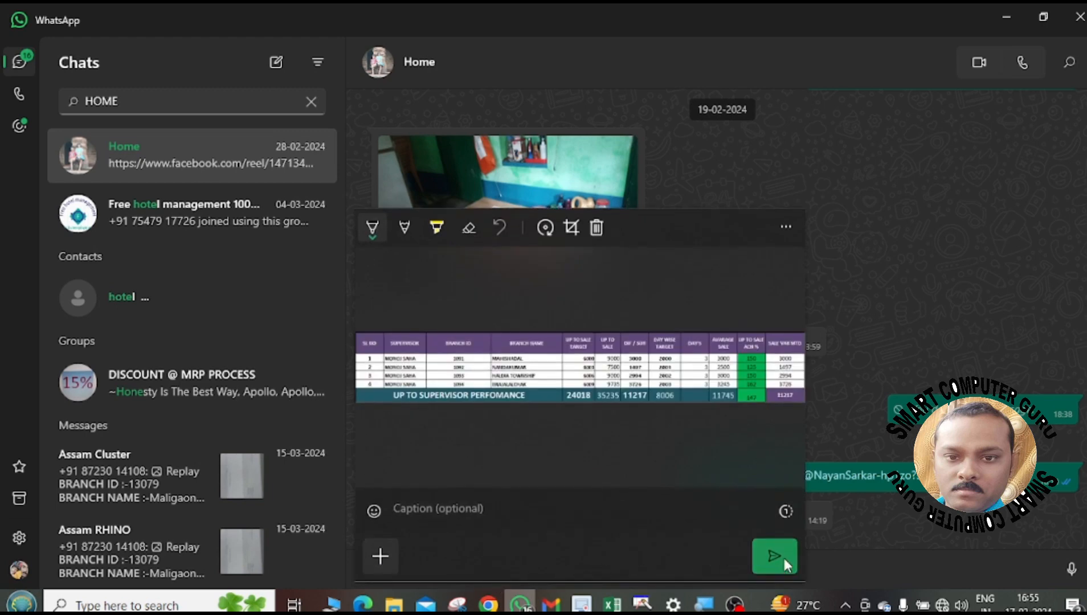
pyautogui.click(784, 558)
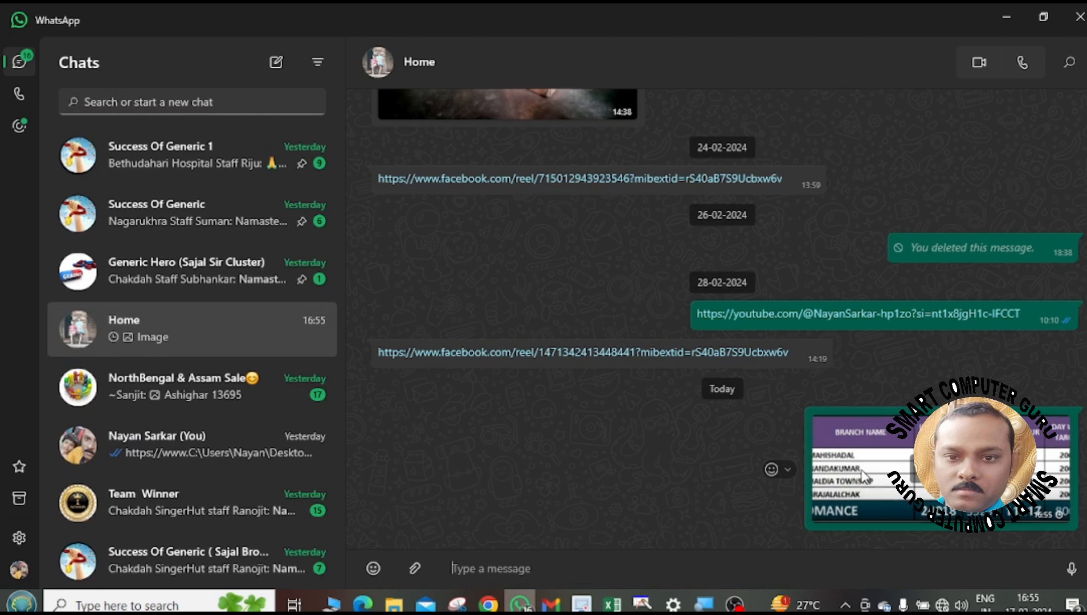
pyautogui.click(862, 476)
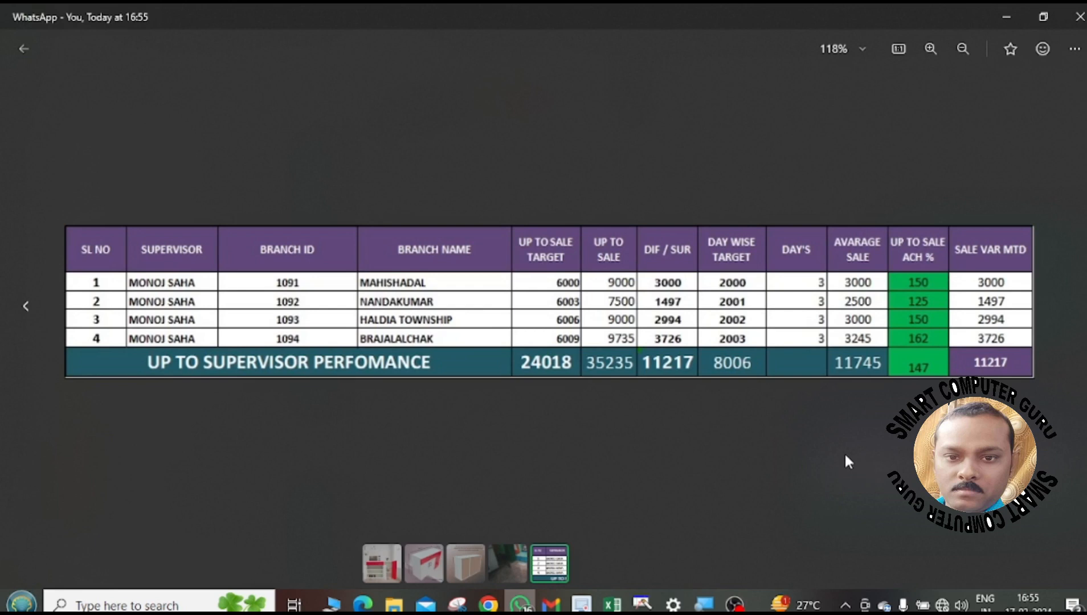
pyautogui.click(1078, 16)
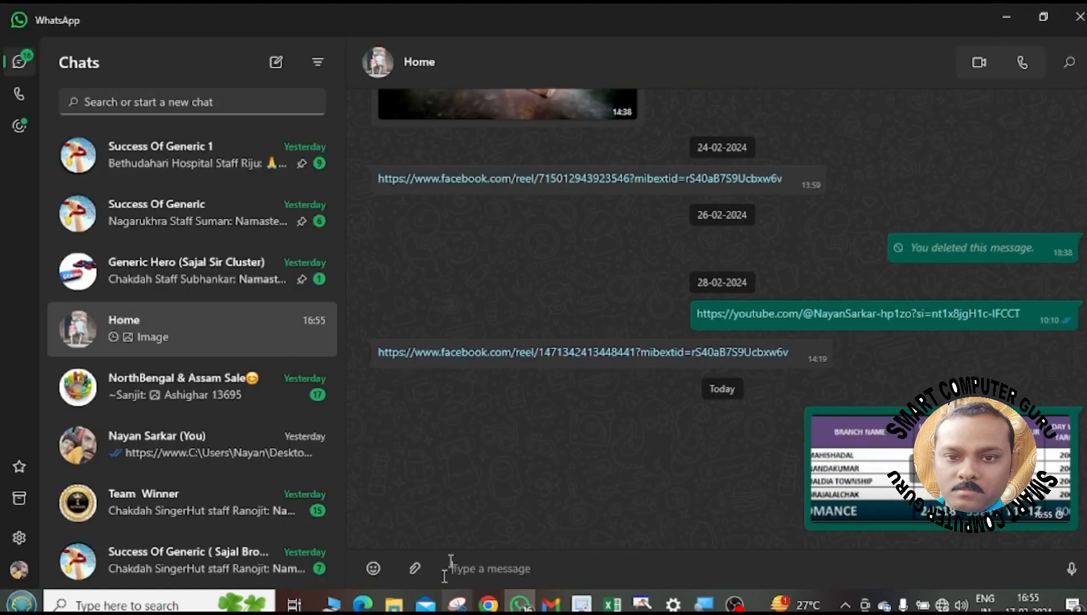
# Switch back to Excel and delete the captured picture from the SUPERVISOR sheet.
pyautogui.click(613, 605)
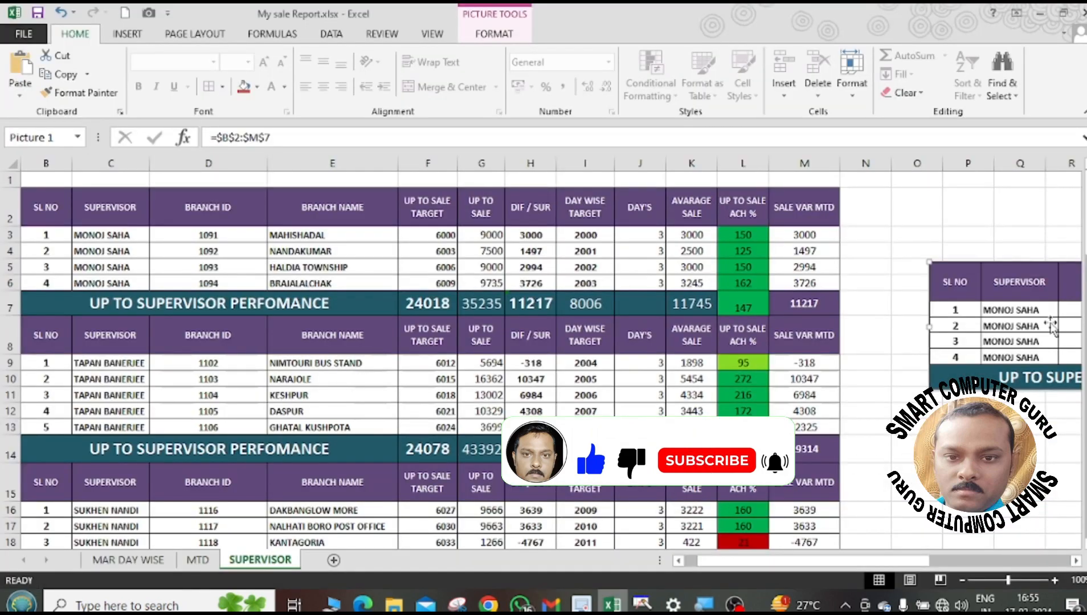
pyautogui.press('Delete')
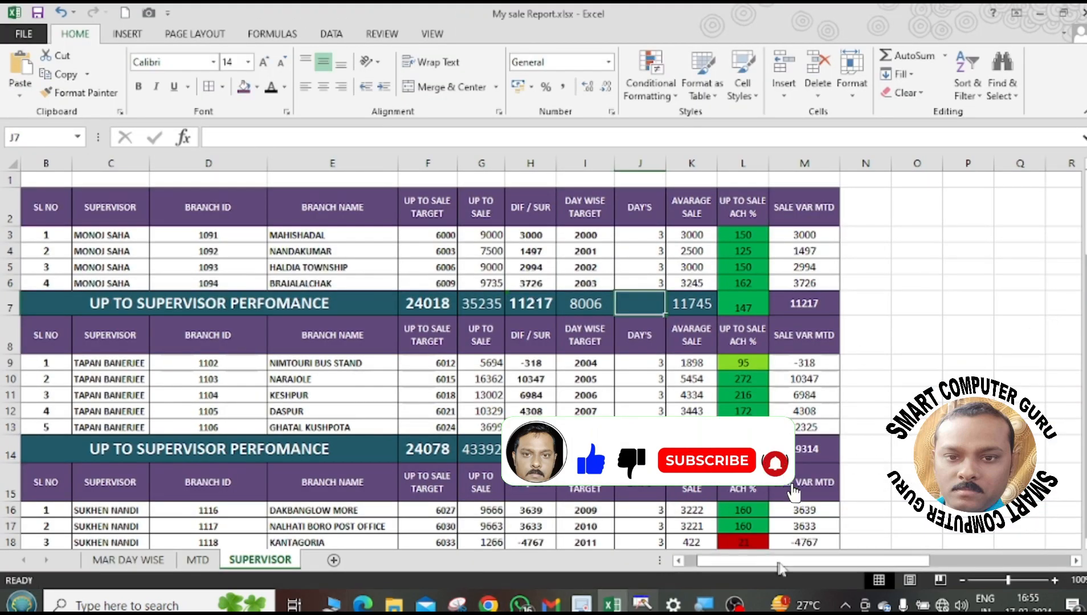
# Review the finished tables on the SUPERVISOR, MTD and MAR DAY WISE sheets.
pyautogui.moveTo(780, 566); pyautogui.dragTo(765, 567)
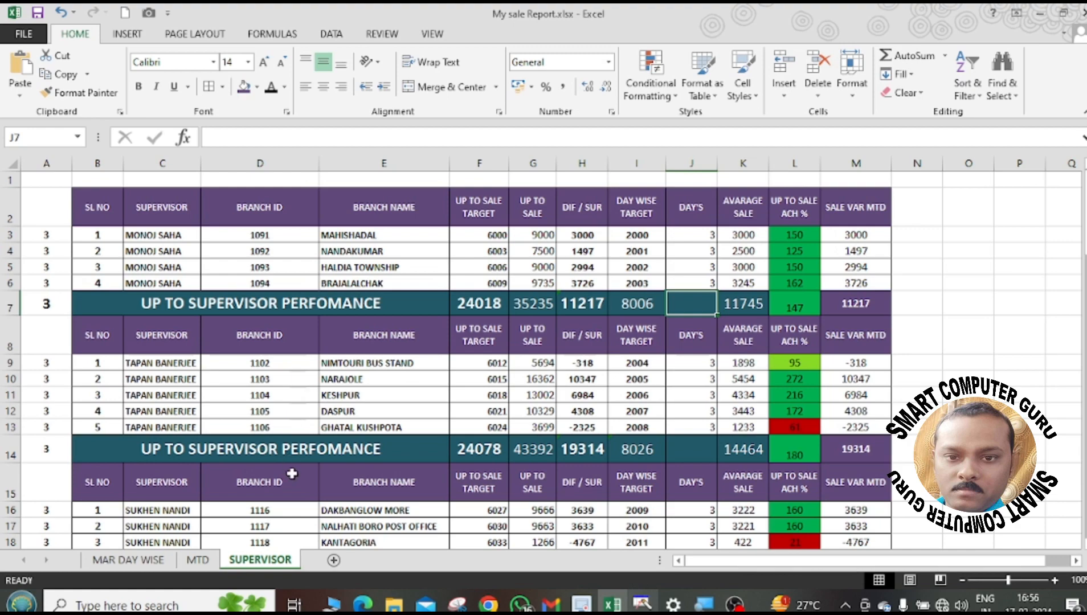
pyautogui.scroll(-16, 291, 473)
pyautogui.scroll(16, 290, 476)
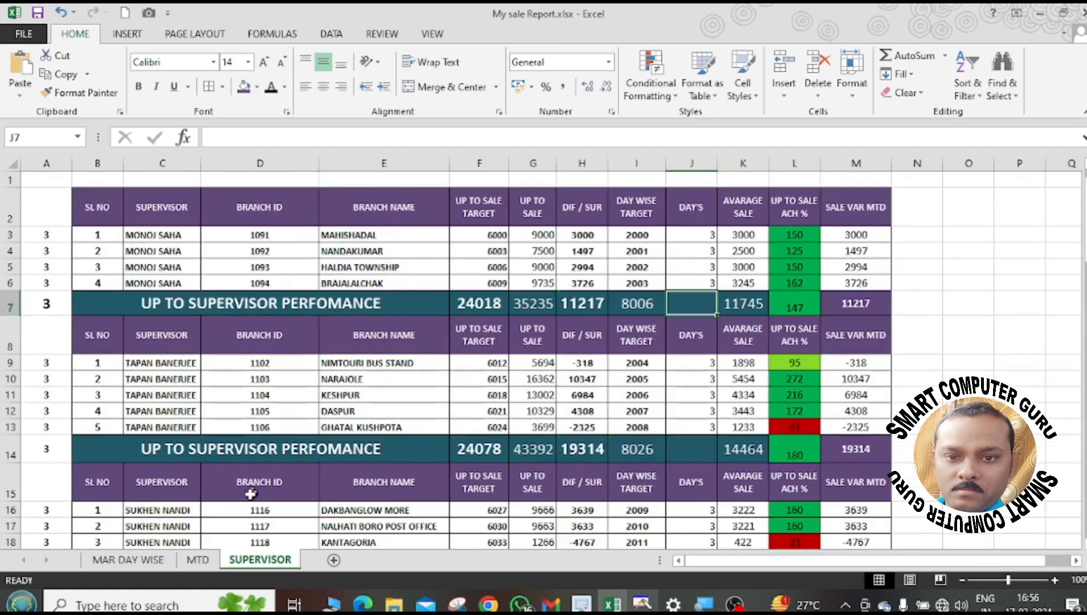
pyautogui.click(198, 560)
pyautogui.scroll(-16, 340, 432)
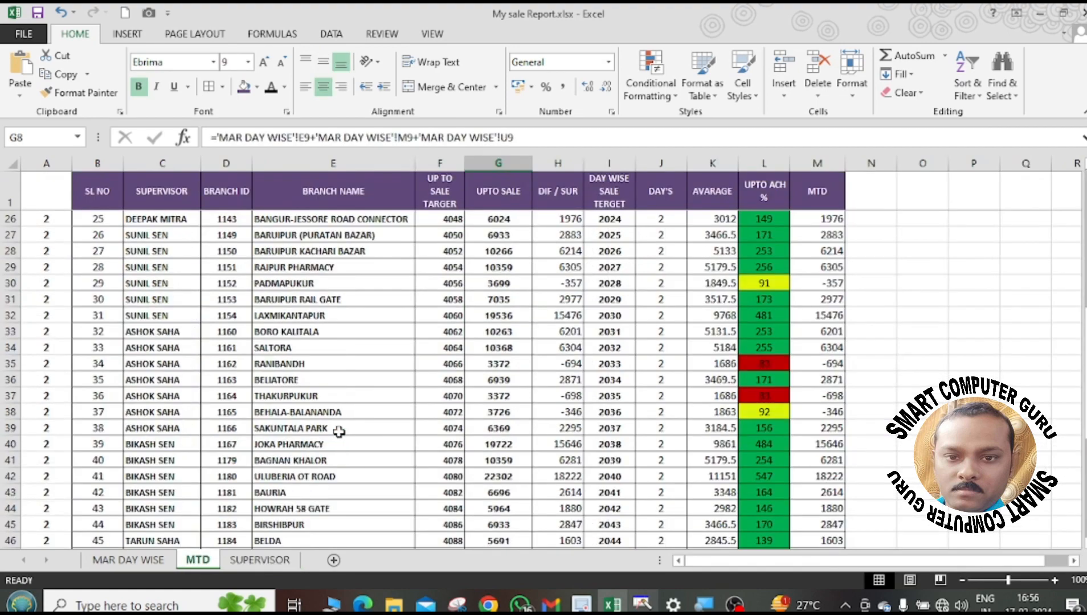
pyautogui.scroll(16, 339, 432)
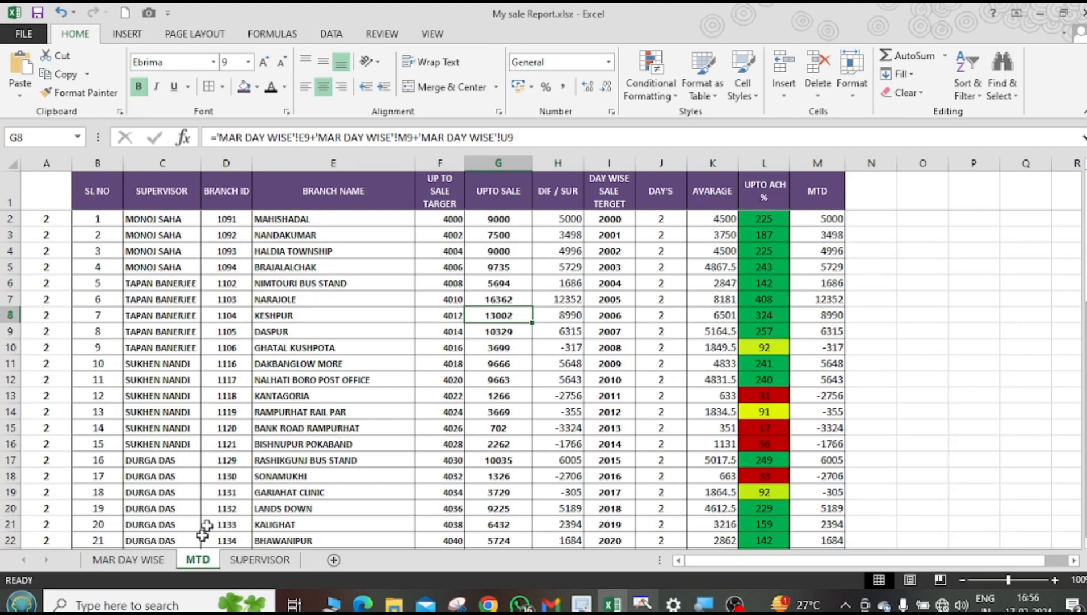
pyautogui.click(129, 560)
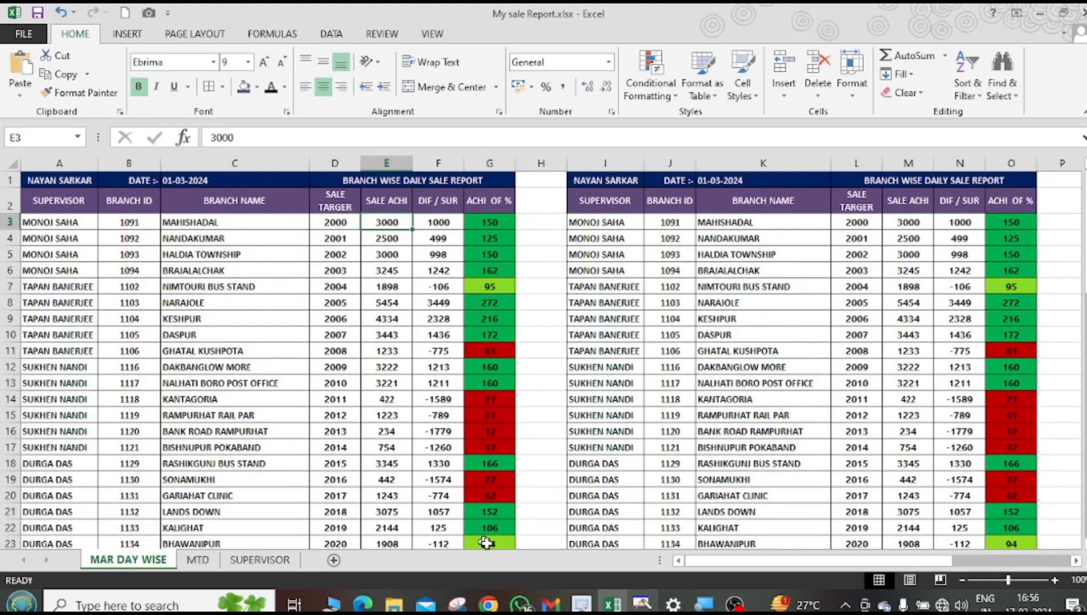
pyautogui.moveTo(990, 566); pyautogui.dragTo(873, 566)
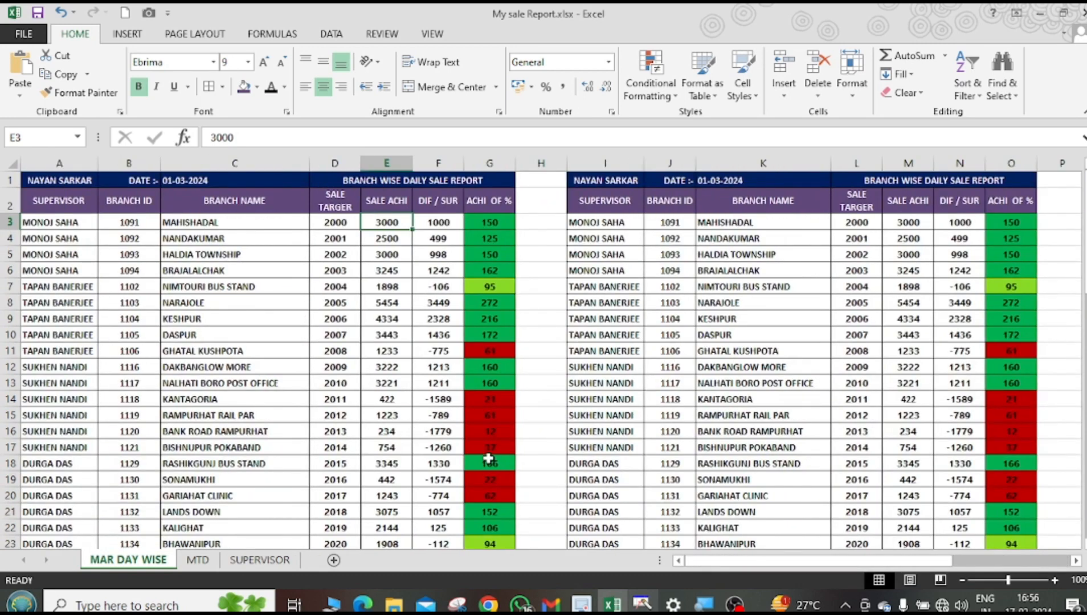